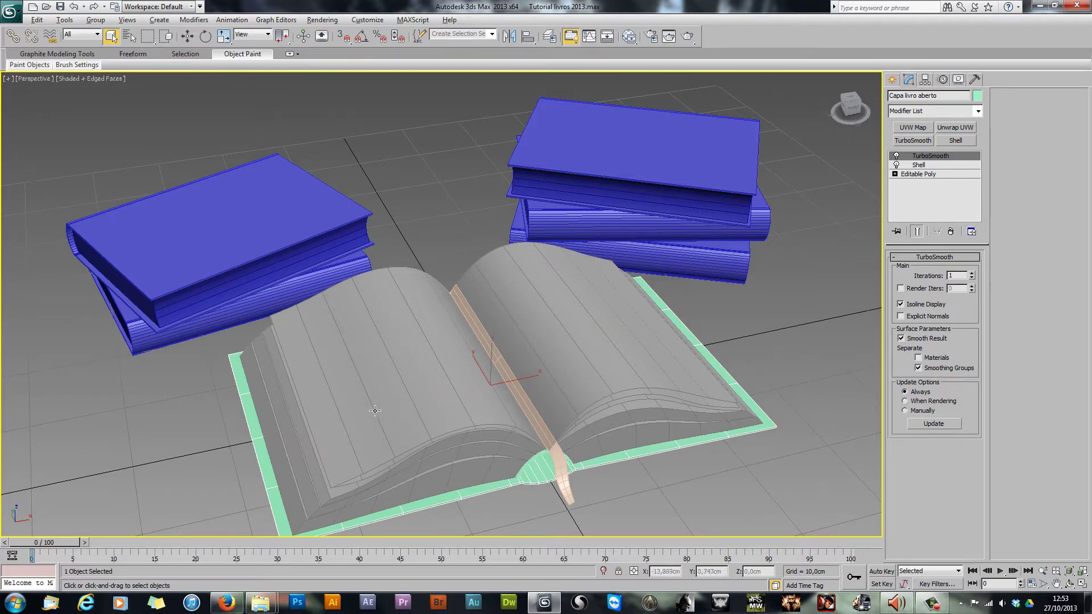
Step: Examine the open book and the surrounding closed books, selecting the right-hand pages group
mouse_move(375, 409)
alt+middle_down()
mouse_move(436, 368)
mouse_move(372, 419)
mouse_move(378, 431)
alt+middle_up()
click(622, 140)
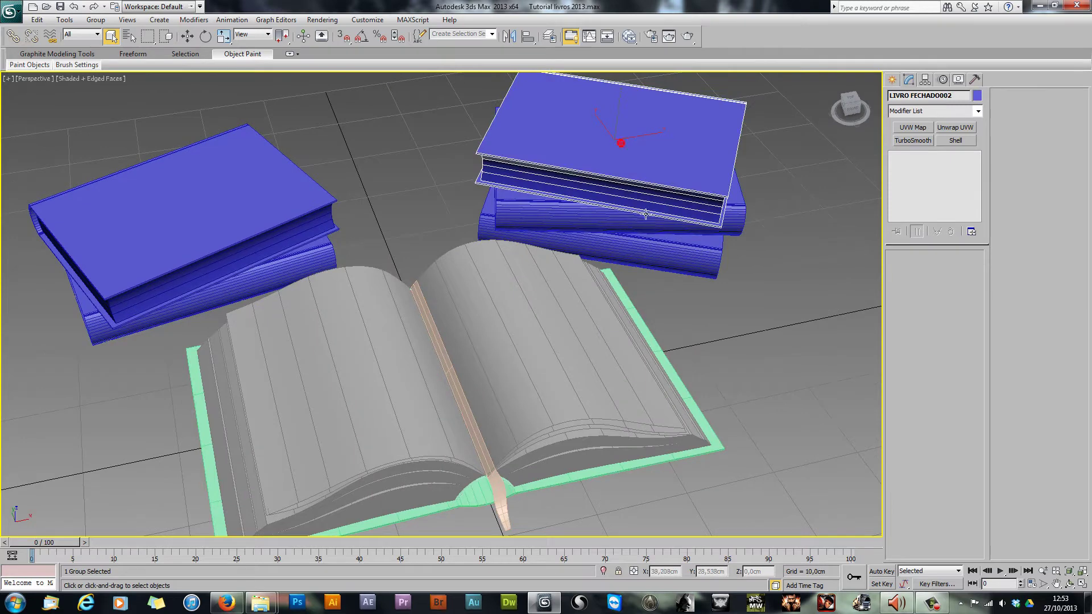
click(545, 385)
middle_drag(430, 484, 441, 448)
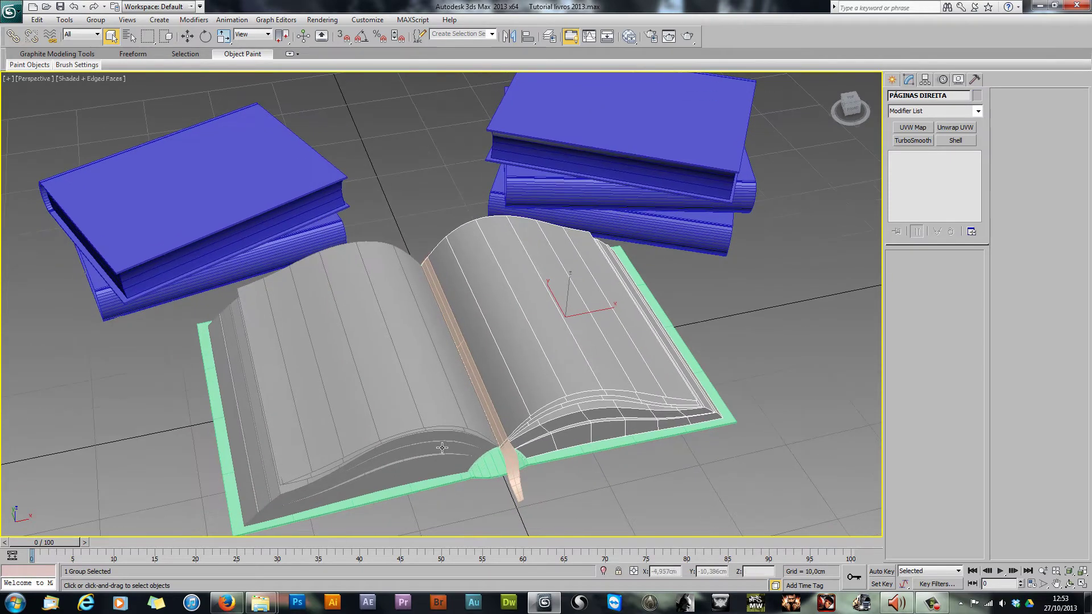
scroll(442, 448, up, 3)
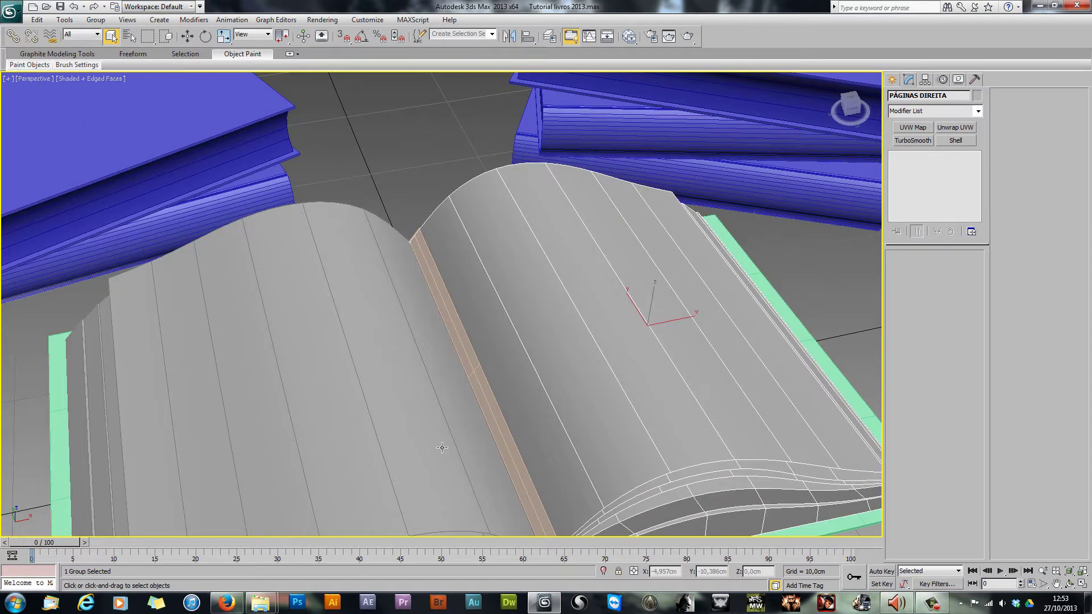
scroll(442, 448, down, 3)
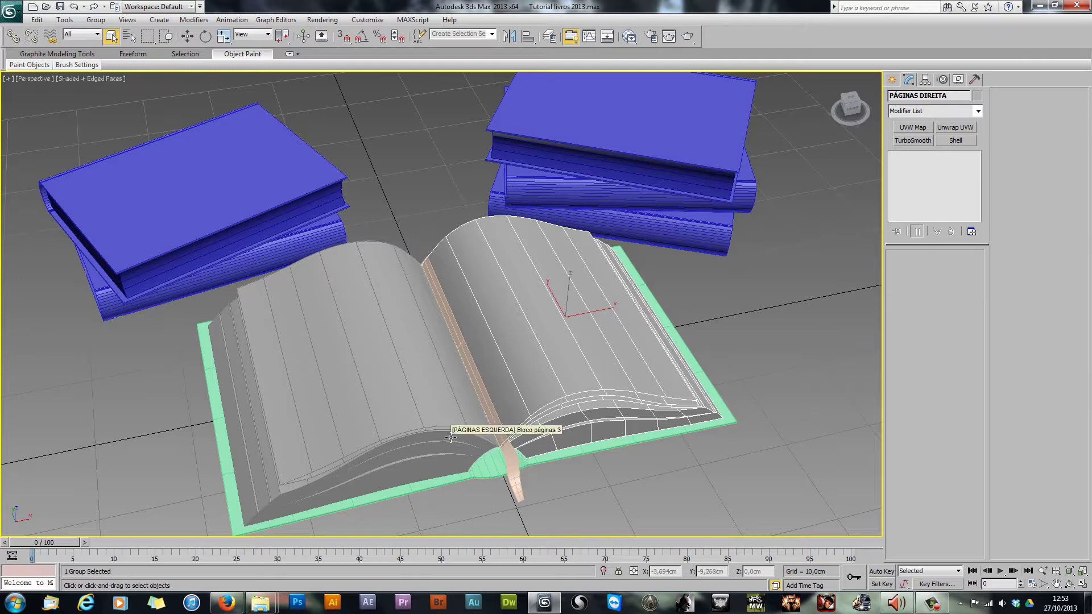
click(785, 348)
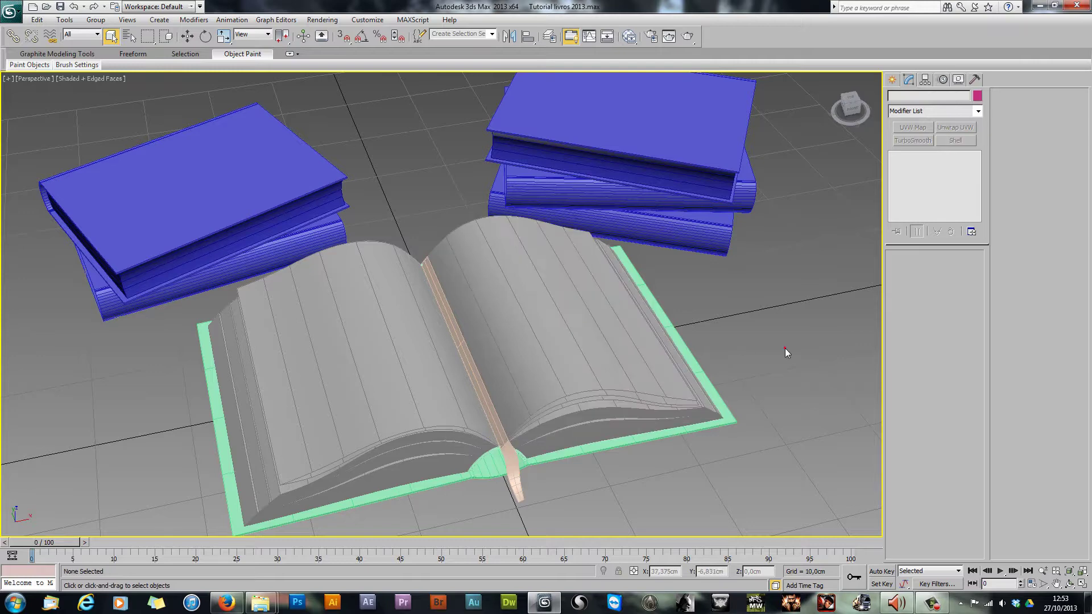
click(580, 360)
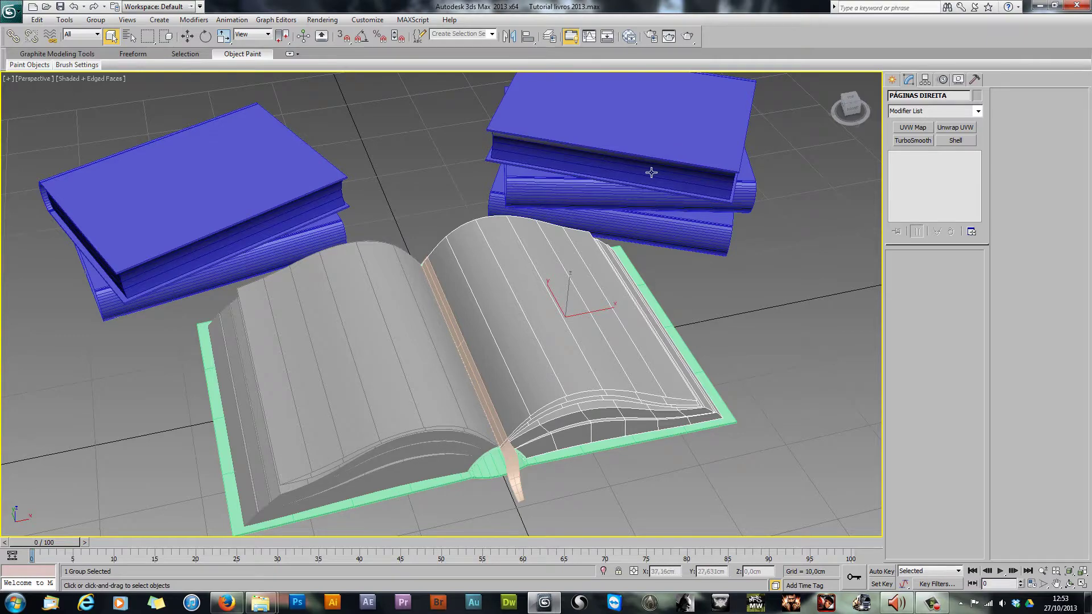
Step: Inspect the stack of three closed books from several angles, selecting its uppermost book
click(635, 141)
scroll(456, 291, up, 3)
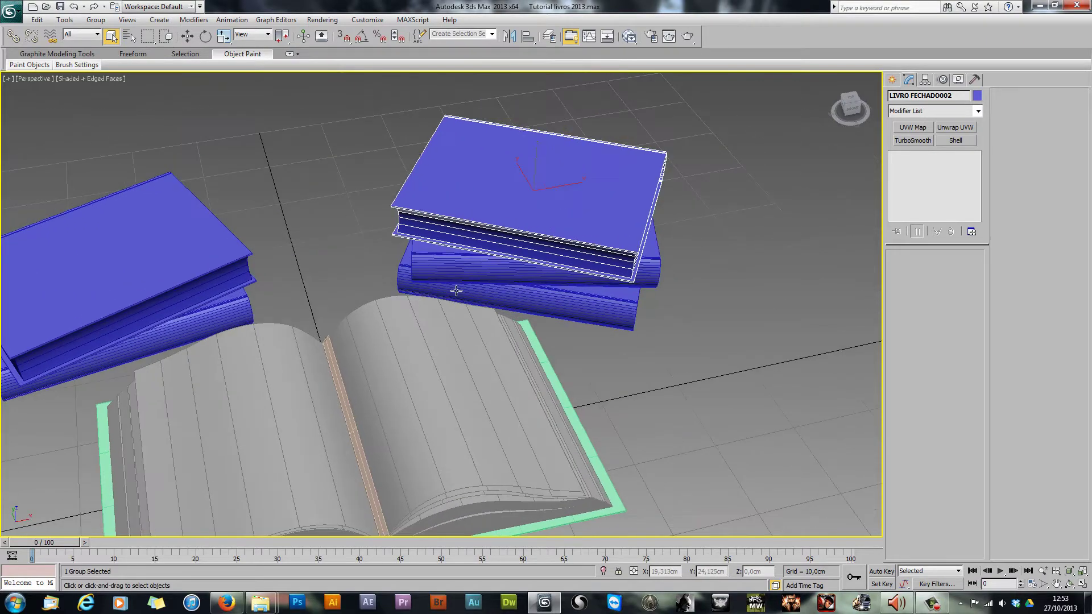
scroll(530, 401, down, 1)
scroll(530, 402, down, 3)
alt+middle_drag(530, 401, 637, 195)
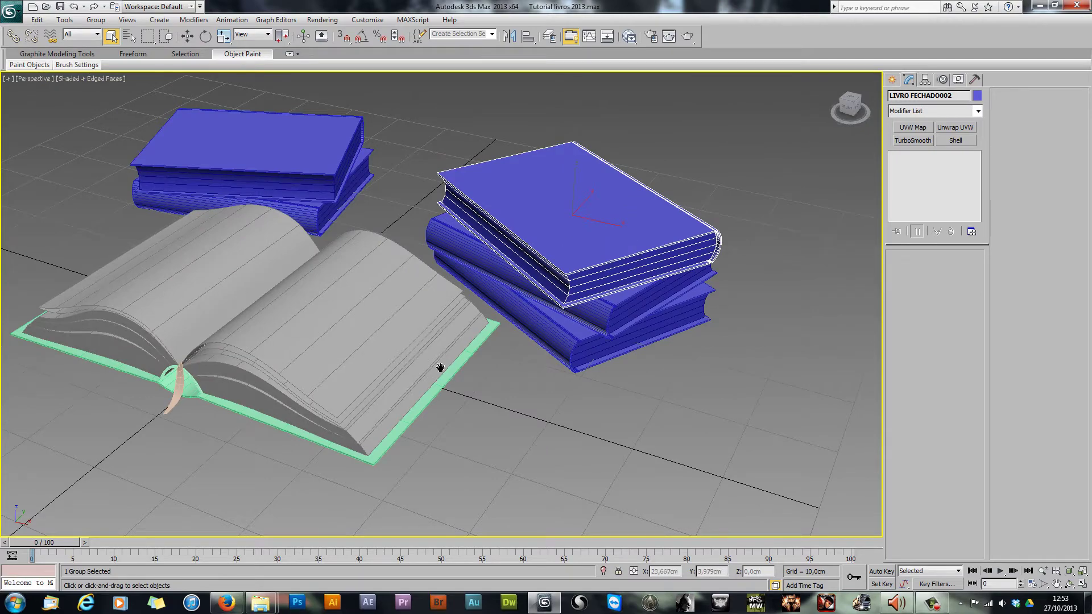
alt+middle_drag(441, 366, 622, 244)
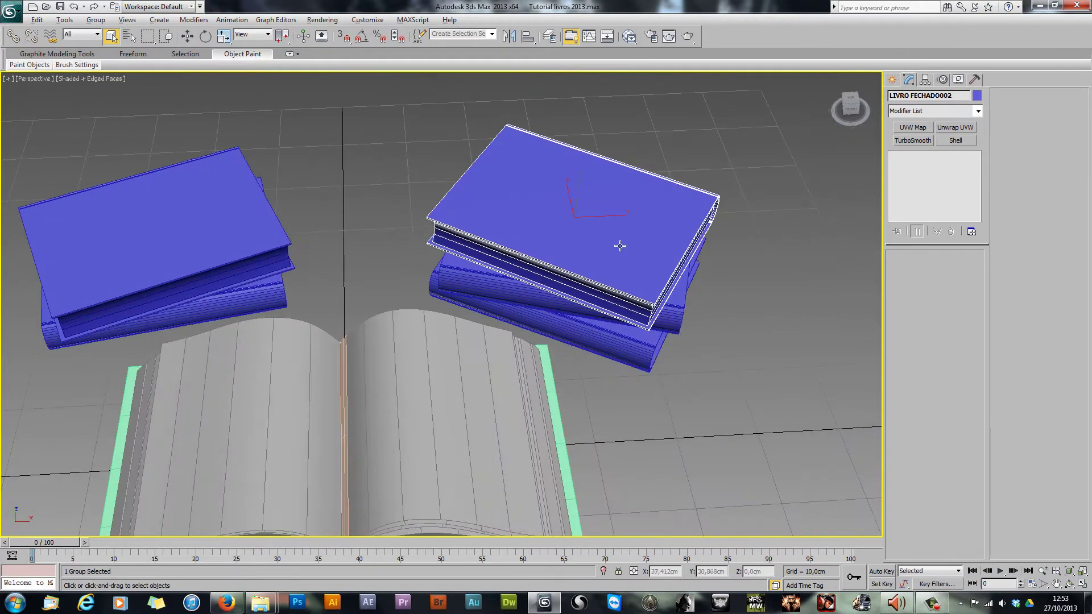
click(704, 330)
click(613, 267)
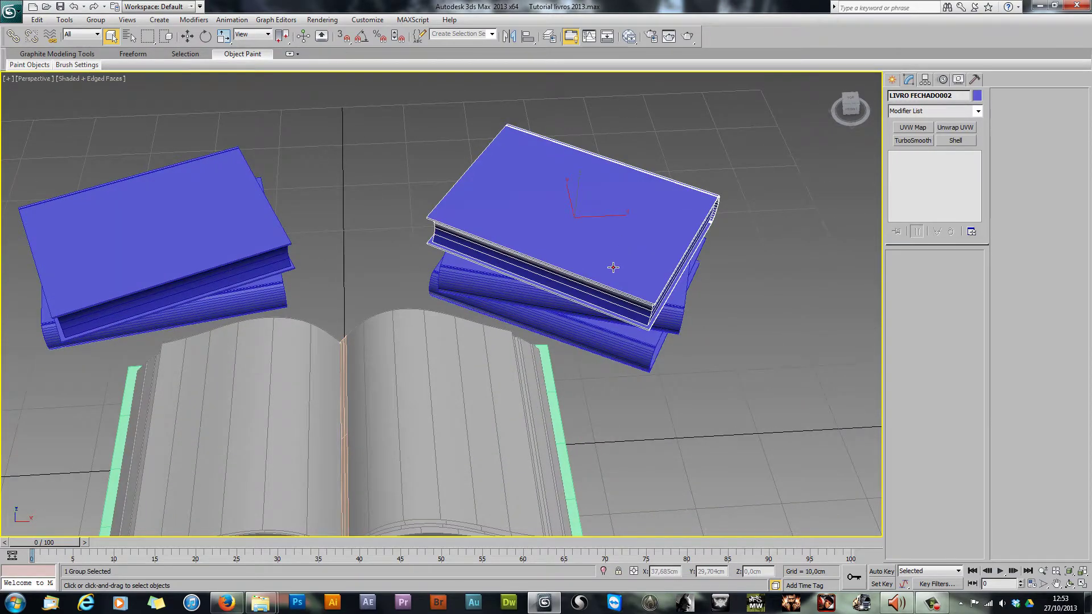
Step: Select the upper closed book of the two-book stack and isolate it from the rest of the scene
click(157, 260)
middle_drag(159, 249, 416, 357)
scroll(399, 404, up, 3)
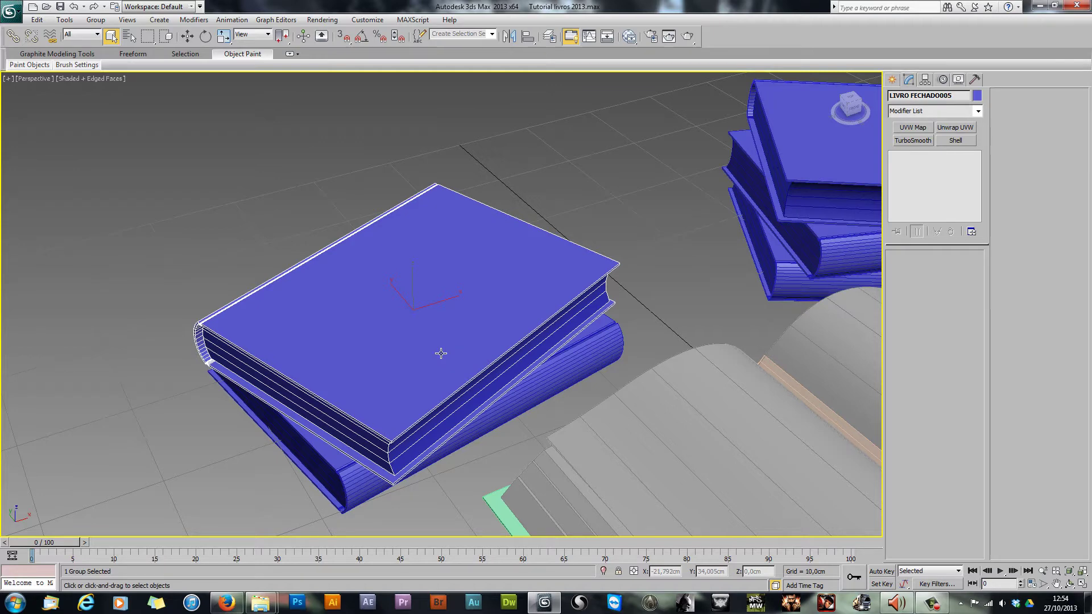
key(alt+q)
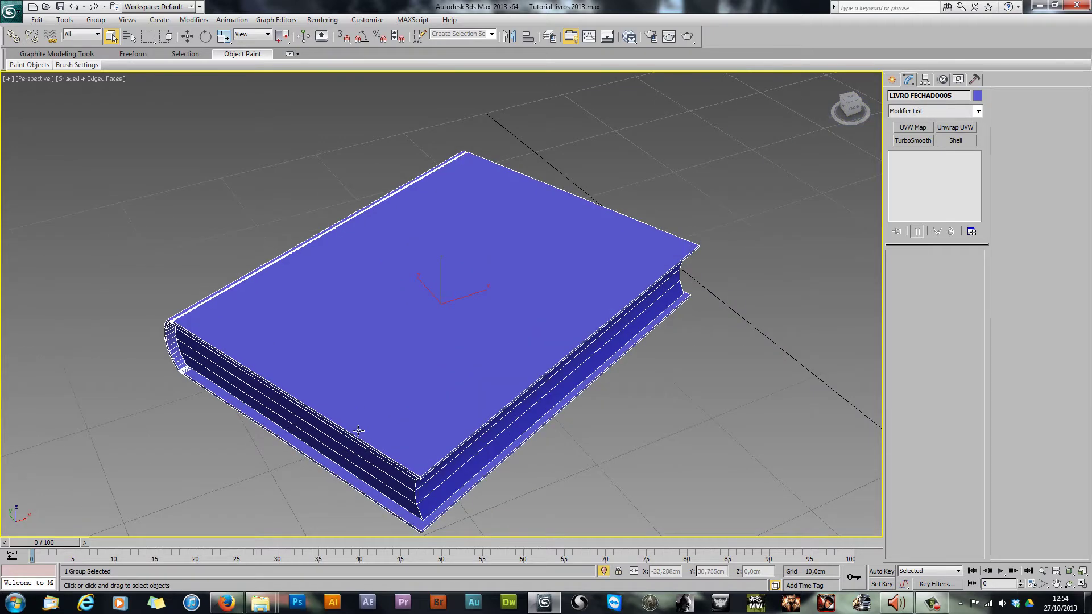
alt+middle_drag(351, 430, 455, 432)
scroll(383, 398, down, 5)
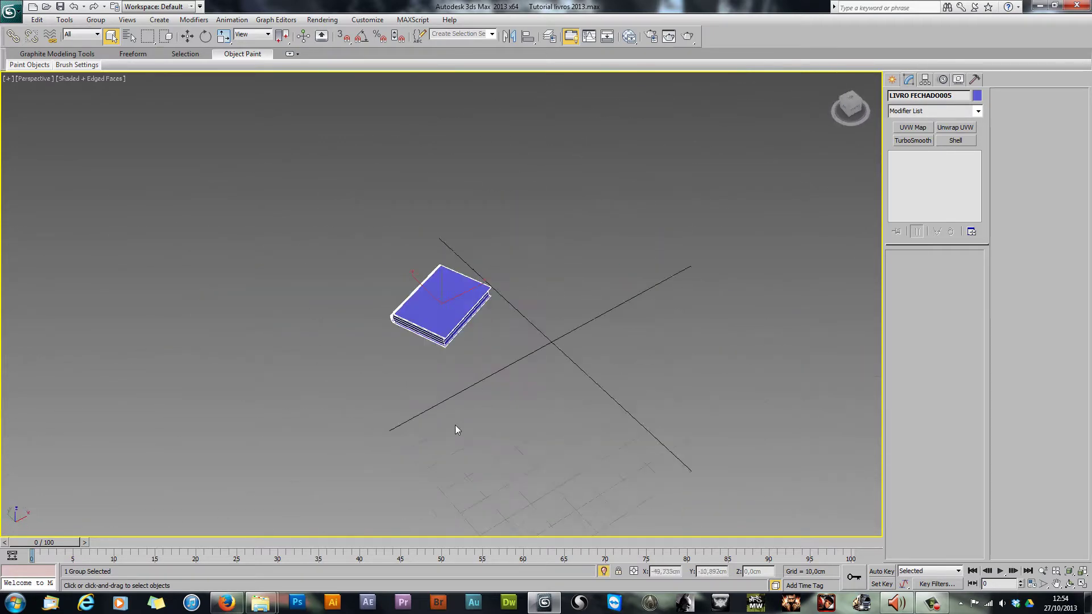
scroll(460, 361, up, 6)
alt+middle_drag(461, 361, 395, 385)
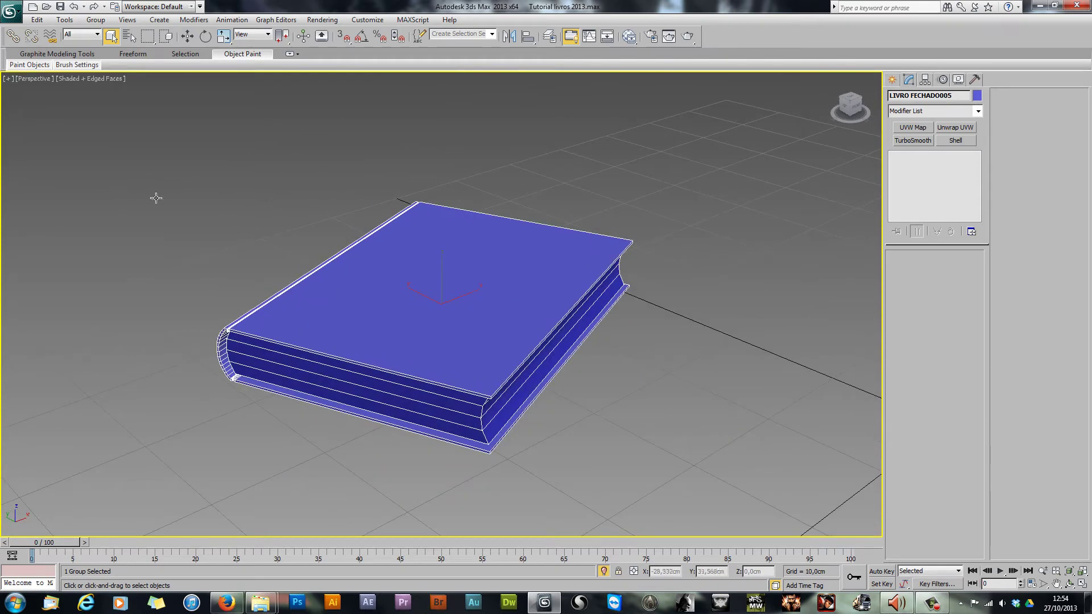
Step: Open the isolated closed book's group so that its cover and pages can be selected separately
click(95, 20)
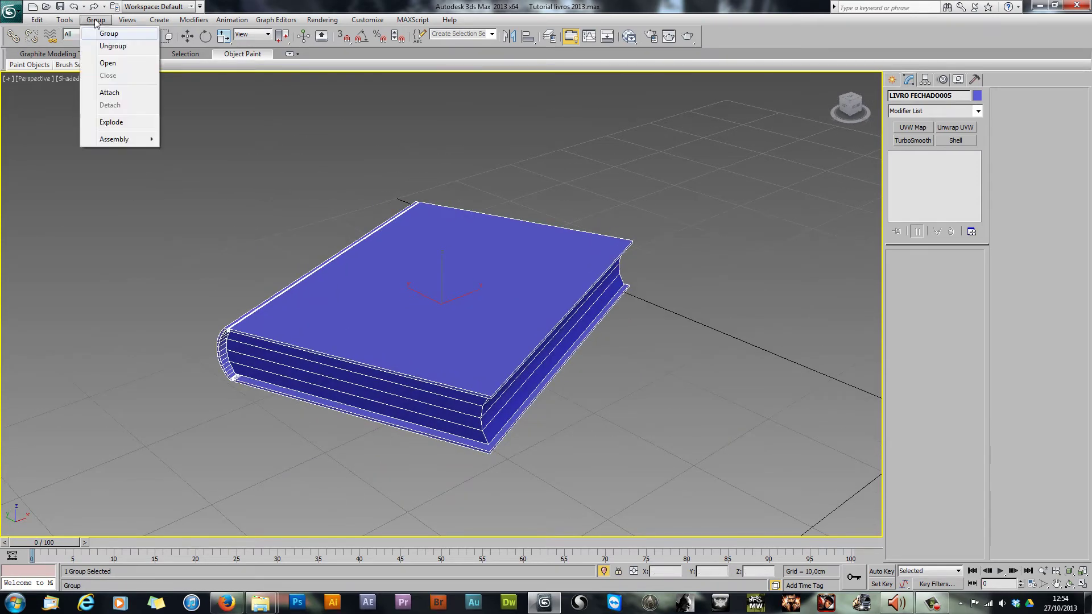
click(96, 20)
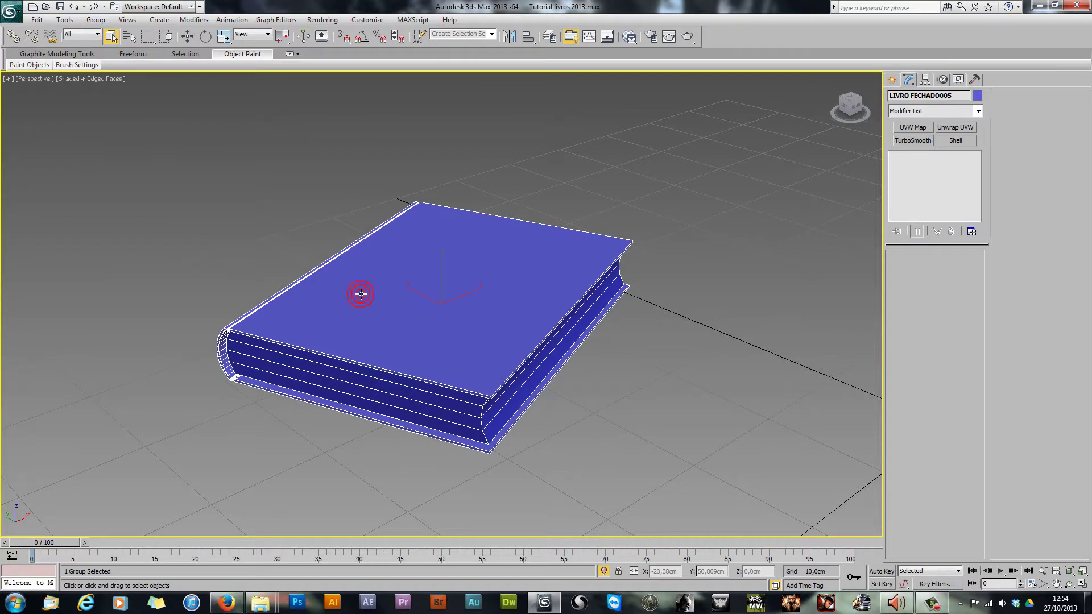
alt+middle_drag(335, 404, 271, 365)
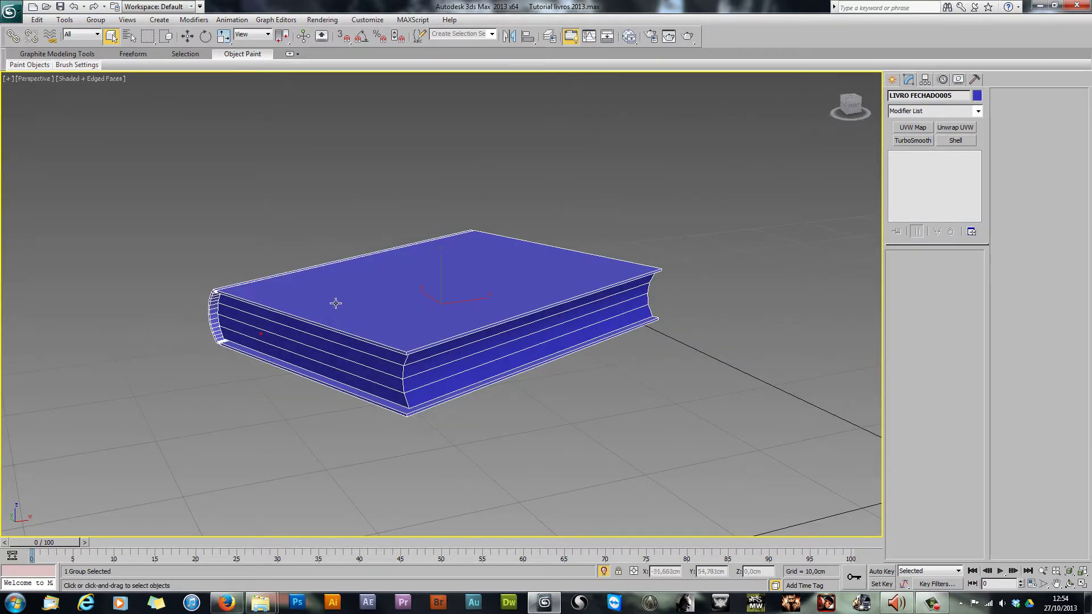
alt+middle_drag(349, 297, 317, 358)
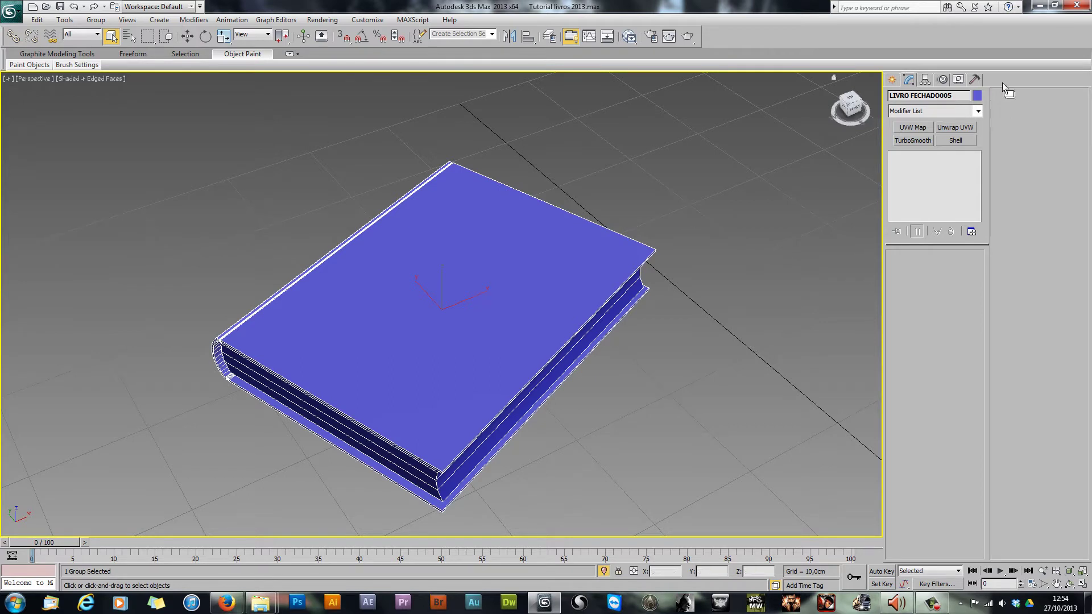
click(961, 95)
click(94, 20)
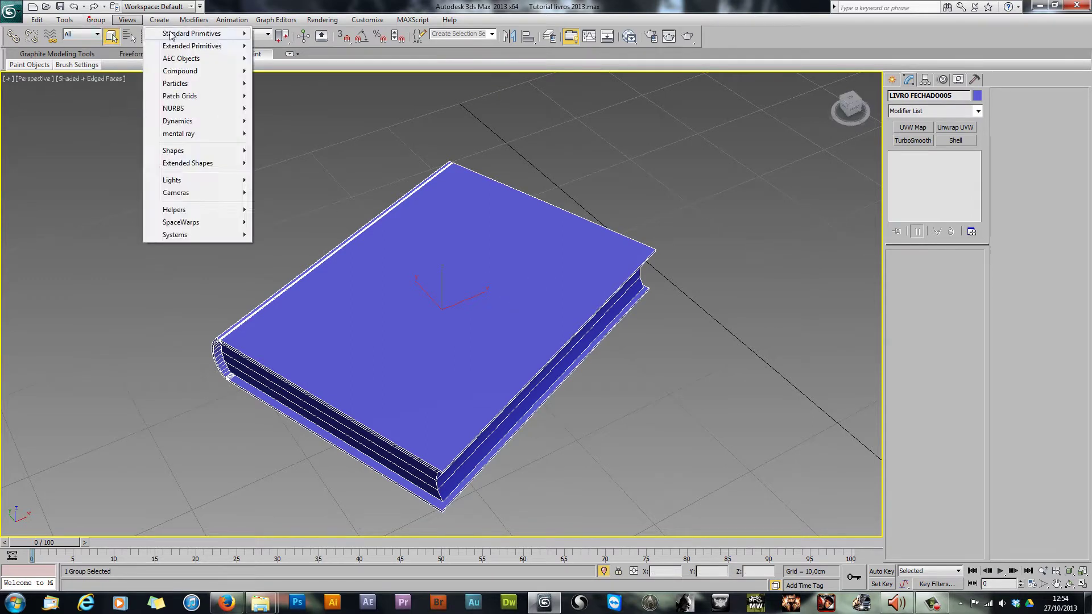
mouse_move(95, 20)
click(109, 65)
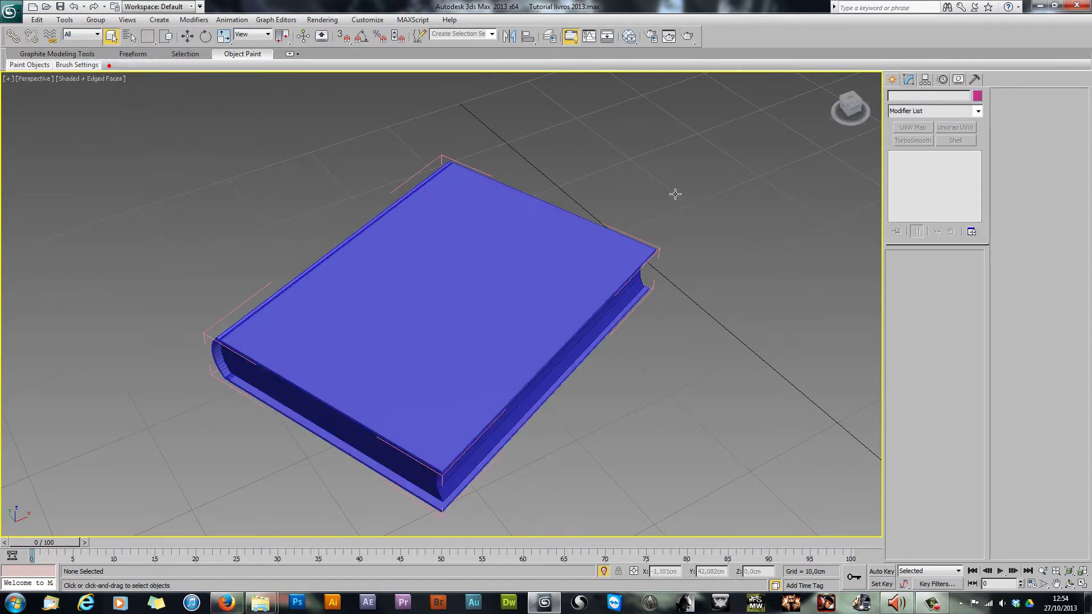
Step: Inspect the closed book's cover and page block by selecting each in turn and checking its modifier stack
click(474, 270)
alt+middle_drag(430, 280, 415, 276)
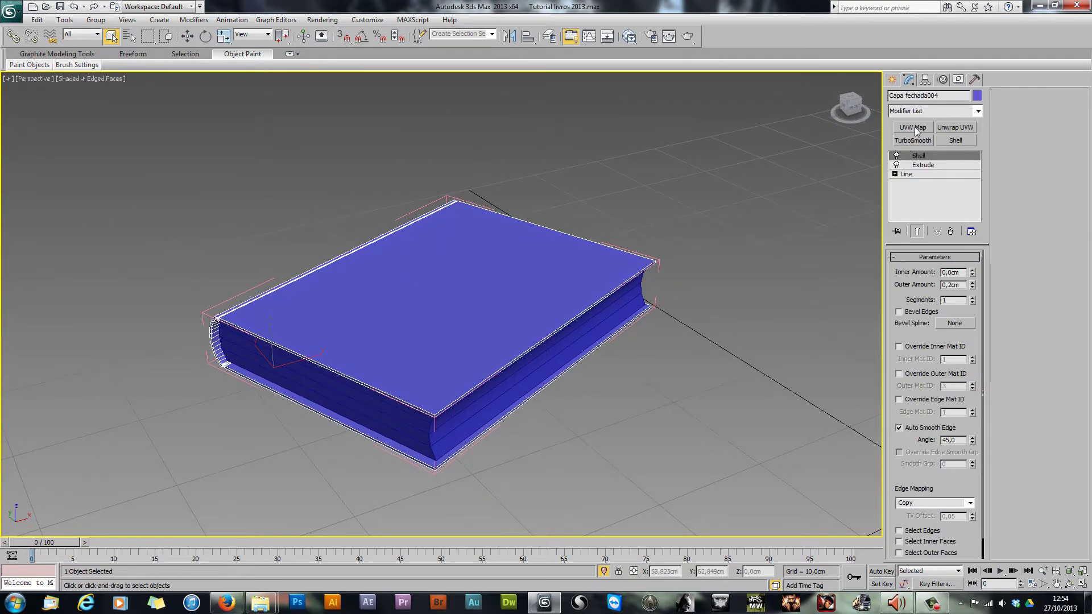
click(624, 412)
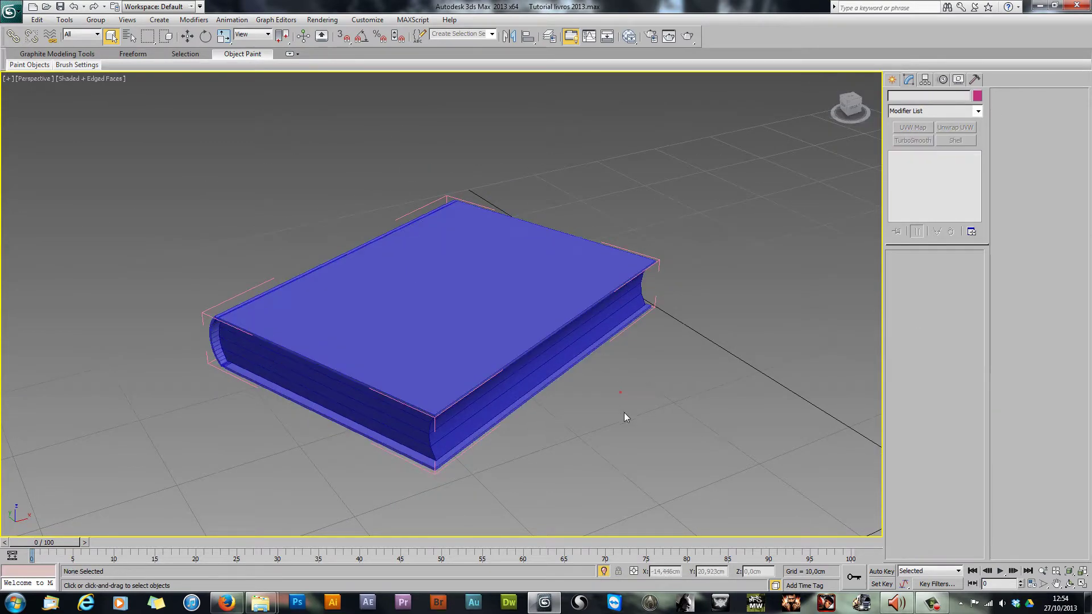
click(555, 361)
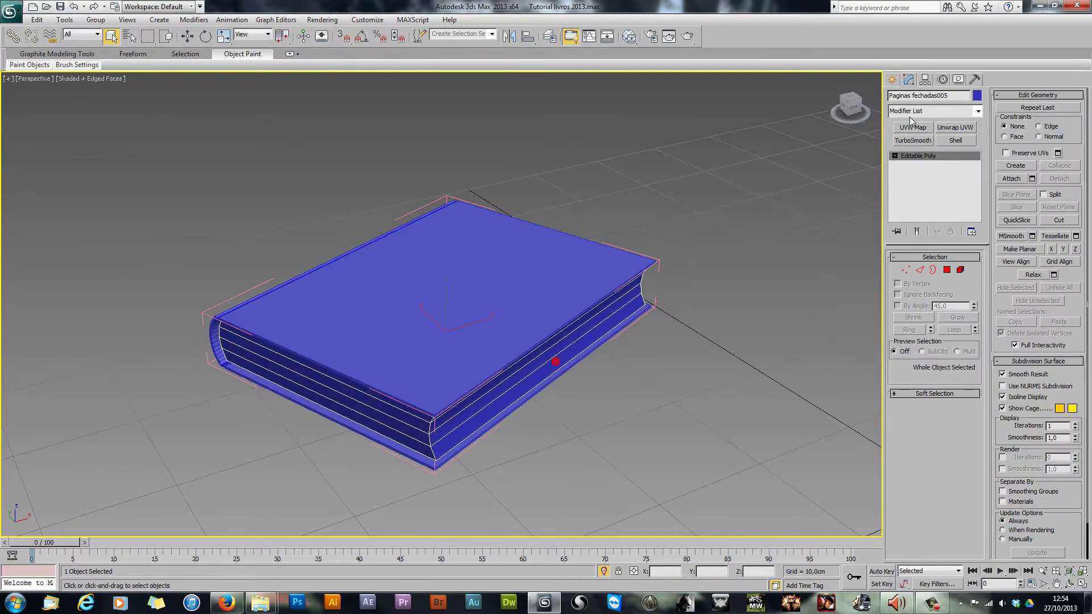
click(720, 344)
click(476, 404)
Step: Select the closed book's cover and isolate it without the page block
click(424, 361)
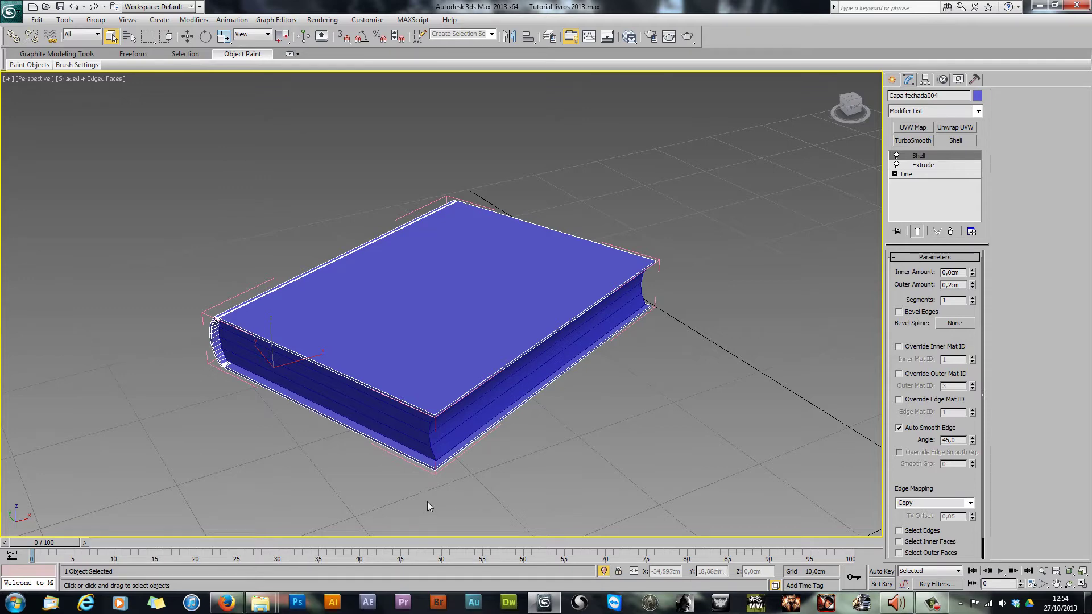
alt+middle_drag(378, 285, 522, 269)
scroll(419, 312, up, 2)
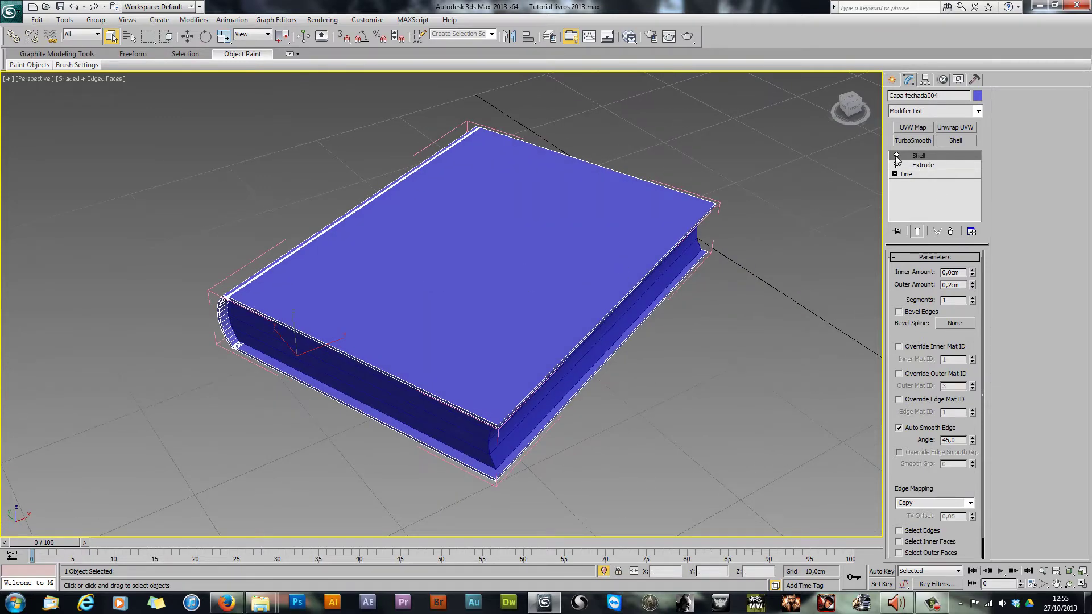
key(alt+q)
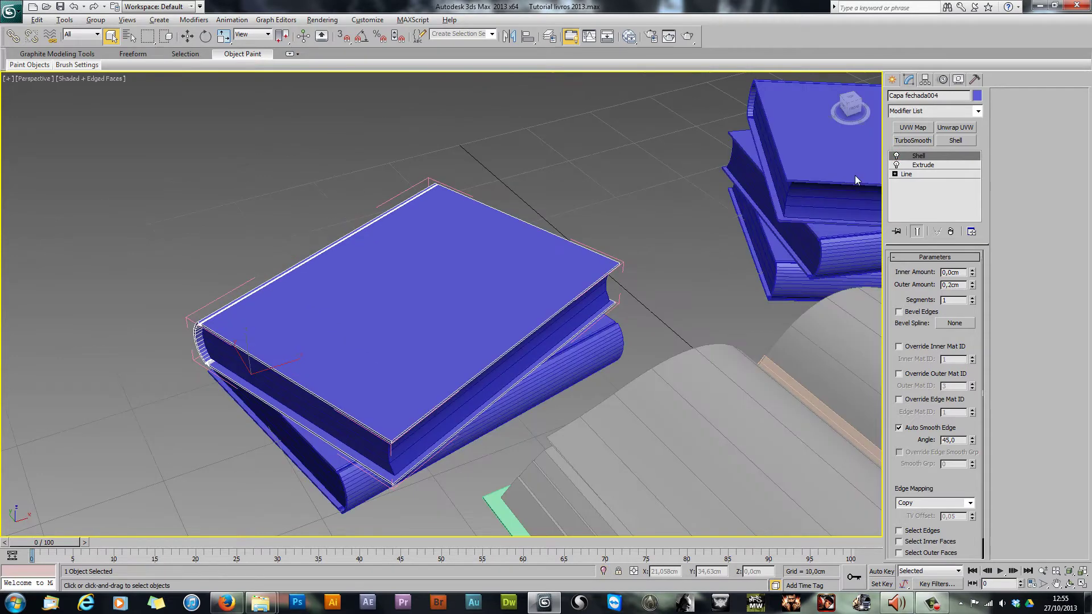
key(alt+q)
alt+middle_drag(305, 365, 361, 336)
scroll(361, 358, up, 4)
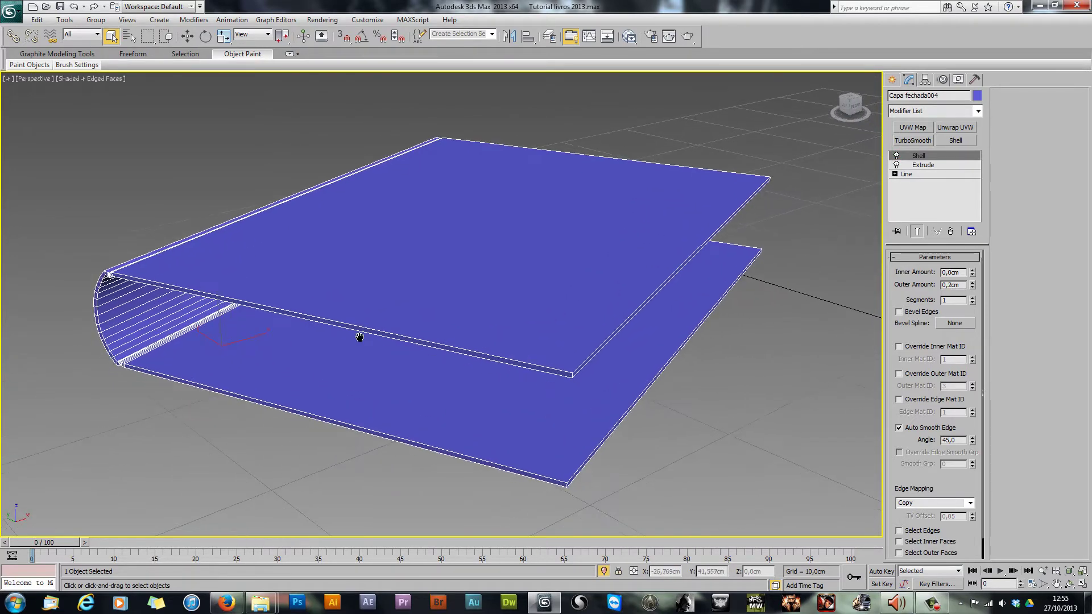
Step: Compare the cover with and without its Shell modifier, leaving Shell switched off
click(896, 157)
click(896, 157)
click(897, 157)
click(896, 157)
click(896, 156)
click(897, 157)
click(896, 157)
click(896, 156)
click(896, 156)
click(897, 156)
click(897, 156)
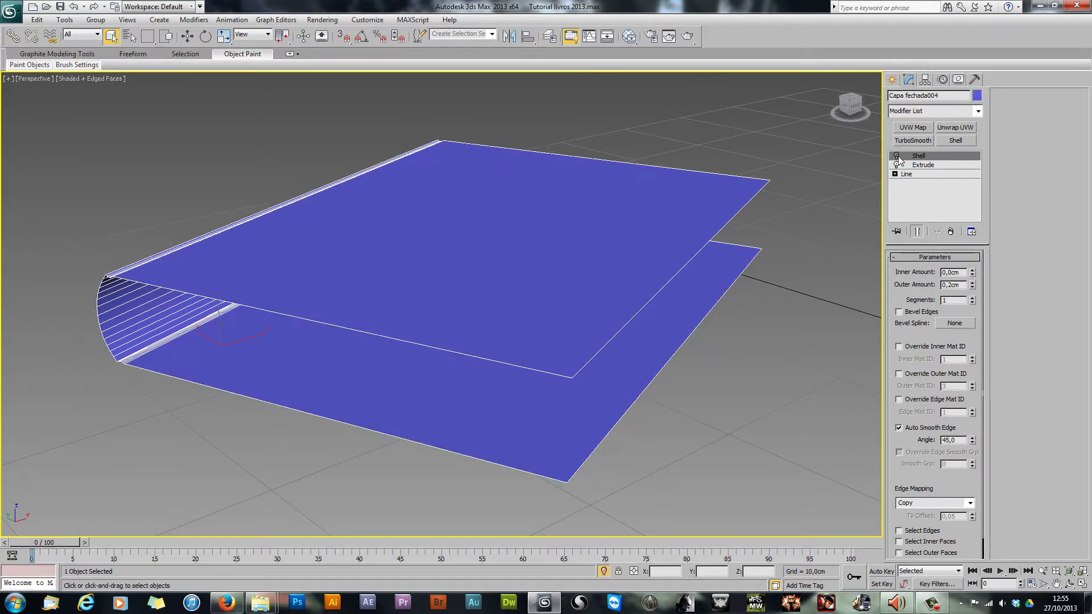
Step: Check the cover with Extrude switched off and back on, and examine the spine with Shell on and off
click(896, 165)
click(896, 165)
click(896, 165)
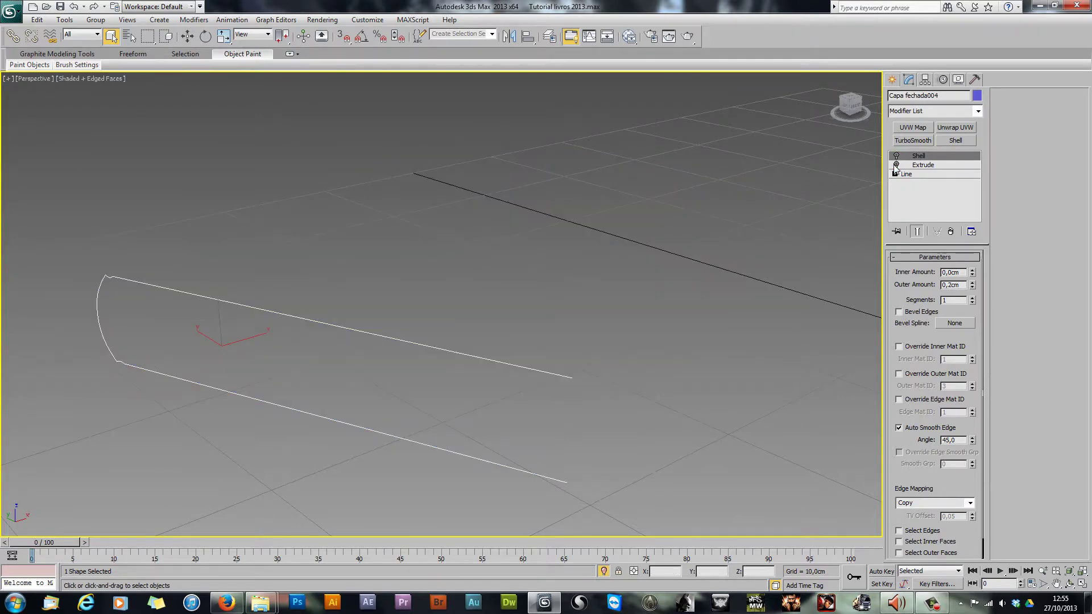
click(896, 165)
alt+middle_drag(459, 401, 412, 407)
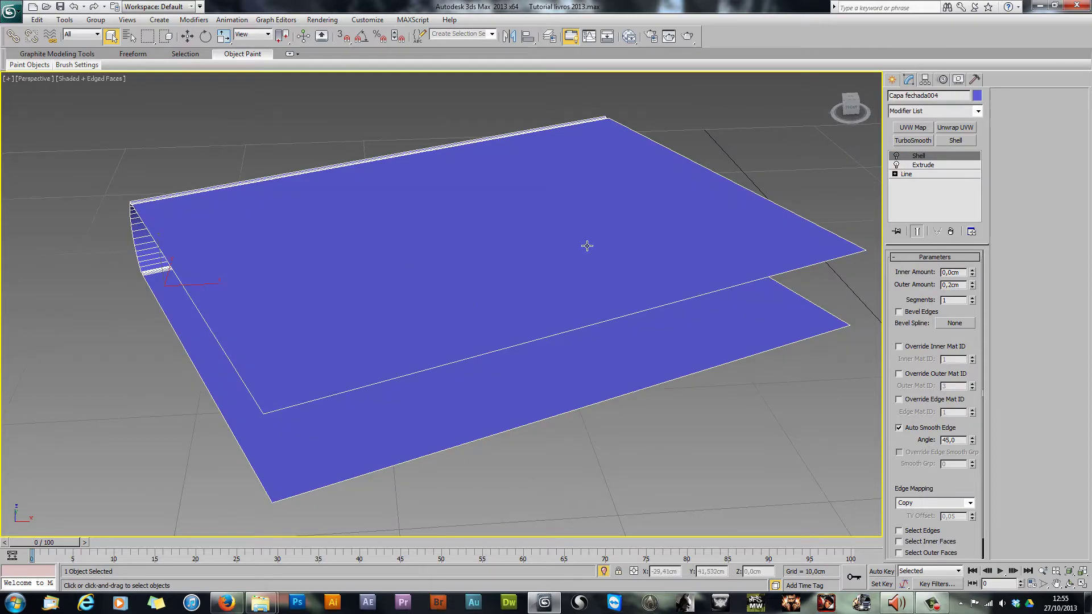
alt+middle_drag(588, 245, 297, 442)
click(897, 156)
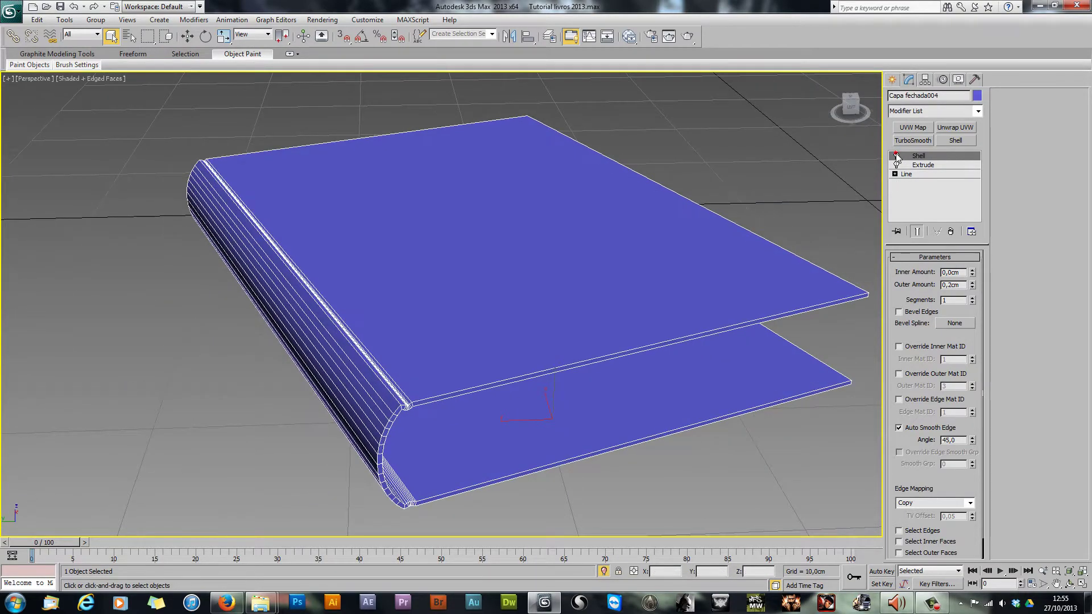
click(896, 156)
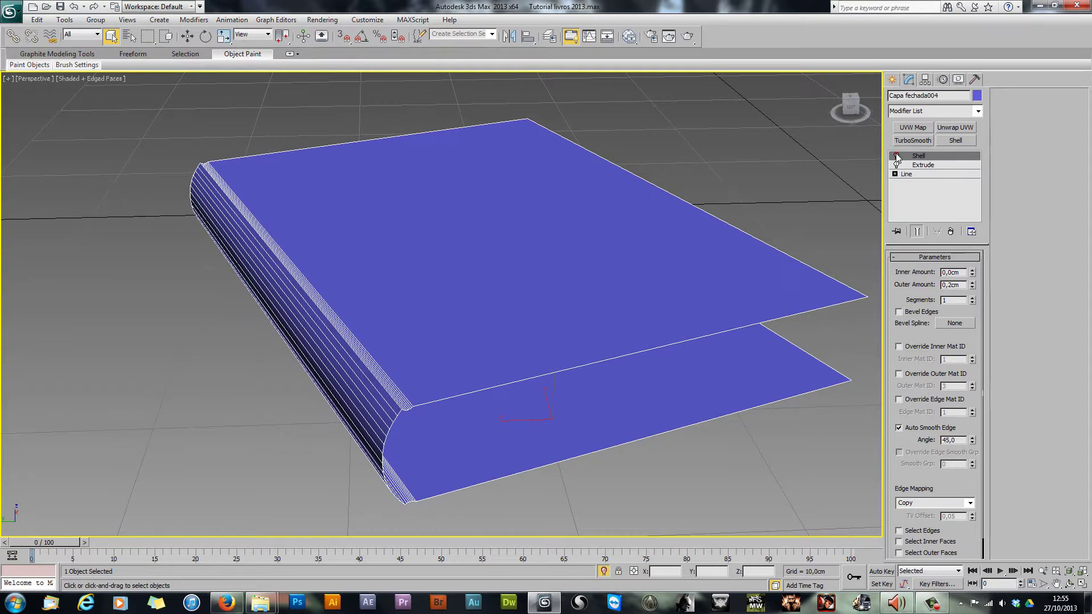
Step: Add a UVW Map modifier to the cover, placed between Extrude and Shell
alt+middle_drag(648, 290, 468, 327)
click(934, 165)
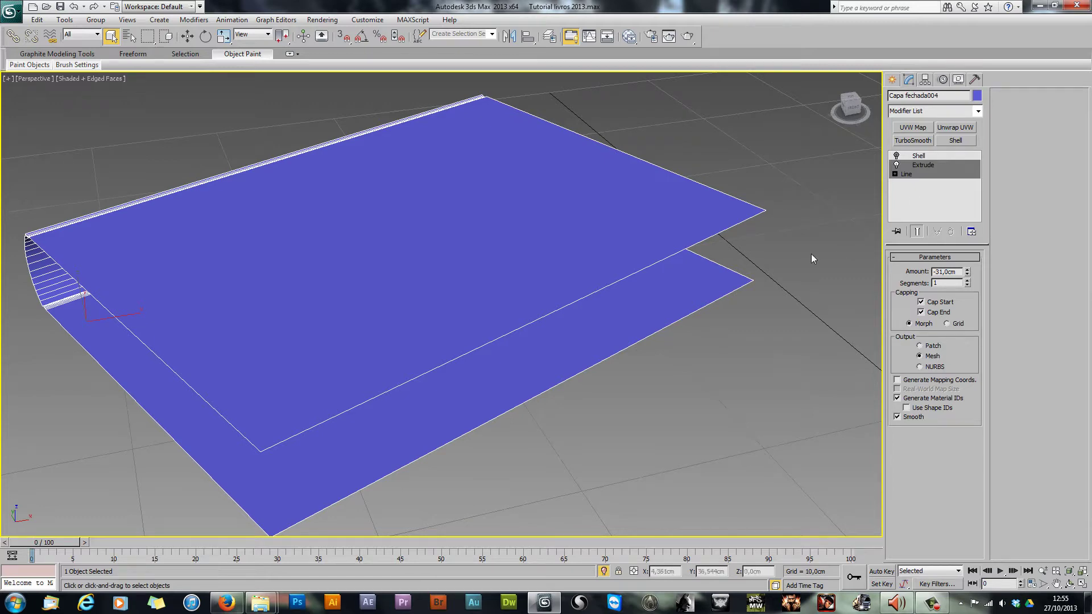
click(917, 156)
click(951, 165)
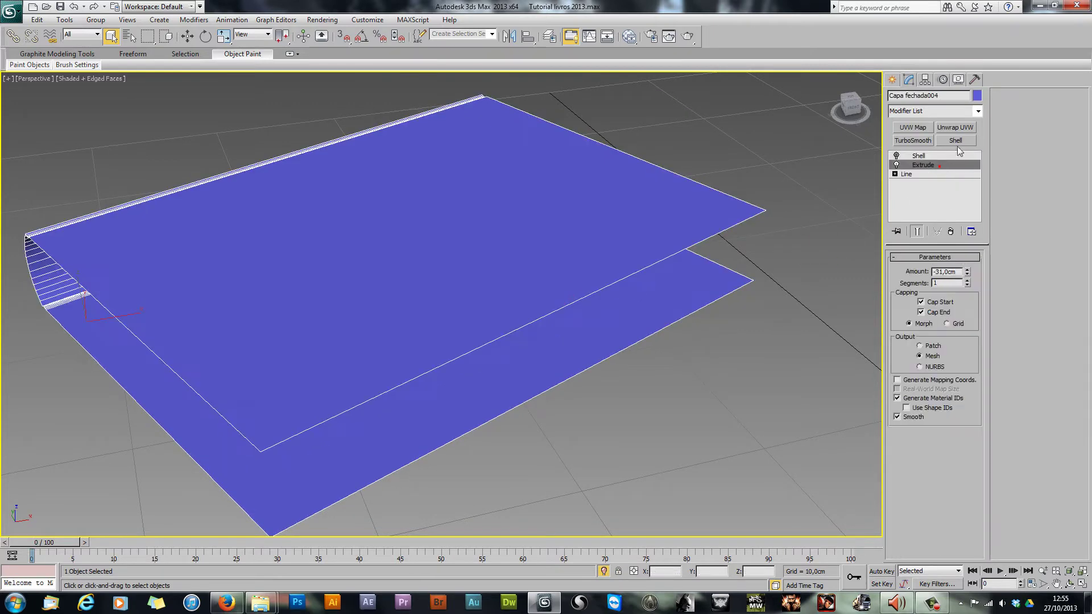
click(913, 127)
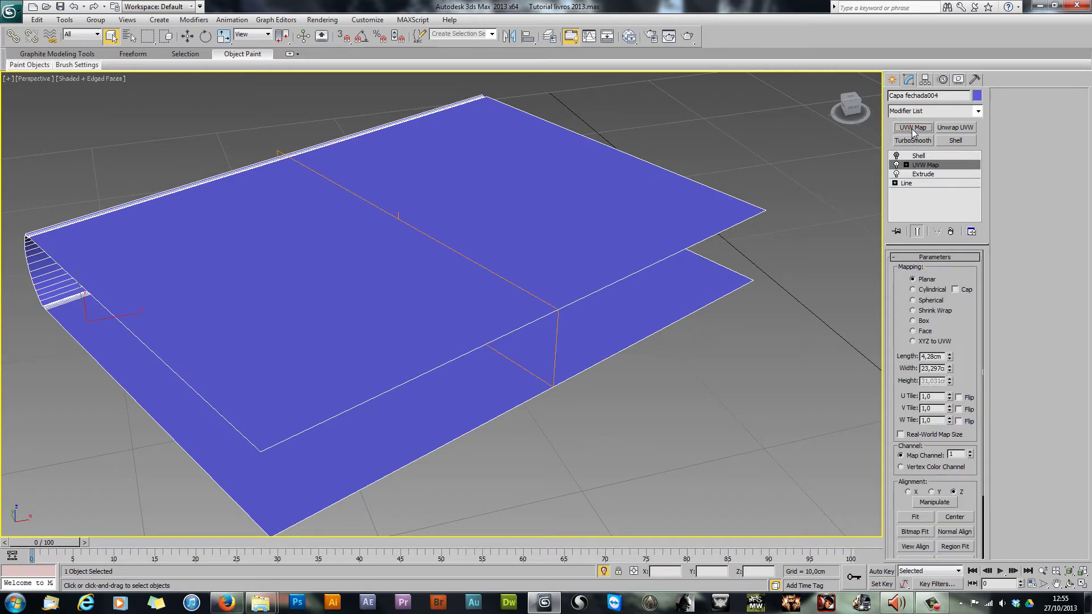
Step: Try Box mapping on the cover's UVW Map, add an Unwrap UVW modifier above it, and open and close the UV editor
click(912, 519)
click(916, 322)
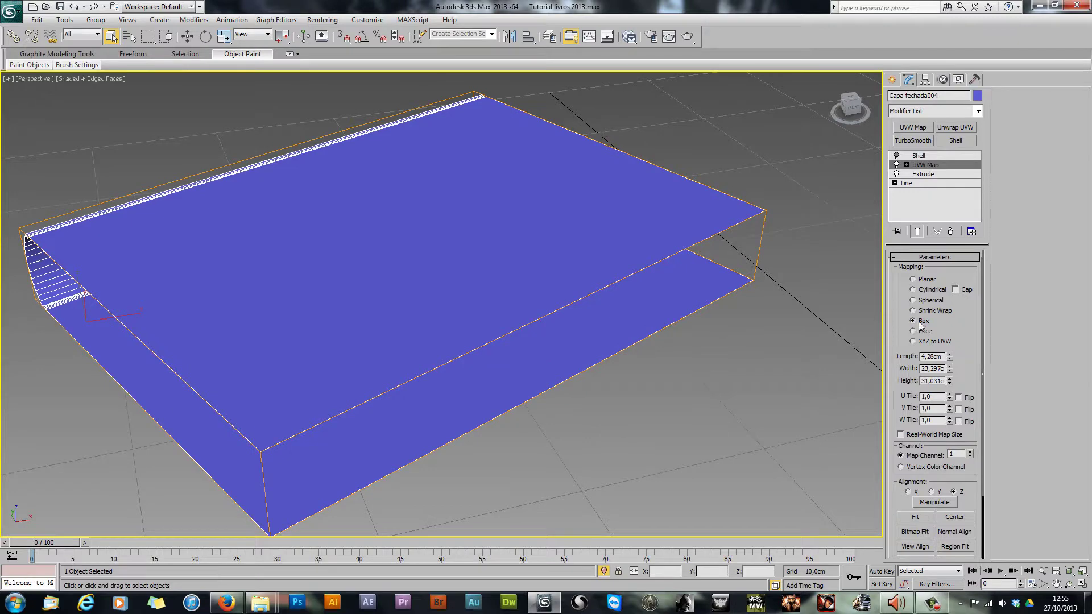
click(957, 129)
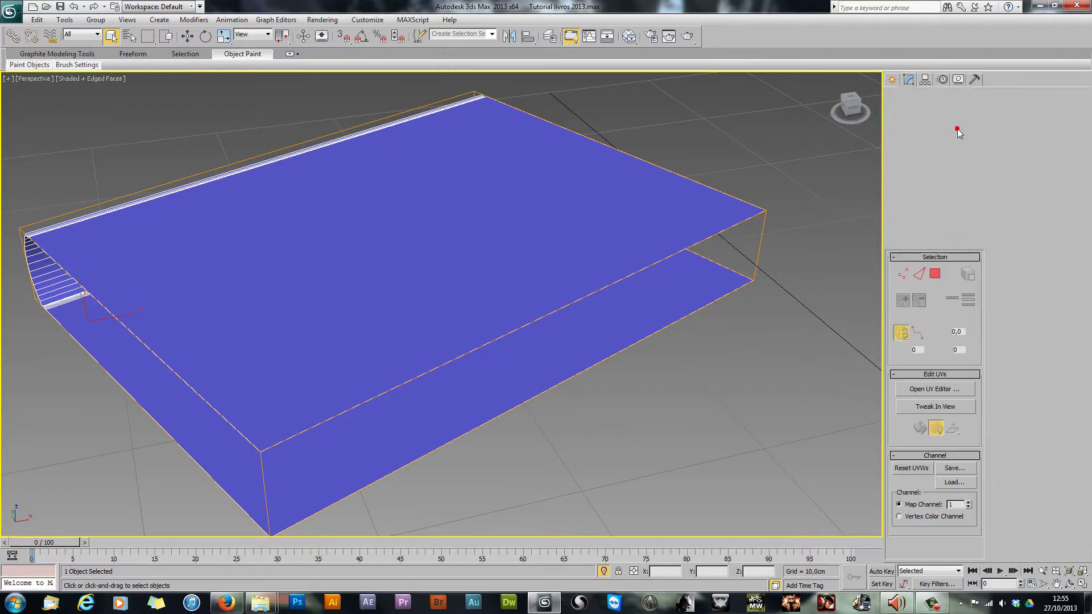
click(916, 390)
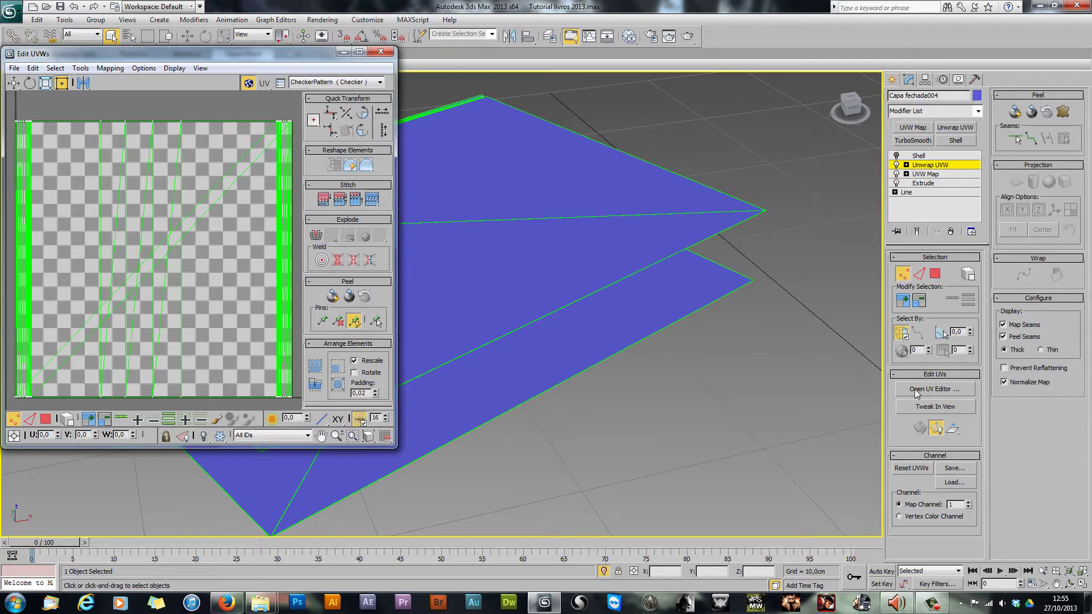
click(380, 52)
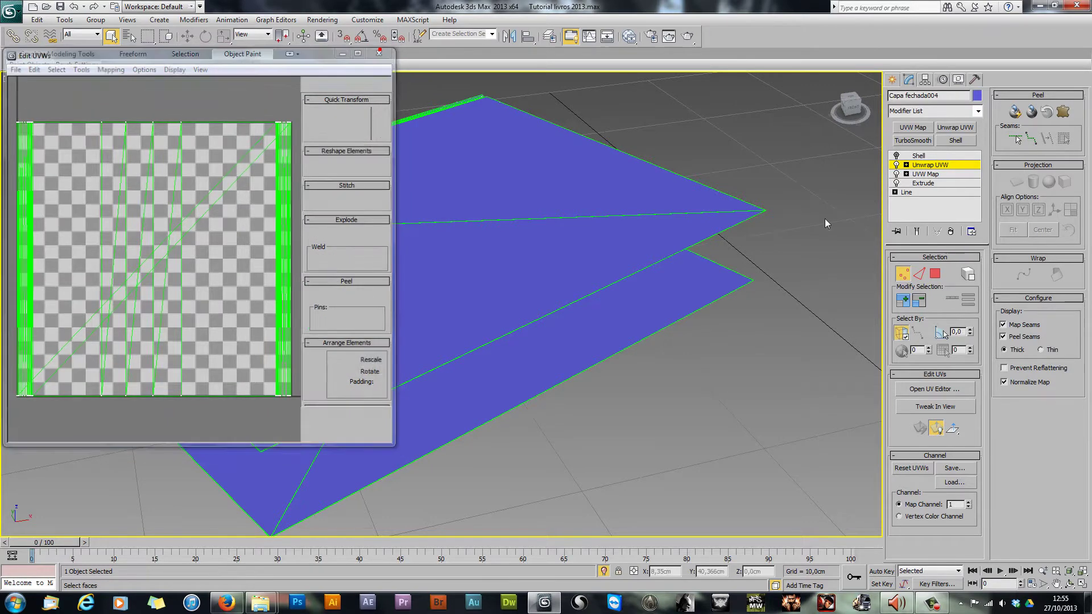
Step: Delete the Unwrap UVW and UVW Map modifiers from the cover's stack, leaving Line, Extrude and Shell
right_click(952, 165)
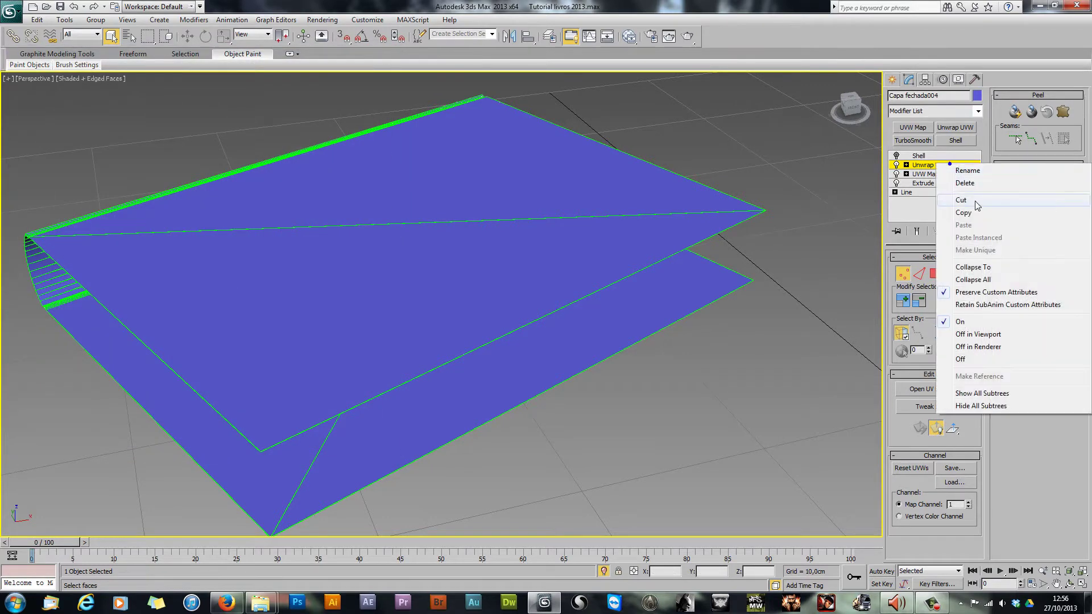
click(970, 184)
right_click(937, 166)
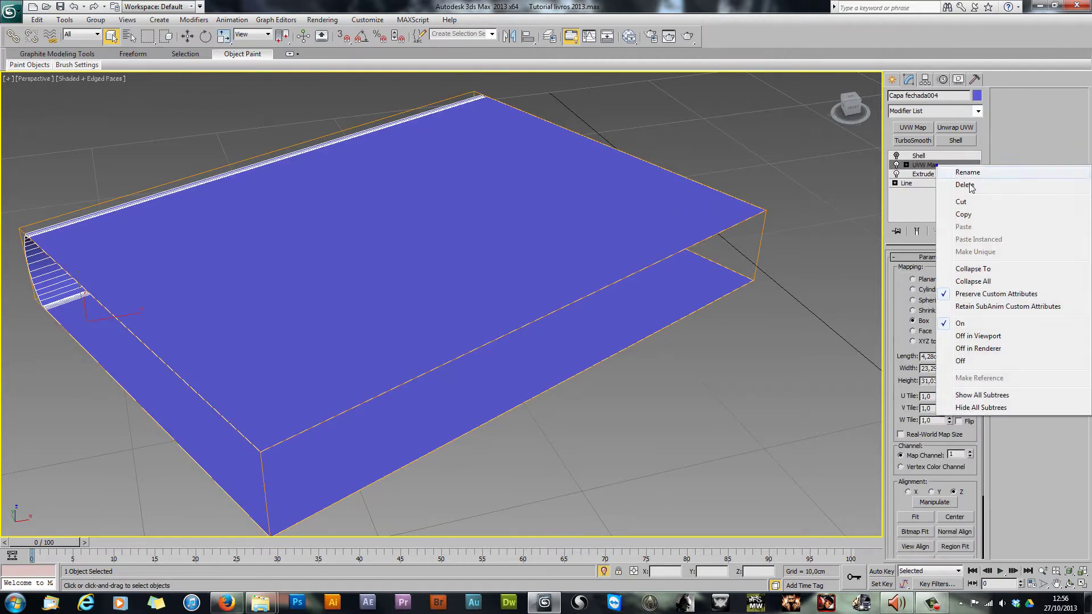
click(972, 185)
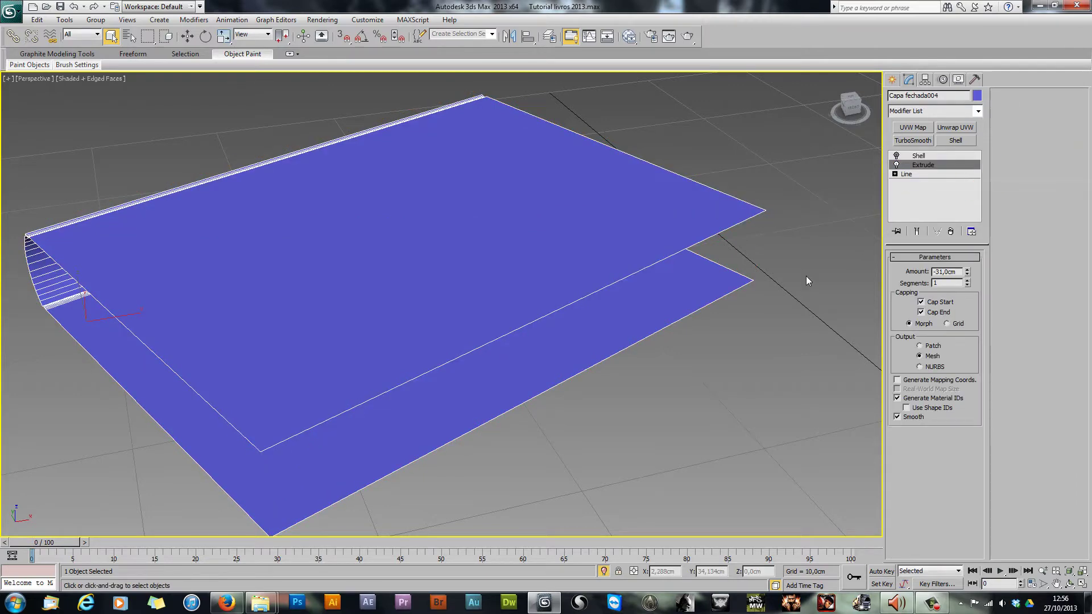
Step: Add a fresh UVW Map modifier to the cover directly above Extrude and beneath Shell
alt+middle_drag(722, 270, 524, 324)
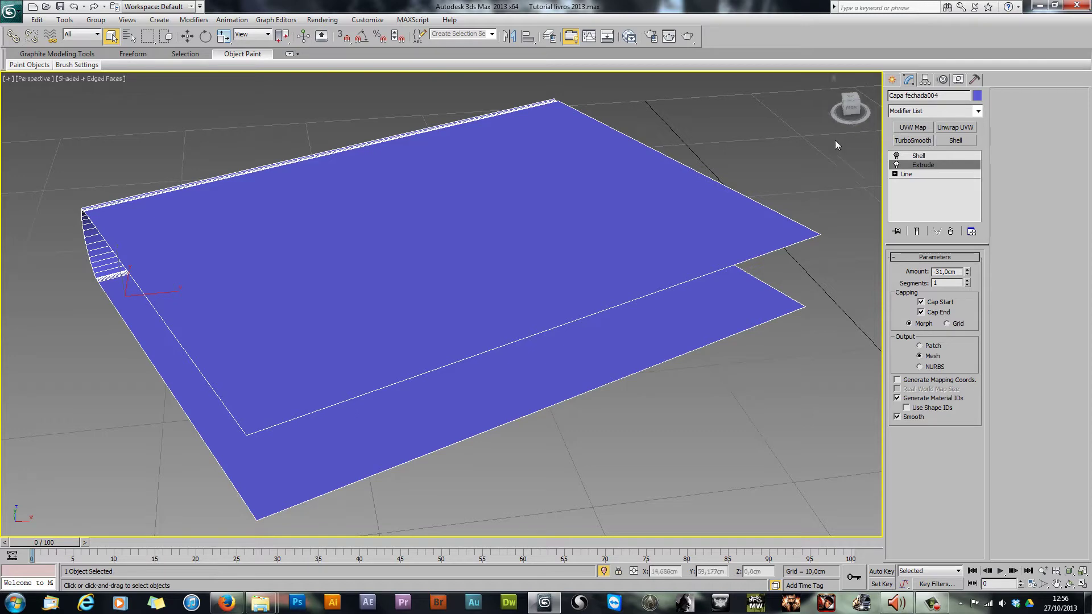
alt+middle_drag(346, 340, 566, 312)
alt+middle_drag(718, 255, 449, 312)
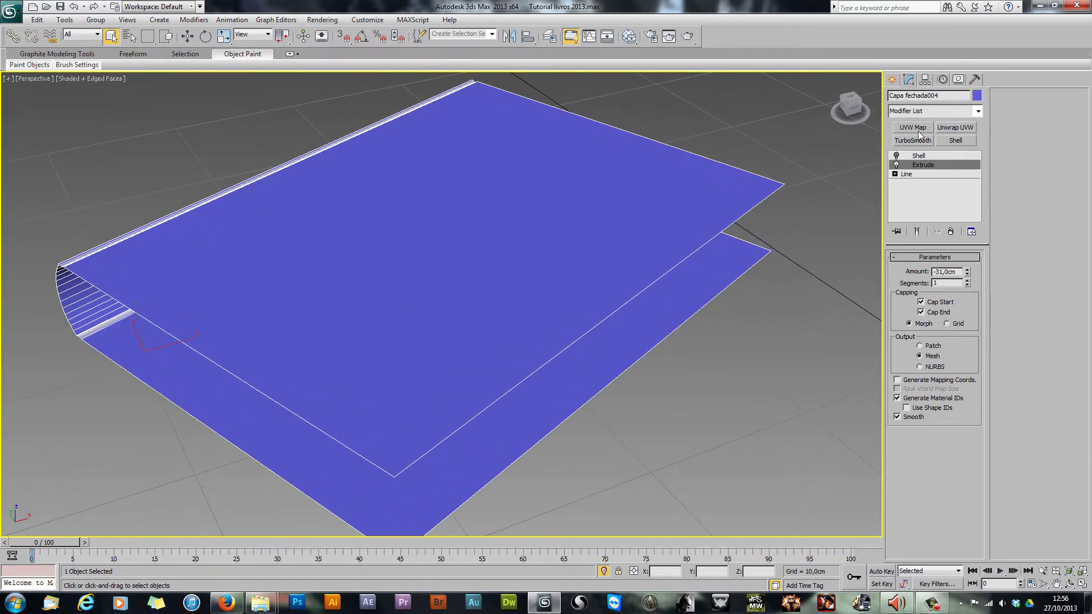
click(978, 113)
drag(981, 150, 994, 330)
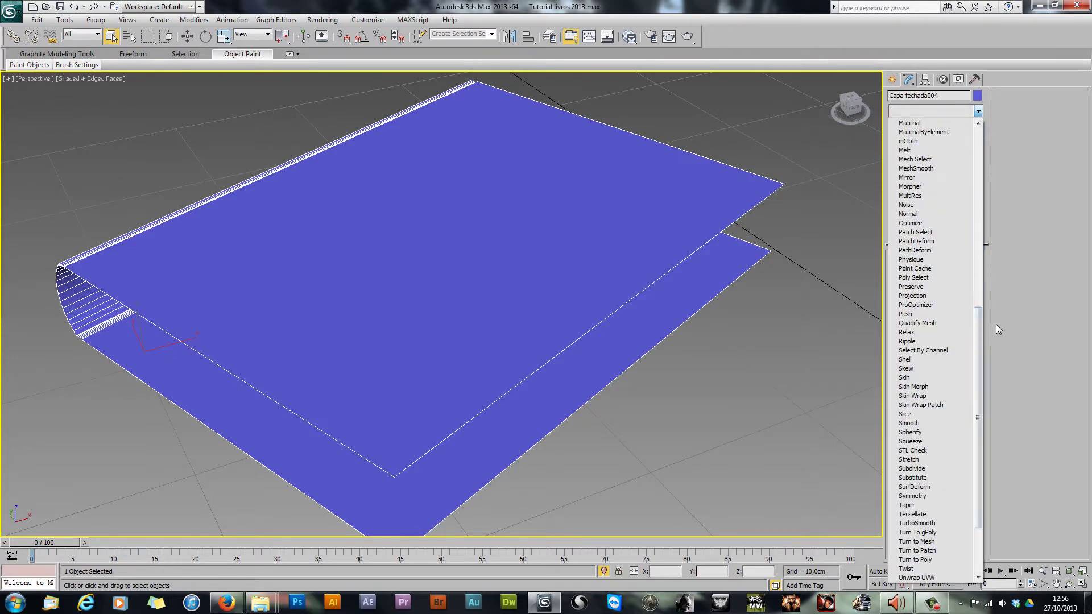
drag(976, 375, 981, 424)
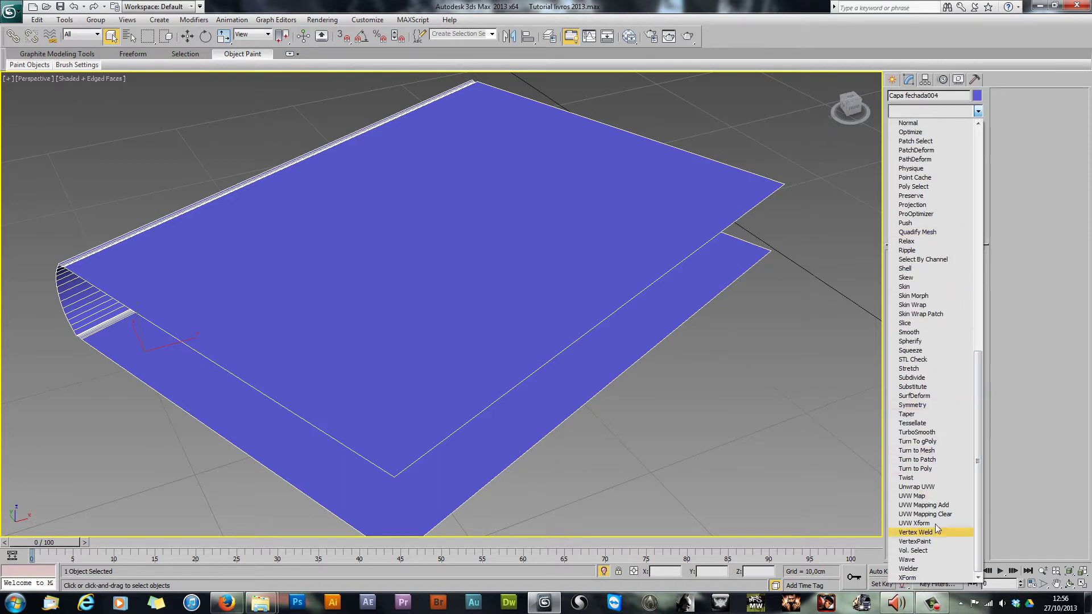
click(913, 496)
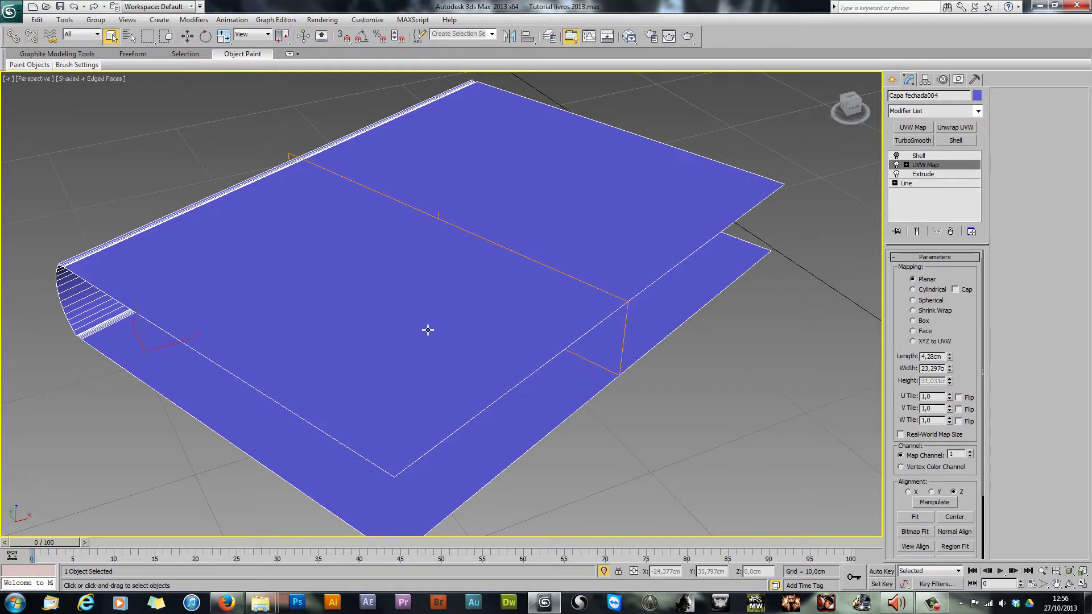
Step: Compare Box mapping with Planar mapping on the cover, return to Planar, and examine its gizmo from several angles
alt+middle_drag(431, 333, 397, 336)
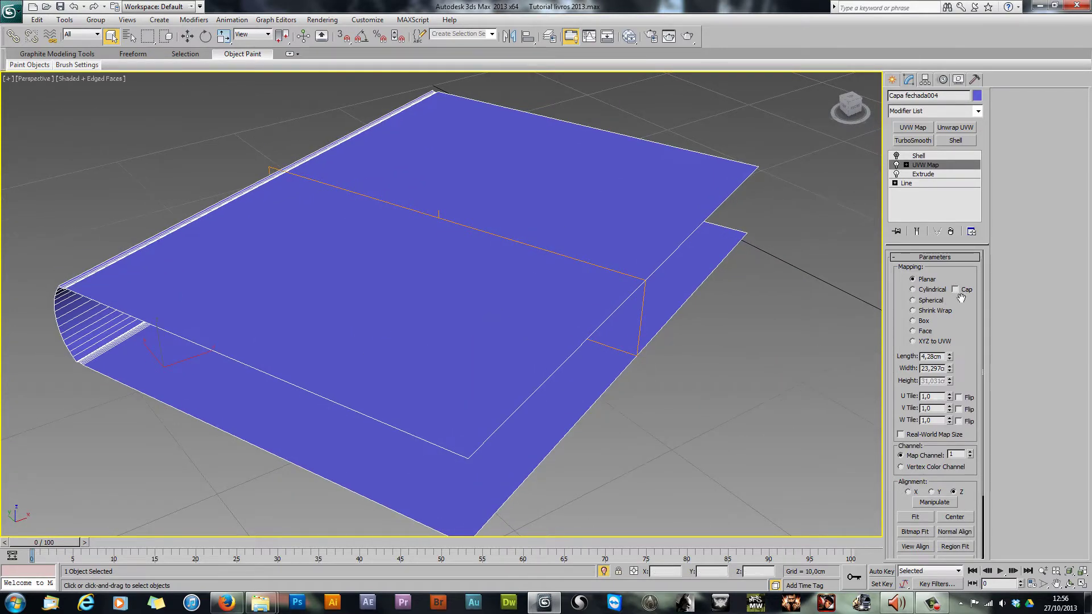
click(912, 321)
alt+middle_drag(775, 341, 846, 309)
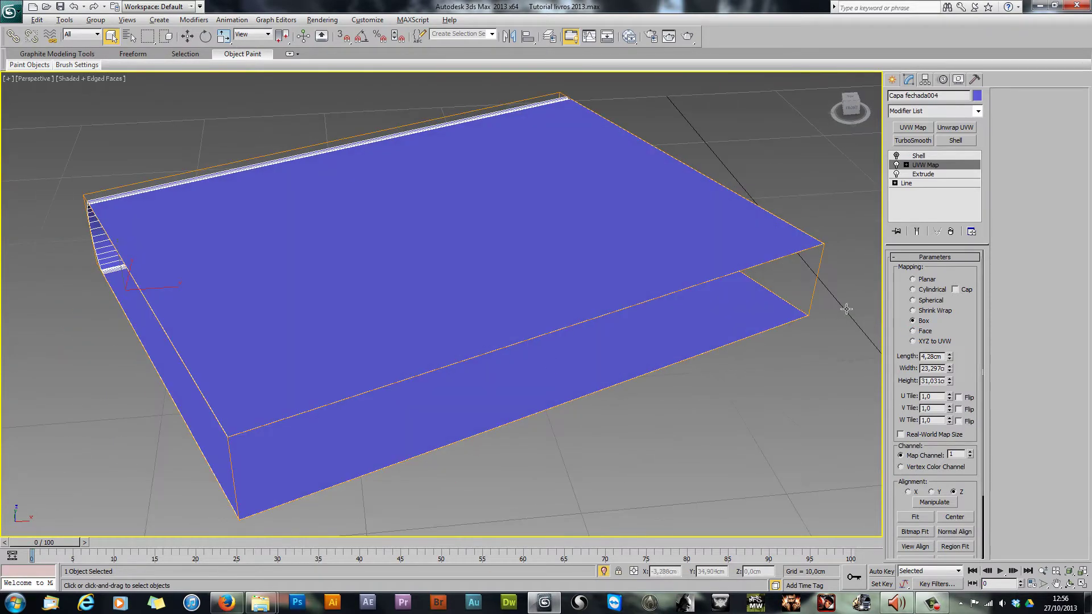
click(912, 279)
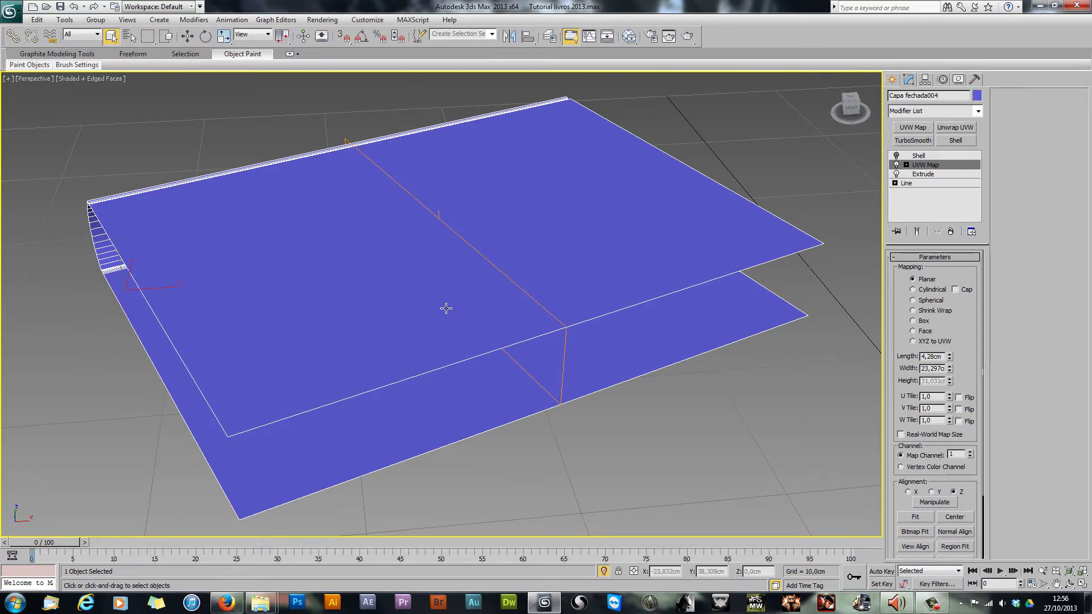
alt+middle_drag(446, 308, 514, 283)
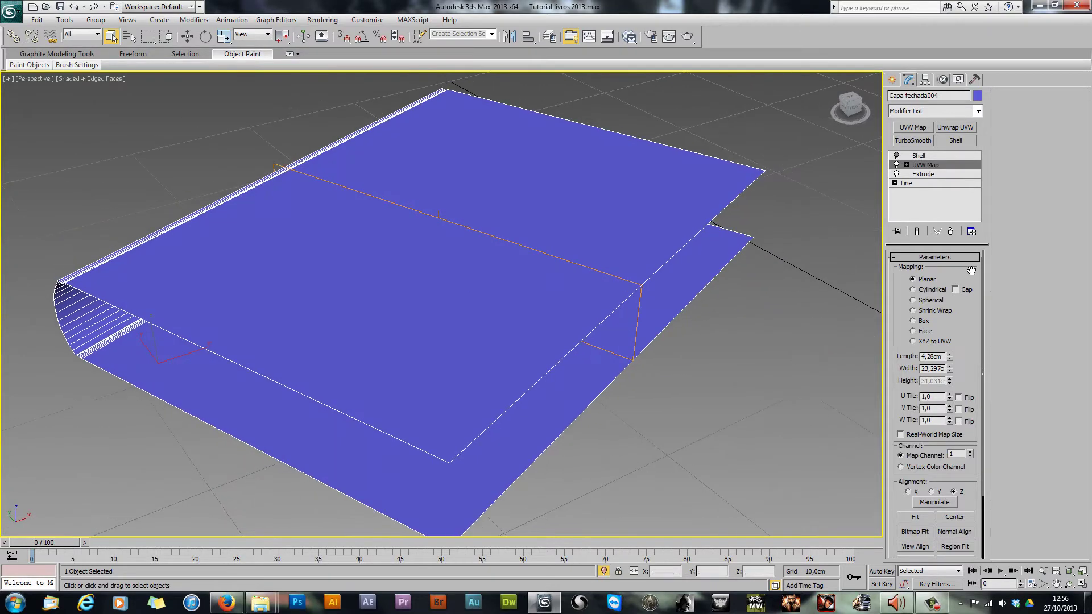
alt+middle_drag(475, 366, 422, 334)
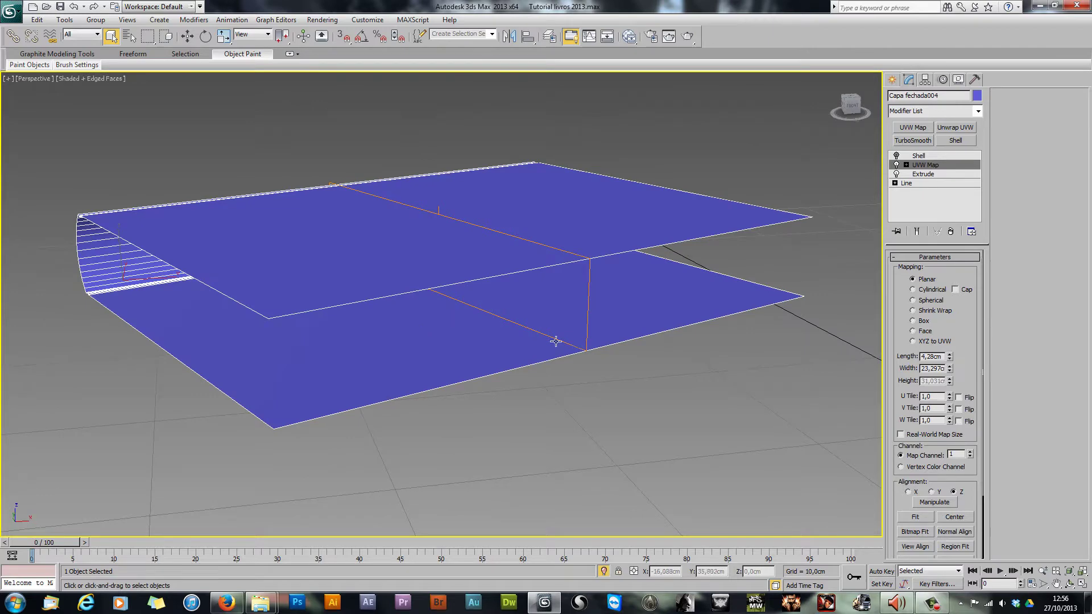
mouse_move(536, 326)
alt+middle_down()
mouse_move(509, 344)
mouse_move(564, 333)
mouse_move(580, 363)
mouse_move(504, 353)
mouse_move(529, 341)
alt+middle_up()
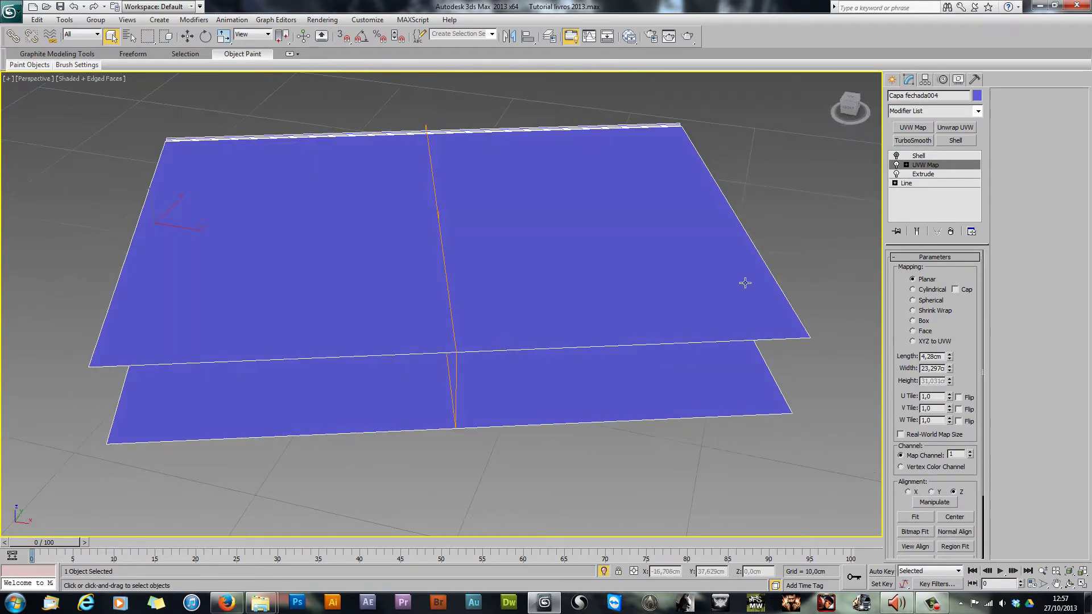
alt+middle_drag(143, 338, 171, 334)
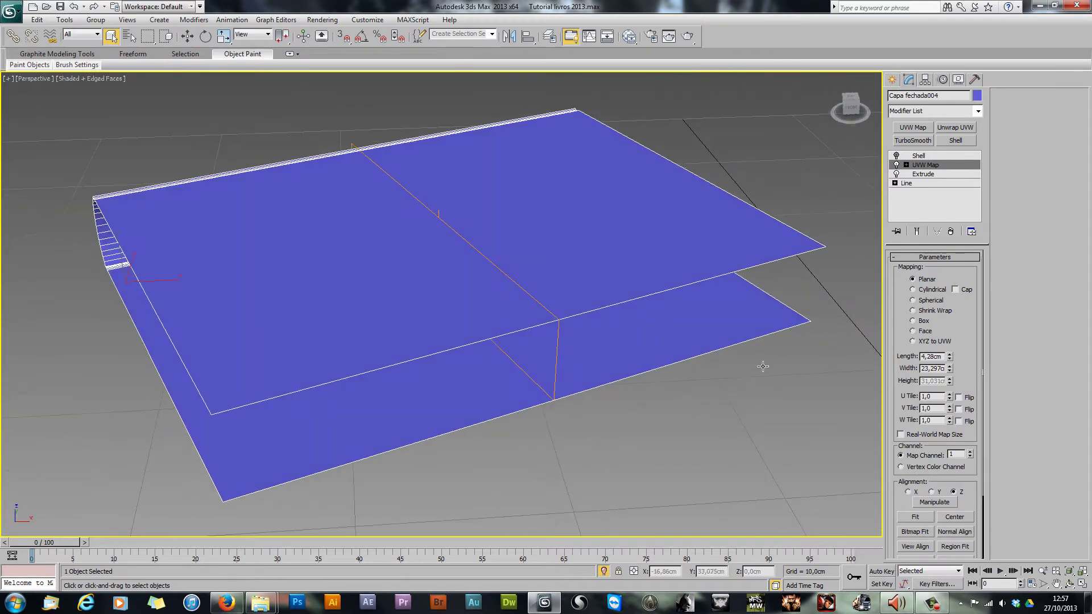
Step: Set the cover's UVW Map to Box mapping and check how the gizmo encloses the covers and spine
click(913, 321)
alt+middle_drag(739, 341, 626, 347)
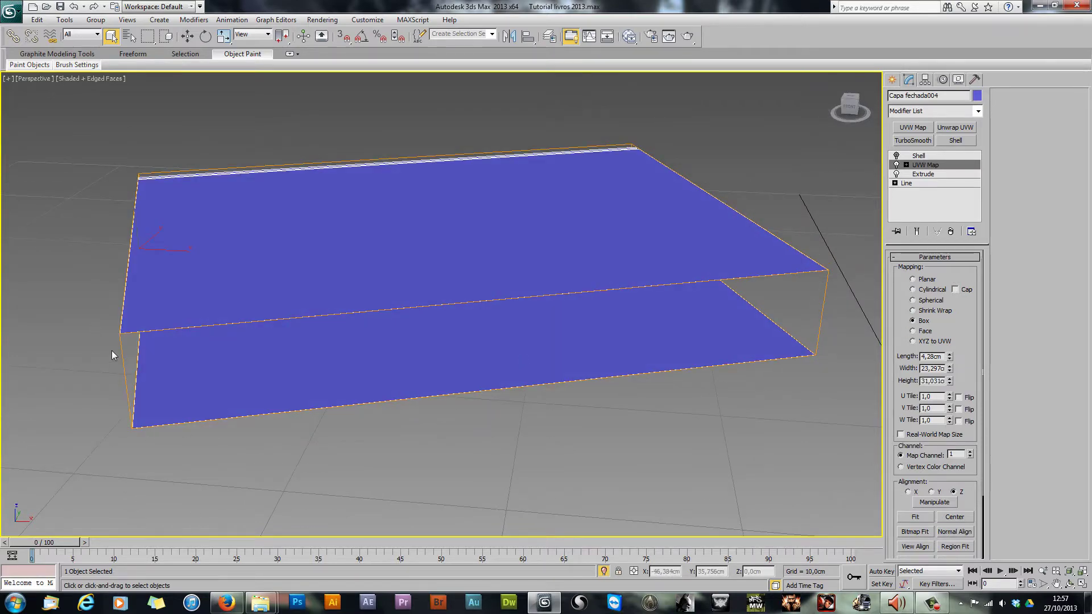
alt+middle_drag(111, 351, 370, 419)
scroll(314, 410, down, 5)
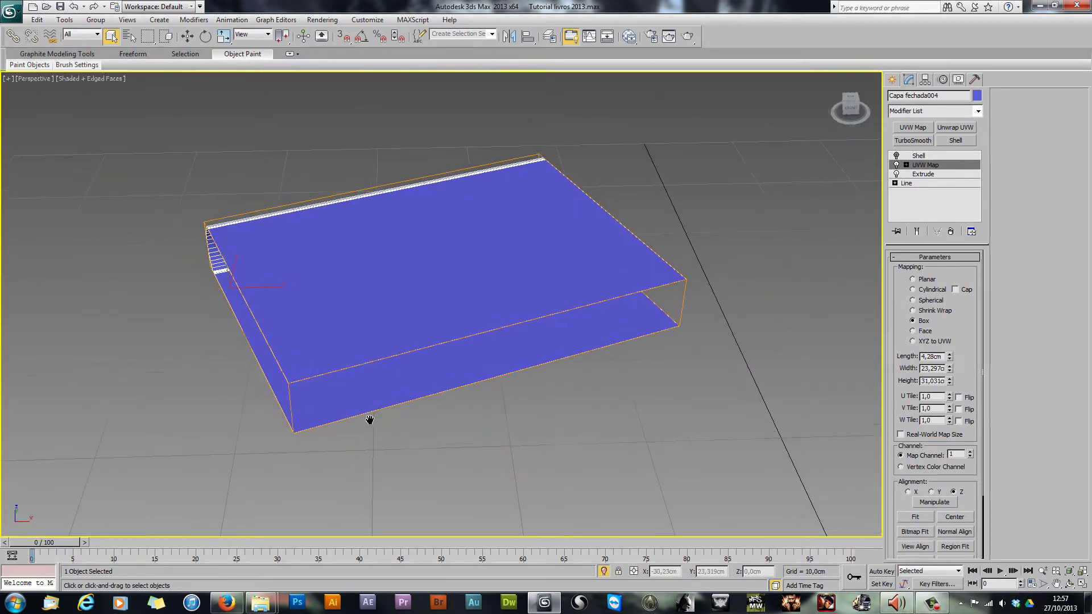
scroll(370, 419, up, 3)
alt+middle_drag(451, 292, 442, 337)
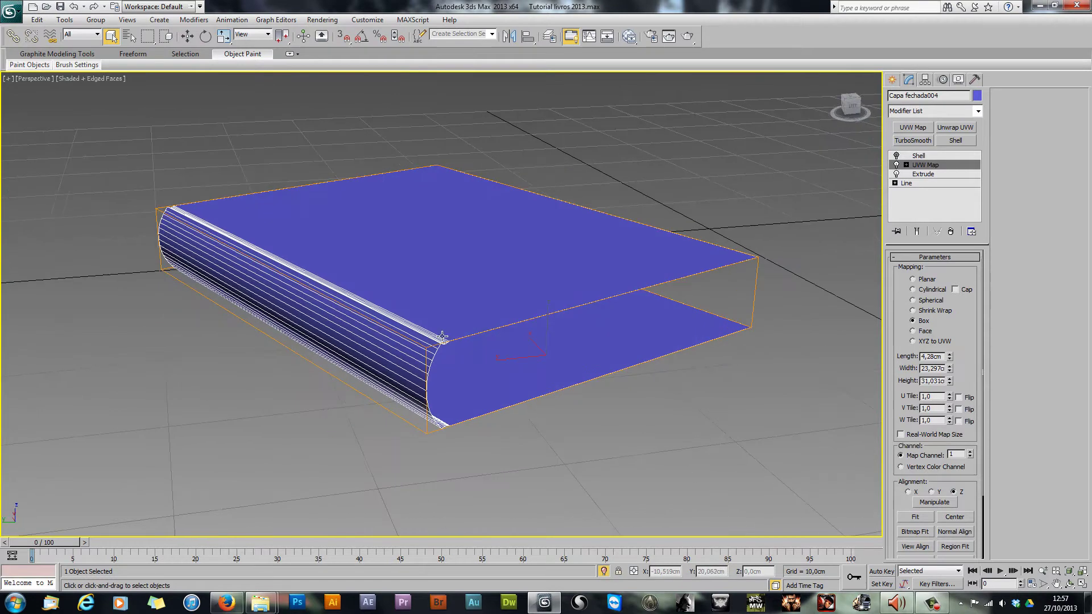
Step: View the cover at the Shell modifier level, then return to the UVW Map level and inspect the box gizmo
click(919, 155)
alt+middle_drag(596, 467, 510, 359)
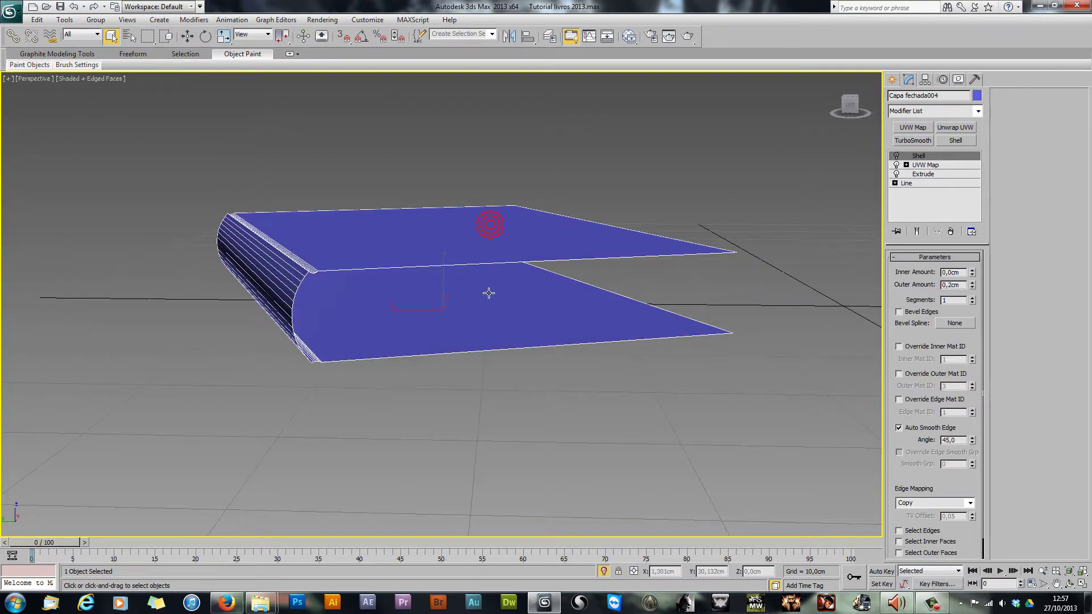
click(922, 165)
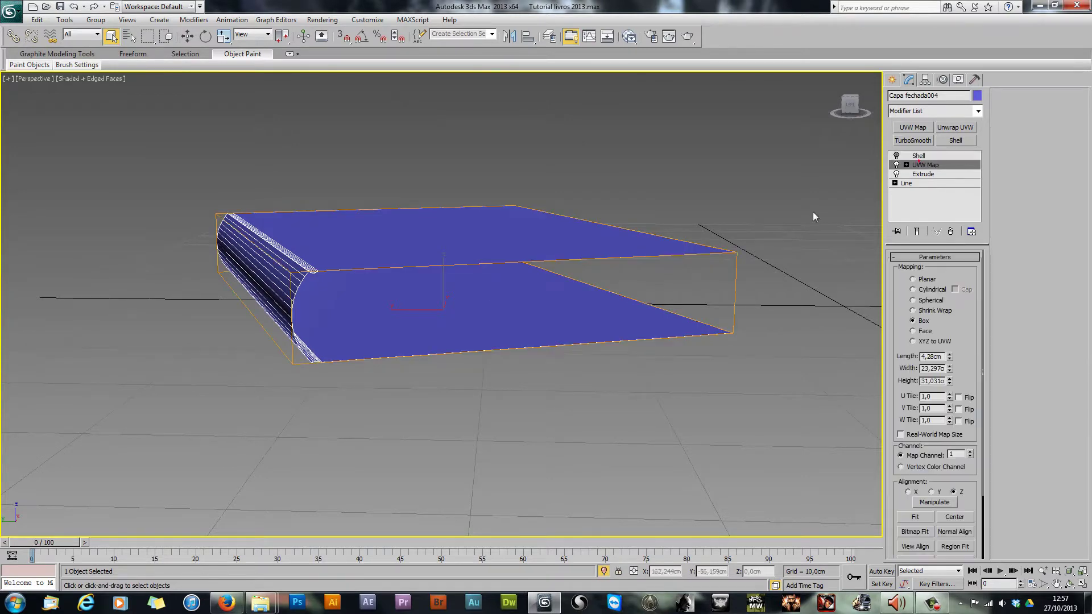
alt+middle_drag(586, 291, 548, 295)
alt+middle_drag(164, 265, 654, 409)
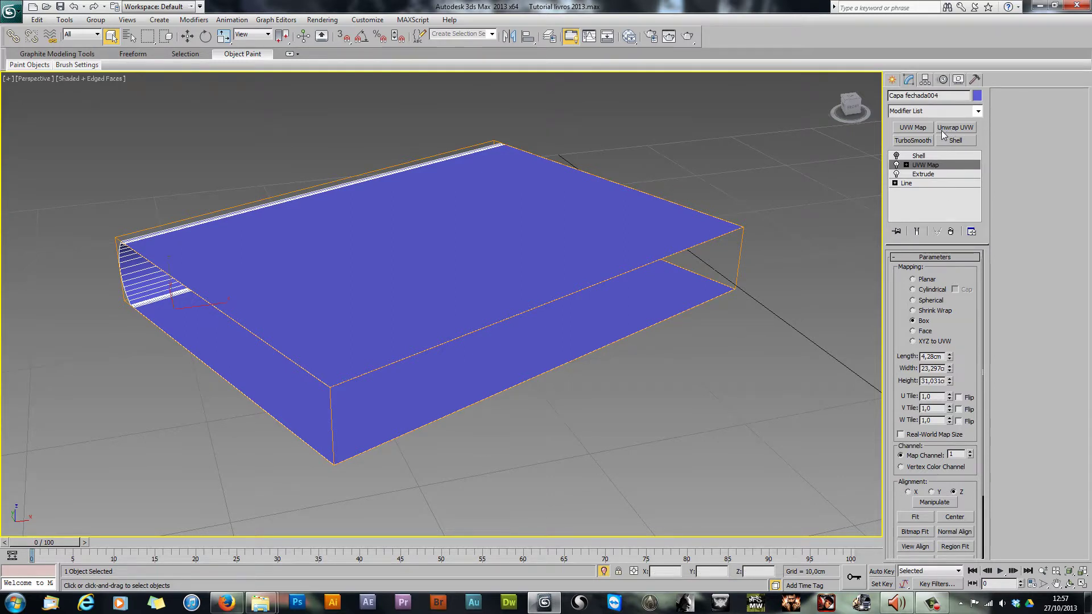
Step: Add an Unwrap UVW modifier to the cover, placed between UVW Map and Shell
click(978, 112)
drag(978, 155, 981, 477)
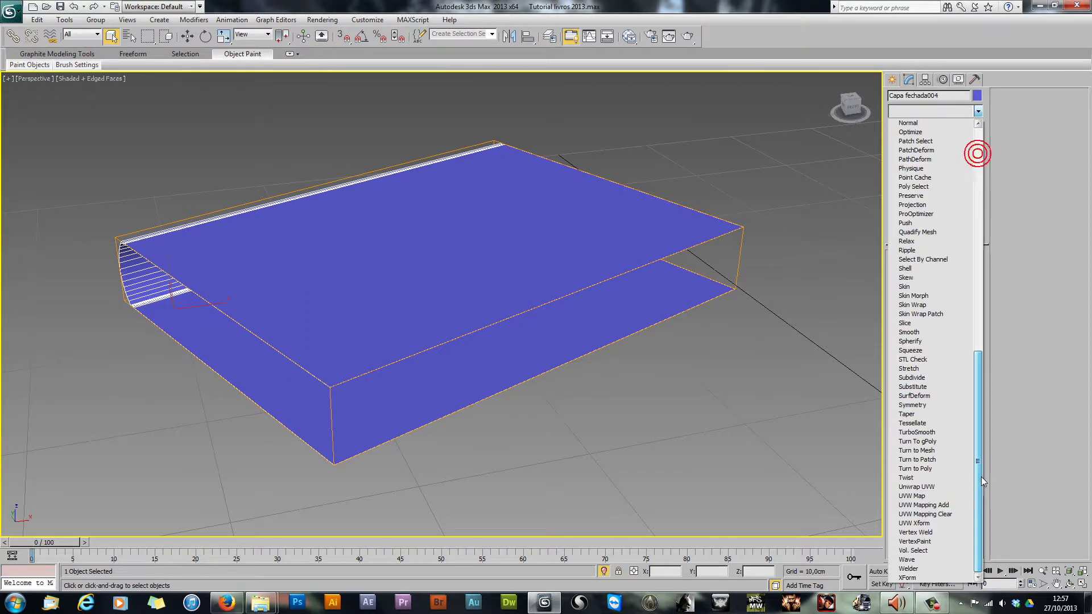
click(933, 488)
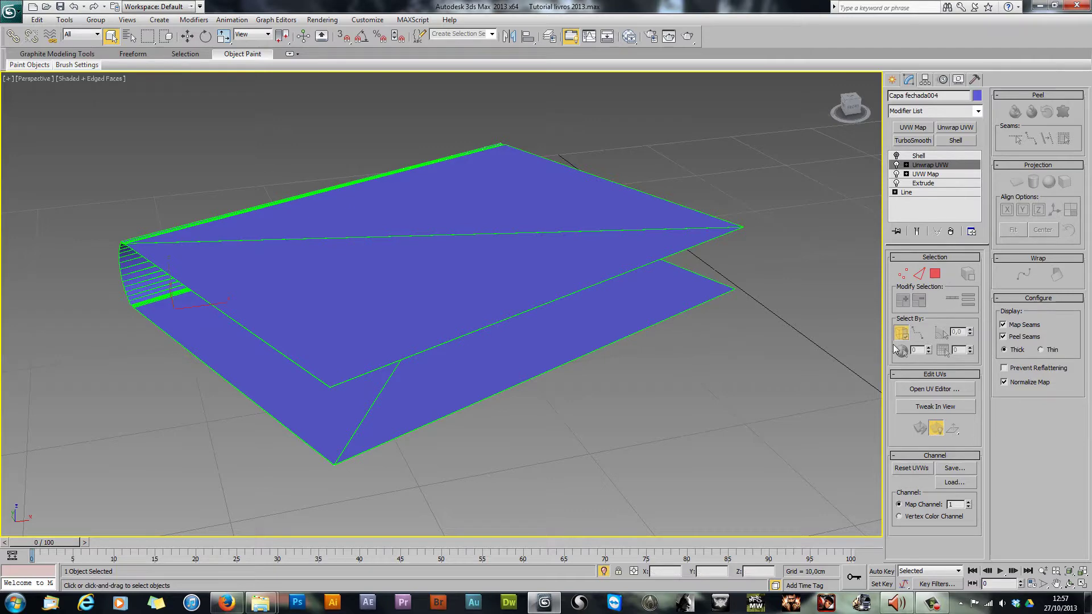
alt+middle_drag(555, 409, 515, 292)
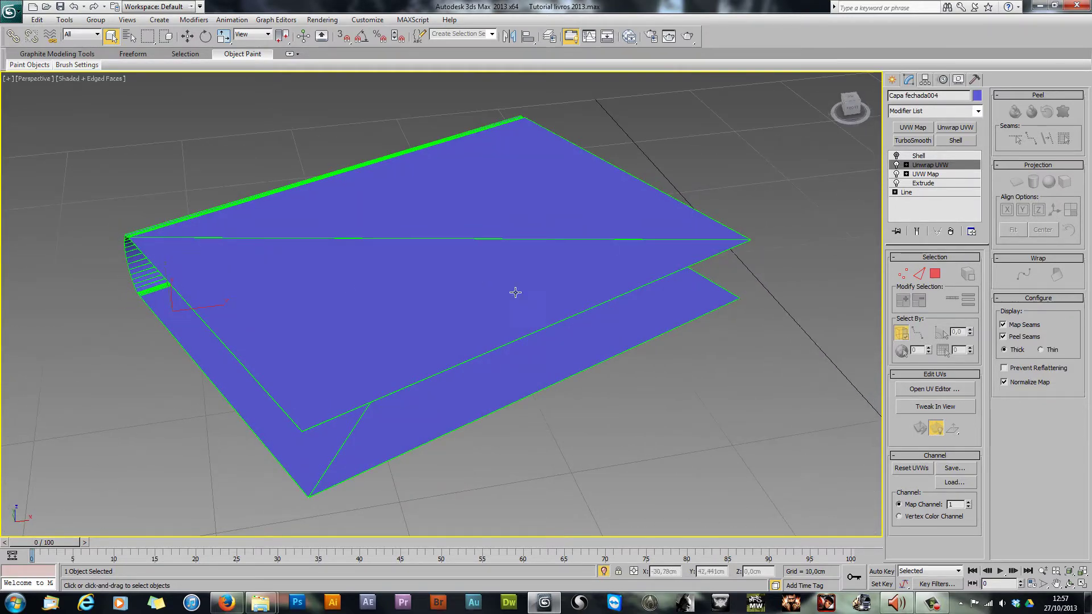
click(901, 332)
mouse_move(377, 387)
alt+middle_down()
mouse_move(405, 370)
mouse_move(379, 381)
alt+middle_up()
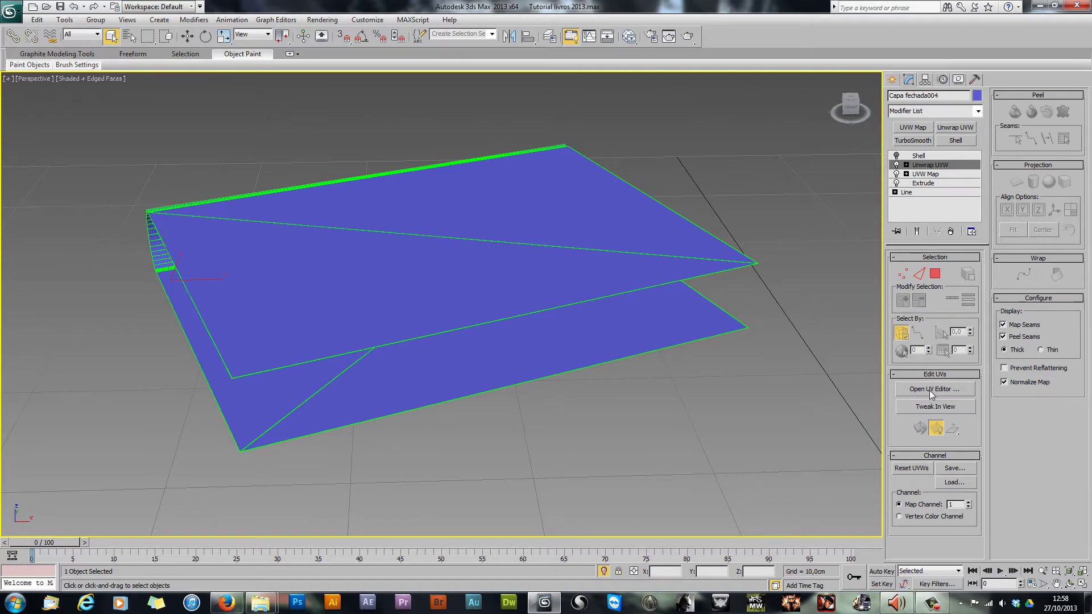
Step: Open the cover's UV editor, enlarge its window, and hide the checker background behind the UVs
click(930, 390)
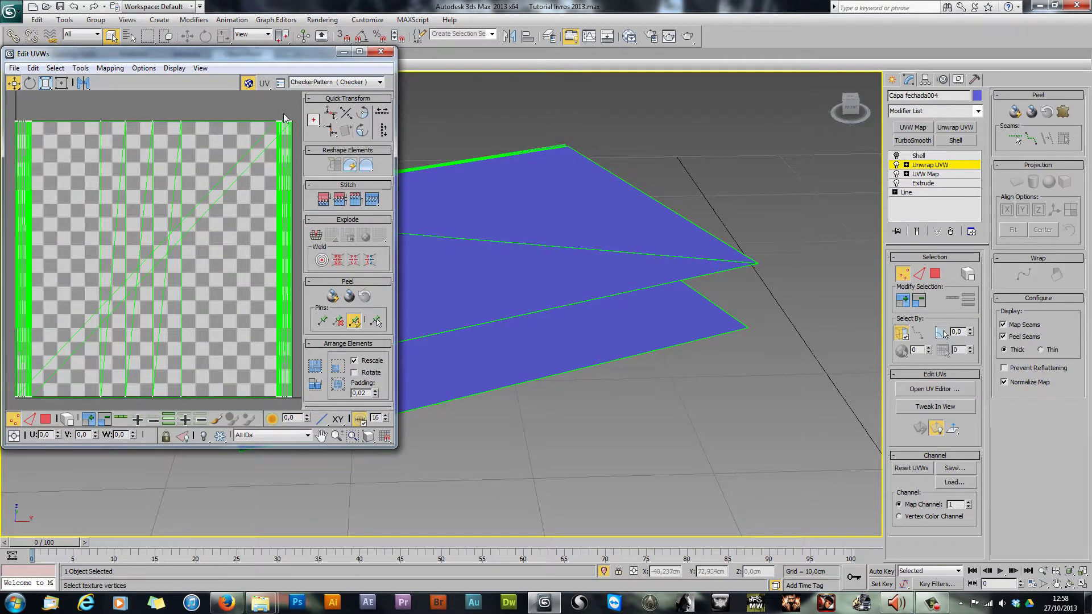
drag(397, 447, 586, 542)
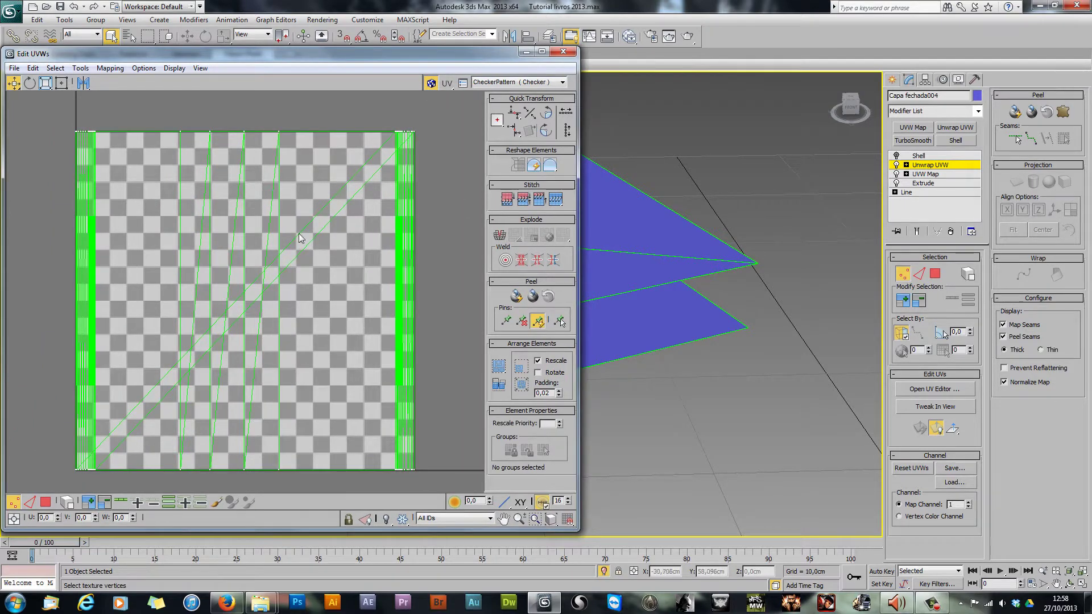
click(430, 85)
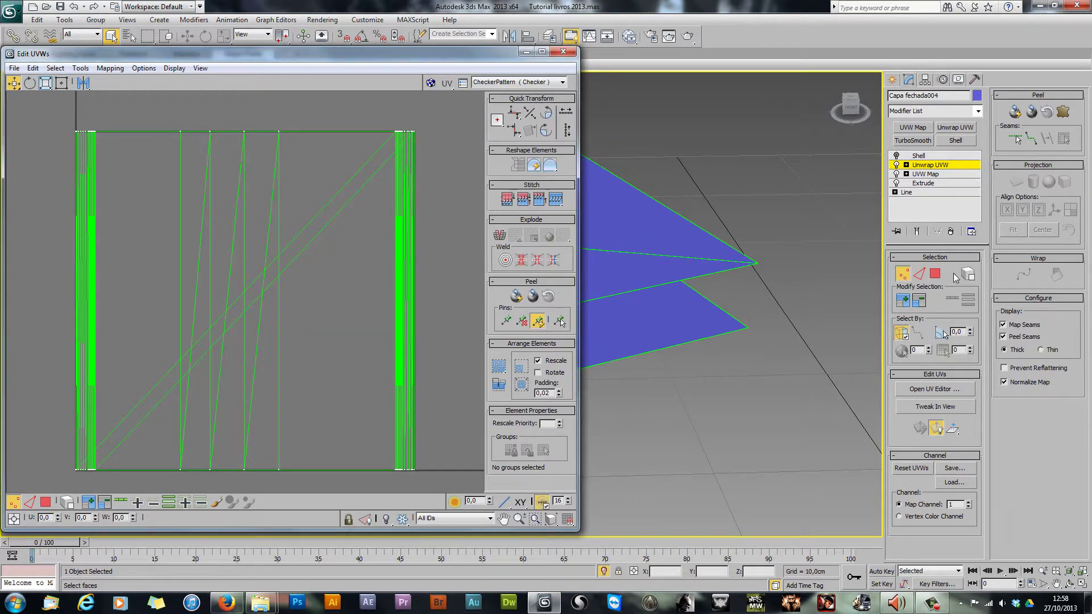
Step: Toggle Ignore Backfacing off and back on, and switch the Unwrap UVW selection to polygon level
click(902, 333)
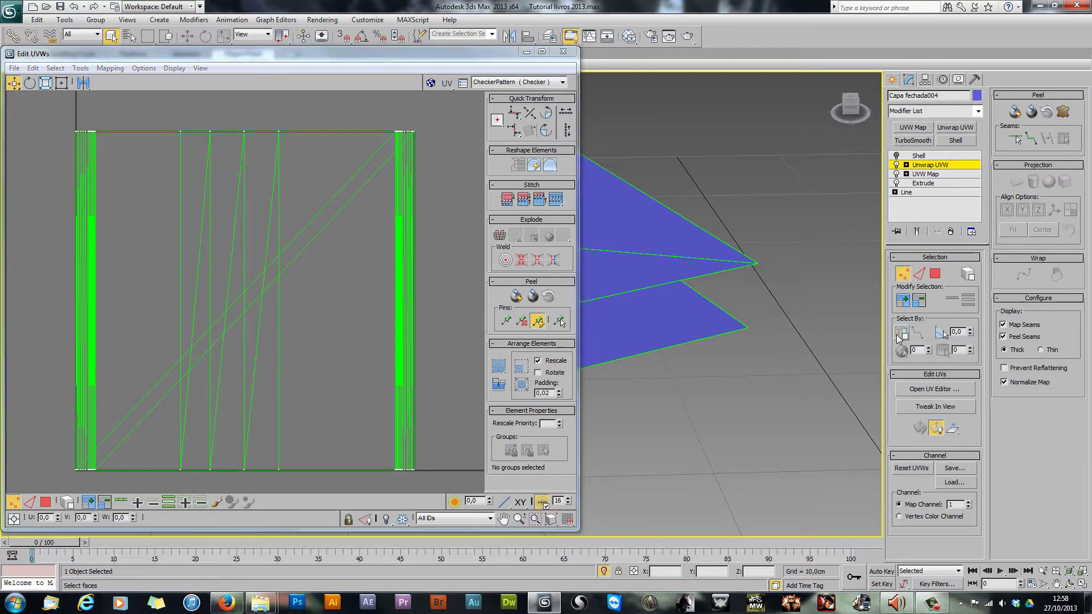
click(901, 335)
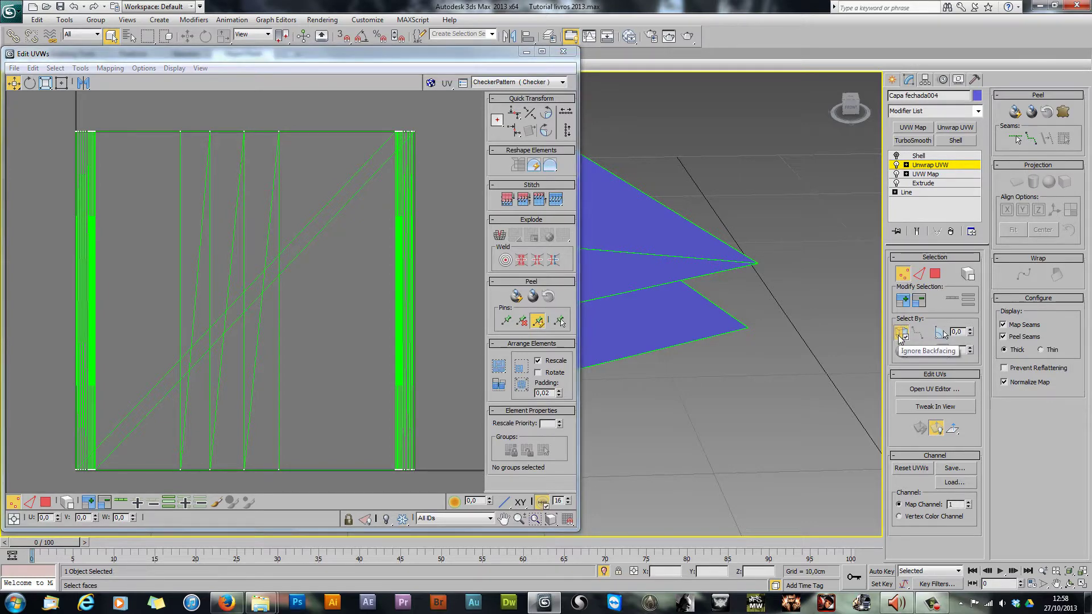
click(936, 275)
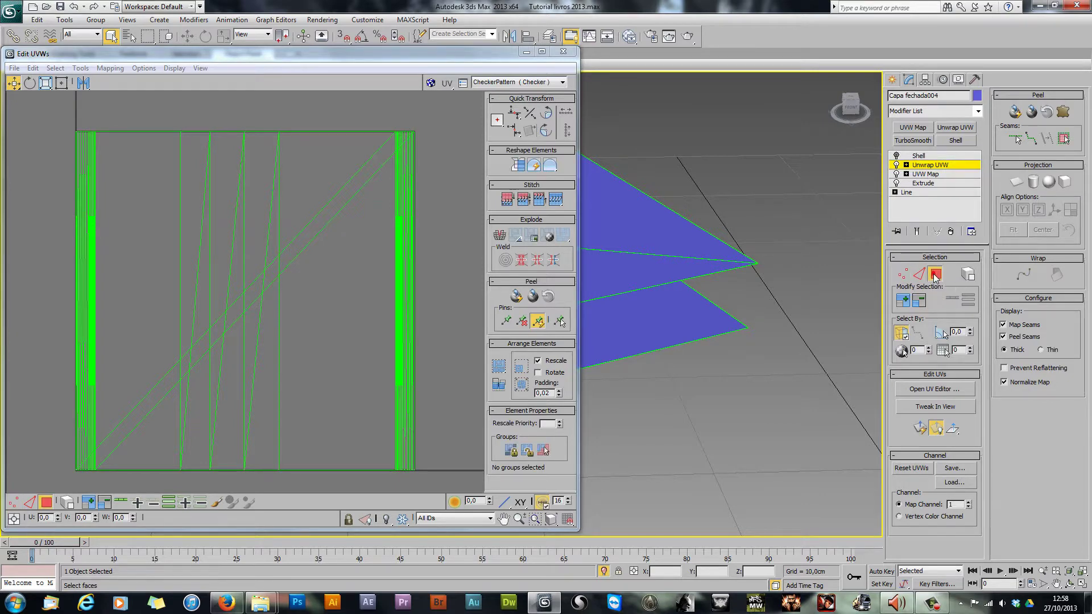
Step: Select all the cover's UV polygons and apply Flatten Mapping with a 45 face angle threshold and 0.02 spacing
drag(433, 110, 37, 489)
mouse_move(306, 286)
mouse_down()
mouse_move(182, 308)
mouse_move(329, 289)
mouse_move(323, 280)
mouse_up()
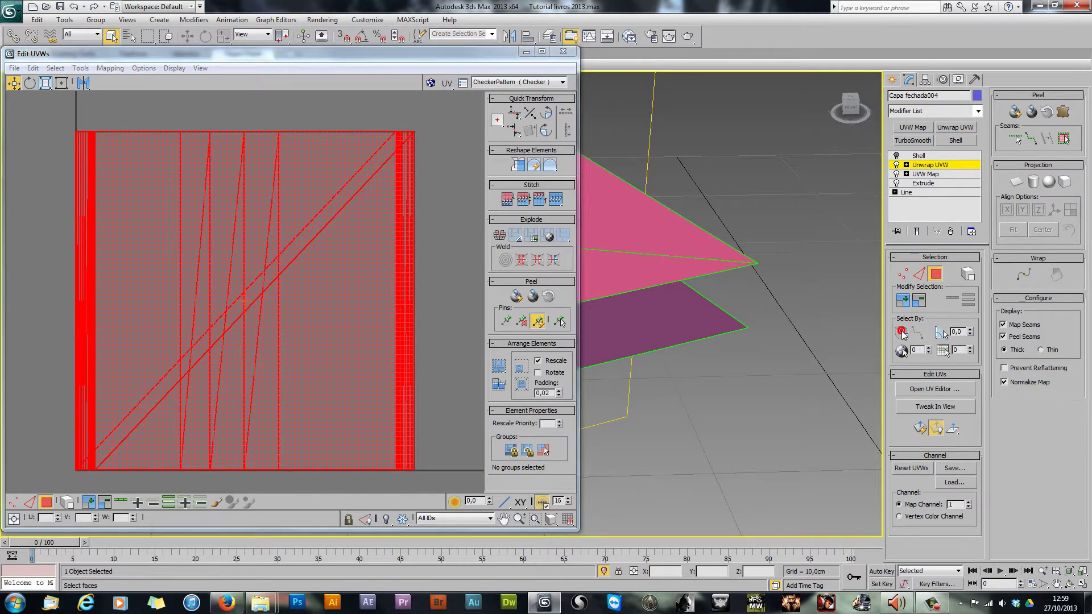
click(447, 111)
drag(454, 100, 59, 485)
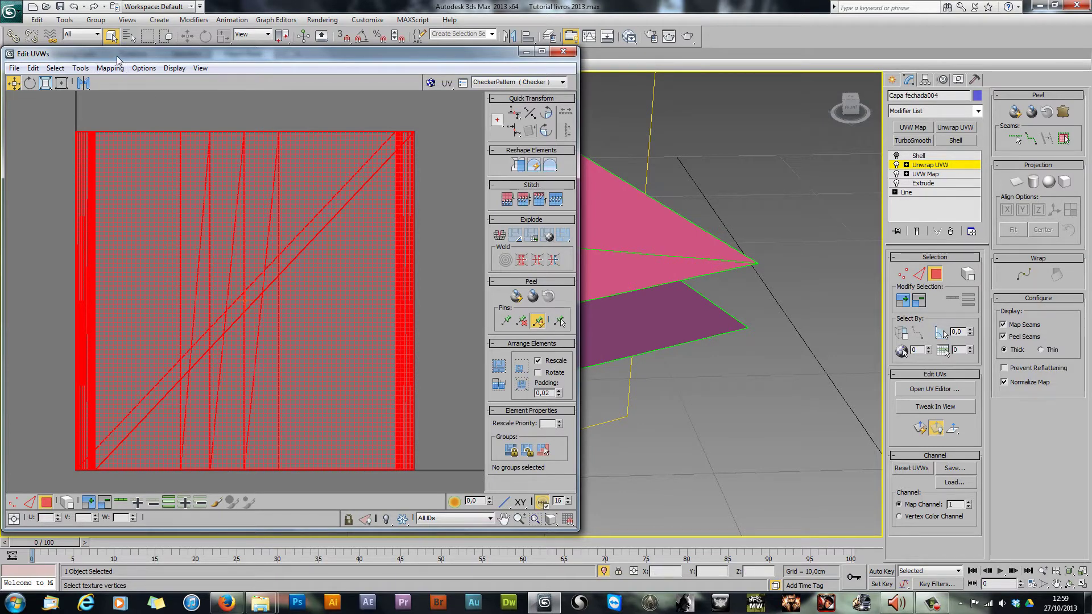
double_click(118, 56)
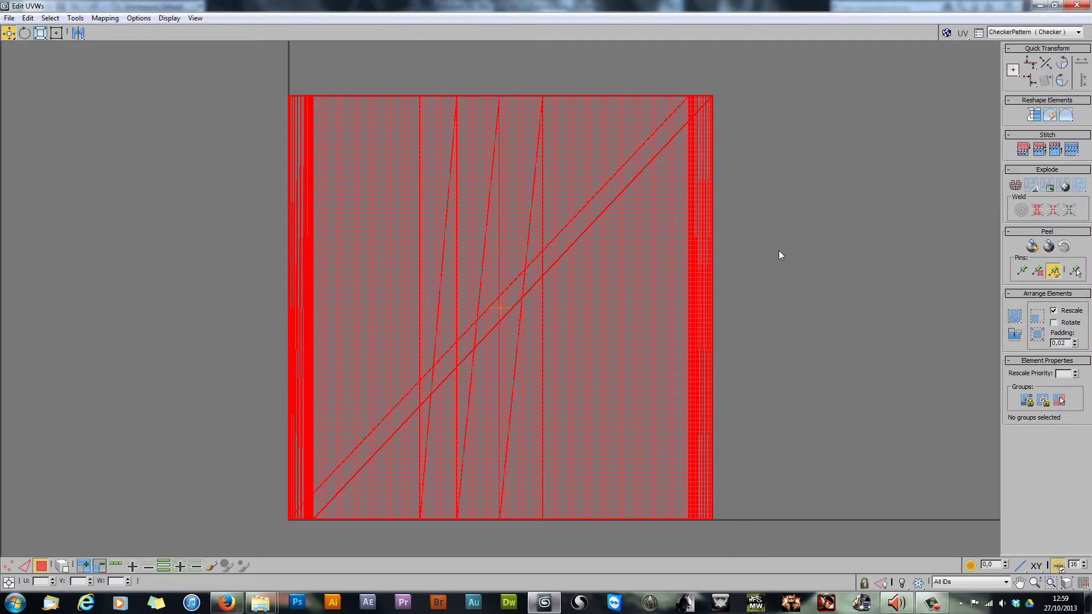
click(105, 18)
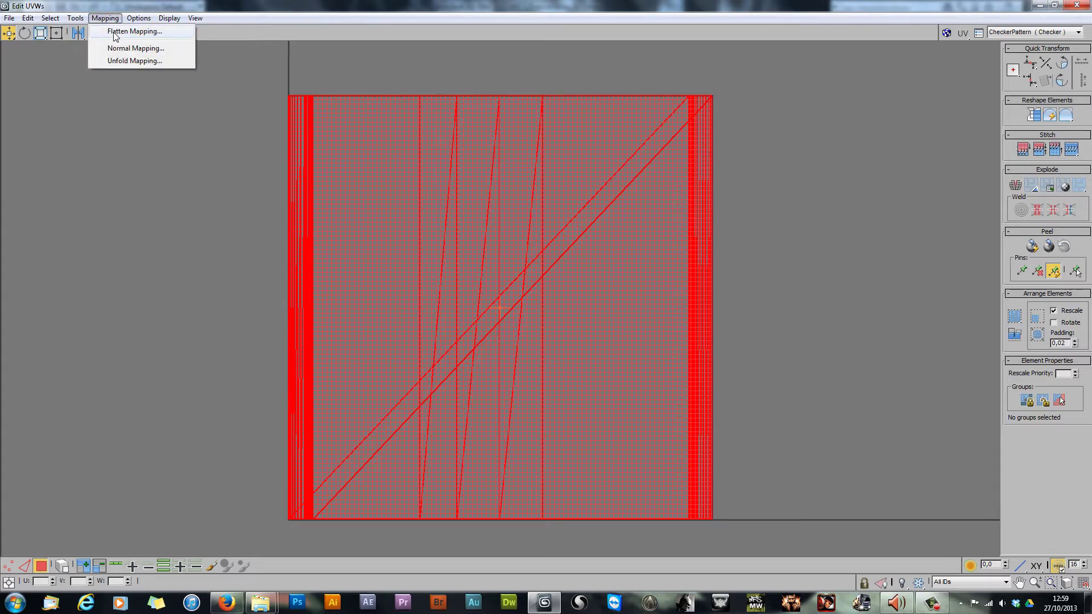
click(116, 34)
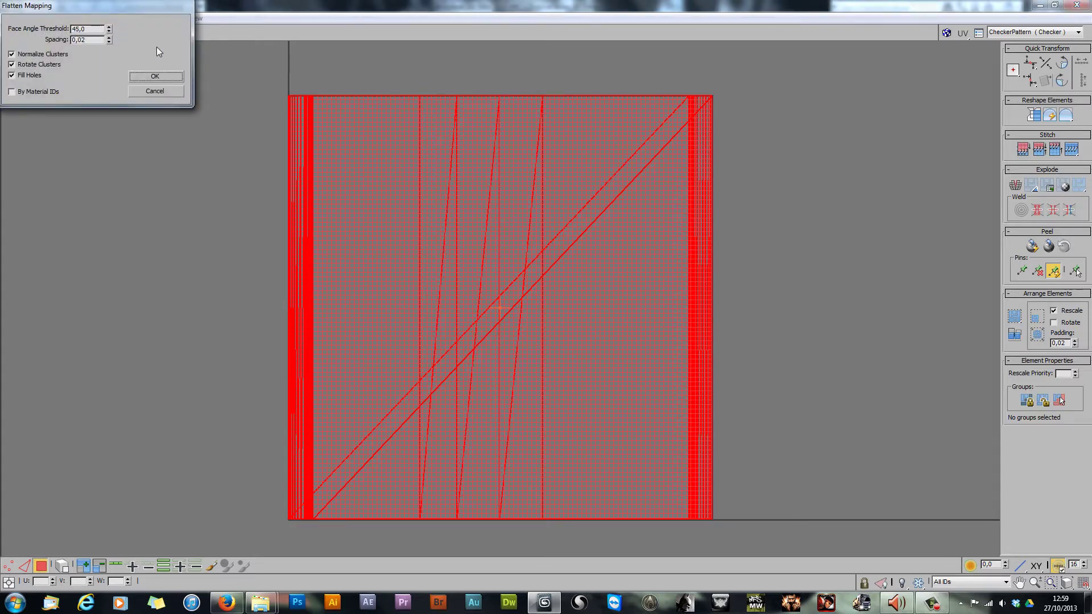
click(158, 77)
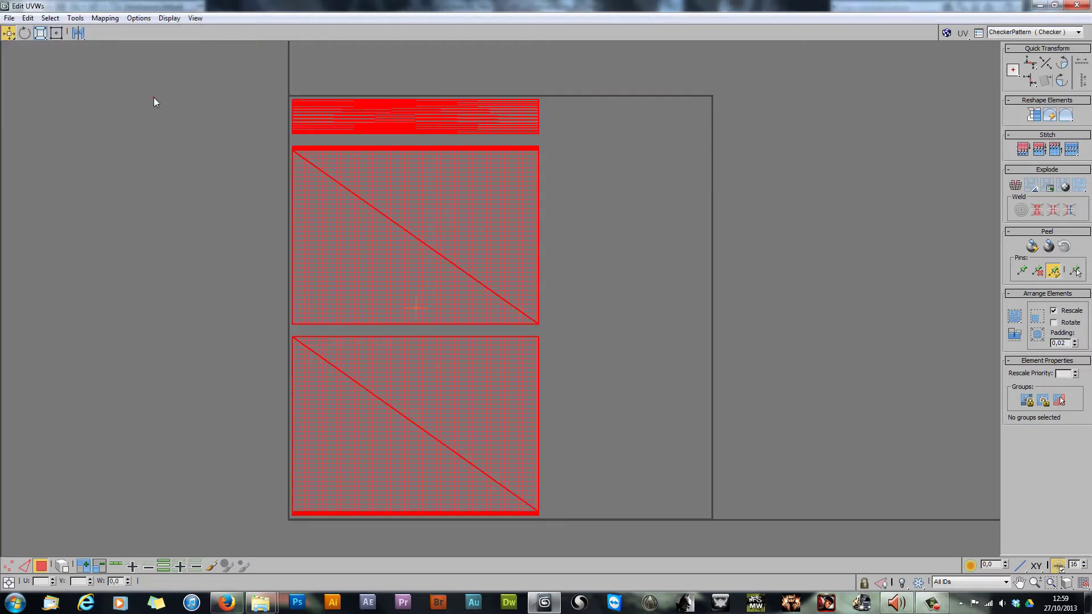
click(154, 97)
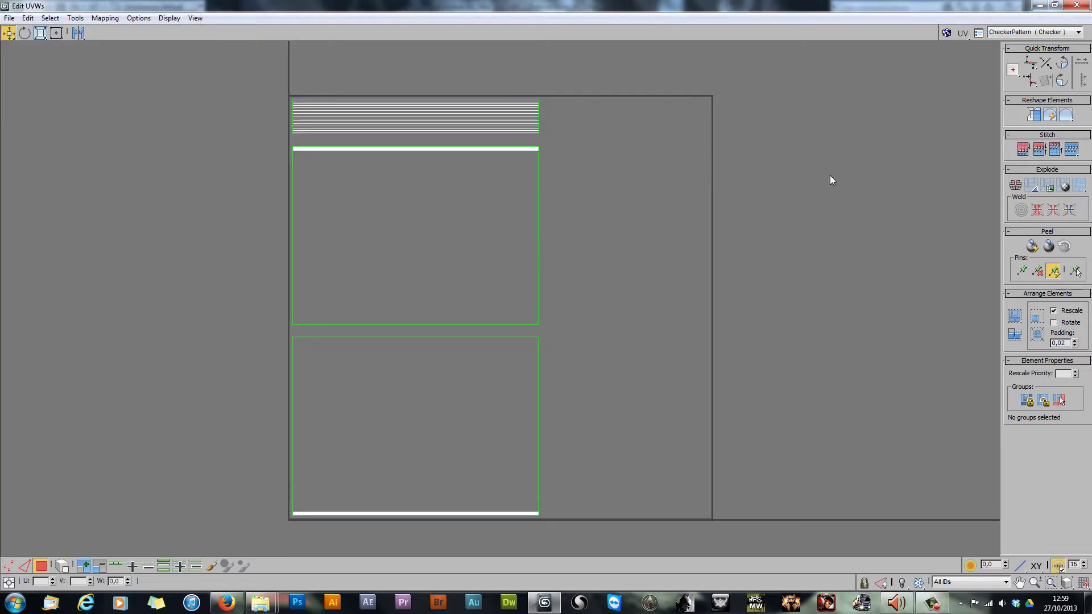
Step: Pick the cover boards and a spine polygon on the model to identify their matching UV clusters
drag(569, 7, 762, 111)
click(313, 250)
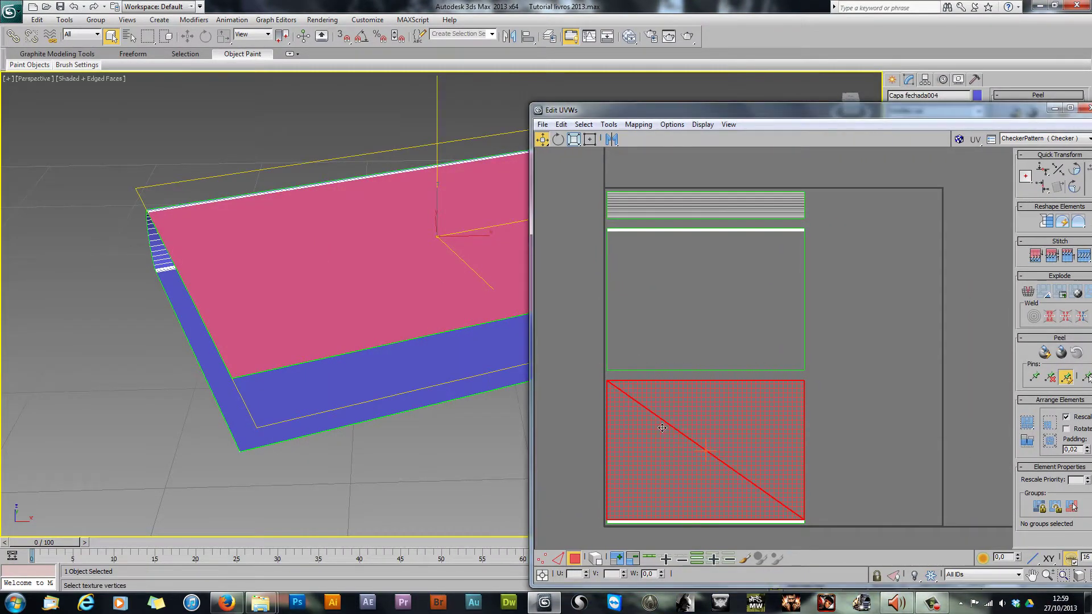
alt+middle_drag(494, 477, 312, 273)
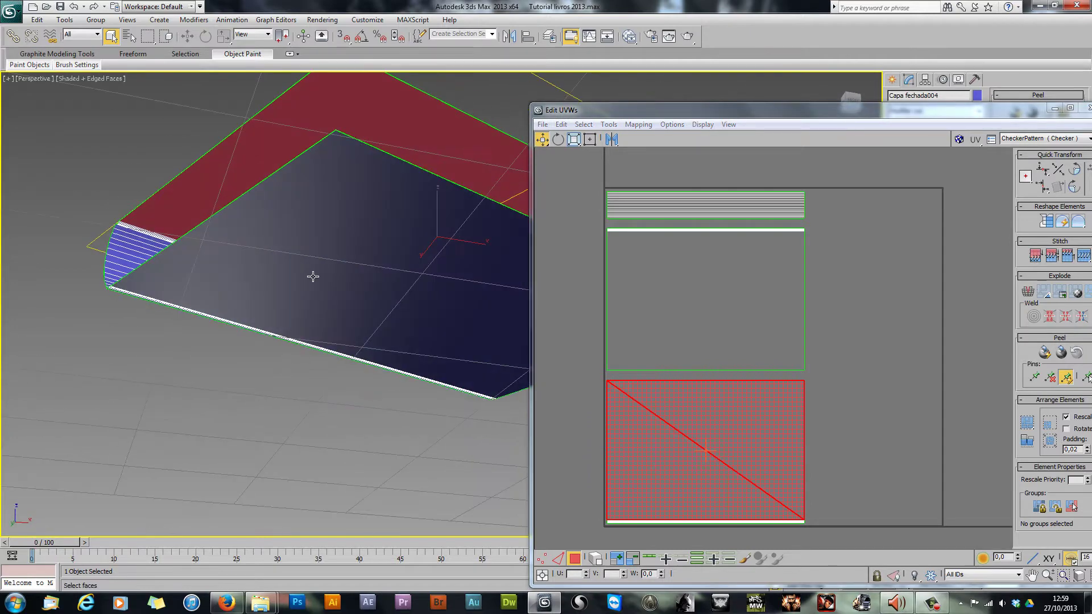
click(313, 275)
alt+middle_drag(533, 319, 327, 287)
click(249, 269)
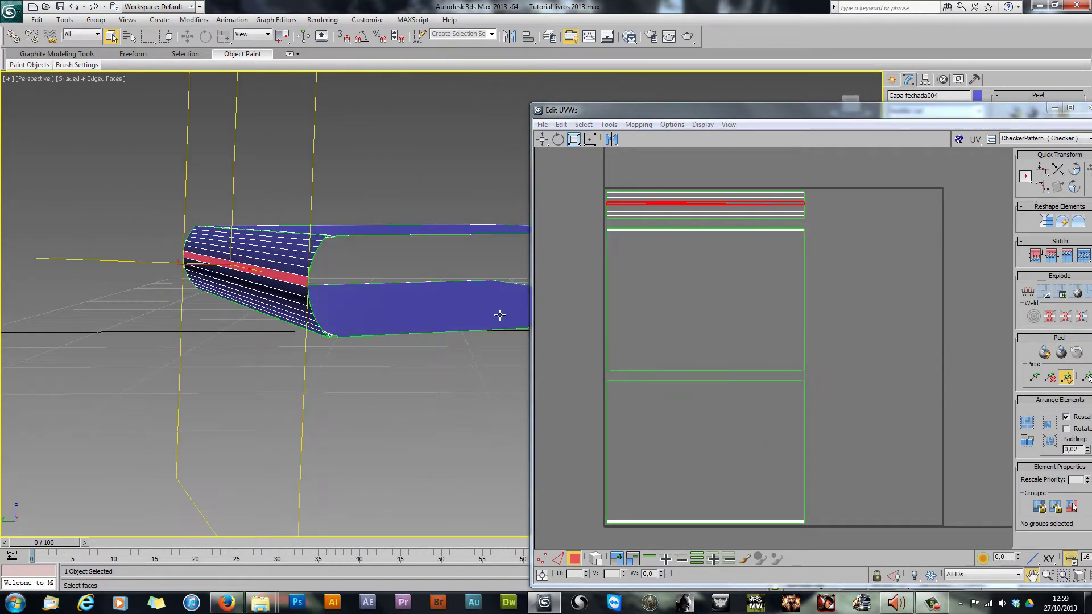
alt+middle_drag(500, 313, 654, 246)
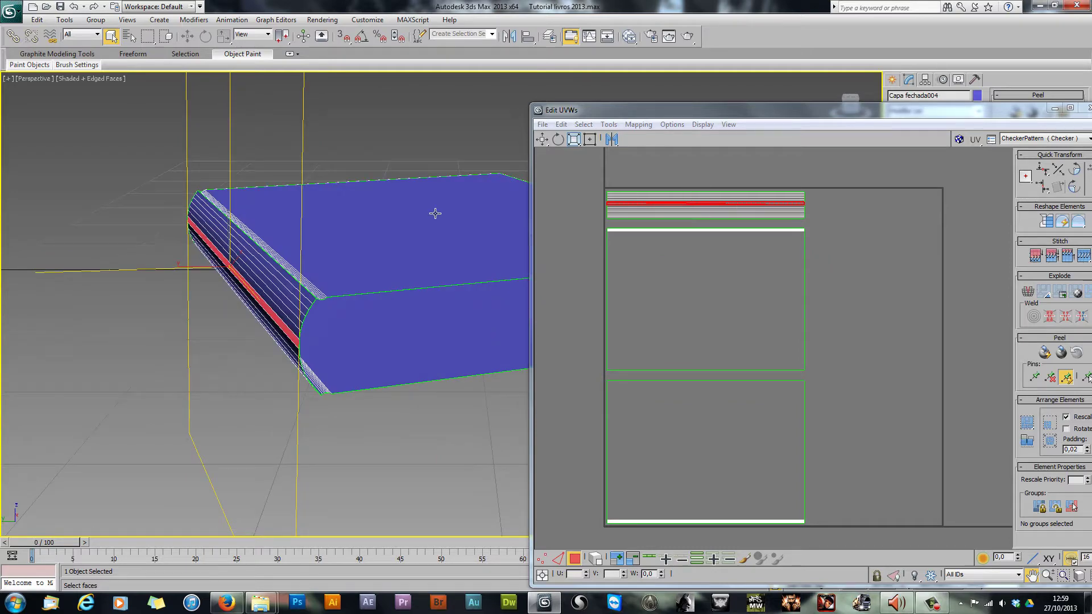
click(404, 243)
click(401, 349)
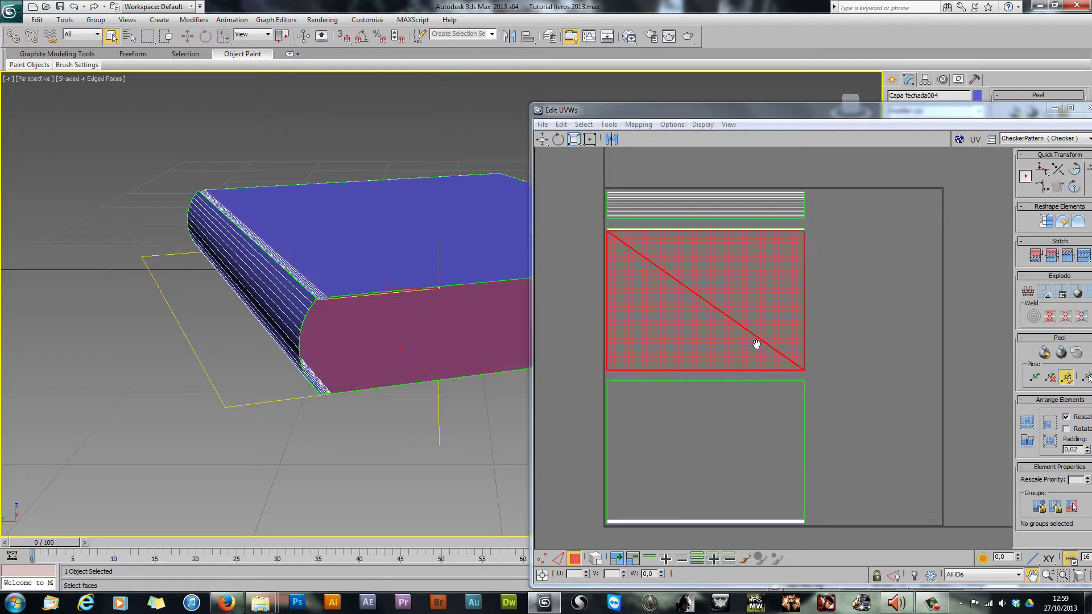
double_click(609, 111)
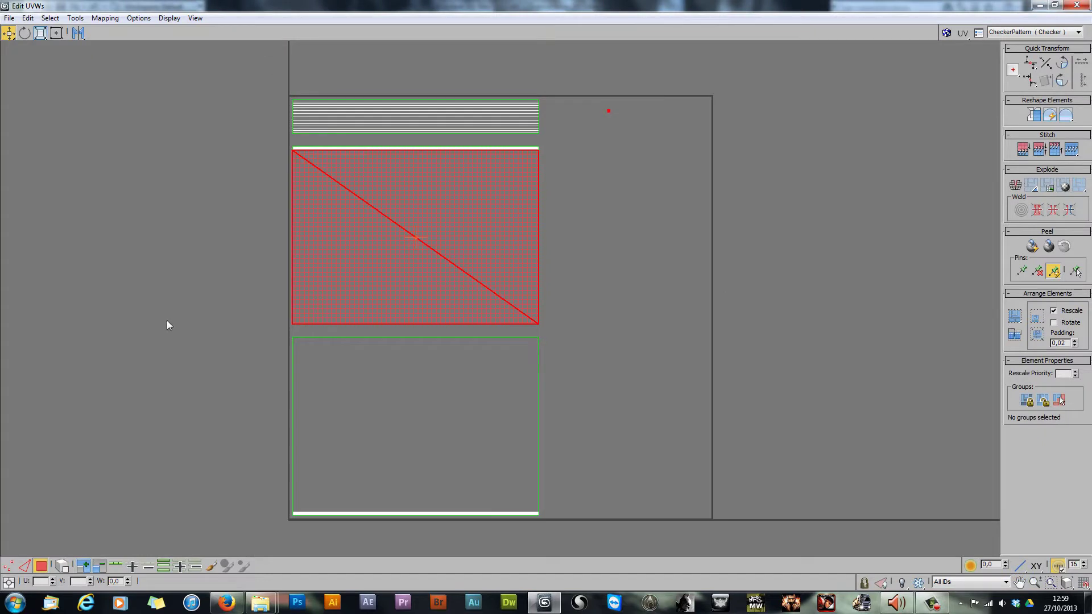
click(495, 473)
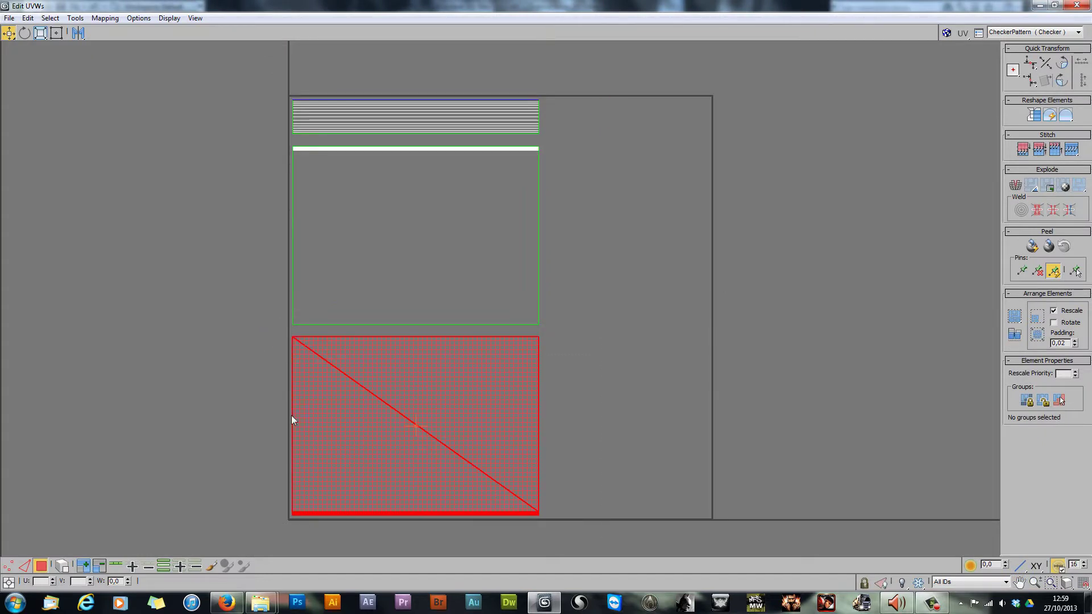
click(264, 343)
drag(272, 333, 551, 538)
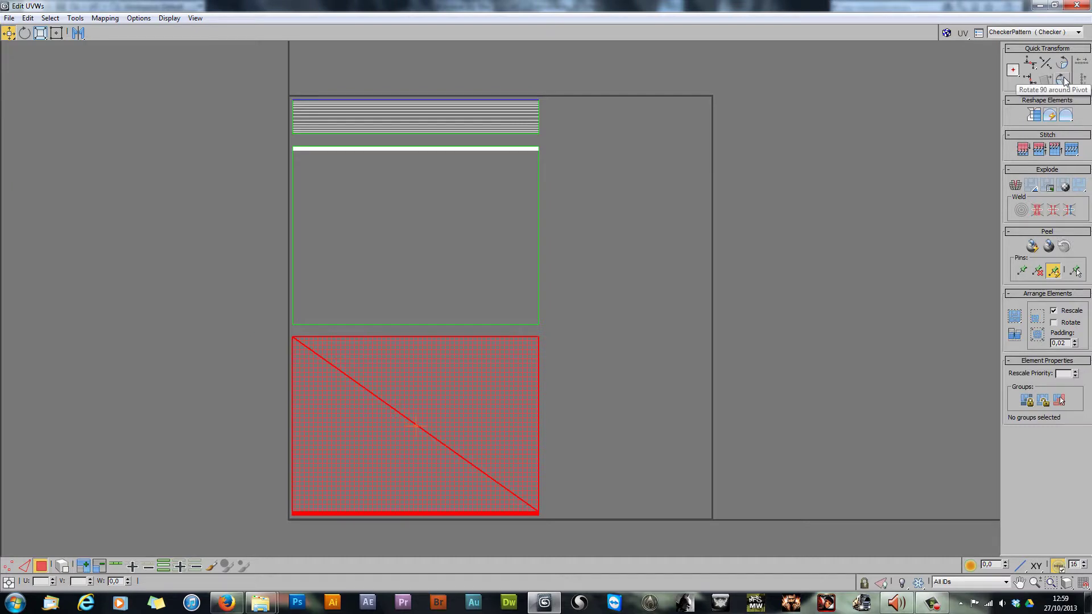
click(610, 230)
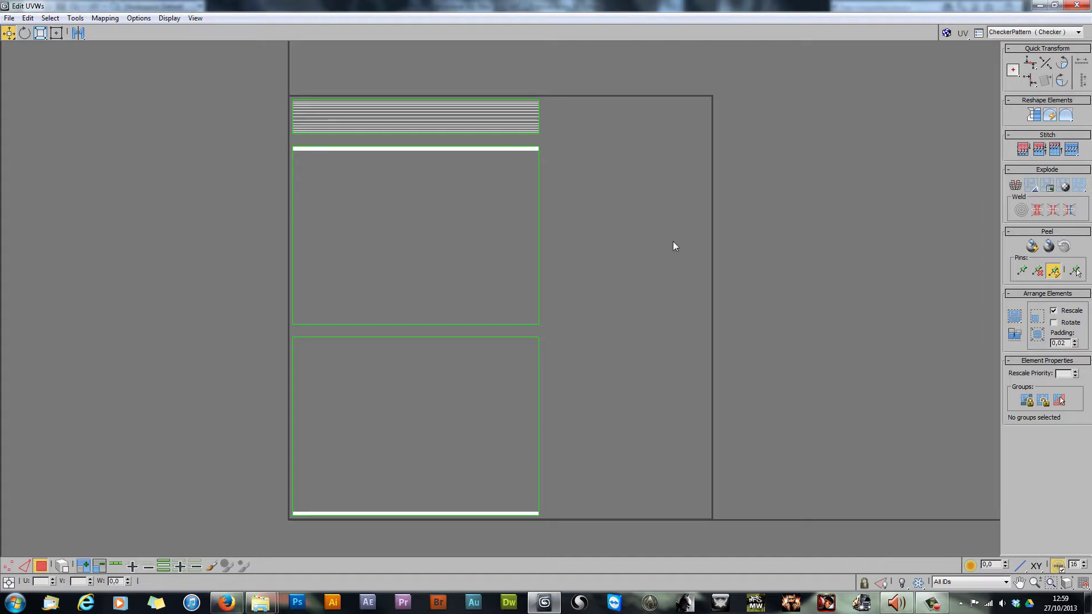
Step: Rotate the lower cover board's UV cluster 90 degrees clockwise and move it outside the UV square's right edge
scroll(193, 341, up, 1)
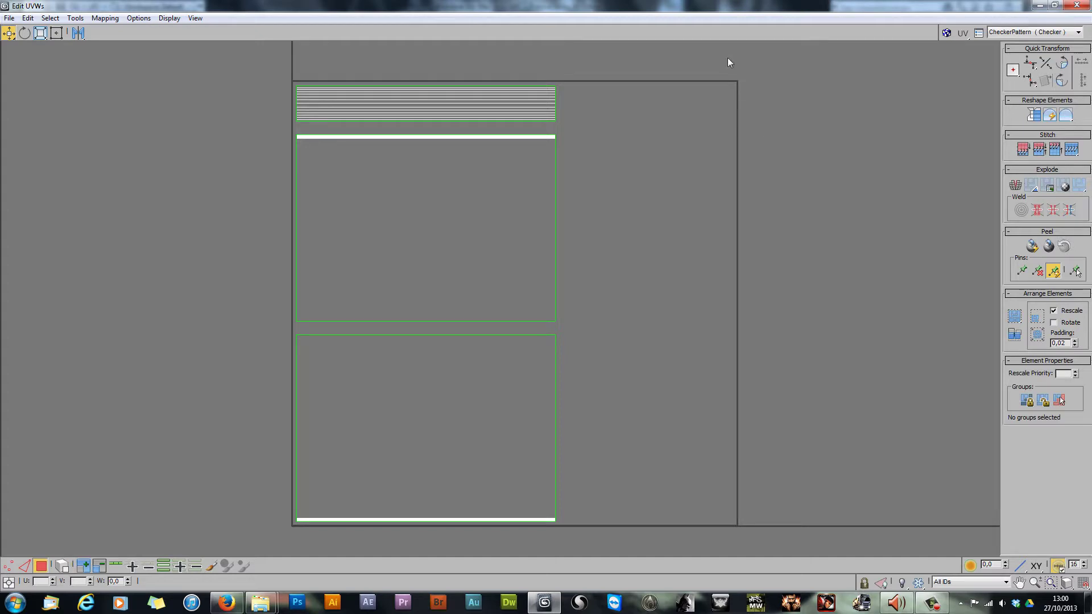
middle_drag(377, 328, 152, 314)
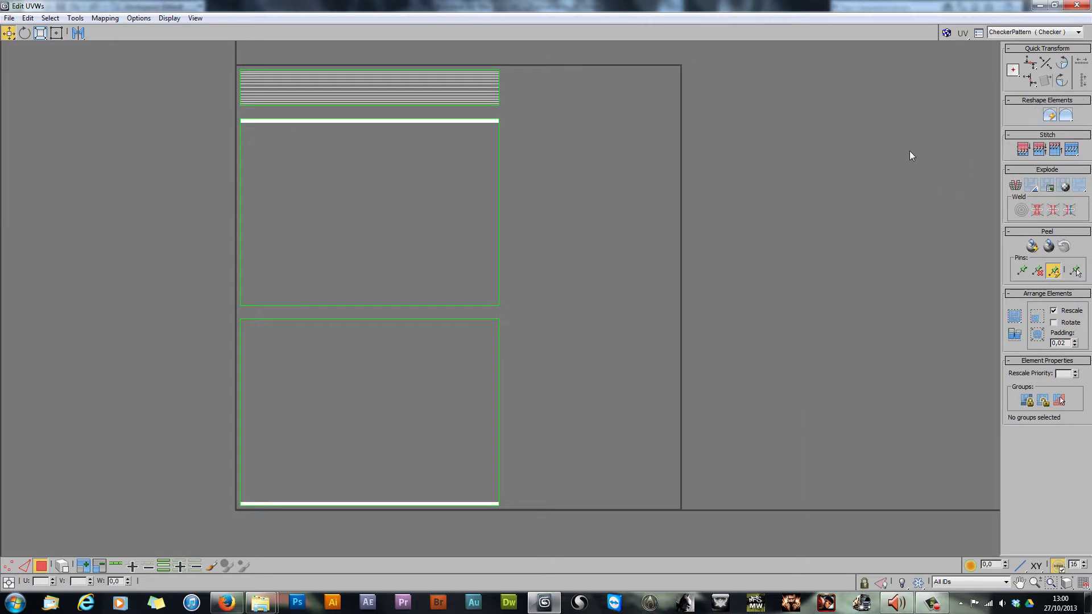
drag(222, 314, 529, 544)
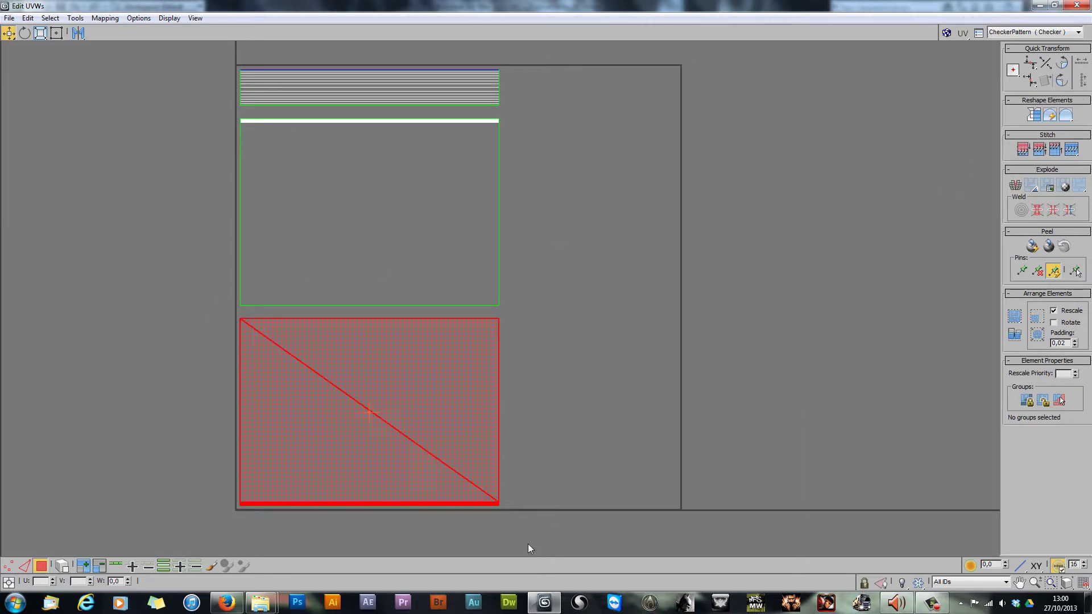
click(1062, 81)
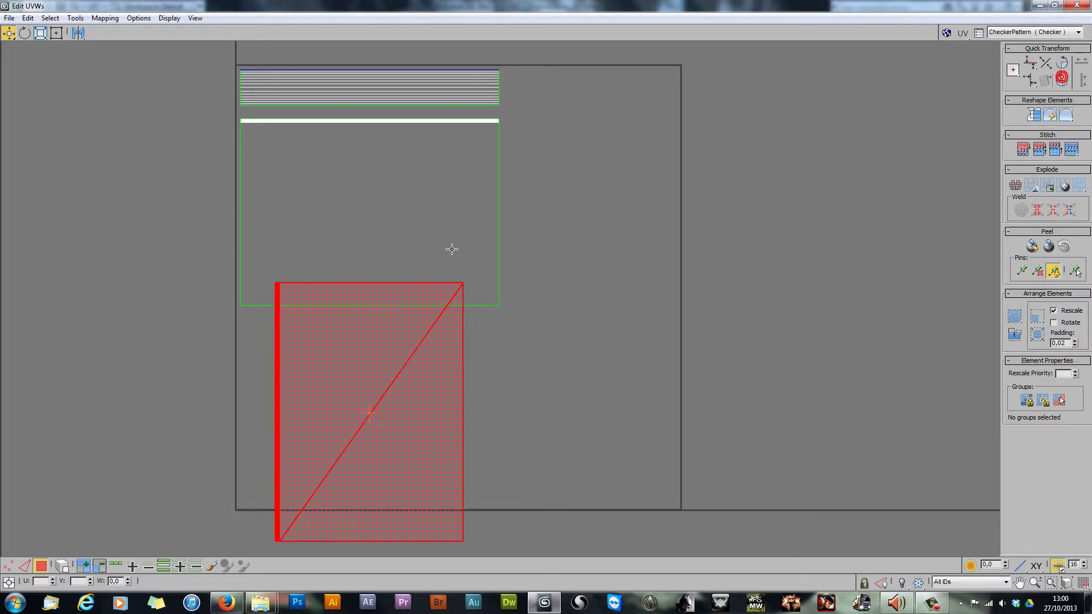
drag(355, 364, 780, 250)
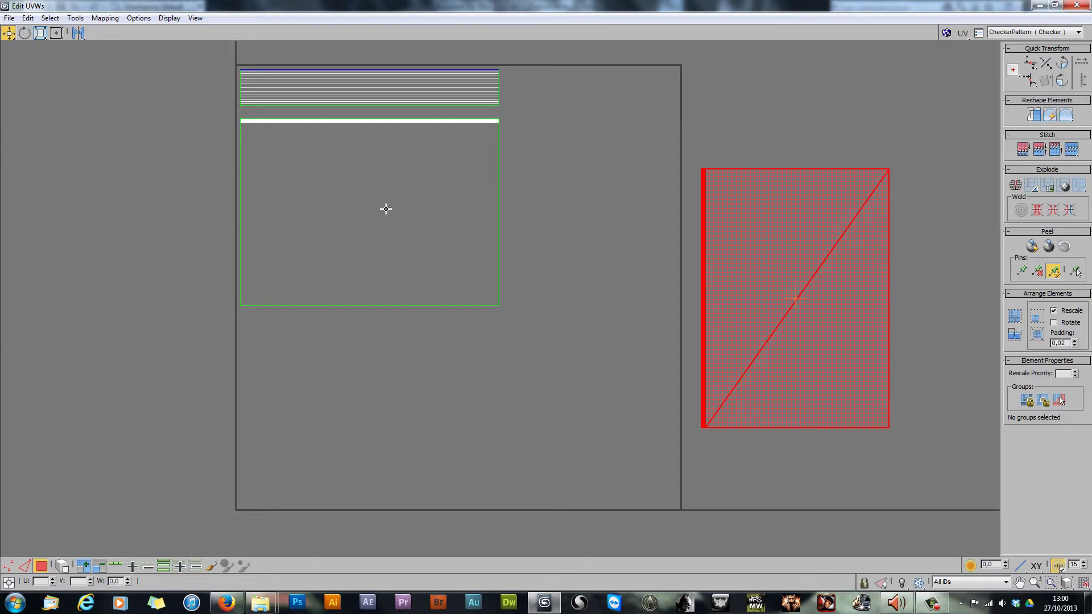
Step: Rotate the remaining cover board's UV cluster 90 degrees clockwise and move it outside the UV square's left edge
drag(225, 117, 549, 320)
click(1061, 81)
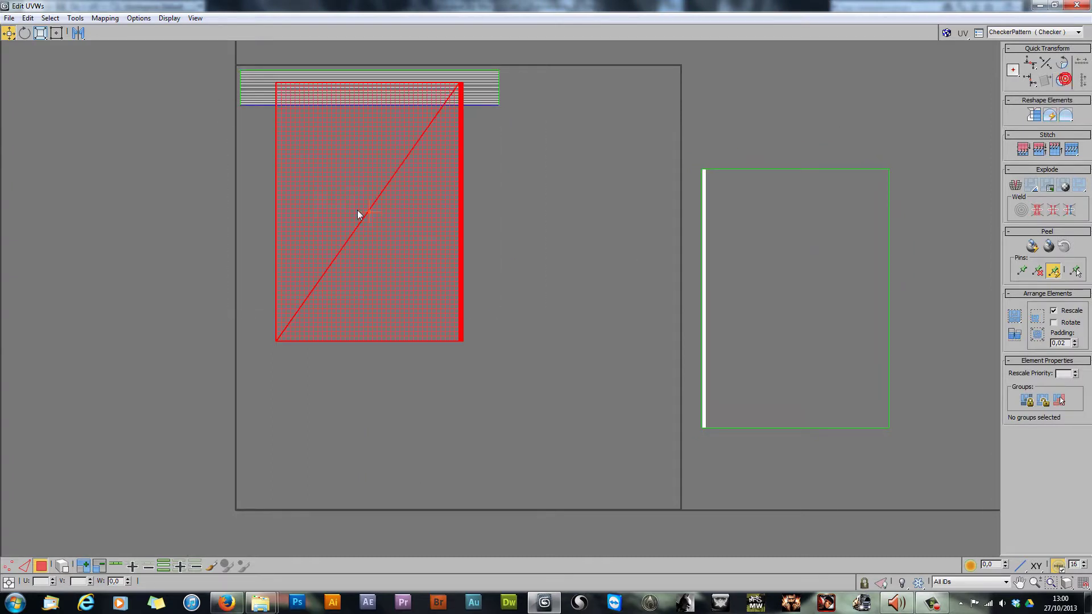
drag(358, 215, 167, 354)
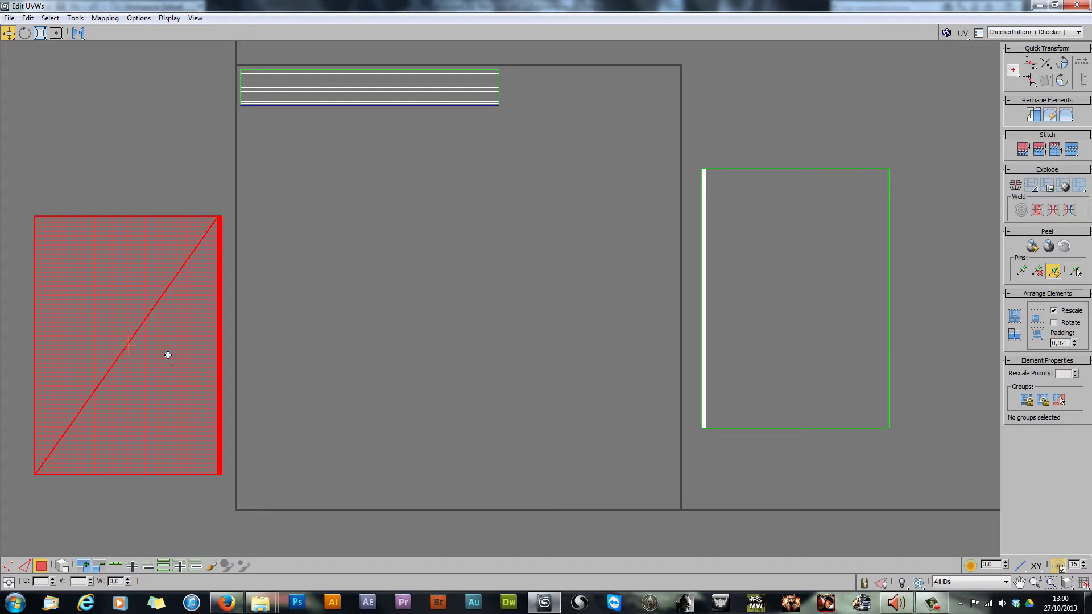
click(333, 340)
Step: Move the spine's striped UV cluster to the middle of the UV square, between the two cover boards
middle_drag(275, 339, 351, 319)
scroll(354, 316, up, 2)
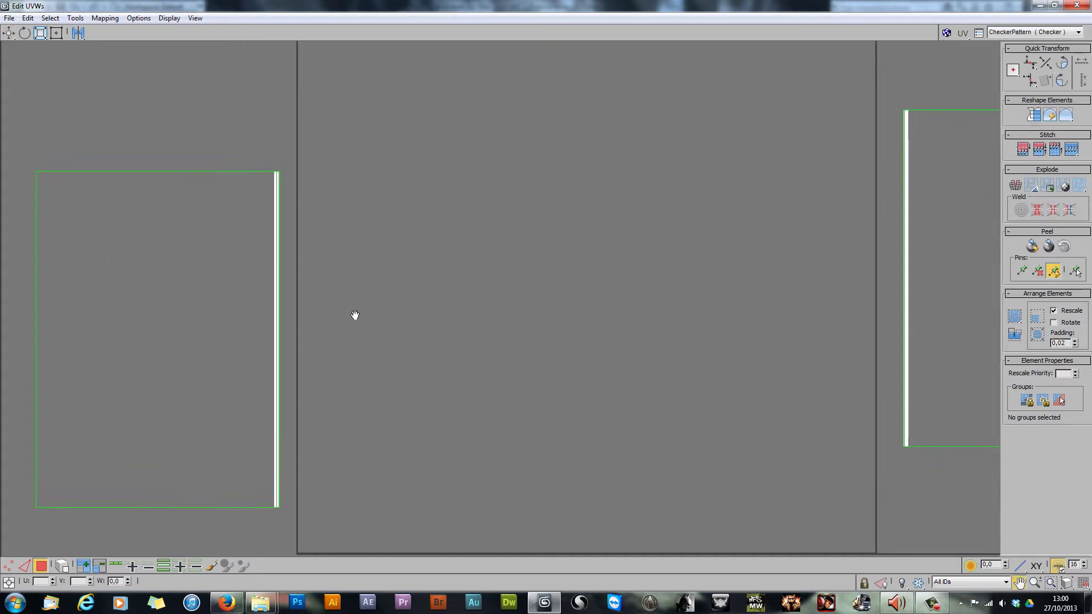
scroll(355, 316, down, 1)
drag(299, 72, 654, 126)
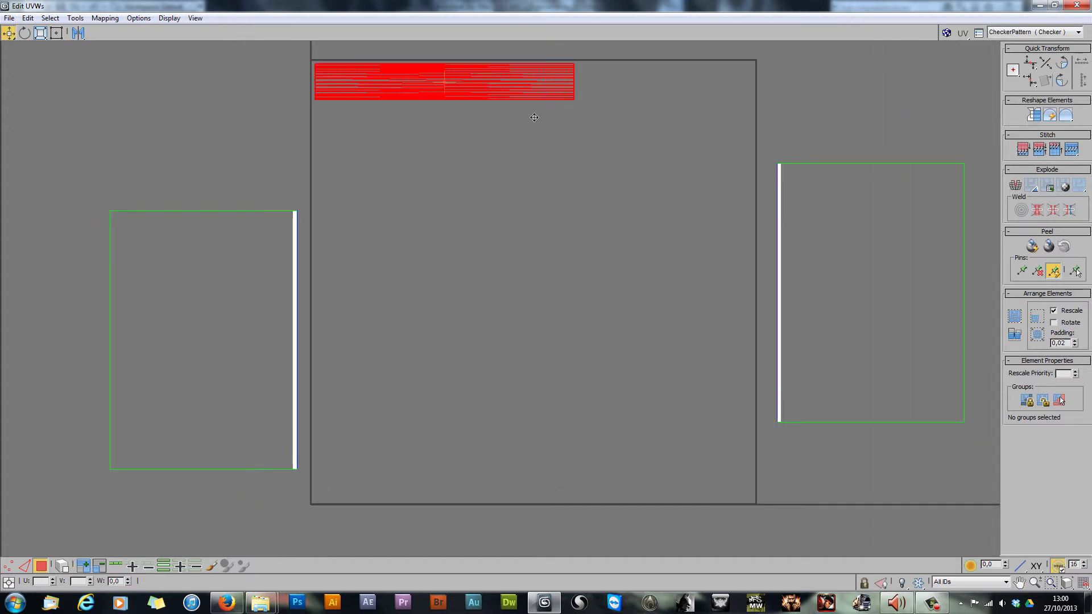
drag(534, 117, 575, 297)
scroll(496, 376, up, 1)
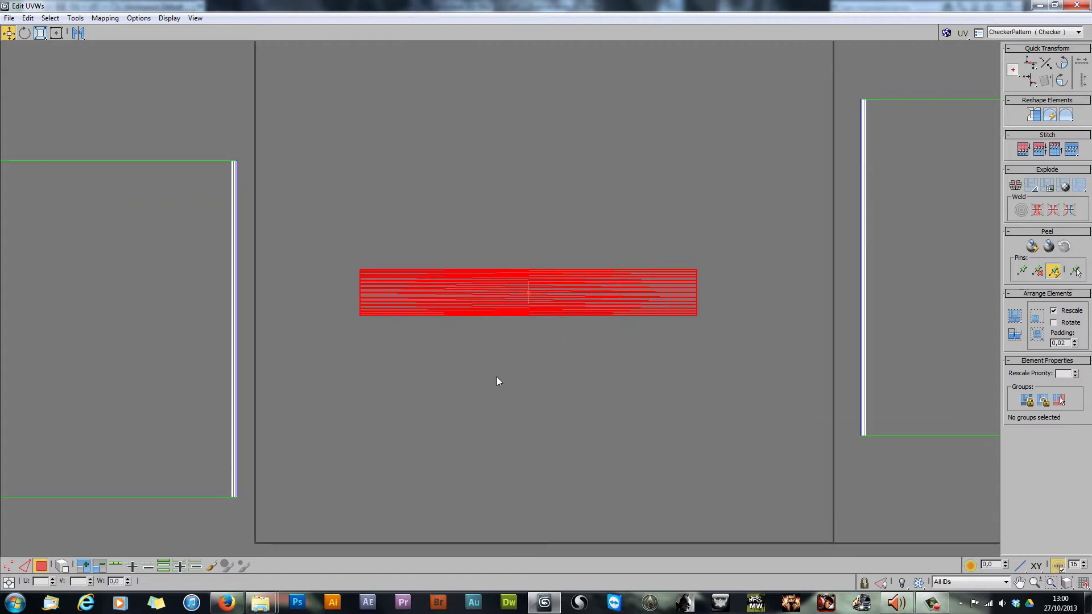
scroll(496, 377, down, 1)
click(525, 378)
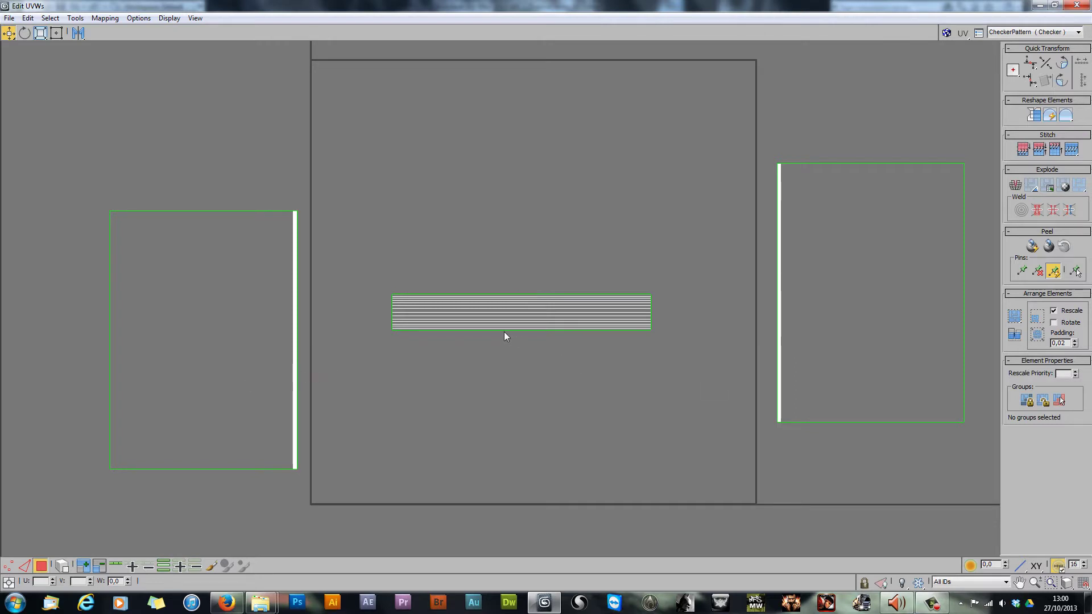
Step: Switch the UV selection to edge level and select the long lower edge of the spine cluster
click(25, 566)
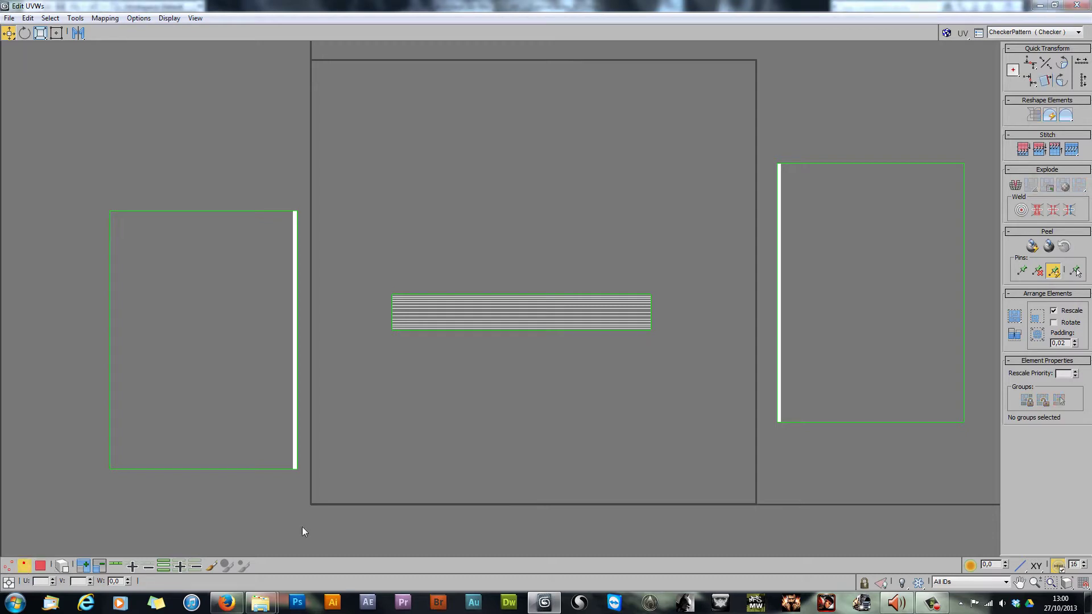
click(505, 329)
scroll(507, 357, up, 2)
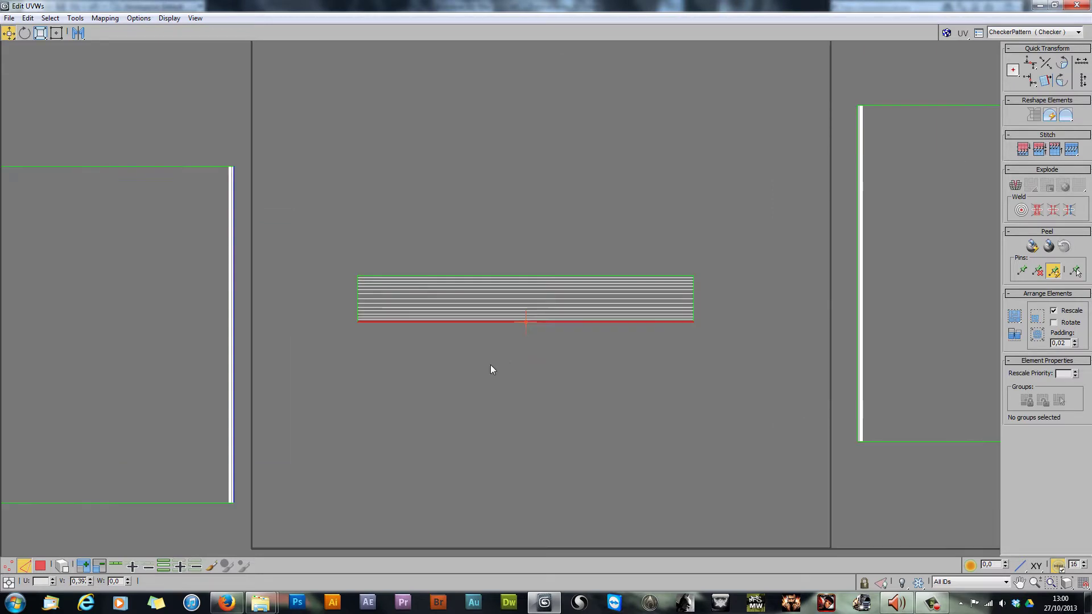
middle_drag(492, 367, 534, 353)
scroll(534, 353, up, 3)
middle_drag(415, 370, 512, 395)
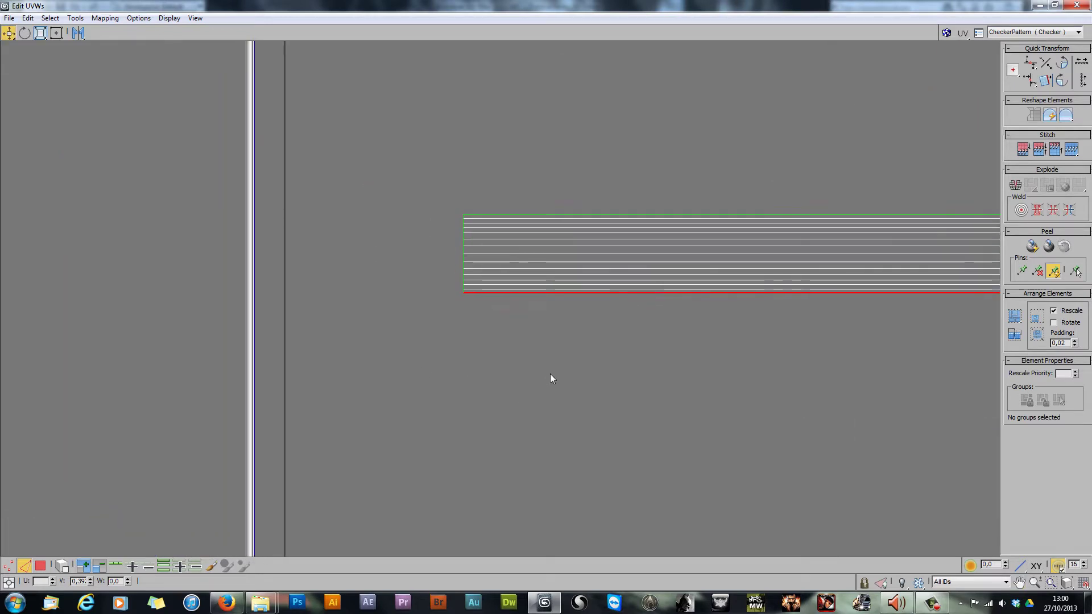
Step: Reselect the spine cluster's lower edge and examine which cover board edge is highlighted as its shared seam
click(584, 338)
click(575, 292)
middle_drag(685, 359, 512, 370)
middle_drag(468, 299, 492, 371)
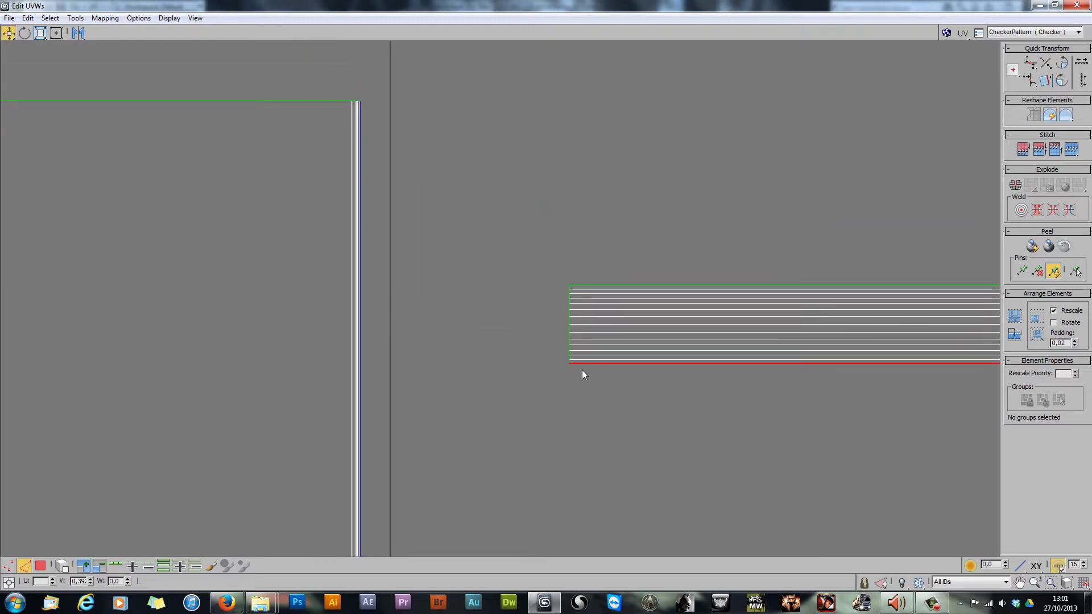
click(501, 414)
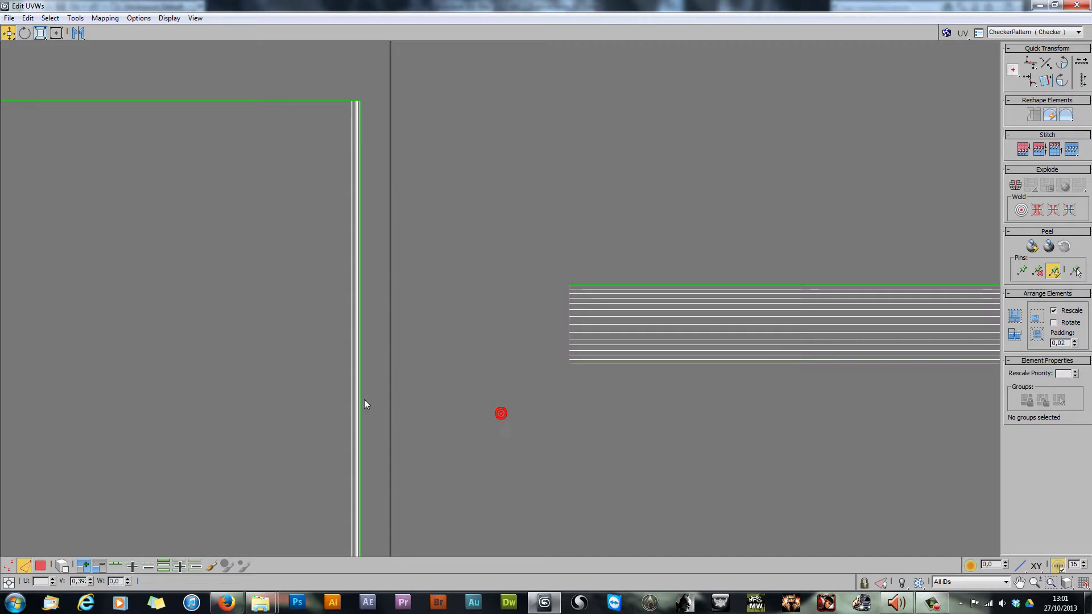
click(620, 363)
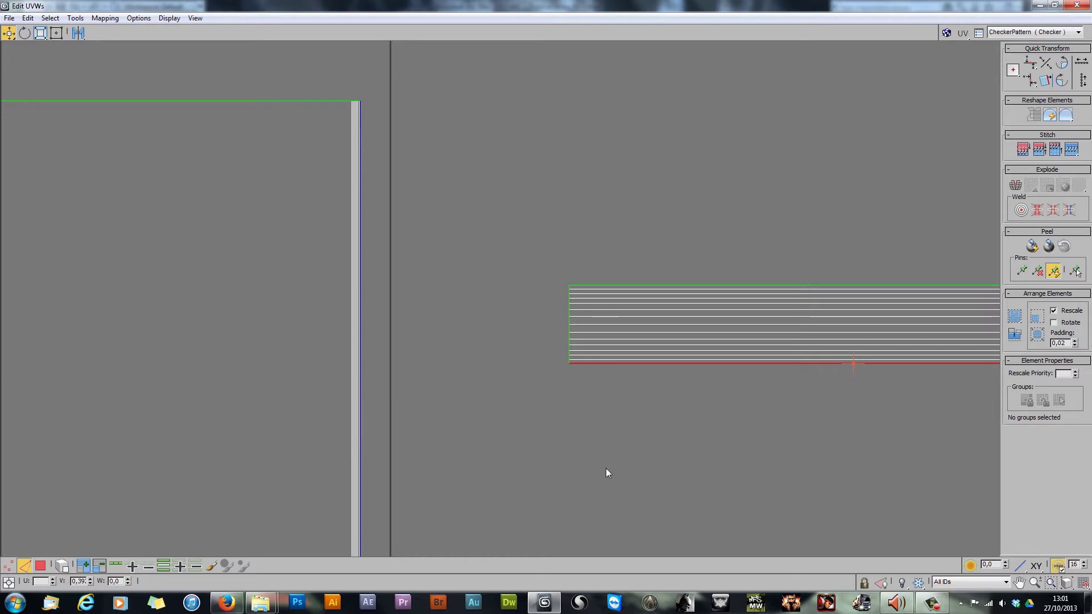
middle_drag(605, 469, 511, 441)
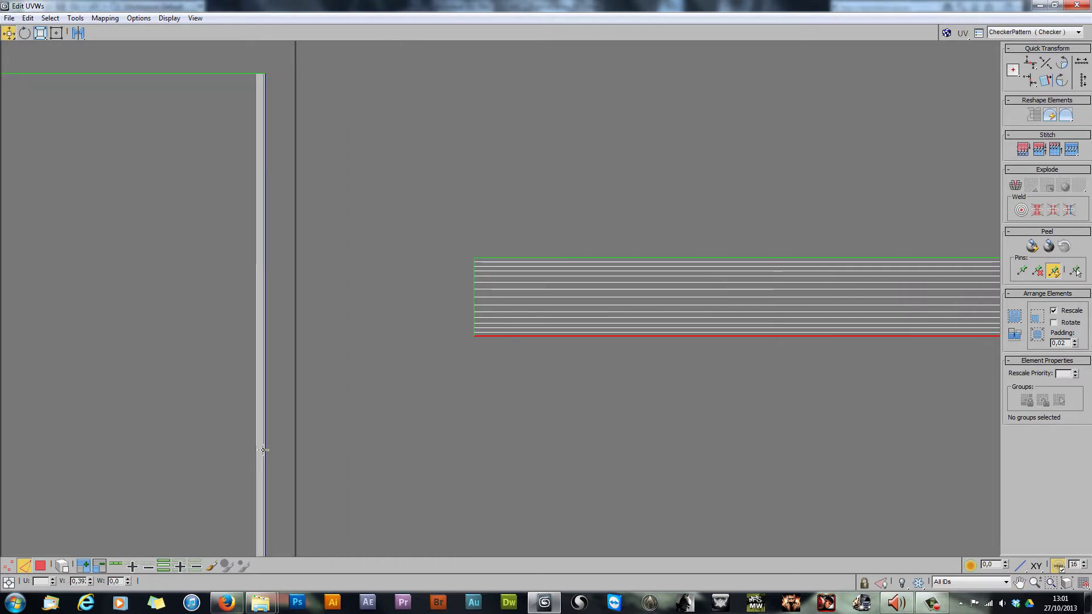
middle_drag(949, 420, 351, 476)
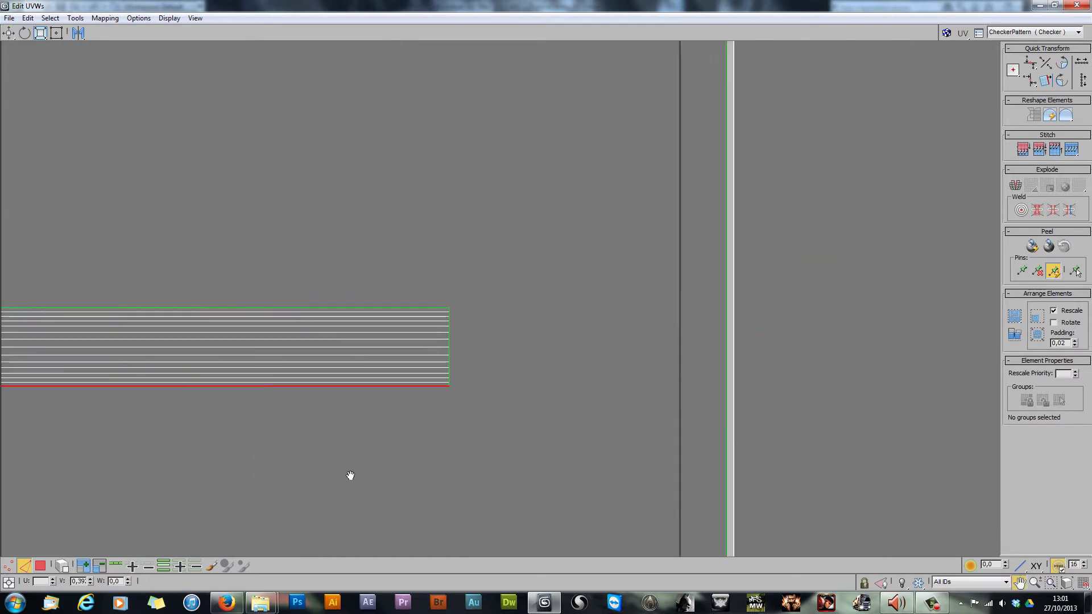
Step: Select the spine cluster's long upper edge and examine which cover board edge is highlighted as its shared seam
click(350, 308)
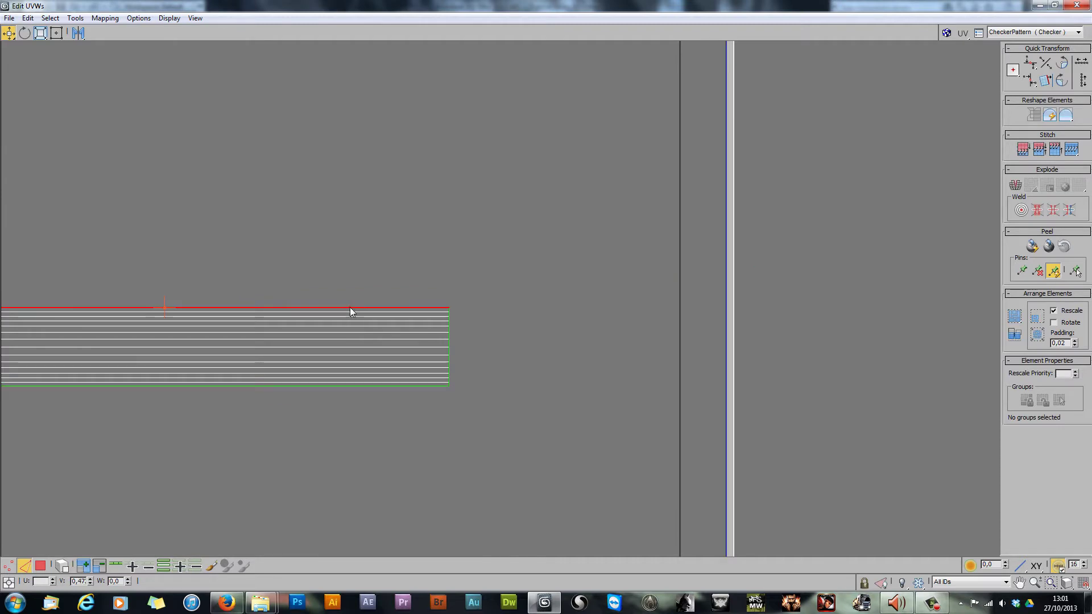
click(723, 326)
scroll(391, 475, down, 4)
middle_drag(128, 480, 404, 390)
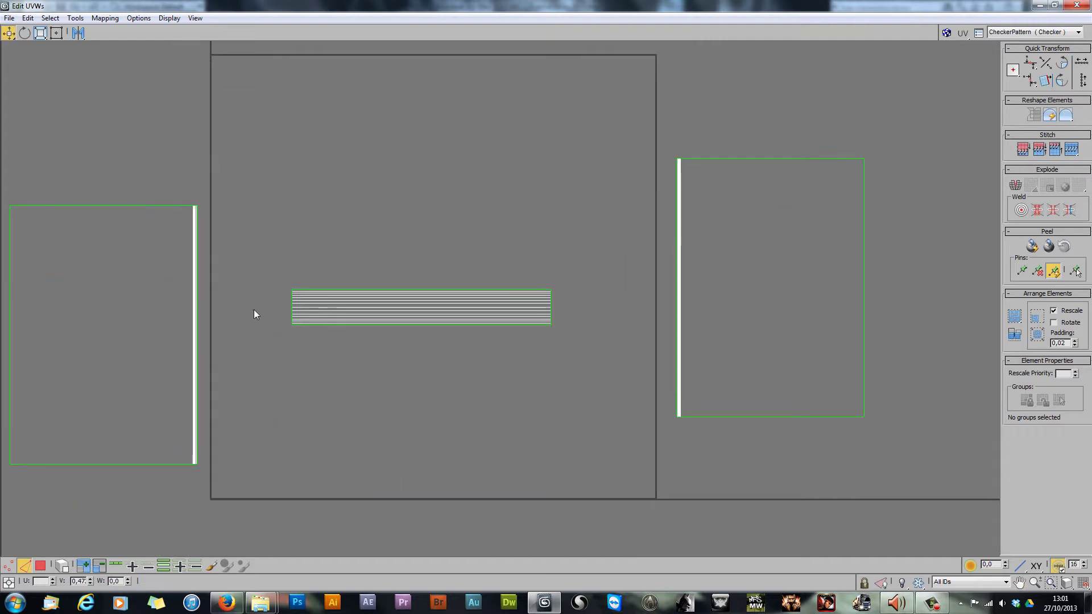
Step: Select the whole spine cluster, rotate it 90 degrees clockwise, and place it upright in the middle of the UV square
drag(254, 272, 604, 395)
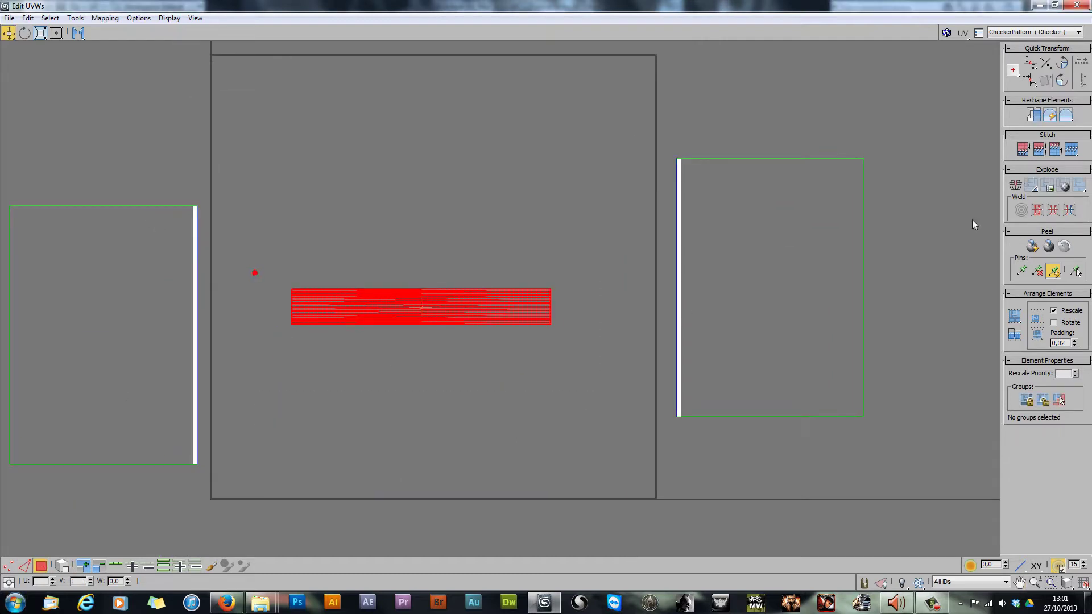
click(1063, 81)
drag(409, 213, 439, 184)
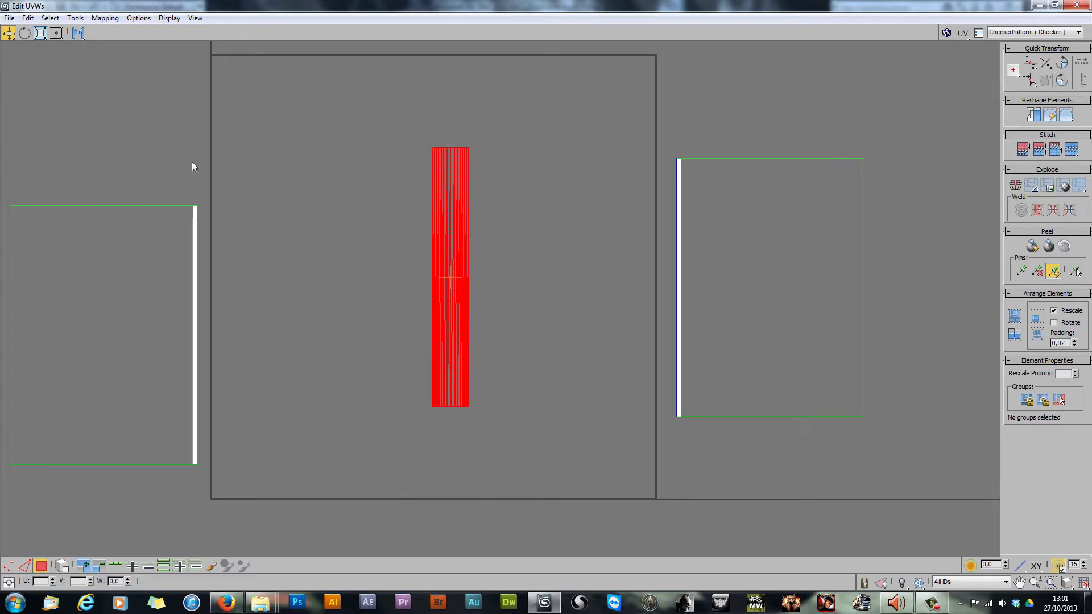
Step: Move the left cover board's UV cluster almost against the spine's left edge, with their upper edges level
drag(19, 516, 8, 490)
drag(102, 305, 324, 247)
scroll(415, 164, up, 5)
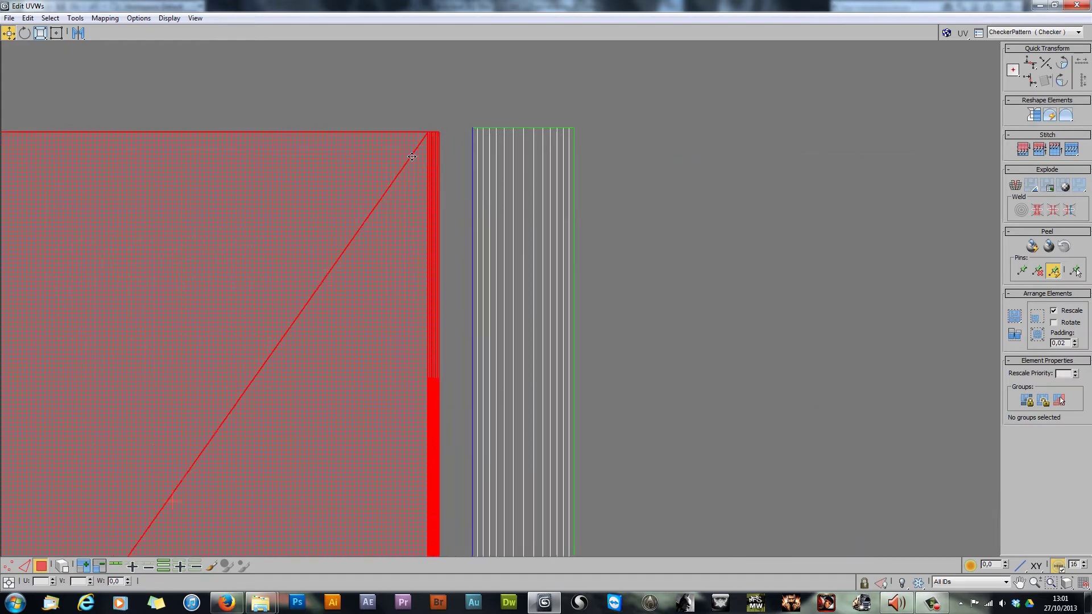
middle_drag(484, 159, 467, 226)
scroll(397, 230, up, 8)
middle_drag(344, 247, 506, 295)
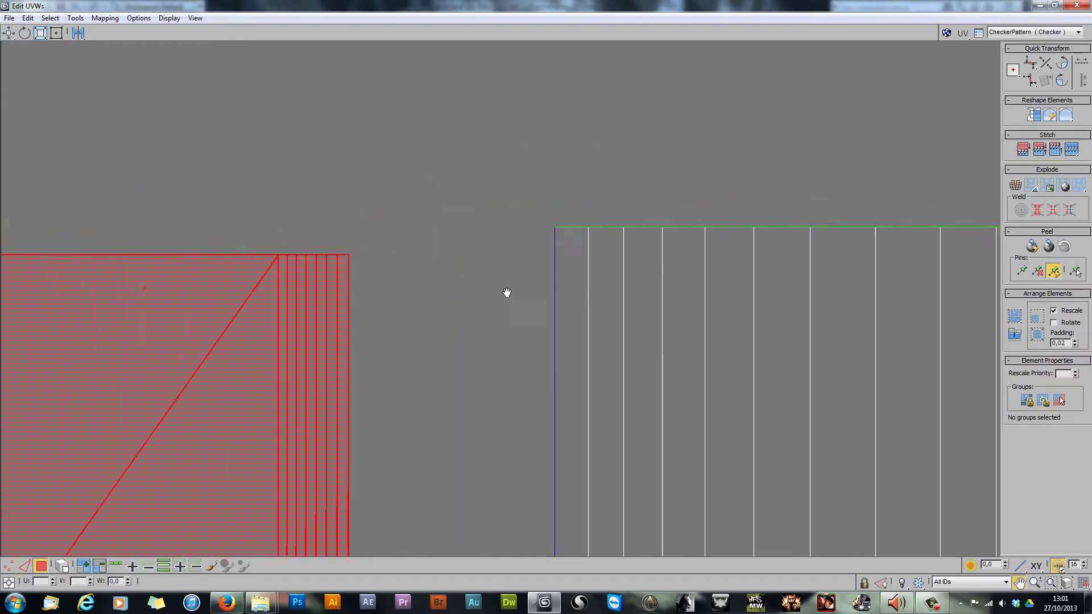
drag(359, 297, 551, 267)
scroll(618, 236, up, 6)
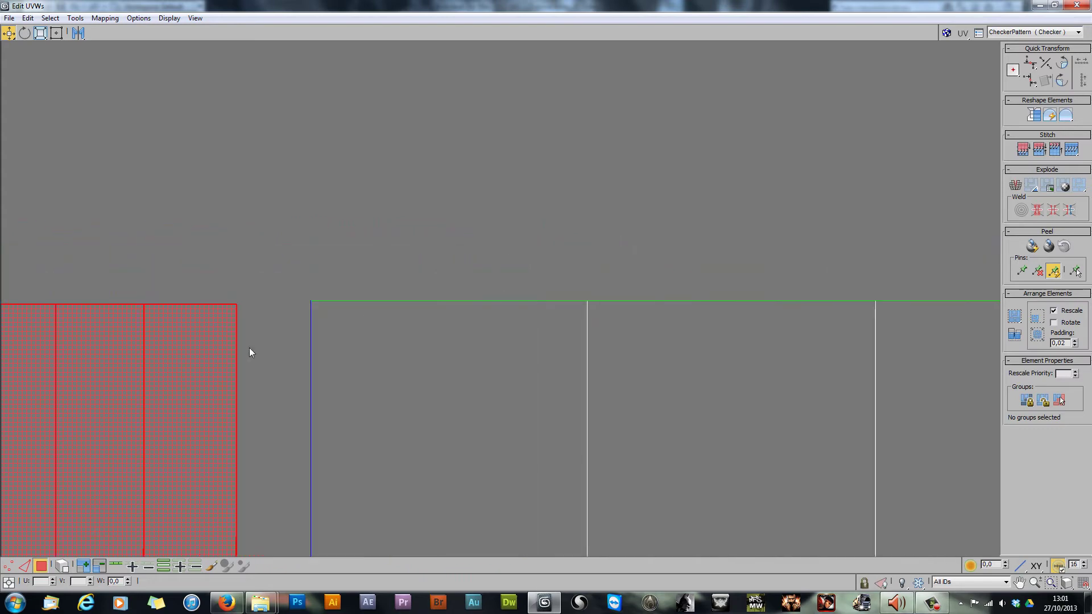
middle_drag(197, 324, 385, 306)
drag(384, 305, 449, 299)
Step: Switch to edge selection and stitch the left board's spine-side edge to the matching edge of the spine cluster
click(25, 565)
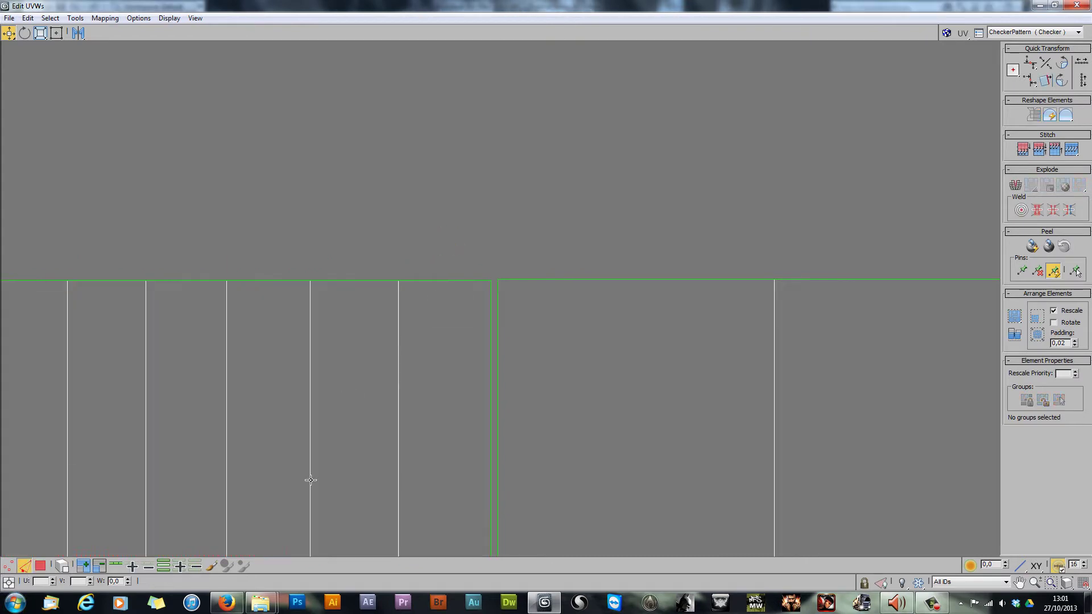
click(490, 389)
click(493, 374)
click(436, 239)
click(491, 317)
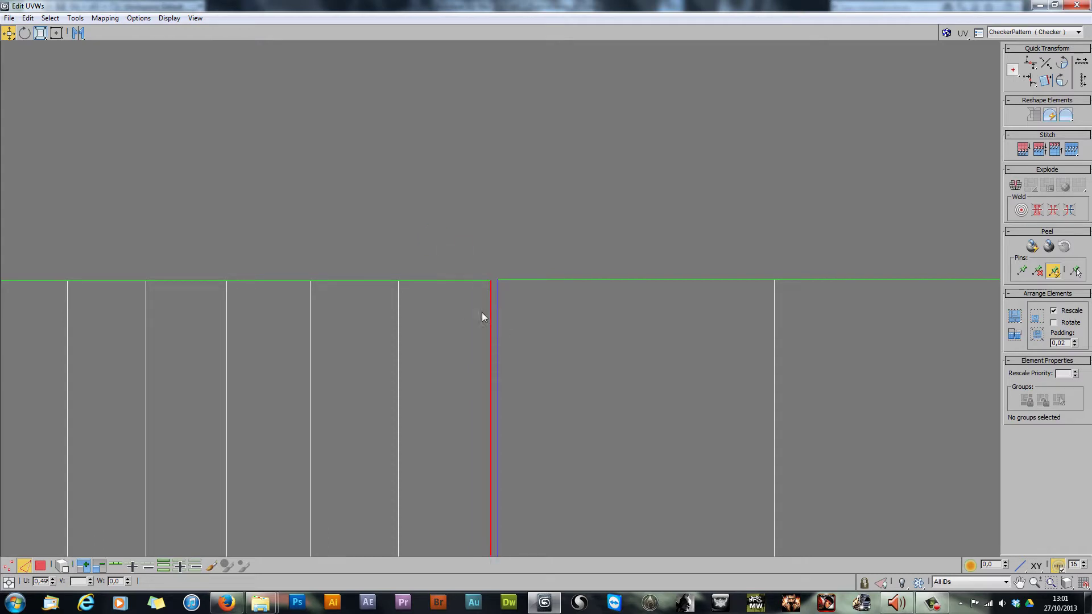
click(1022, 149)
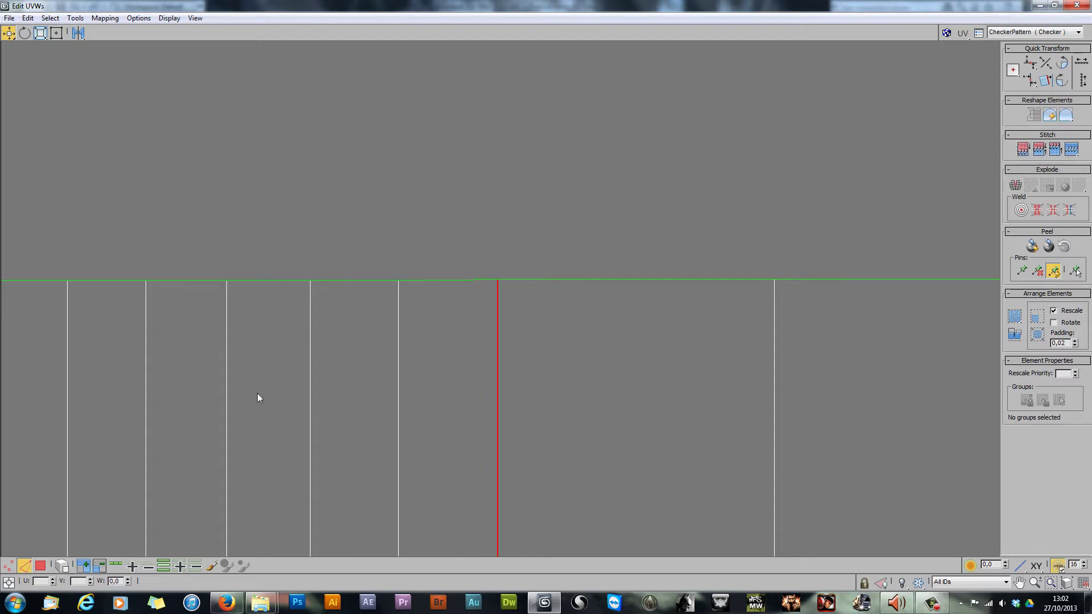
Step: Select the right cover board's UV cluster at polygon level and bring it close to the spine's free right edge
scroll(418, 246, down, 3)
scroll(418, 246, up, 2)
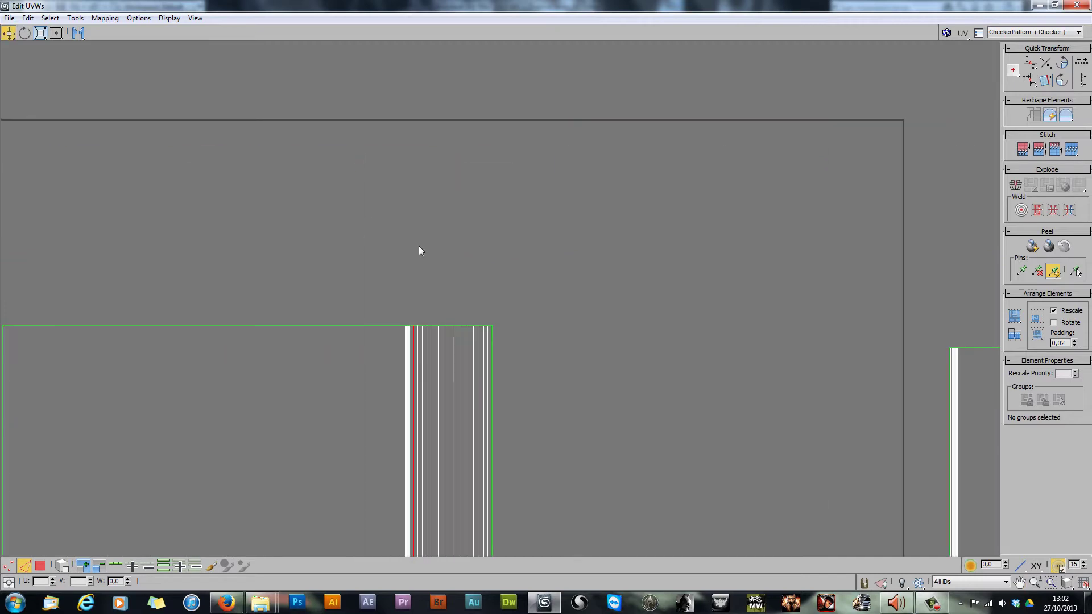
middle_drag(419, 246, 446, 170)
scroll(429, 295, down, 2)
middle_drag(408, 307, 338, 308)
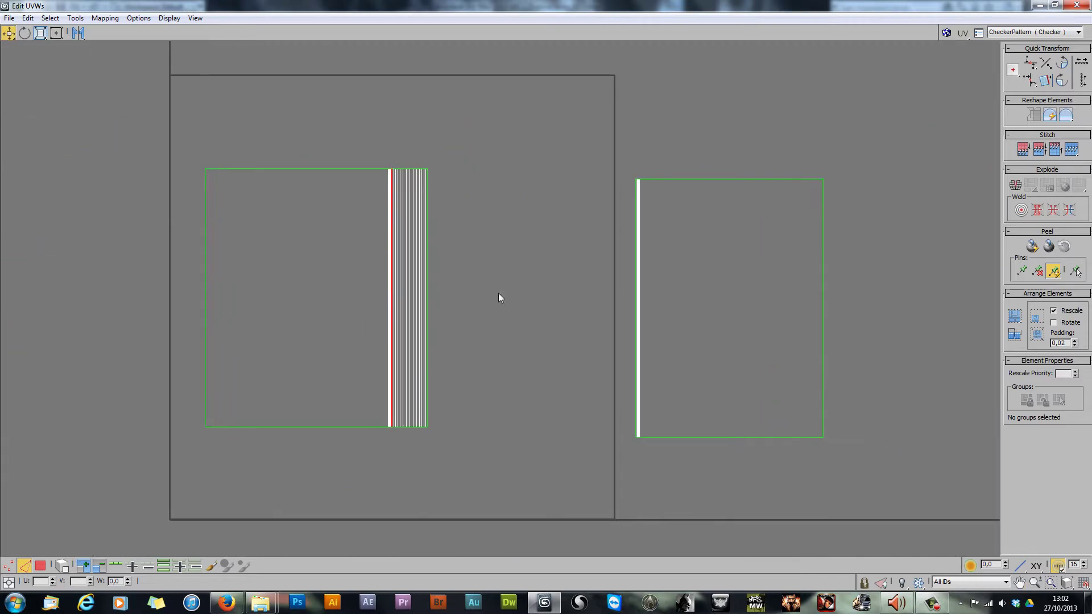
key(3)
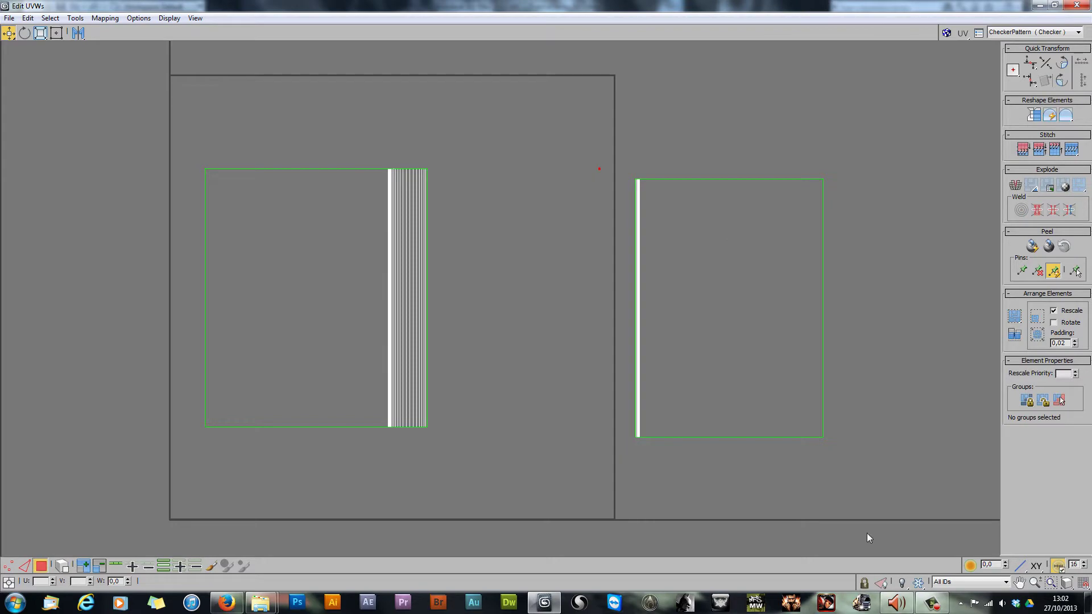
drag(868, 536, 461, 195)
scroll(392, 159, up, 10)
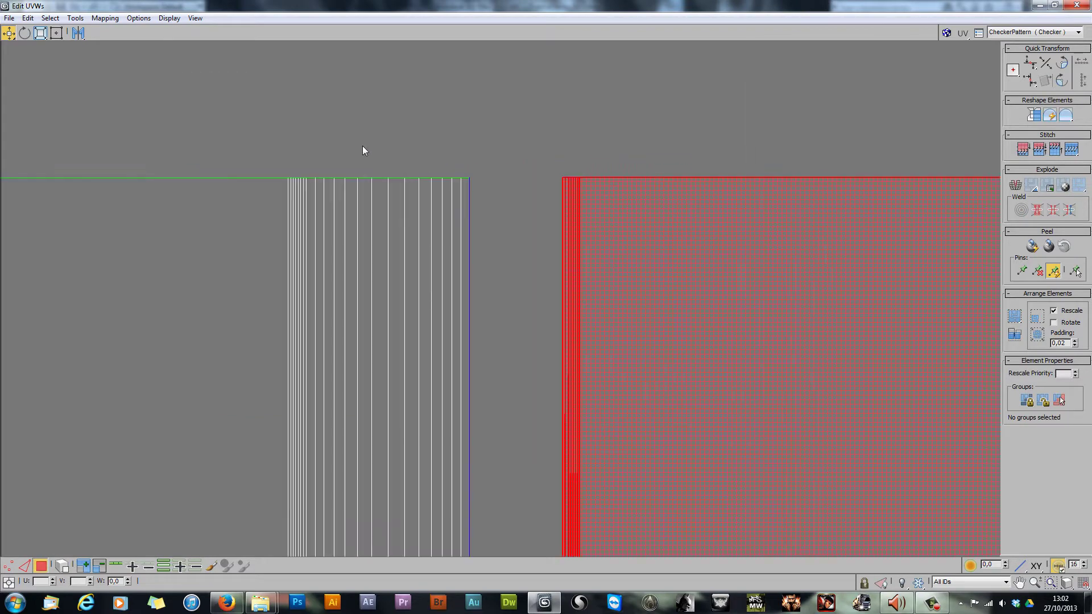
Step: Align the right board's upper corner with the spine's, leaving only a thin gap between their shared edges
scroll(470, 282, down, 5)
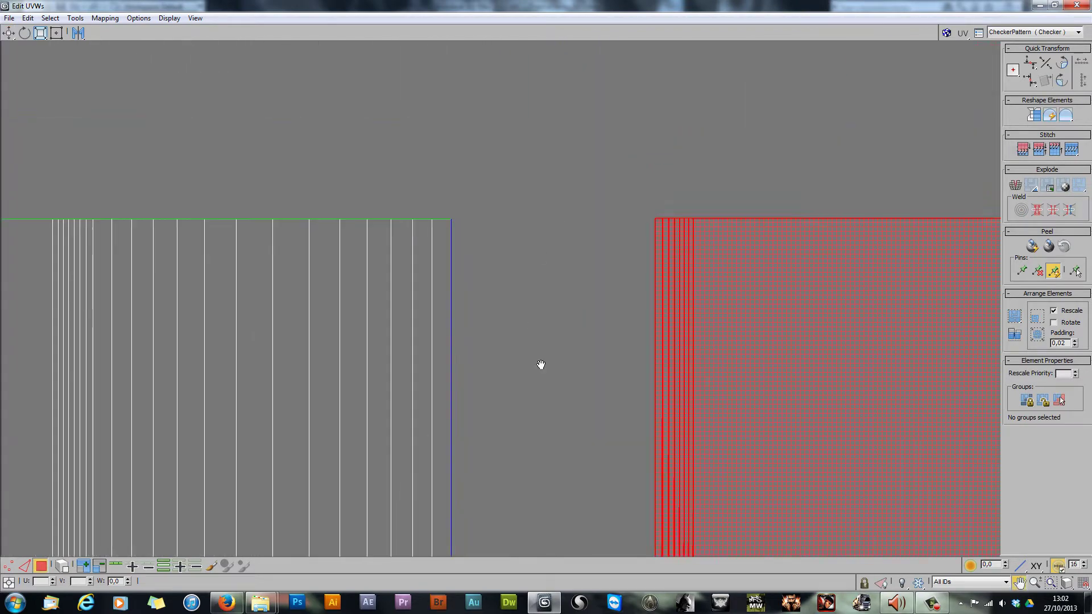
scroll(541, 366, up, 2)
scroll(588, 392, up, 3)
scroll(500, 271, up, 2)
middle_drag(818, 255, 745, 267)
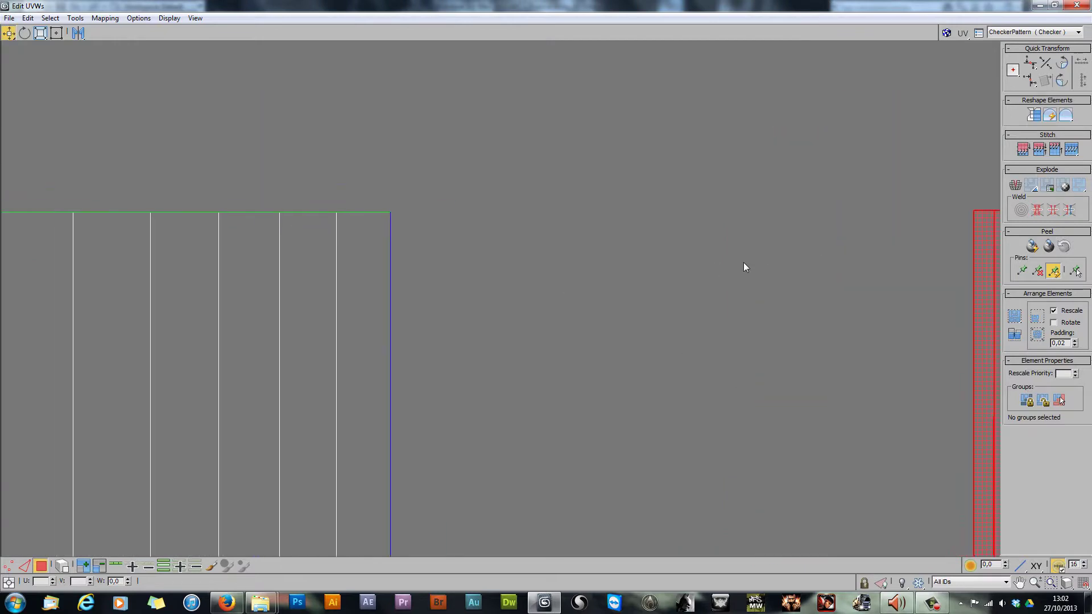
drag(972, 231, 402, 222)
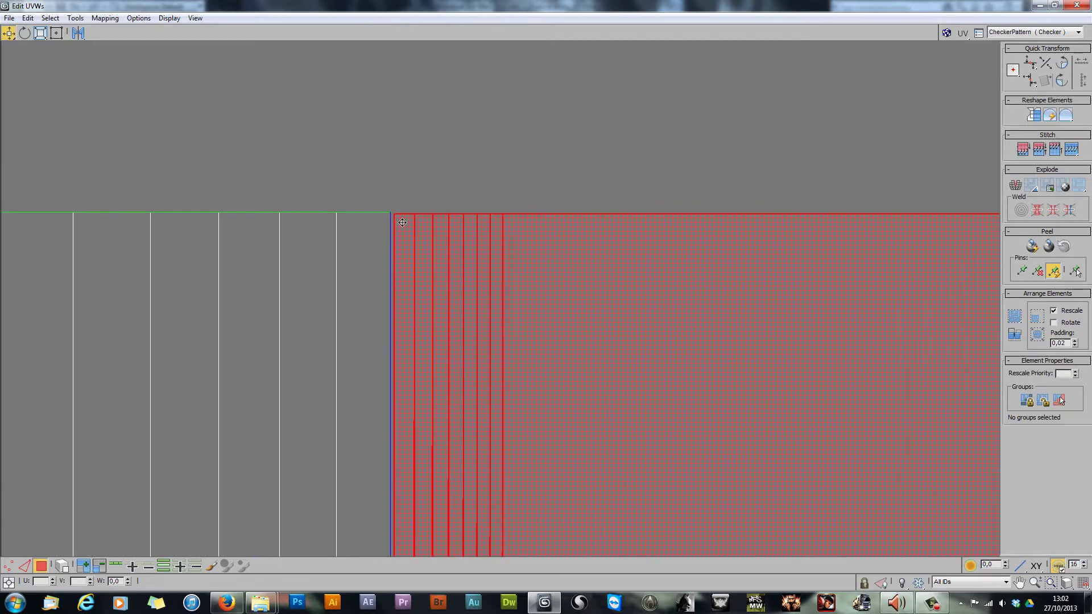
scroll(376, 199, up, 5)
drag(636, 242, 591, 217)
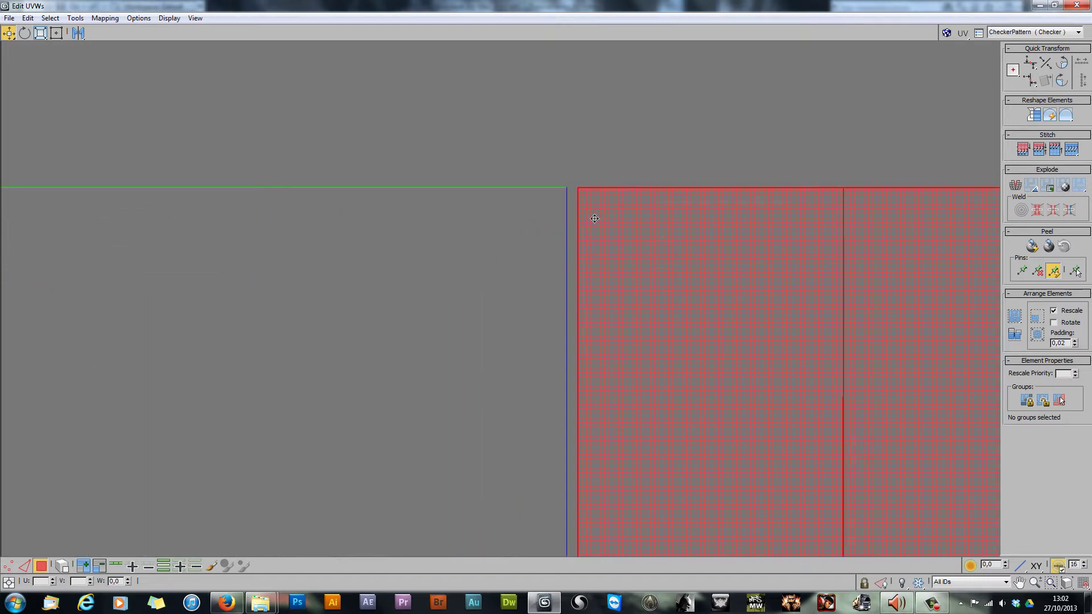
Step: Switch to edge selection and stitch the right board's spine-side edge to the spine cluster
click(477, 261)
click(24, 566)
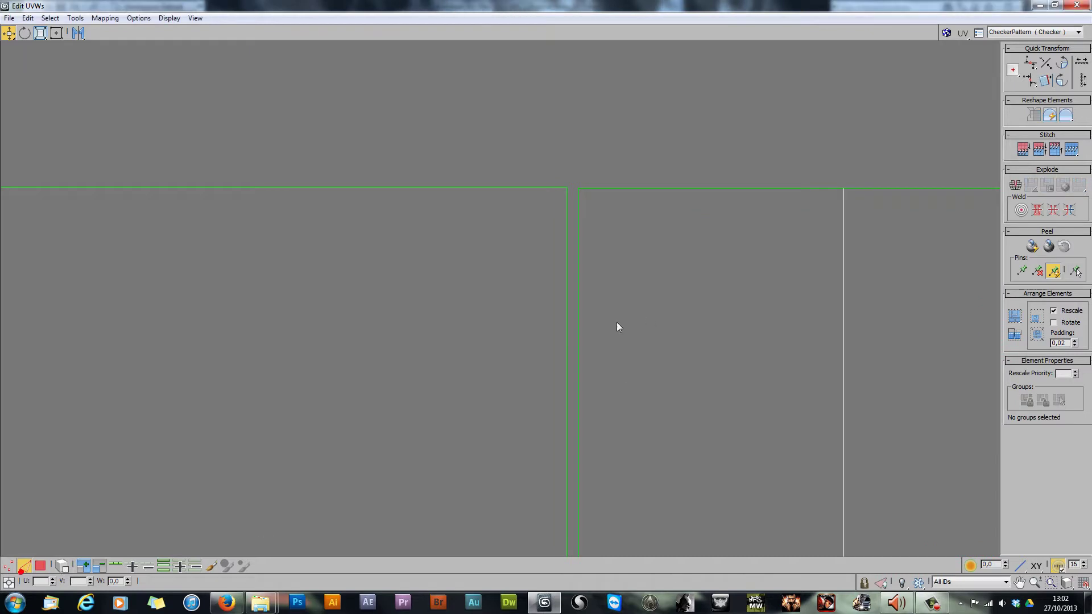
click(579, 333)
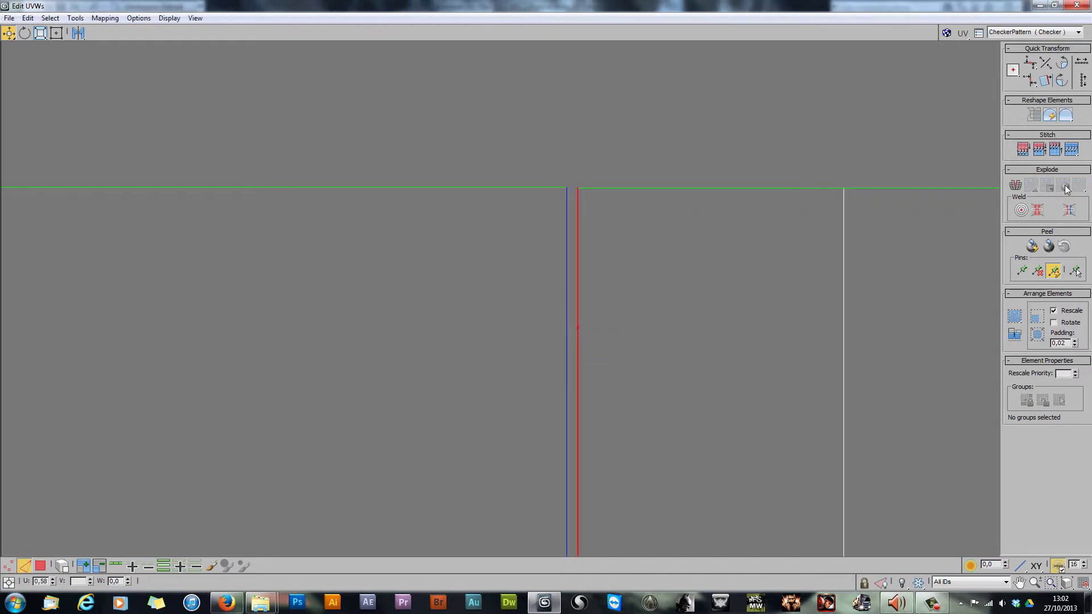
click(1022, 149)
scroll(512, 284, down, 10)
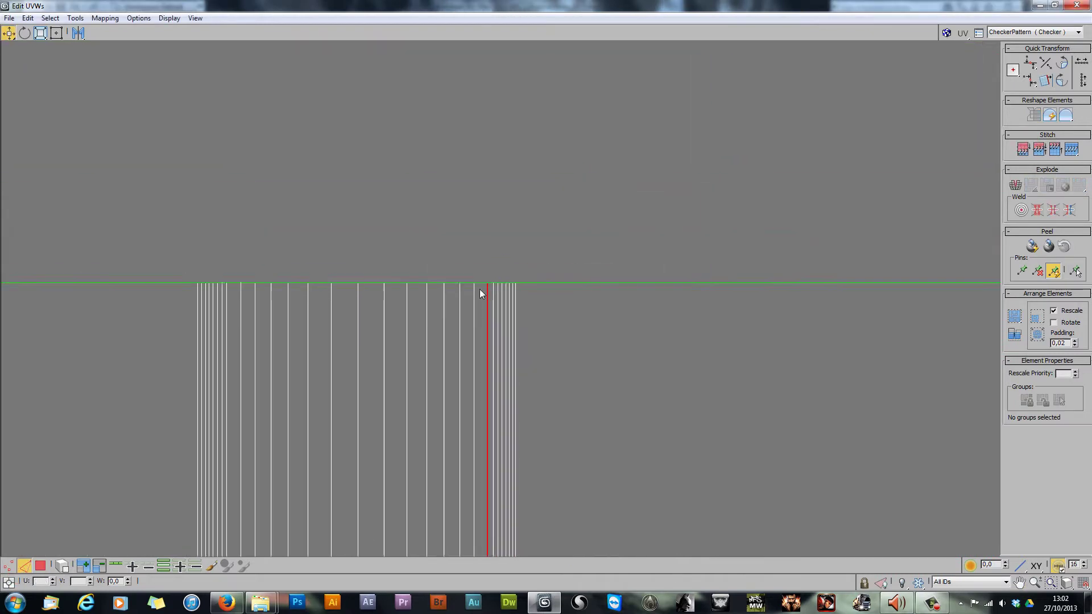
scroll(508, 296, up, 3)
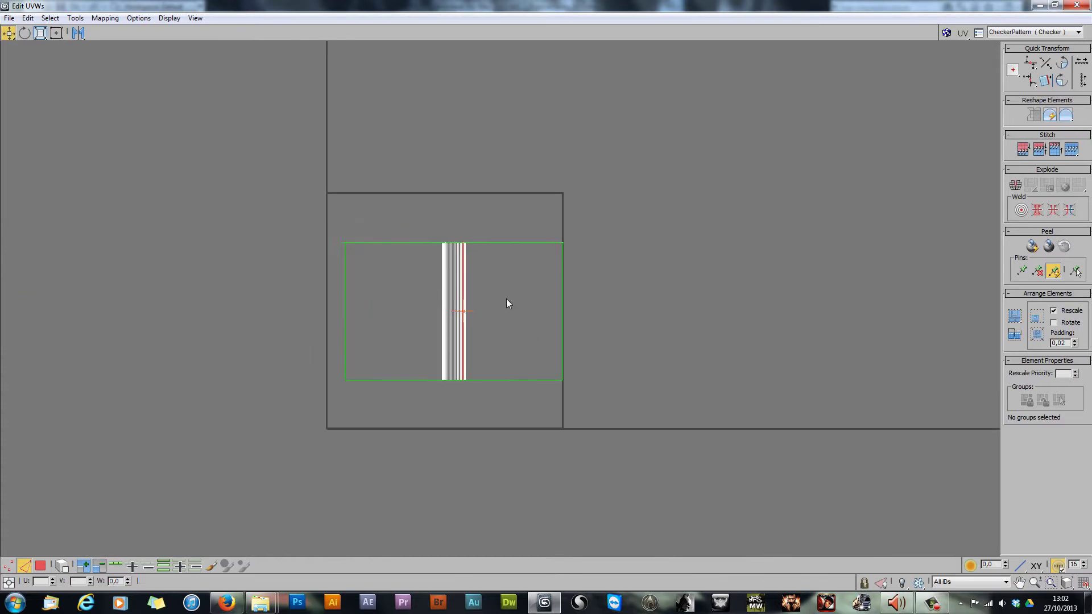
Step: Select all polygons of the joined cover and move the cluster fully inside the UV square, clear of its right edge
click(41, 566)
drag(224, 242, 619, 470)
middle_drag(648, 466, 692, 534)
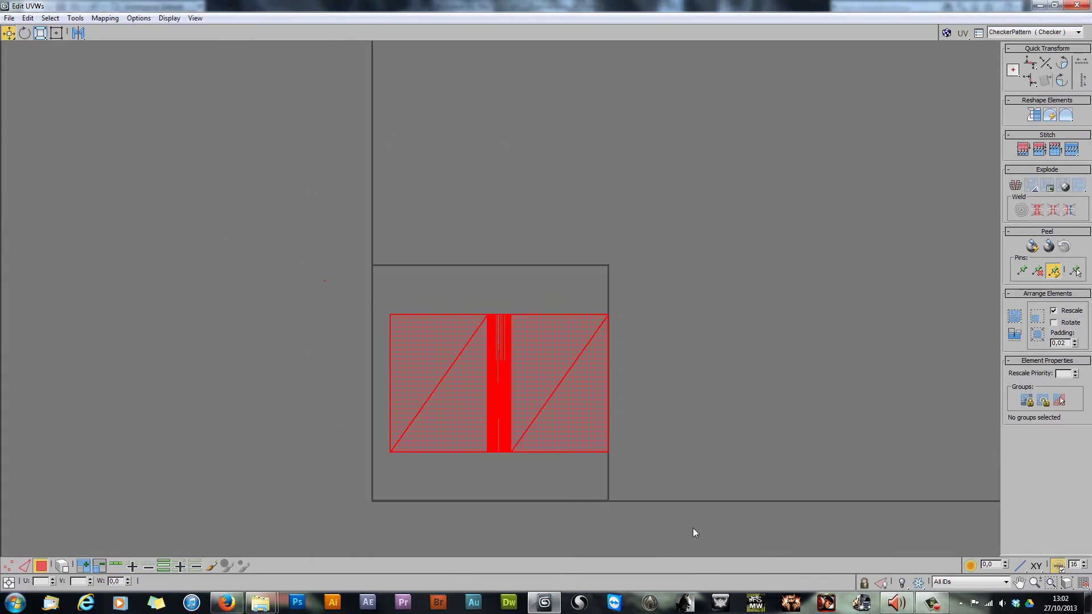
scroll(530, 410, up, 4)
drag(518, 307, 487, 269)
middle_drag(437, 389, 432, 288)
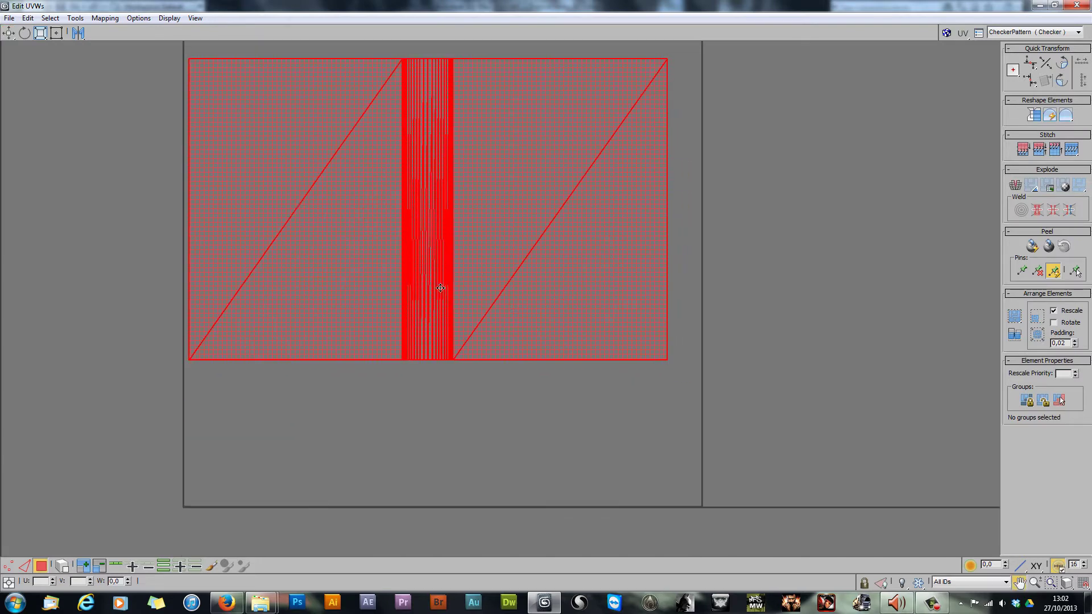
scroll(462, 369, down, 2)
middle_drag(462, 369, 477, 437)
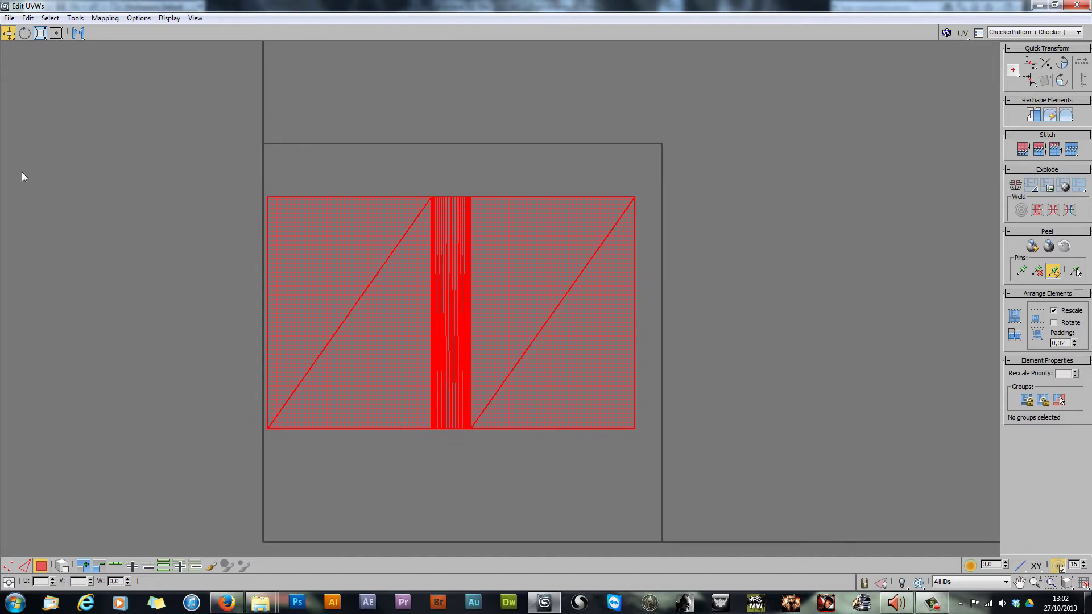
Step: Scale the joined cover cluster up to nearly the UV square's width and center it within the square
click(41, 32)
drag(418, 258, 413, 257)
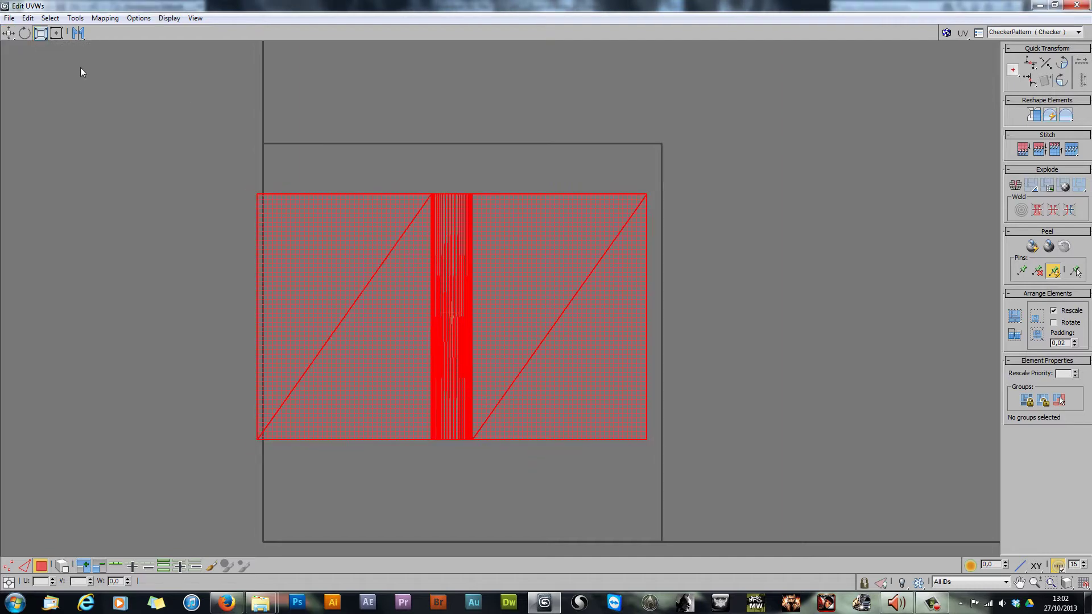
click(8, 32)
drag(340, 242, 352, 243)
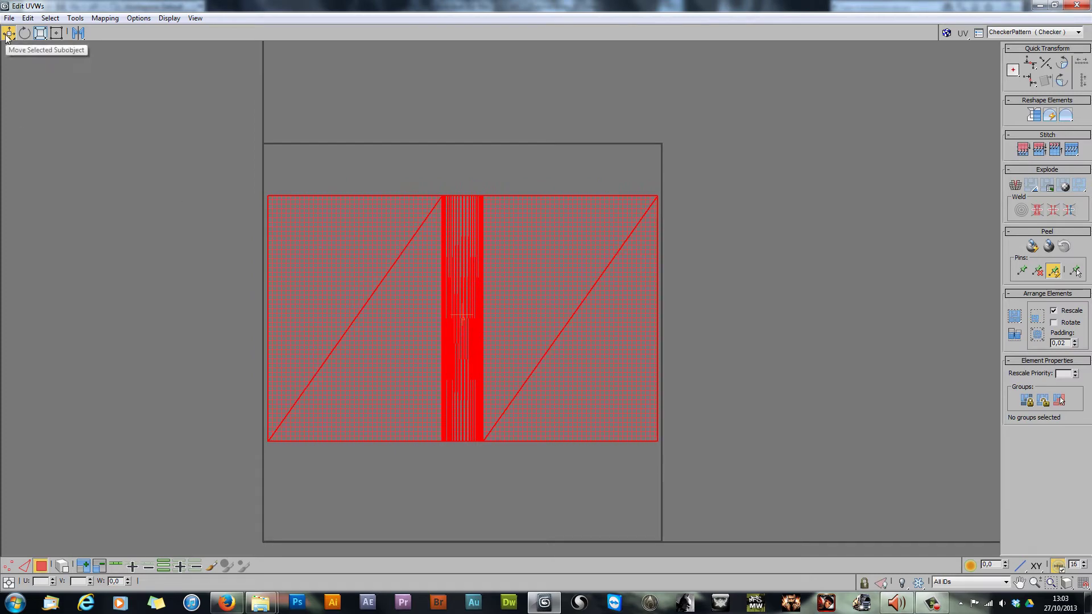
drag(486, 299, 407, 283)
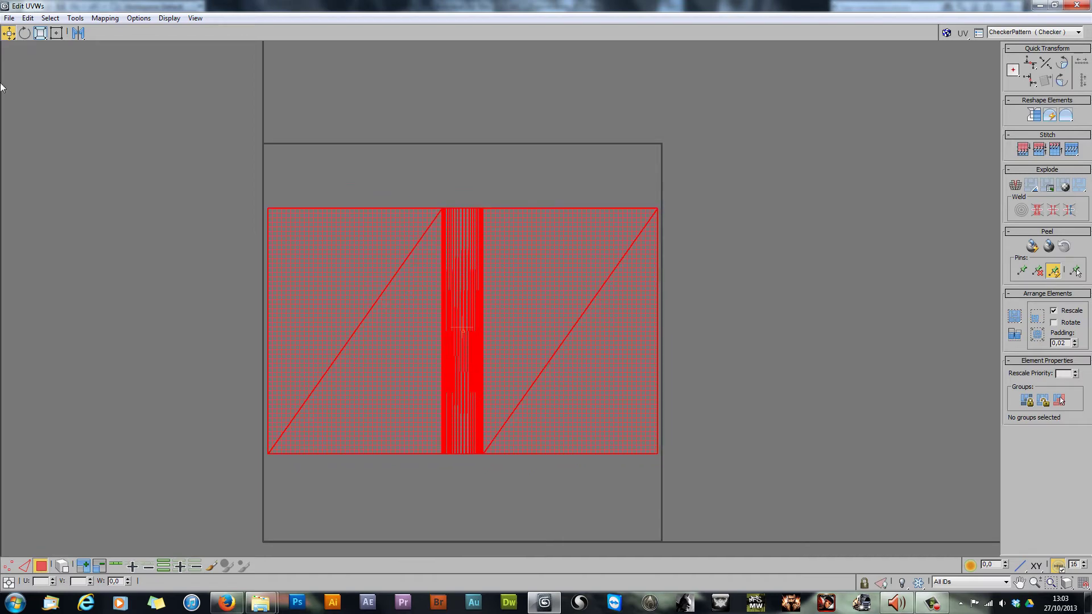
Step: Try rotating the joined cover's UV cluster, and undo the rotation
click(26, 33)
drag(286, 228, 362, 145)
key(ctrl+z)
Step: Scale the joined cover cluster down slightly within the UV square and switch to Freeform mode
click(39, 33)
drag(426, 322, 346, 322)
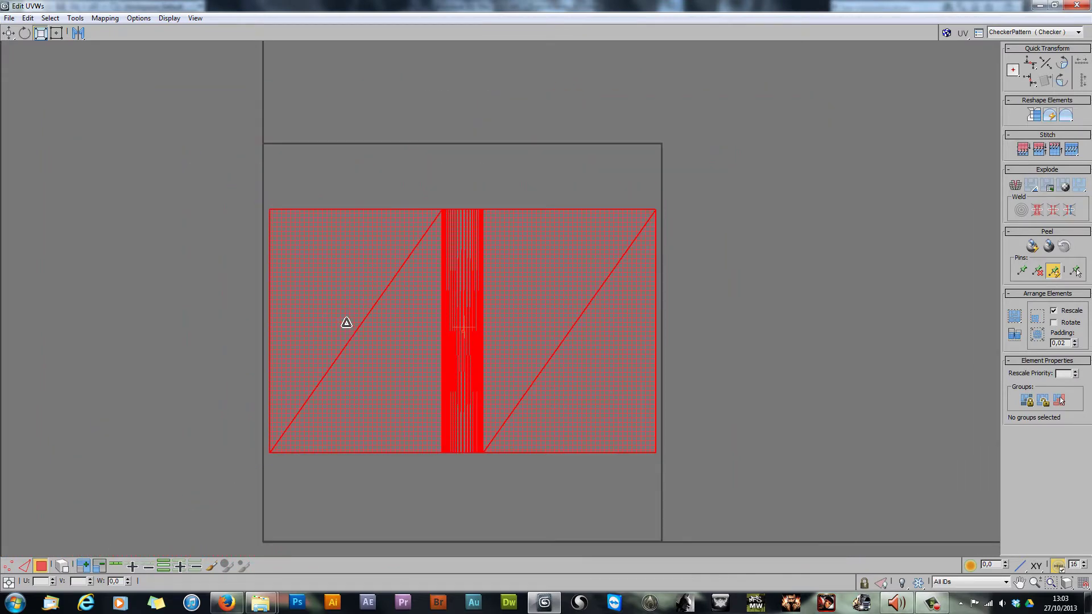
click(56, 33)
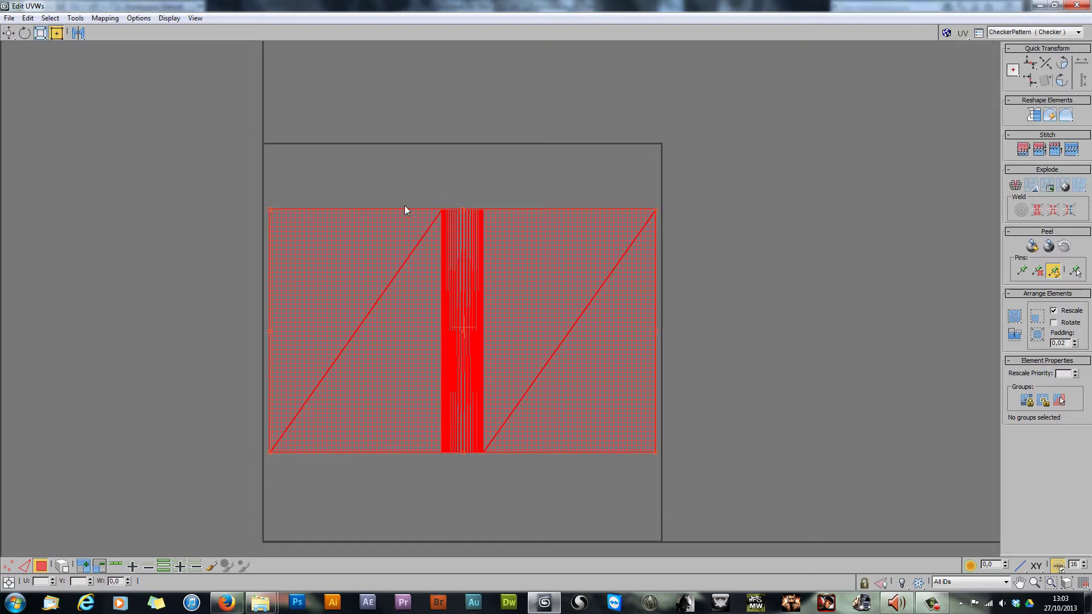
mouse_move(271, 213)
mouse_down()
mouse_move(414, 271)
mouse_move(481, 112)
mouse_move(585, 195)
mouse_move(466, 263)
mouse_move(361, 409)
mouse_move(217, 165)
mouse_move(458, 91)
mouse_move(499, 313)
mouse_move(168, 137)
mouse_move(421, 354)
mouse_move(270, 210)
mouse_up()
drag(159, 178, 393, 300)
drag(746, 139, 121, 362)
double_click(432, 7)
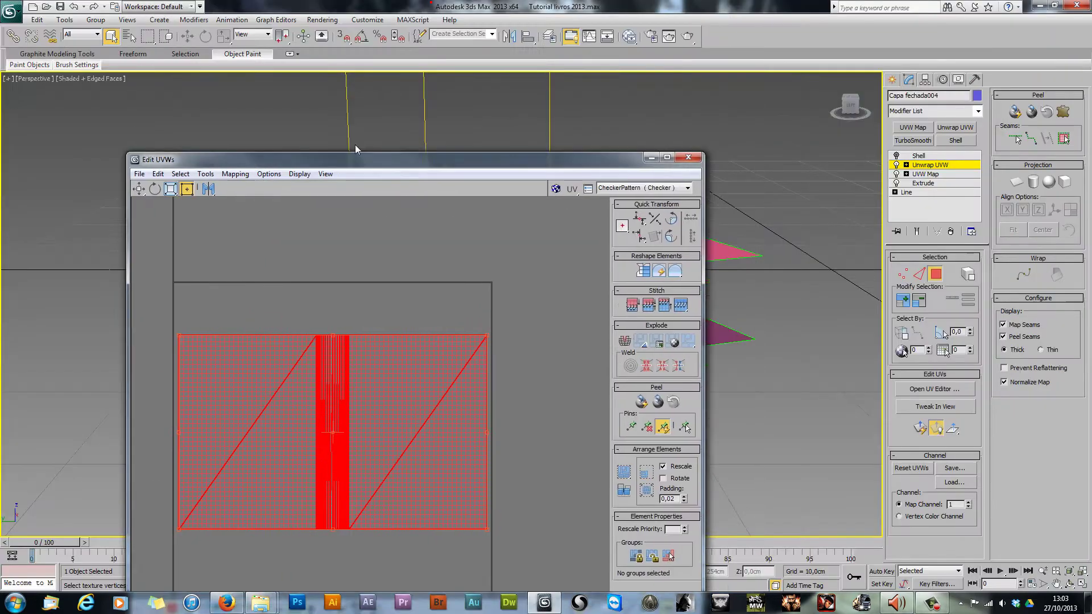
drag(356, 145, 126, 67)
double_click(381, 82)
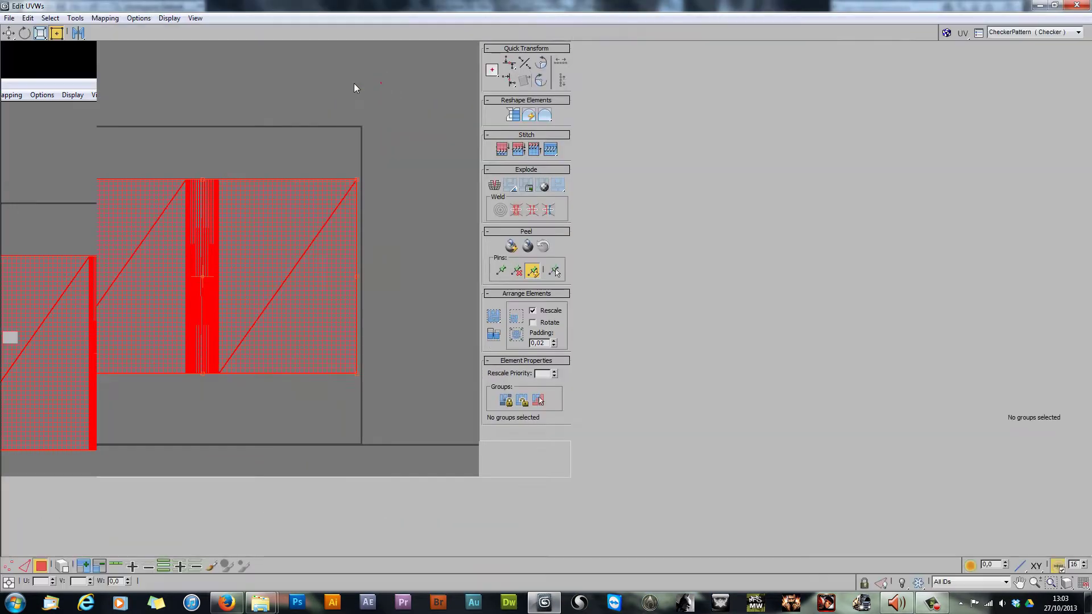
key(z)
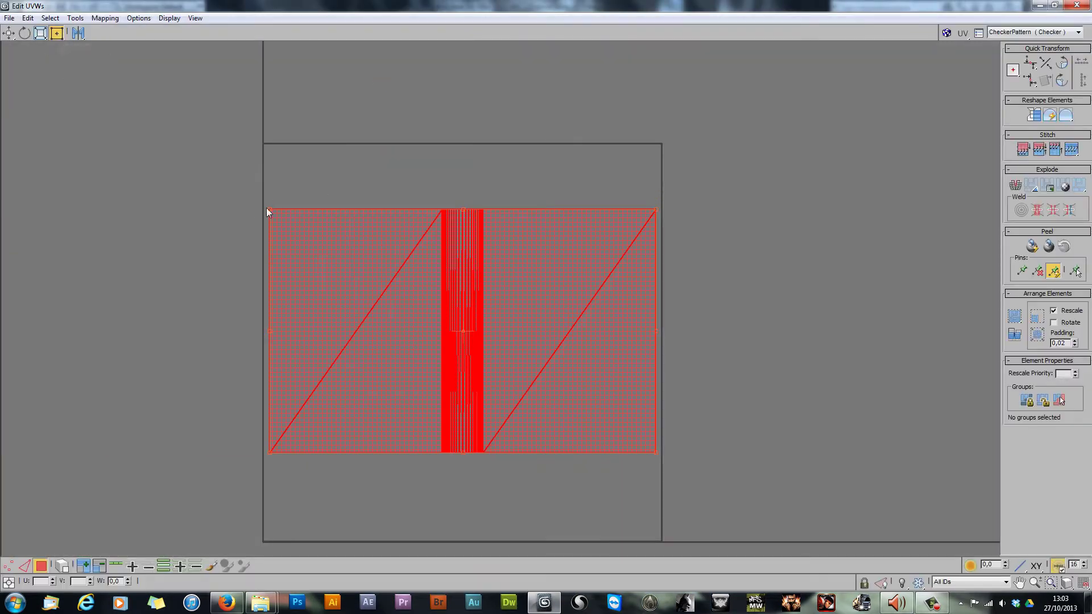
Step: Stretch the joined cover cluster vertically in Freeform mode to nearly the UV square's full height and center it there
drag(266, 207, 295, 93)
drag(363, 164, 338, 238)
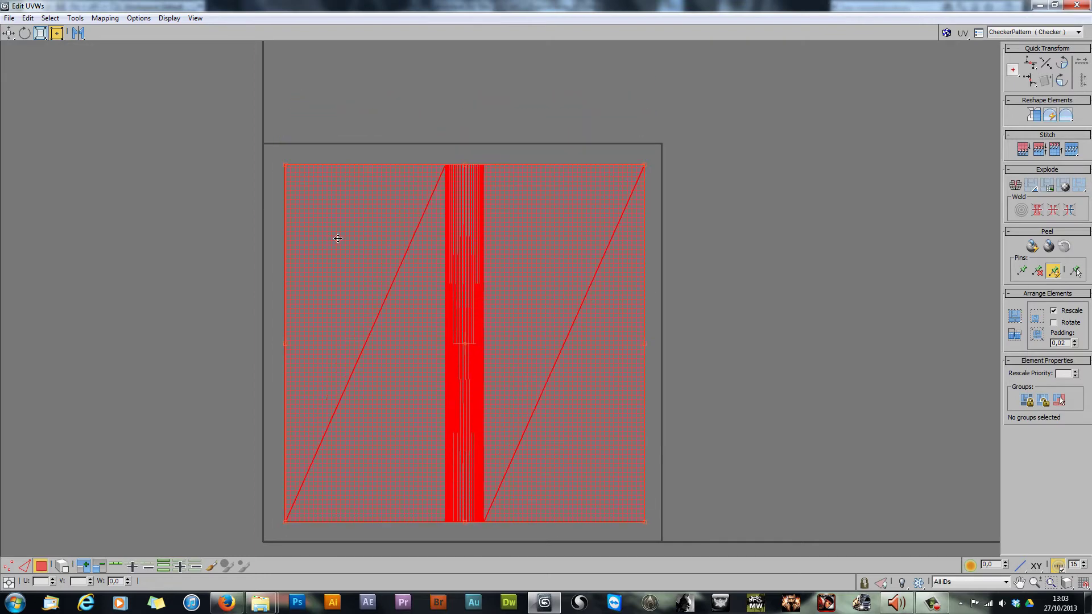
double_click(653, 13)
double_click(596, 199)
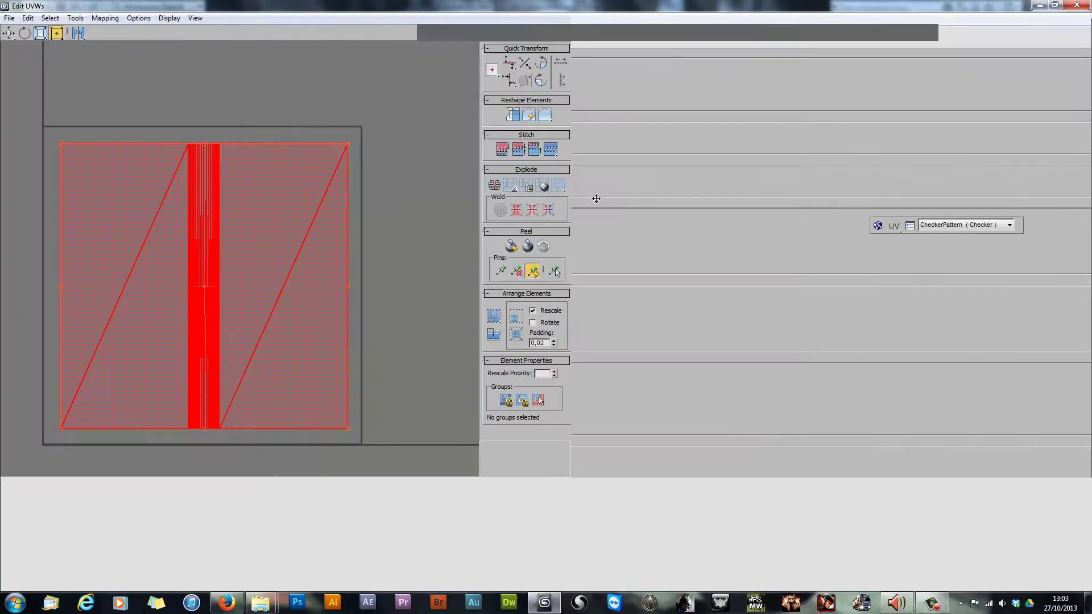
Step: Undo the Freeform move and vertical stretch of the joined cover cluster, and clear the selection
key(ctrl+z)
key(ctrl+z)
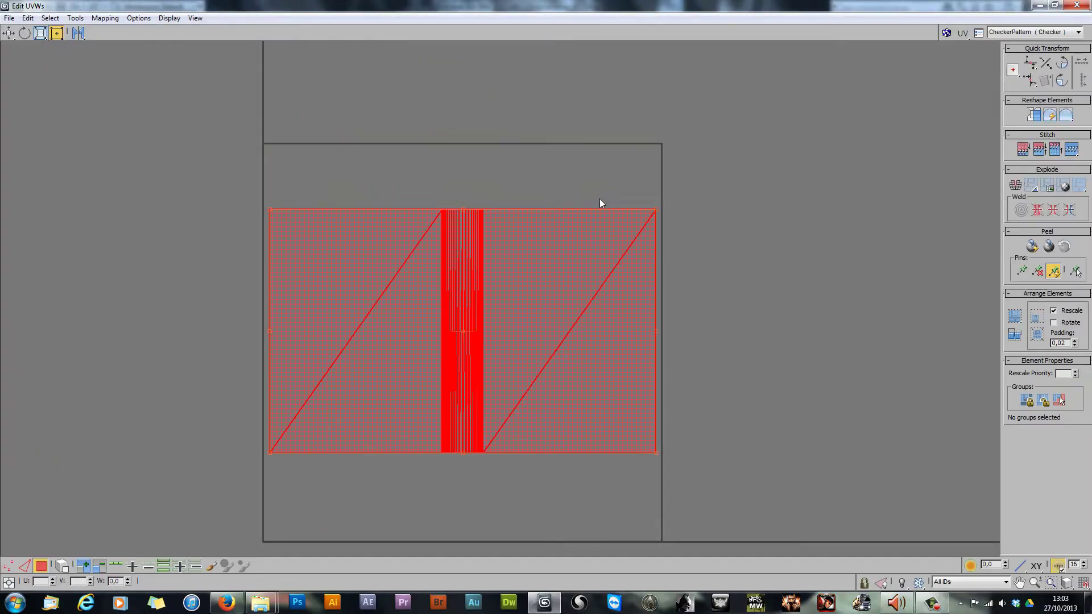
click(105, 18)
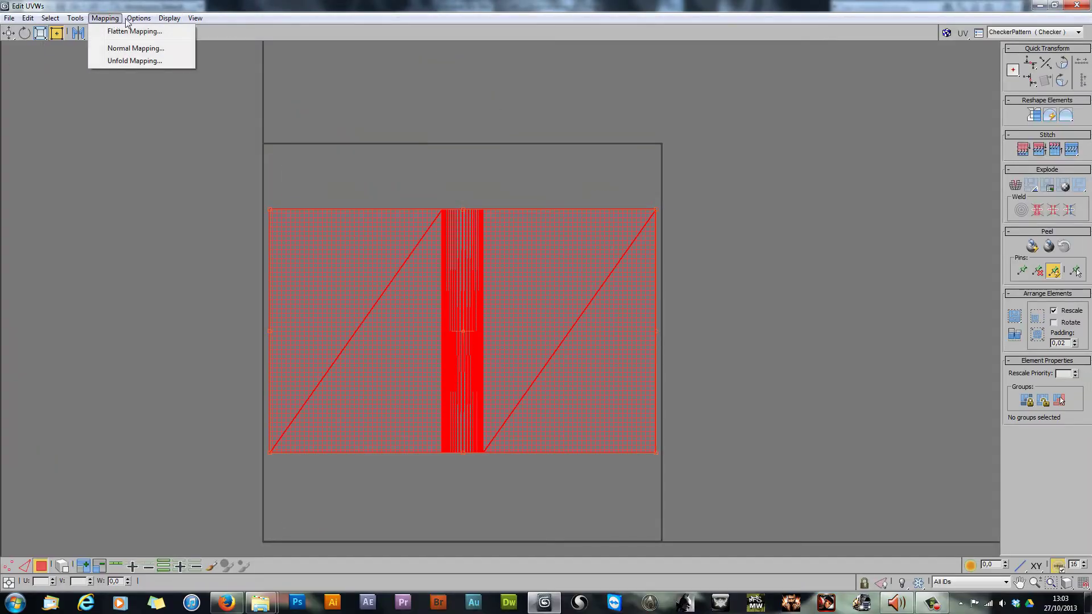
mouse_move(138, 18)
click(720, 205)
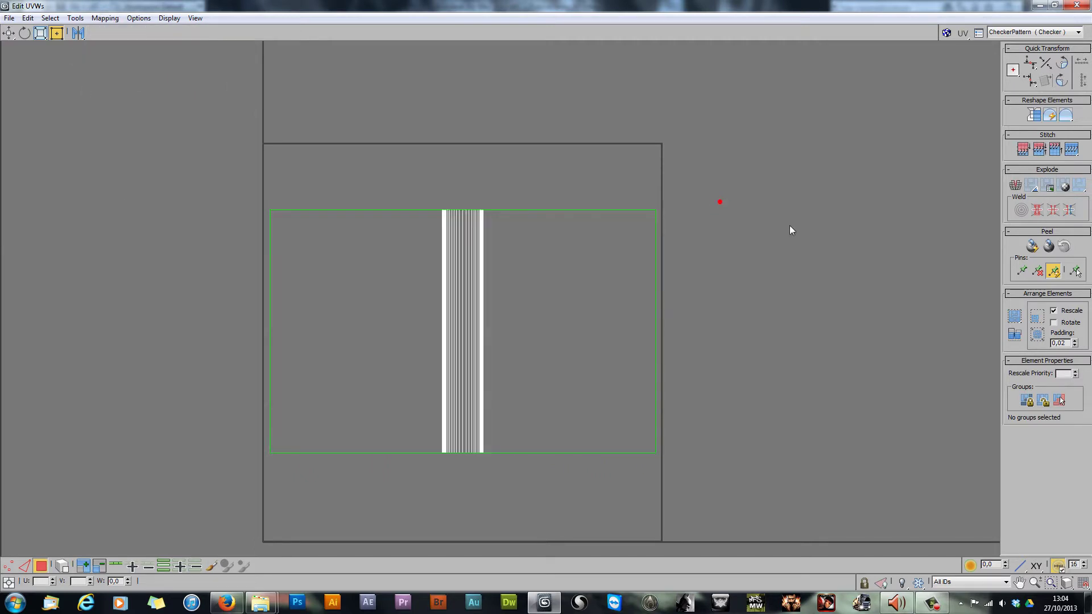
Step: Scale the whole cover cluster uniformly up to nearly the UV square's full width and center it within the square
drag(188, 166, 827, 470)
click(796, 443)
click(41, 33)
click(414, 316)
drag(414, 316, 414, 316)
drag(227, 187, 785, 472)
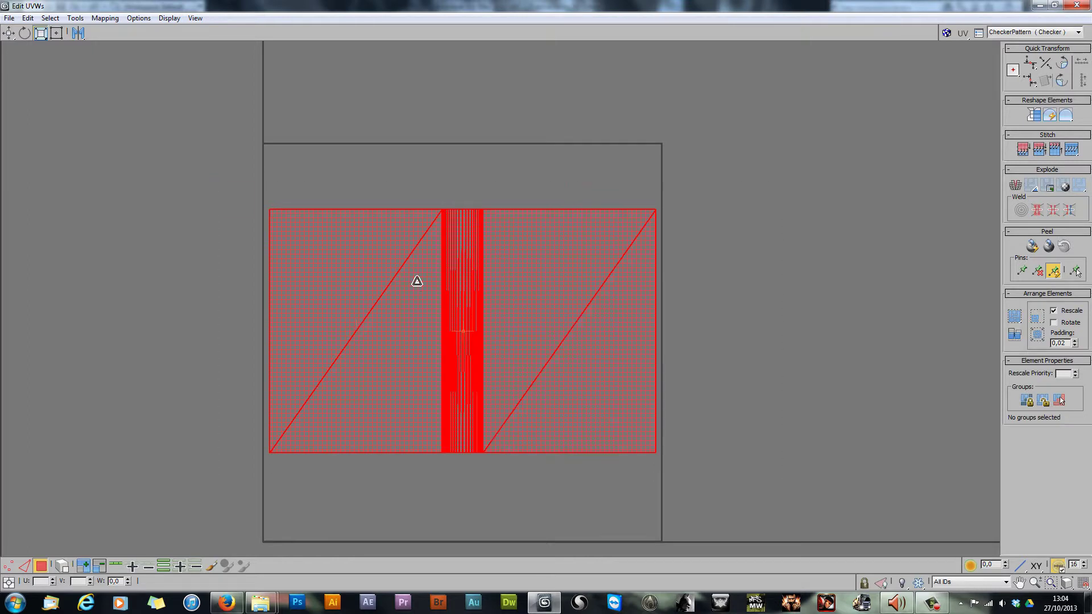
drag(416, 280, 415, 283)
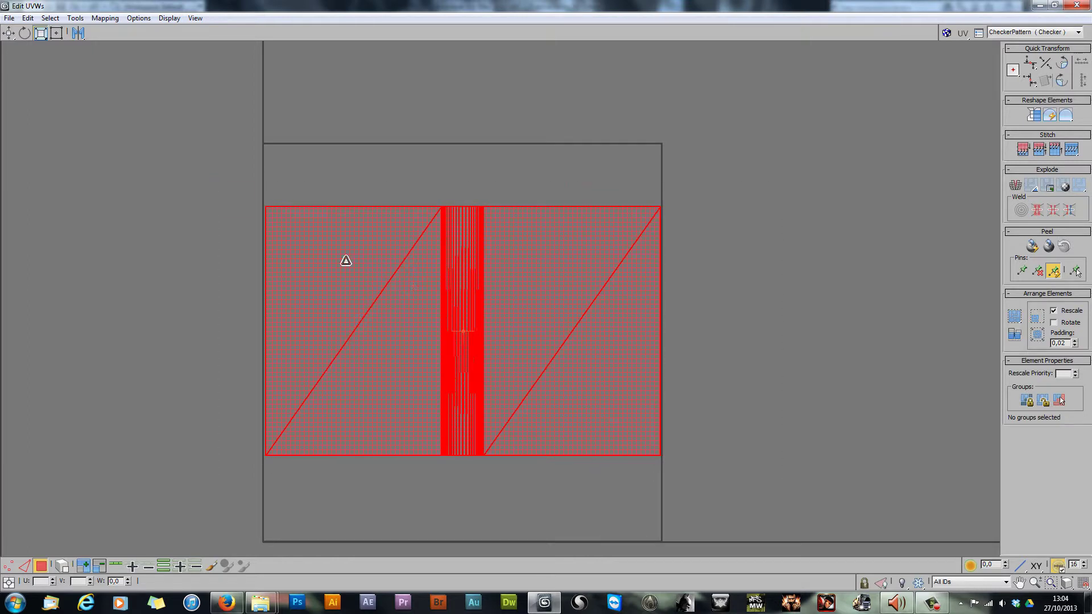
click(10, 33)
middle_drag(278, 163, 266, 144)
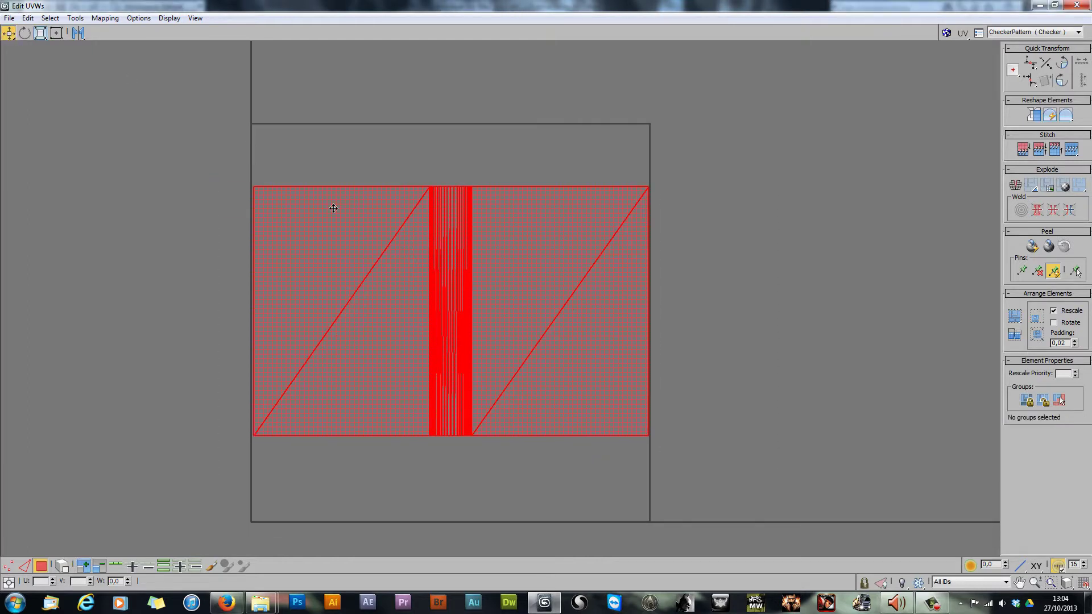
drag(333, 208, 333, 211)
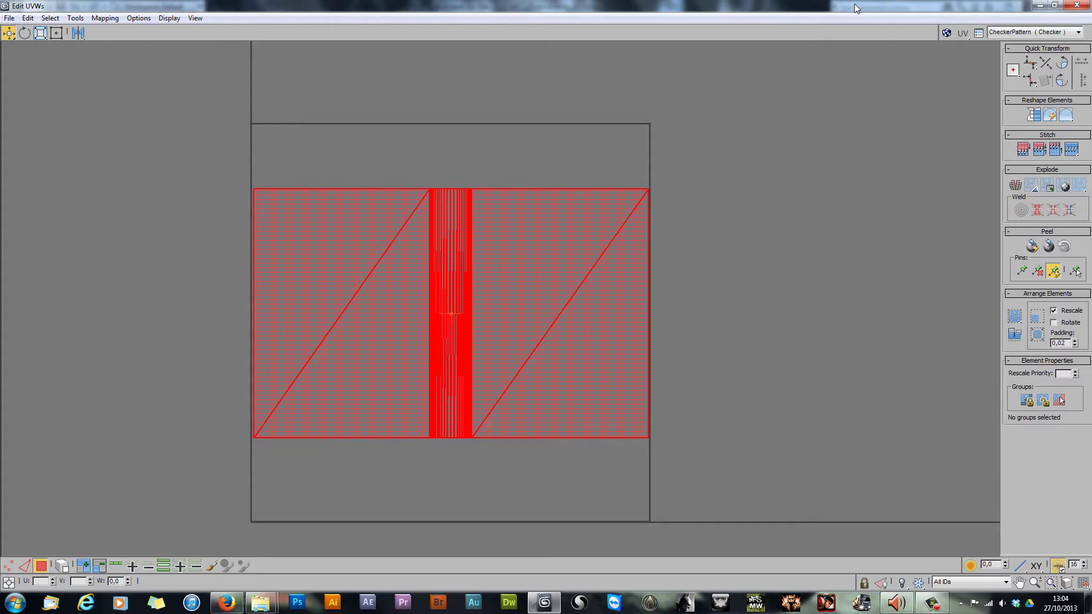
Step: Frame the UV square as large as possible in the maximized UV editor for a screen capture of the layout
drag(626, 5, 580, 59)
double_click(580, 59)
middle_drag(390, 141, 459, 115)
key(alt+z)
drag(448, 132, 448, 120)
ctrl+alt+middle_drag(448, 121, 339, 103)
scroll(380, 94, down, 2)
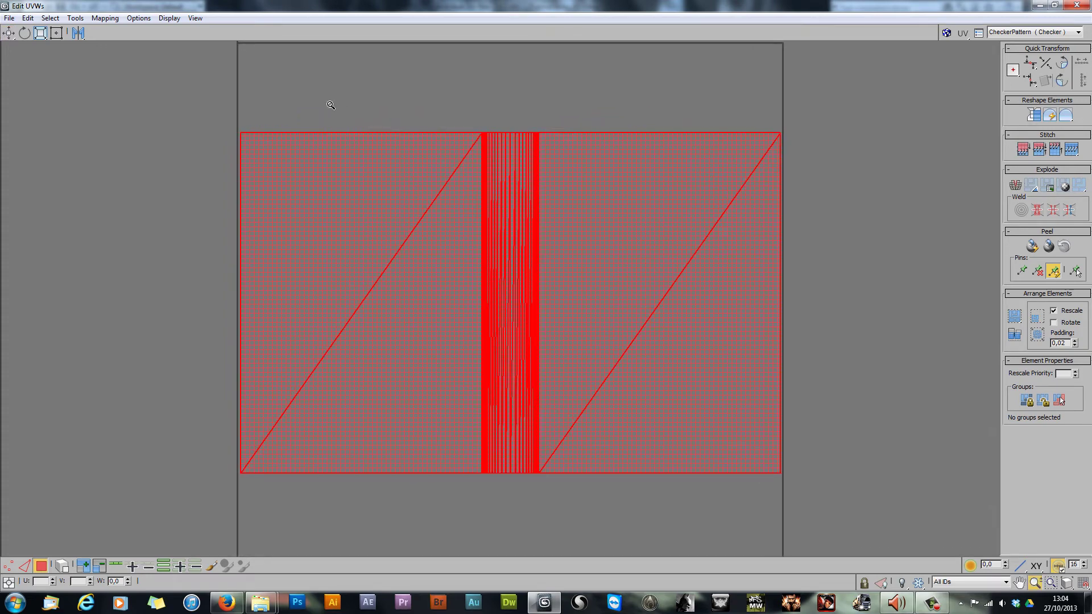
scroll(327, 102, down, 3)
scroll(317, 105, up, 2)
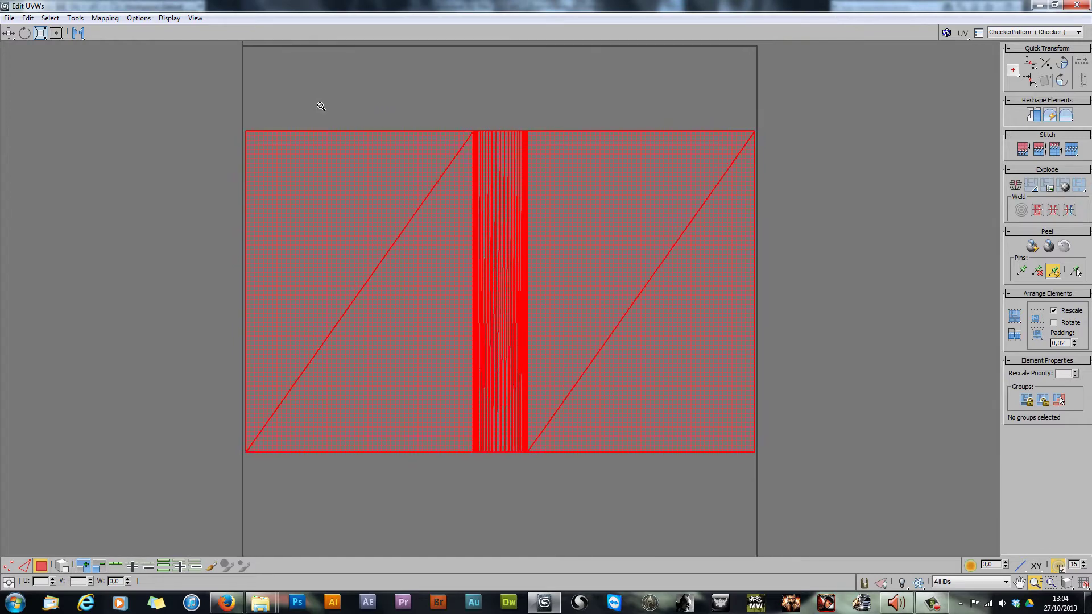
drag(318, 100, 312, 95)
right_click(316, 101)
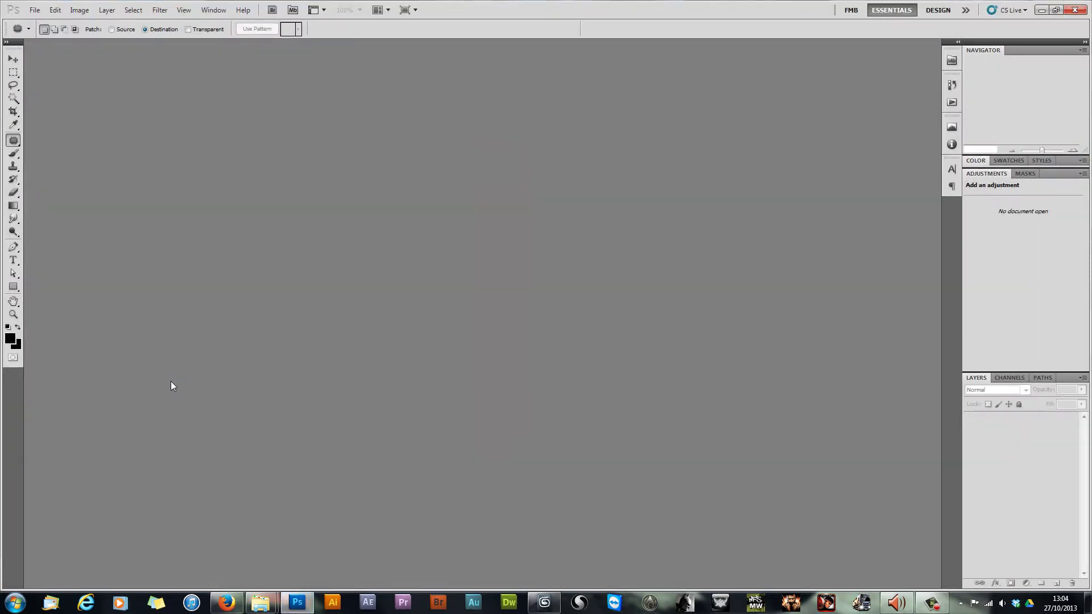
Step: In Photoshop, create a new document and paste the captured UV editor screenshot into it
click(34, 9)
click(45, 23)
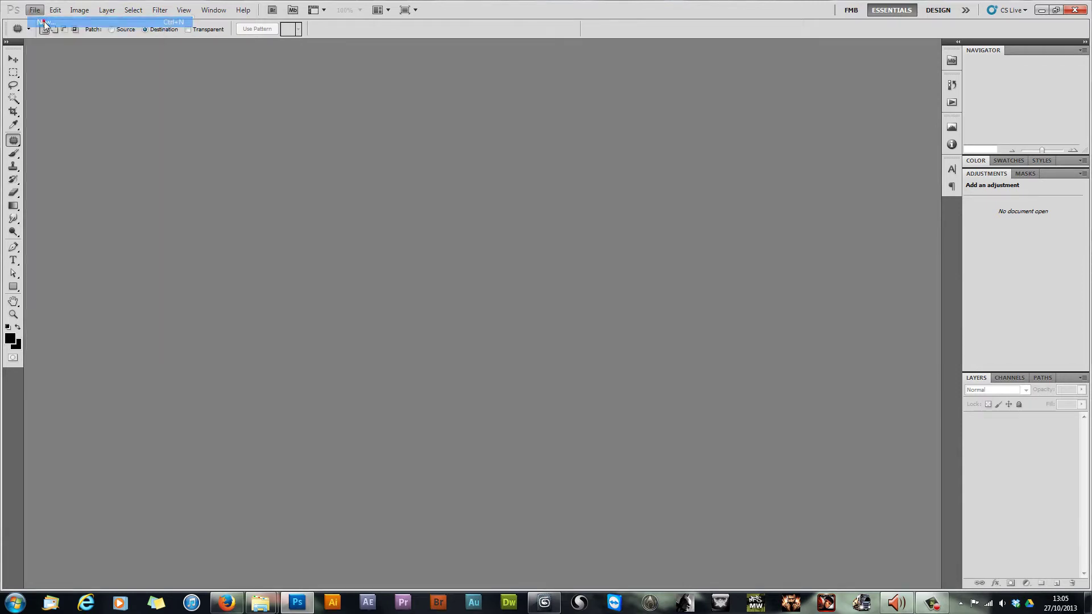
click(656, 159)
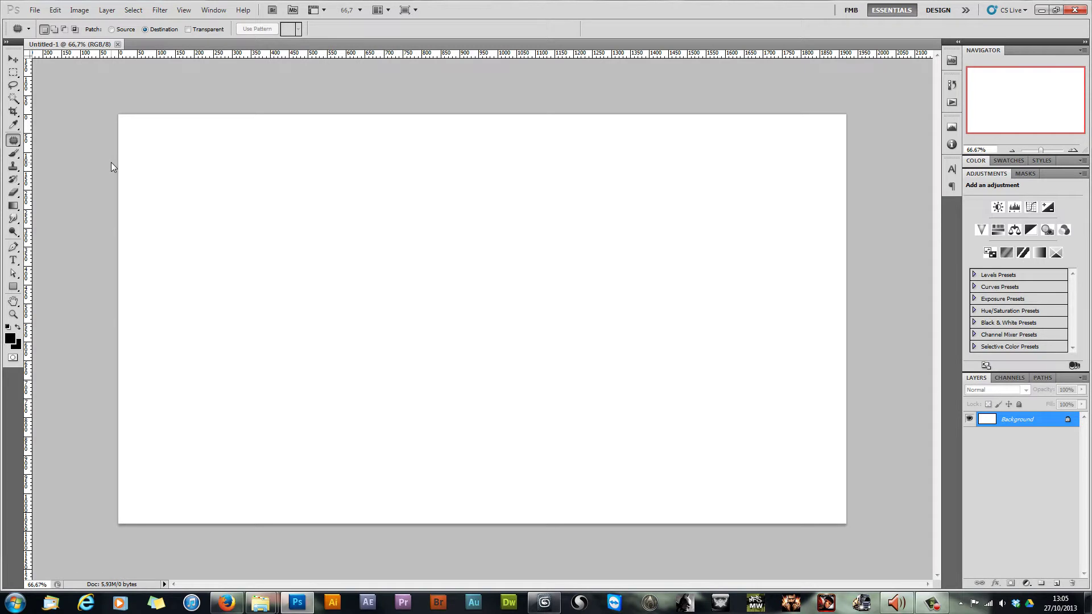
key(ctrl+v)
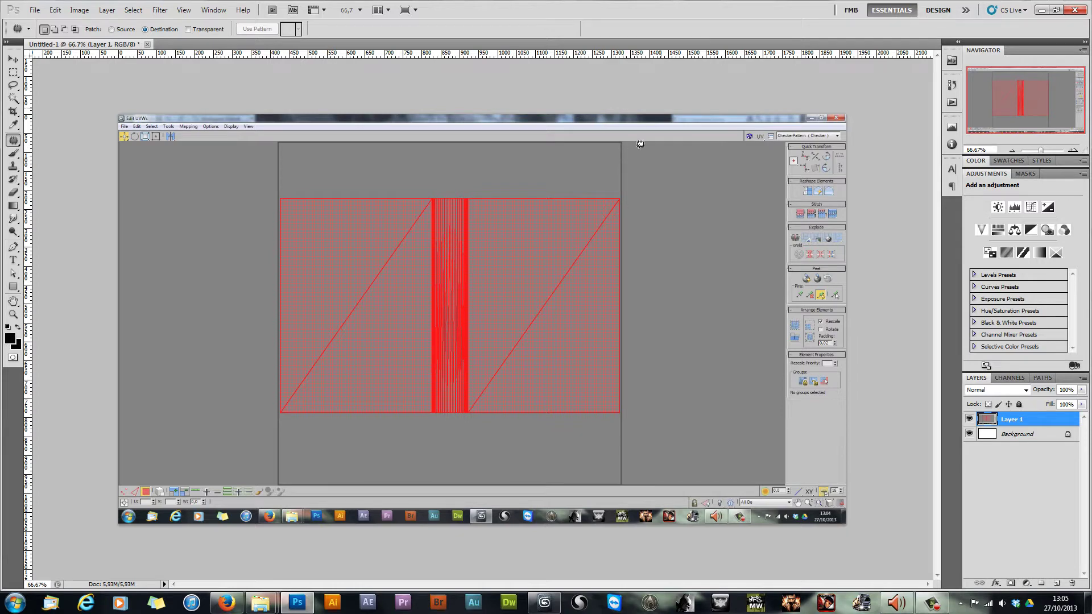
Step: Crop the pasted screenshot to the outline of the UV square
key(c)
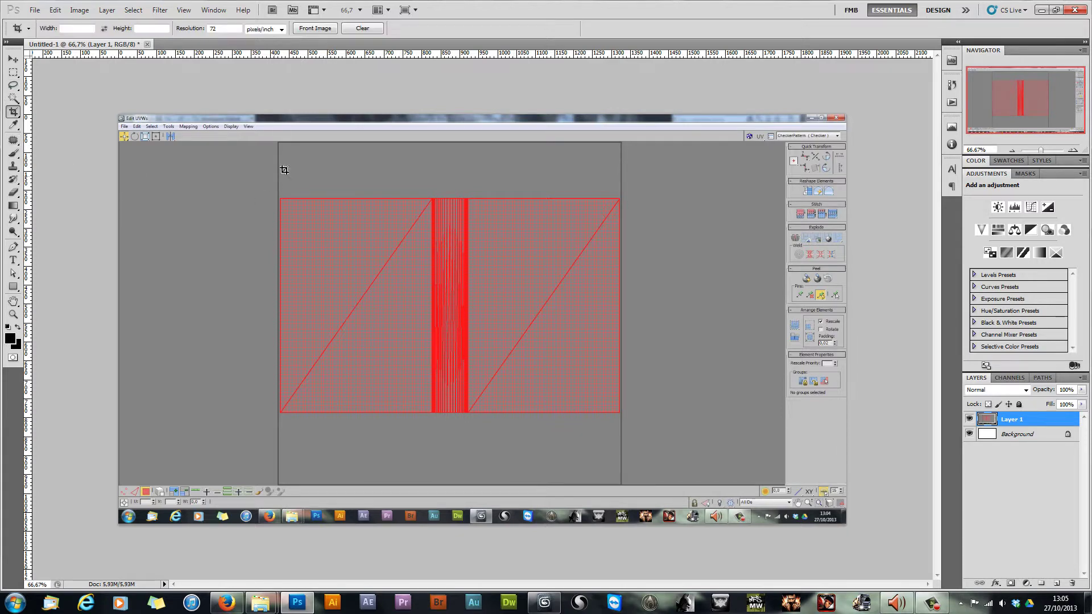
alt+scroll(273, 137, up, 5)
alt+scroll(239, 88, up, 2)
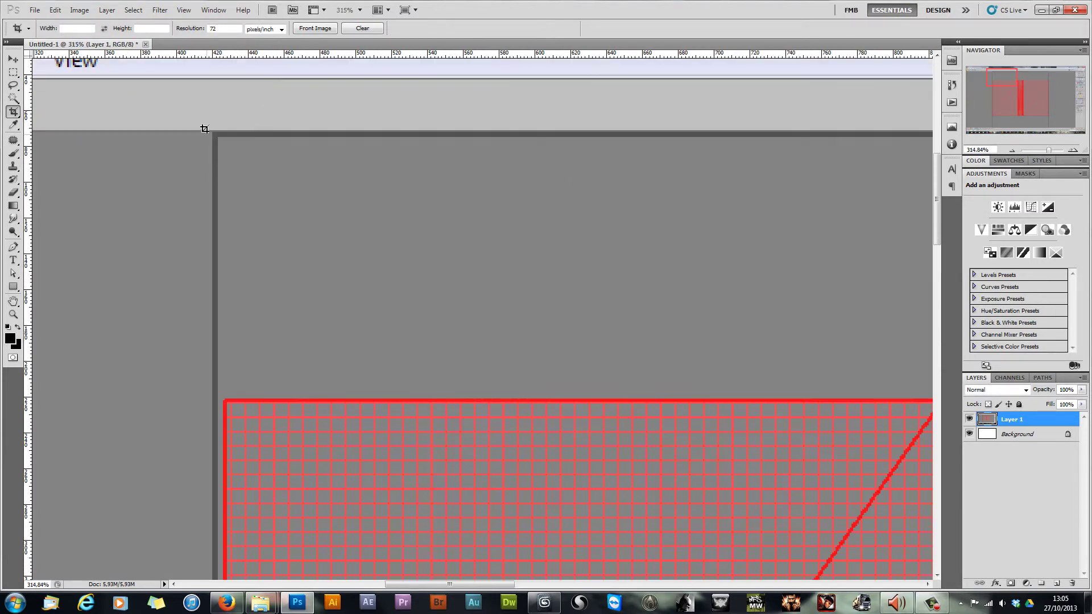
mouse_move(210, 132)
mouse_down()
mouse_move(933, 577)
mouse_move(811, 389)
mouse_up()
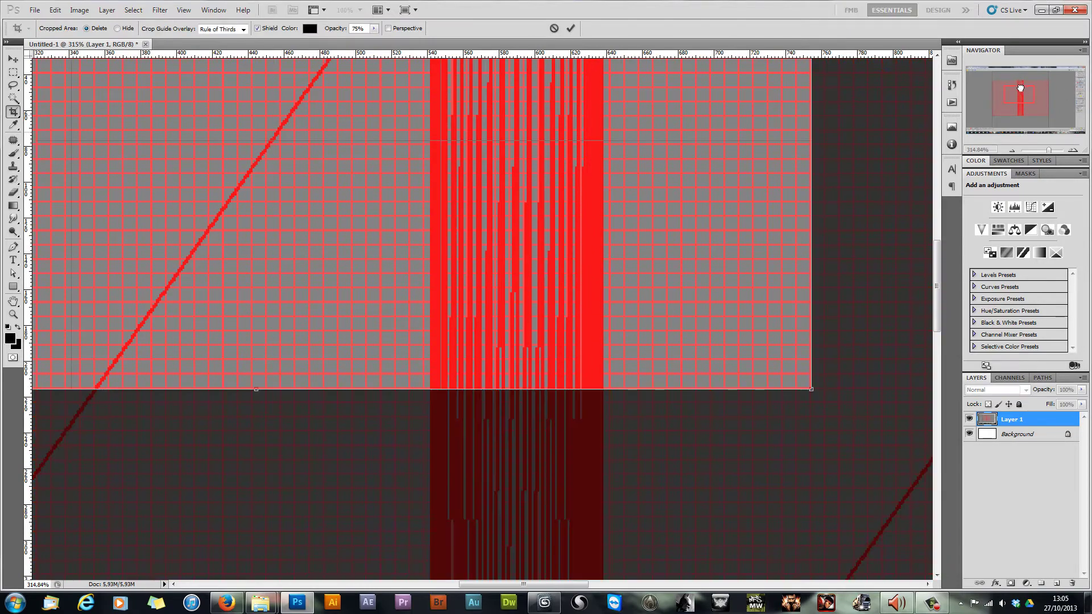
mouse_move(1020, 88)
mouse_down()
mouse_move(1046, 122)
mouse_move(1035, 151)
mouse_move(1025, 107)
mouse_up()
alt+scroll(676, 199, down, 5)
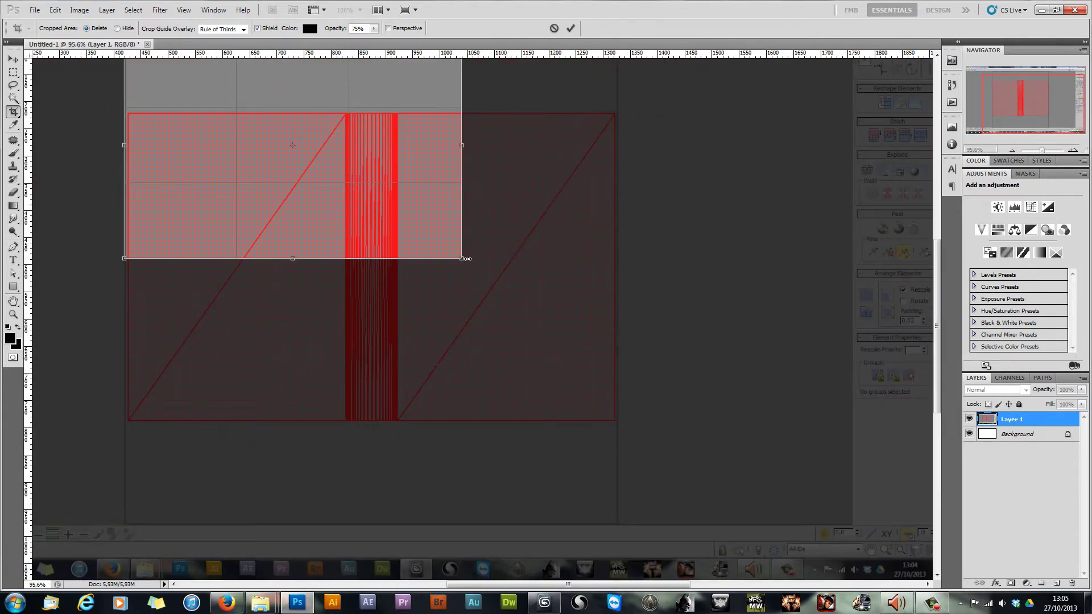
drag(461, 259, 617, 522)
key(Escape)
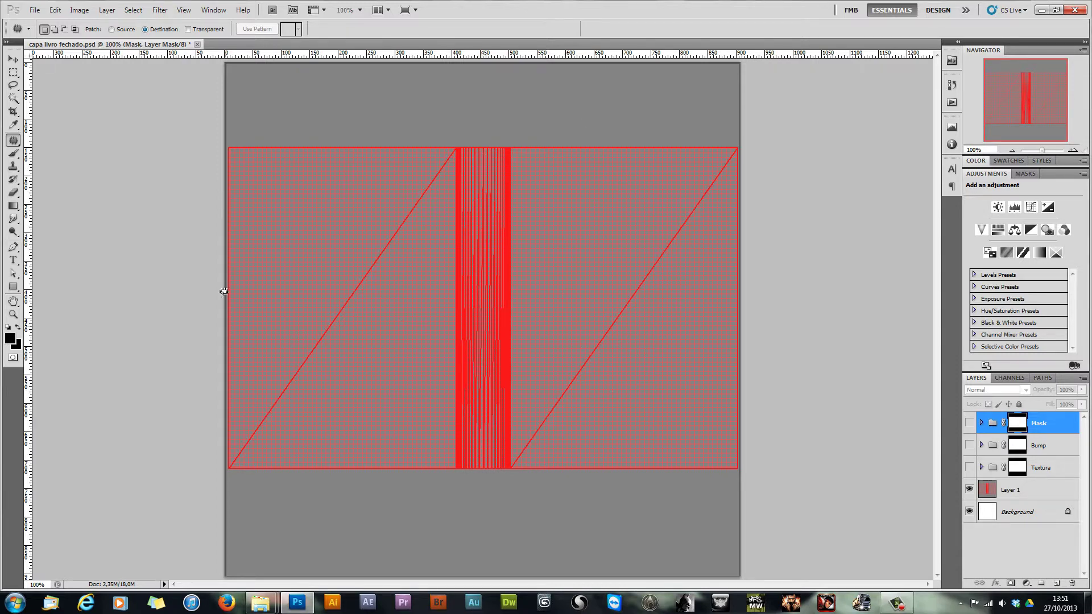
Step: Switch to the Move tool with no layer selected and dismiss the Java update notification
click(13, 59)
click(741, 434)
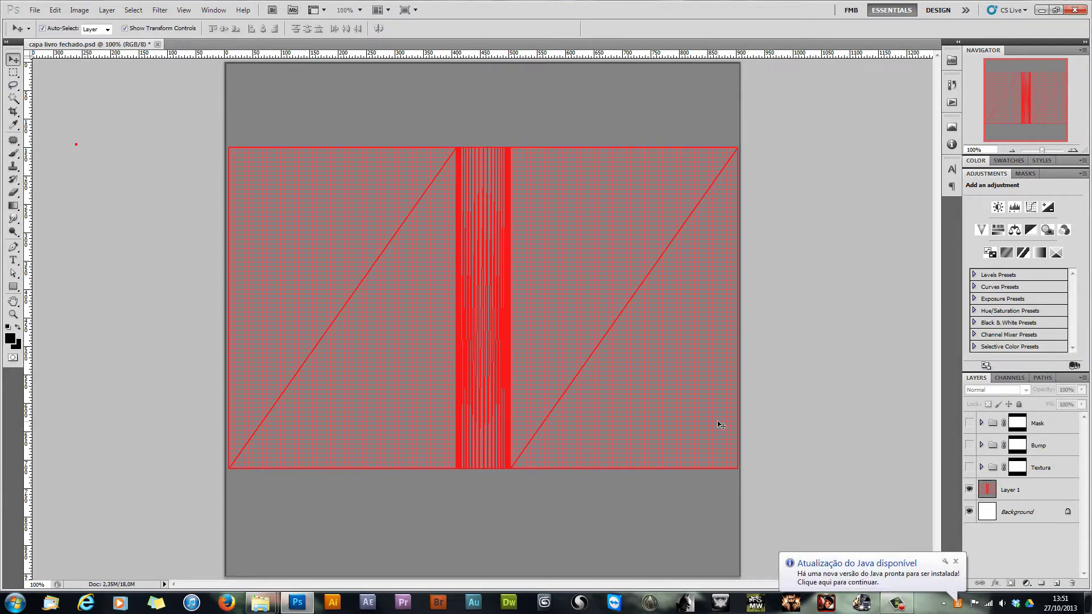
click(955, 562)
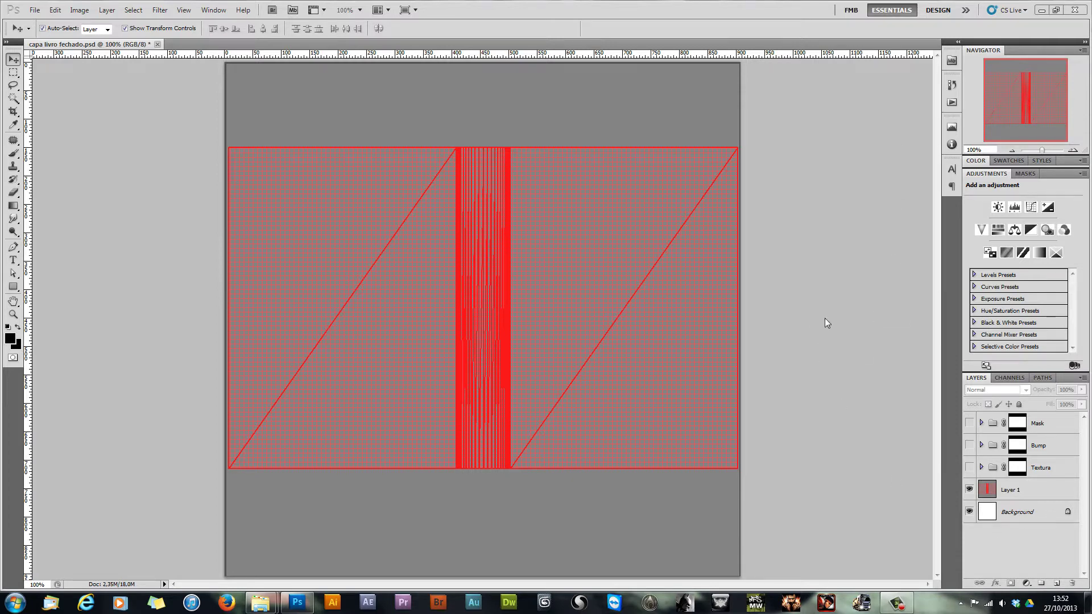
Step: Show the Textura layer group, and expand it briefly to view its layers
click(971, 473)
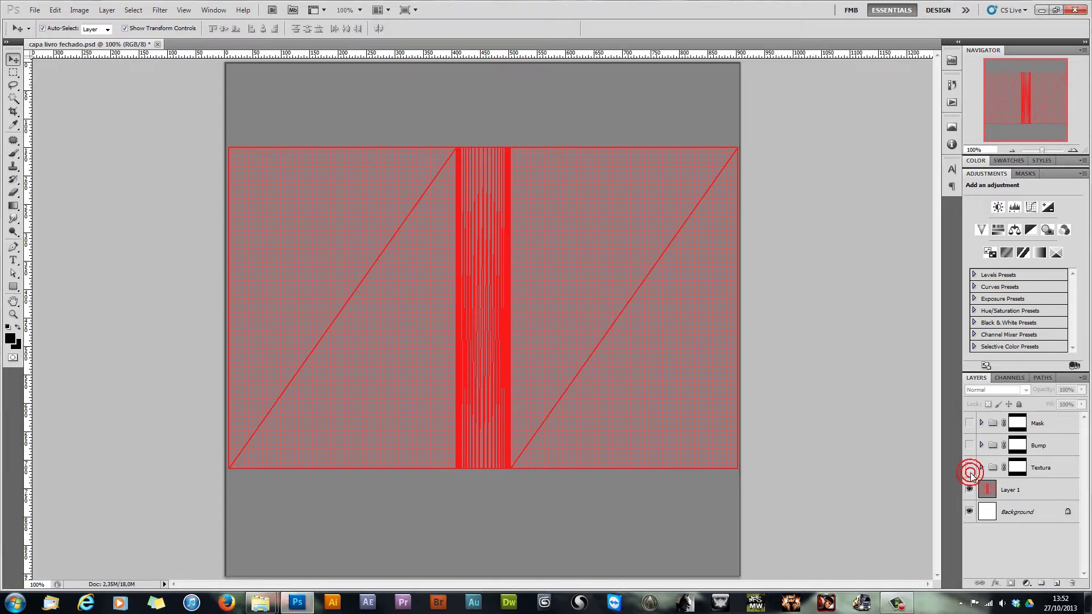
click(969, 468)
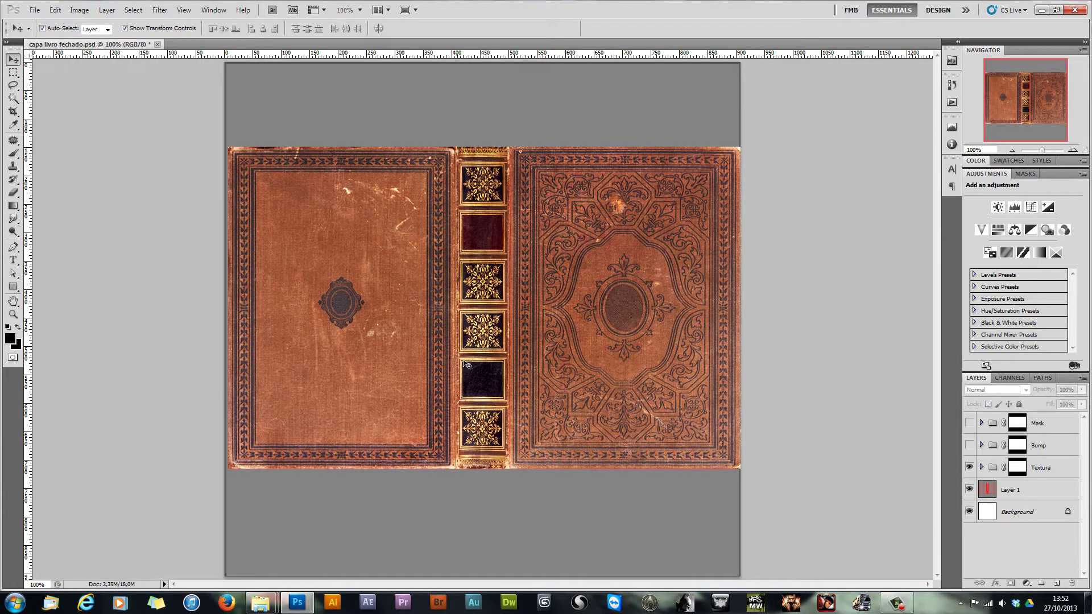
click(981, 467)
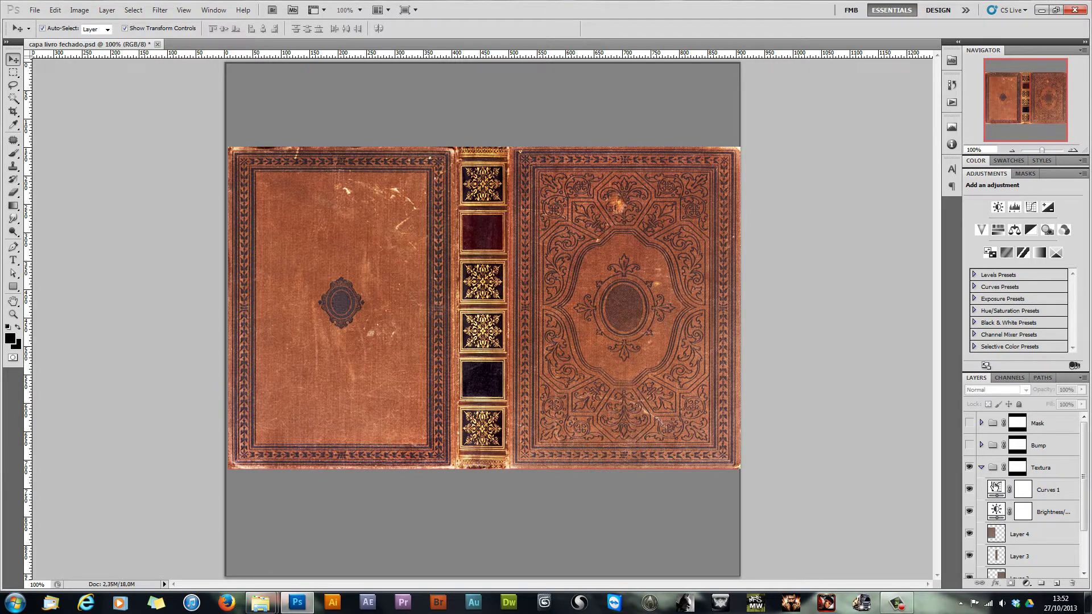
click(981, 468)
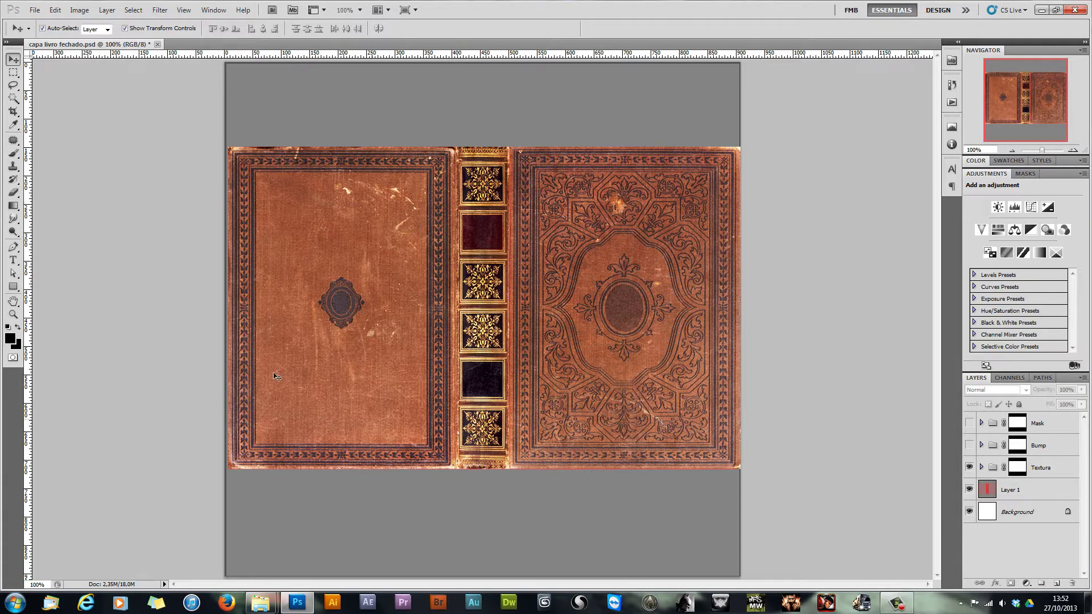
Step: Toggle the Brightness and Curves 1 adjustment layers in the Textura group off and on to compare the cover colors
click(987, 467)
click(969, 512)
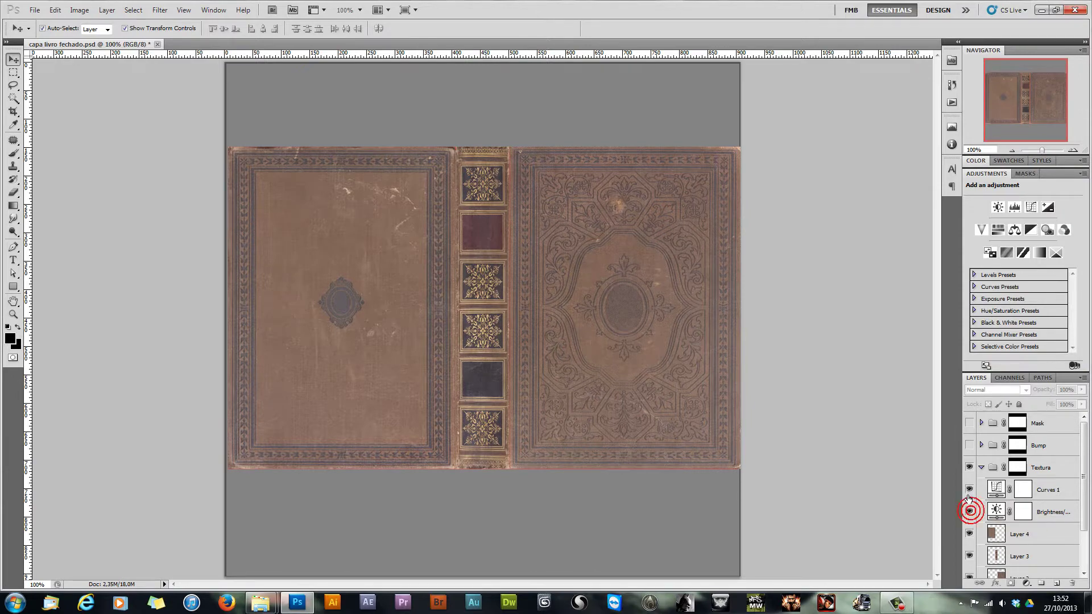
drag(970, 509, 969, 490)
click(980, 468)
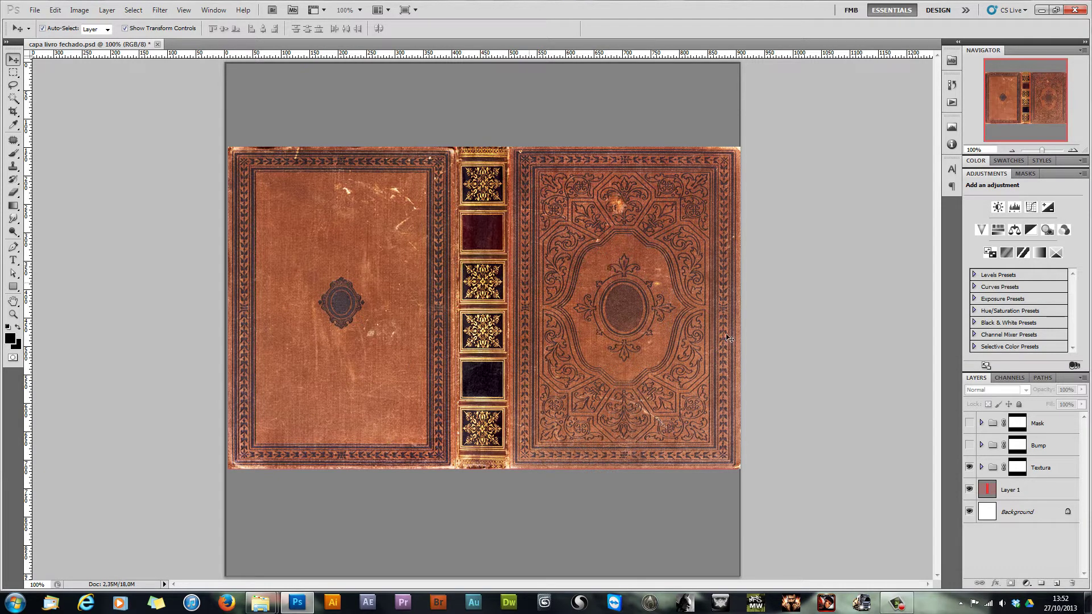
Step: Hide the Textura group, show and select the Bump group, and examine its grayscale ornament up close
click(969, 468)
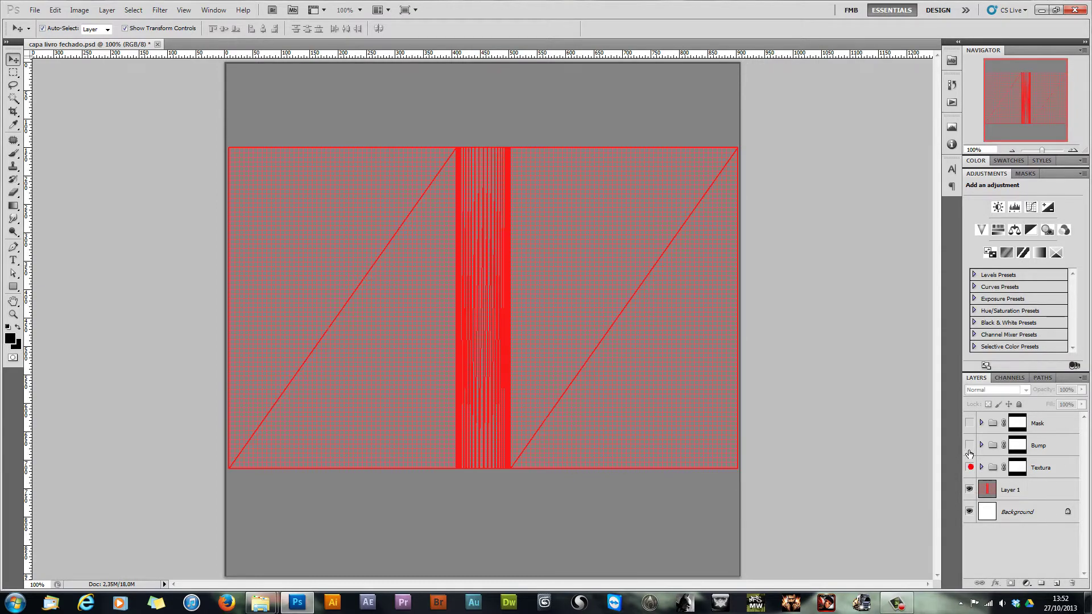
click(969, 445)
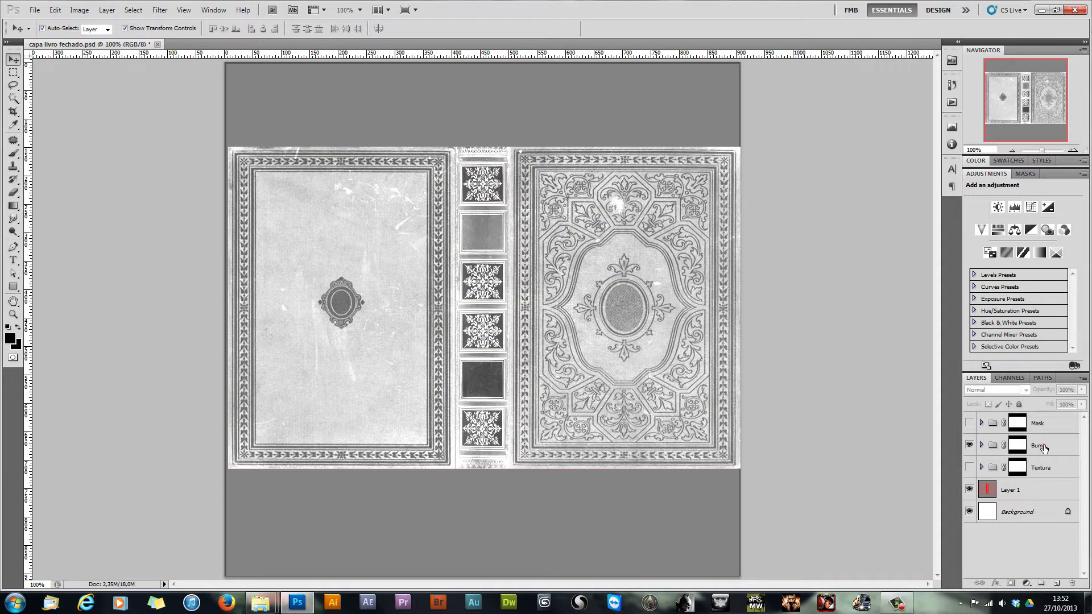
click(1044, 448)
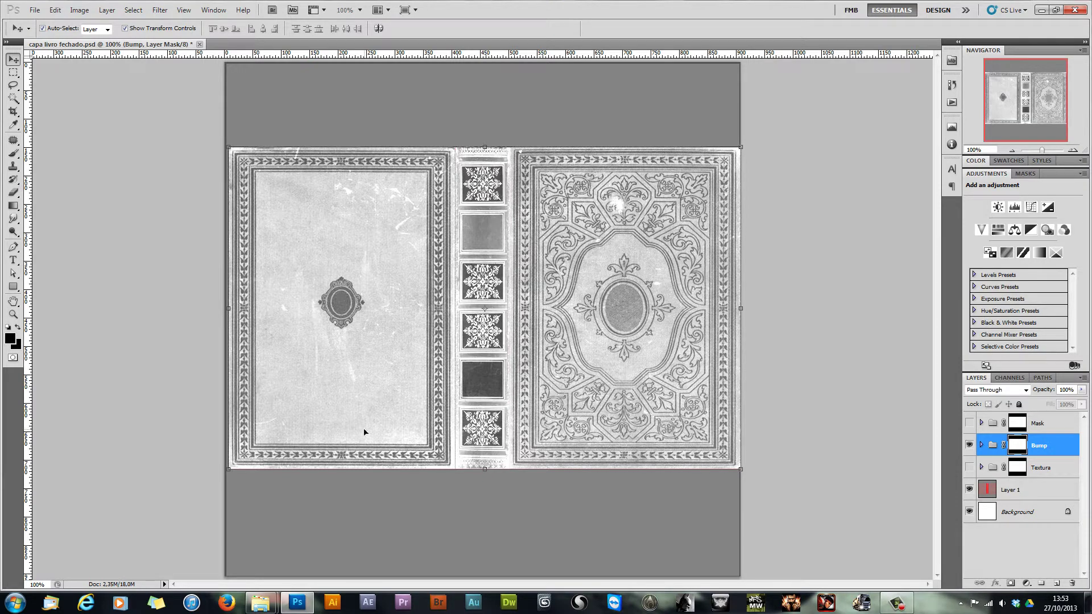
alt+scroll(647, 244, up, 5)
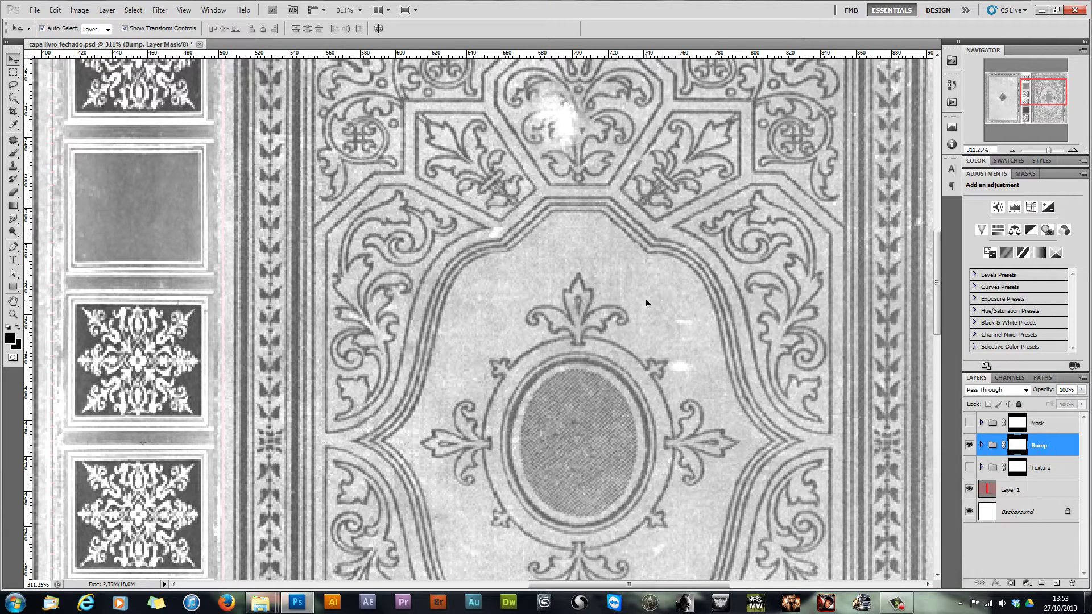
alt+scroll(643, 302, down, 5)
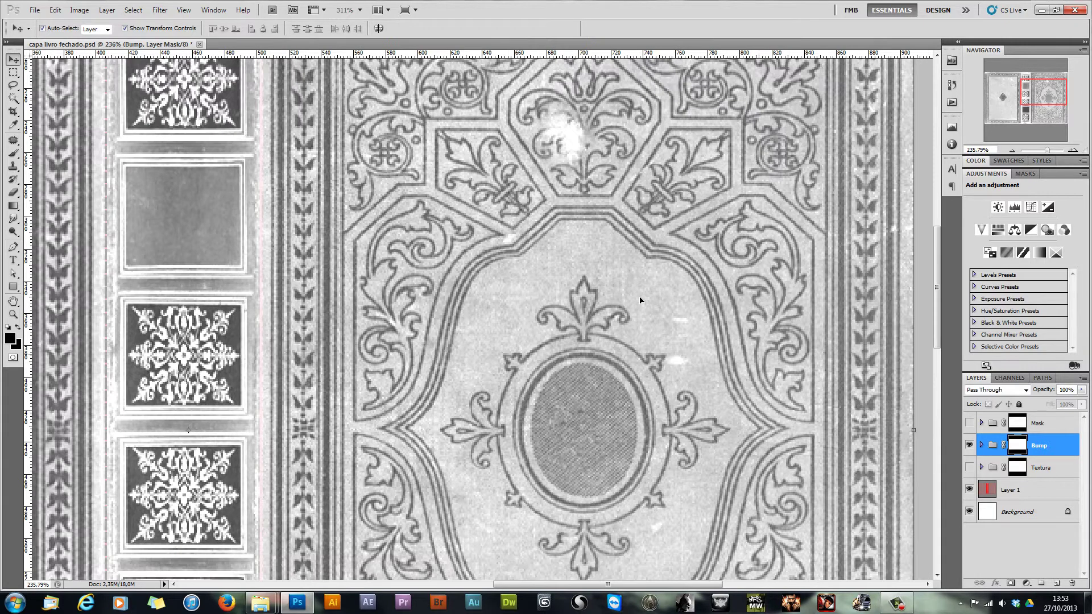
alt+scroll(641, 300, down, 2)
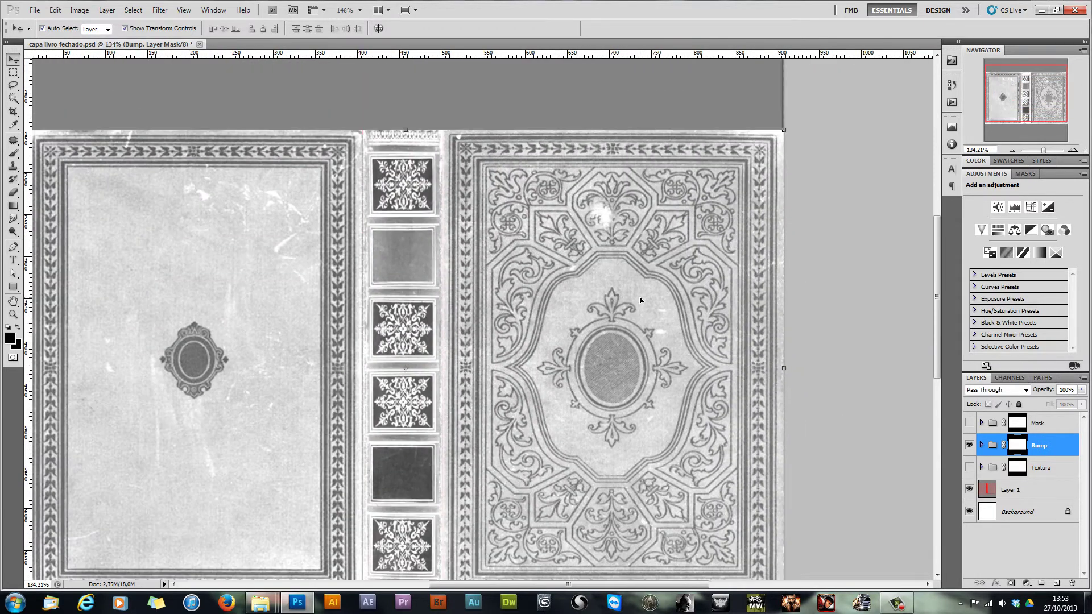
Step: Show the Mask group instead of Bump to examine it, and return to showing only the Textura group over the layout
click(969, 445)
click(969, 423)
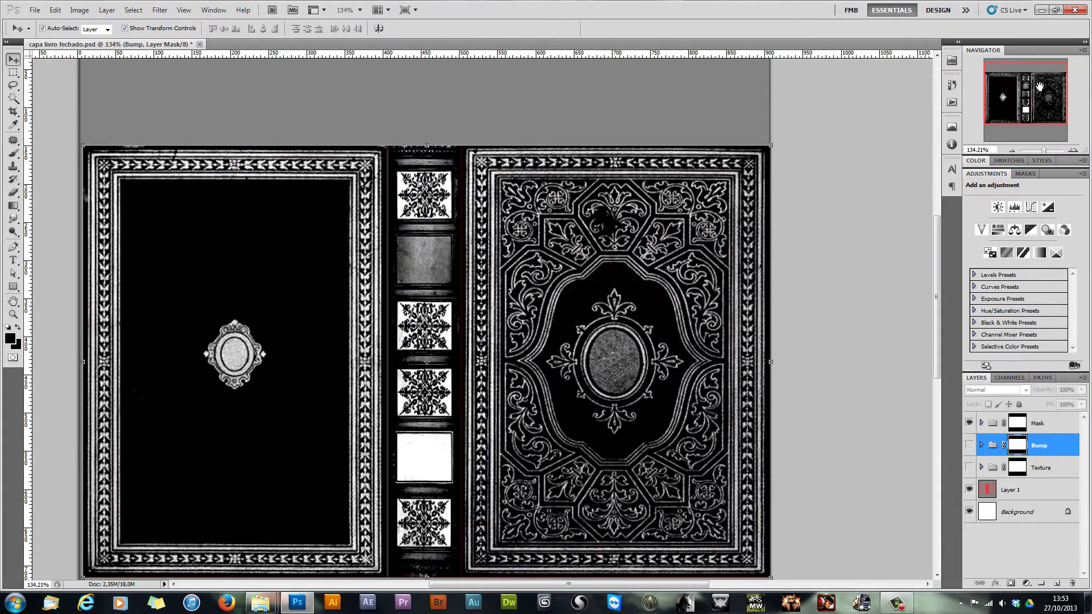
drag(1039, 85, 1032, 90)
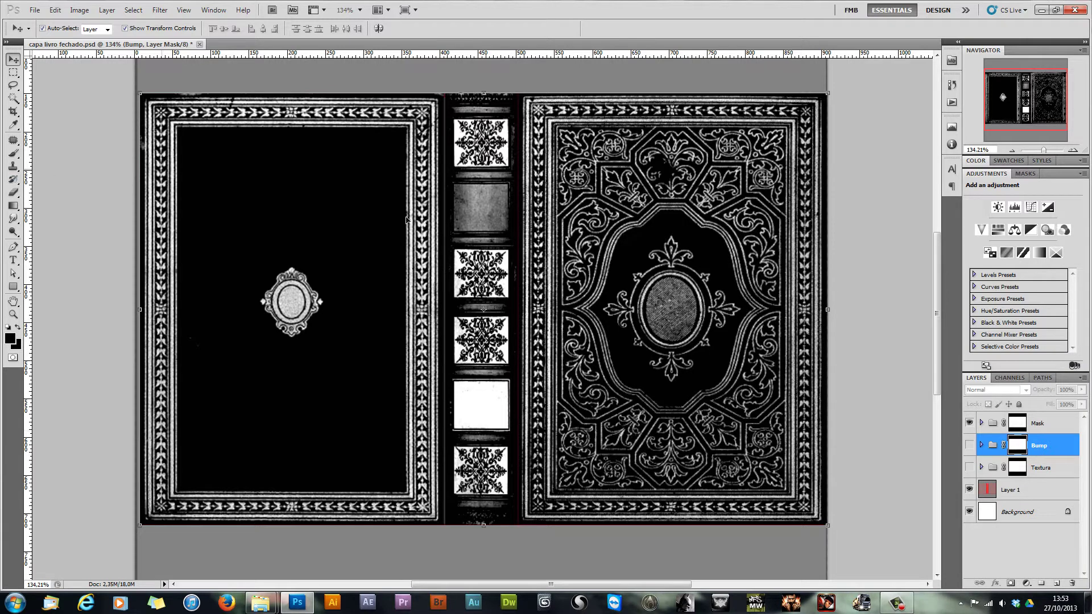
click(969, 423)
click(969, 467)
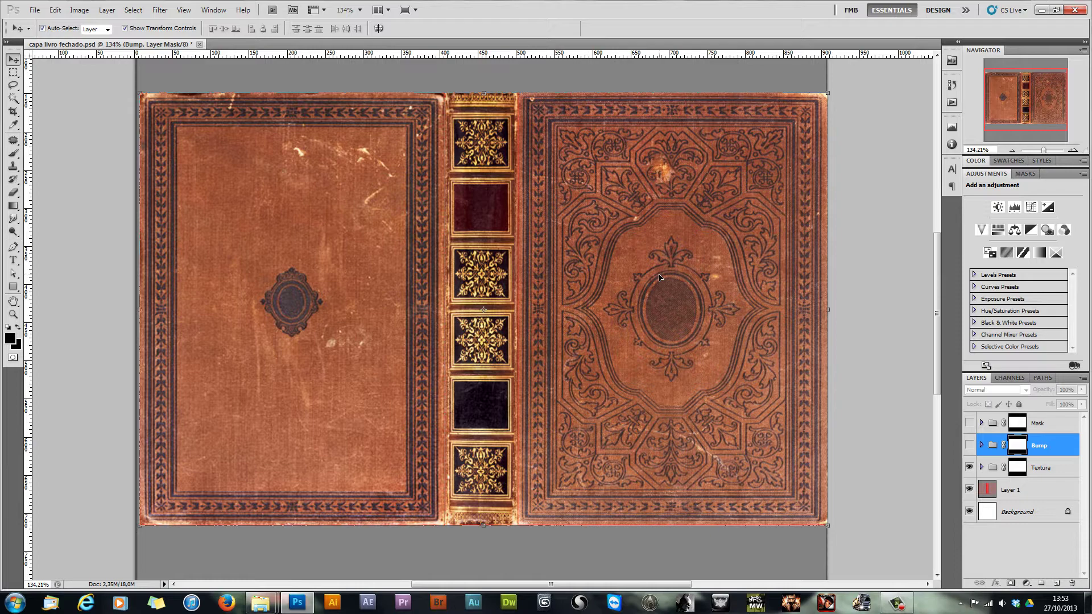
Step: Save the visible Textura artwork as the JPEG capa livro fechado in the Texturas folder, overwriting the existing file, at quality 8
click(1049, 468)
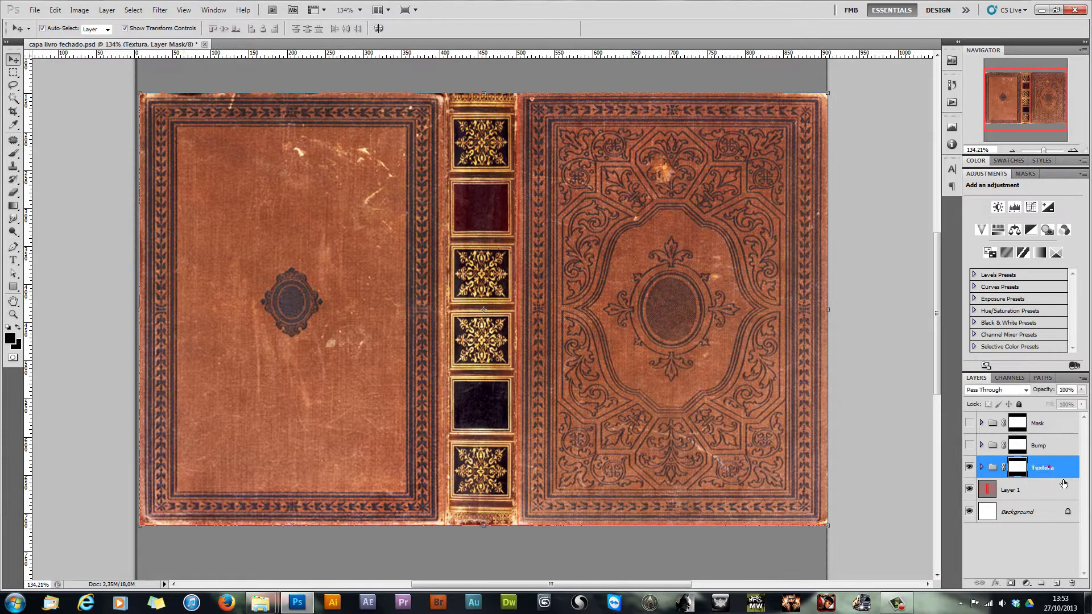
click(34, 9)
click(68, 183)
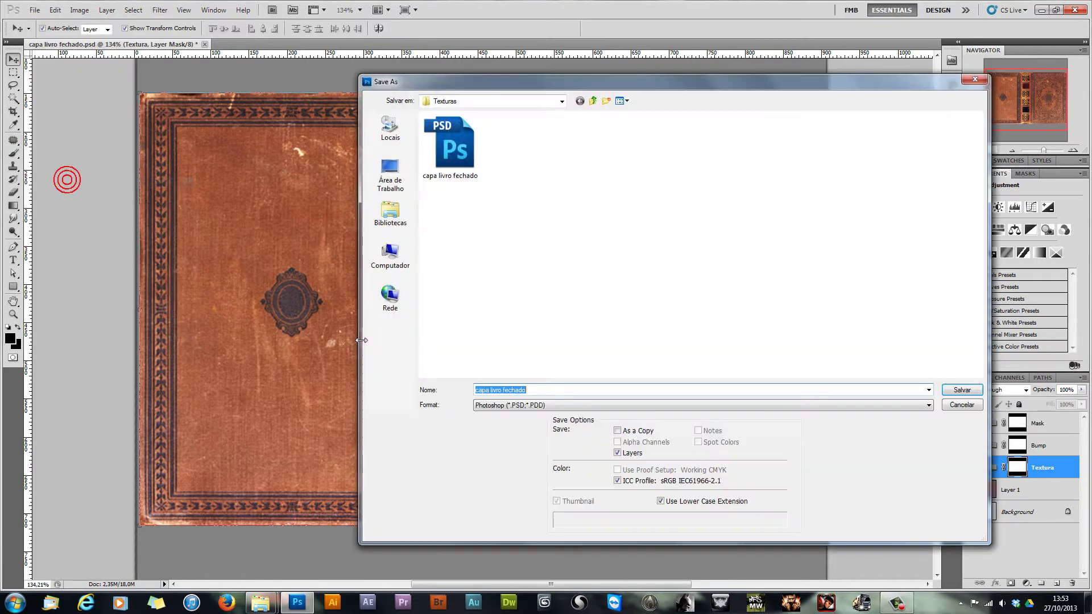
click(513, 406)
click(492, 475)
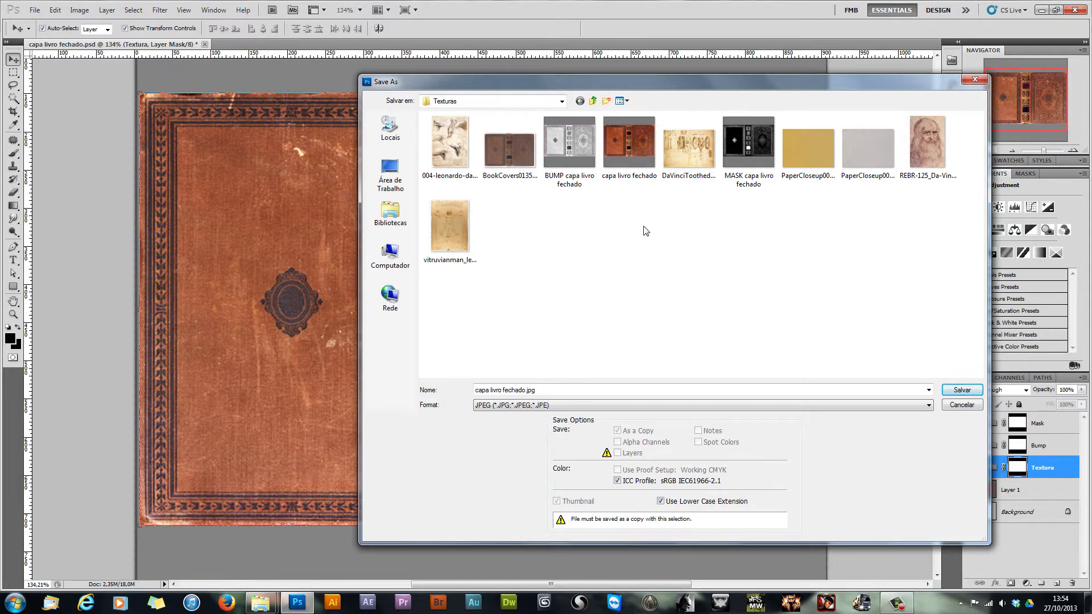
click(628, 146)
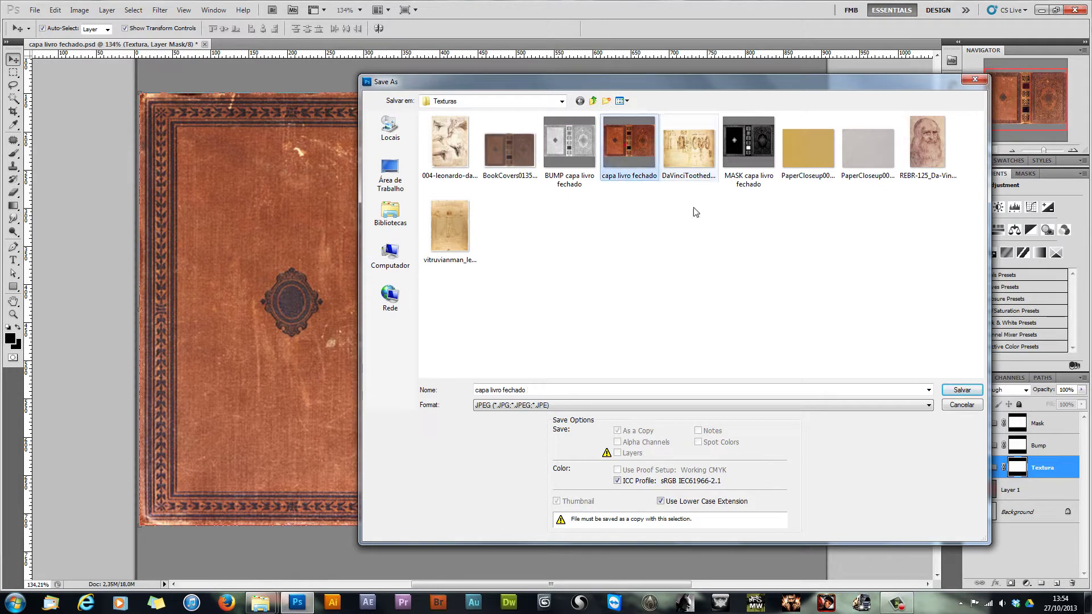
click(960, 390)
click(523, 225)
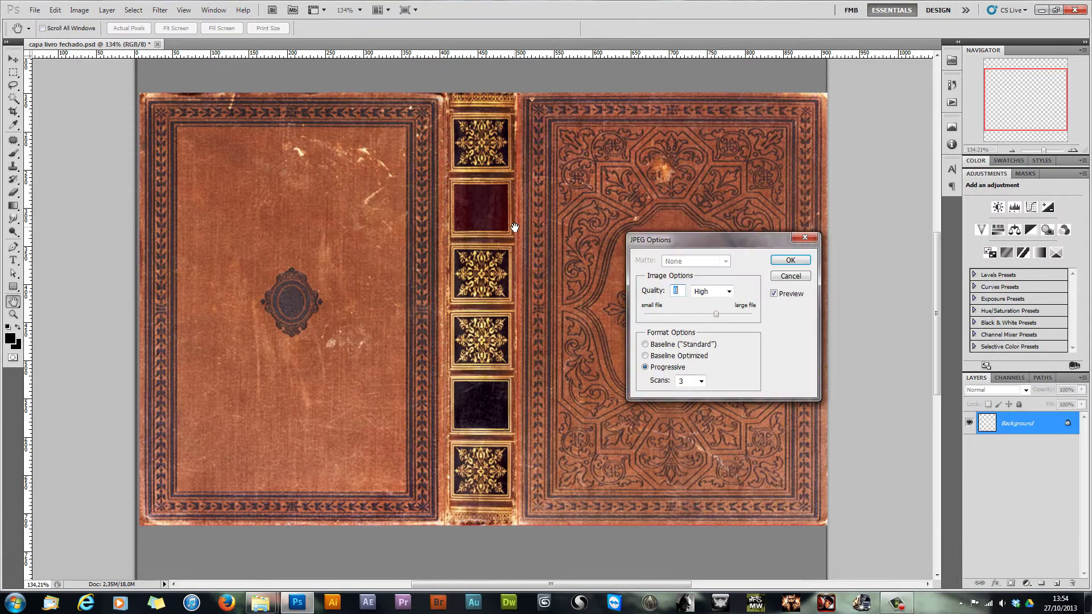
click(790, 261)
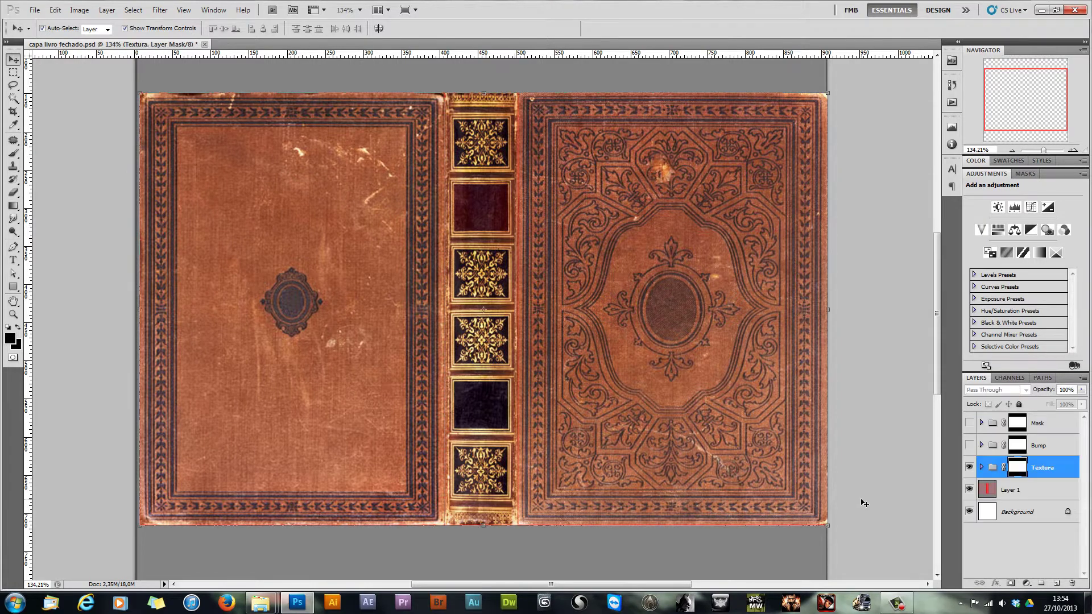
Step: Show the Bump group instead of Textura, select the Bump and Mask groups in turn, and return to showing Textura
click(970, 466)
click(969, 445)
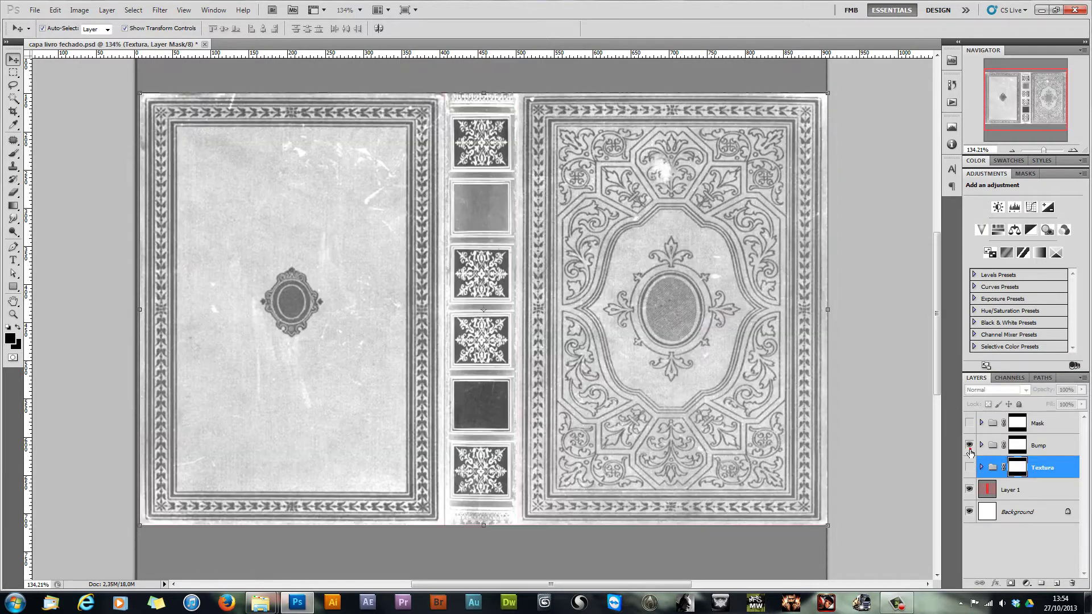
click(1033, 445)
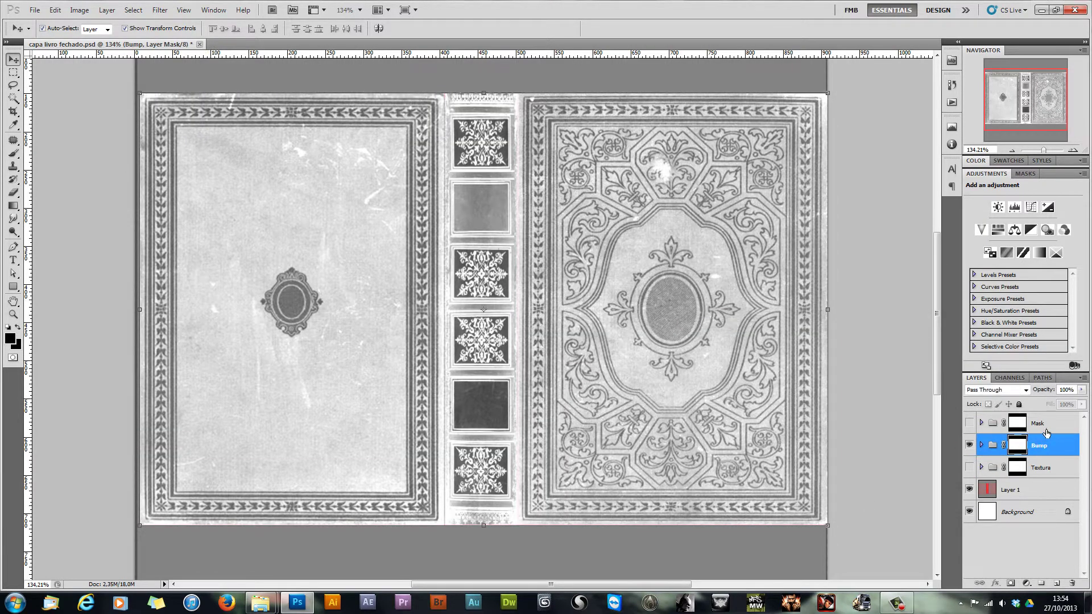
click(1041, 425)
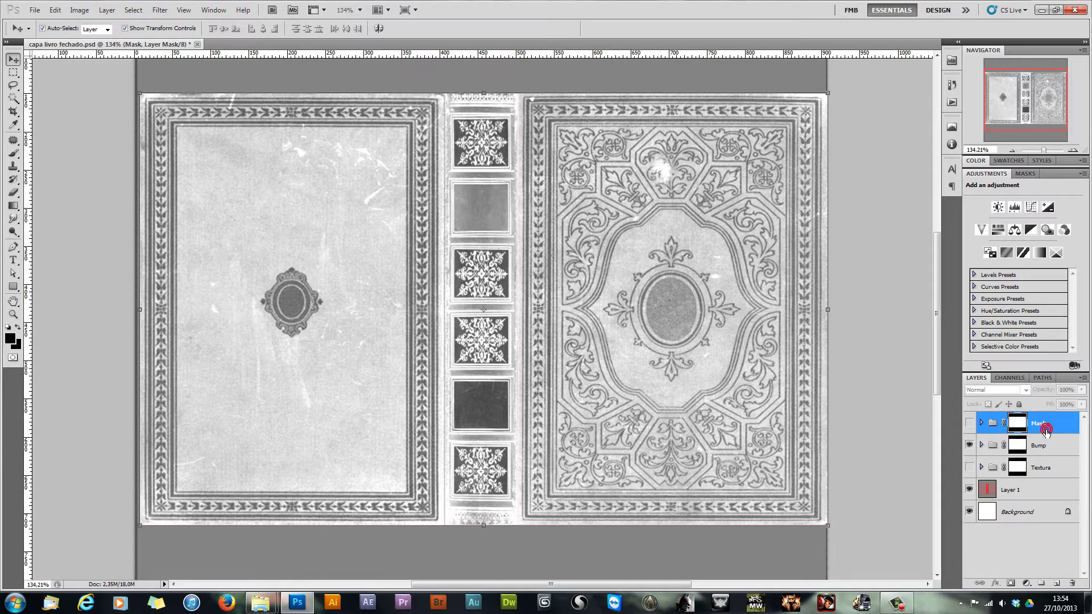
click(969, 447)
click(886, 435)
click(969, 467)
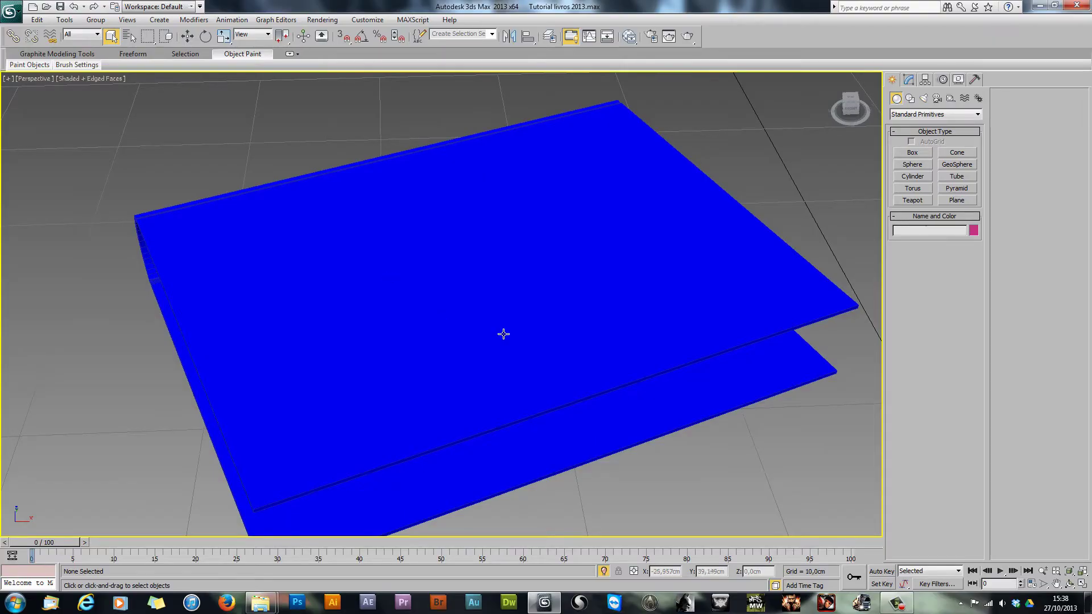
Step: Switch to 3ds Max and open the Slate Material Editor maximized, with an empty area of the Capa view in sight
alt+middle_drag(360, 349, 387, 350)
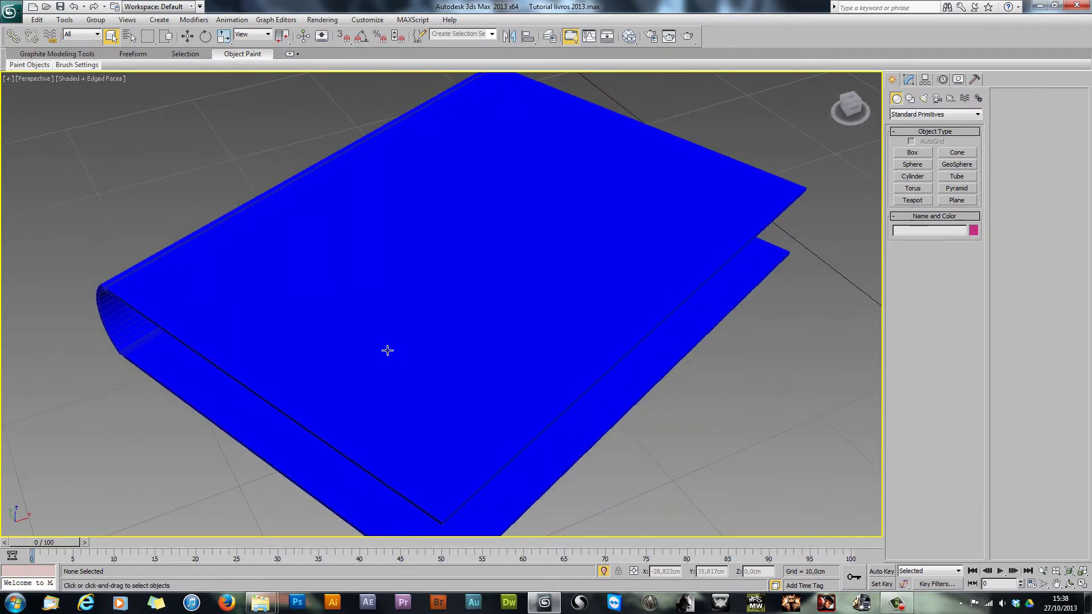
key(m)
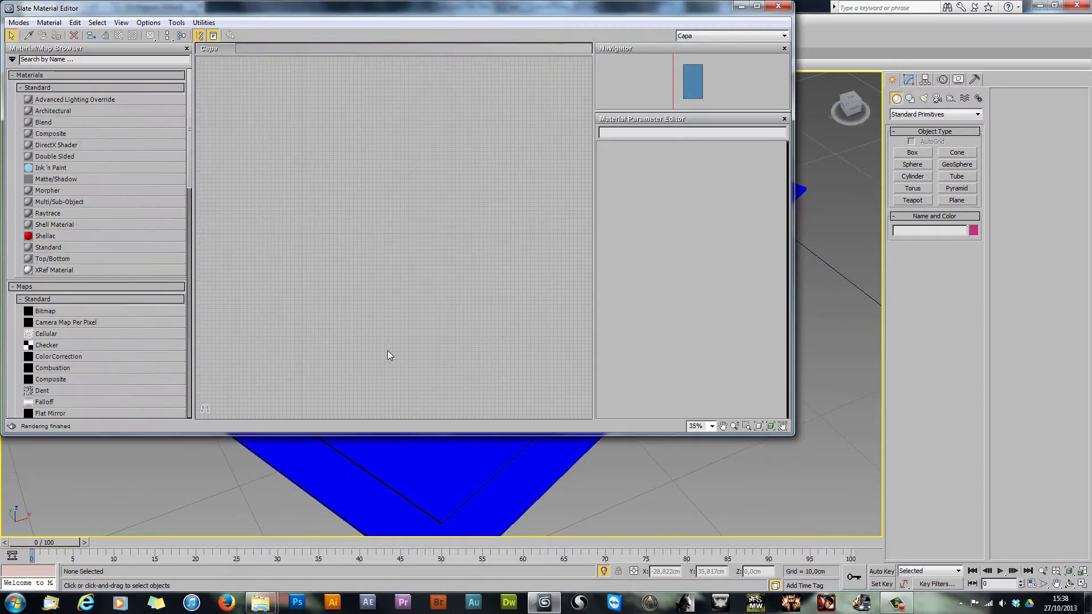
click(779, 7)
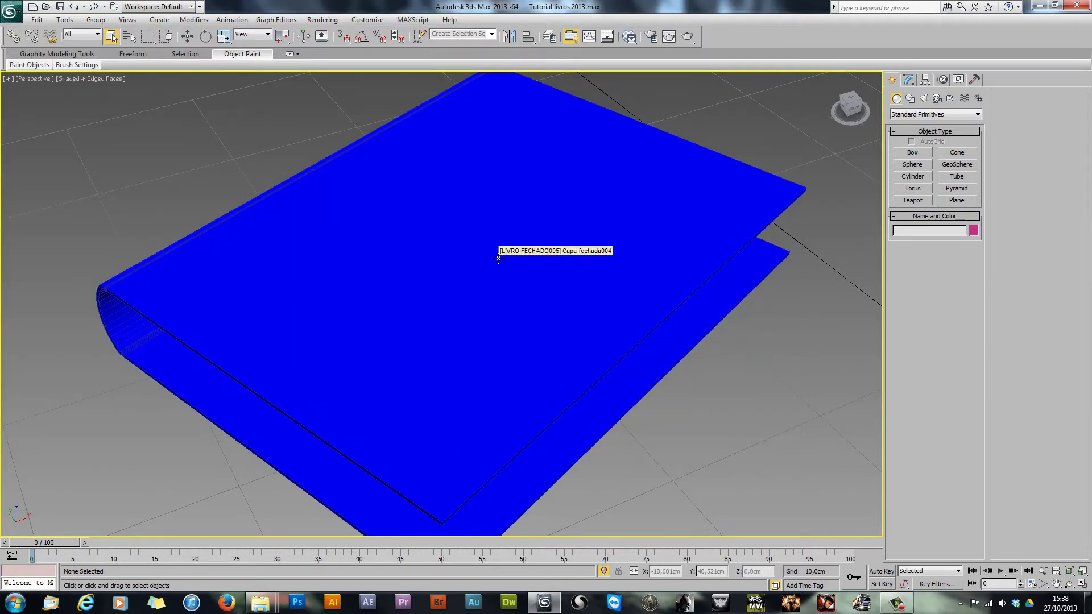
key(m)
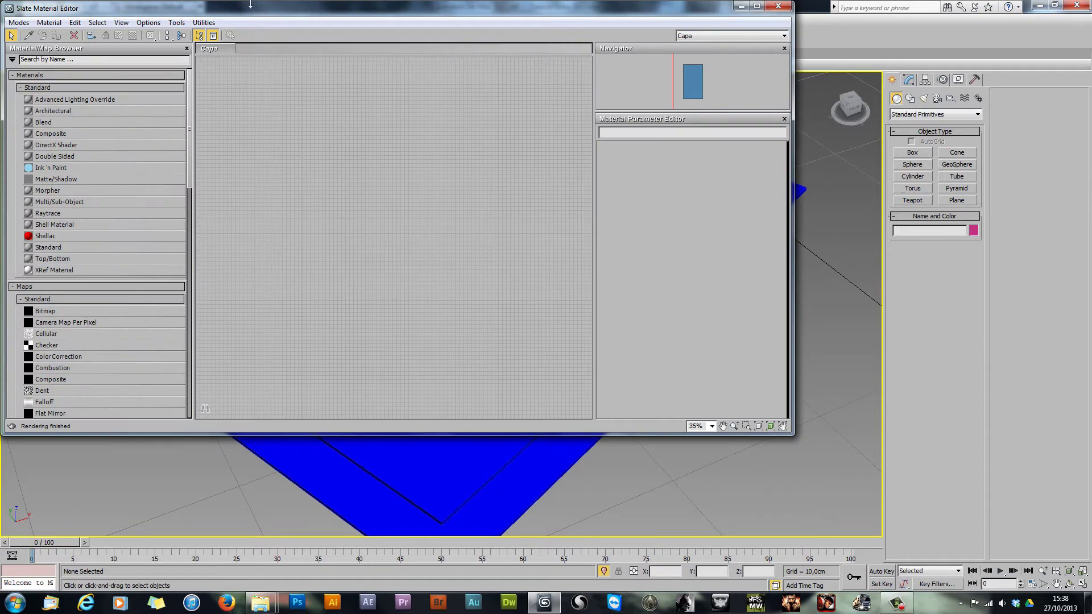
drag(253, 1, 367, 56)
double_click(349, 63)
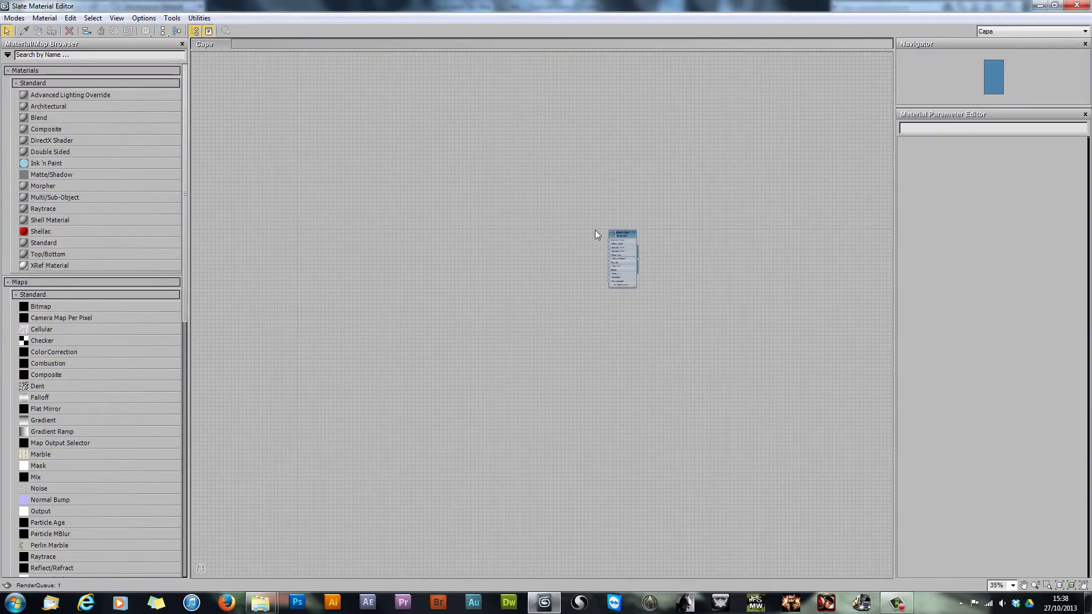
middle_drag(515, 216, 643, 244)
scroll(477, 270, up, 3)
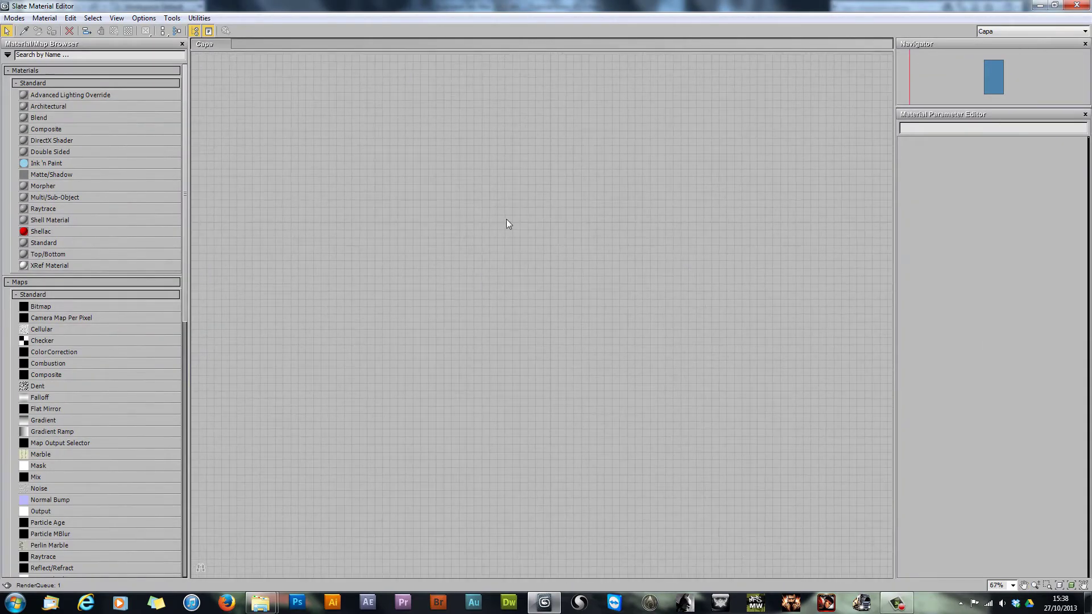
middle_drag(507, 223, 472, 119)
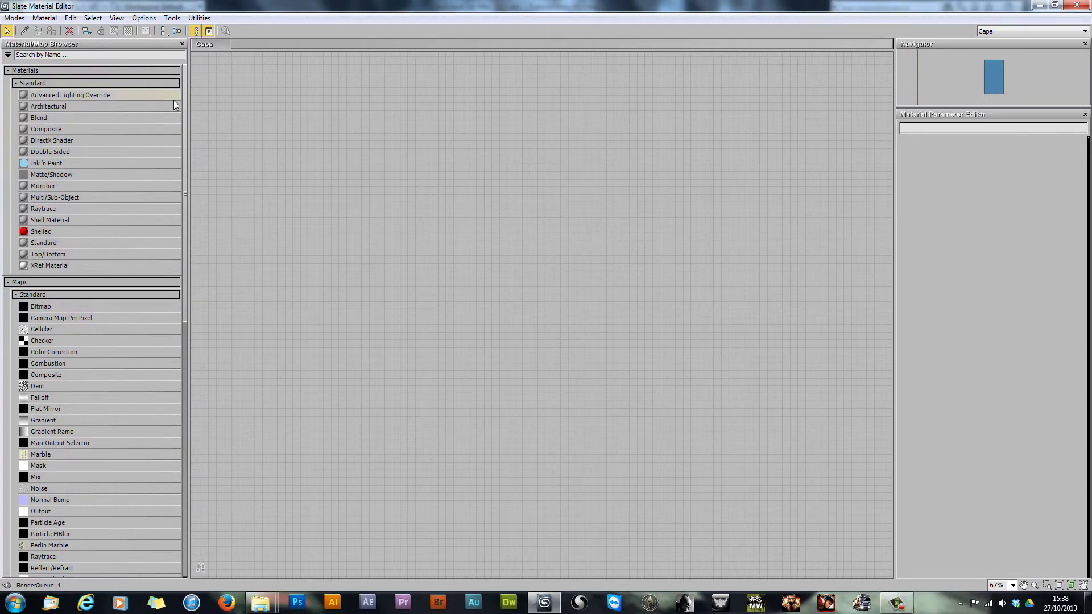
Step: Uncover the viewport to examine the closed book cover from a low angle, and return to the maximized material editor
drag(449, 7, 630, 3)
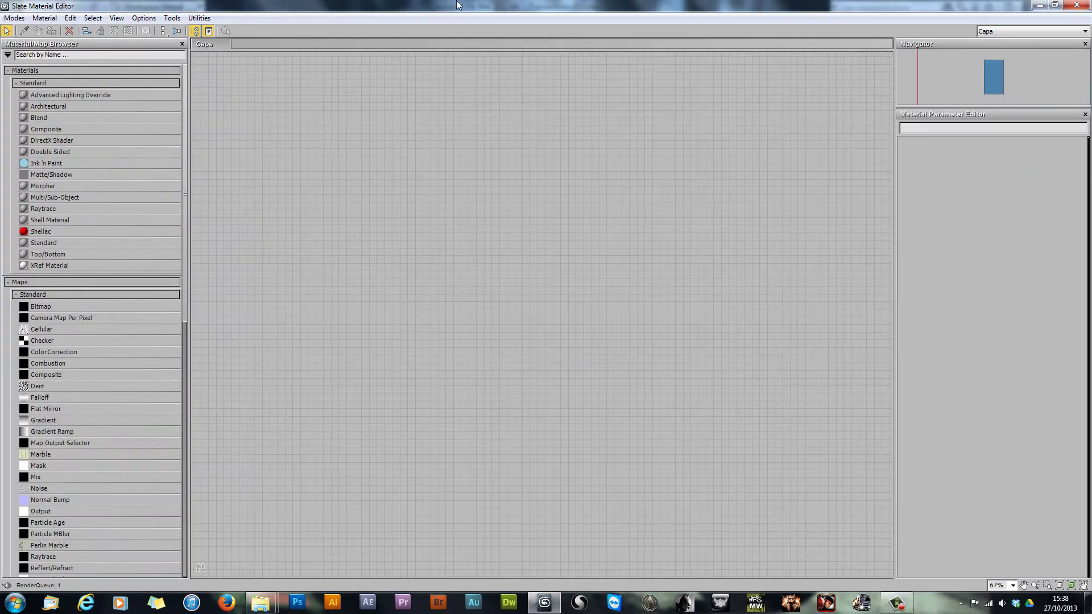
drag(459, 5, 528, 16)
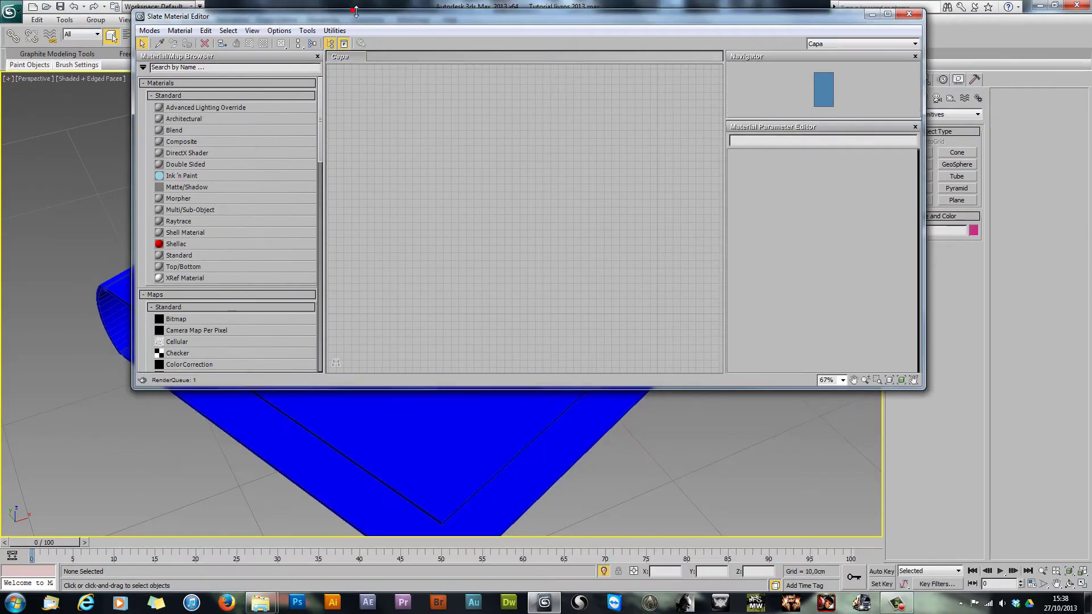
double_click(413, 17)
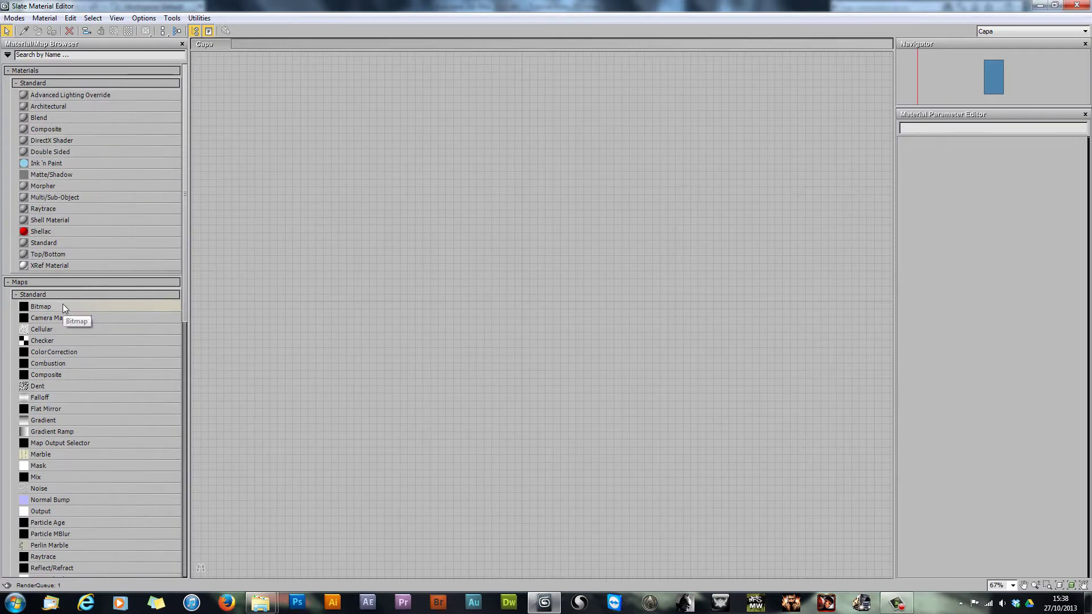
drag(664, 3, 419, 435)
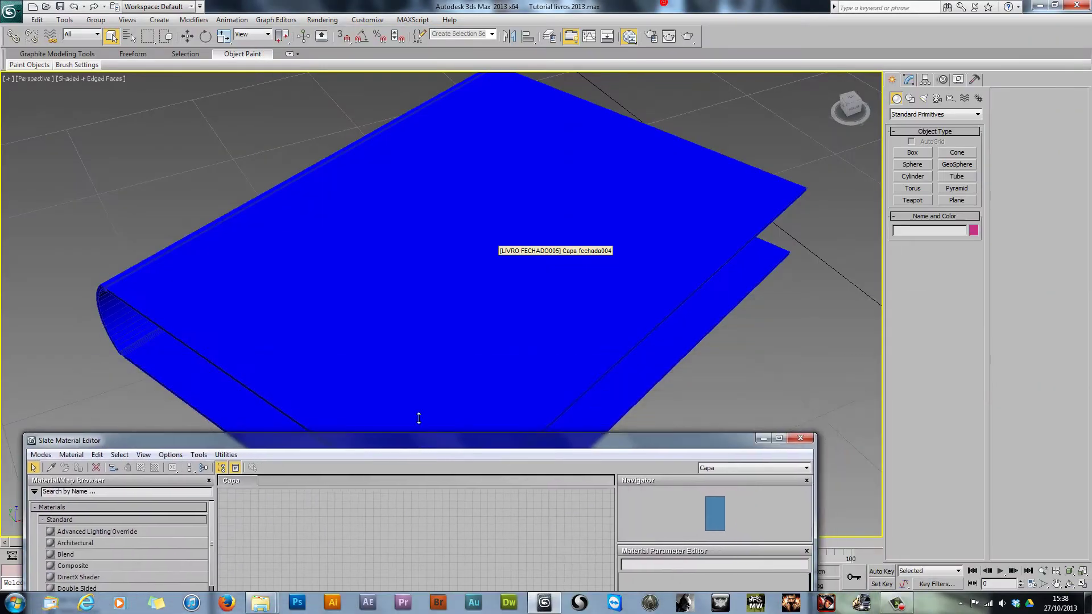
middle_drag(597, 257, 552, 254)
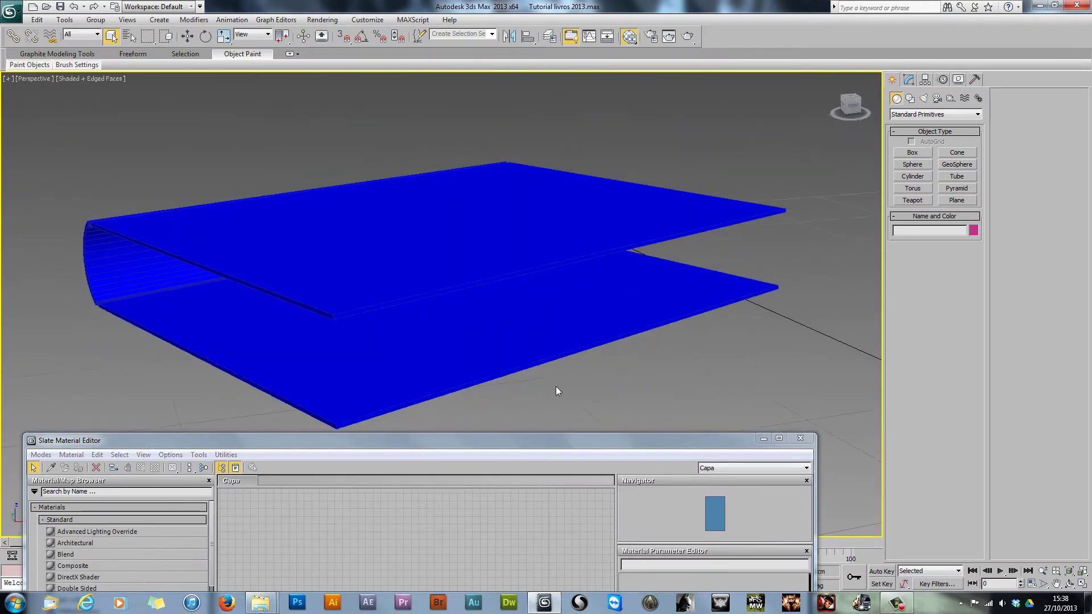
double_click(517, 441)
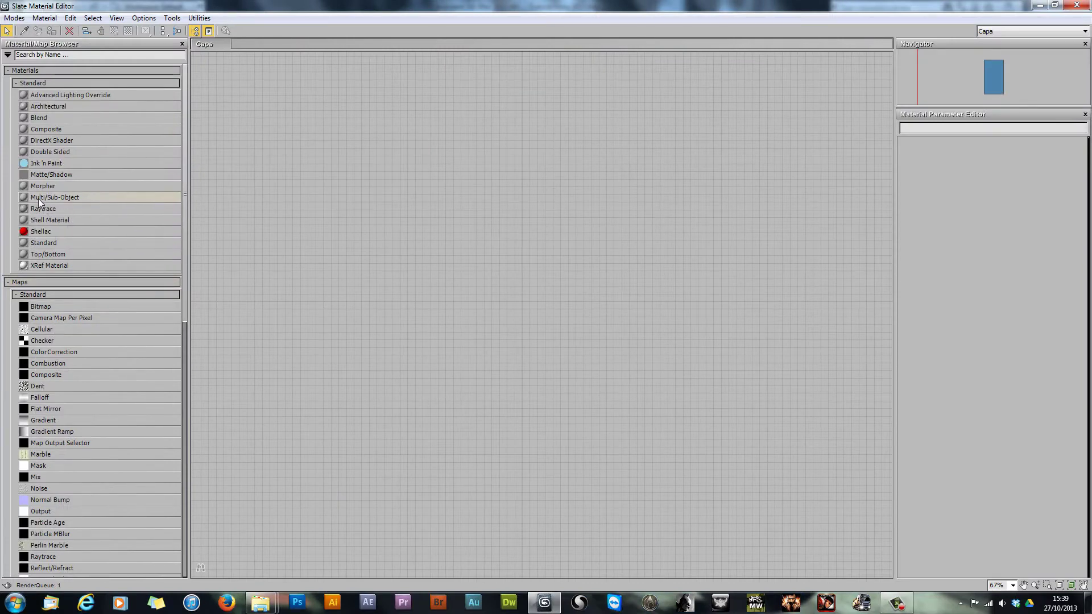
Step: Add a Multi/Sub-Object material to the Capa view and open its parameters
drag(30, 197, 664, 198)
scroll(664, 198, up, 5)
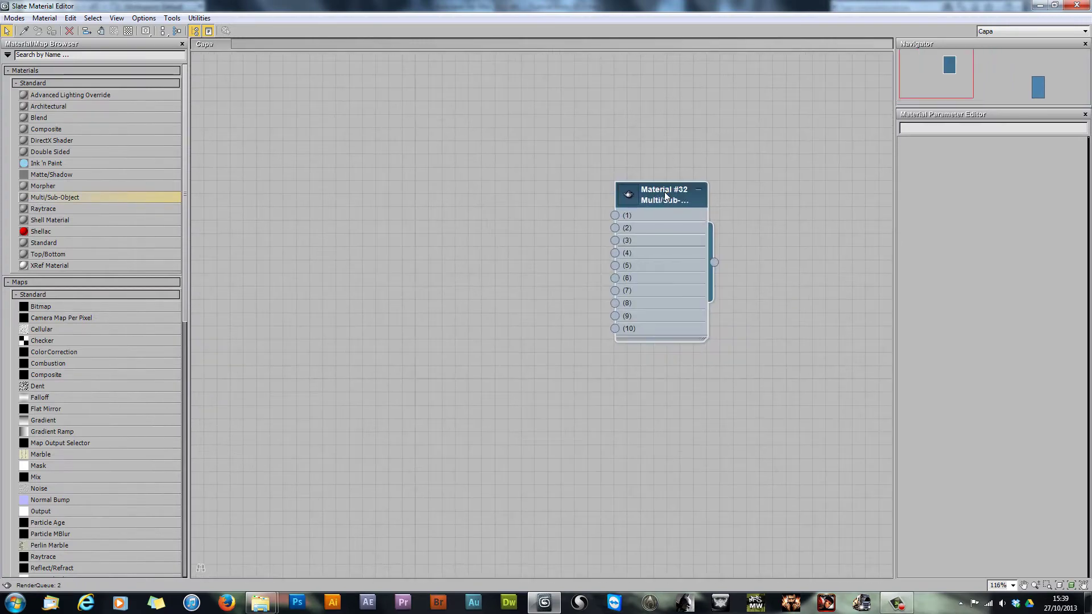
double_click(665, 195)
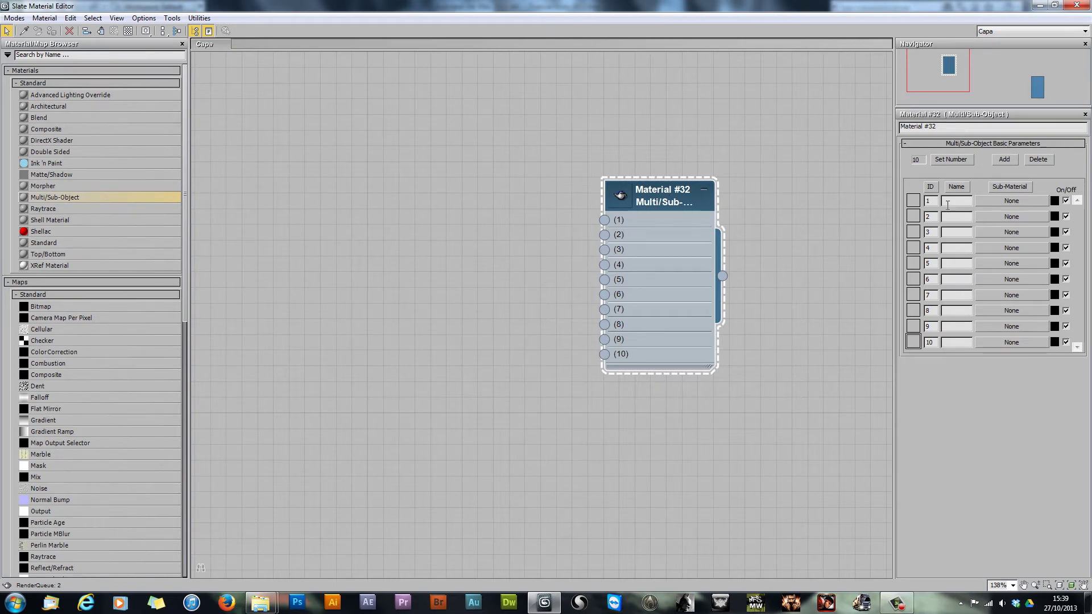
Step: Select the closed book cover in the viewport, examine its outer and inner faces, and return to the maximized material editor
double_click(675, 5)
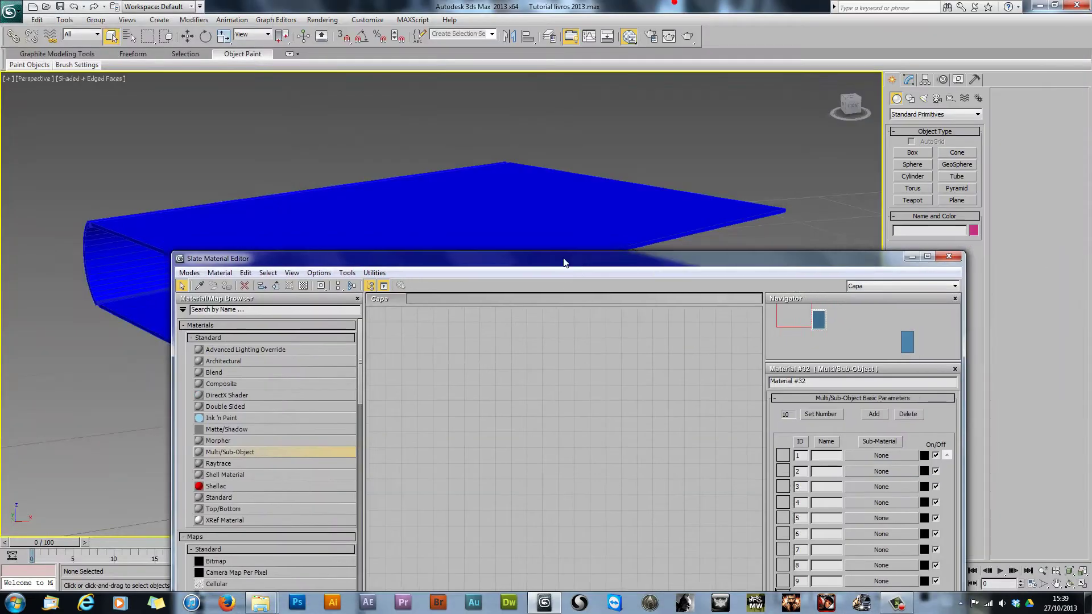
click(585, 203)
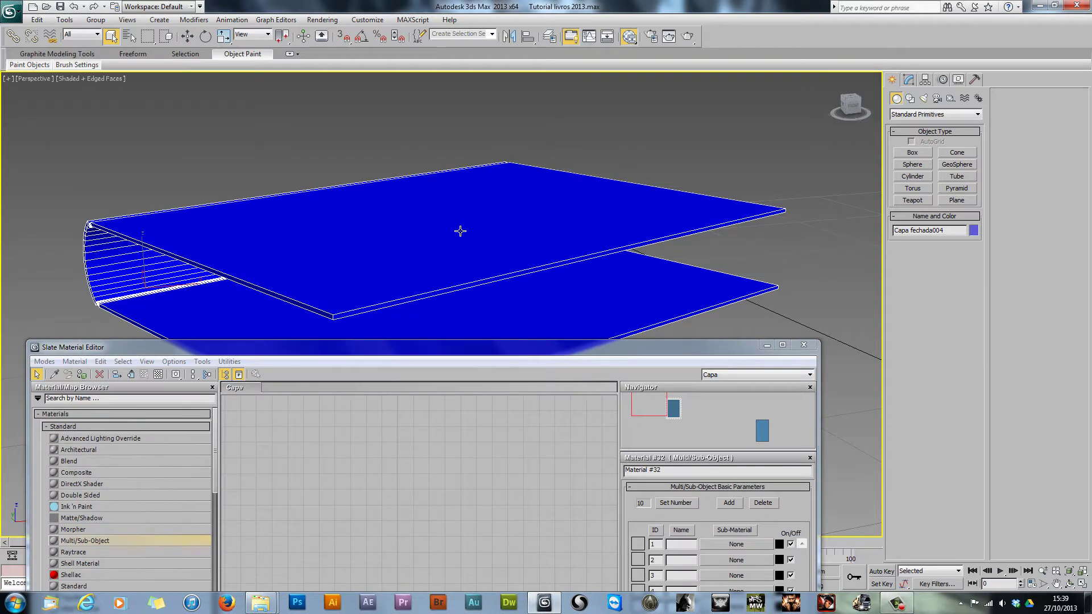
alt+middle_drag(460, 231, 571, 233)
middle_drag(478, 257, 536, 216)
alt+middle_drag(439, 212, 422, 236)
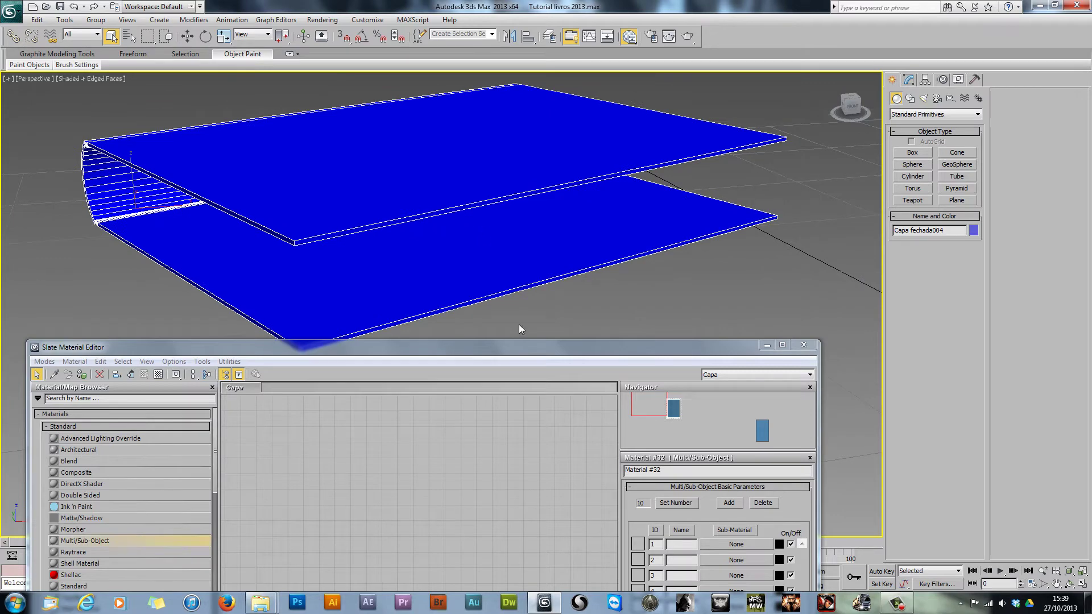
double_click(483, 346)
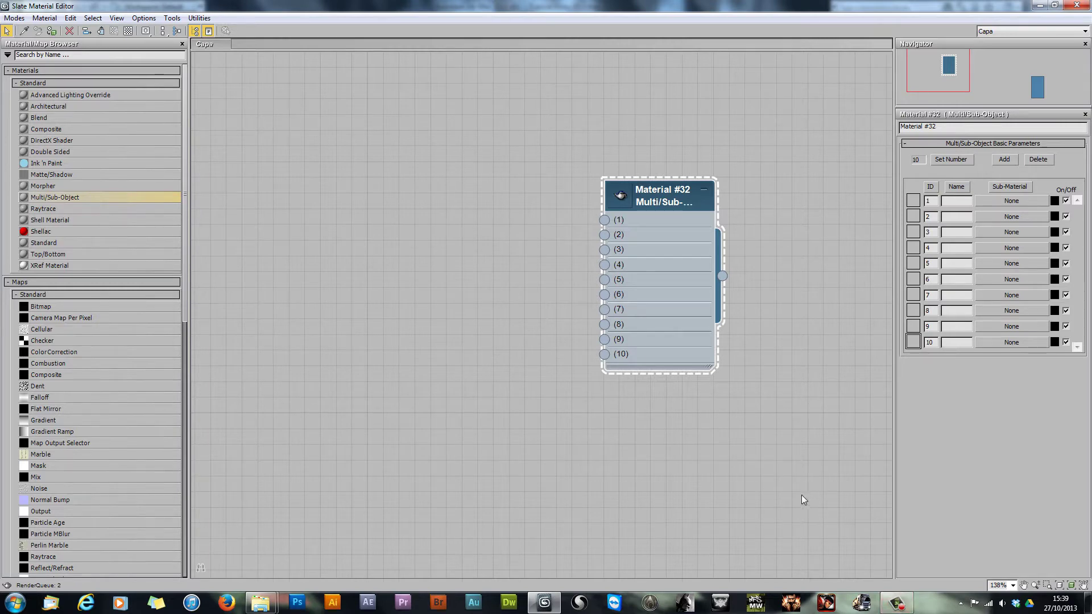
click(960, 604)
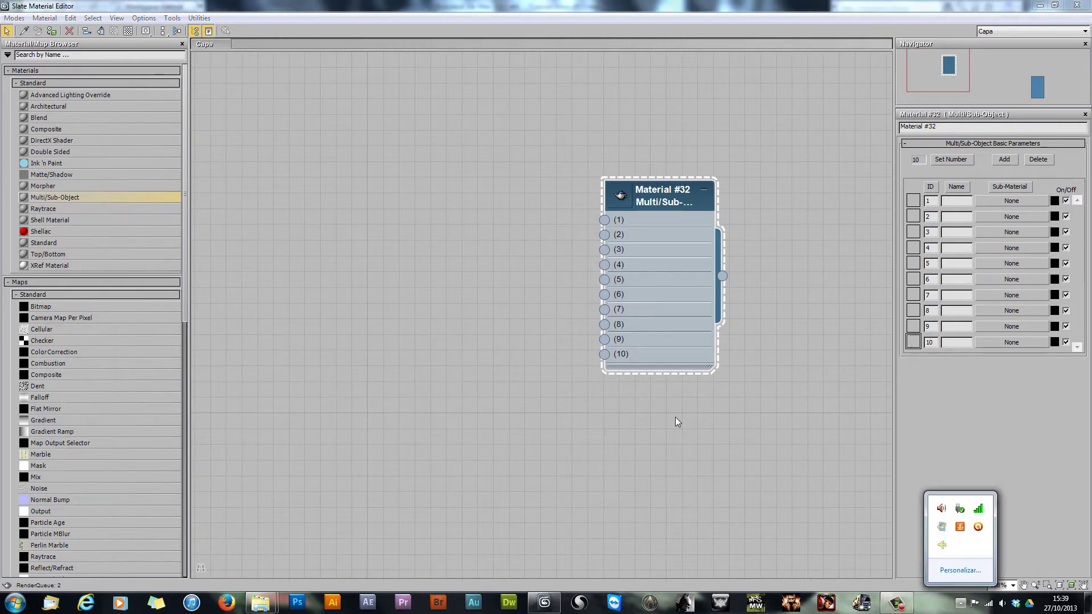
click(671, 199)
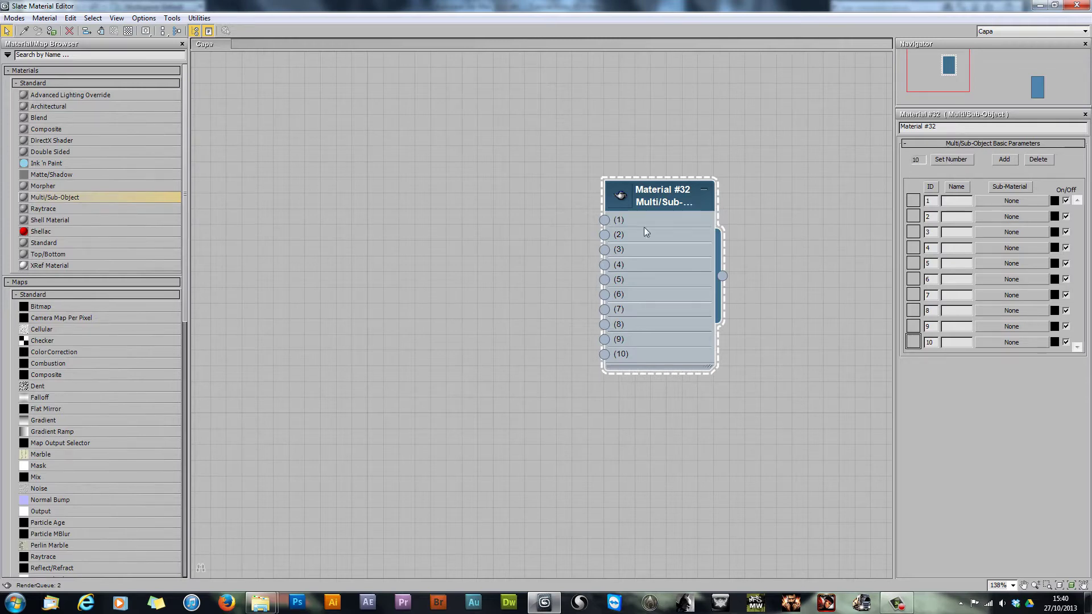
Step: Set the Multi/Sub-Object material's number of materials to 2 and move its node aside to free space for its inputs
drag(624, 208, 640, 177)
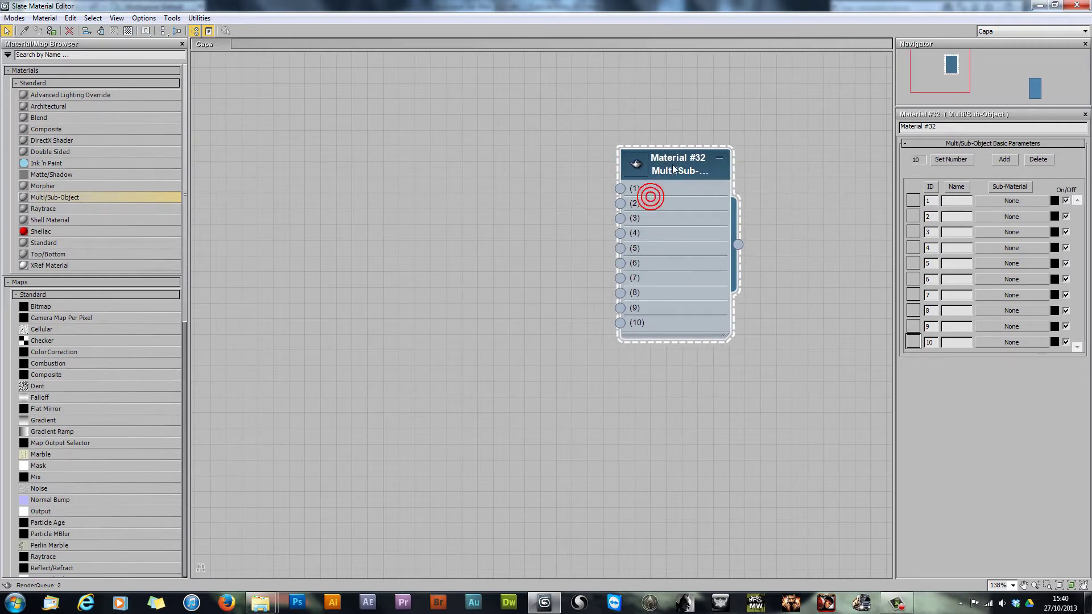
click(949, 159)
text(2)
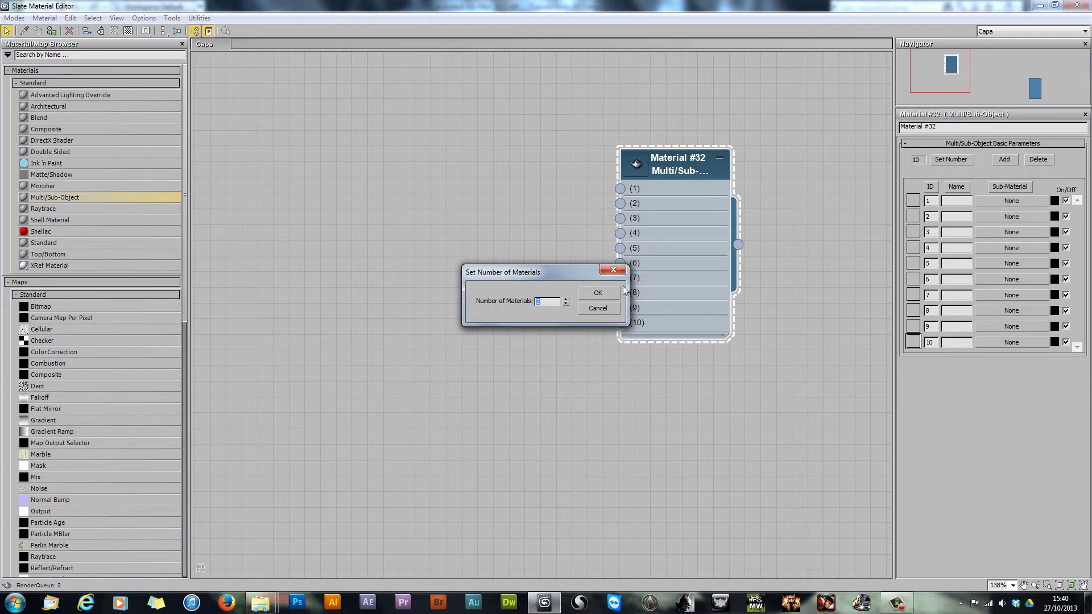
click(609, 292)
drag(646, 169, 725, 185)
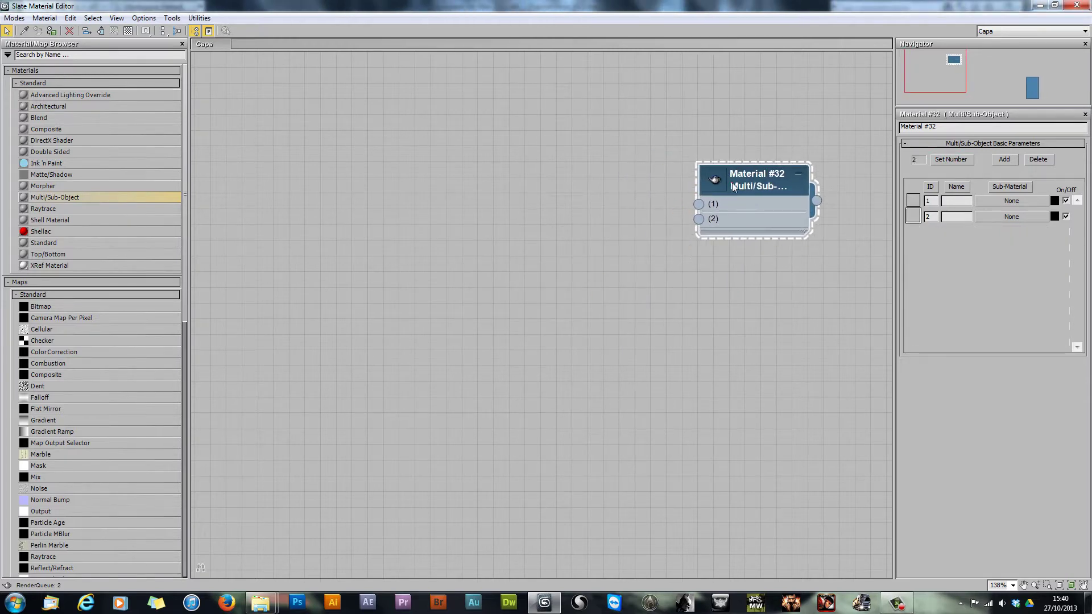
Step: Name the Multi/Sub-Object material Capa de livro
click(950, 127)
text(Capa de livro)
key(Return)
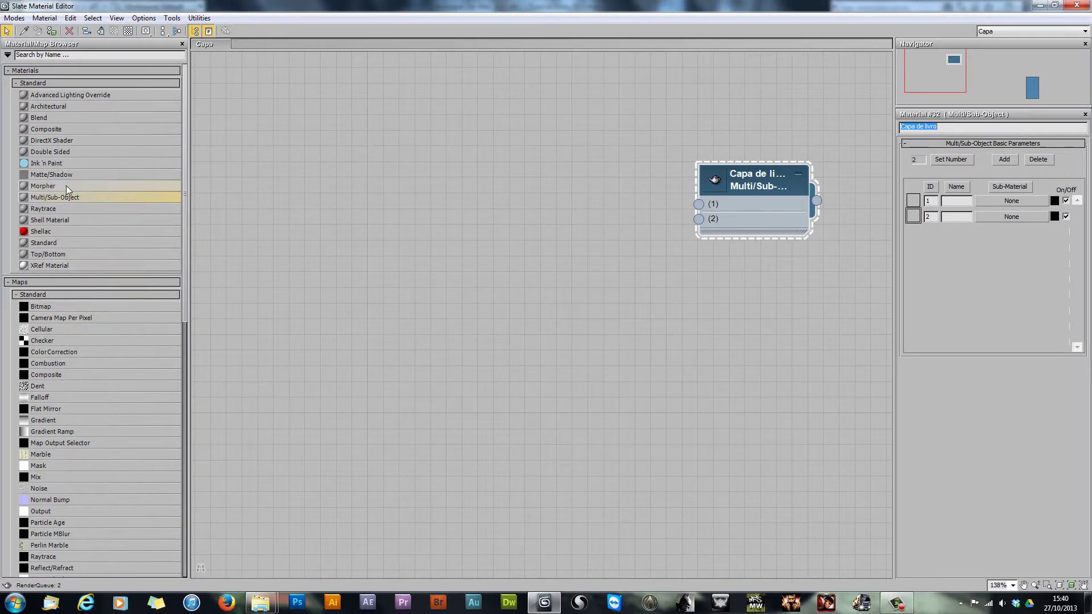
Step: Deselect the closed book cover and make a test render of the perspective view
drag(475, 7, 438, 135)
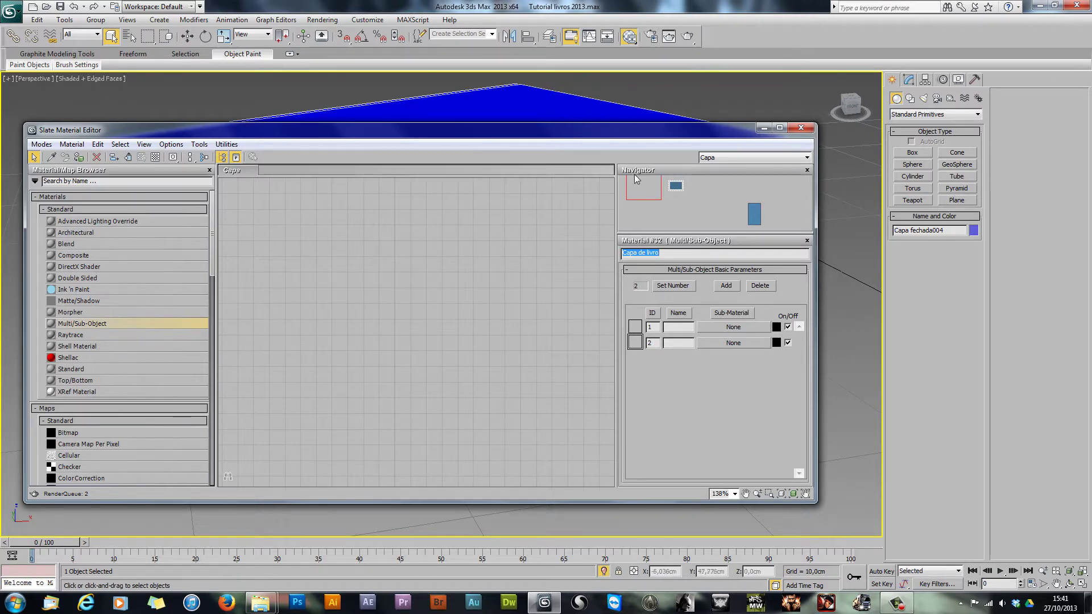
click(663, 93)
key(shift+q)
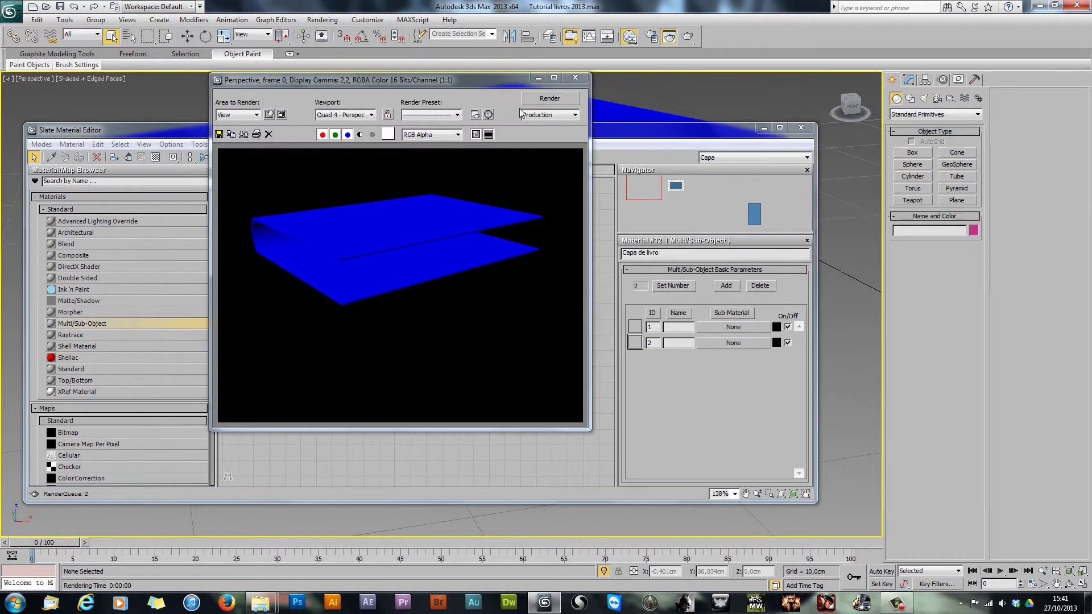
click(572, 79)
Step: Assign NVIDIA mental ray as the production renderer in the render setup
key(F10)
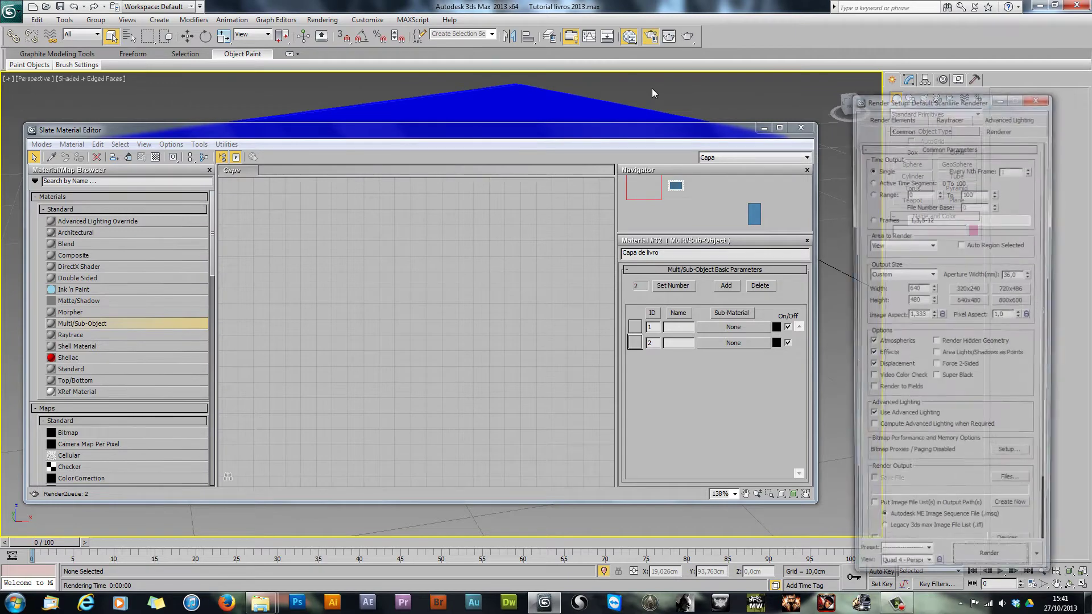
drag(876, 101, 514, 69)
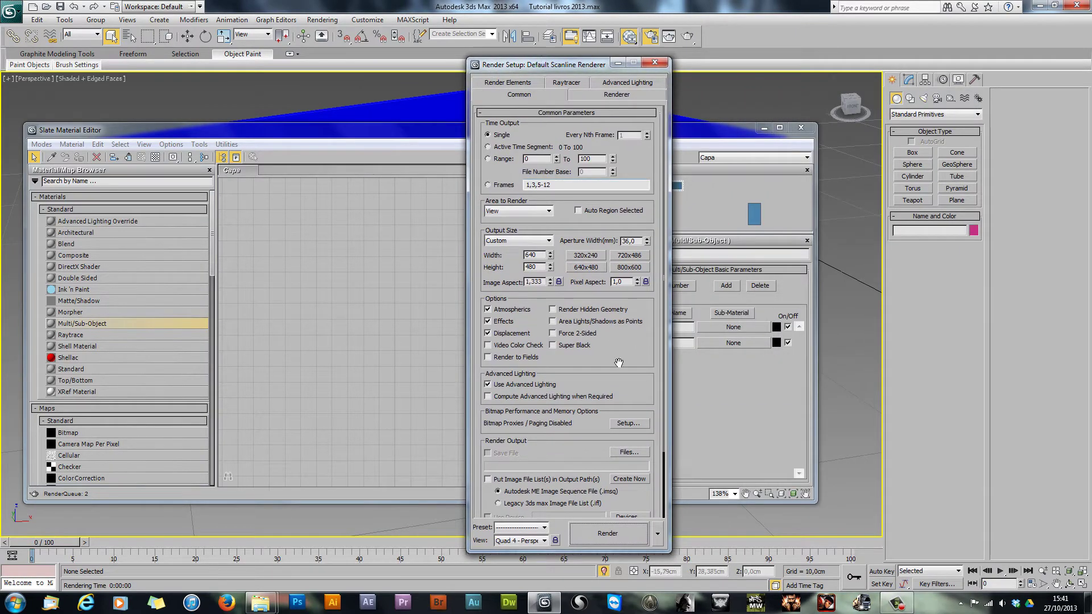
drag(563, 72, 633, 50)
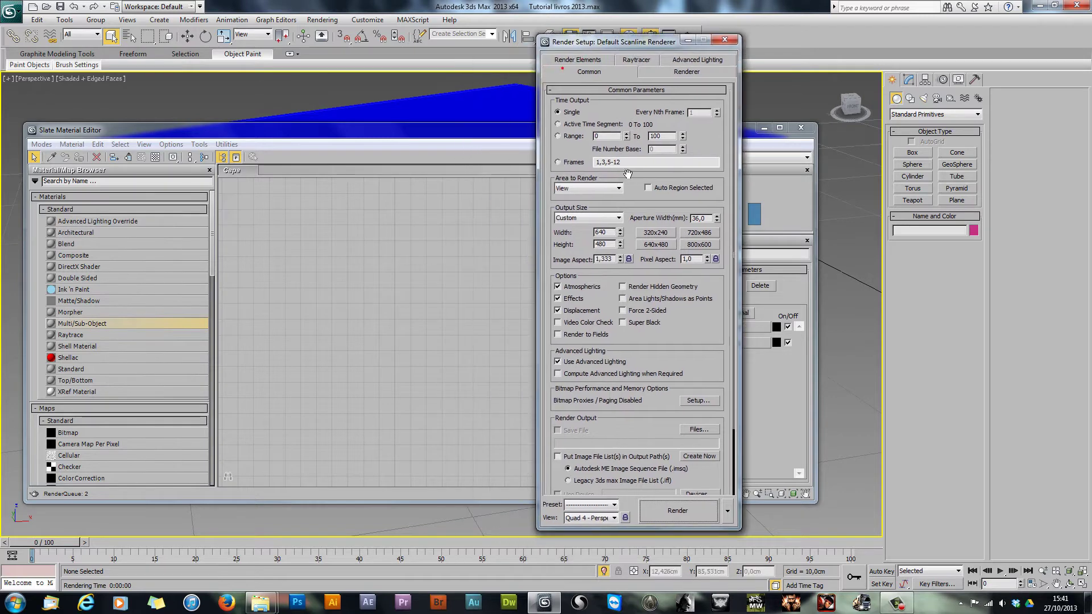
scroll(684, 465, down, 5)
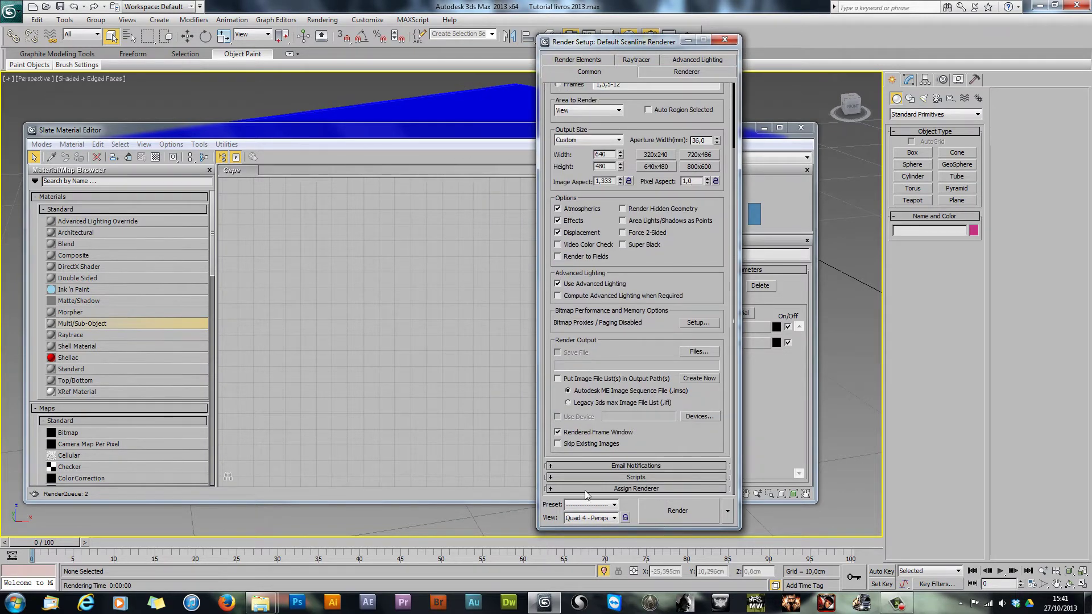
click(635, 489)
click(701, 440)
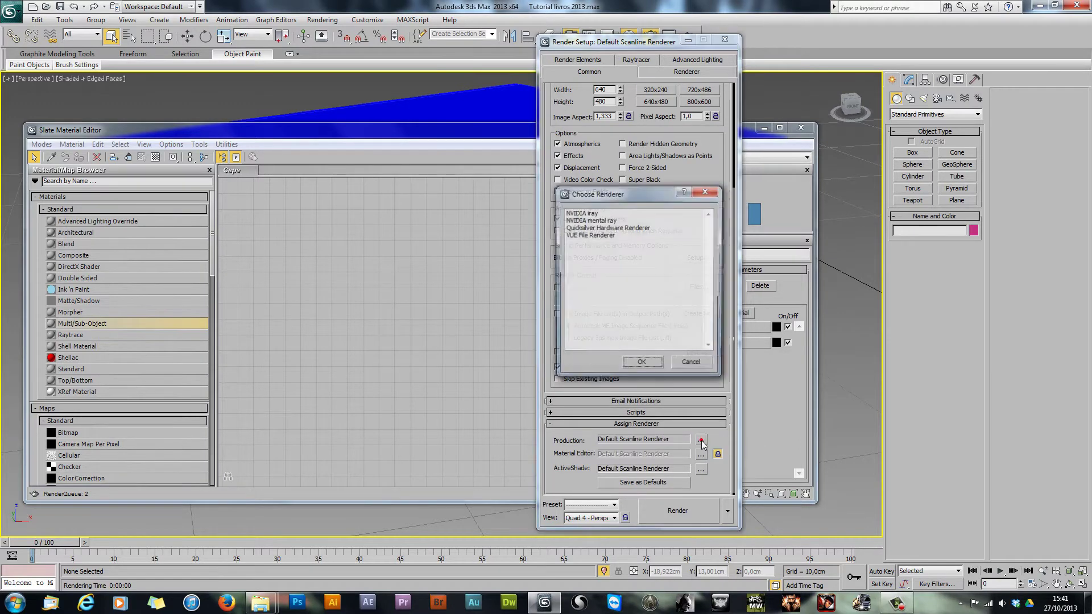
click(589, 220)
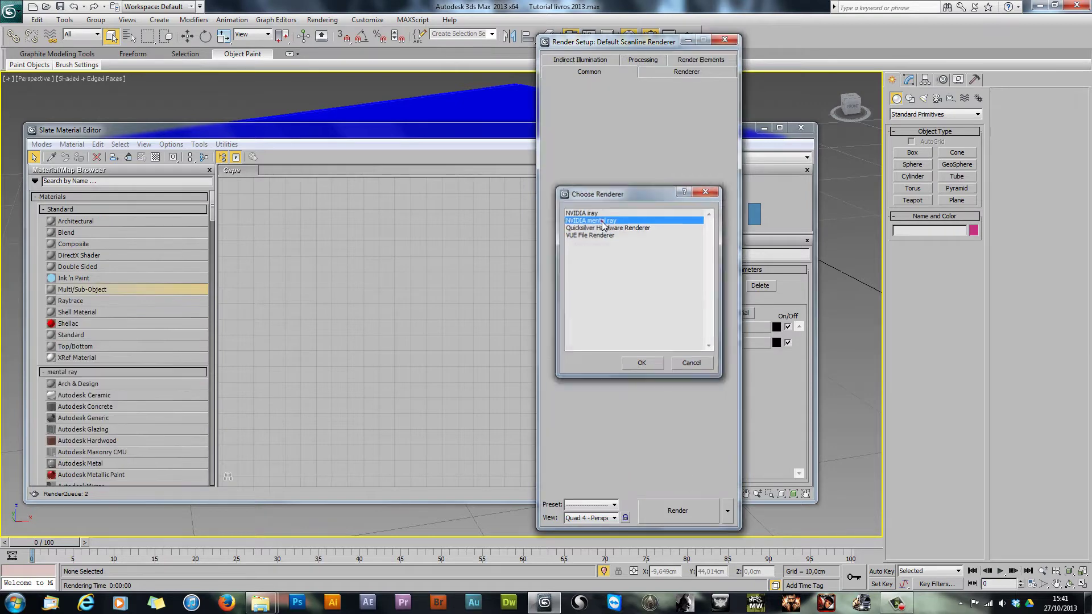
double_click(603, 222)
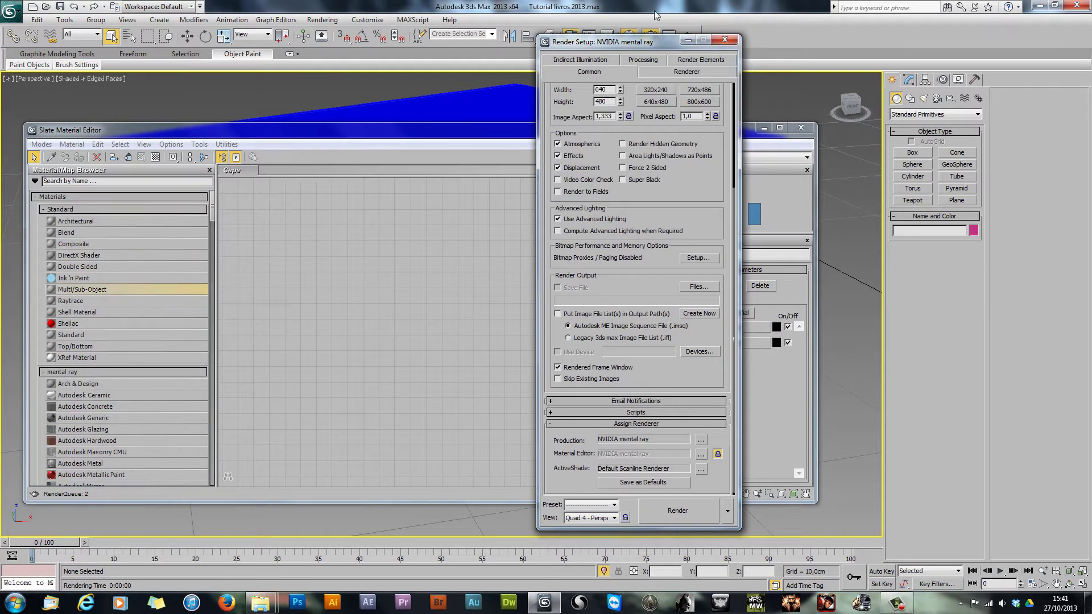
click(724, 39)
Step: Maximize the material editor and move the Capa de livro node aside to make room in the Capa view
double_click(159, 129)
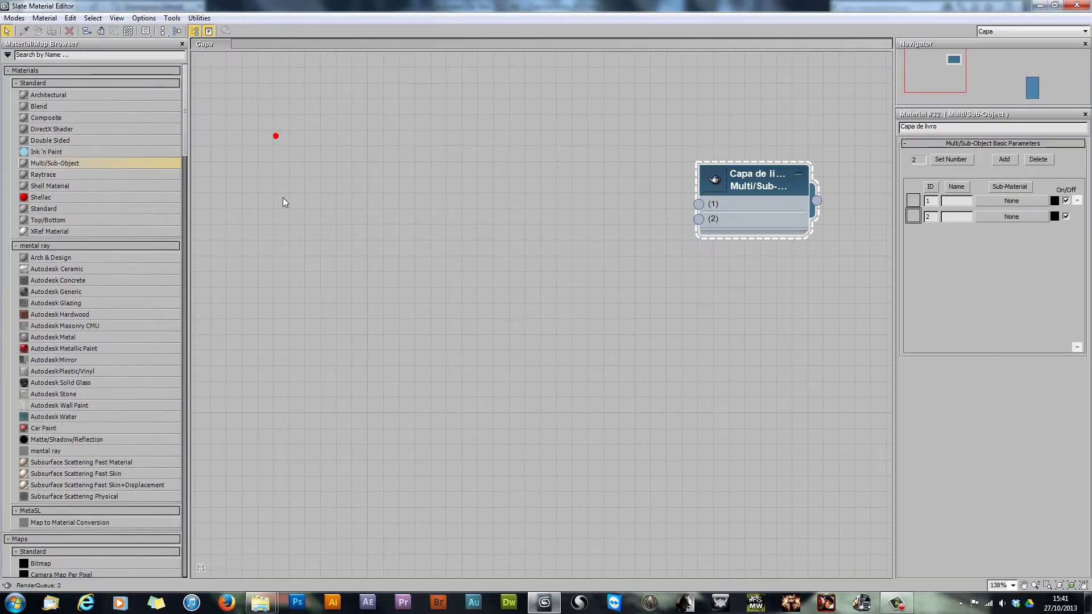
middle_drag(445, 290, 505, 305)
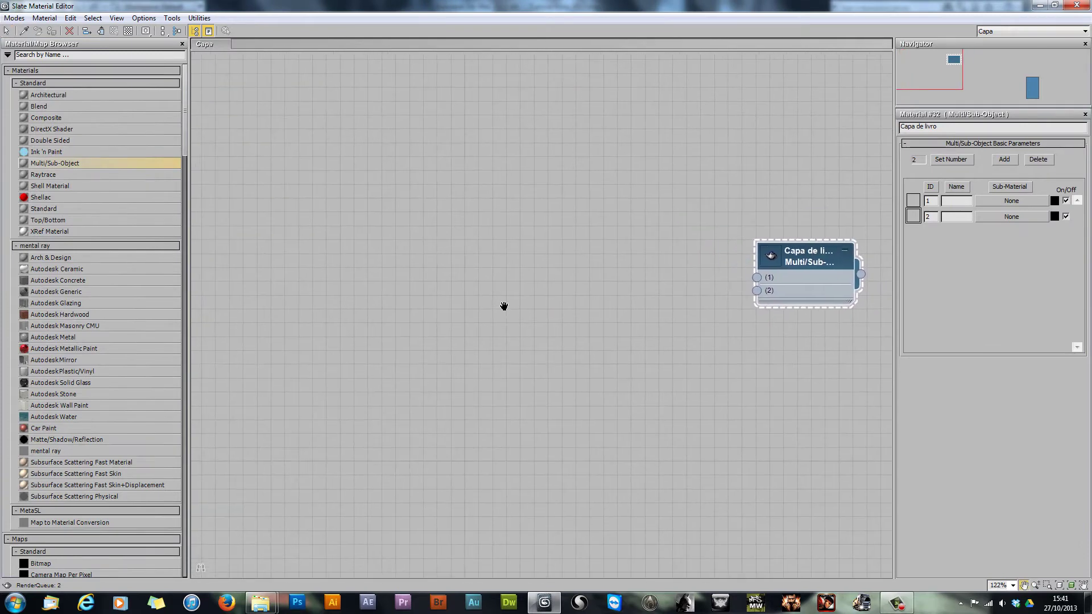
scroll(507, 311, down, 2)
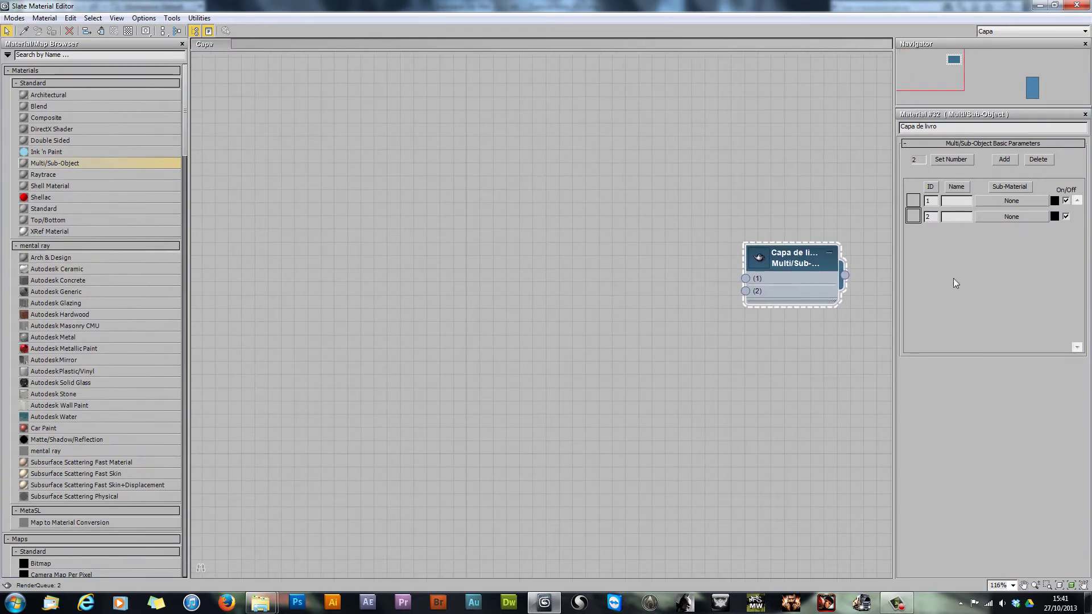
drag(785, 274, 793, 240)
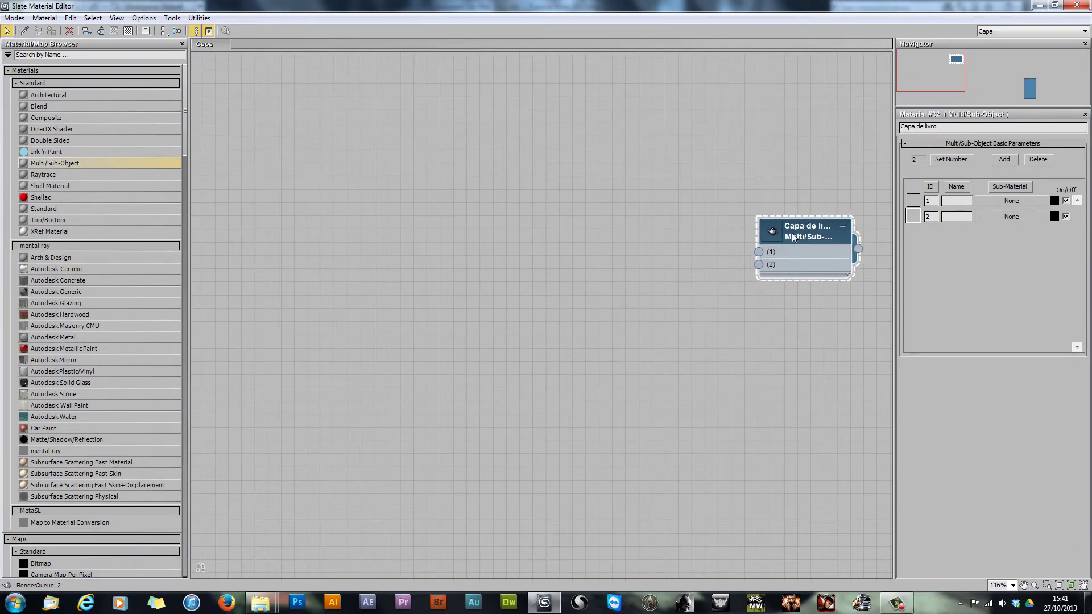
Step: Add an Arch & Design material beside the Capa de livro node and connect it to sub-material input 1
click(38, 260)
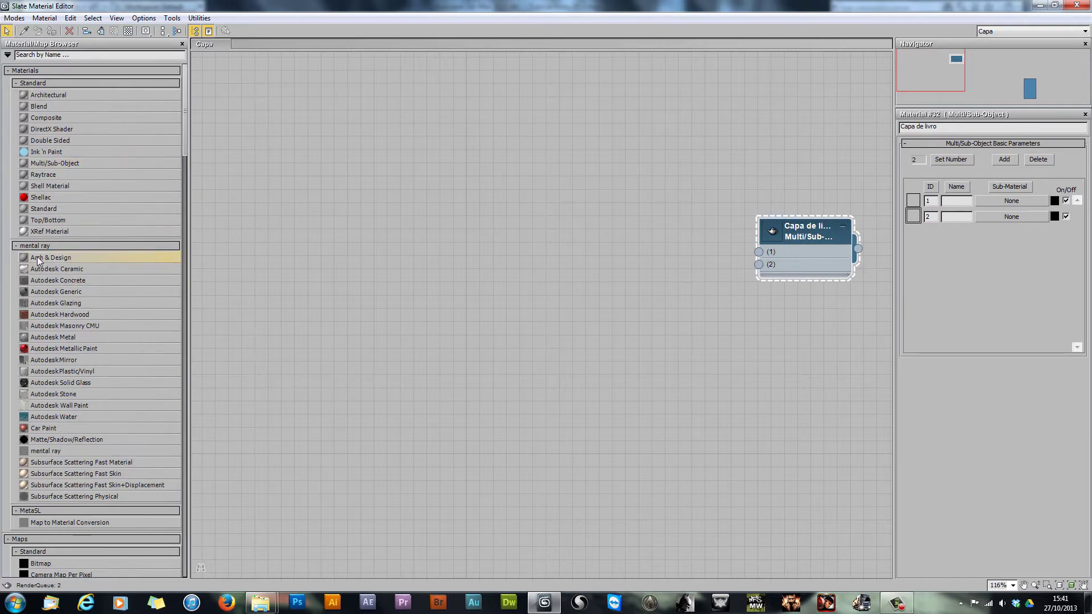
drag(40, 260, 604, 159)
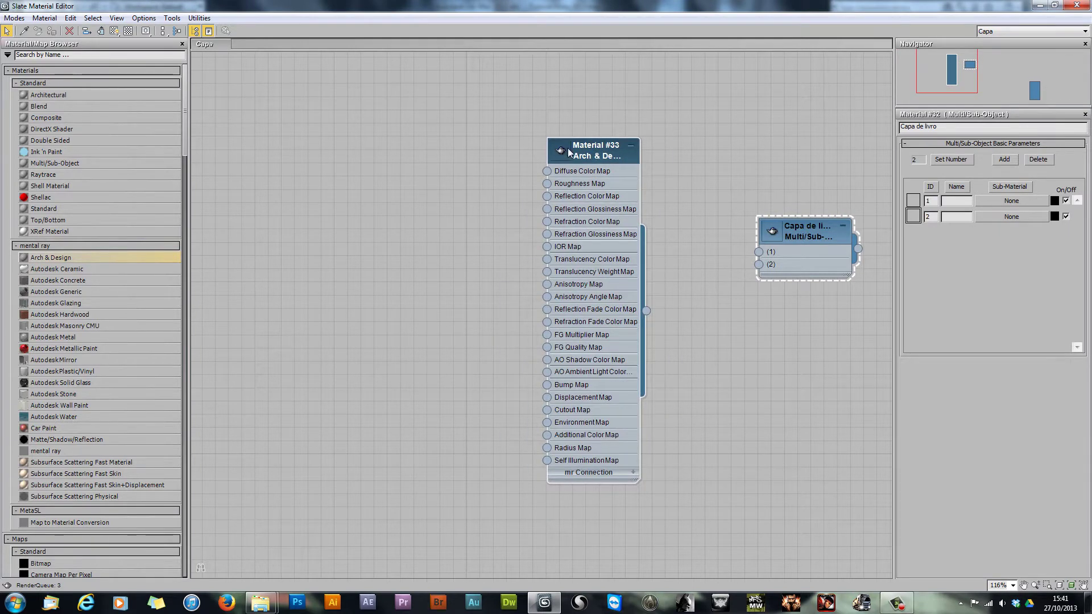
drag(568, 147, 581, 128)
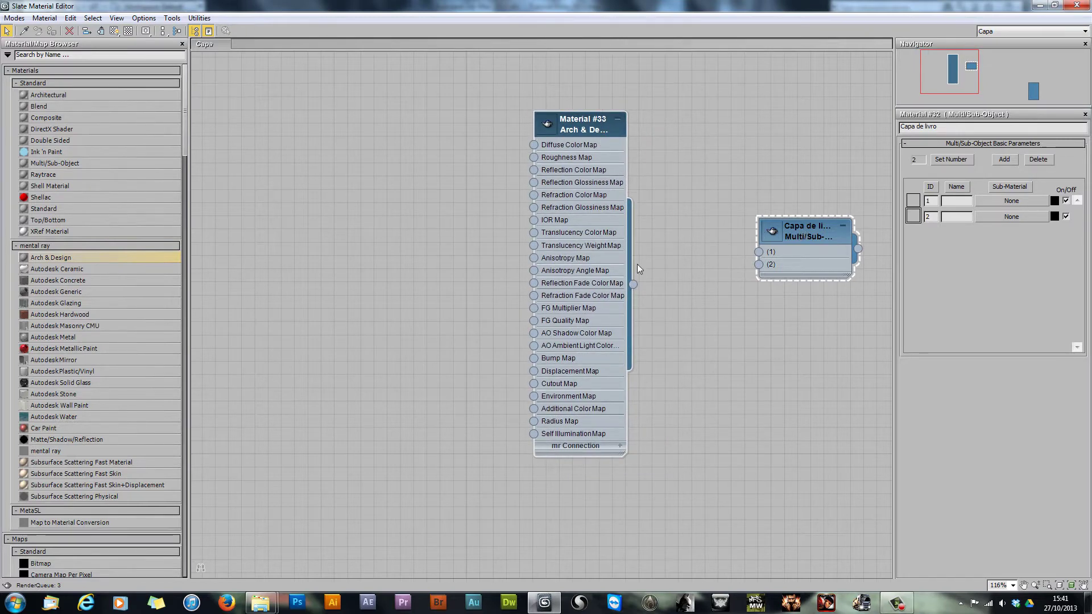
drag(585, 141, 572, 128)
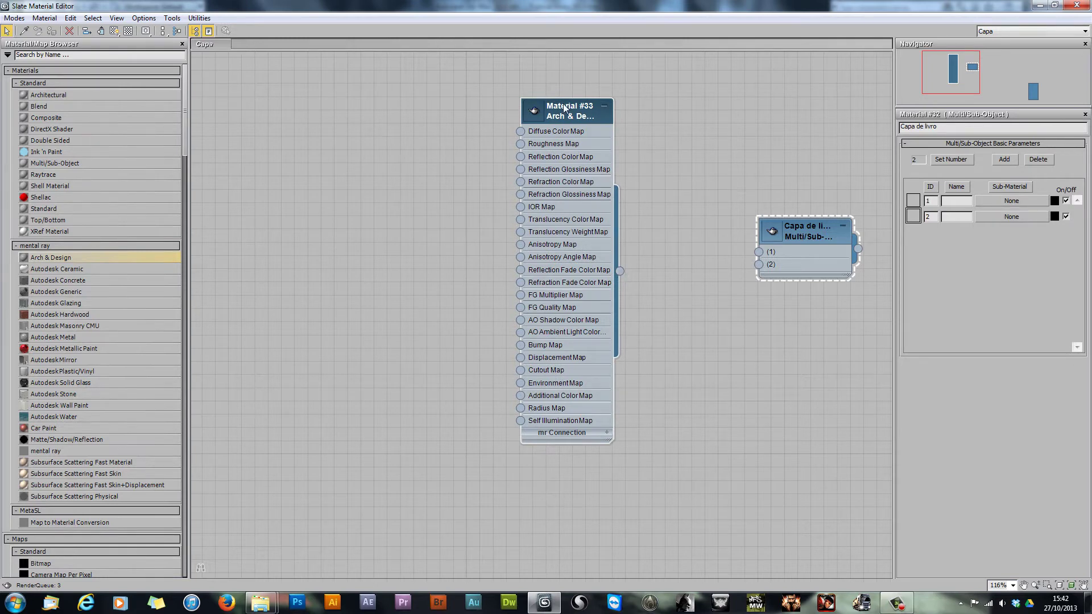
mouse_move(566, 108)
mouse_down()
mouse_move(567, 131)
mouse_move(552, 102)
mouse_up()
drag(619, 272, 759, 252)
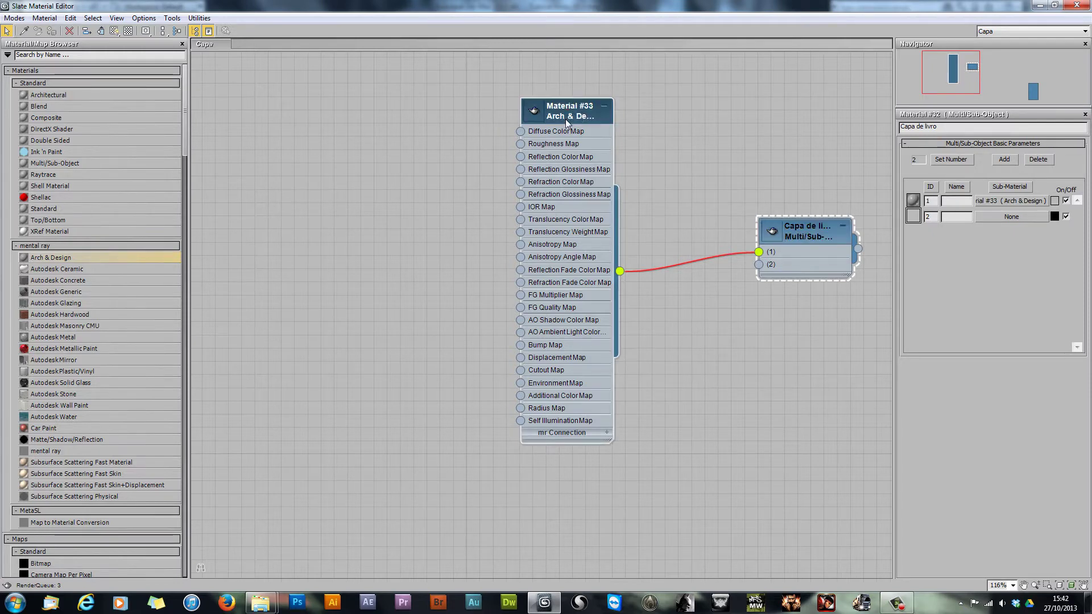
key(l)
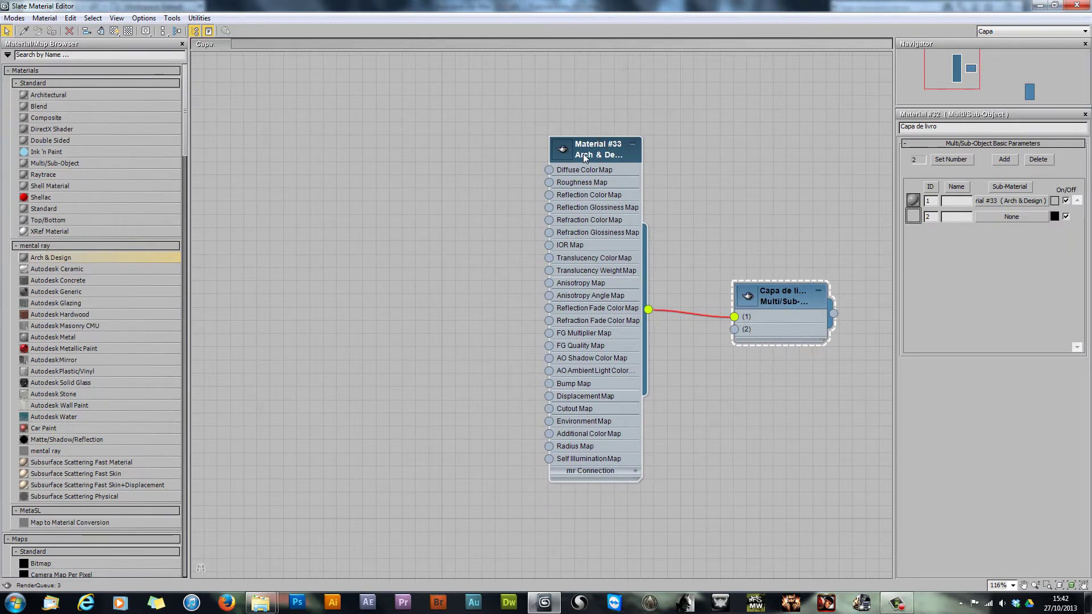
drag(582, 153, 582, 113)
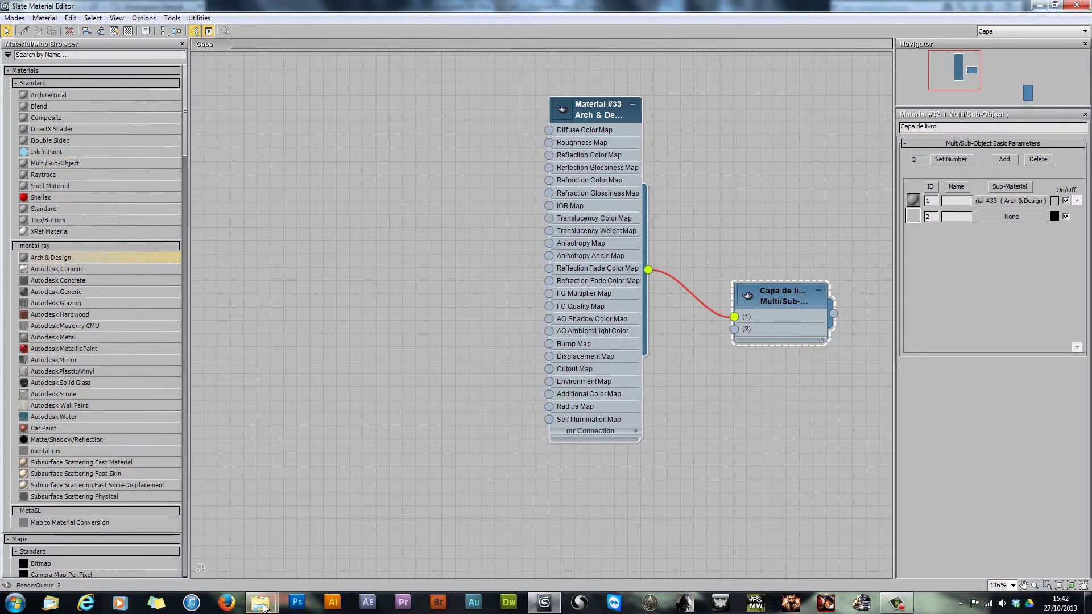
Step: Bring the capa livro fechado image from the Texturas folder into the Capa view and connect it to the Arch & Design material's Diffuse Color Map
mouse_move(260, 603)
click(208, 551)
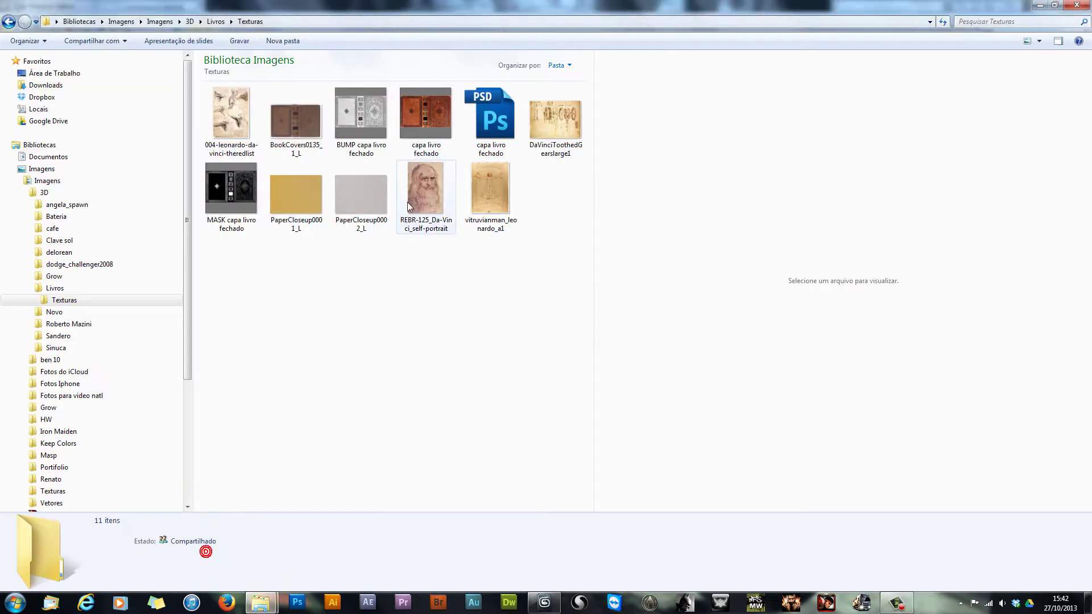
click(417, 99)
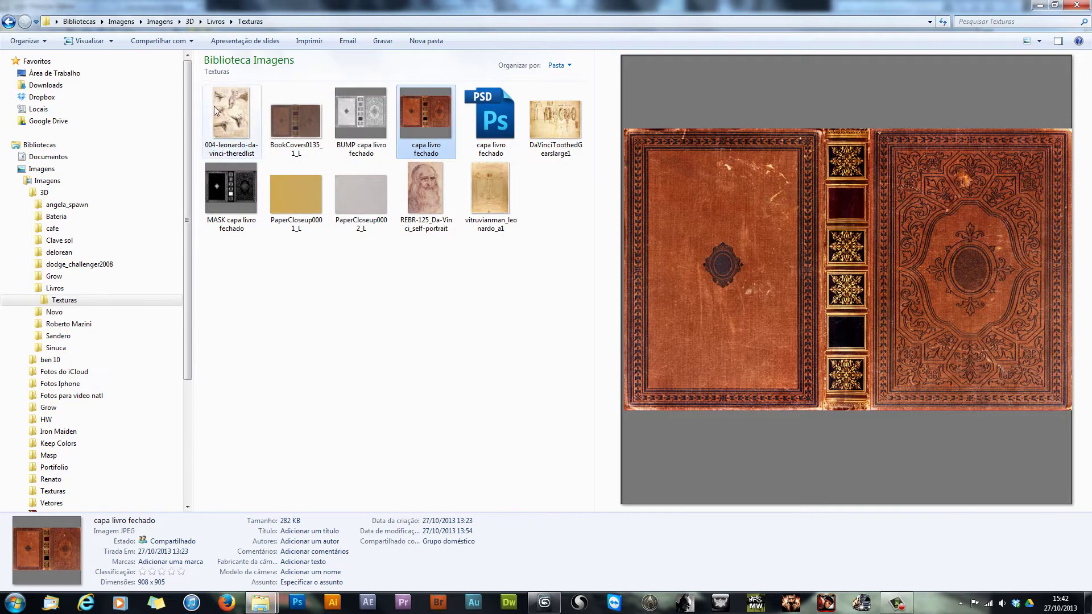
drag(435, 7, 534, 111)
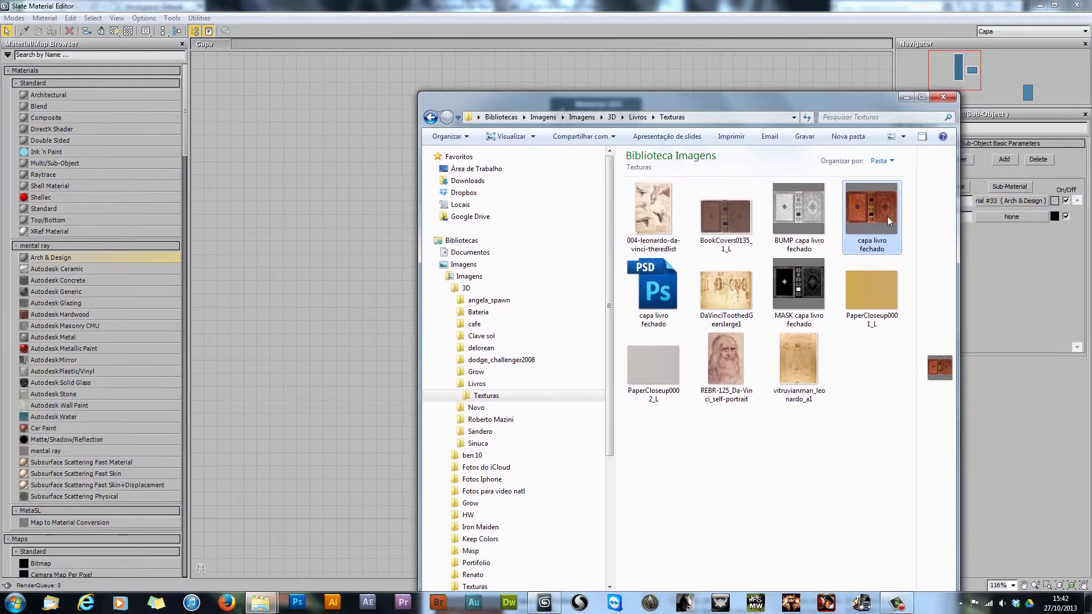
drag(870, 204, 324, 381)
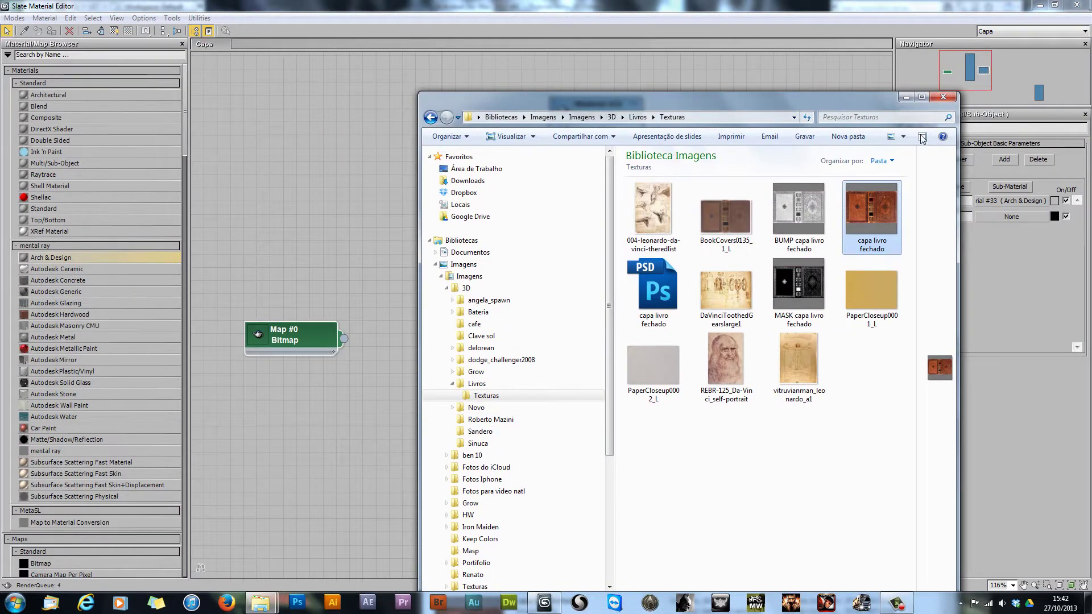
click(906, 97)
drag(309, 336, 569, 130)
Step: Update and enlarge the Capa de livro and Arch & Design node previews, and place the bitmap node beside the Diffuse Color Map input
click(612, 111)
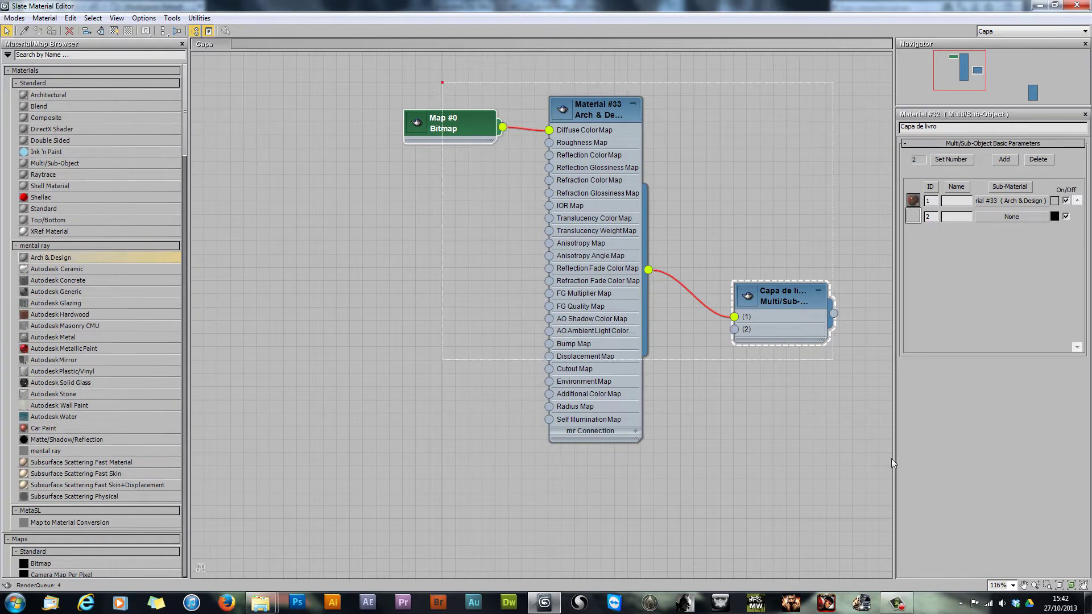
click(777, 300)
right_click(777, 300)
click(790, 339)
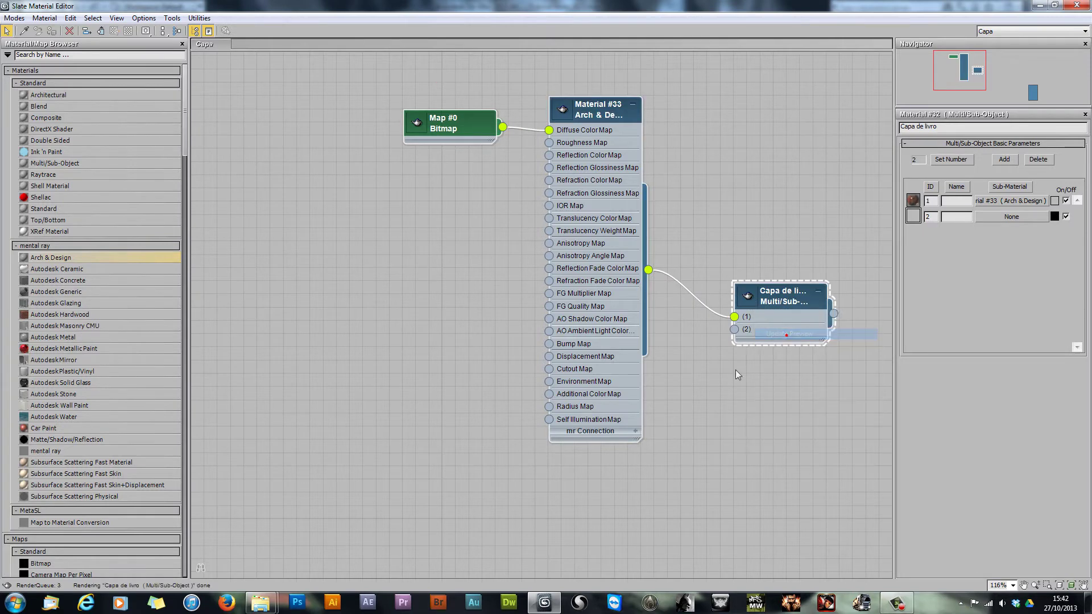
double_click(747, 296)
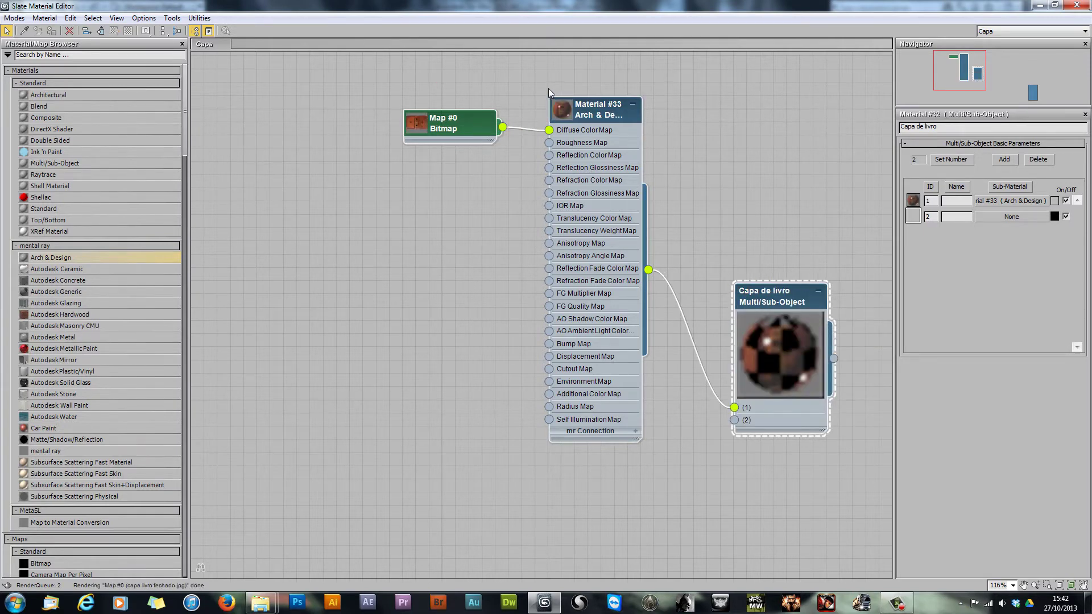
double_click(568, 107)
middle_drag(462, 129, 436, 130)
right_click(565, 128)
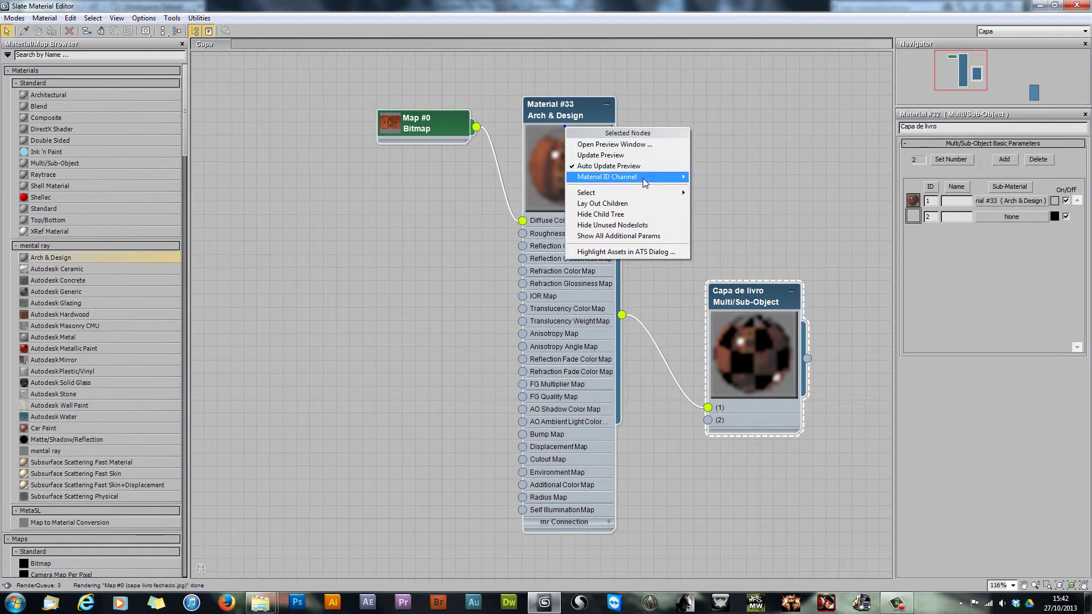
click(592, 150)
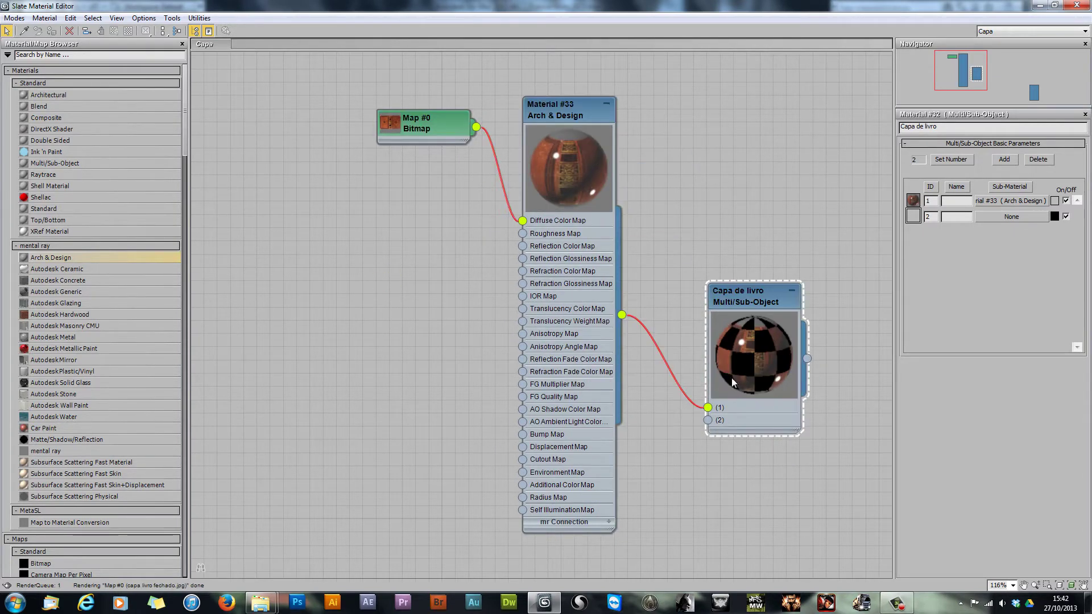
drag(428, 129, 431, 221)
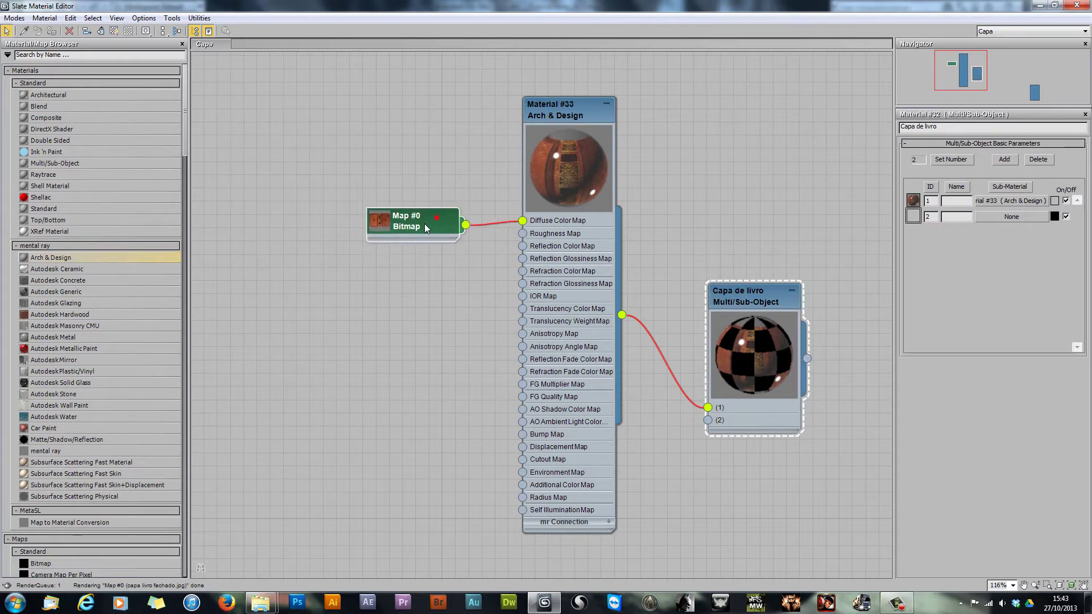
middle_drag(412, 297, 426, 272)
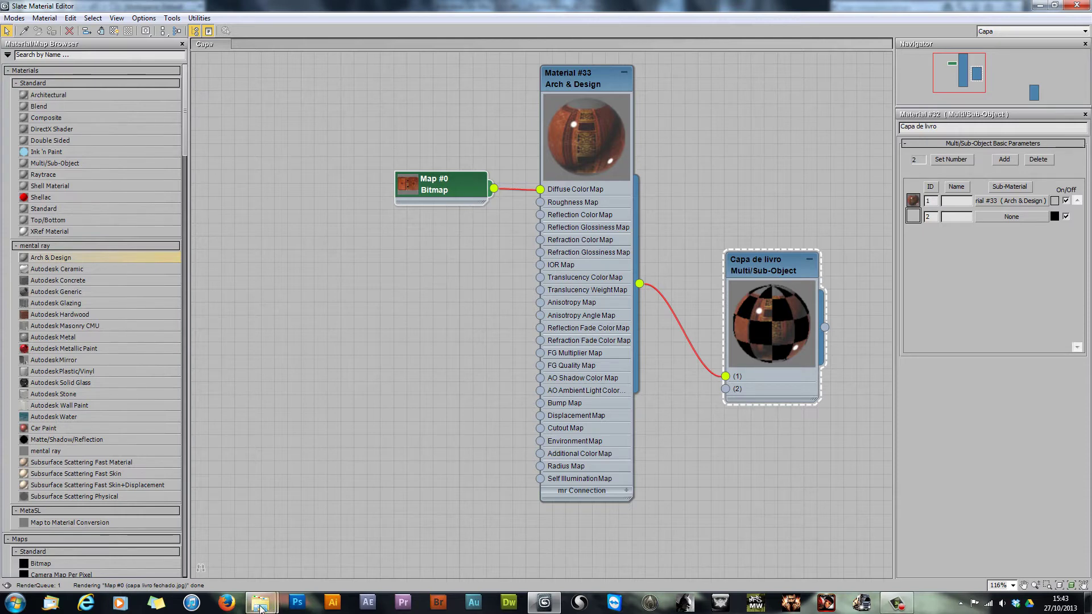
Step: Bring the BUMP capa livro fechado image from the Texturas folder into the Capa view as a bitmap node
mouse_move(262, 602)
click(214, 551)
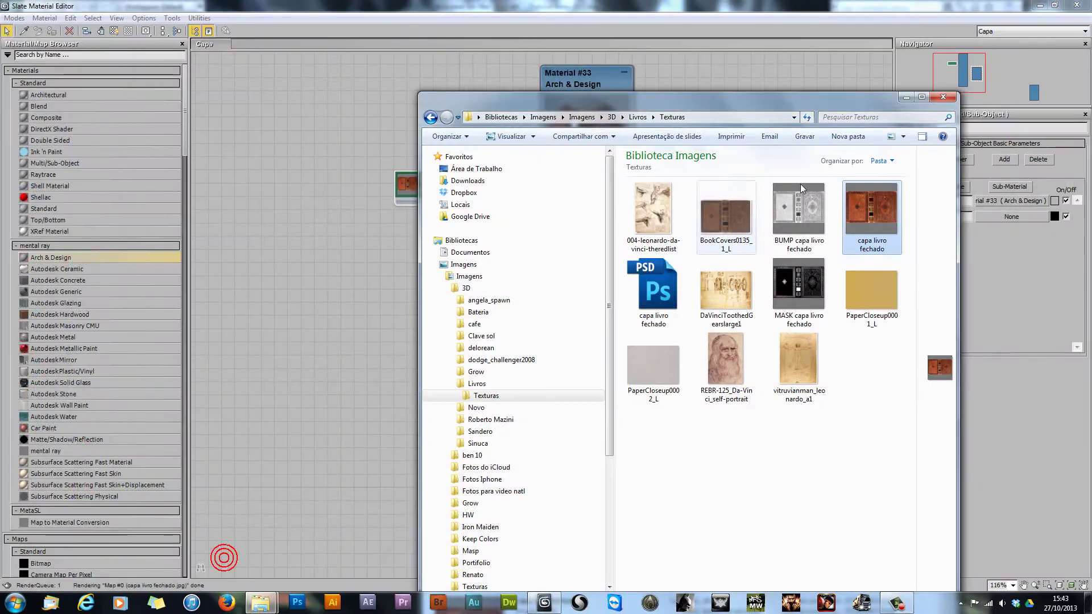
double_click(796, 100)
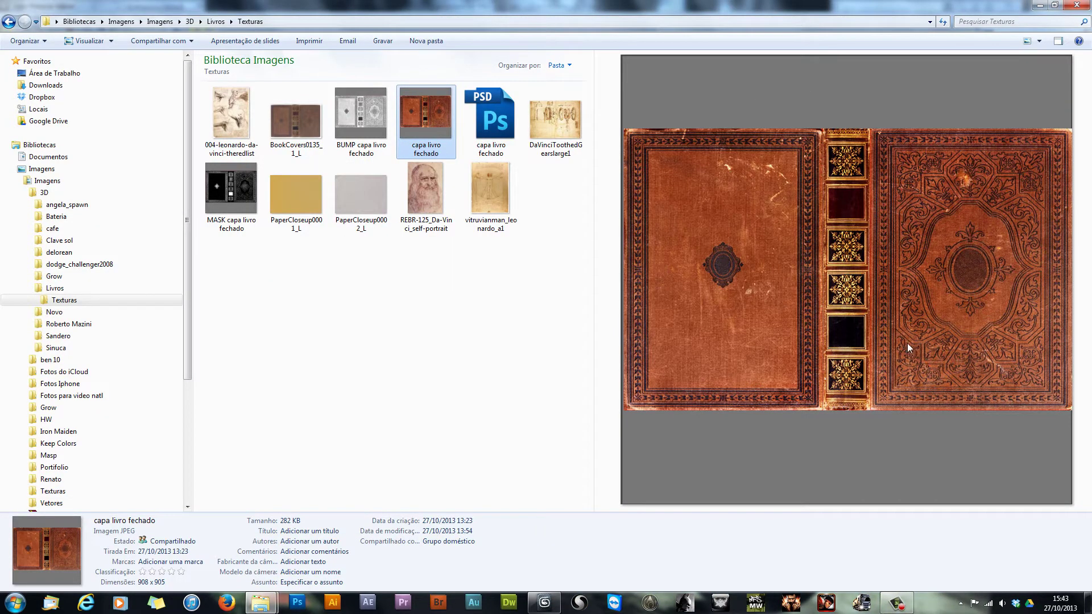
click(1038, 5)
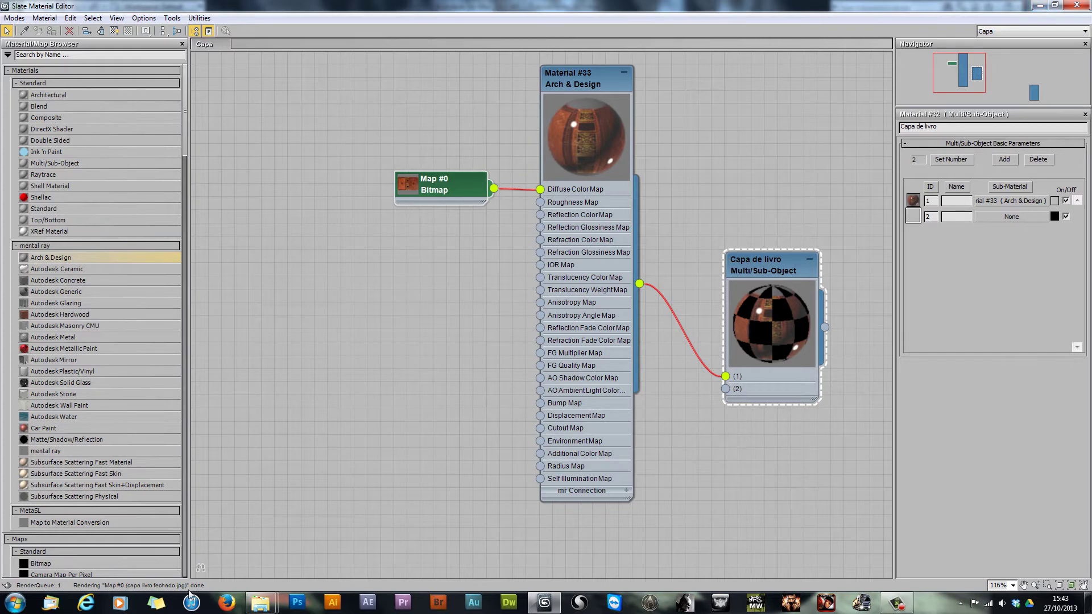
click(261, 602)
click(230, 557)
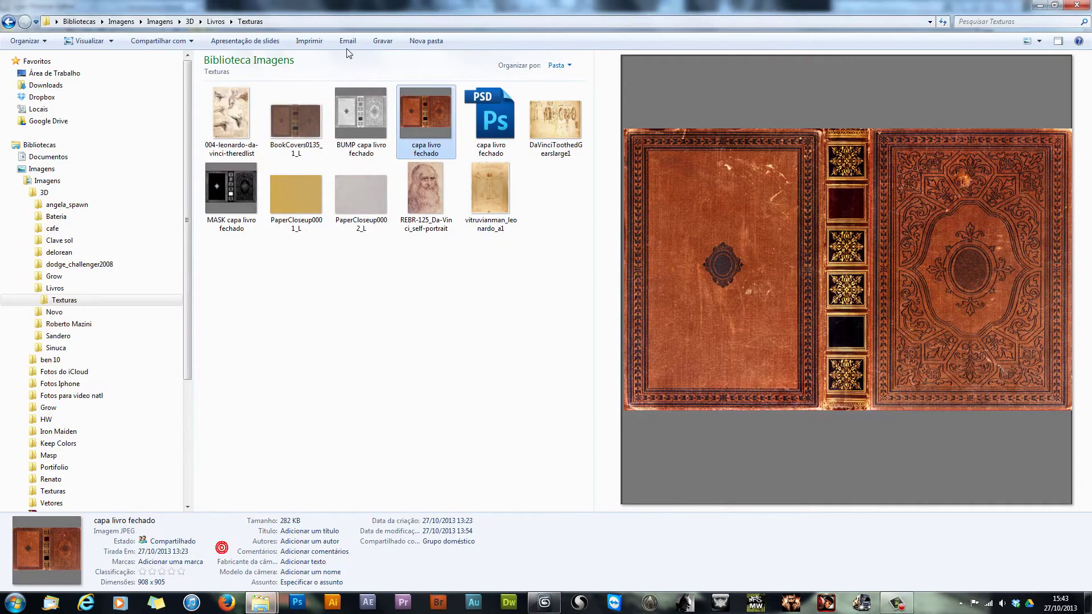
click(350, 138)
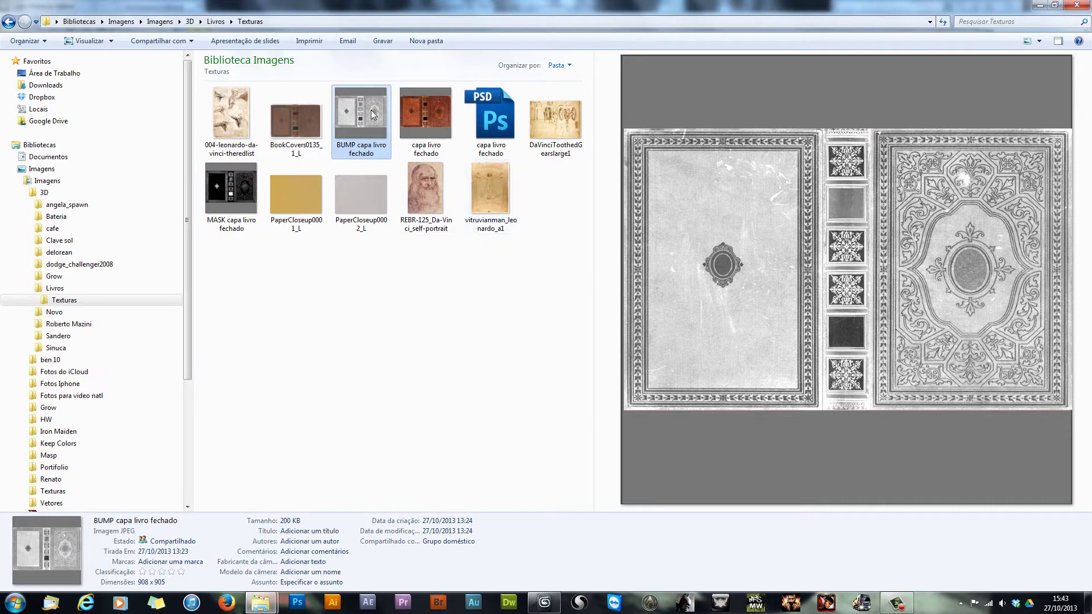
drag(357, 115, 413, 400)
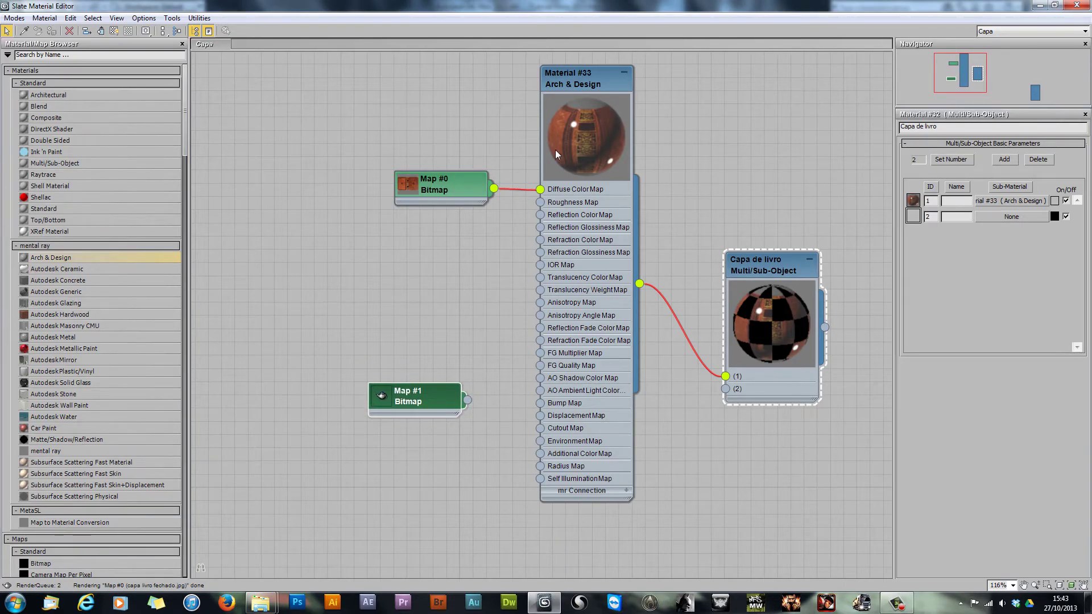
Step: Connect the new bitmap to the Arch & Design material's Bump Map input and update the material's preview
scroll(585, 224, up, 5)
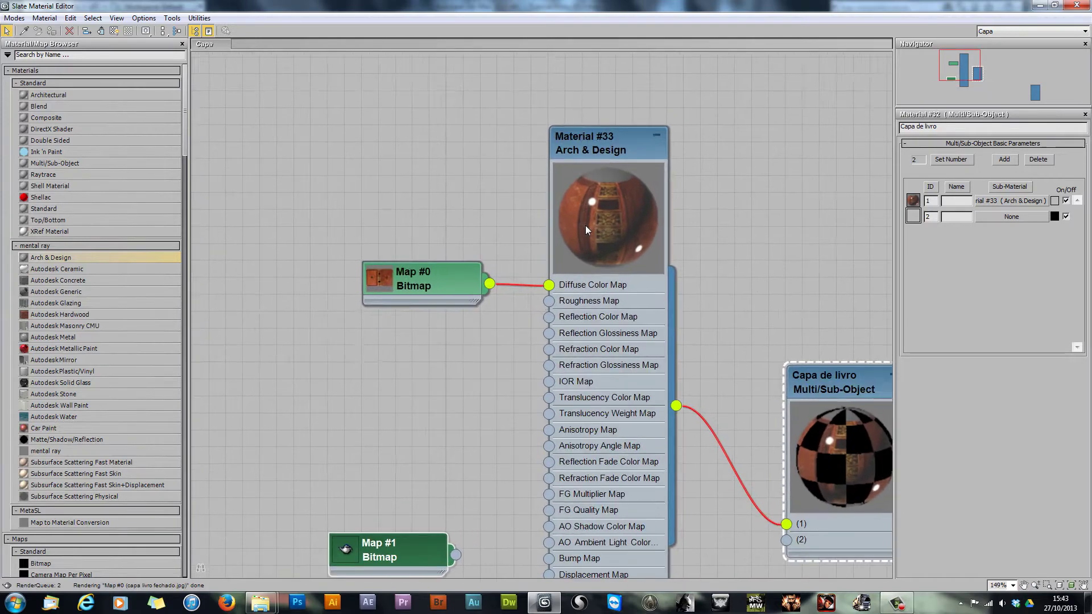
scroll(575, 243, down, 2)
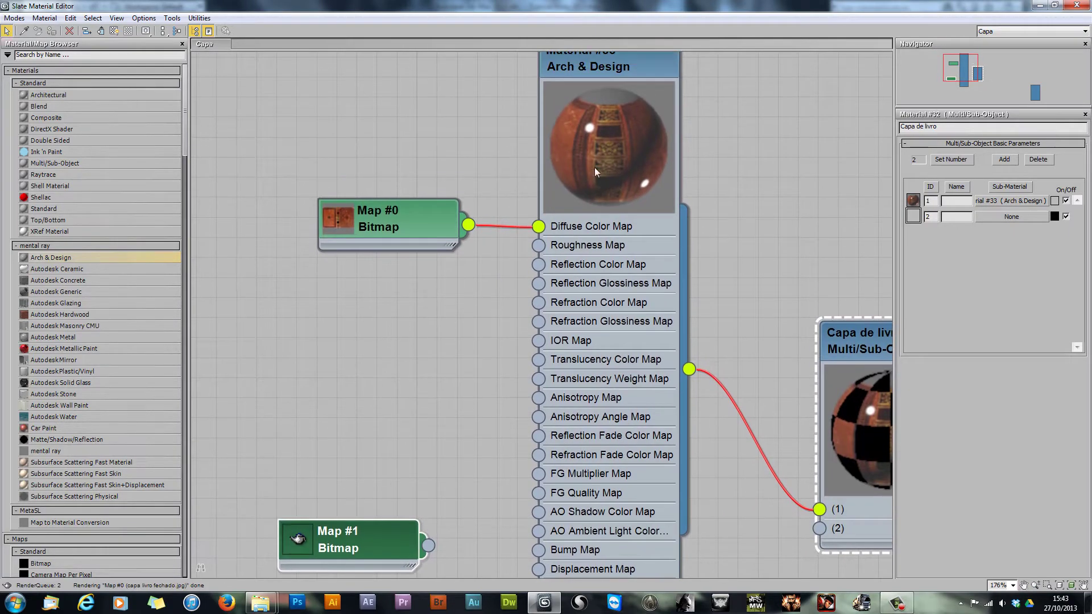
drag(430, 546, 538, 550)
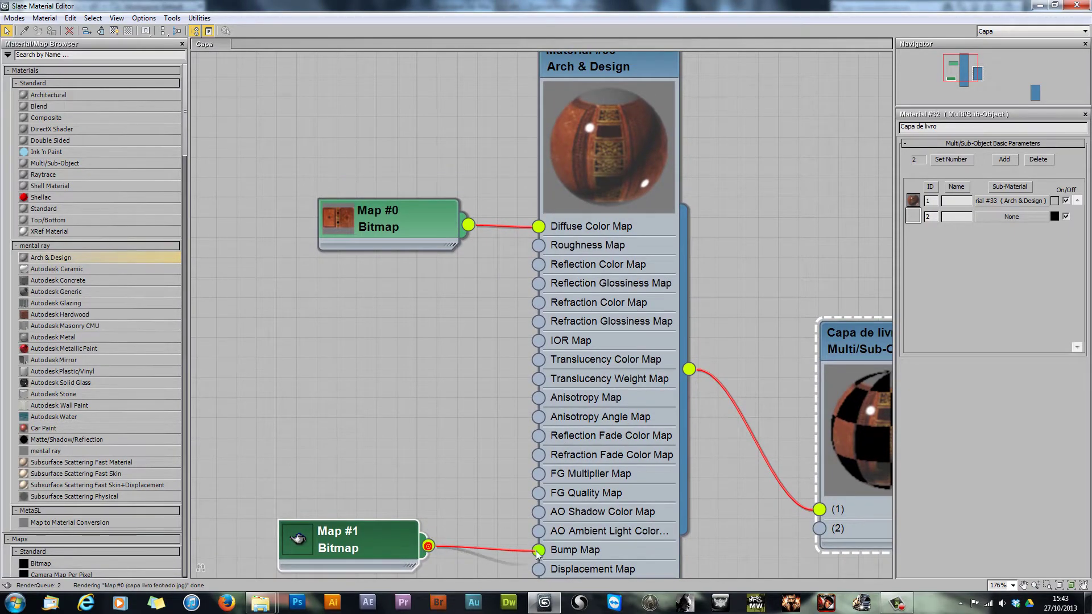
right_click(588, 157)
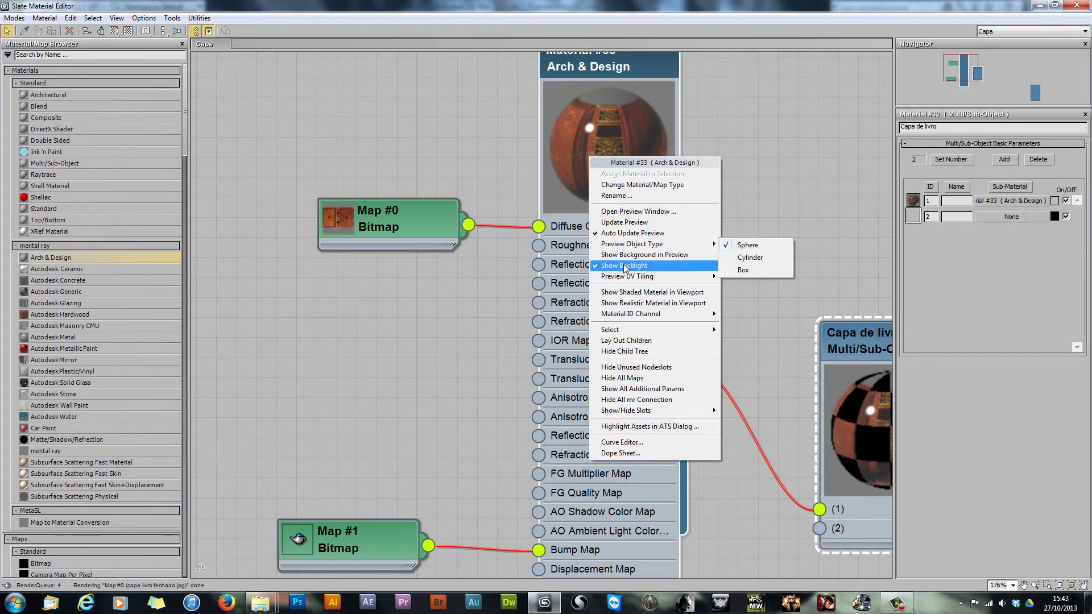
click(624, 222)
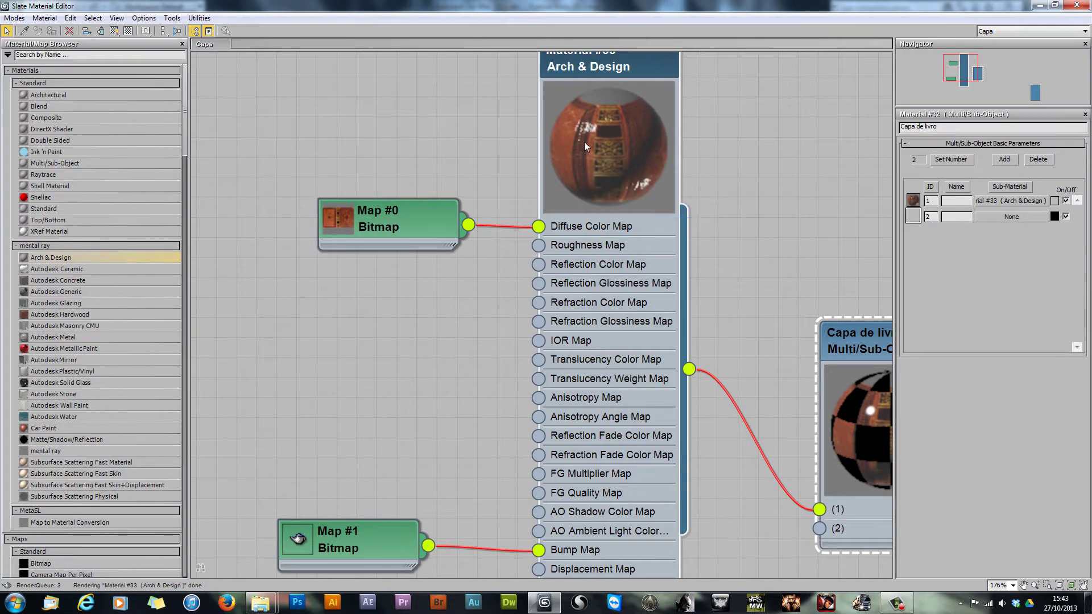
Step: Align the bump bitmap node under the diffuse bitmap node and update the Capa de livro preview
drag(387, 540, 435, 545)
key(z)
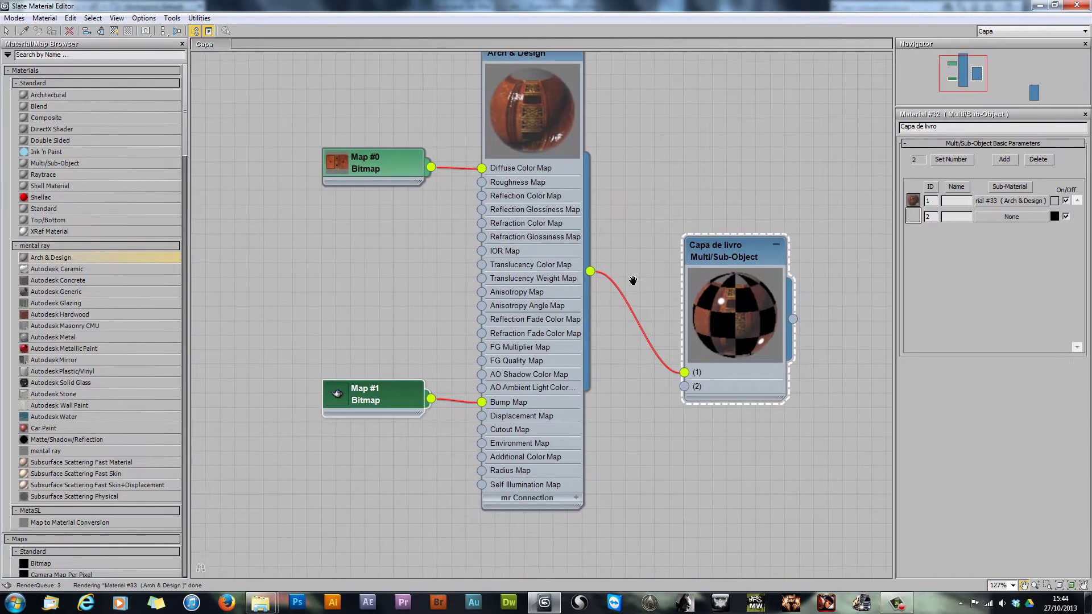
right_click(738, 323)
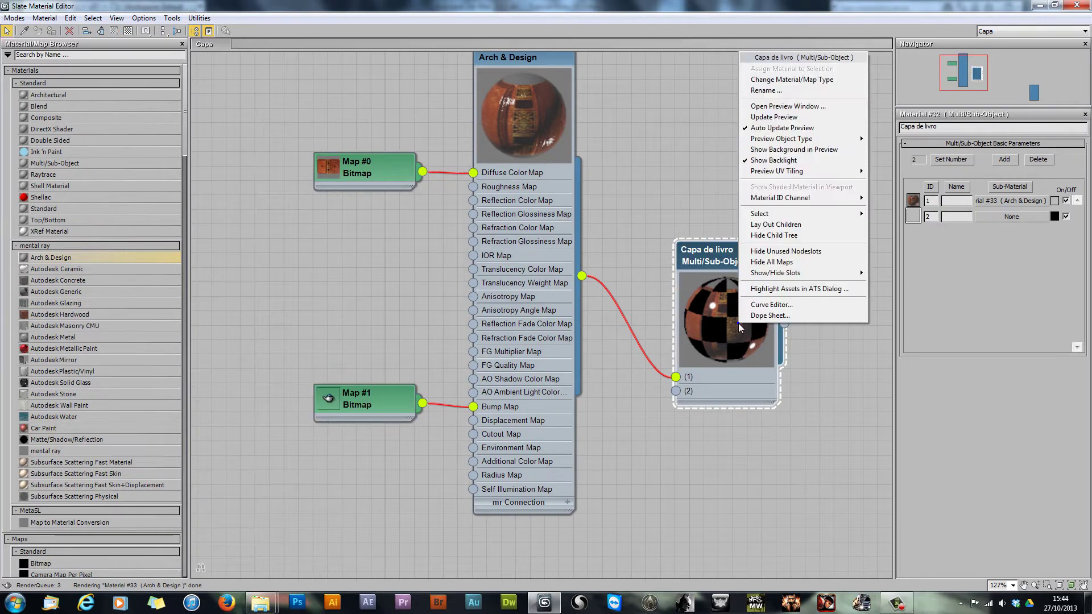
click(777, 118)
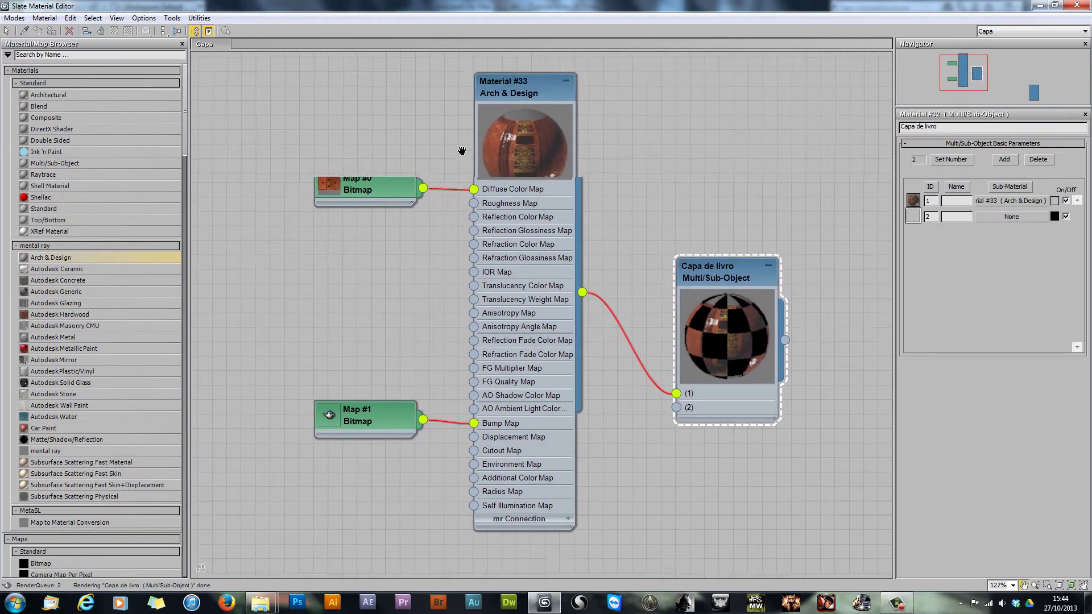
Step: Open the Arch & Design material's parameters and set its Reflectivity to 0,2
click(538, 87)
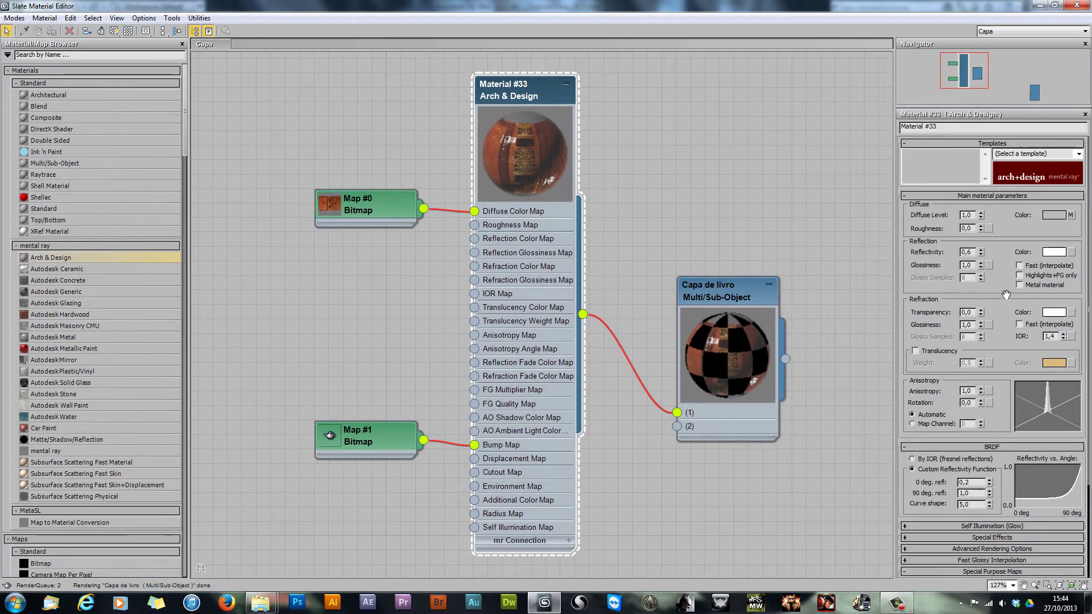
drag(1005, 294, 999, 217)
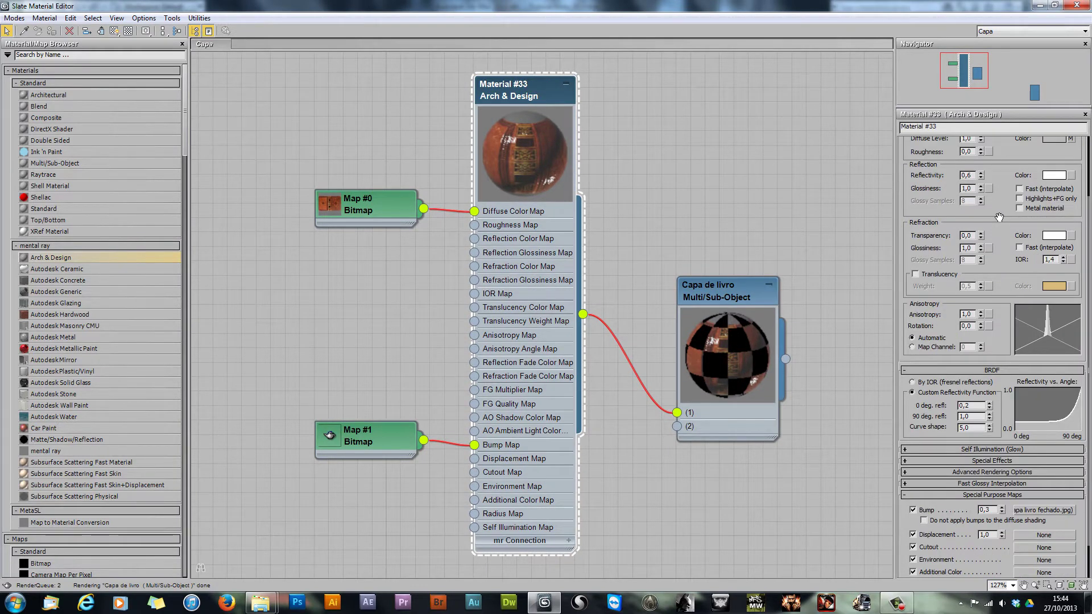
scroll(1000, 262, up, 2)
scroll(1008, 321, up, 2)
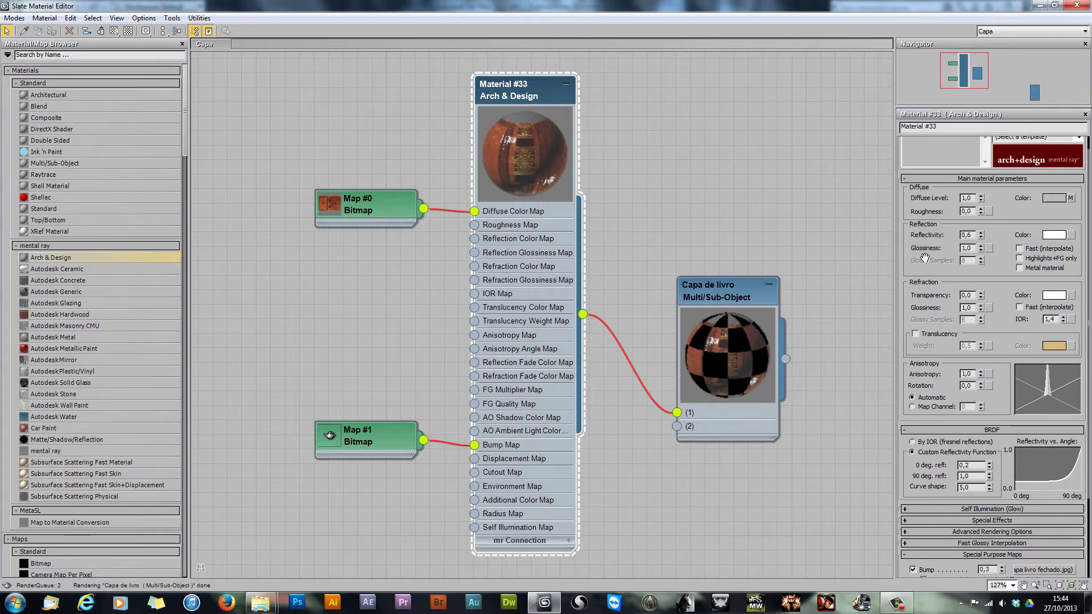
double_click(966, 234)
text(0,2)
key(Return)
Step: Set the material's reflection Glossiness to 0,35 and its Glossy Samples to 32
double_click(967, 248)
text(0,35)
key(Return)
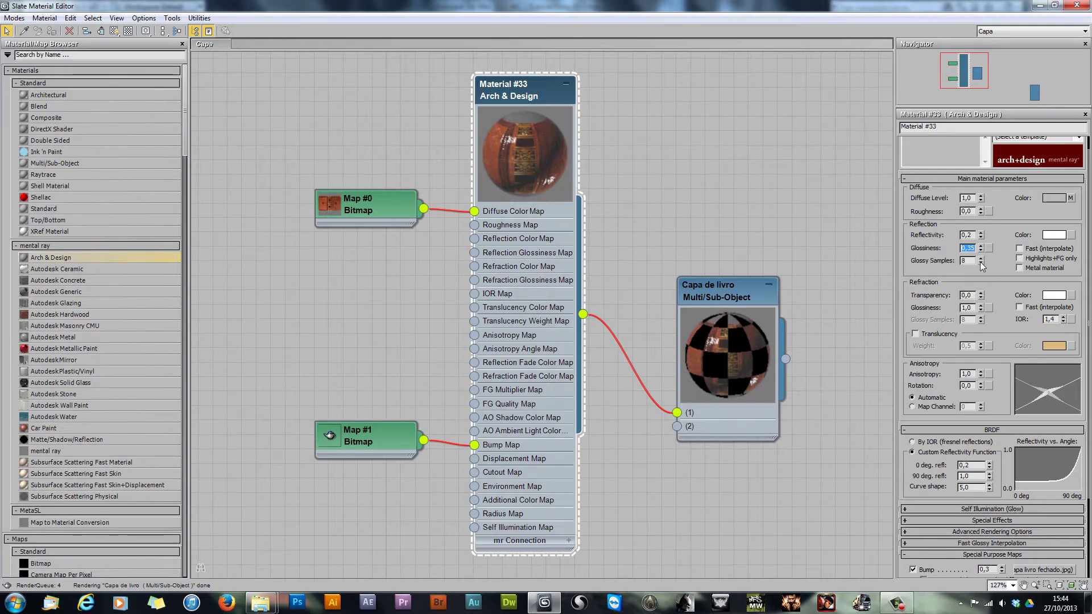
double_click(974, 261)
text(32)
key(Return)
click(944, 263)
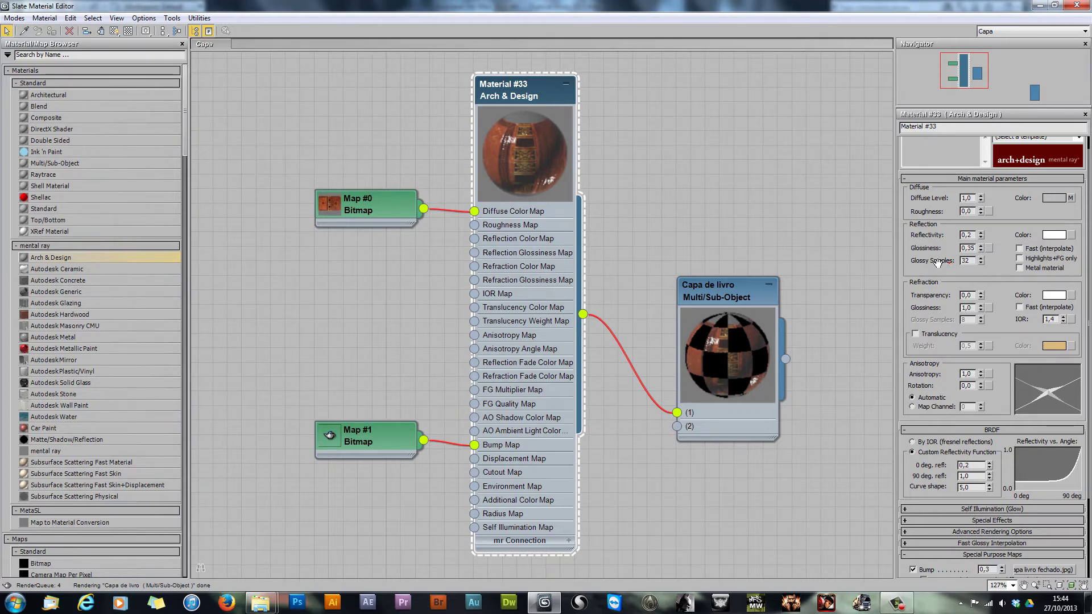
Step: Try a Reflectivity of 0,1 on the Arch & Design material and update its preview
double_click(970, 236)
text(0,1)
key(Return)
right_click(514, 150)
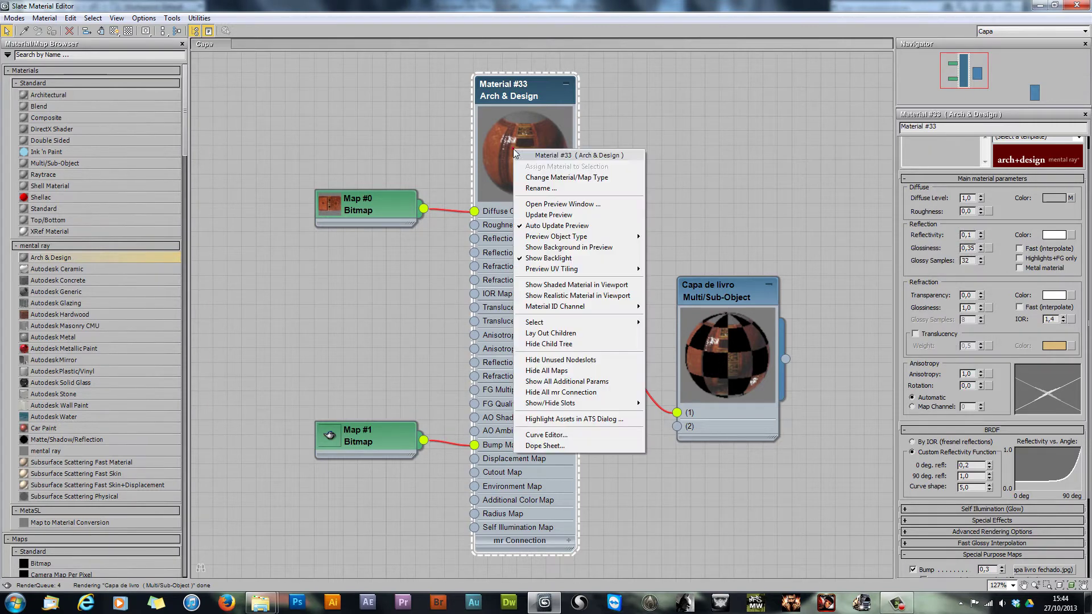
click(560, 216)
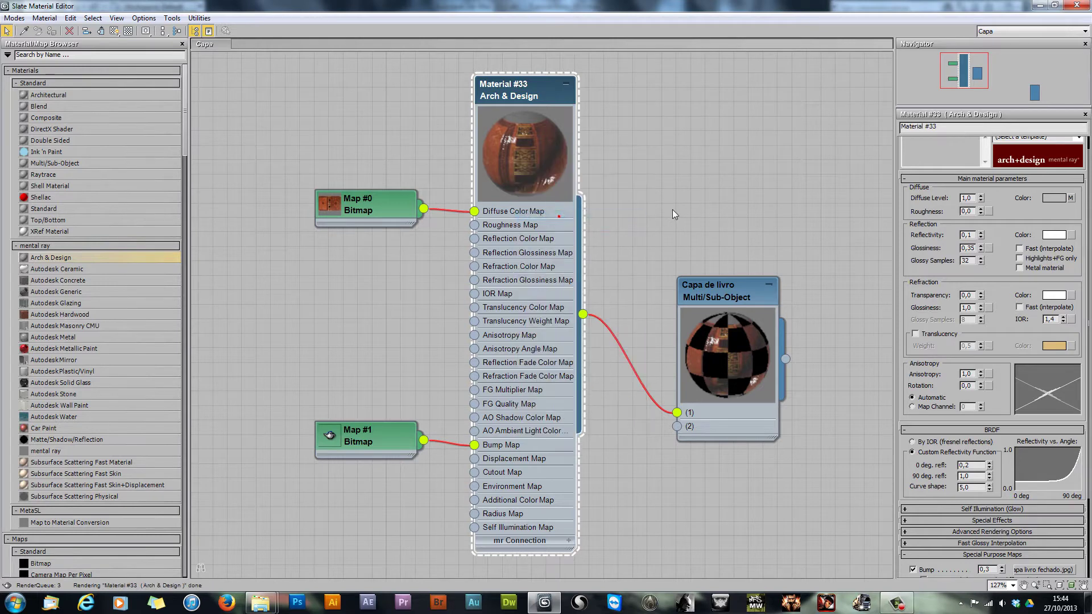
Step: Return the material's Reflectivity to 0,2 and refresh the Arch & Design node preview
text(0,2)
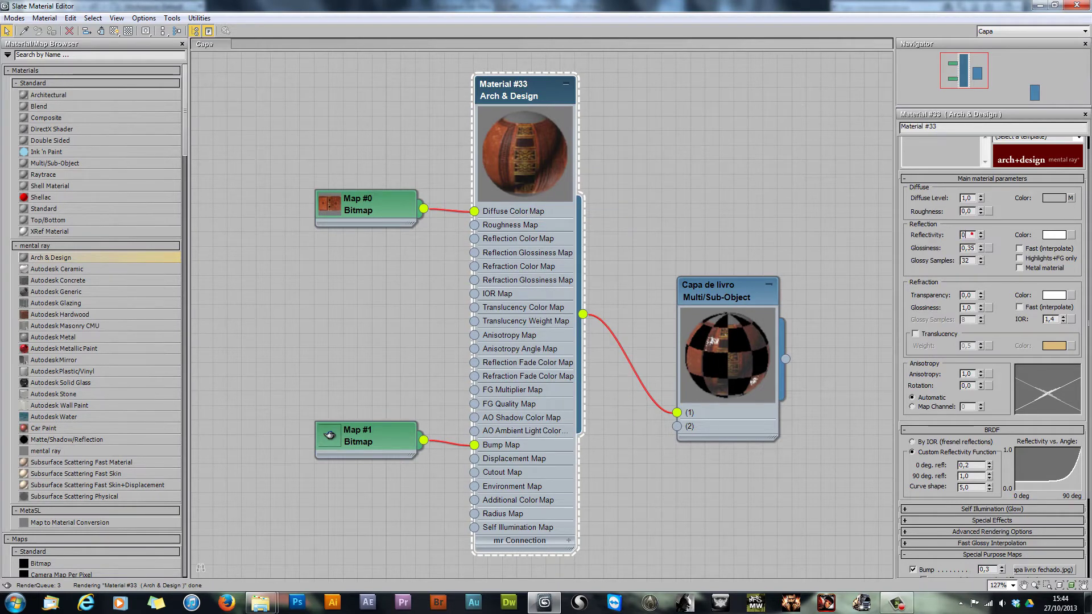
key(Return)
right_click(500, 144)
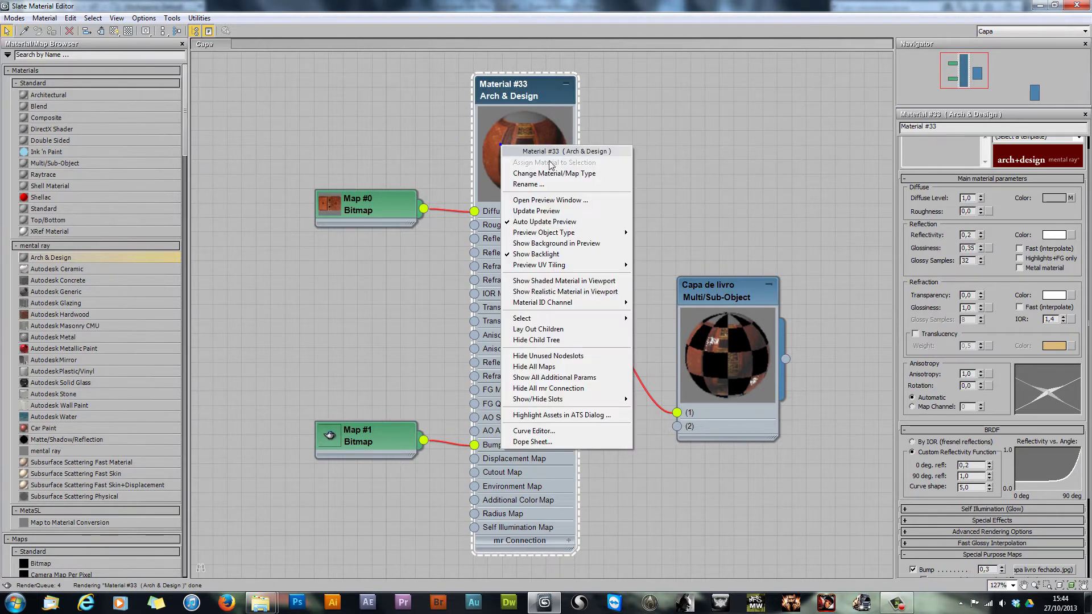
click(537, 209)
click(703, 183)
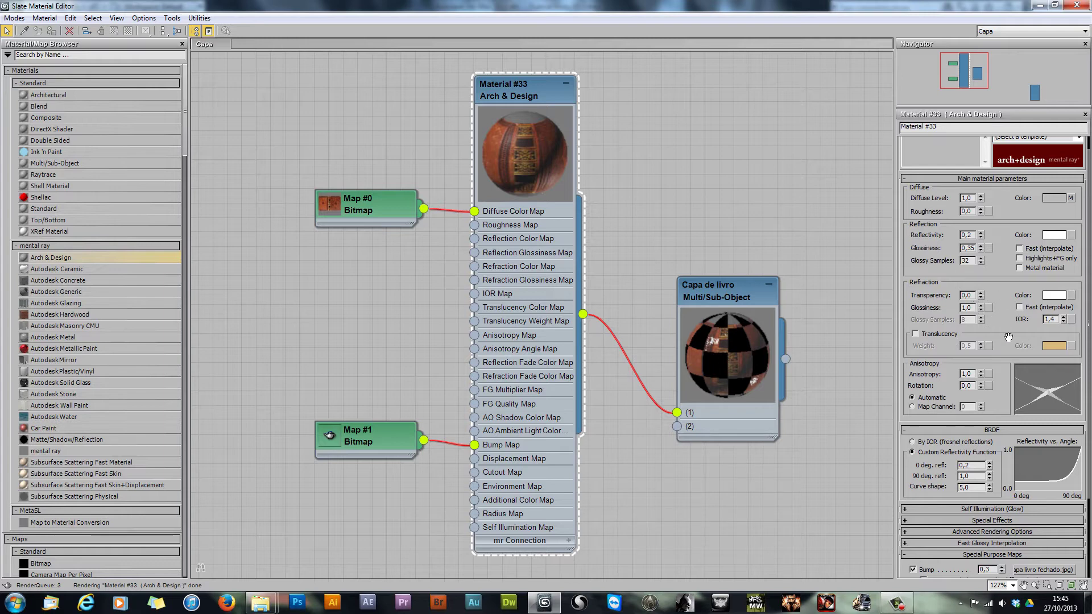
Step: Enable Ambient Occlusion in the material's Special Effects with a Max Distance of 50 cm
scroll(1005, 332, down, 3)
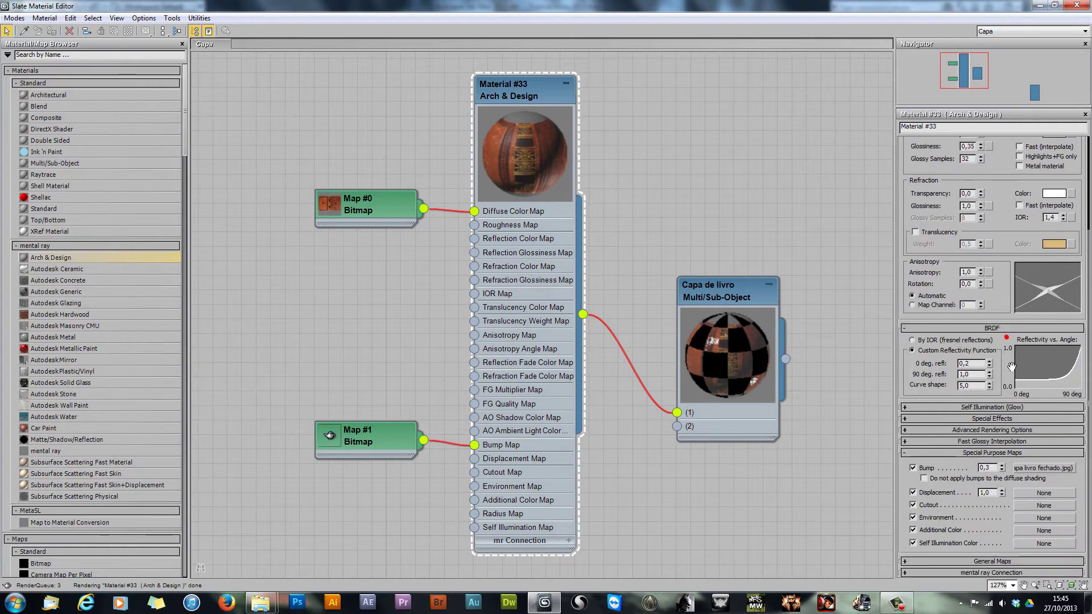
click(945, 418)
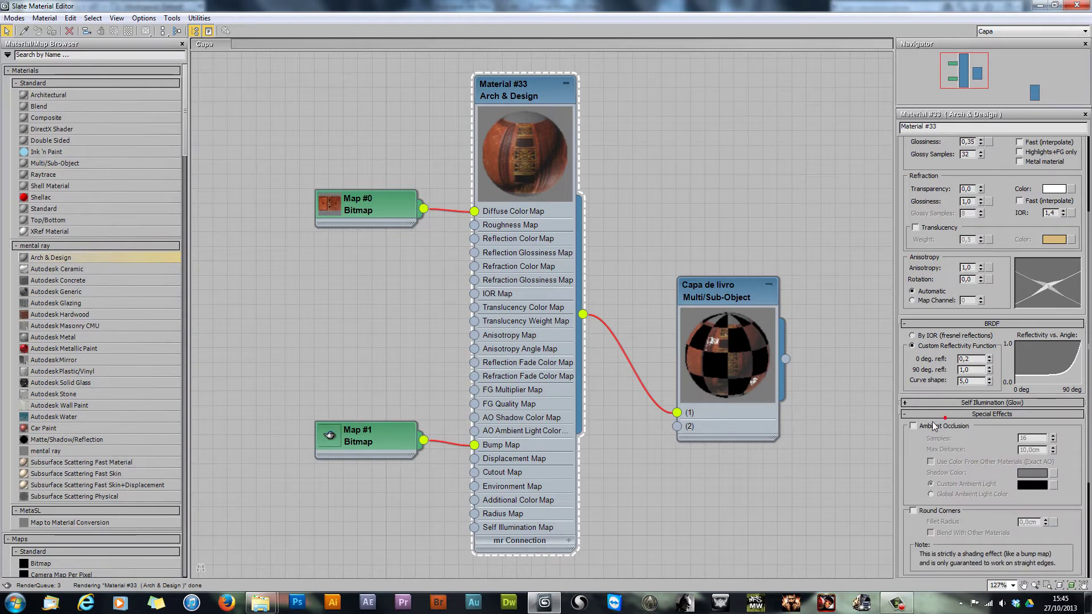
drag(939, 386, 954, 259)
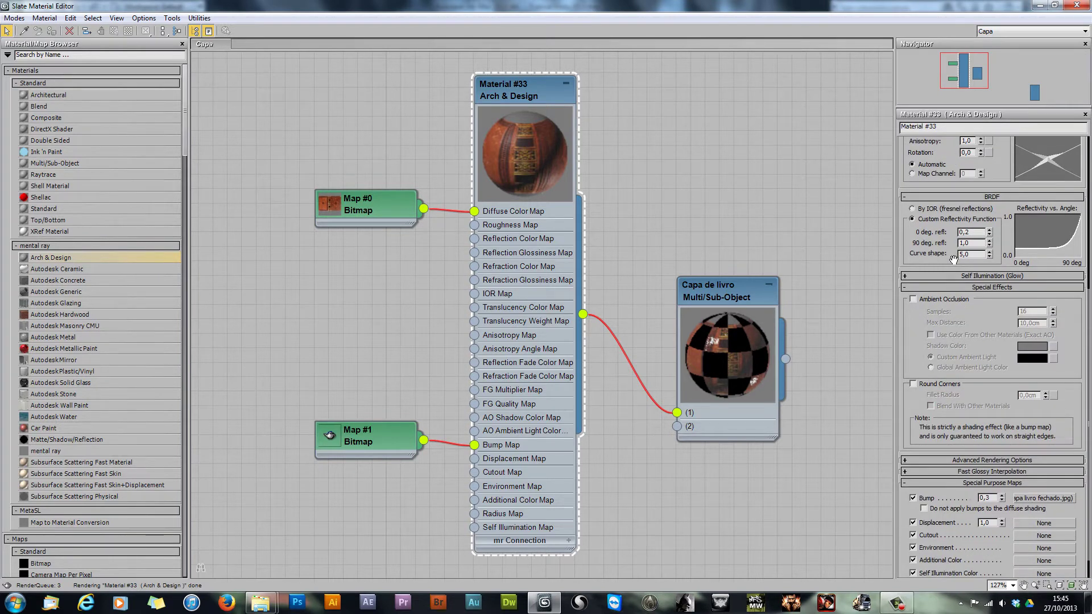
click(914, 298)
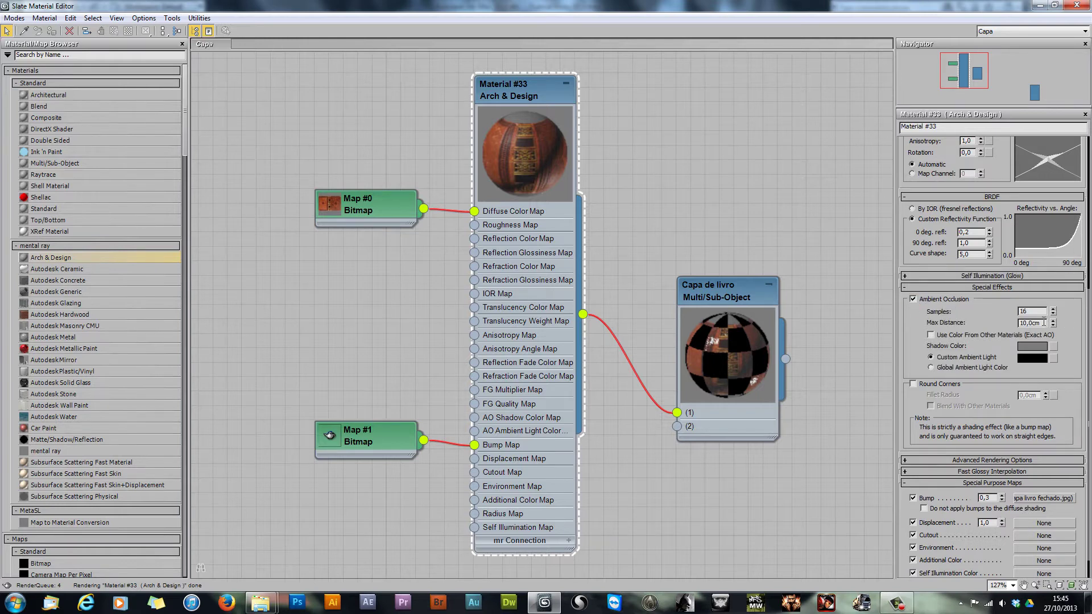
double_click(1045, 322)
text(50)
key(Return)
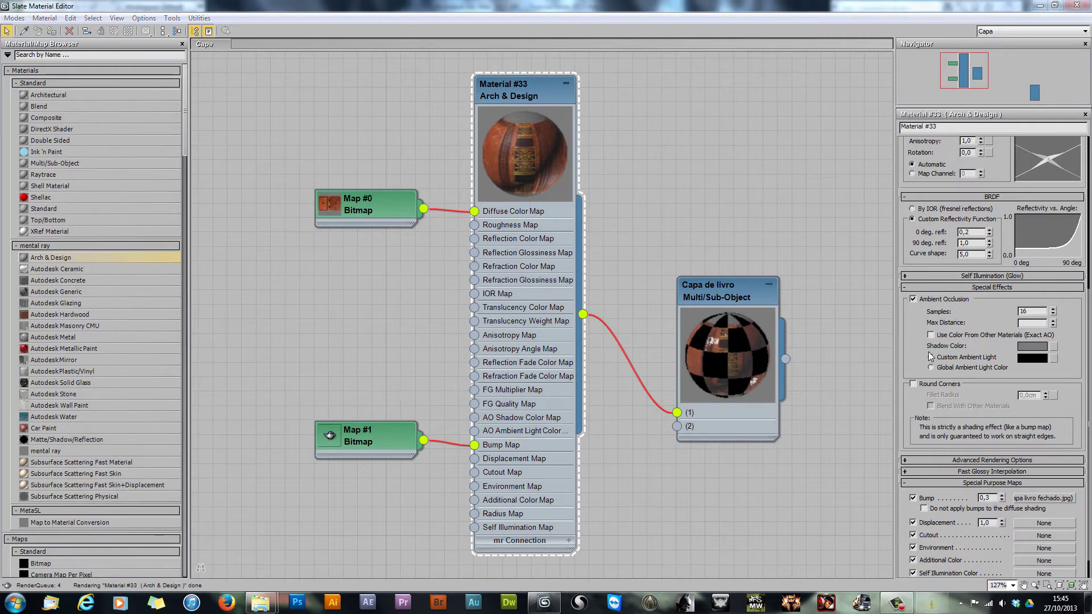
click(681, 180)
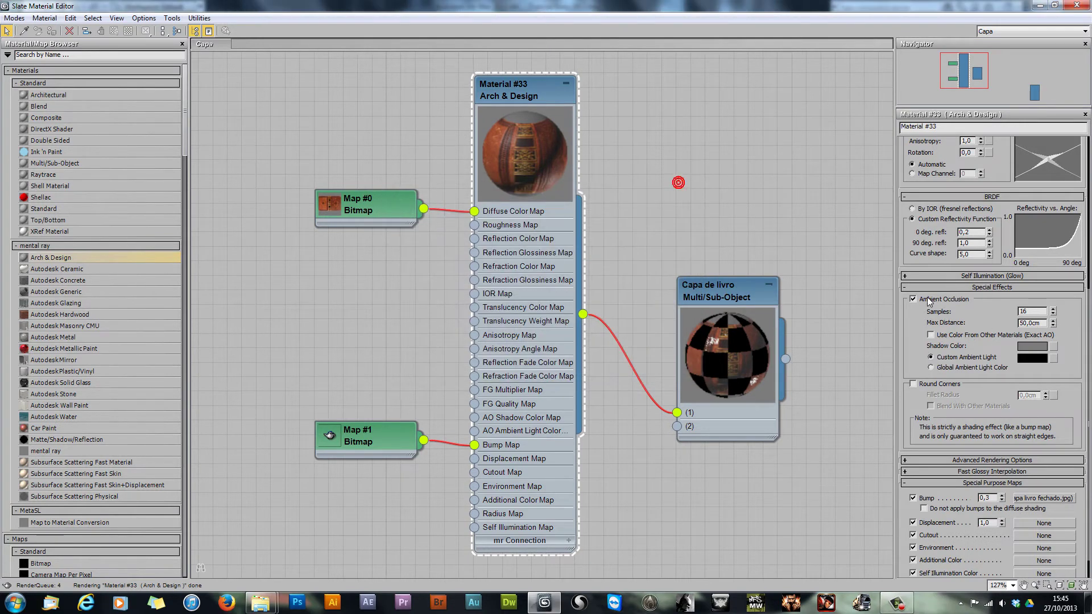
click(1039, 323)
click(908, 334)
Step: Set the material's Bump amount to 0,1 under Special Purpose Maps and update the Arch & Design preview
scroll(932, 449, down, 2)
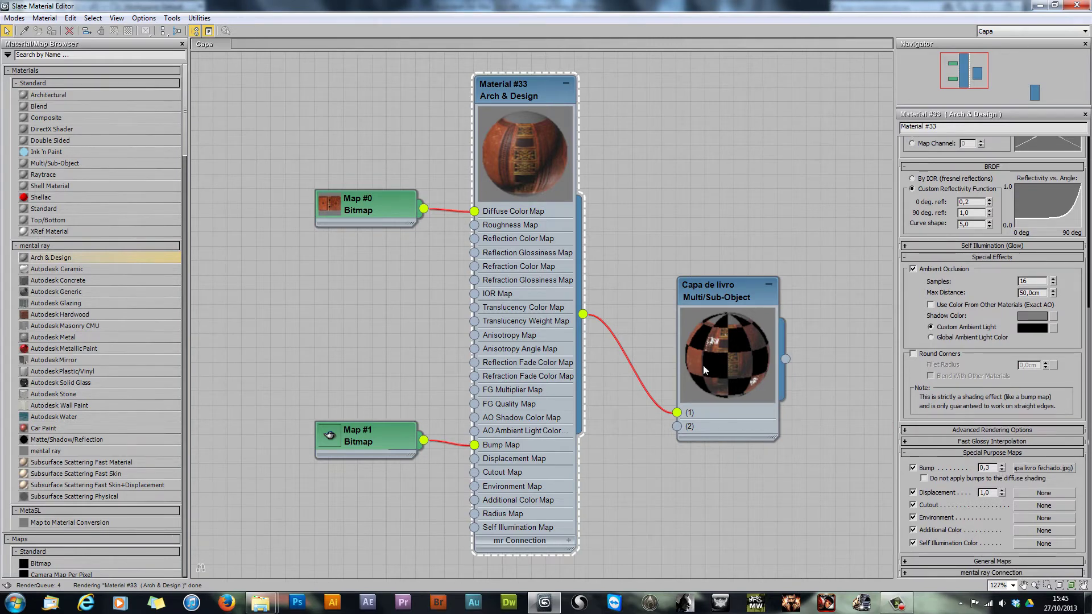
click(989, 469)
key(BackSpace)
text(1)
key(Return)
right_click(523, 146)
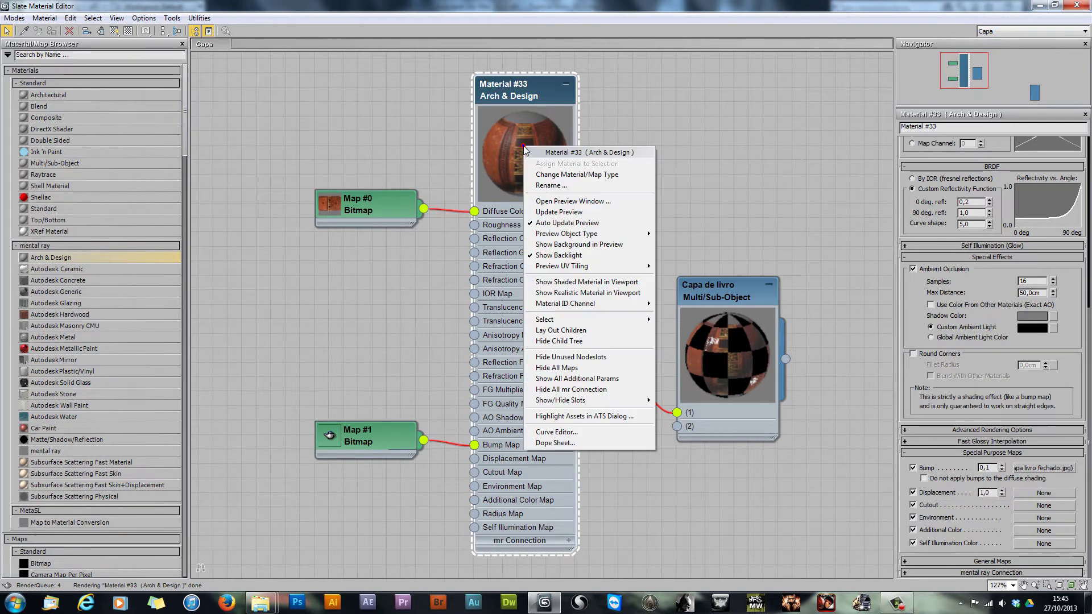
click(559, 211)
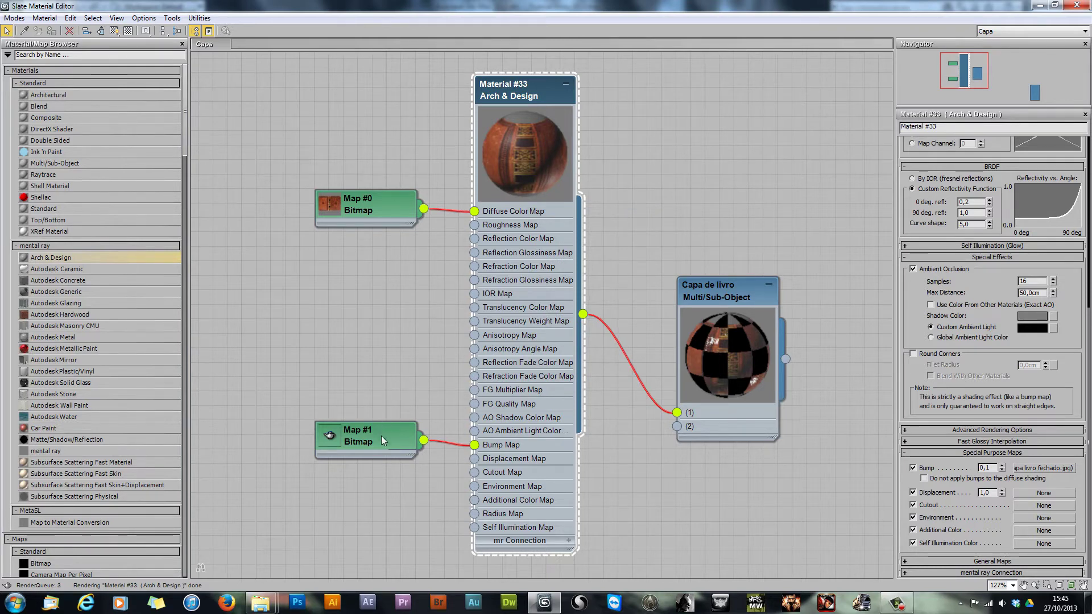
Step: Stack the bump bitmap node close below the diffuse bitmap, and collapse the Arch & Design node beside them
drag(381, 436, 380, 266)
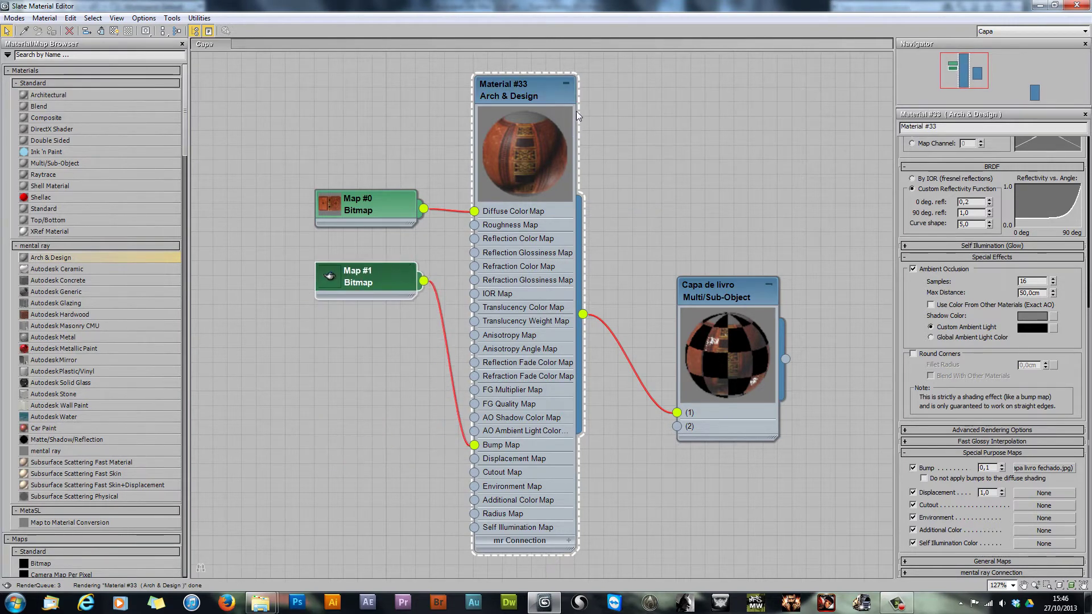
click(566, 83)
drag(538, 95, 552, 199)
middle_drag(458, 326, 467, 264)
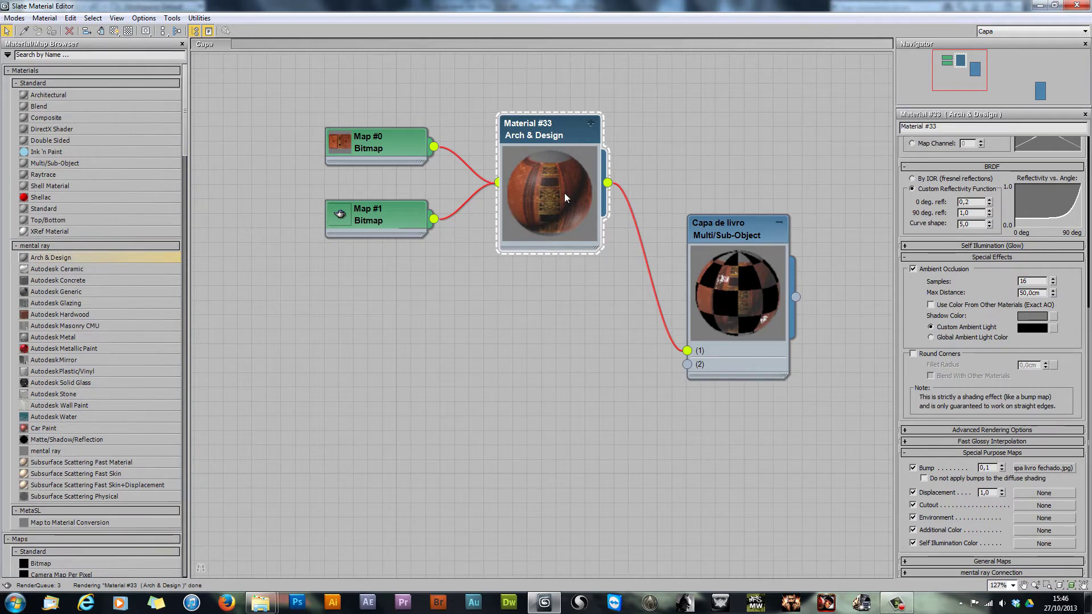
Step: Select the closed book cover in the perspective view and assign the Capa de livro Multi/Sub-Object material to it
double_click(667, 5)
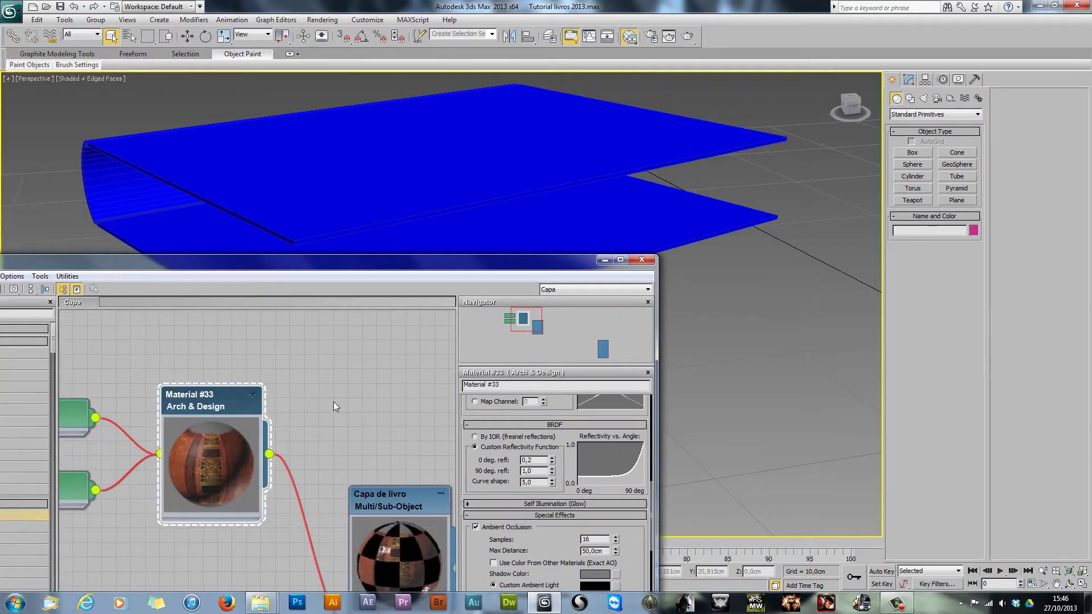
click(493, 163)
scroll(452, 205, up, 2)
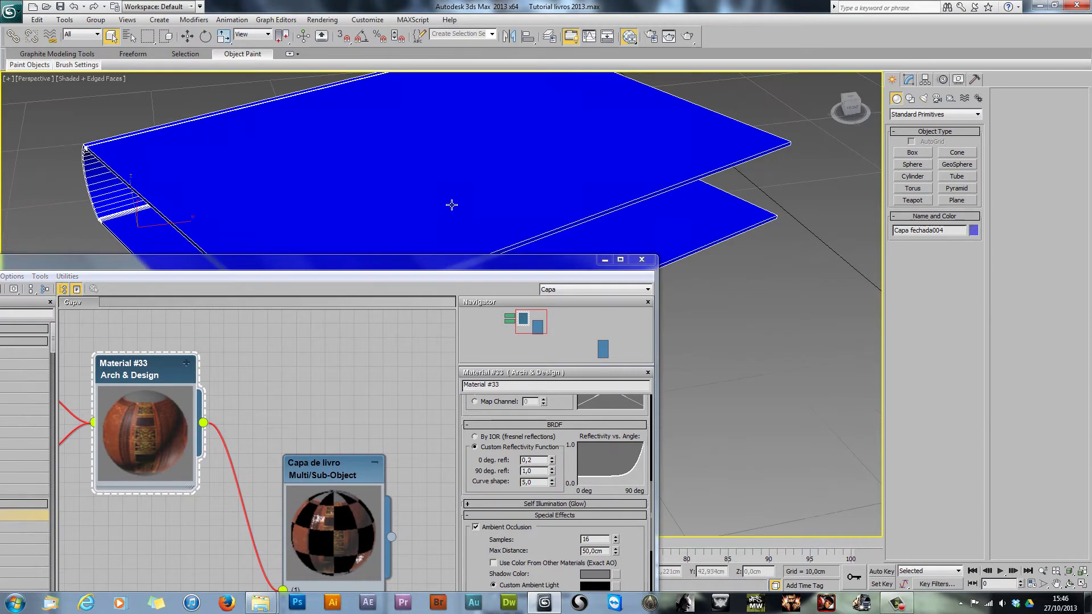
middle_drag(452, 205, 500, 277)
middle_drag(263, 481, 311, 404)
double_click(259, 416)
middle_drag(110, 418, 186, 458)
scroll(186, 459, down, 1)
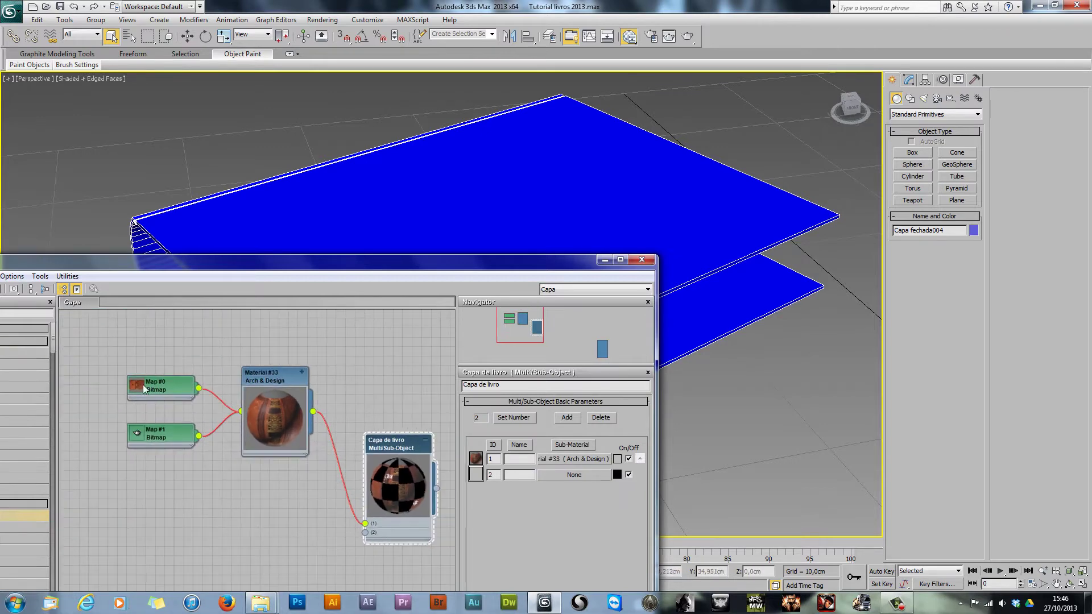
drag(260, 377, 266, 380)
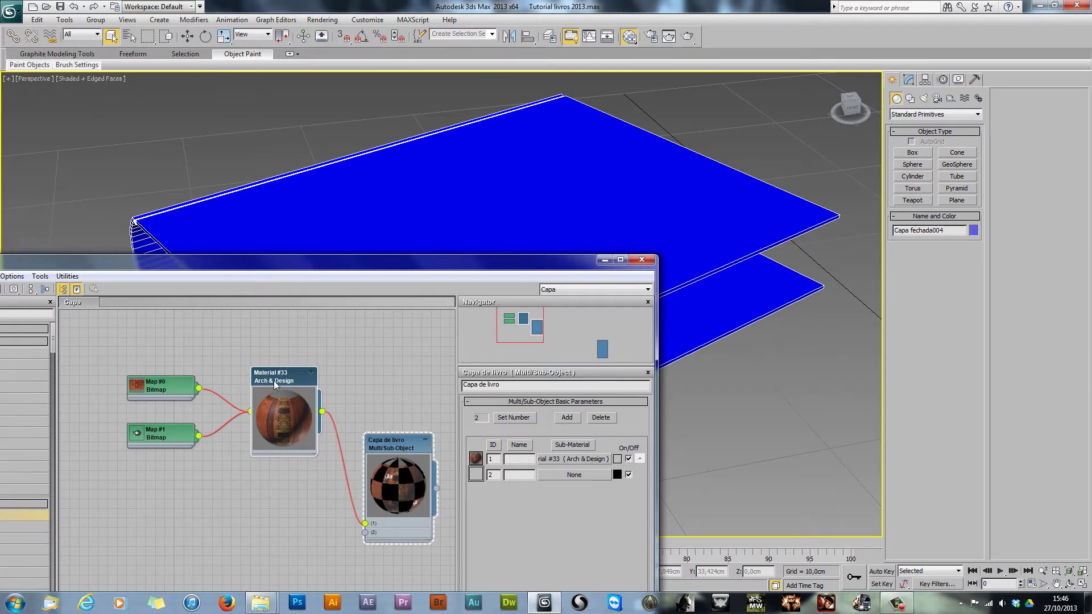
click(386, 445)
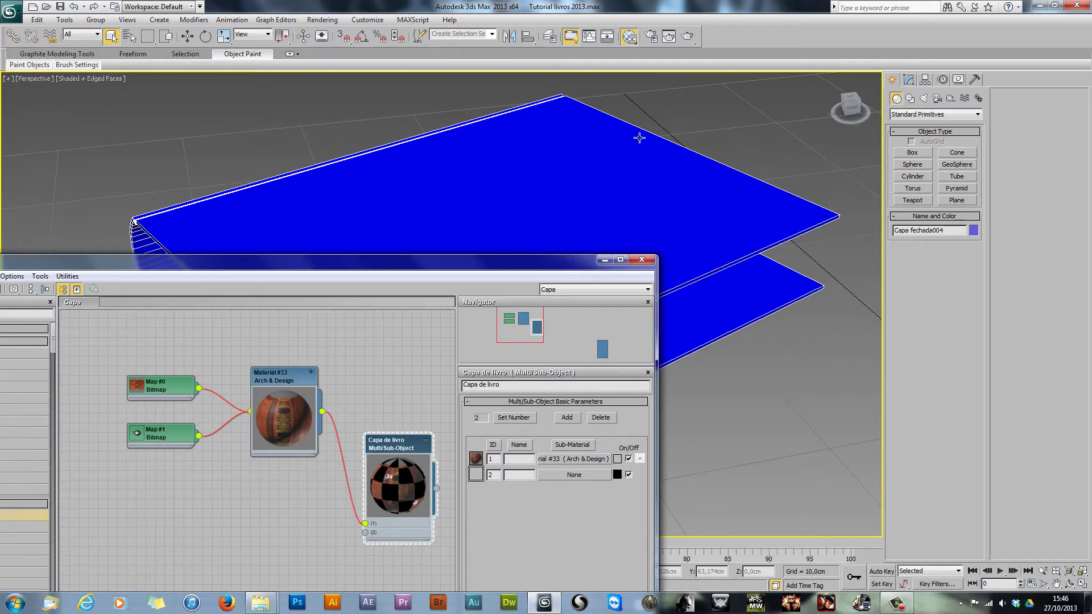
right_click(390, 450)
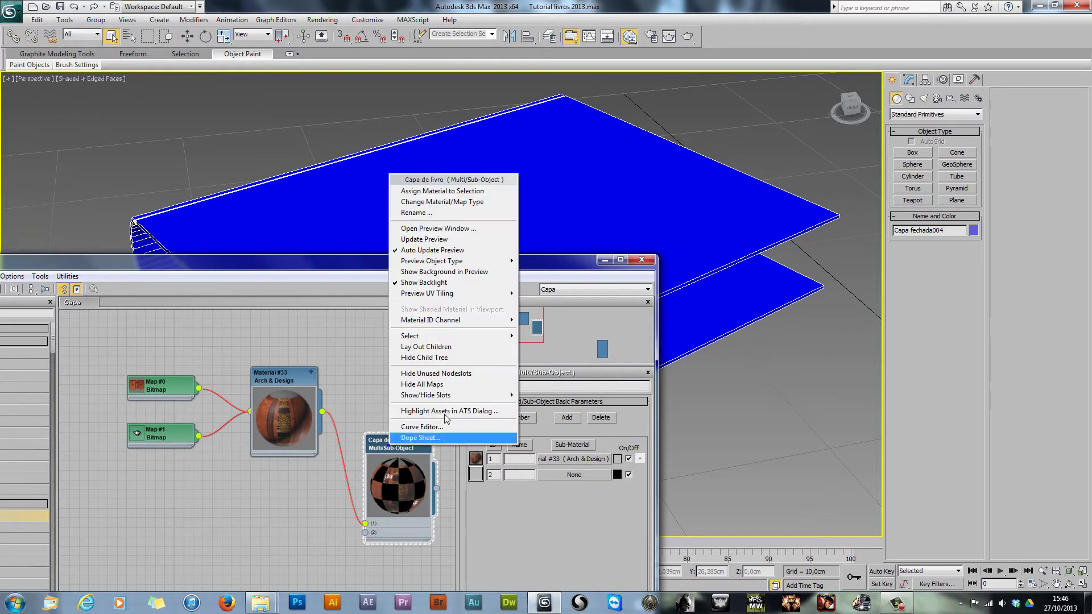
click(419, 193)
Step: Show the Arch & Design material shaded in the viewport and move the material editor clear of the book cover
right_click(281, 379)
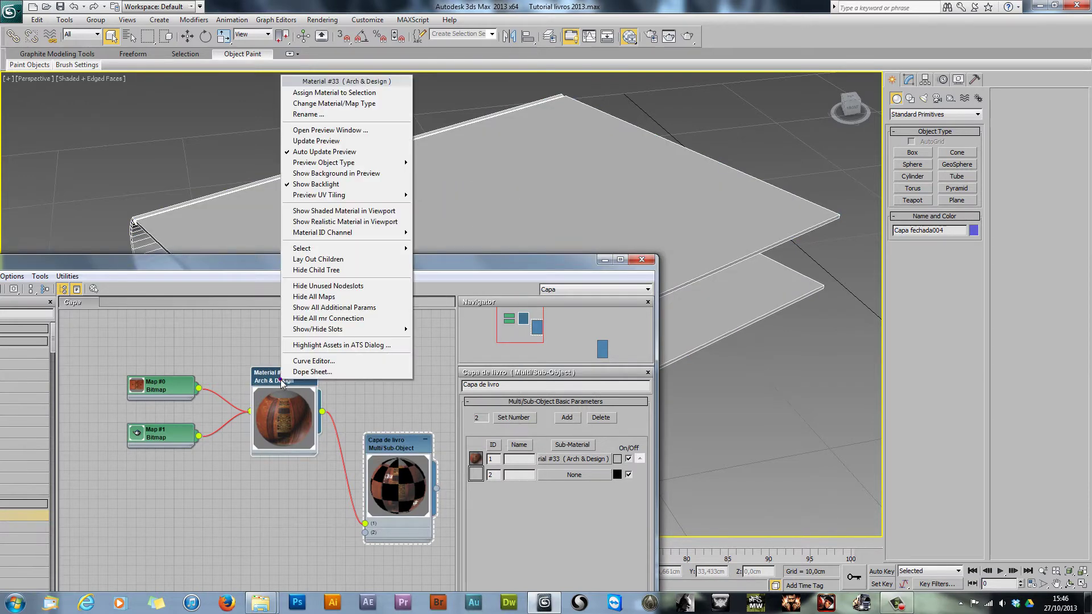
click(347, 215)
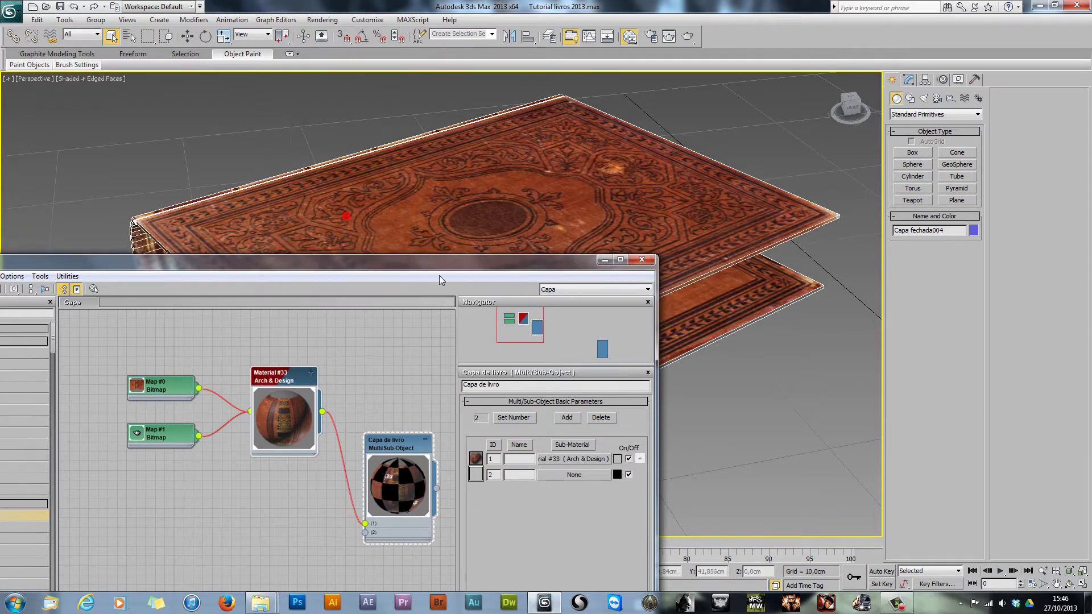
drag(439, 260, 429, 373)
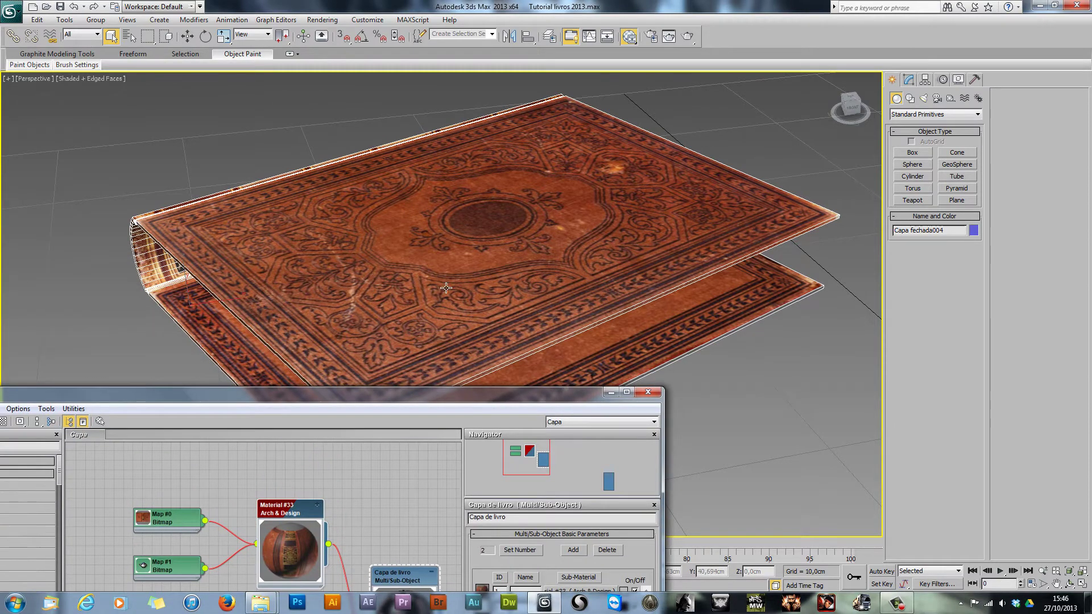
Step: Render a close-up perspective view of the textured cover, inspect it and close the rendered frame
scroll(446, 288, up, 2)
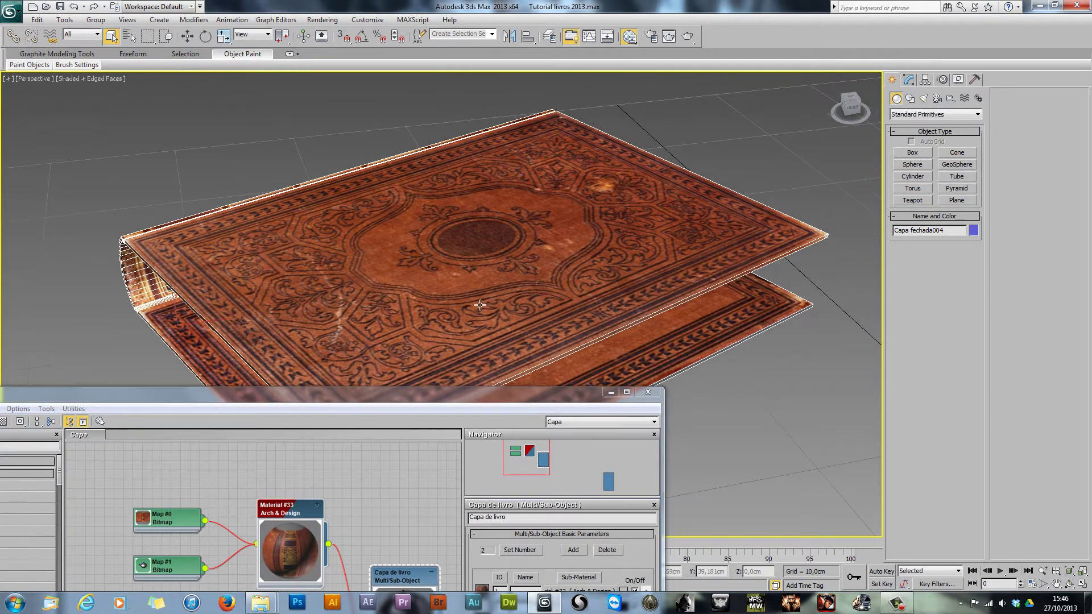
scroll(480, 304, up, 3)
alt+middle_drag(480, 304, 452, 327)
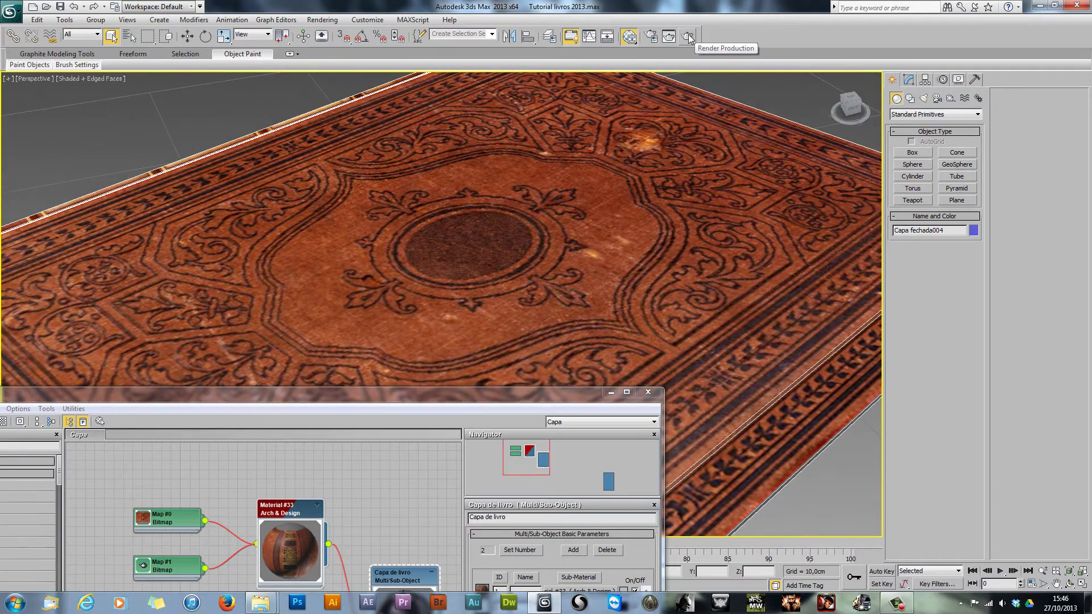
click(687, 37)
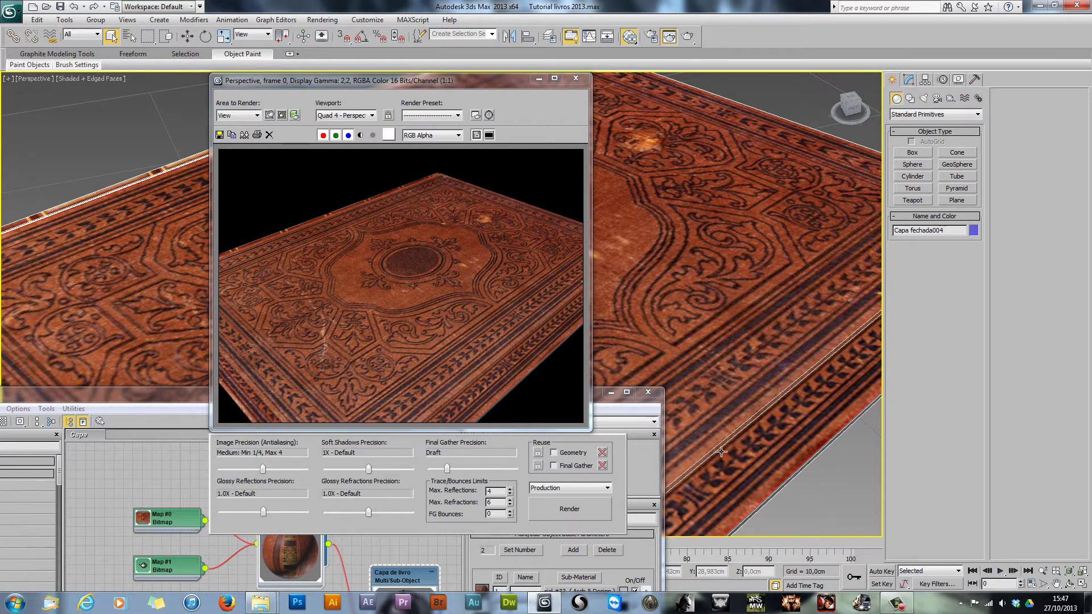
click(576, 79)
Step: Examine the textured cover's edges and inner faces alongside the material's empty second sub-material slot
drag(274, 398, 186, 121)
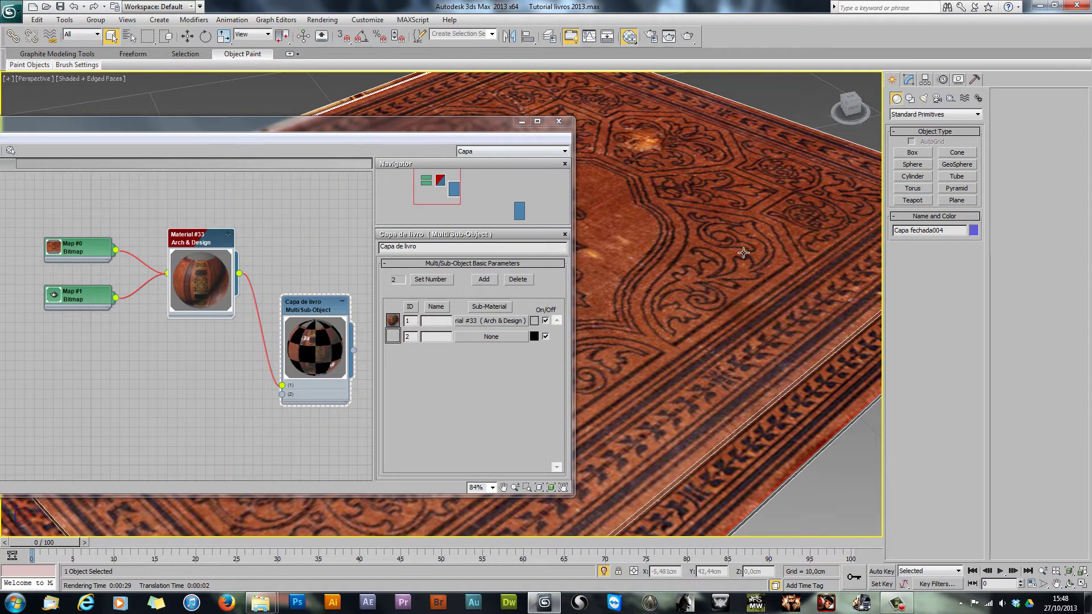
scroll(726, 322, up, 2)
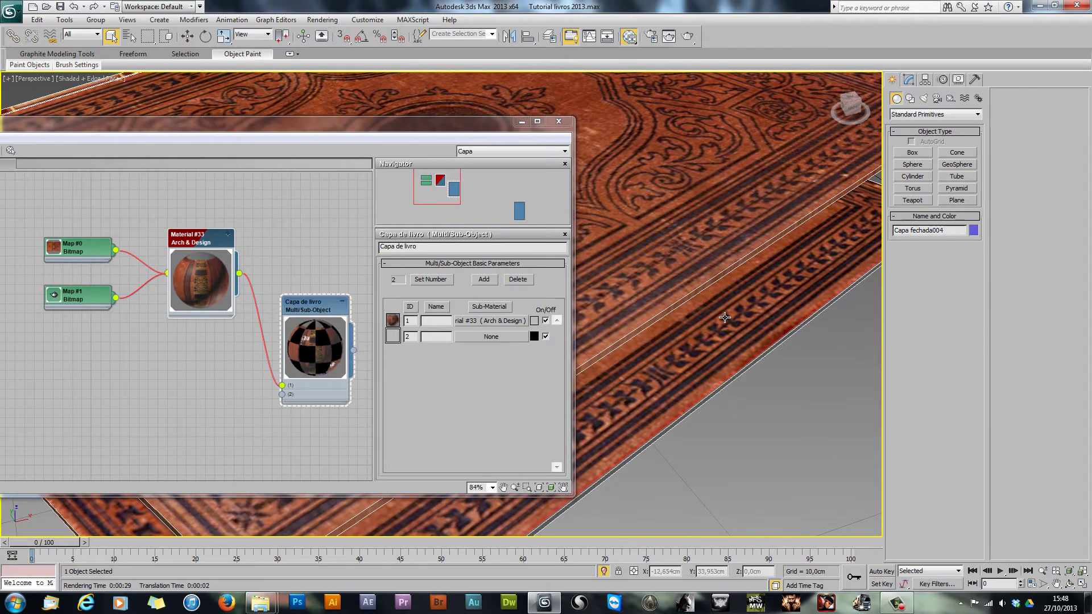
scroll(780, 327, up, 2)
scroll(779, 327, down, 5)
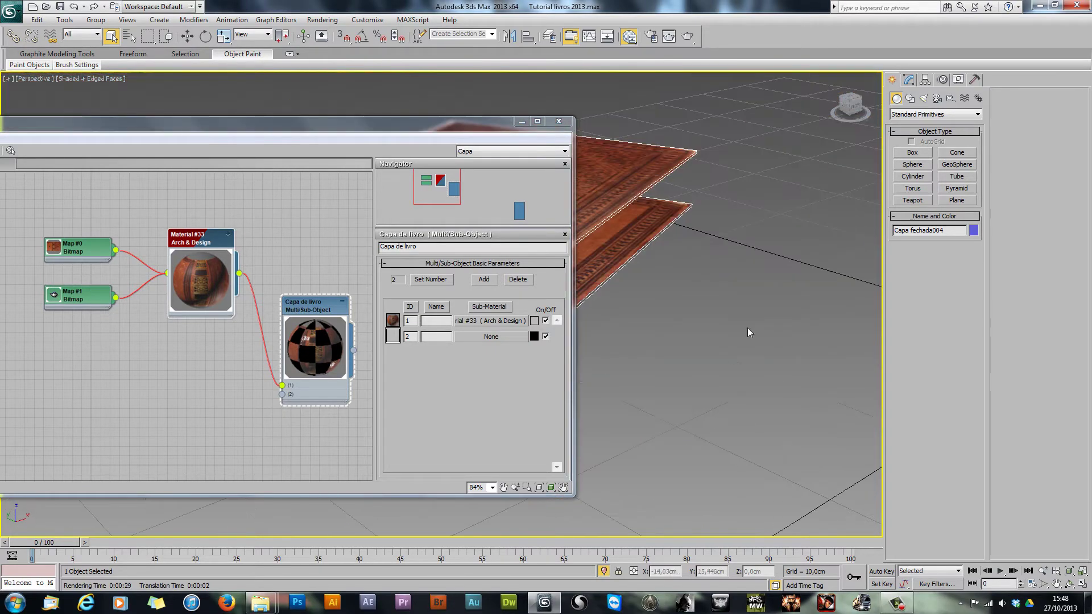
drag(394, 134, 204, 396)
alt+middle_drag(465, 204, 421, 310)
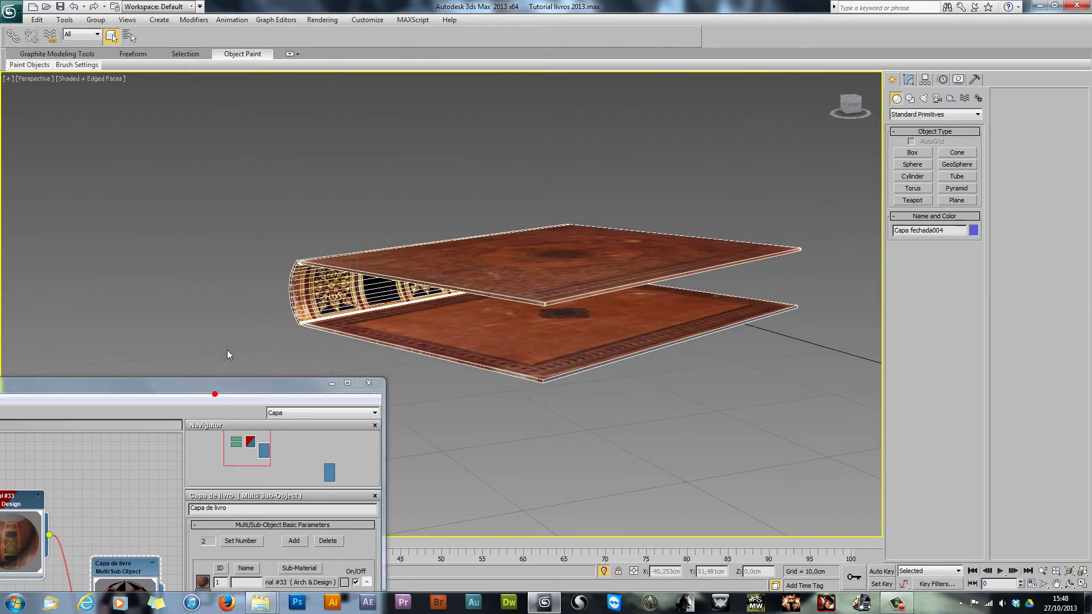
drag(223, 390, 408, 146)
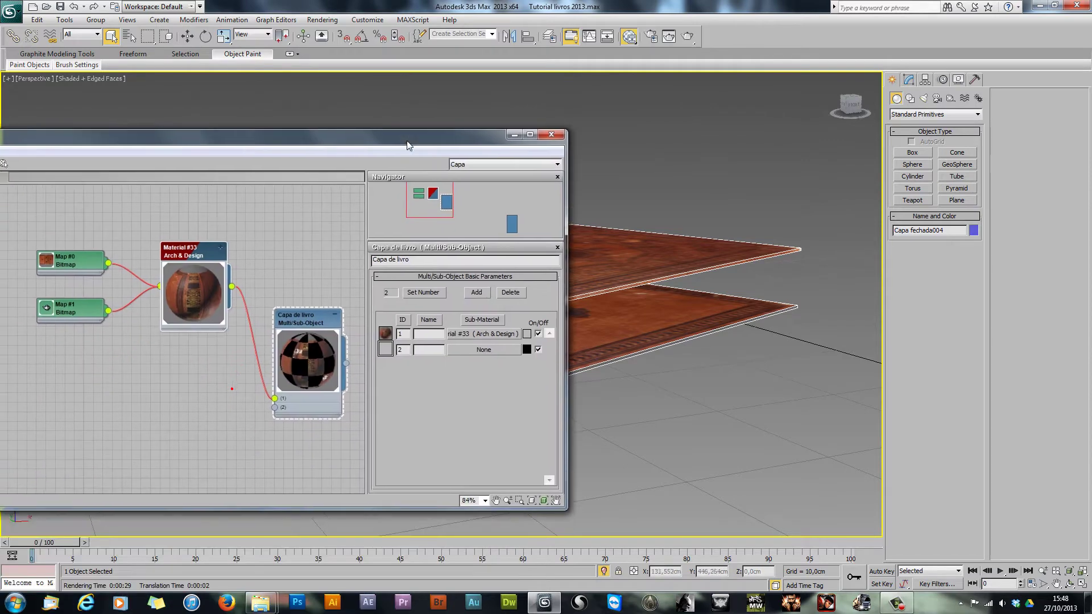
click(297, 407)
drag(416, 147, 232, 209)
Step: Open the cover's modifier settings and switch the Shell modifier off and on to compare the thickness
click(910, 80)
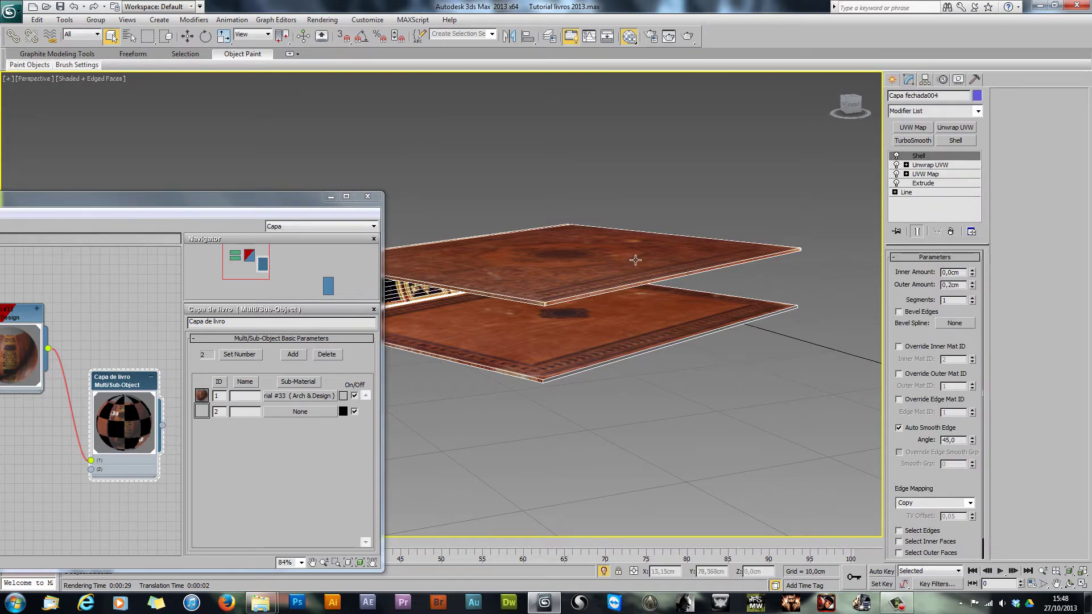
click(896, 156)
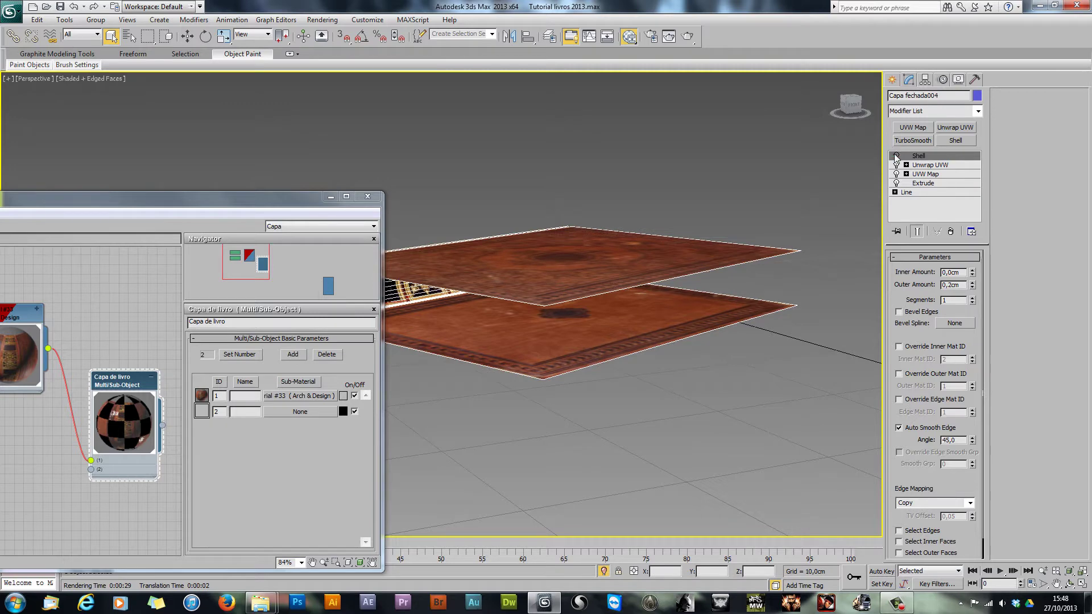
click(896, 156)
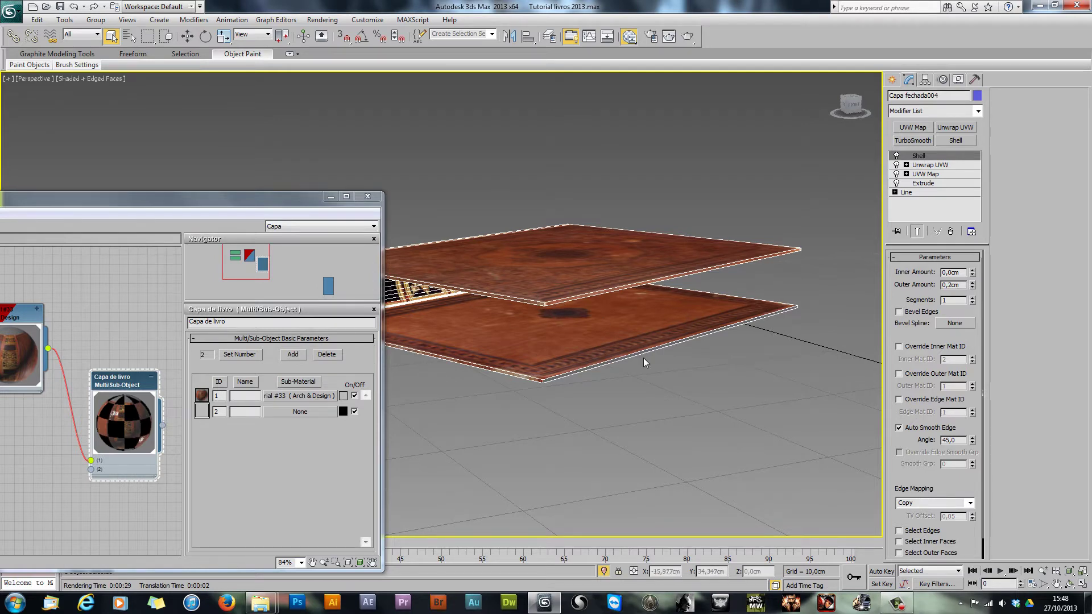
Step: Override the Shell's material IDs on the cover, using inner material ID 2 and outer material ID 1
scroll(512, 262, up, 5)
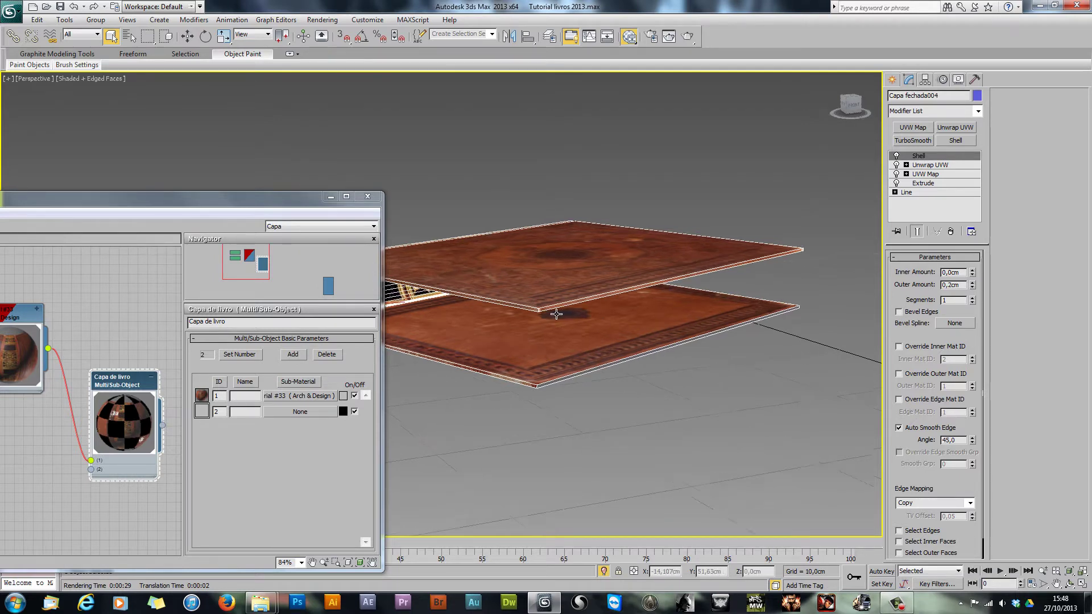
scroll(463, 324, up, 3)
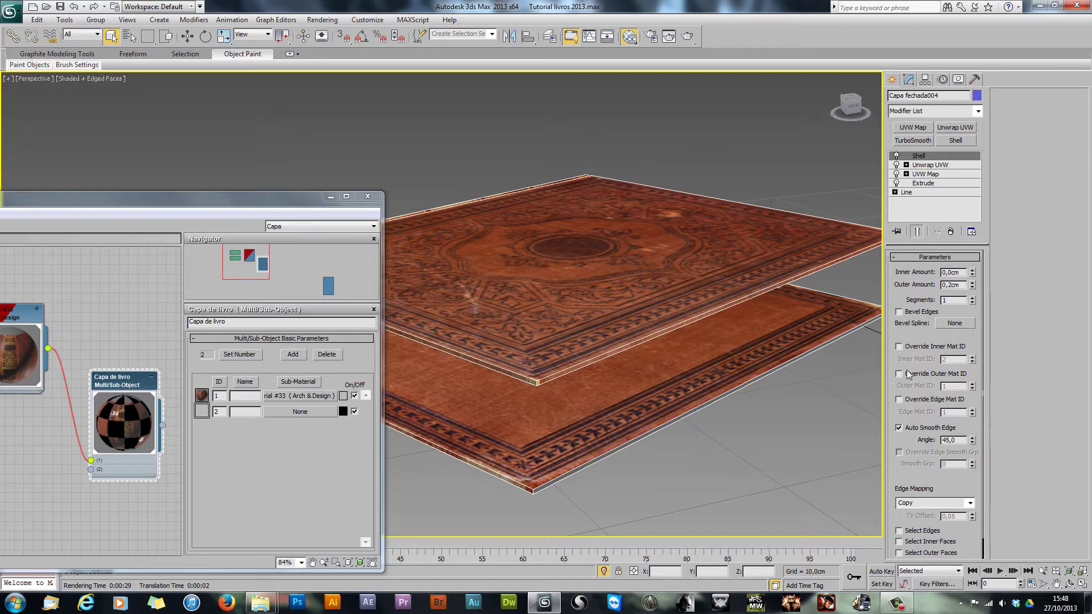
click(899, 346)
drag(961, 360, 934, 360)
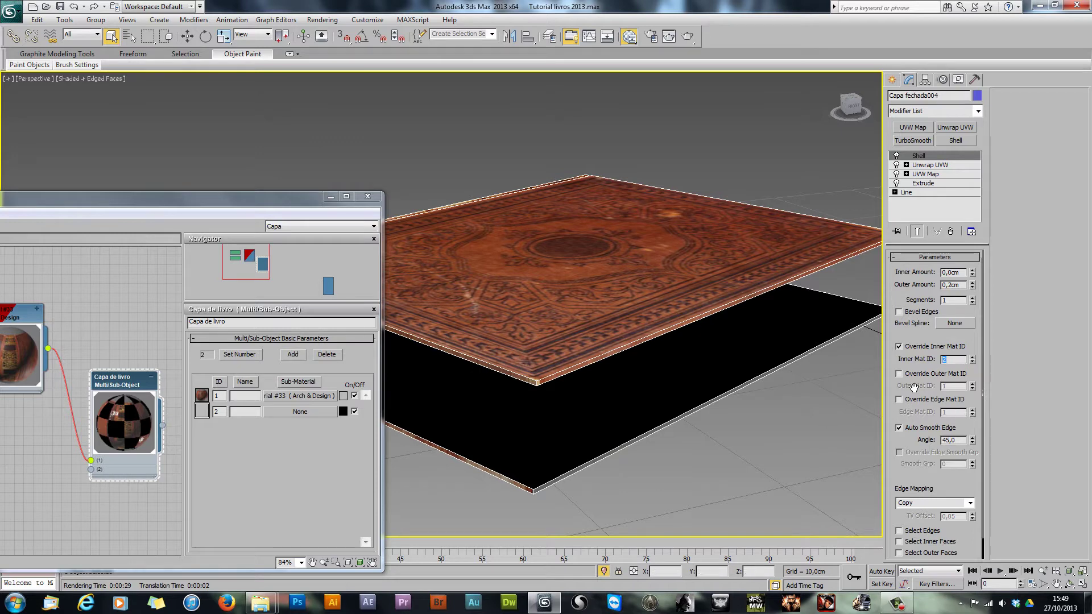
click(899, 374)
drag(965, 386, 913, 387)
Step: Bring the PaperCloseup0002_L image from the Texturas folder into the material graph as a bitmap node below the bump map
drag(142, 203, 502, 106)
scroll(373, 369, down, 3)
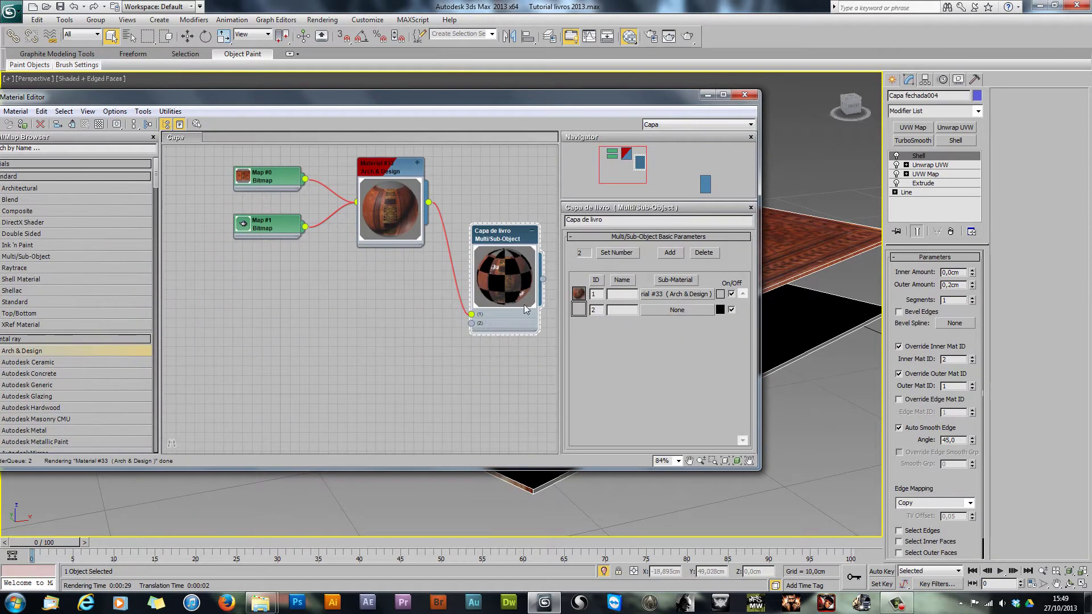
drag(189, 101, 308, 87)
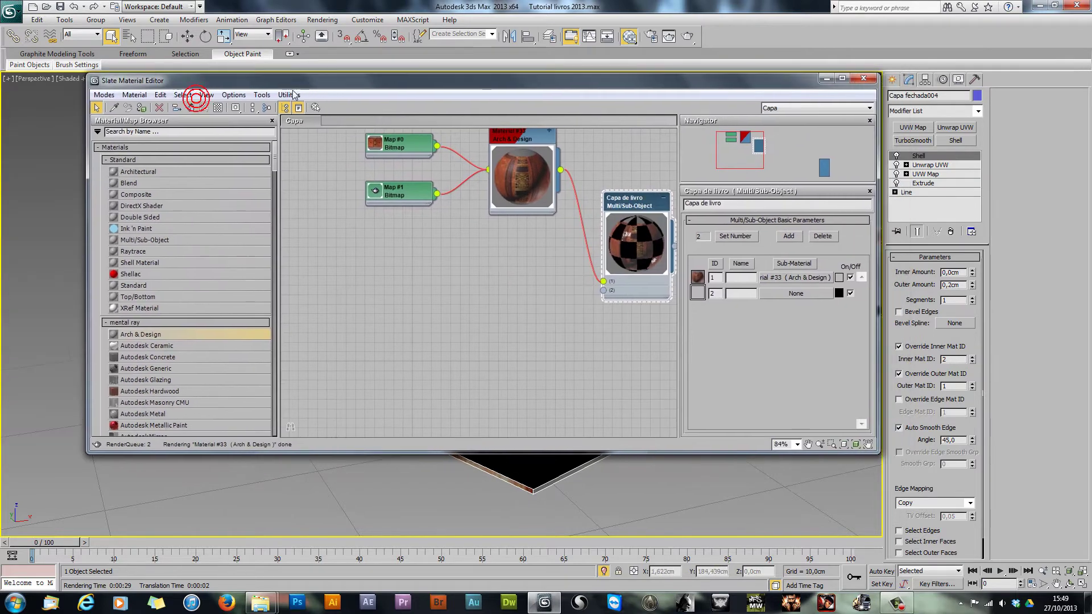
mouse_move(258, 604)
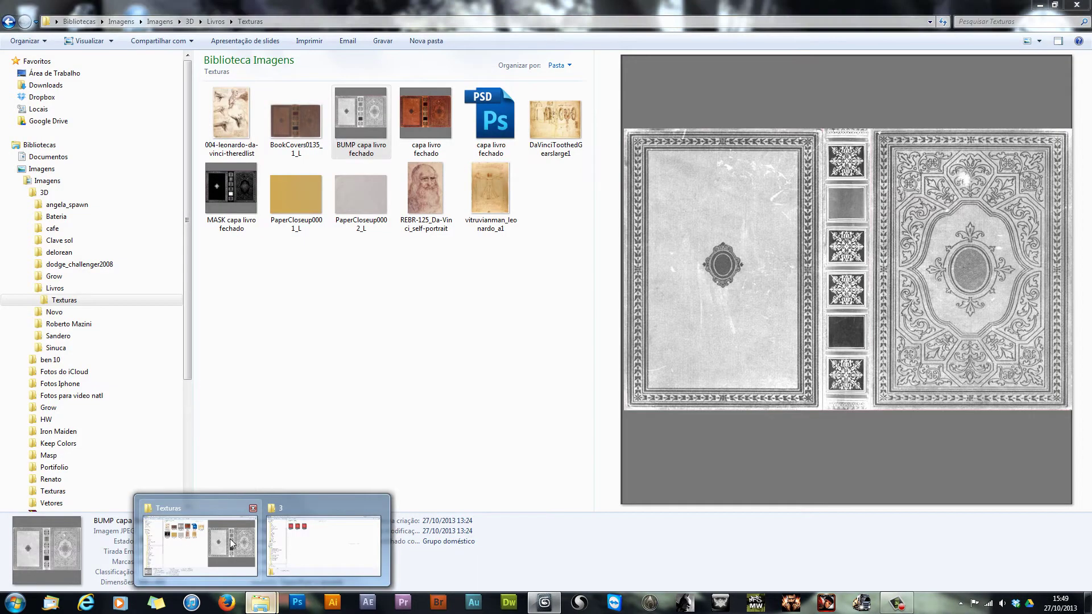
click(232, 544)
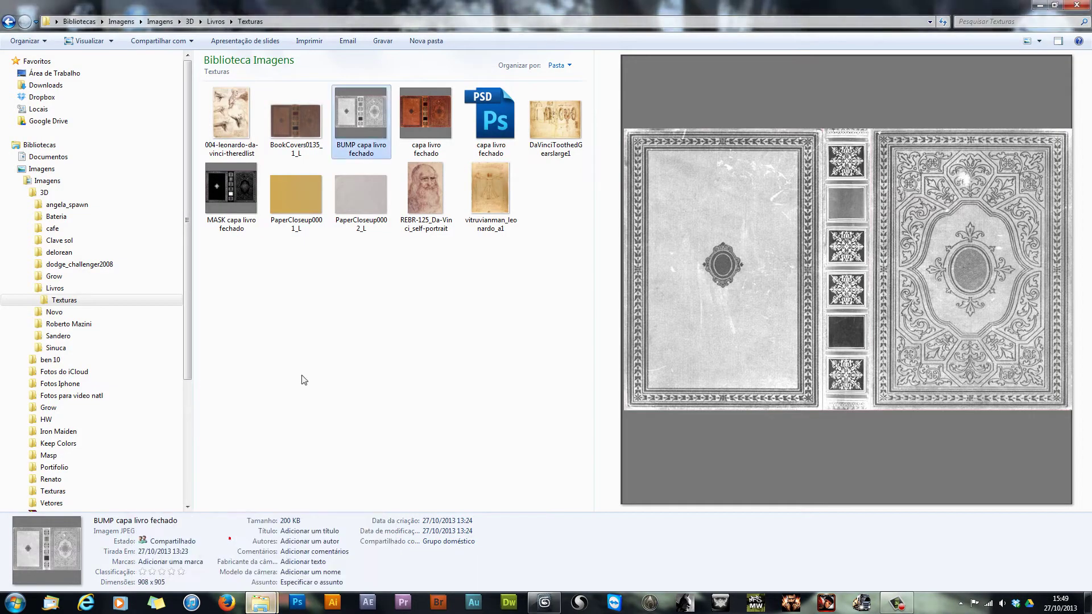
click(358, 186)
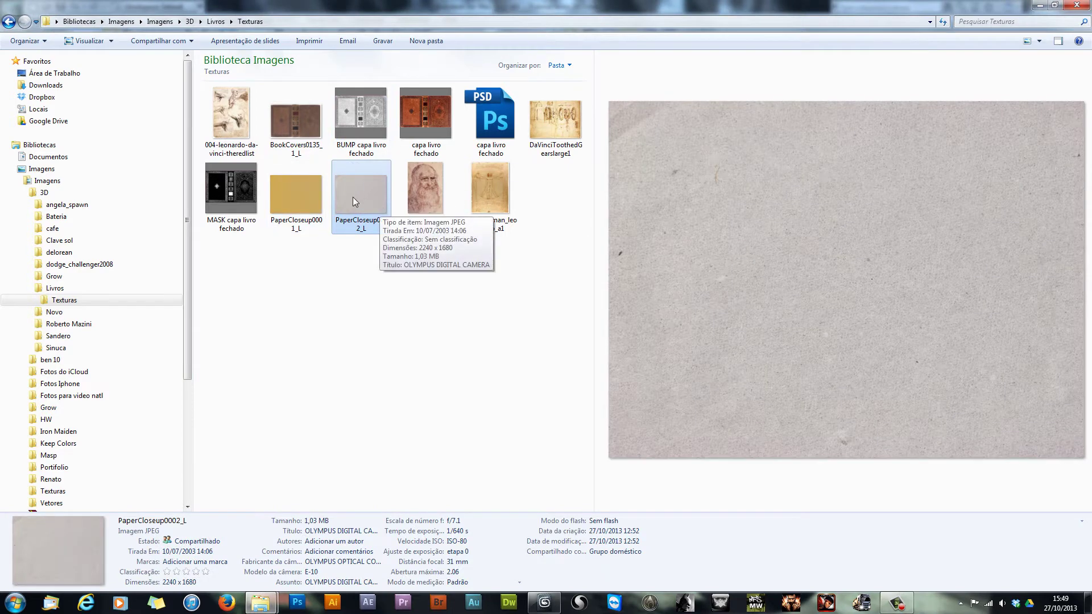
drag(352, 197, 603, 290)
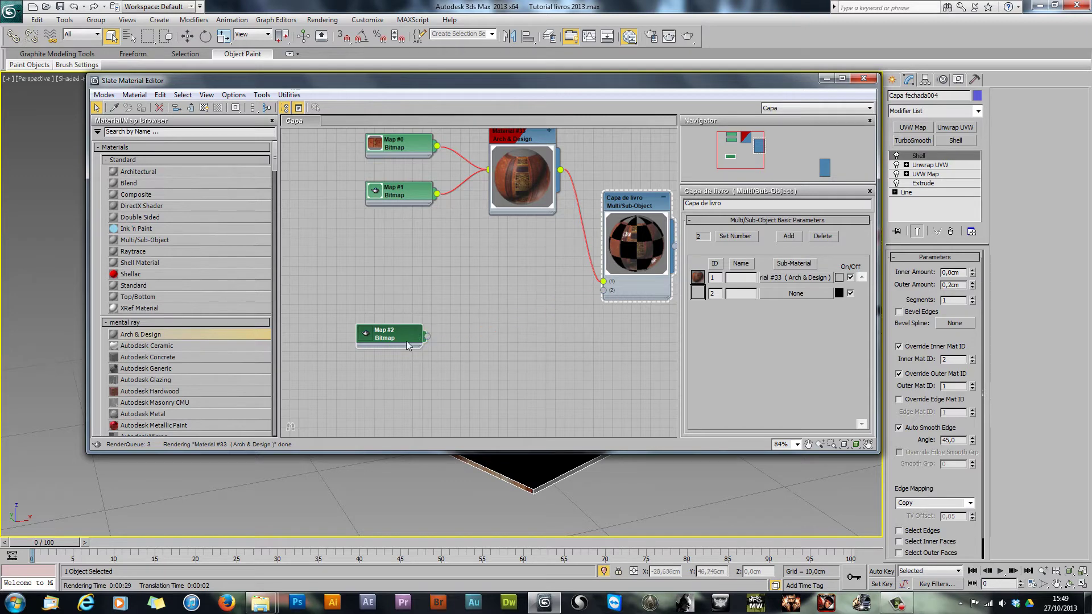
drag(389, 338, 349, 328)
middle_drag(510, 178, 510, 202)
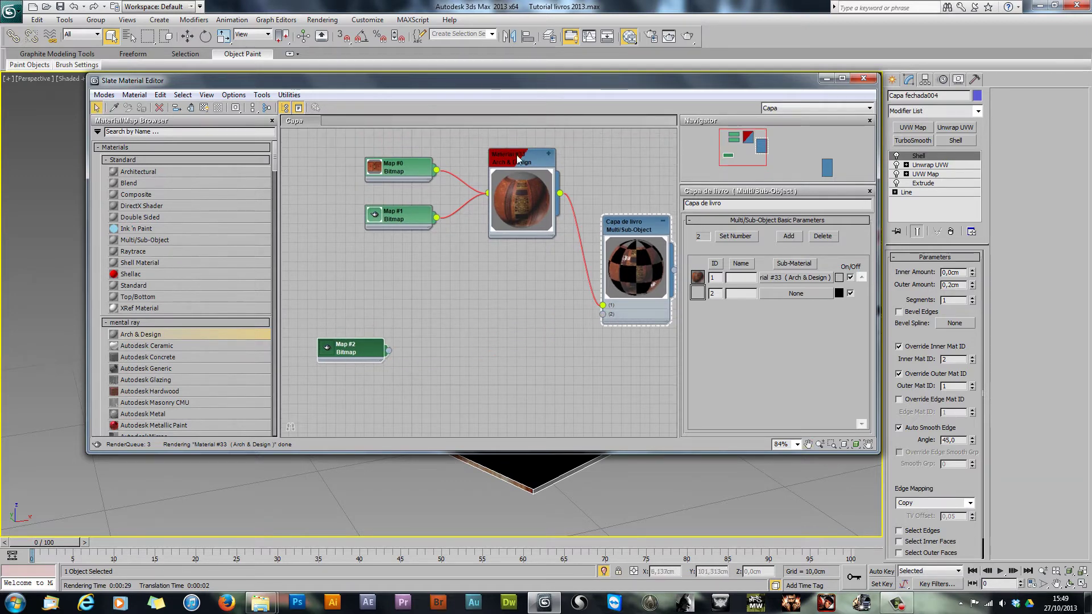
drag(137, 334, 471, 336)
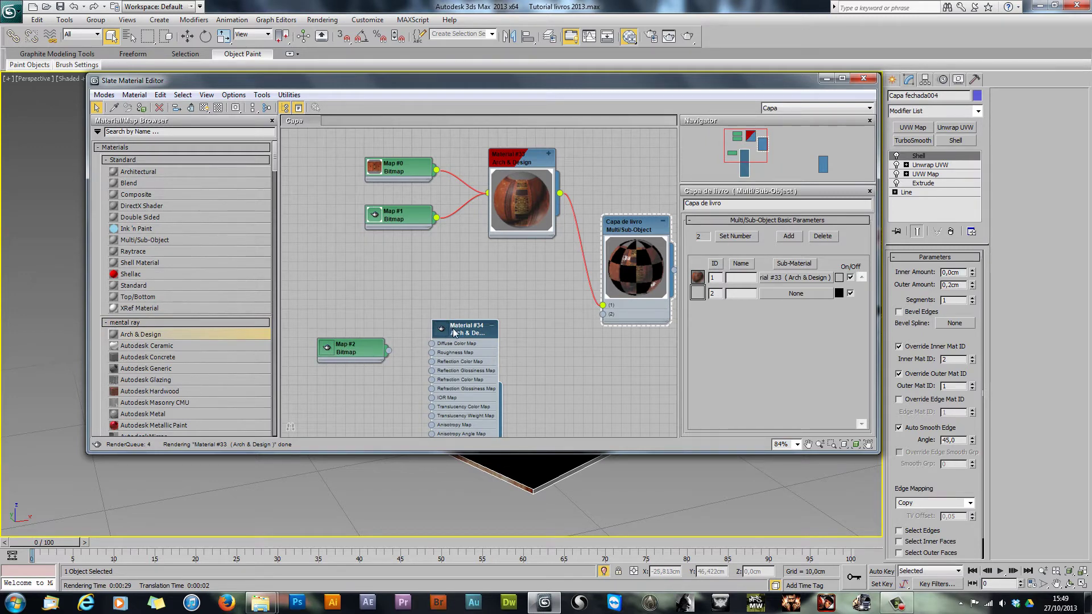
drag(453, 333, 517, 318)
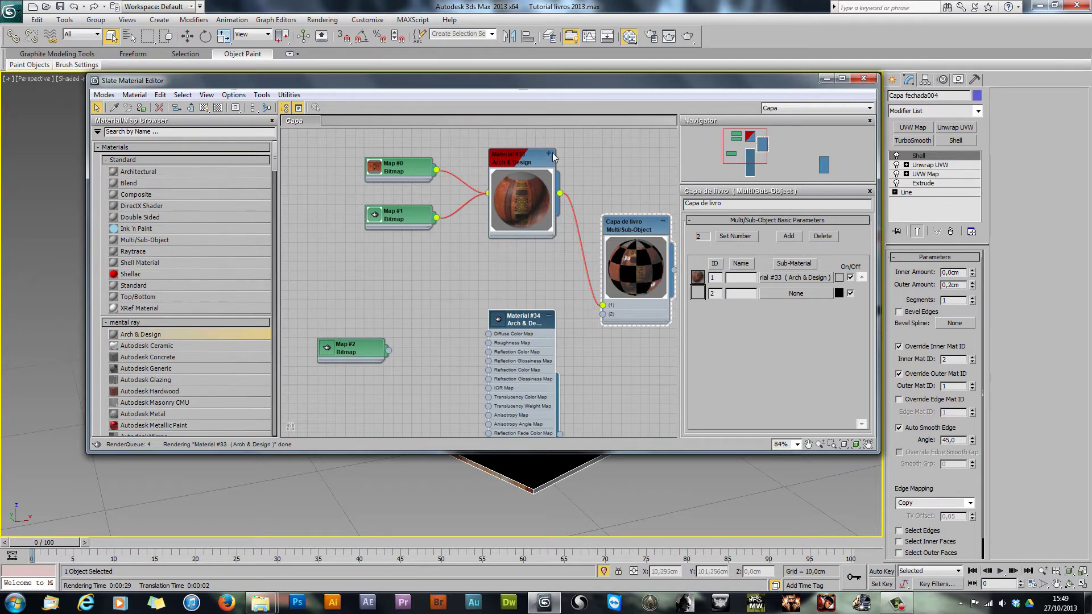
double_click(530, 161)
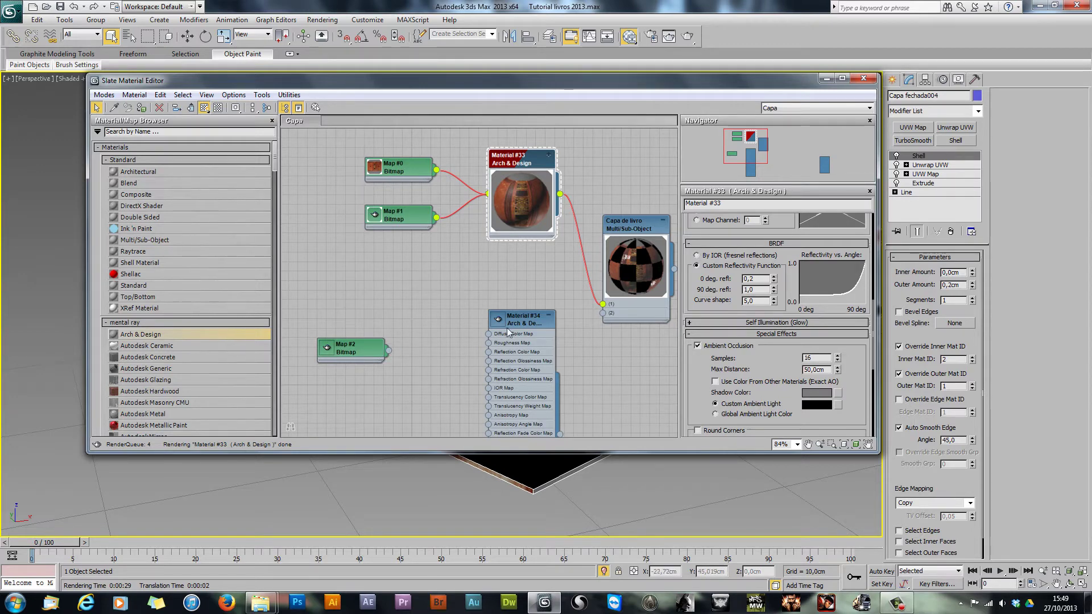
drag(517, 323, 516, 294)
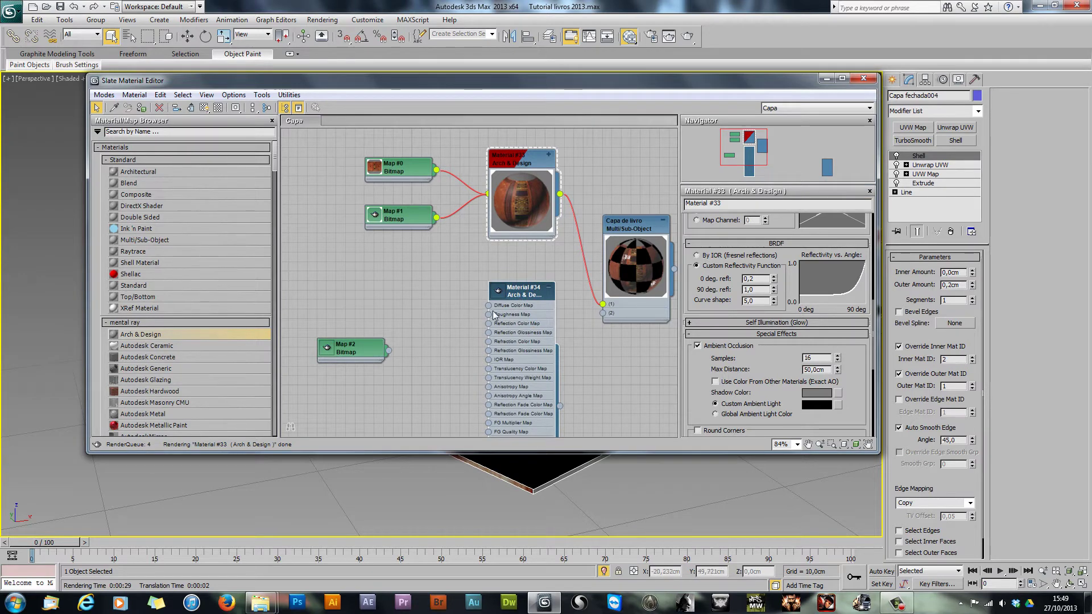
click(518, 288)
key(Delete)
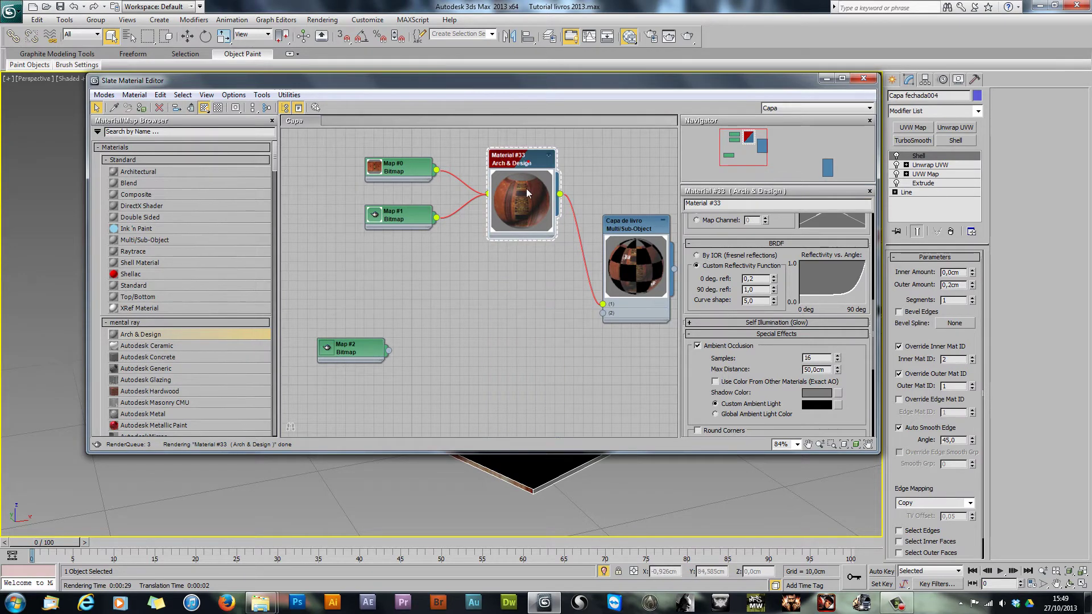
mouse_move(514, 161)
shift+mouse_down()
mouse_move(513, 307)
mouse_move(514, 295)
shift+mouse_up()
key(Delete)
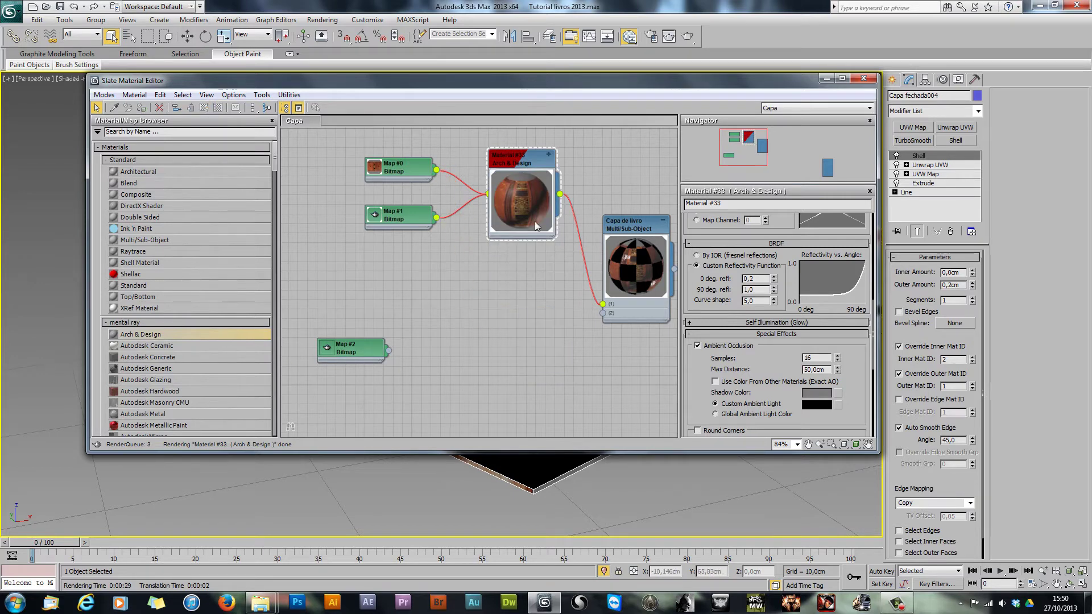
click(520, 160)
right_click(520, 160)
click(461, 294)
click(514, 191)
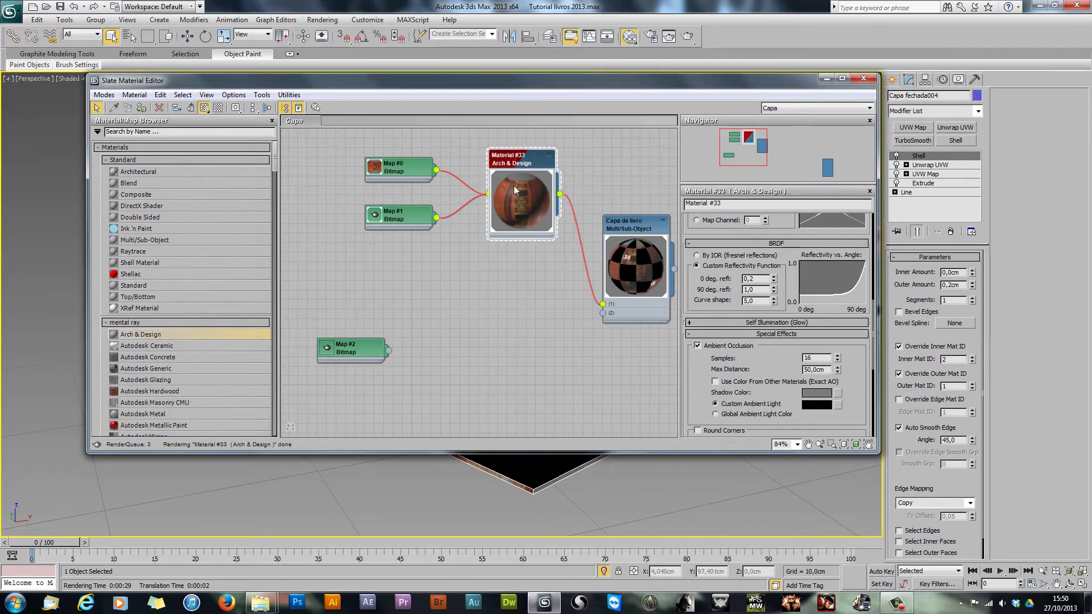
Step: Duplicate the Material #33 Arch & Design node below the original and disconnect the copy's diffuse color and bump maps
shift+drag(514, 190, 514, 302)
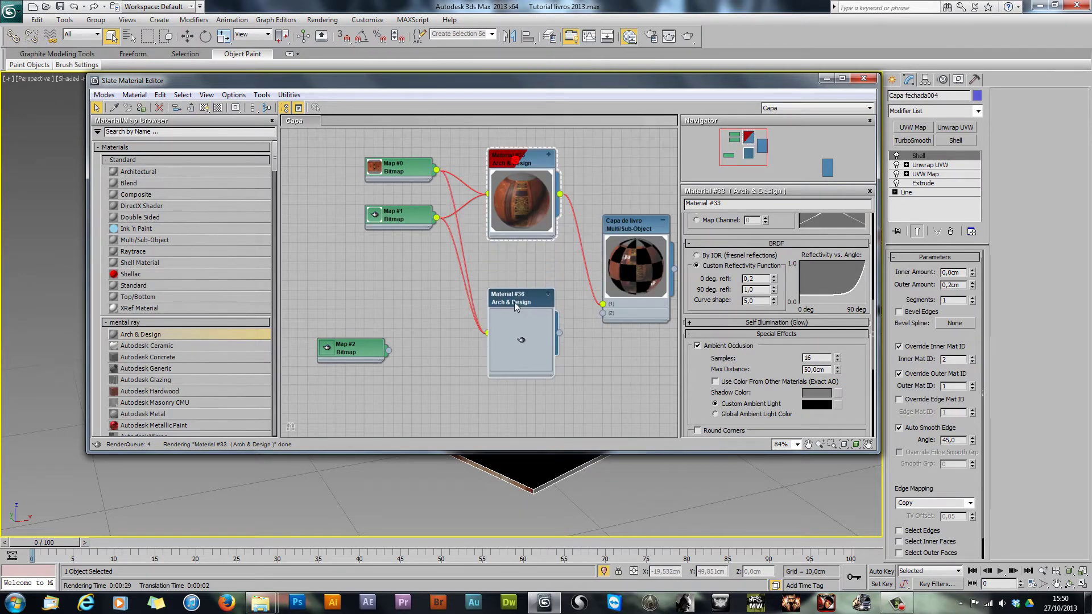
click(549, 296)
middle_drag(494, 377, 513, 248)
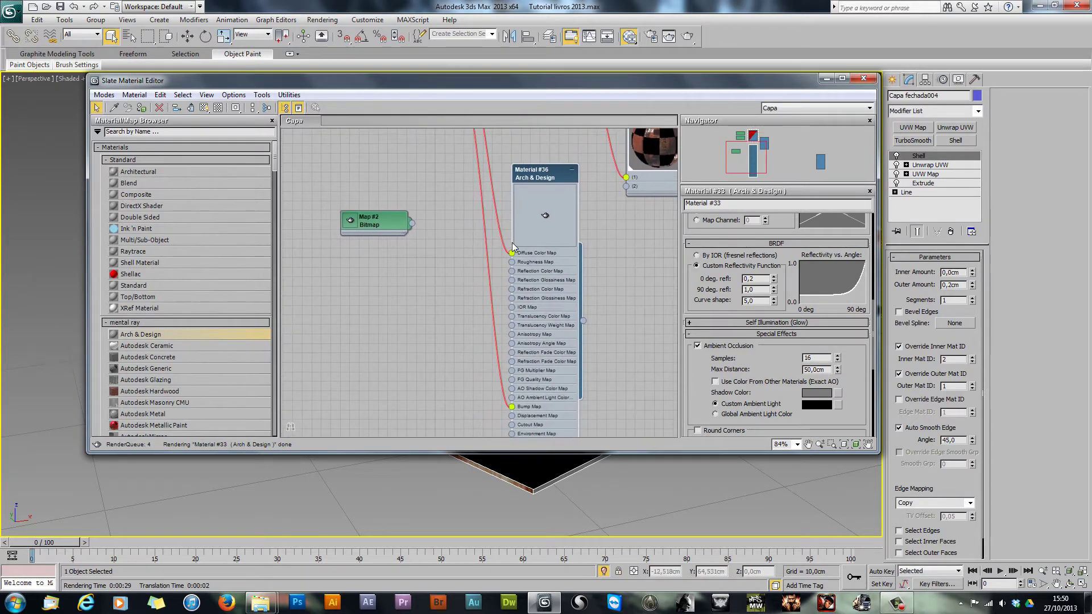
drag(512, 254, 460, 220)
drag(513, 411, 493, 259)
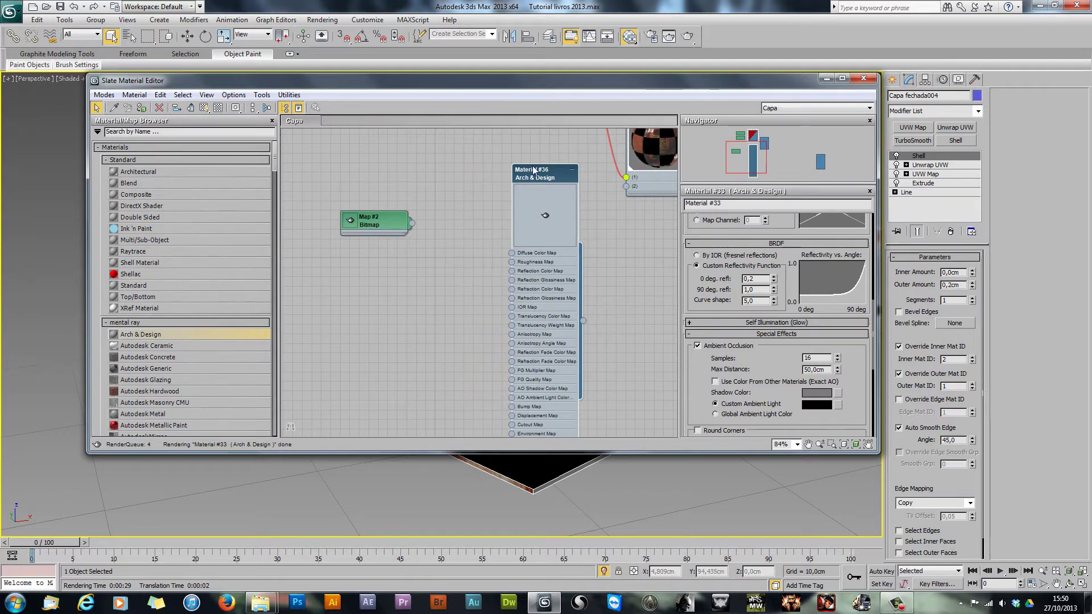
drag(535, 170, 526, 180)
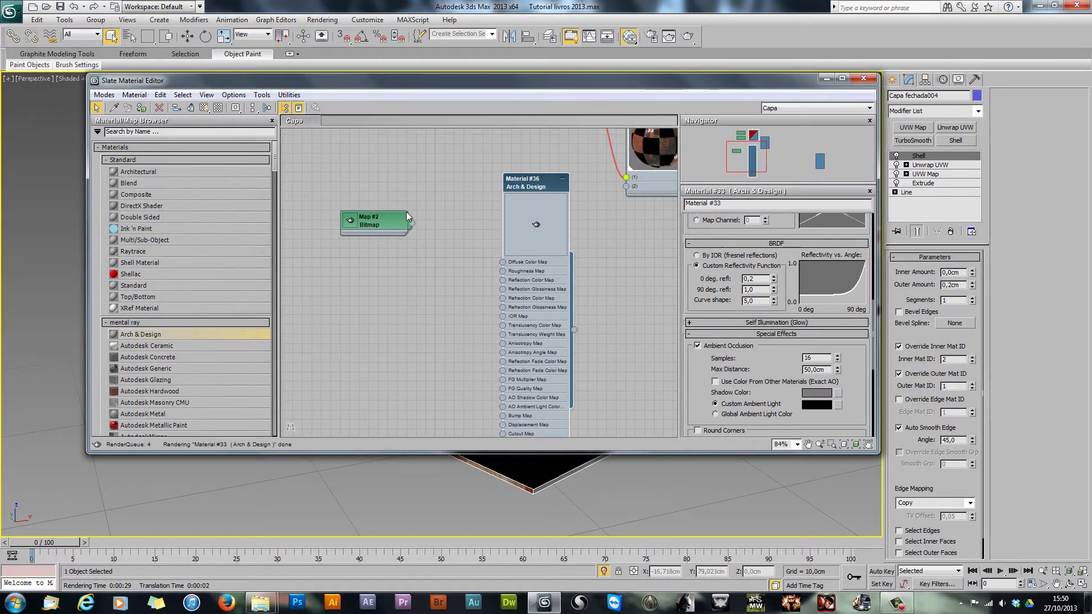
Step: Refresh the copied material's preview, then enlarge the Map #2 paper bitmap node and refresh its preview
right_click(551, 234)
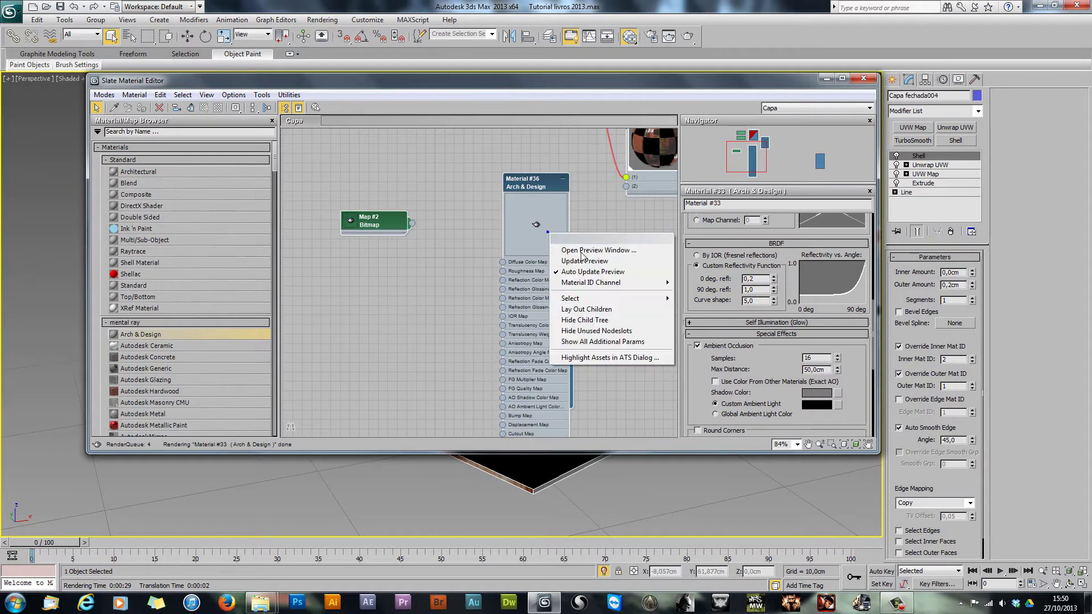
click(583, 262)
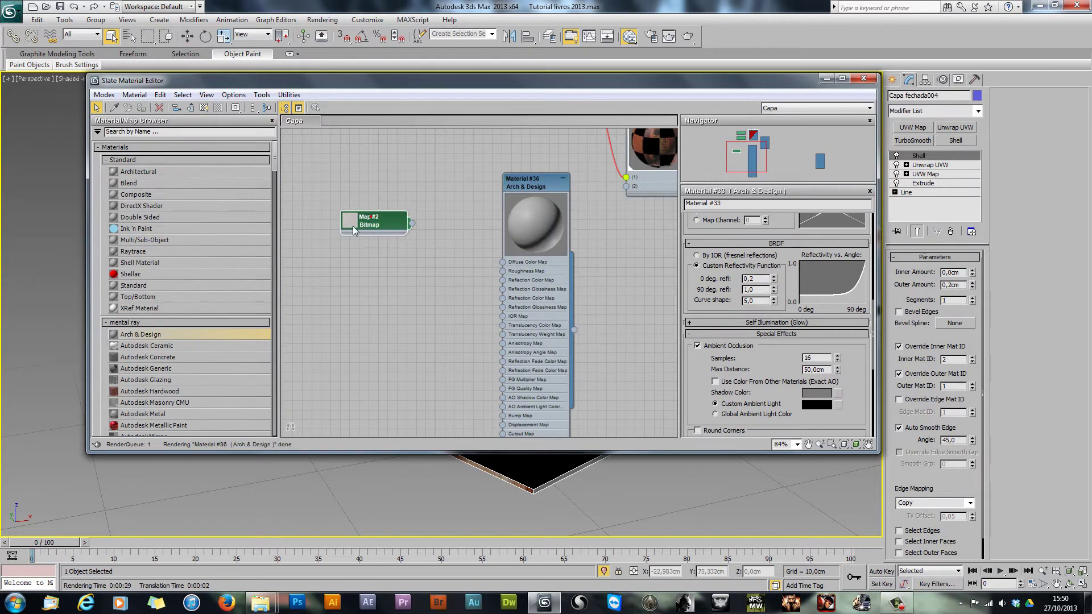
double_click(349, 222)
right_click(384, 274)
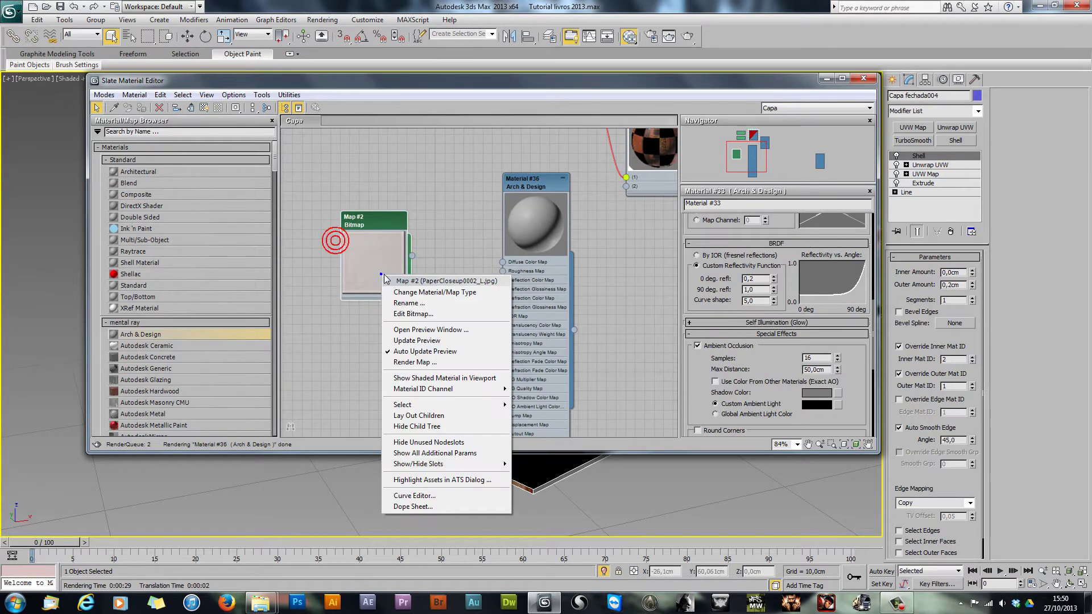
click(404, 341)
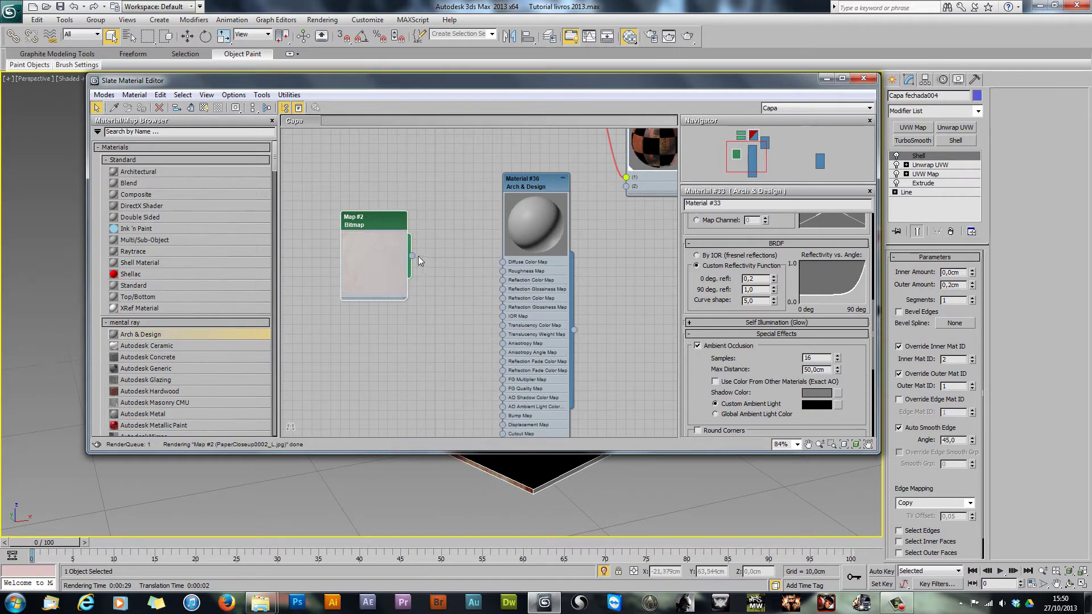
Step: Connect Map #2 to the Diffuse Color Map of Material #36 and wire that material into slot 2 of Capa de livro
drag(502, 263, 503, 263)
middle_drag(581, 319, 516, 397)
drag(510, 409, 562, 264)
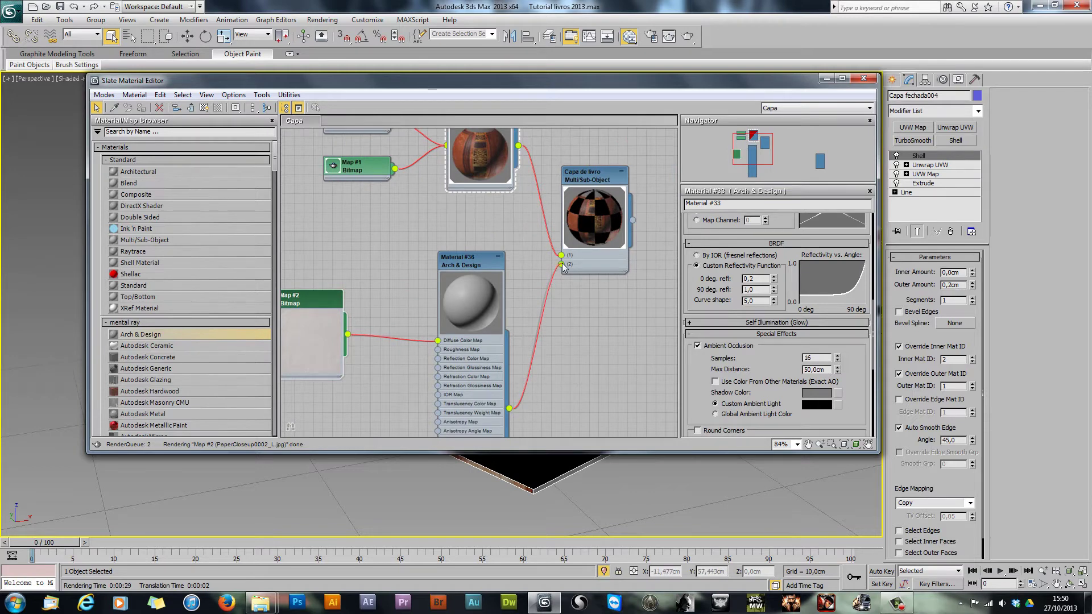
click(495, 257)
Step: Update the preview of the Capa de livro Multi/Sub-Object material
click(612, 205)
right_click(579, 223)
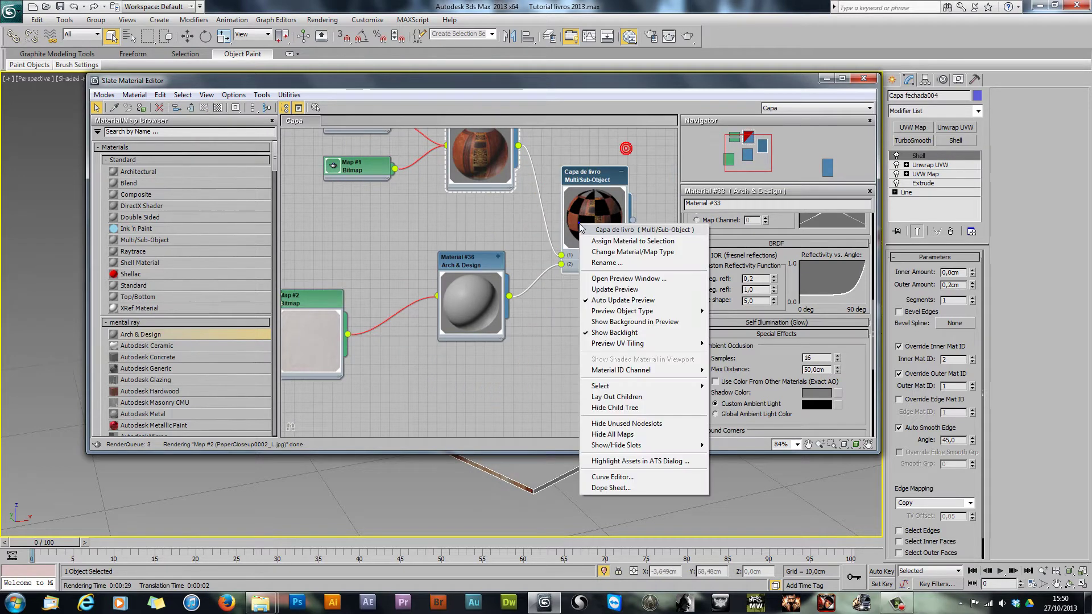
click(609, 290)
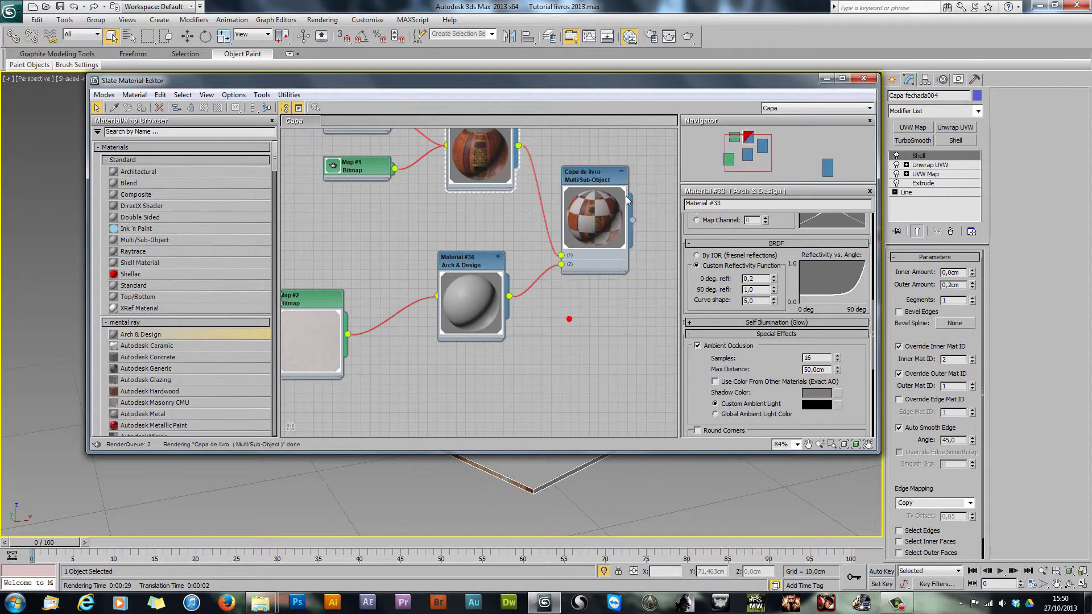
Step: Render a close-up of the book cover's corner in the Perspective view to check the outer and inner materials
drag(735, 80, 252, 455)
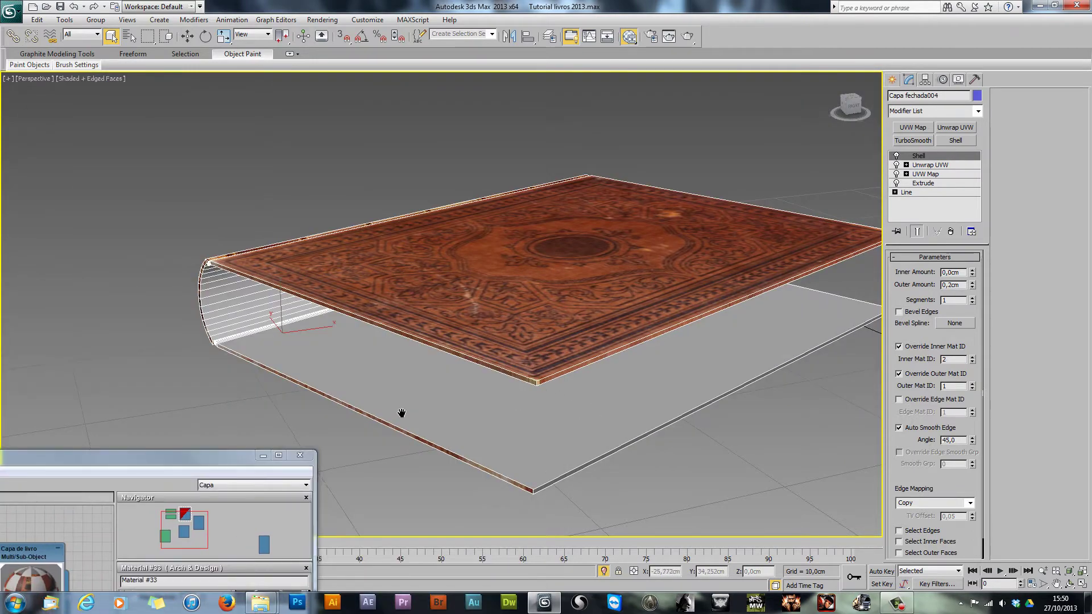
middle_drag(431, 368, 391, 358)
scroll(364, 352, up, 6)
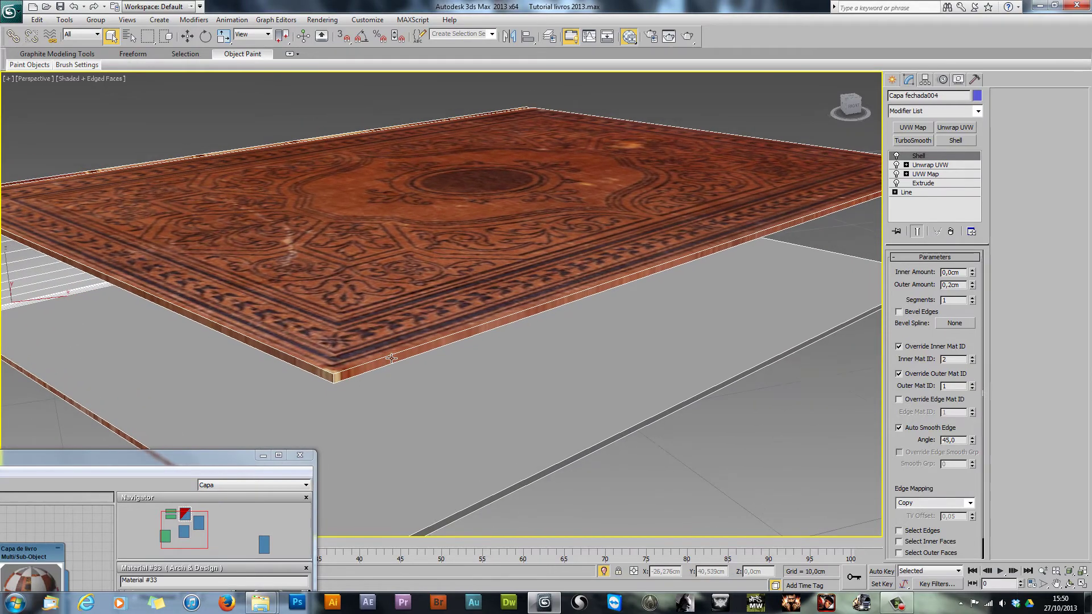
click(687, 37)
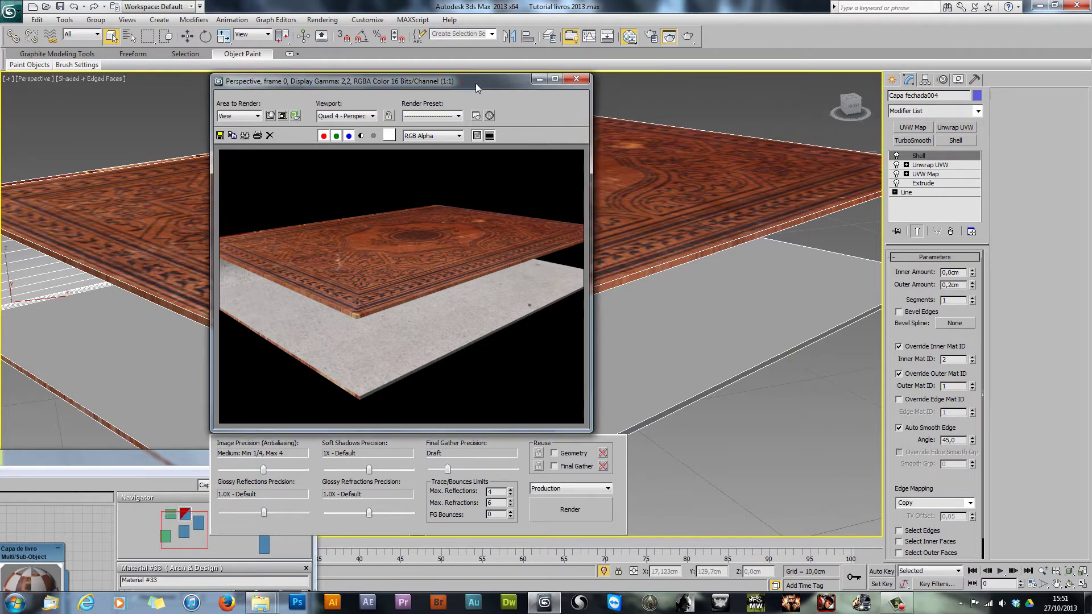
Step: Enable Round Corners in the Special Effects of Material #33
drag(472, 83, 664, 73)
drag(184, 469, 323, 269)
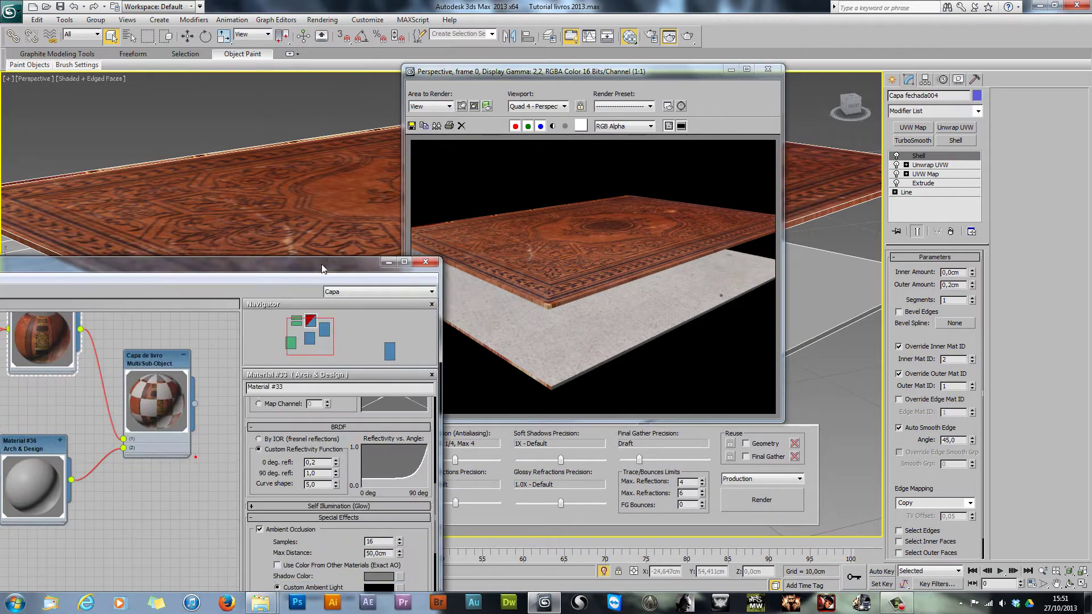
drag(245, 267, 517, 91)
middle_drag(407, 244, 395, 220)
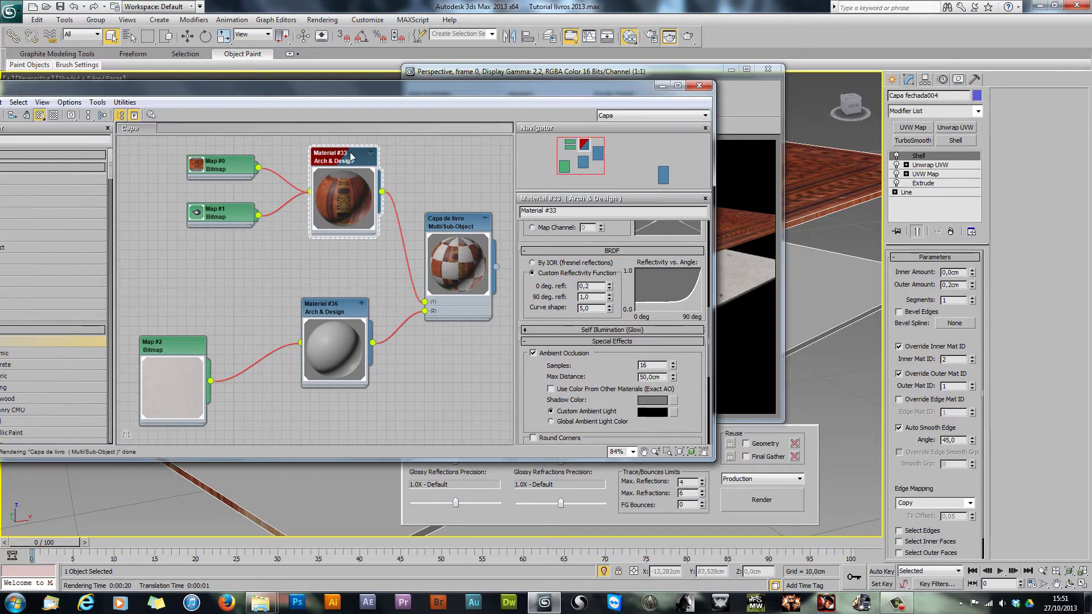
double_click(587, 83)
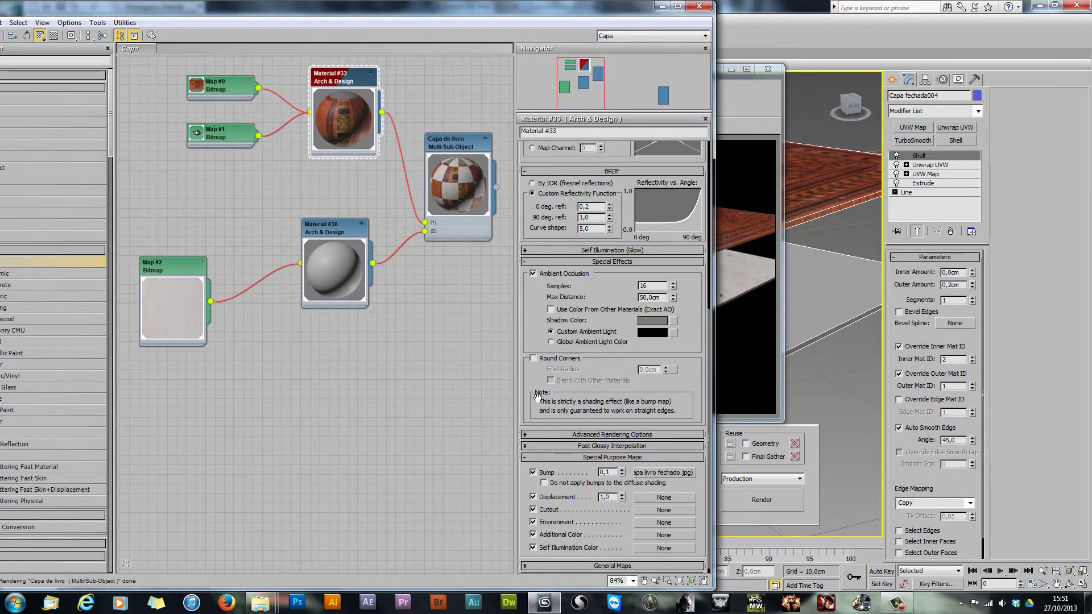
click(534, 359)
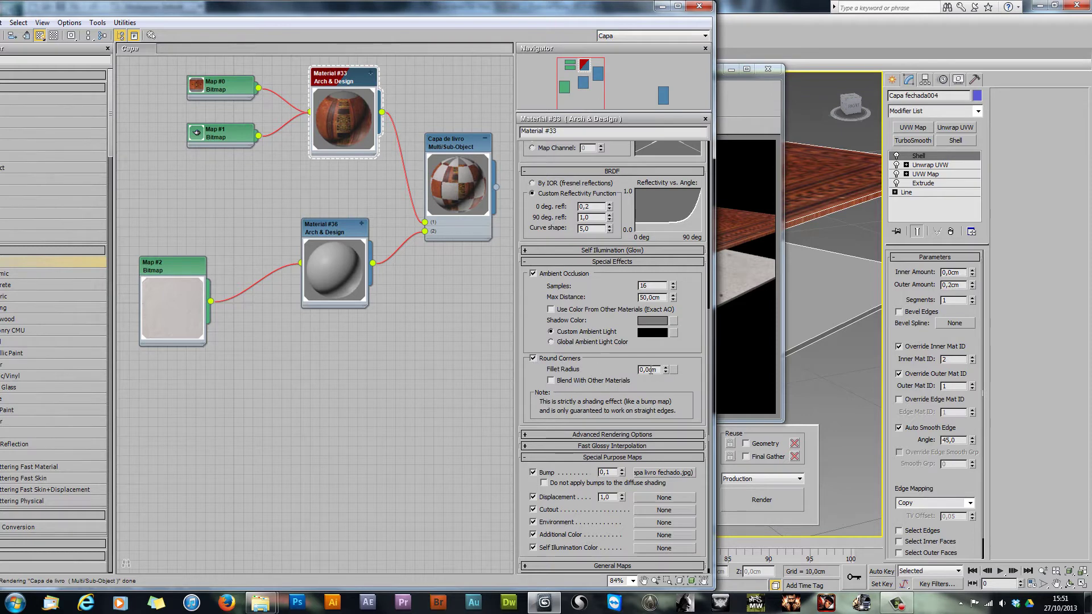
Step: Rearrange the material editor beside the render and set Material #33's round corners fillet radius to 0,2 cm
drag(569, 6, 375, 113)
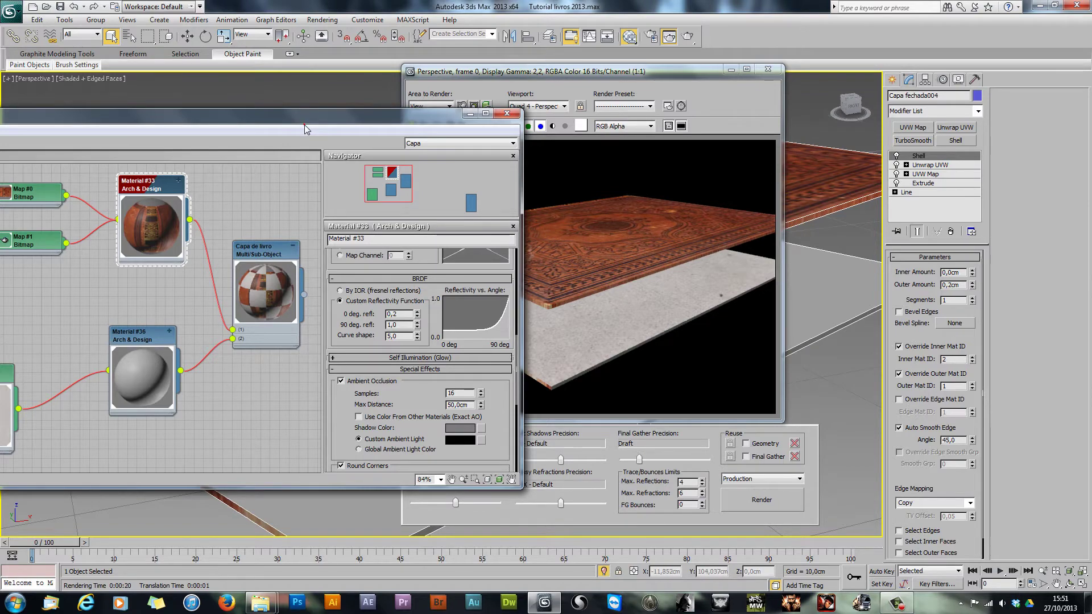
double_click(354, 113)
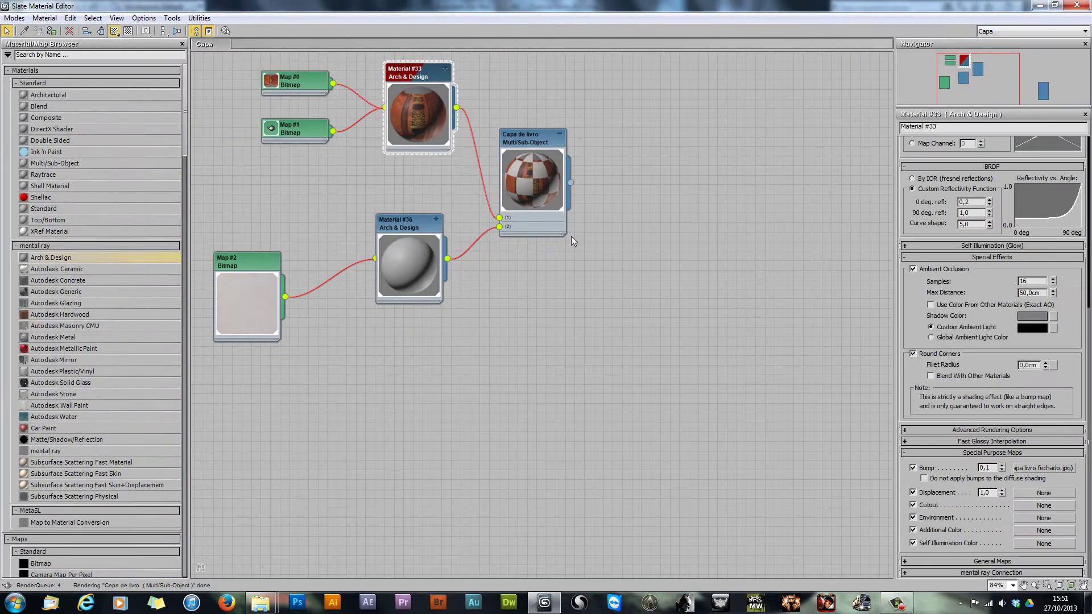
drag(868, 4, 1, 85)
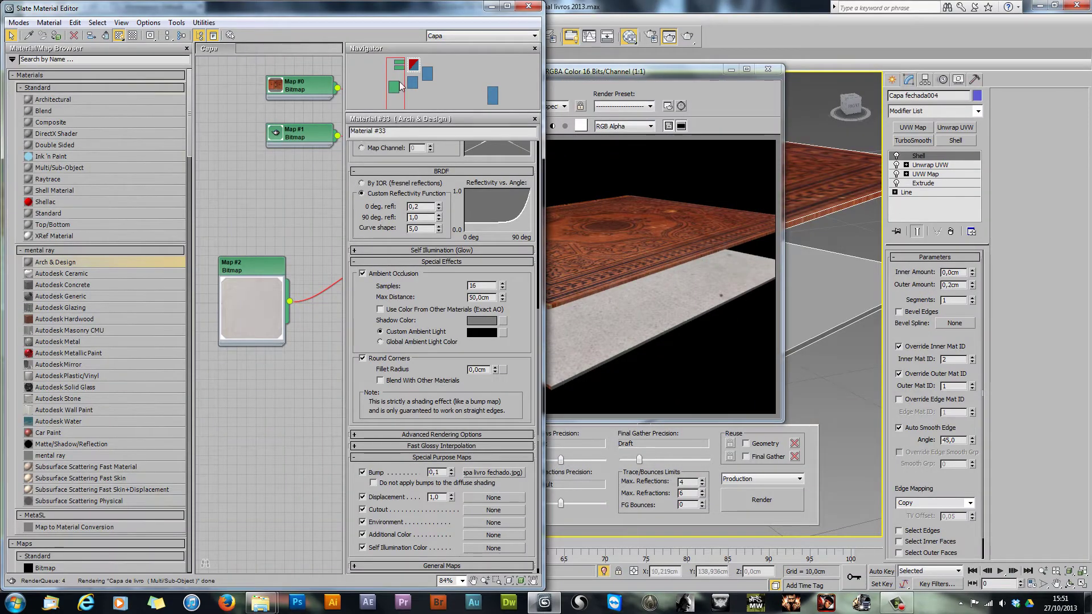
drag(401, 85, 419, 85)
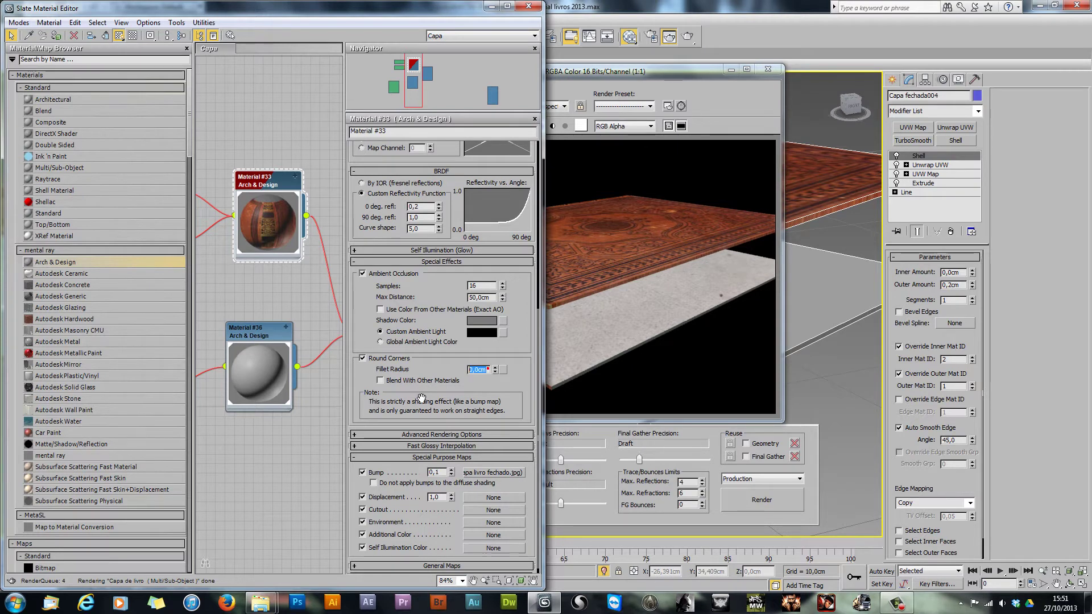
key(Return)
Step: Enable Round Corners for Material #36 with a fillet radius of 0,2 cm
double_click(264, 330)
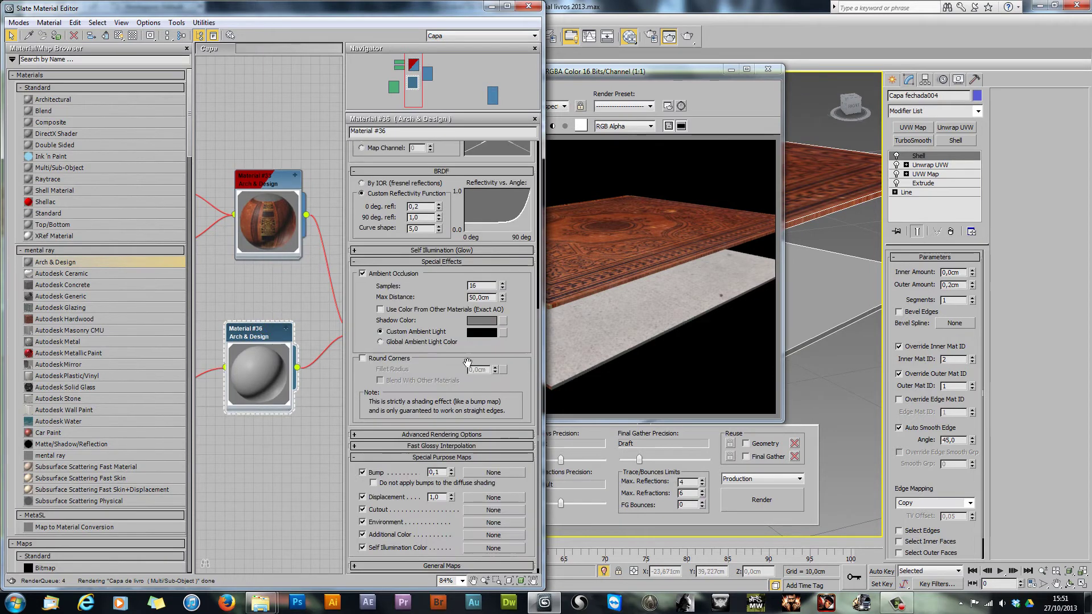
click(389, 359)
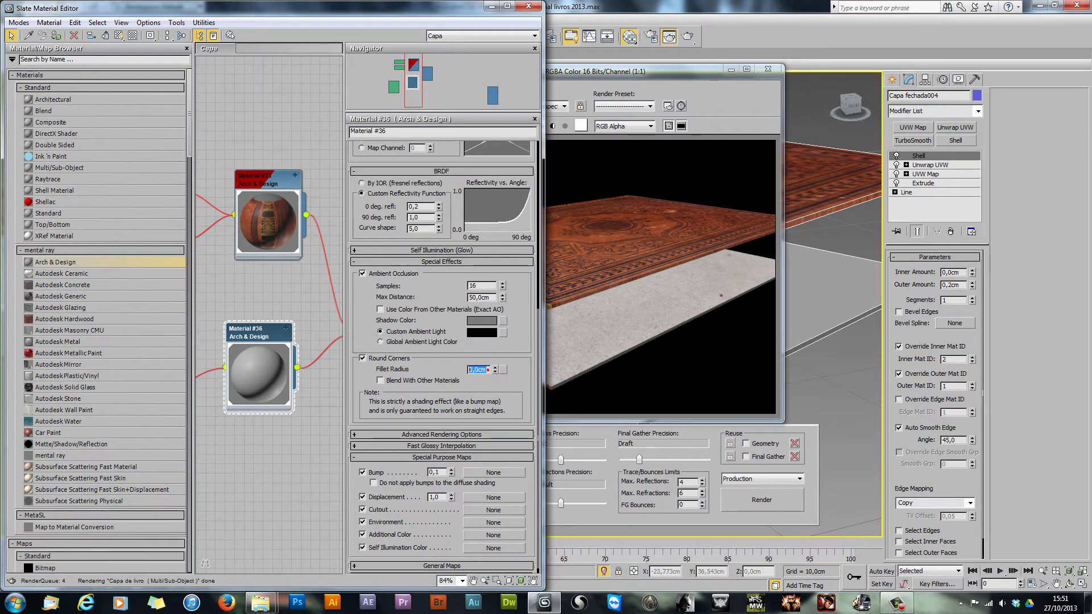
text(0,2)
key(Return)
Step: Check Material #33's round corners settings, render the Perspective view again and close the rendered image
double_click(263, 179)
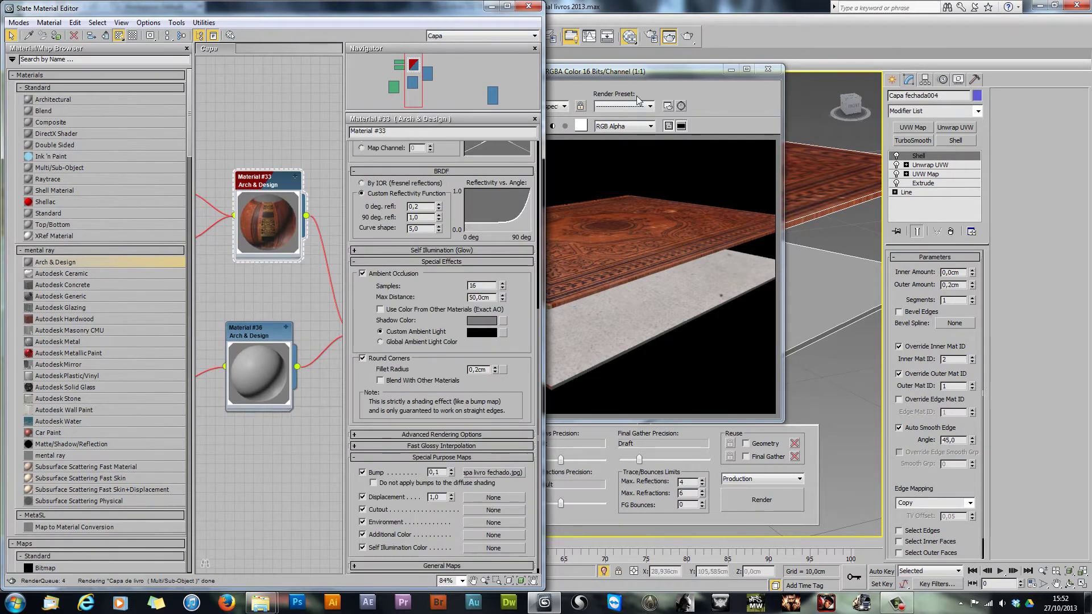
click(628, 73)
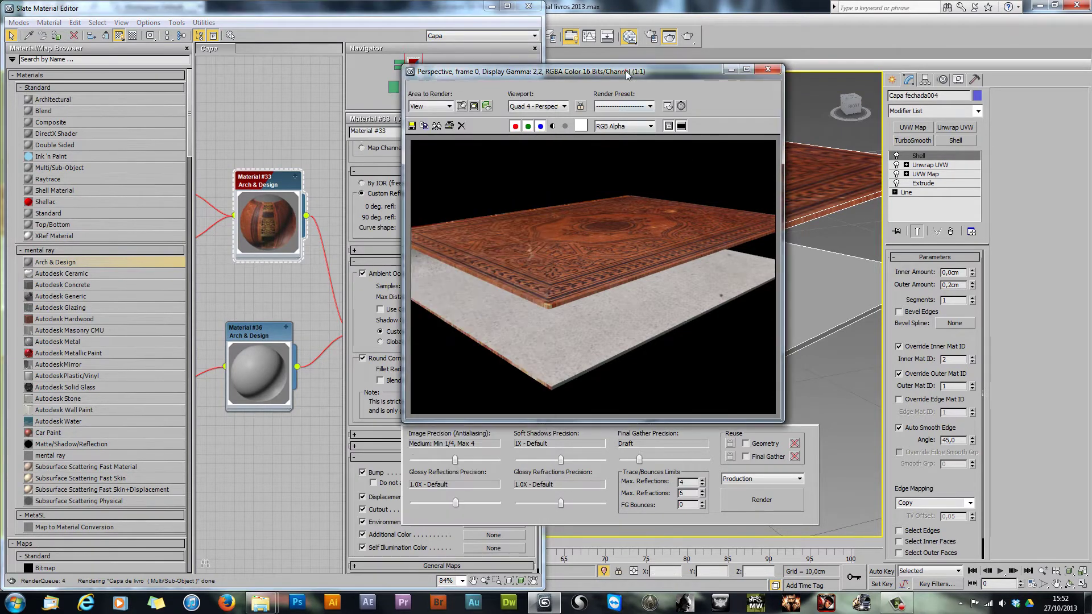
click(687, 36)
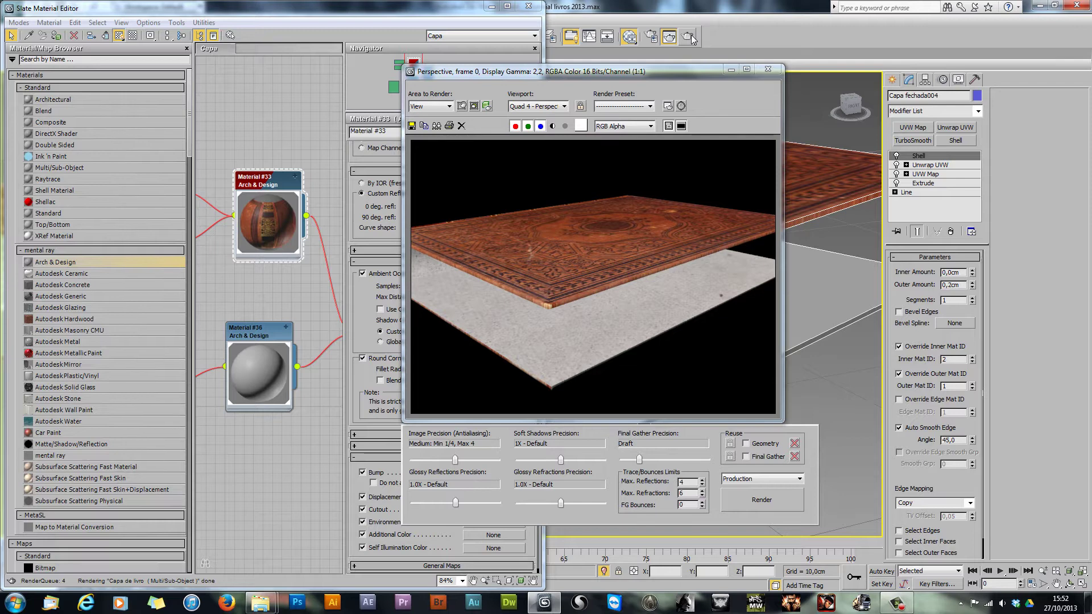
click(767, 68)
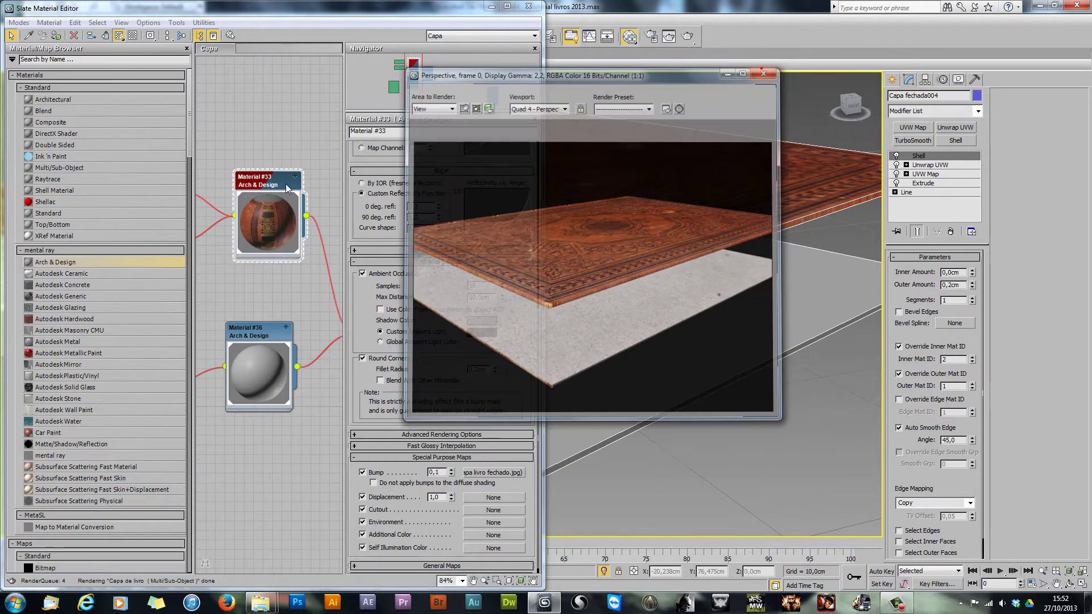
Step: Edit the round corners of Materials #33 and #36, giving #36 a 0,5 cm fillet radius blended with other materials, and test-render the view
click(275, 186)
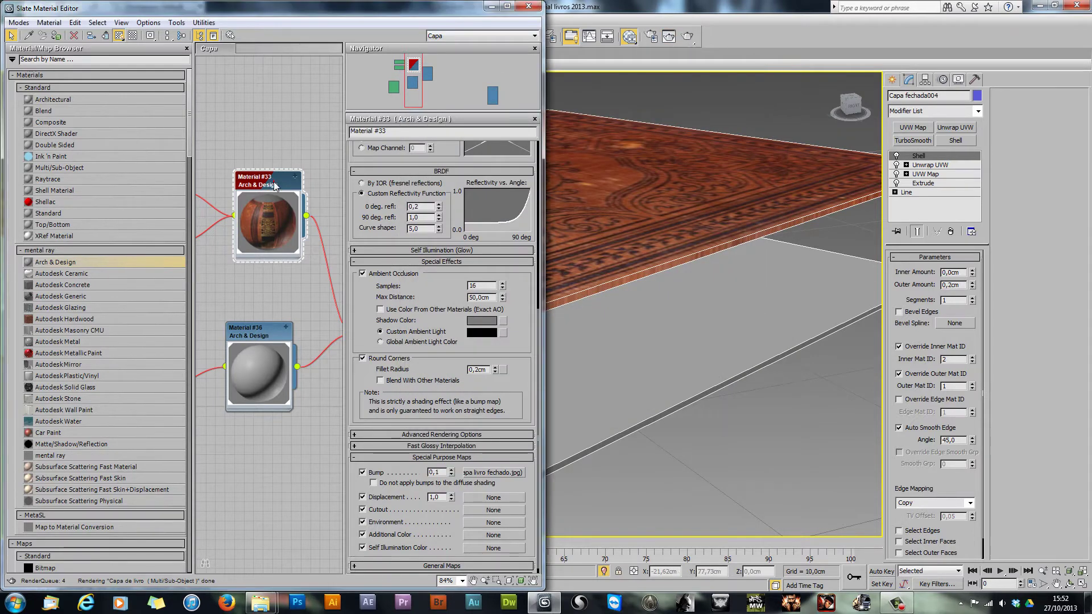
double_click(489, 370)
click(230, 345)
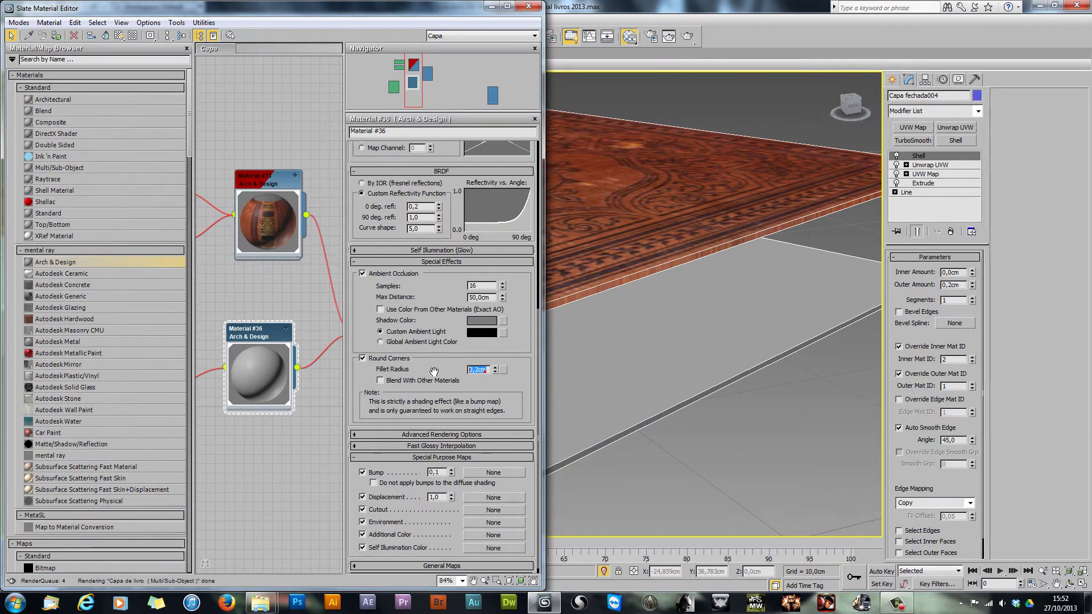
text(0,5)
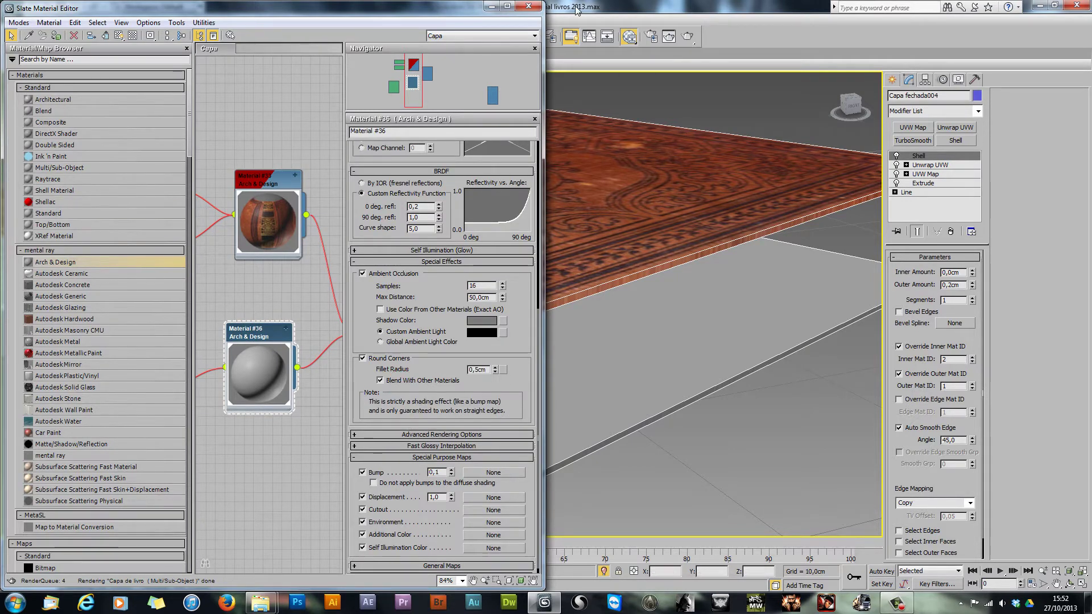
click(687, 37)
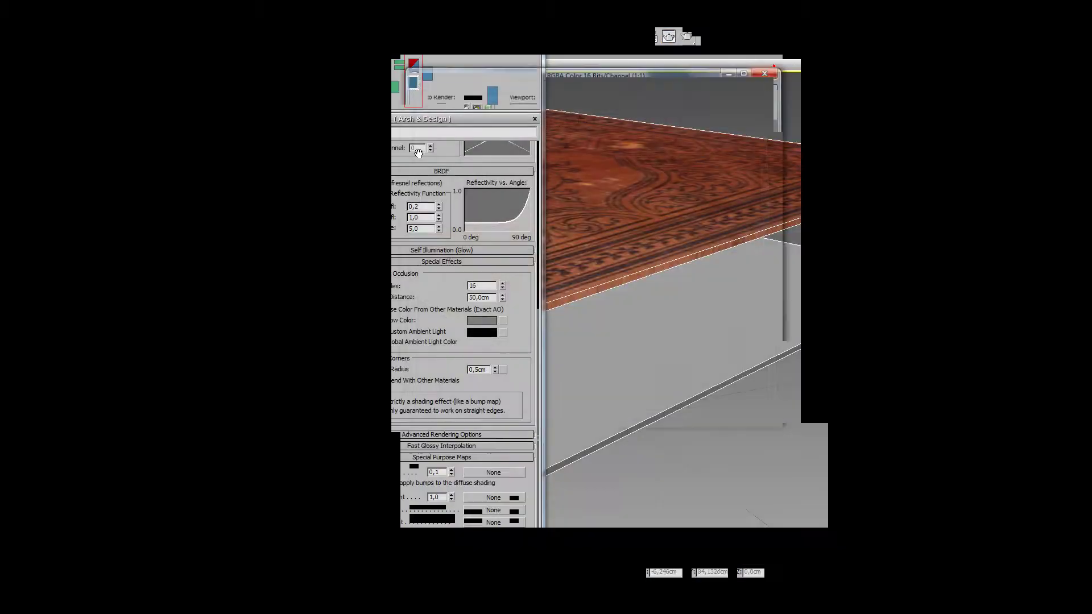
click(768, 70)
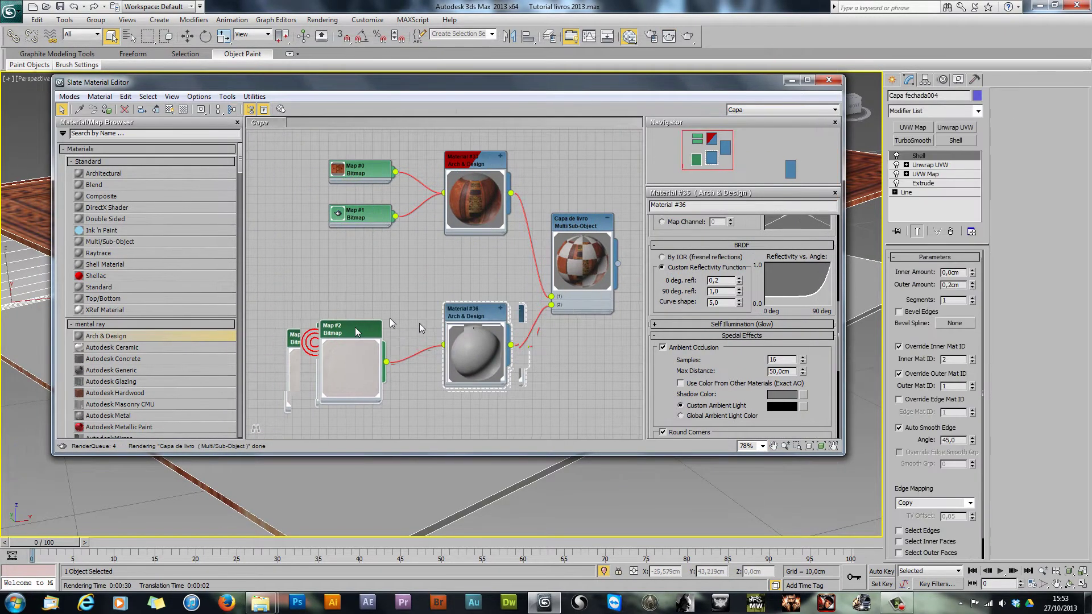
Step: Add a Blend material to the Capa graph and delete its two default Standard sub-materials
scroll(418, 323, down, 2)
middle_drag(419, 323, 452, 276)
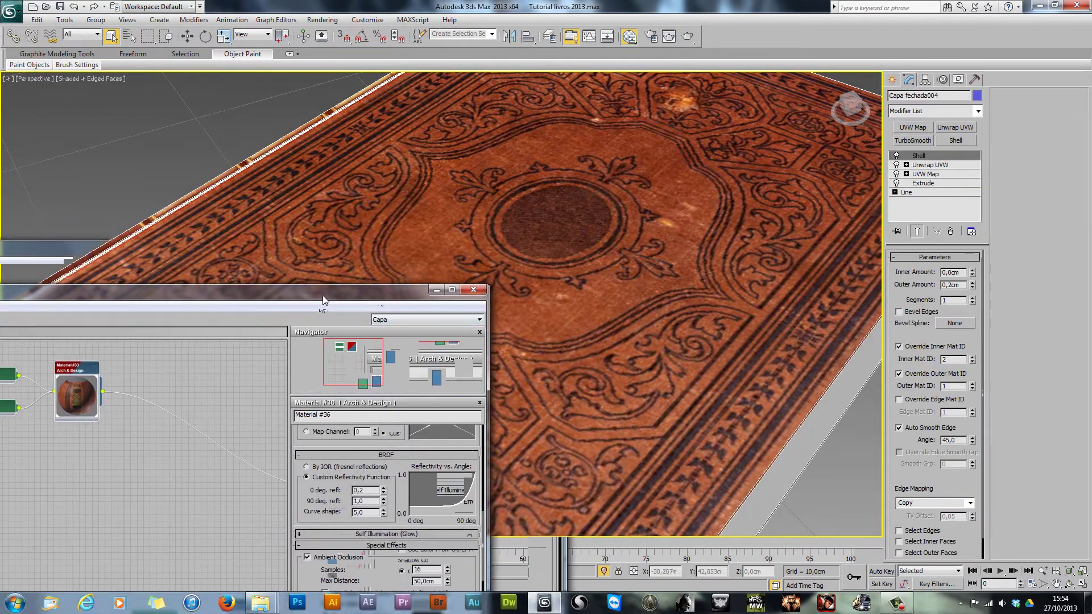
click(323, 295)
middle_drag(504, 185, 319, 328)
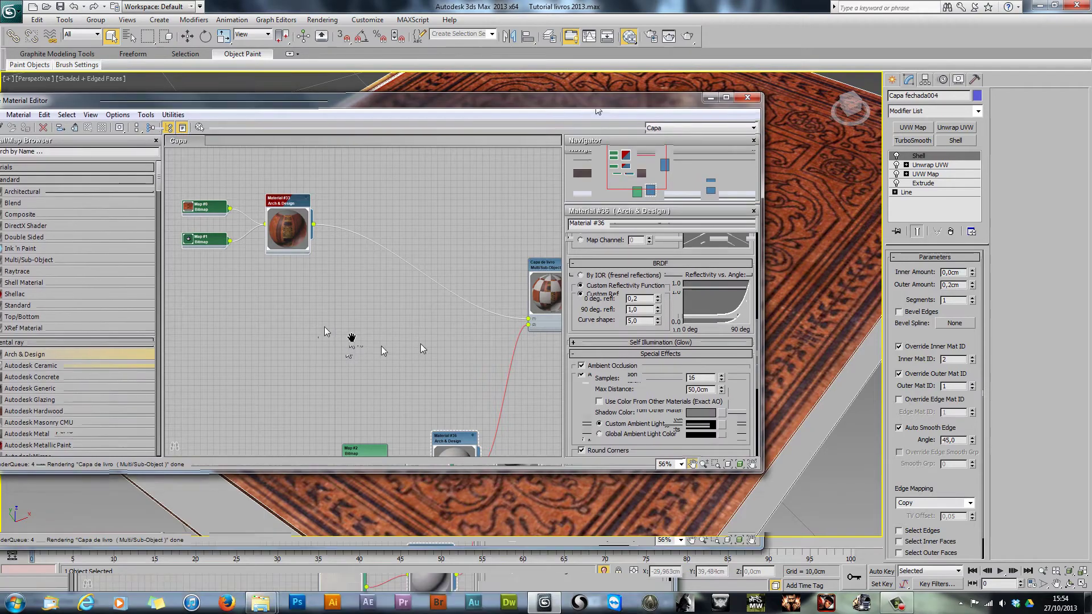
middle_drag(324, 326, 284, 319)
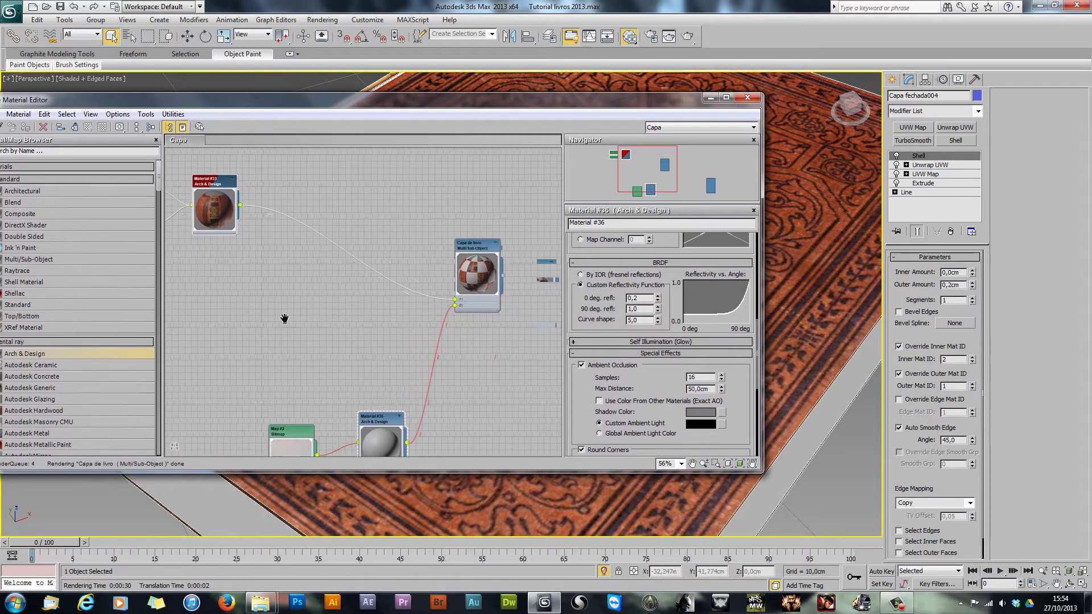
middle_drag(284, 318, 391, 319)
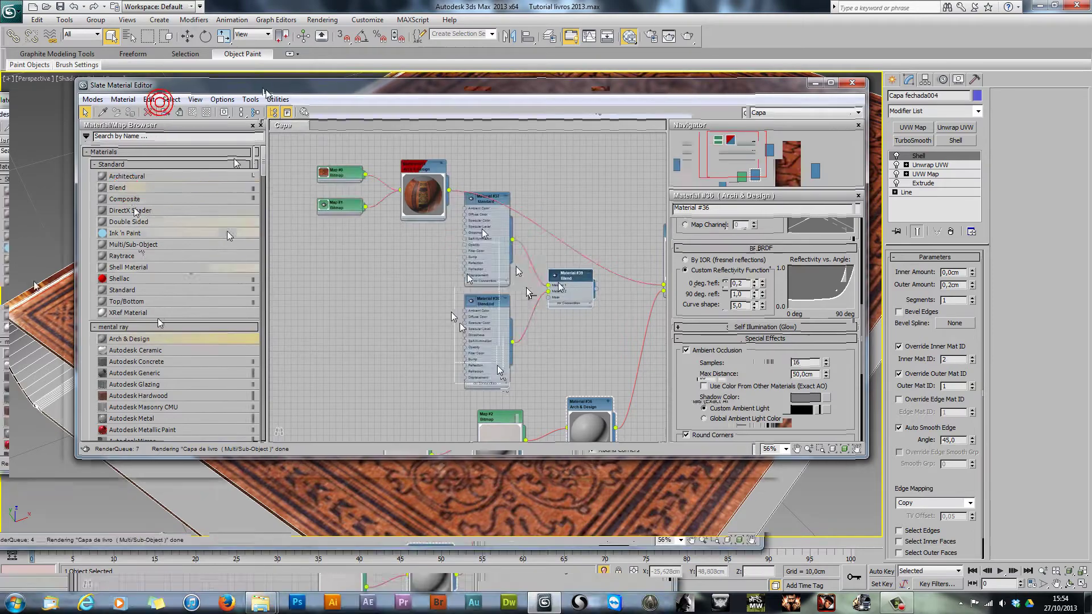
drag(454, 242, 500, 373)
key(Delete)
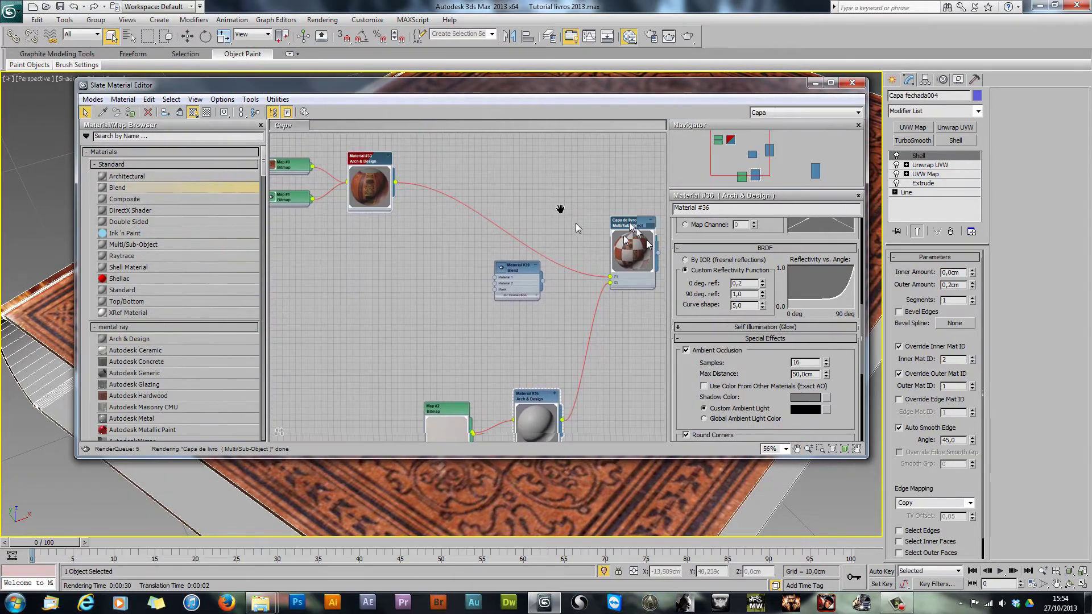
Step: Reroute Material #33 into the Blend's Material 1 slot and connect the Blend's output to slot 1 of Capa de livro
click(622, 222)
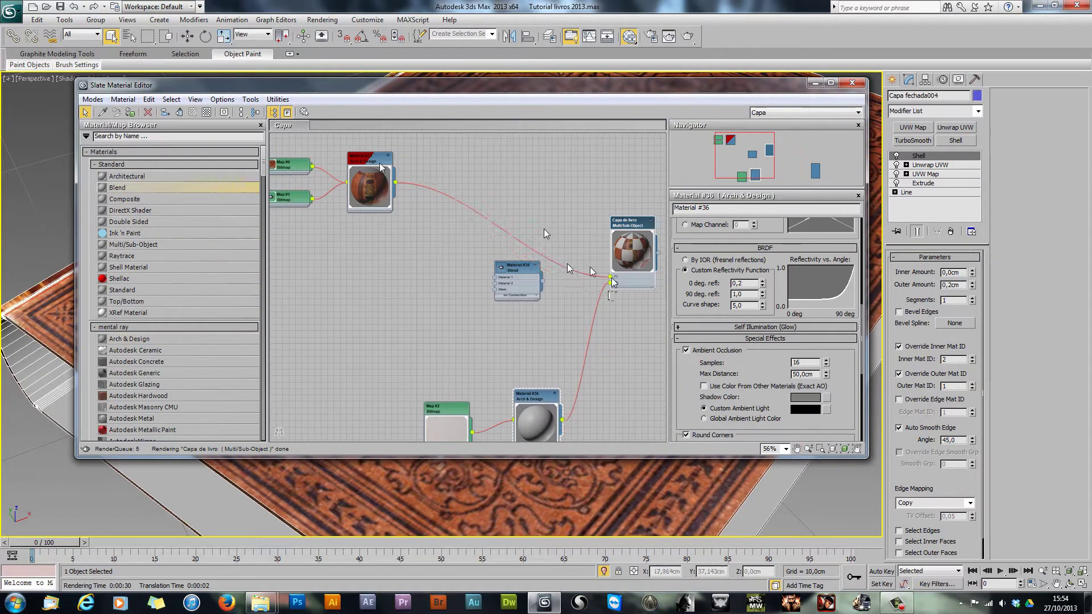
click(610, 279)
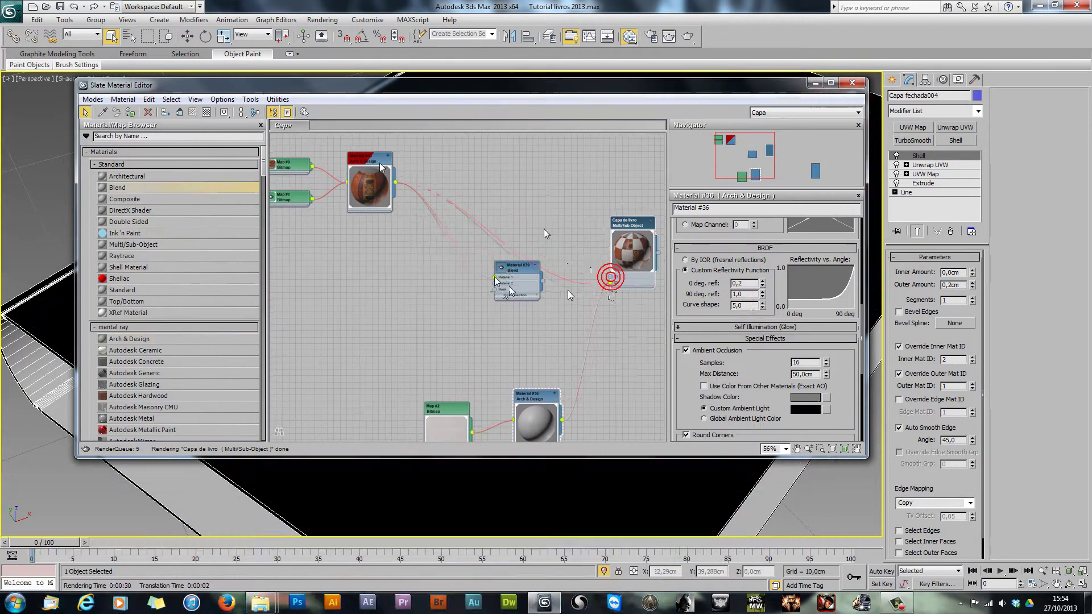
scroll(516, 292, up, 2)
double_click(512, 255)
middle_drag(480, 250, 386, 217)
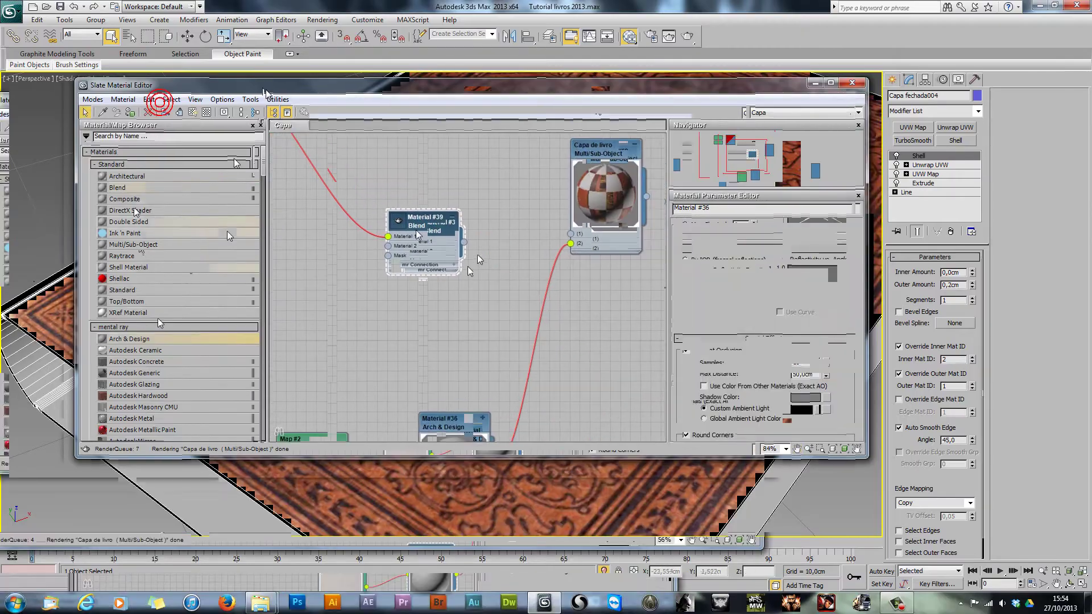
drag(464, 242, 570, 234)
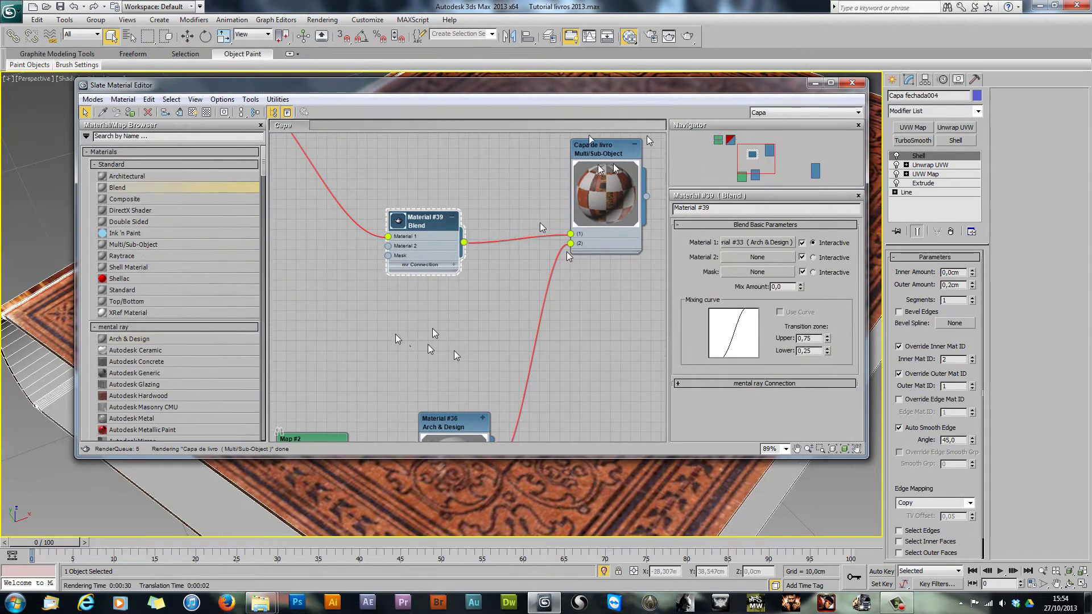
Step: Rearrange the graph by moving the Blend node and shifting Material #33 with its two bitmaps upward to free space below
middle_drag(367, 316, 511, 319)
scroll(510, 319, down, 1)
scroll(433, 276, down, 2)
middle_drag(433, 276, 419, 342)
drag(525, 305, 522, 243)
middle_drag(438, 343, 444, 374)
drag(317, 197, 434, 300)
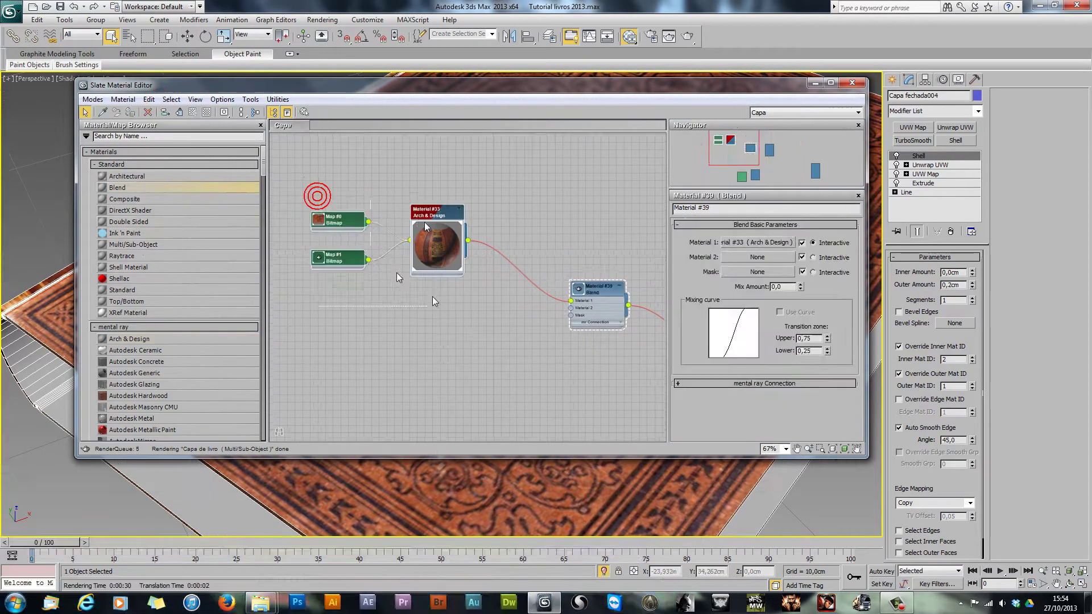
drag(424, 223, 430, 183)
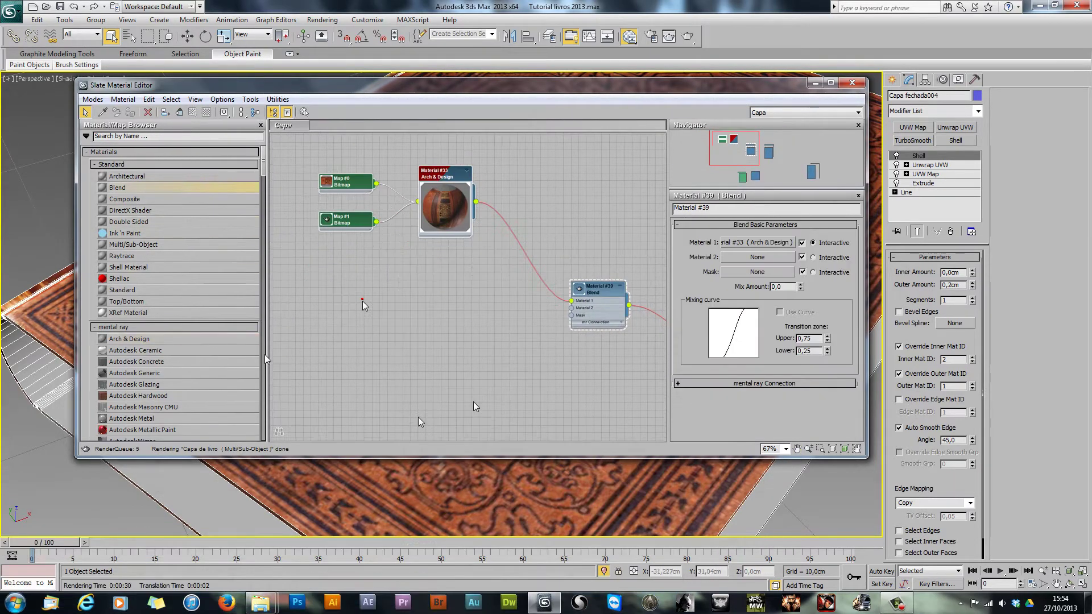
Step: Add a new Arch & Design material below Material #33 and apply the Copper template to it
drag(129, 339, 432, 296)
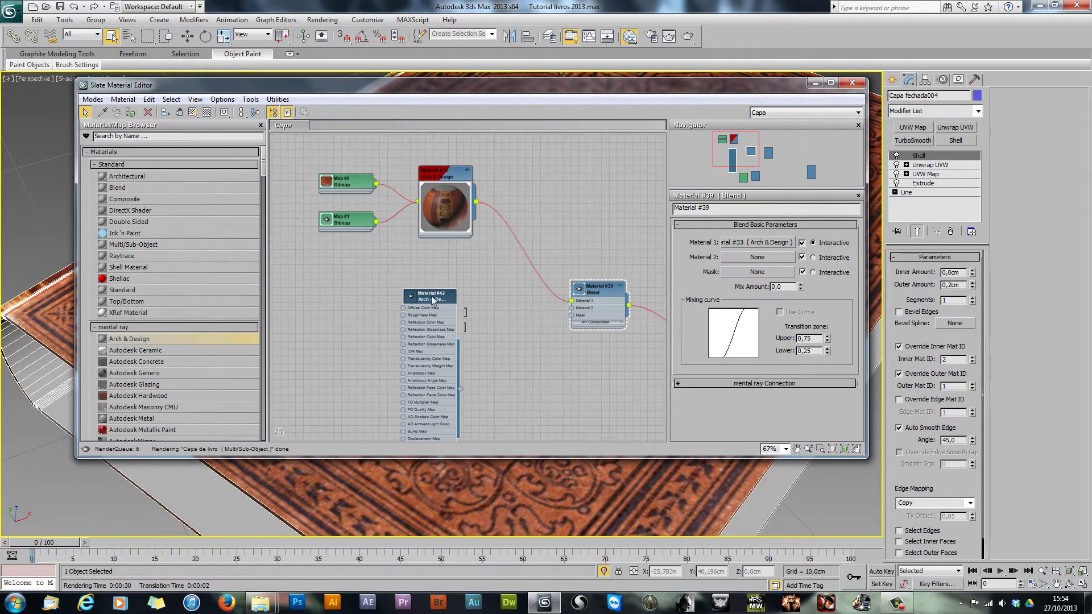
double_click(432, 297)
click(852, 235)
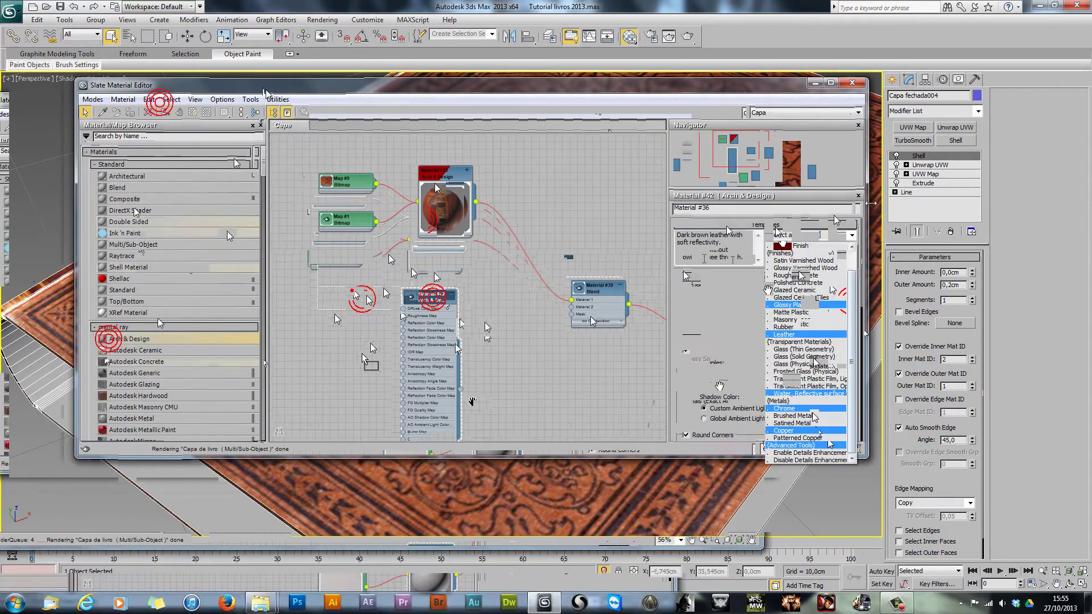
click(852, 234)
drag(852, 255, 853, 279)
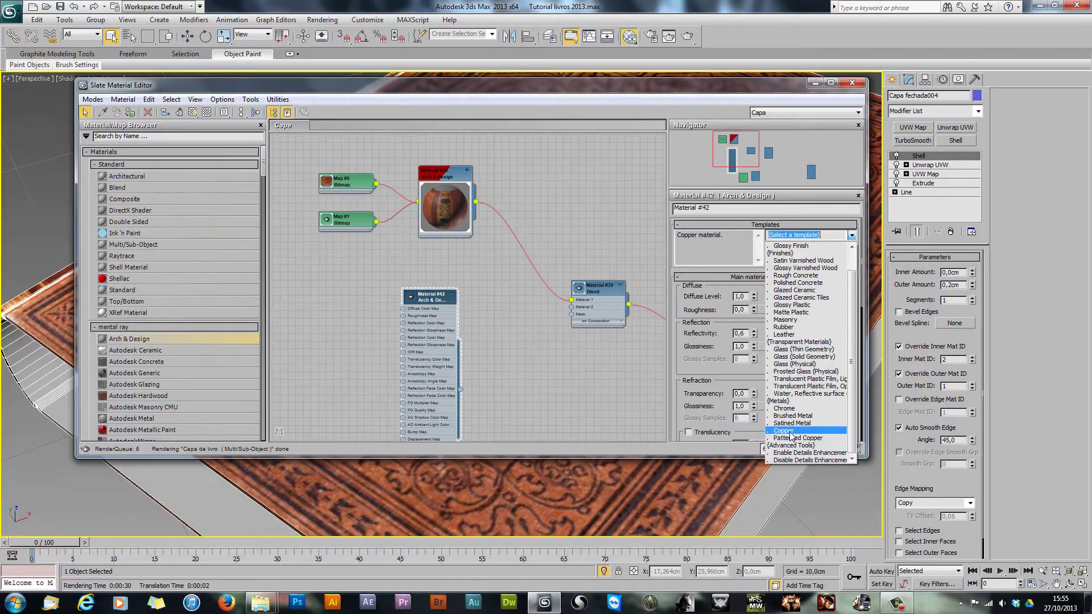
click(784, 431)
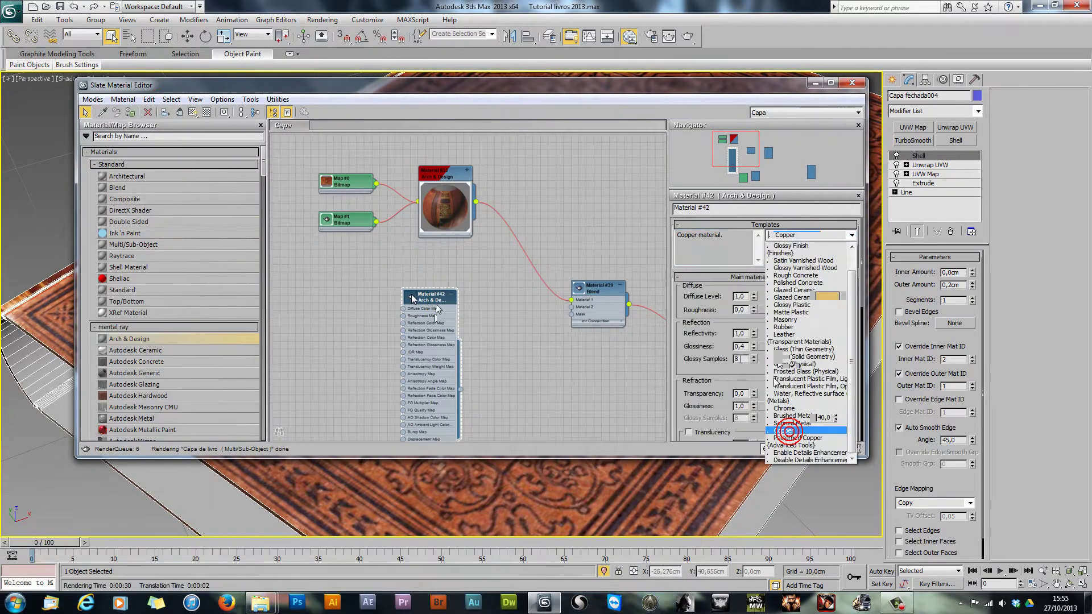
Step: Connect the copper material to the Blend's Material 2 slot, with its preview updated and its node collapsed
right_click(436, 318)
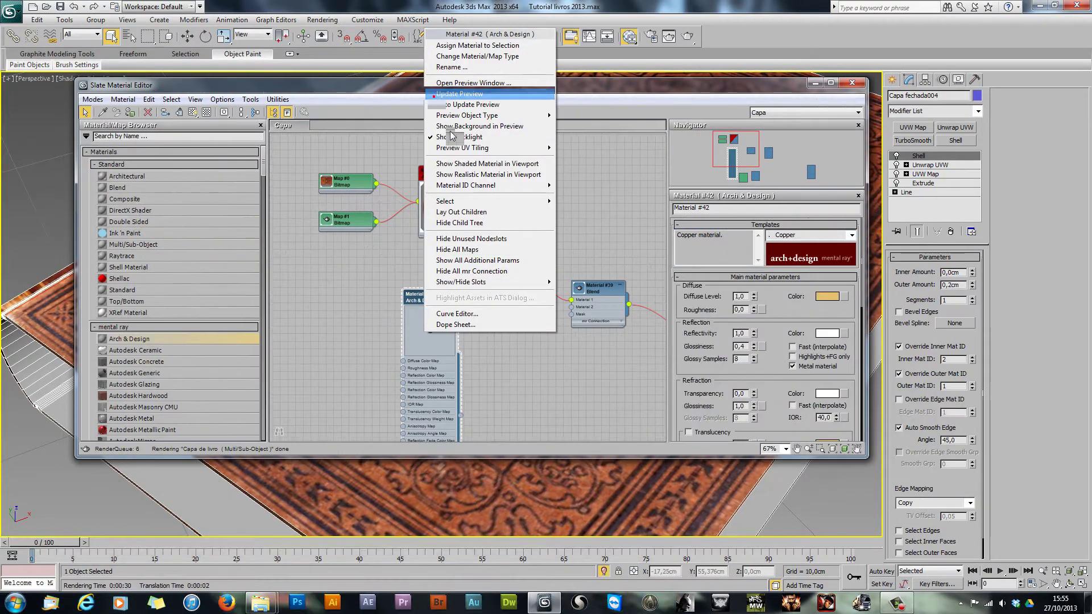
click(433, 95)
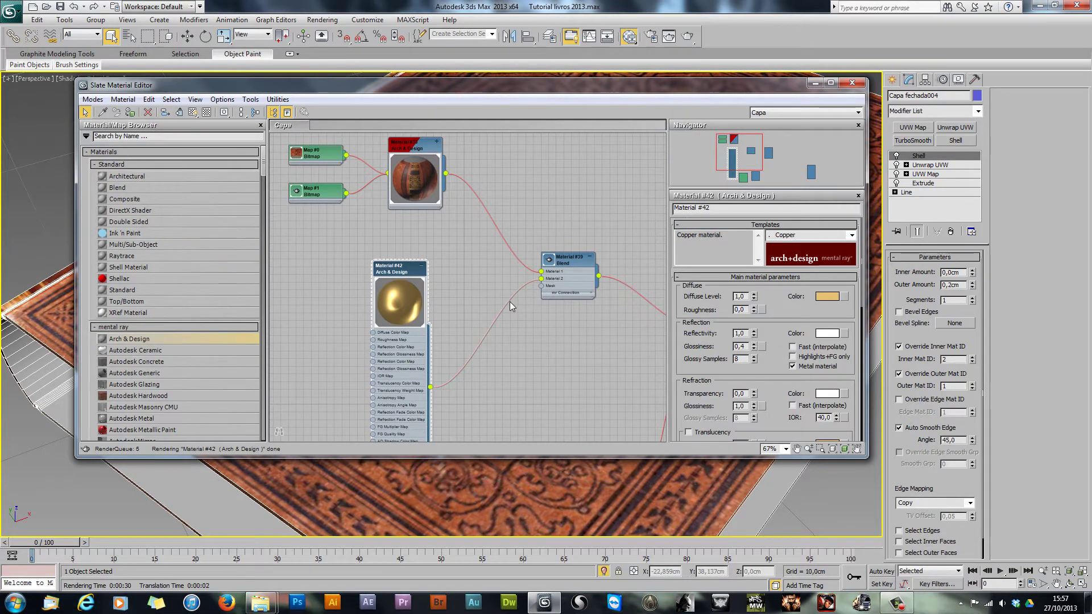
middle_drag(328, 331, 455, 268)
middle_drag(596, 303, 555, 342)
scroll(555, 341, up, 3)
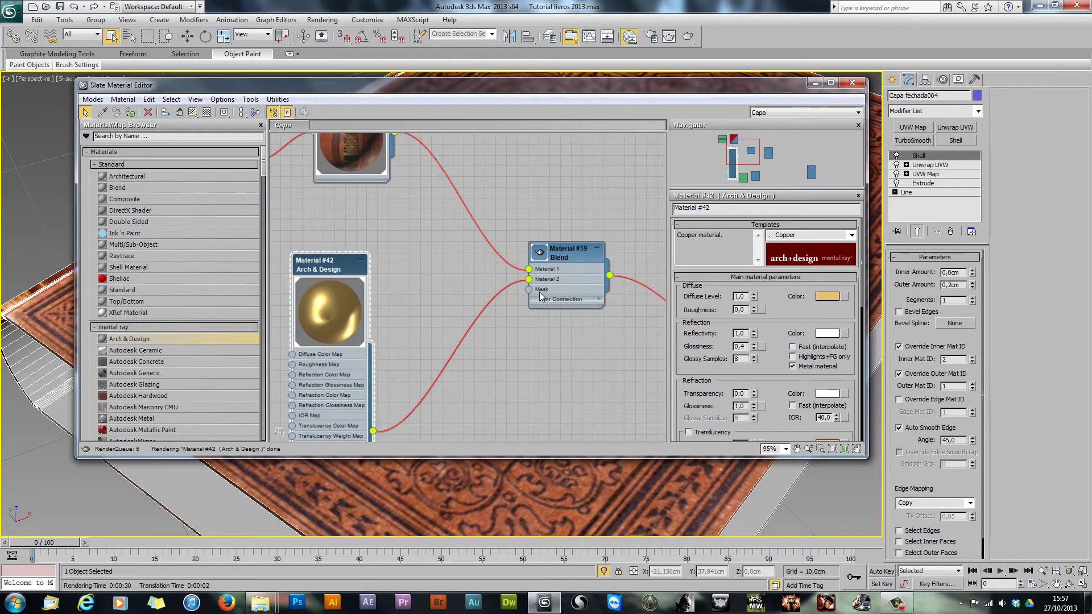
click(361, 263)
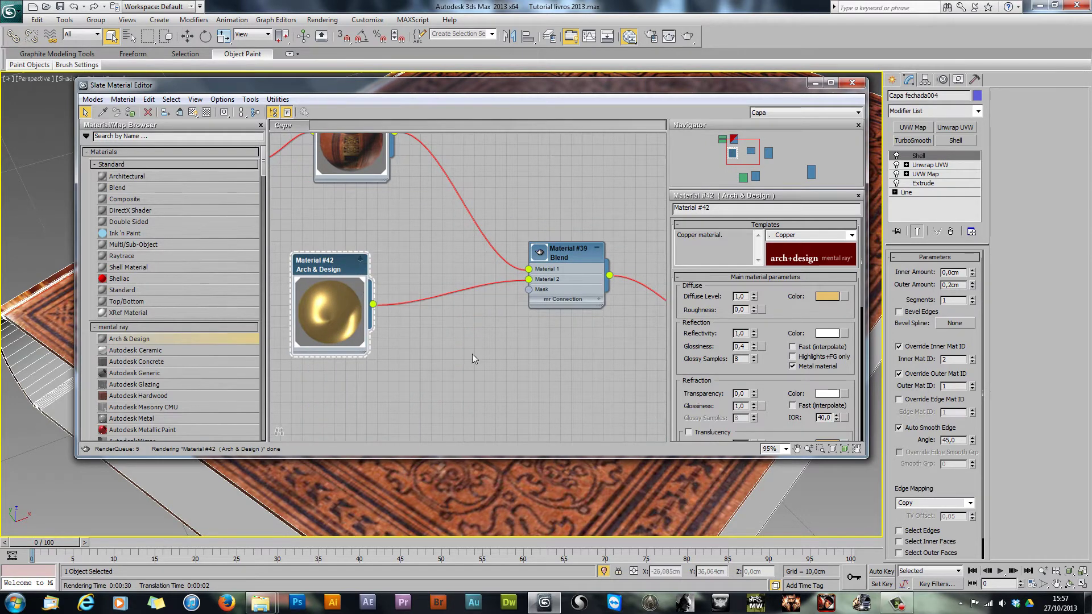
Step: Bring the MASK capa livro fechado image from the Texturas folder into the graph and connect it to the Blend's Mask slot
middle_drag(472, 359, 490, 291)
mouse_move(260, 603)
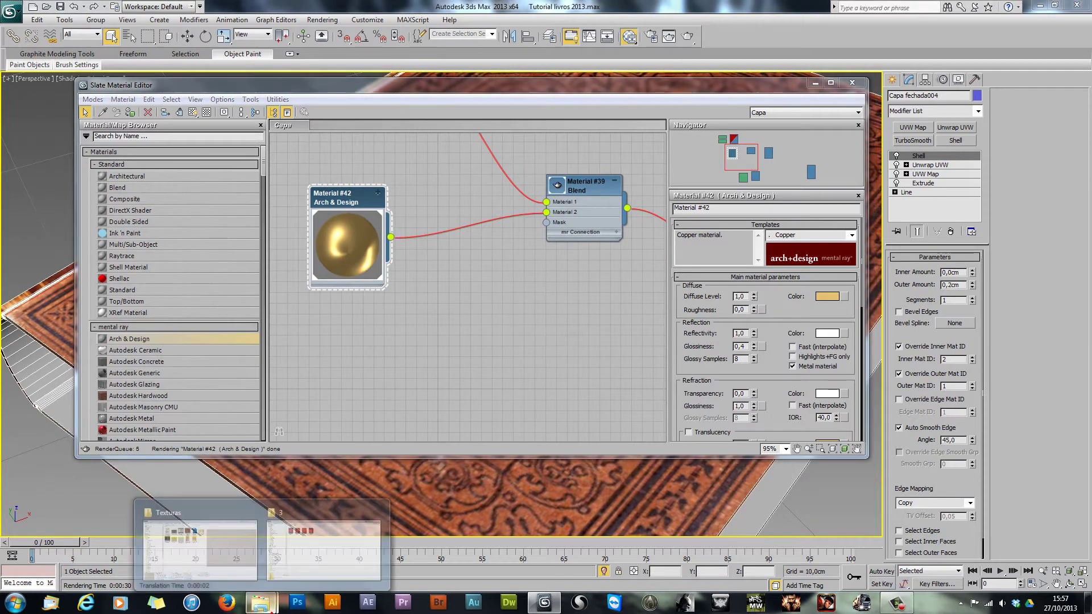
click(204, 554)
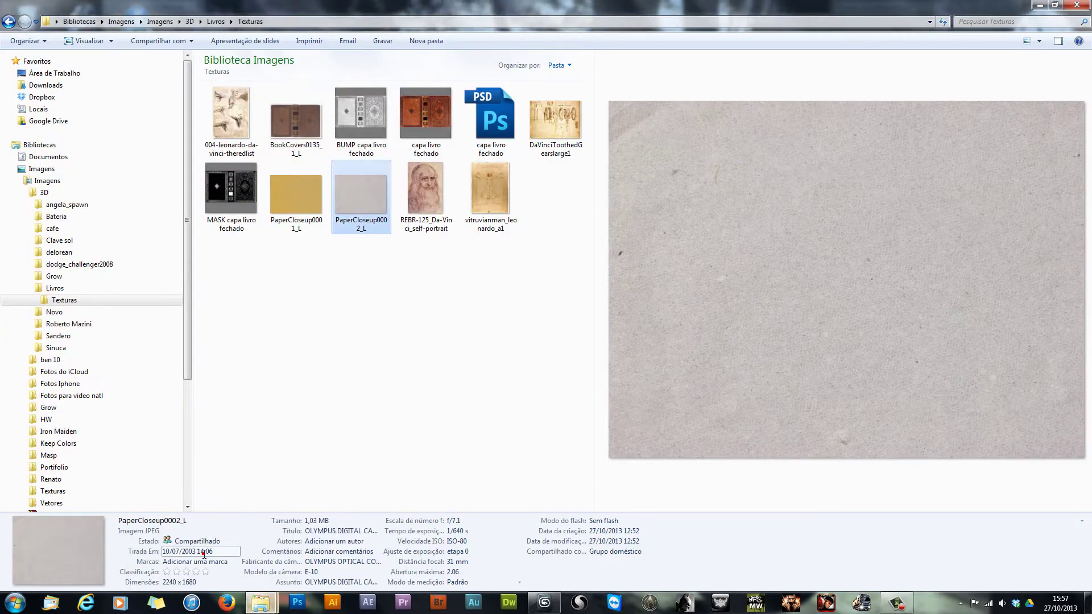
click(238, 194)
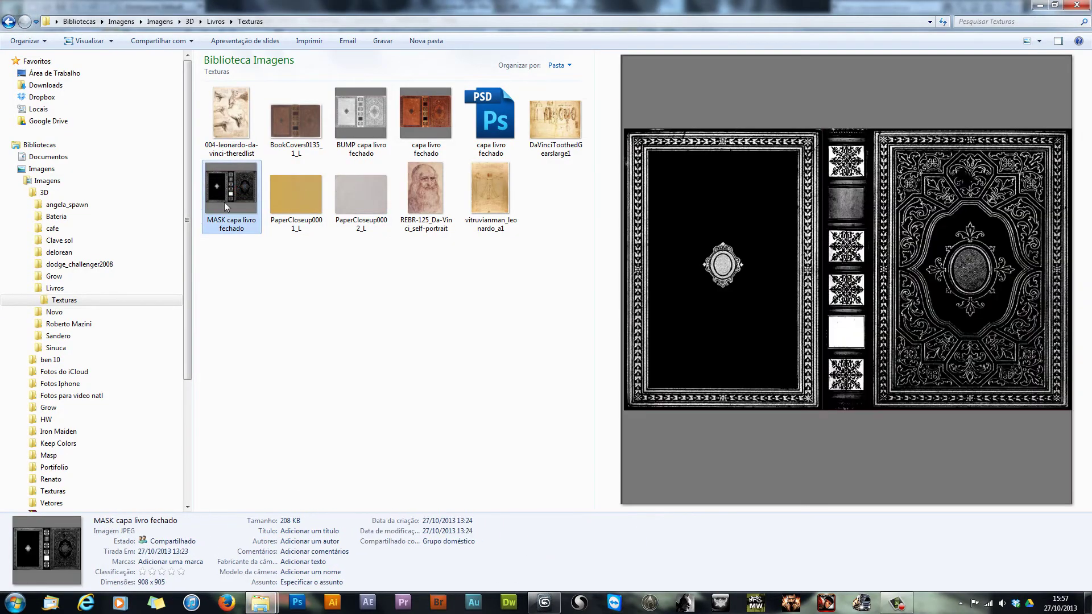
drag(233, 171, 347, 344)
right_click(325, 341)
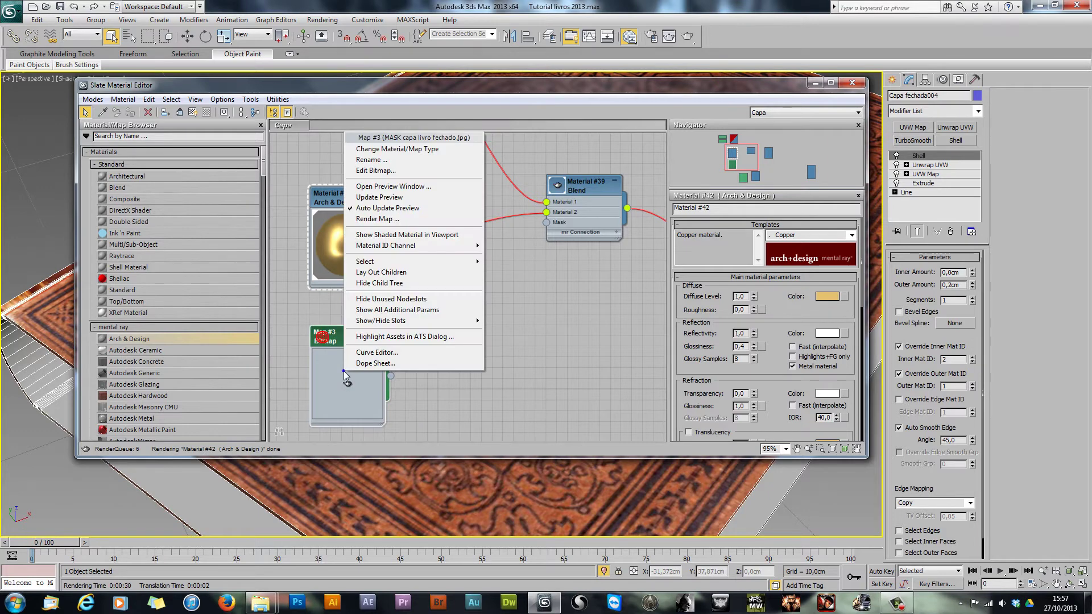
click(378, 198)
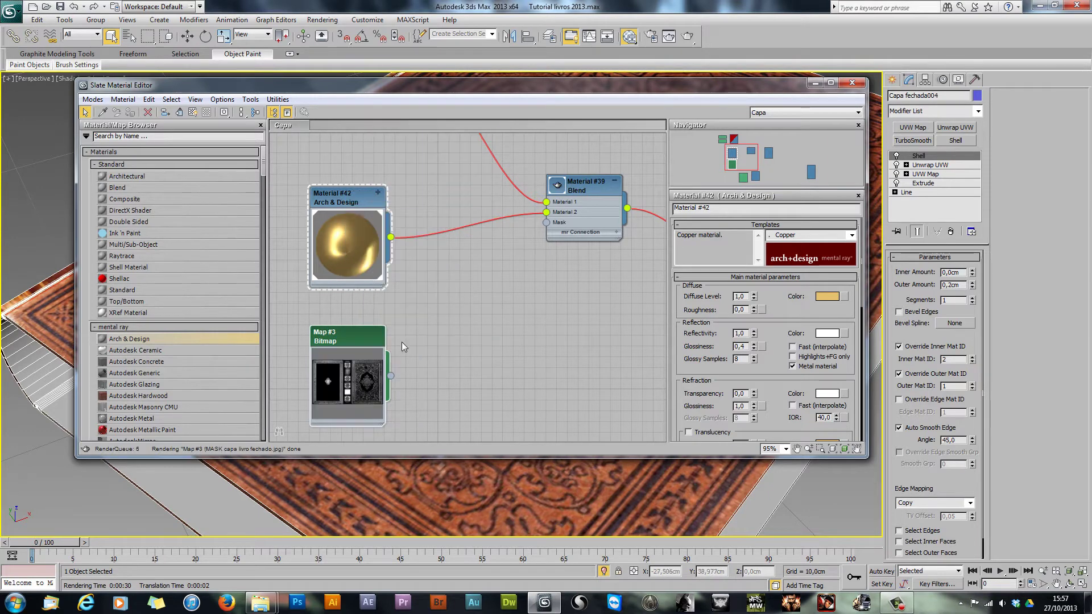
drag(391, 376, 546, 223)
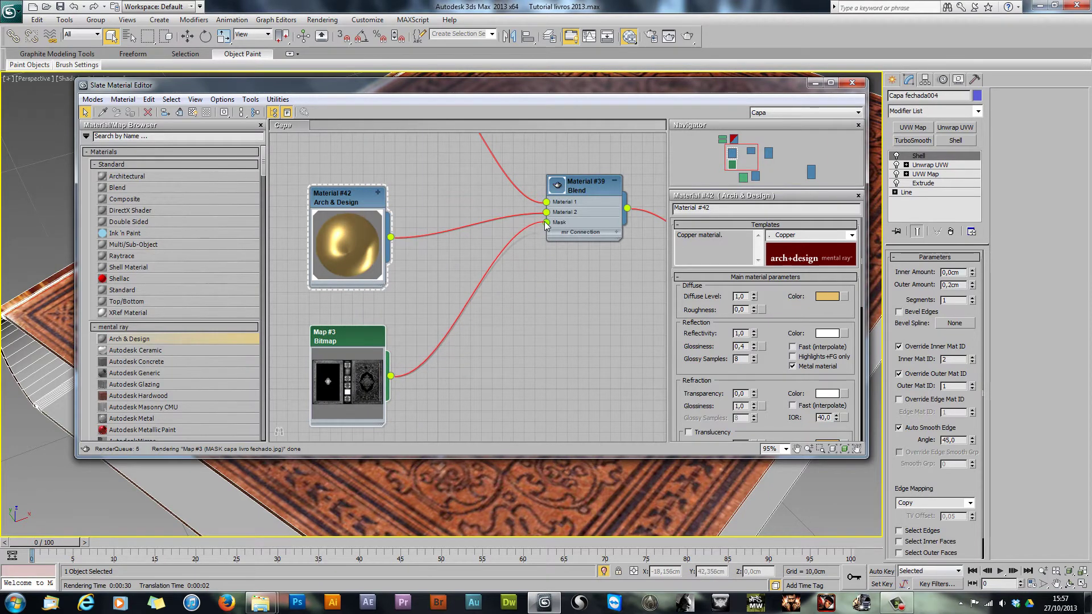
Step: Enlarge the Blend node's preview and update it
middle_drag(556, 289, 487, 295)
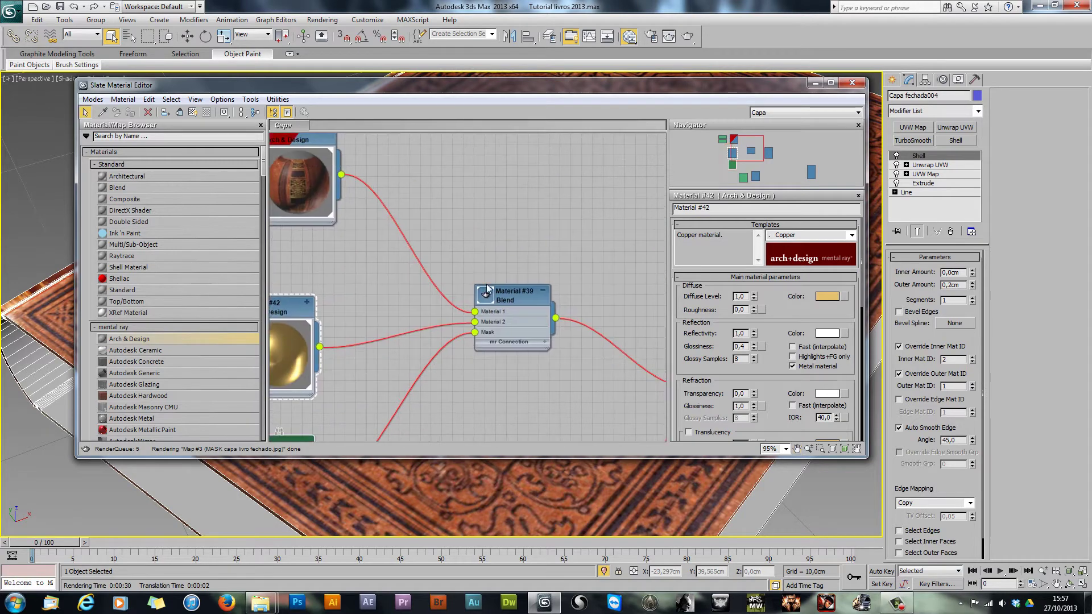
click(486, 295)
right_click(510, 300)
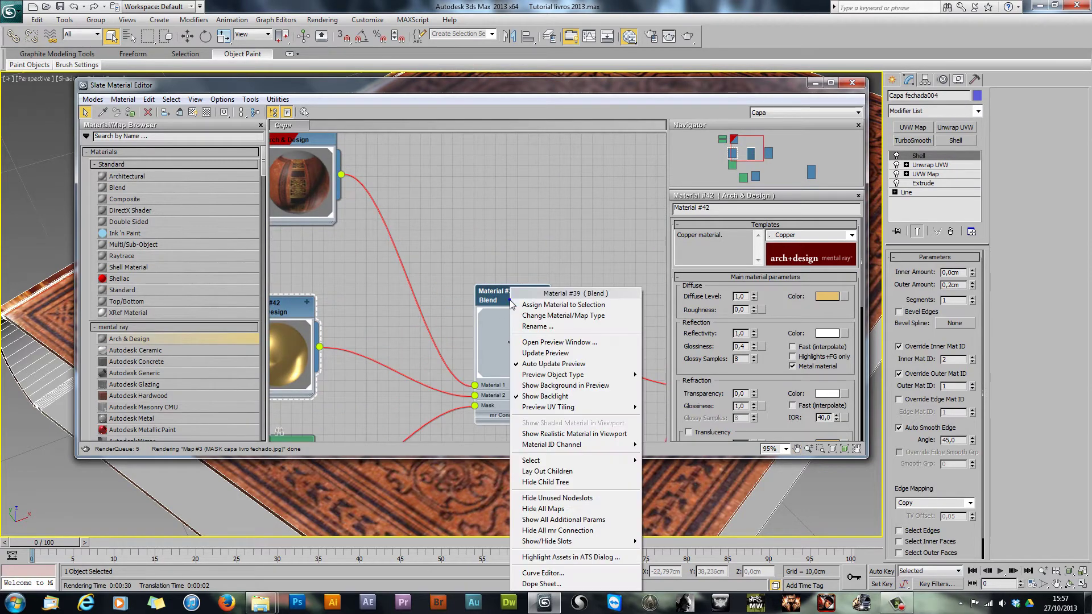
click(532, 352)
Step: Set the copper material's reflectivity to 0,3 and its reflection glossiness to 0,35
middle_drag(425, 366, 482, 275)
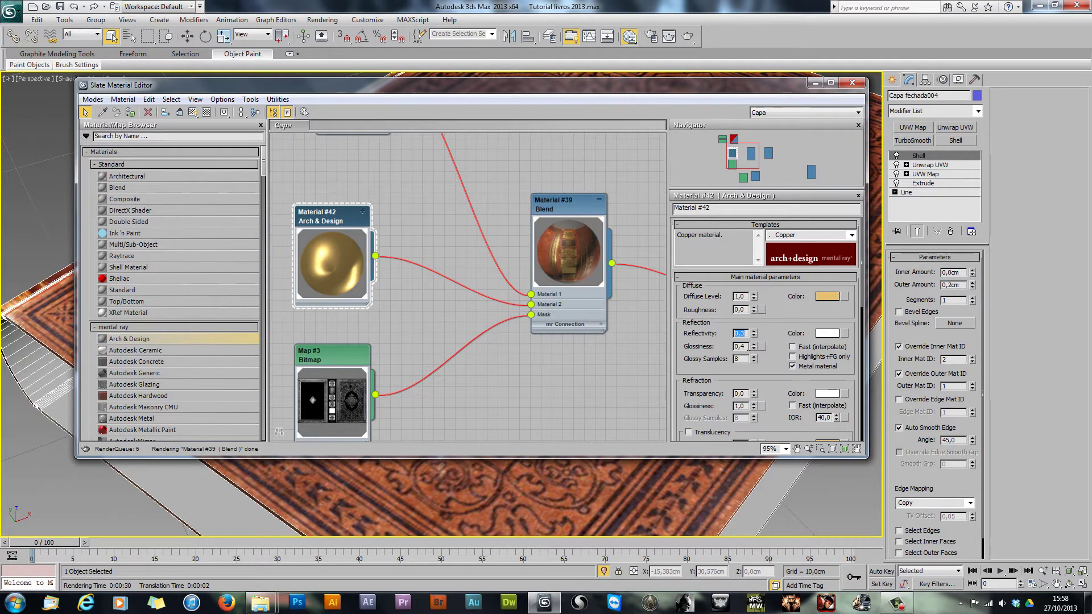
key(Tab)
text(0,35)
key(Return)
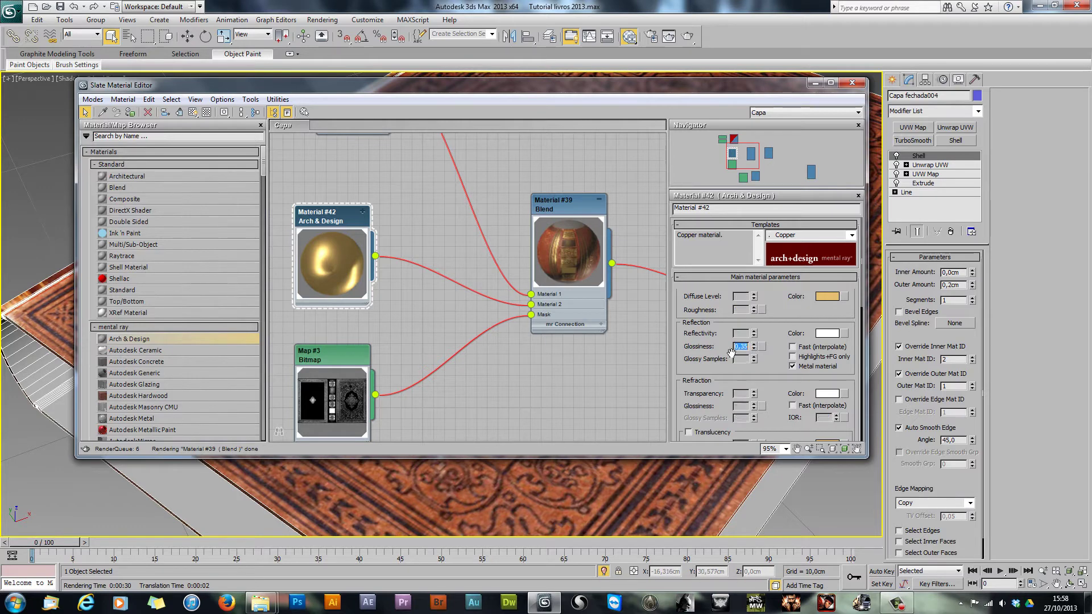
key(Tab)
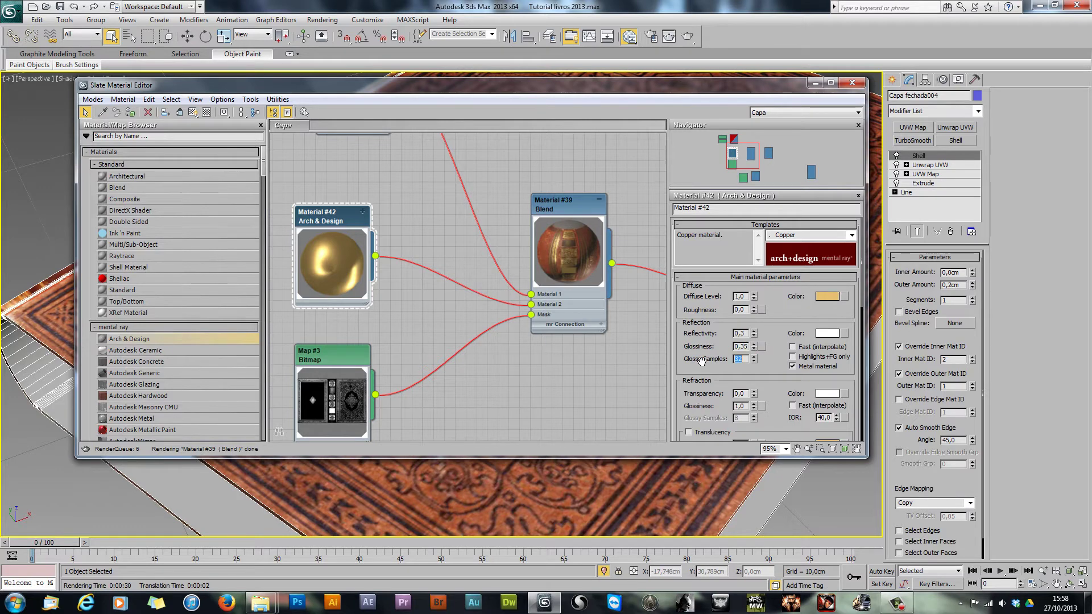
Step: Enable Ambient Occlusion in the copper material's special effects with a max distance of 50 cm
drag(767, 386, 766, 308)
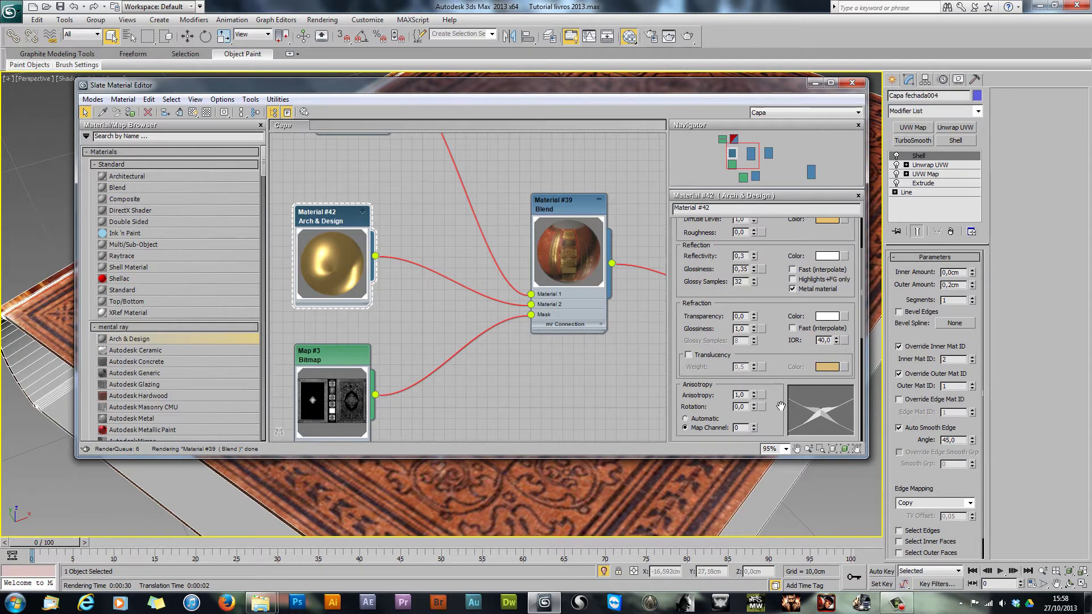
scroll(780, 406, down, 5)
scroll(717, 324, down, 3)
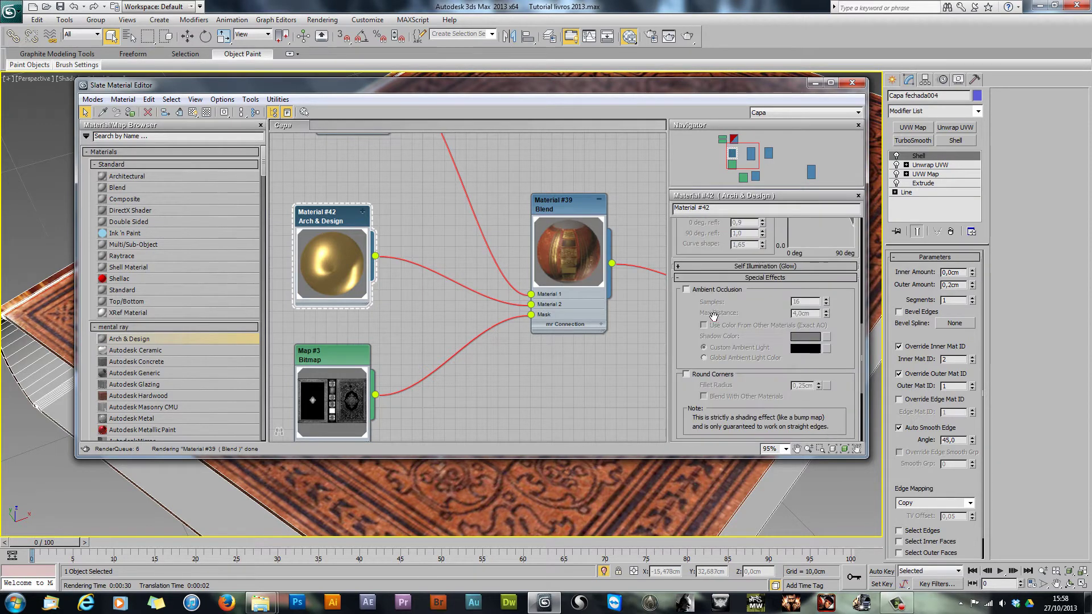
click(686, 290)
double_click(814, 314)
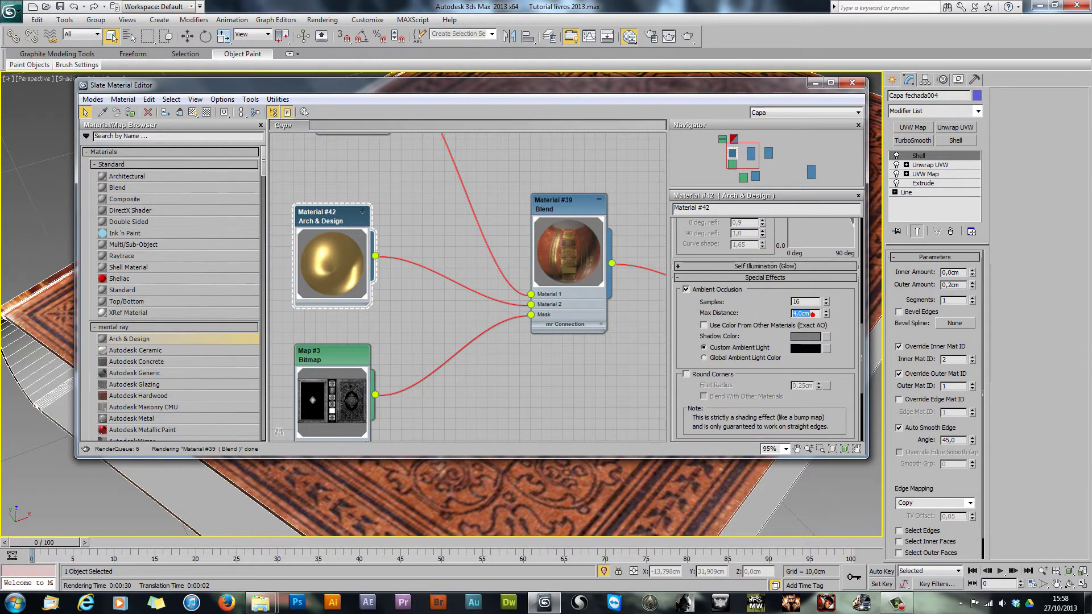
text(50)
key(Return)
Step: Assign the Capa de livro Multi/Sub-Object material to the selected book cover
drag(778, 94, 621, 137)
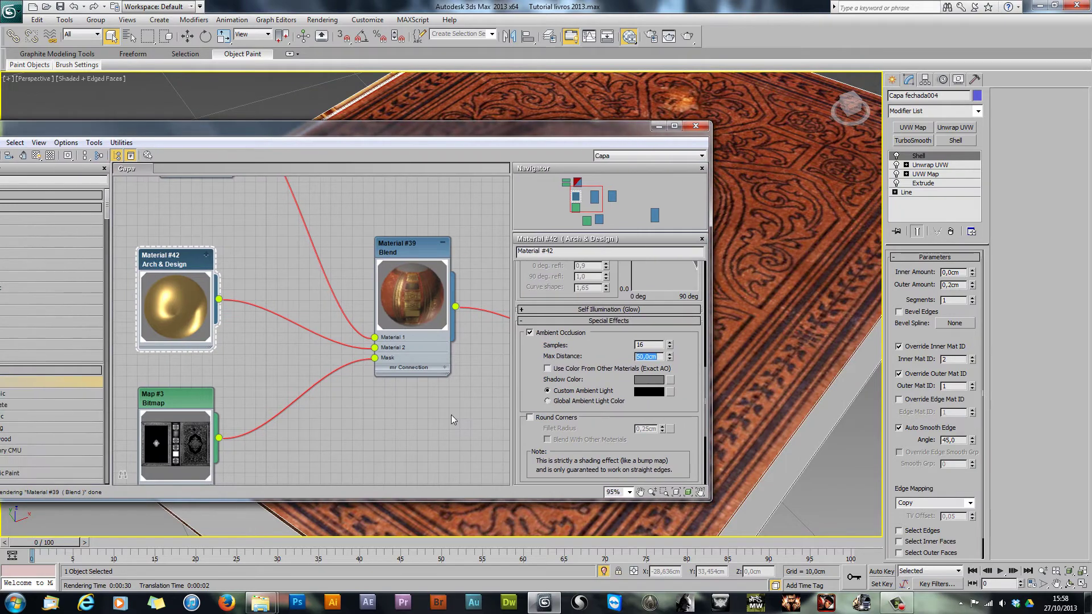
middle_drag(451, 415, 537, 368)
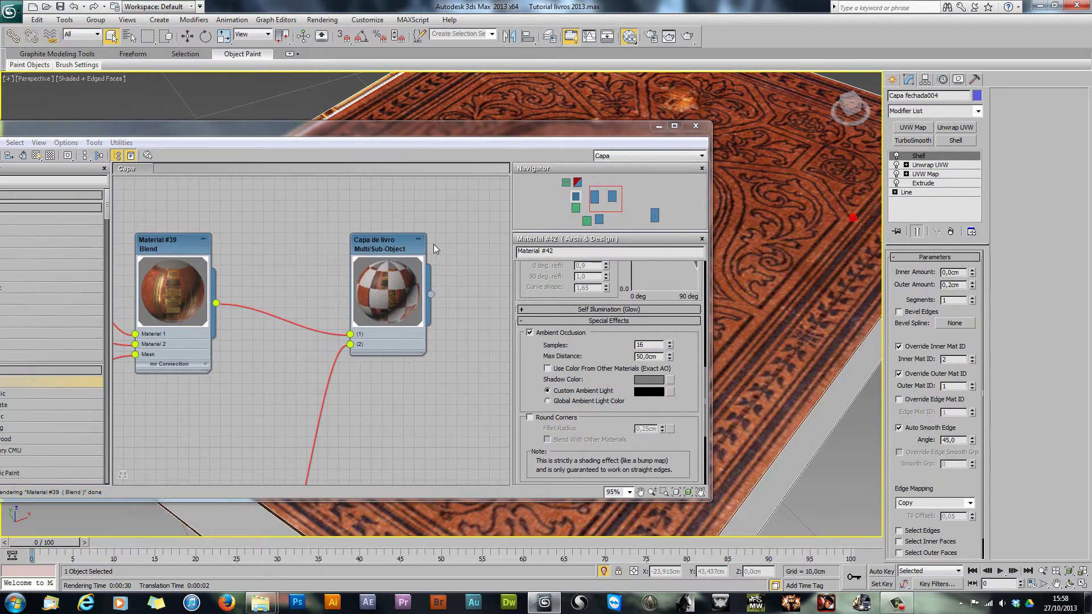
right_click(383, 249)
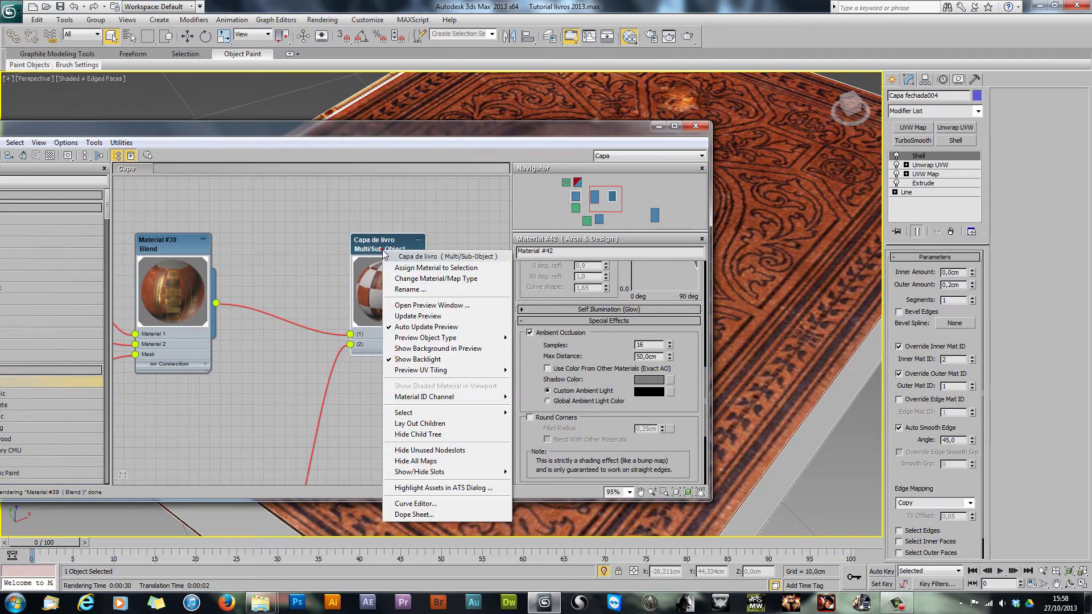
click(417, 270)
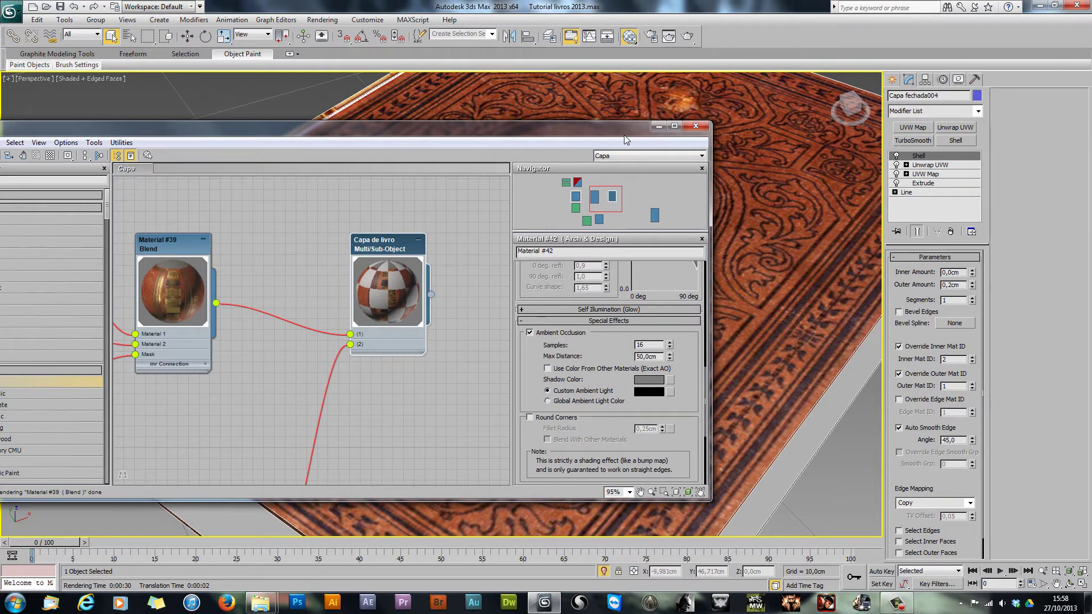
Step: Render the perspective view to check the cover's leather and copper ornaments, and close the rendered image
click(658, 126)
click(689, 37)
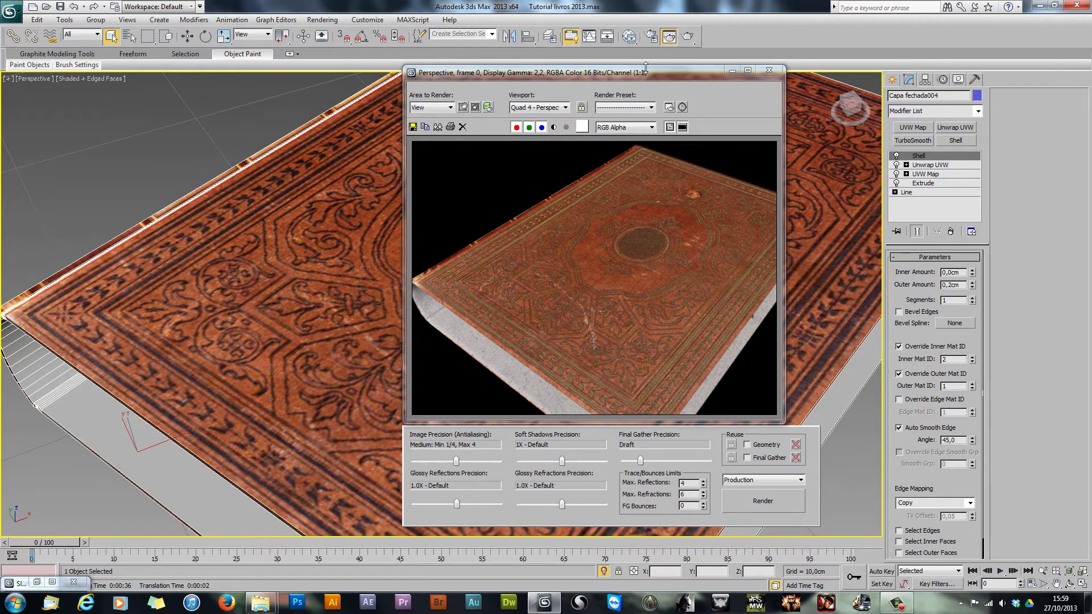
drag(660, 71, 633, 70)
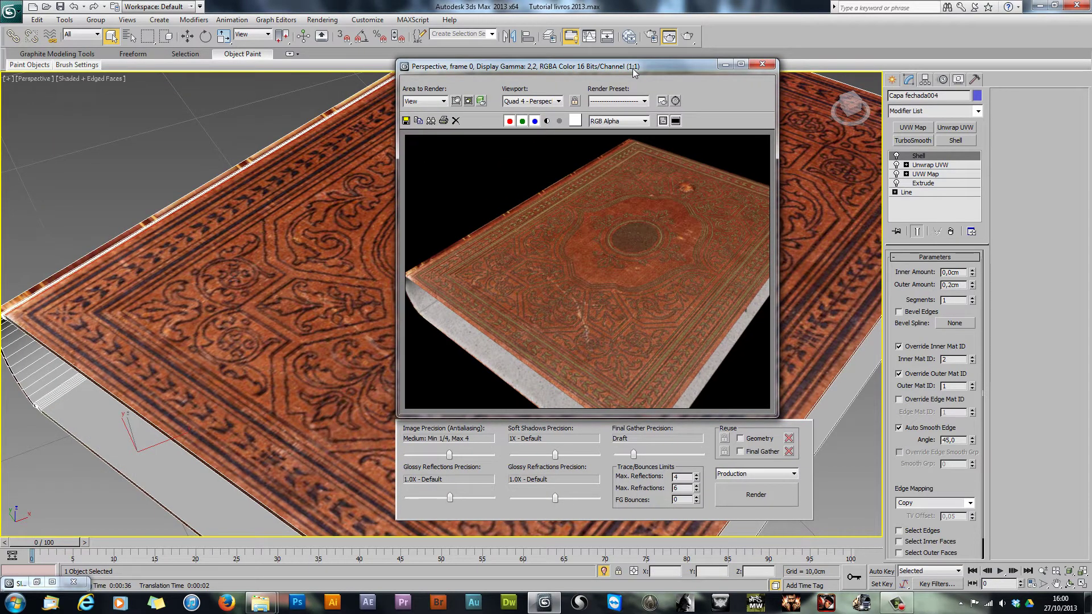
click(762, 64)
Step: Exit the cover's isolation, select the page block inside the textured book, and isolate it
middle_drag(416, 251, 381, 251)
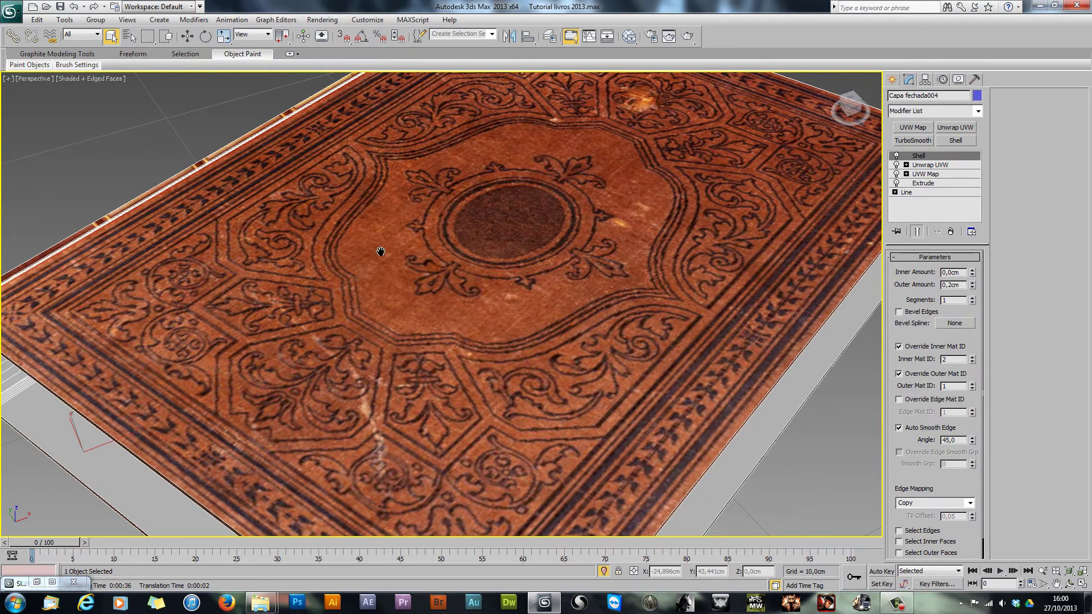
key(z)
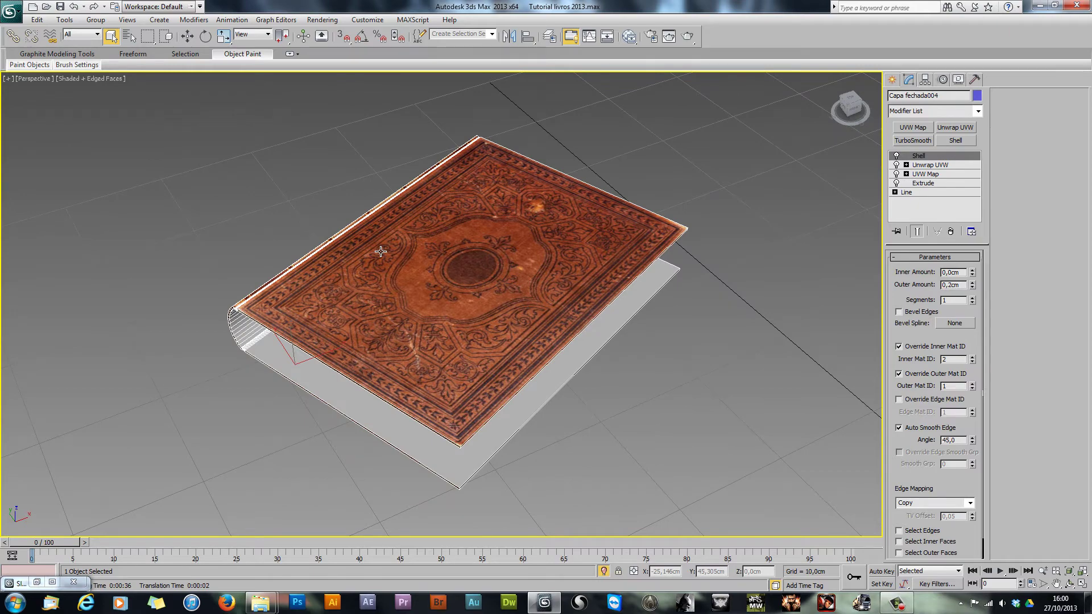
key(alt+q)
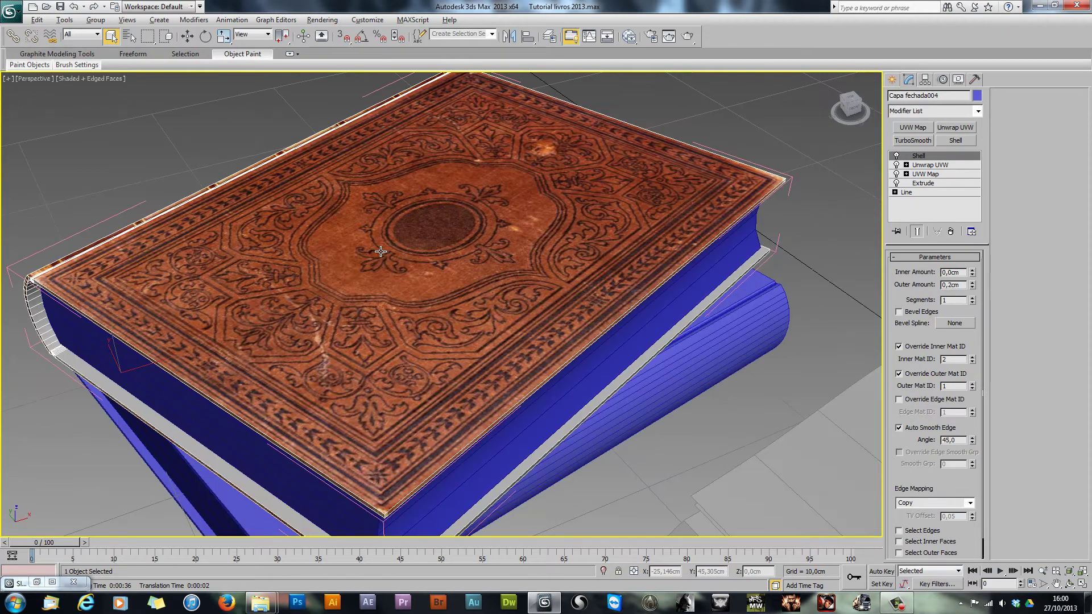
scroll(370, 353, down, 6)
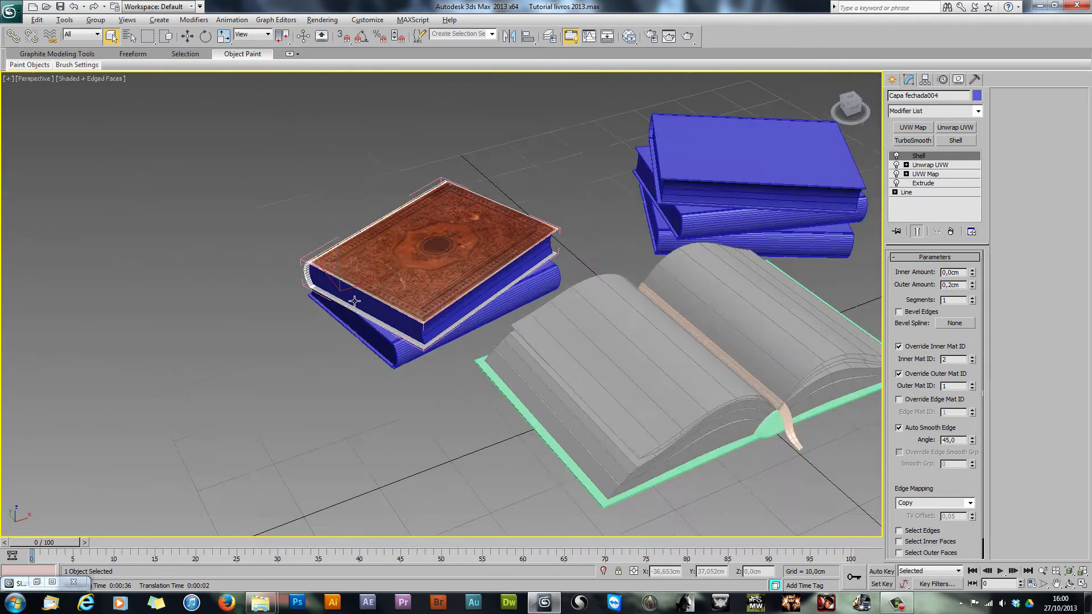
scroll(376, 341, up, 12)
scroll(376, 341, down, 8)
scroll(341, 353, up, 3)
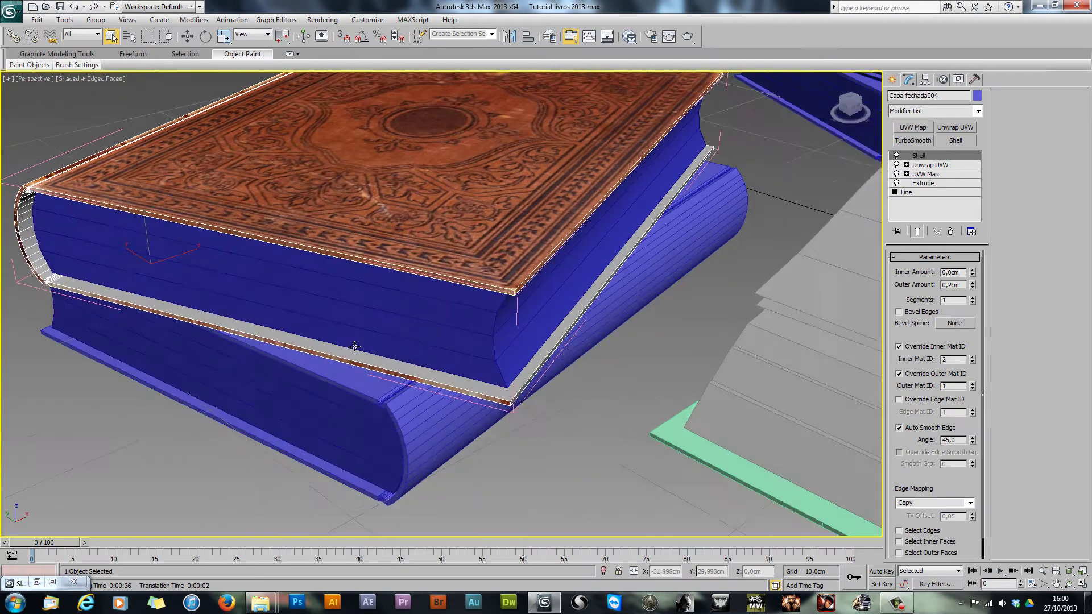
click(341, 303)
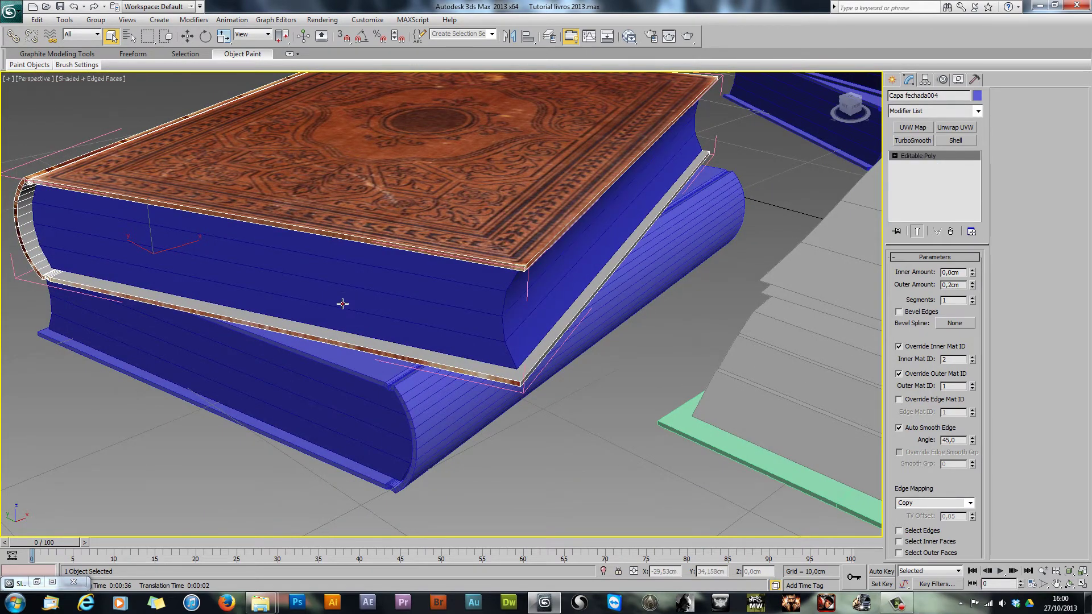
key(alt+q)
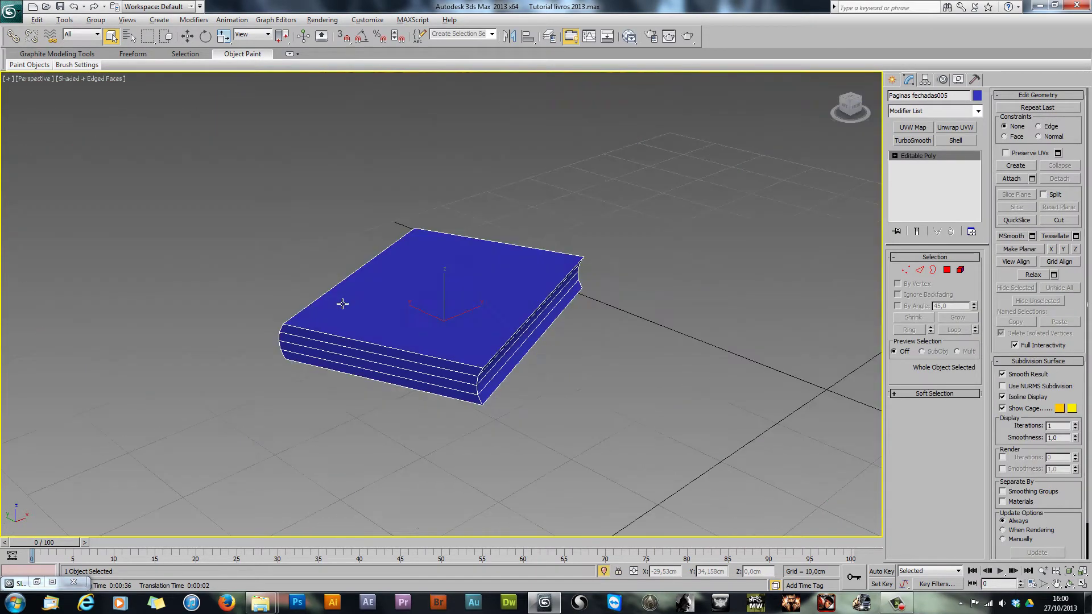
scroll(444, 290, up, 2)
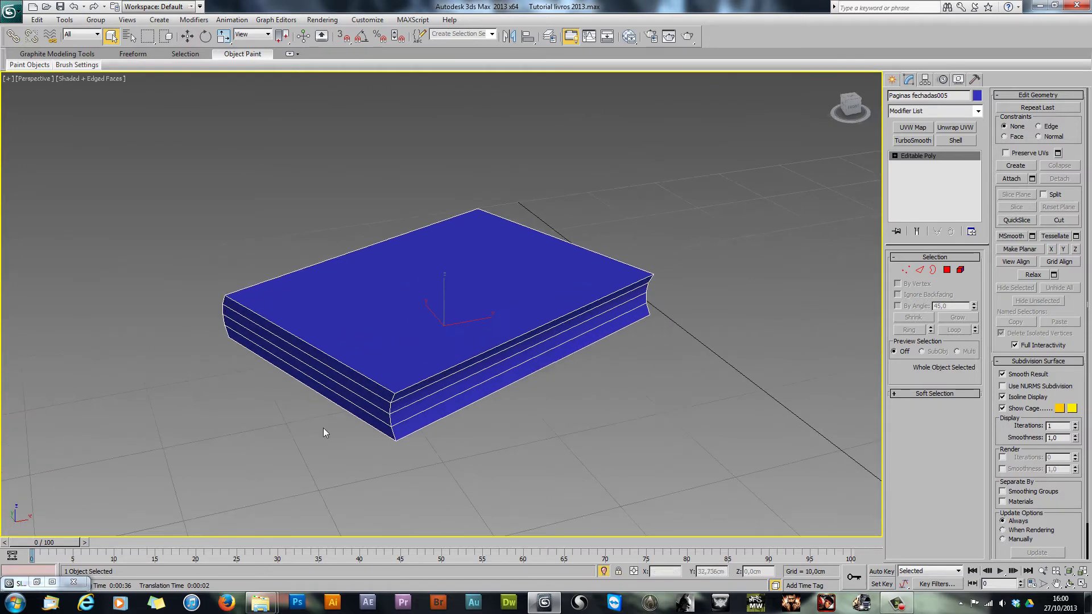
Step: Reopen the material editor maximized and rearrange the leather, copper, mask and Blend nodes in the Capa graph
key(m)
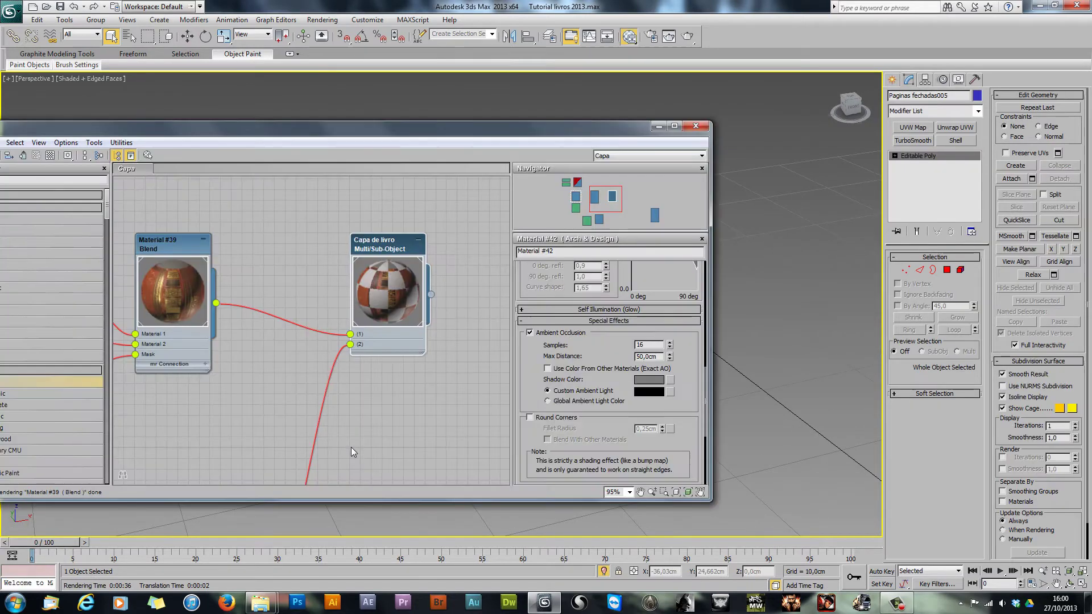
double_click(343, 125)
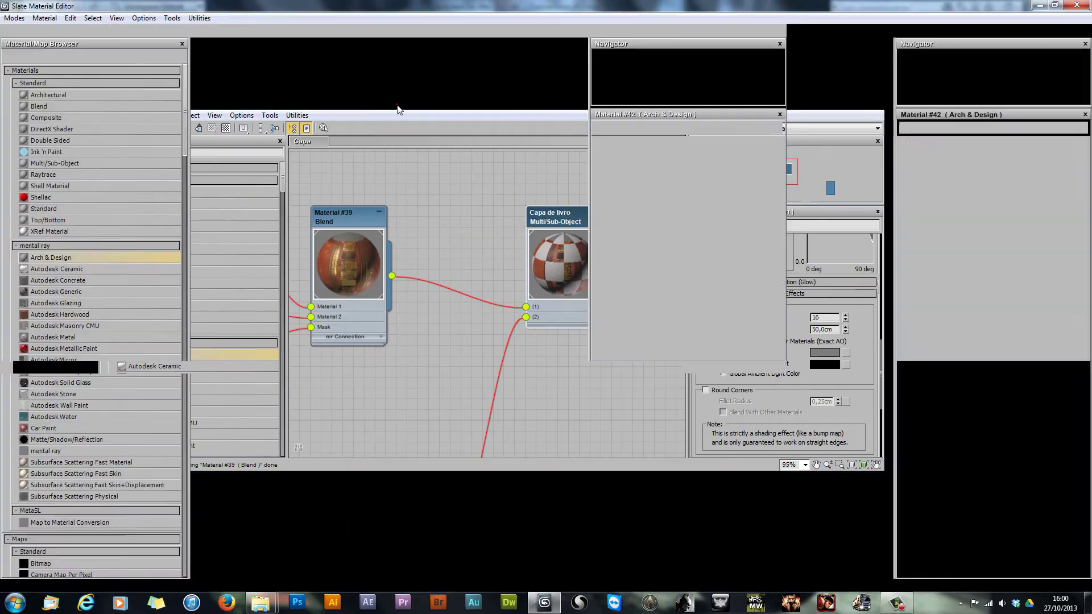
middle_drag(483, 244, 676, 295)
scroll(472, 257, down, 3)
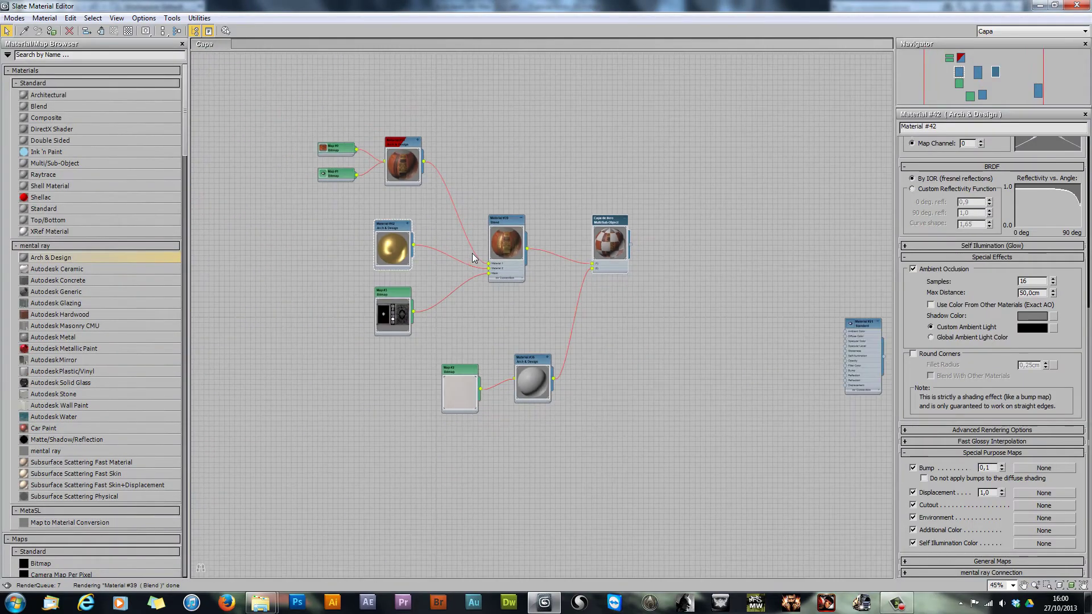
scroll(475, 257, down, 2)
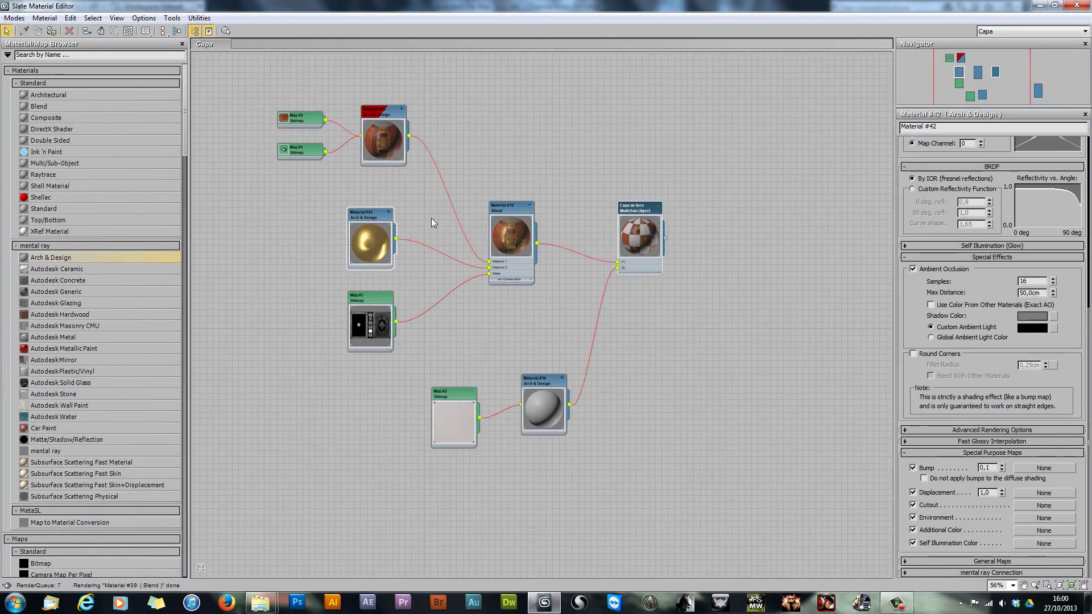
middle_drag(431, 217, 479, 261)
drag(256, 125, 483, 400)
drag(420, 191, 408, 224)
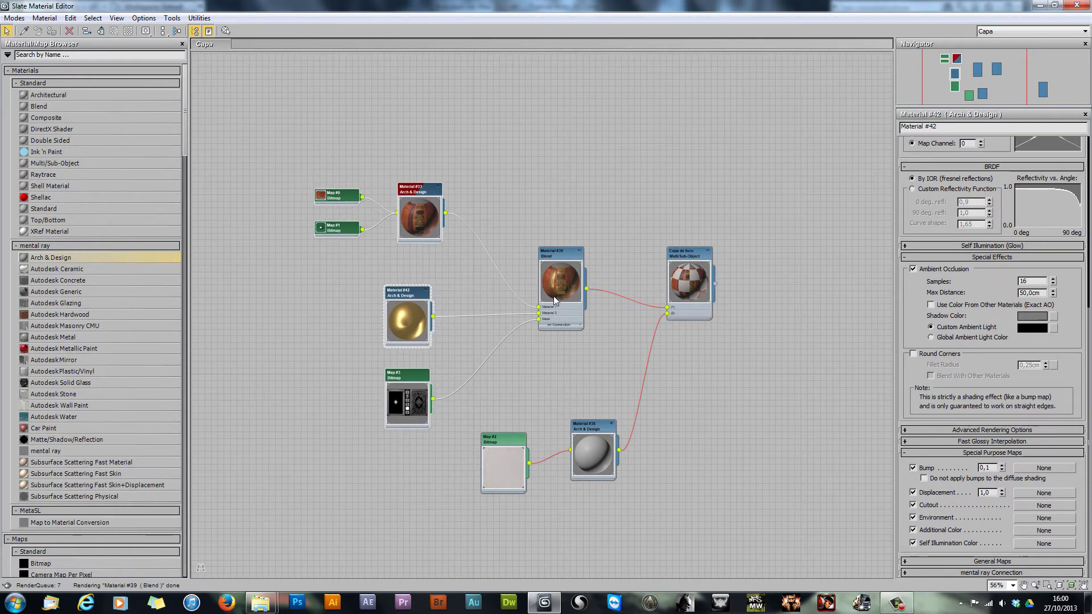
drag(560, 268, 573, 241)
drag(279, 136, 427, 391)
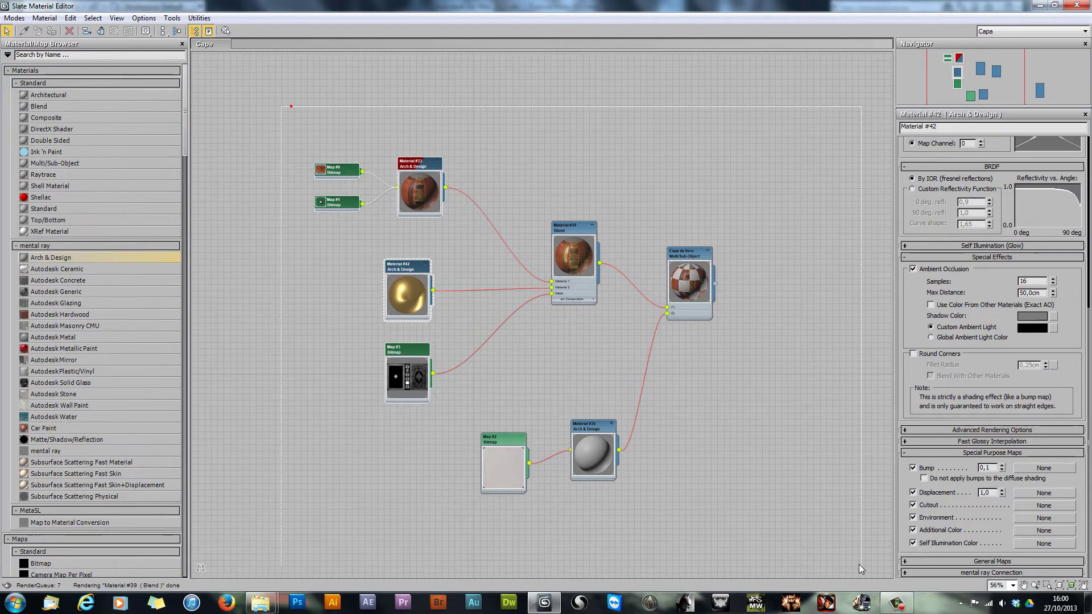
click(292, 105)
key(ctrl+a)
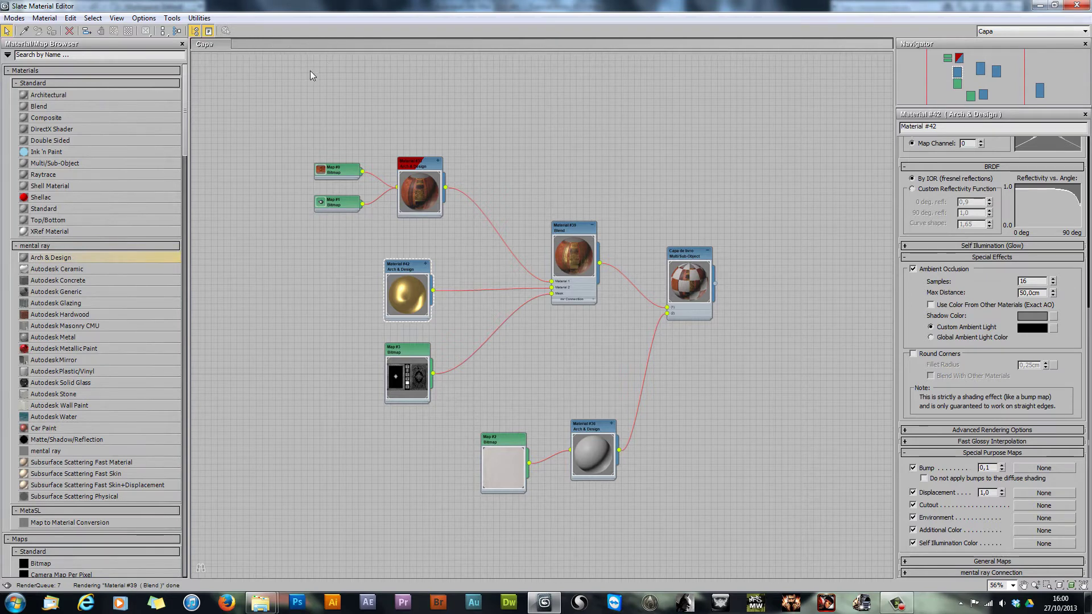
Step: Create a new material graph view named Paginas
click(215, 43)
right_click(250, 43)
click(296, 51)
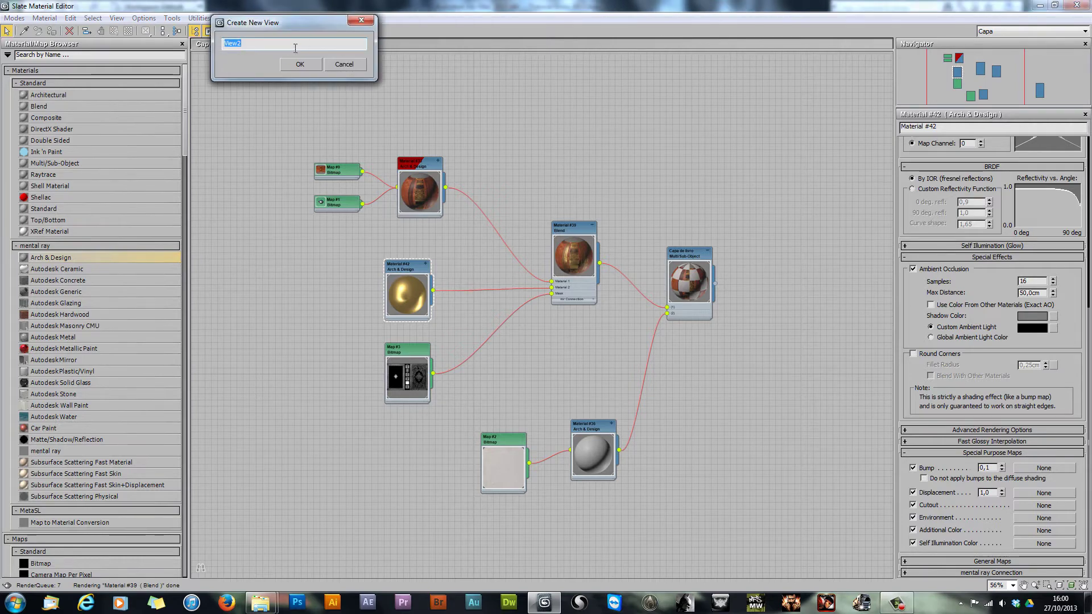
text(Paginas)
key(Return)
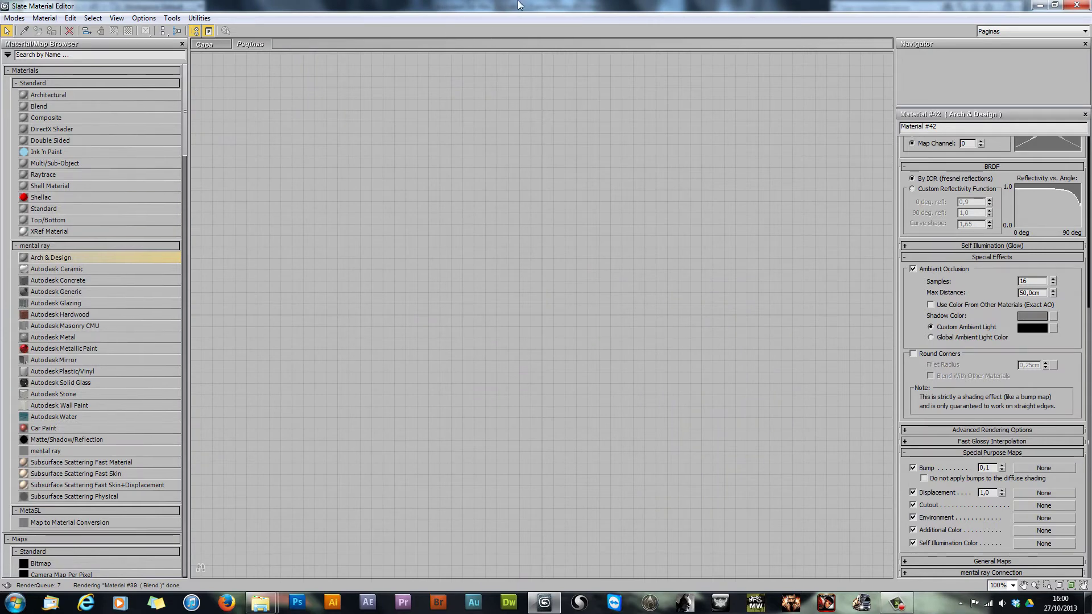
drag(492, 6, 663, 404)
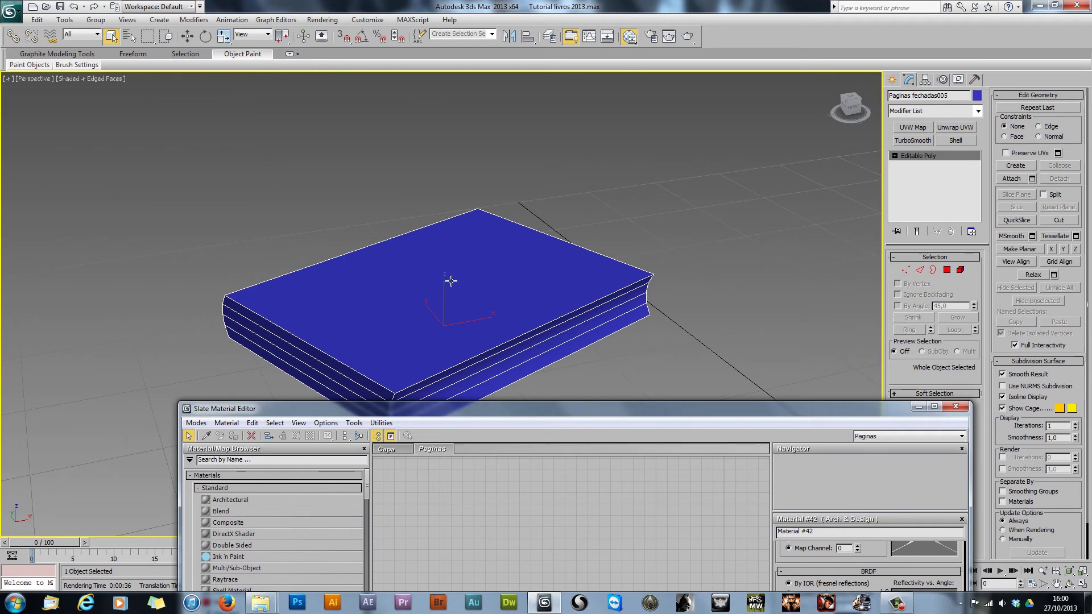
drag(507, 409, 566, 375)
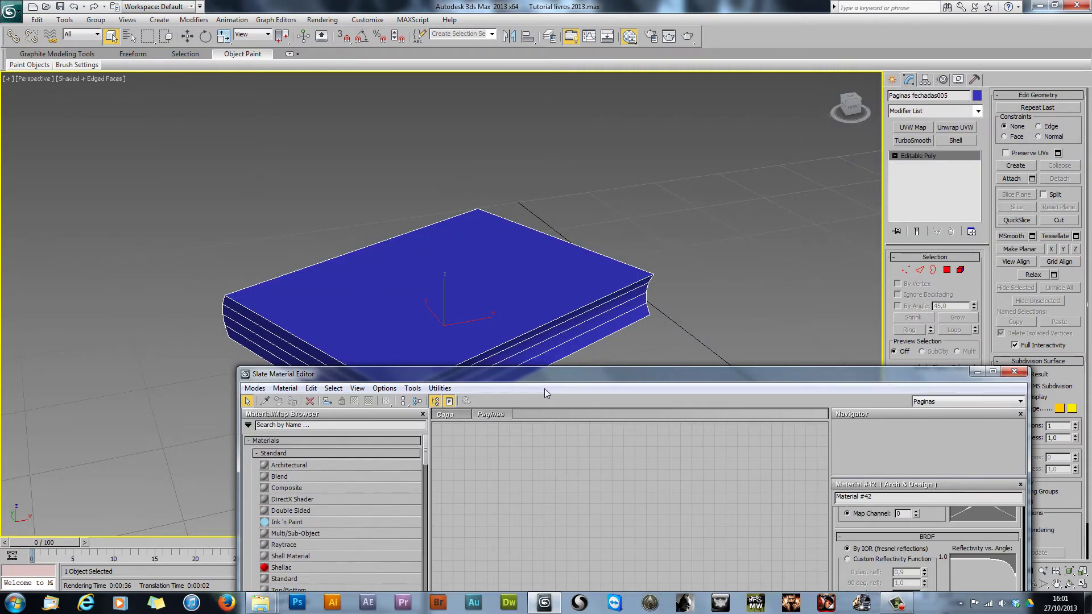
double_click(533, 373)
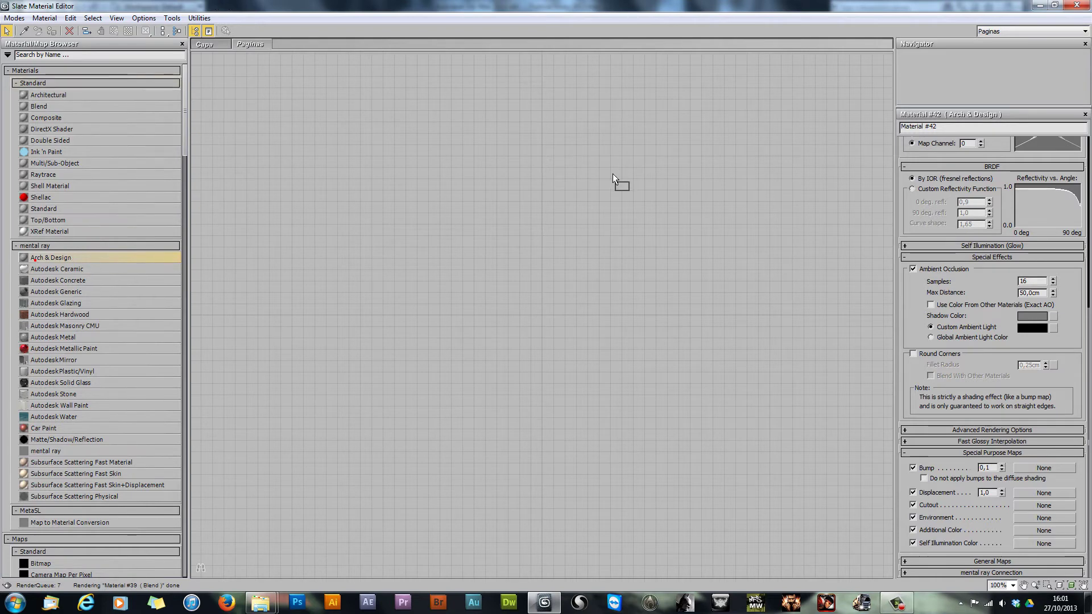
Step: Add an Arch & Design material to the Paginas view, open its parameters and update its preview
drag(613, 173, 605, 173)
double_click(592, 169)
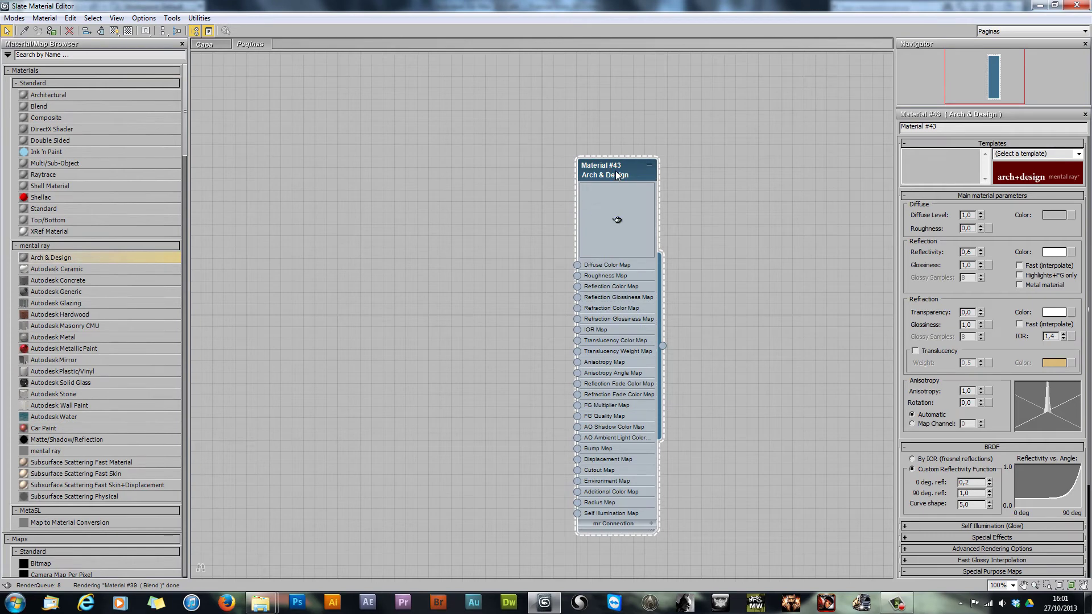
right_click(612, 197)
click(643, 263)
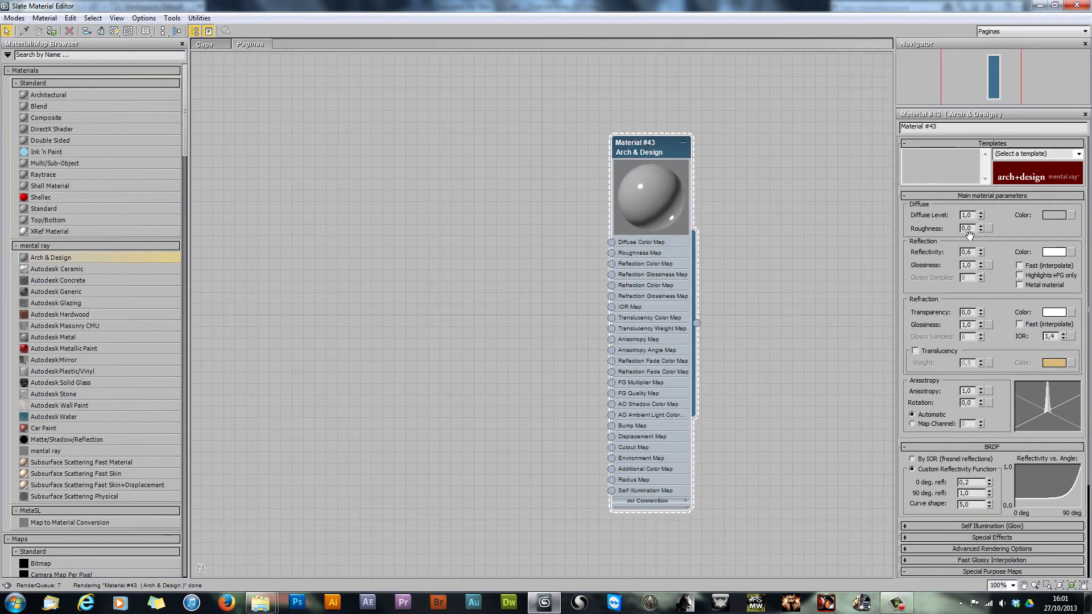
Step: Set the new Arch & Design material's diffuse color to pure white and update its preview
click(1054, 215)
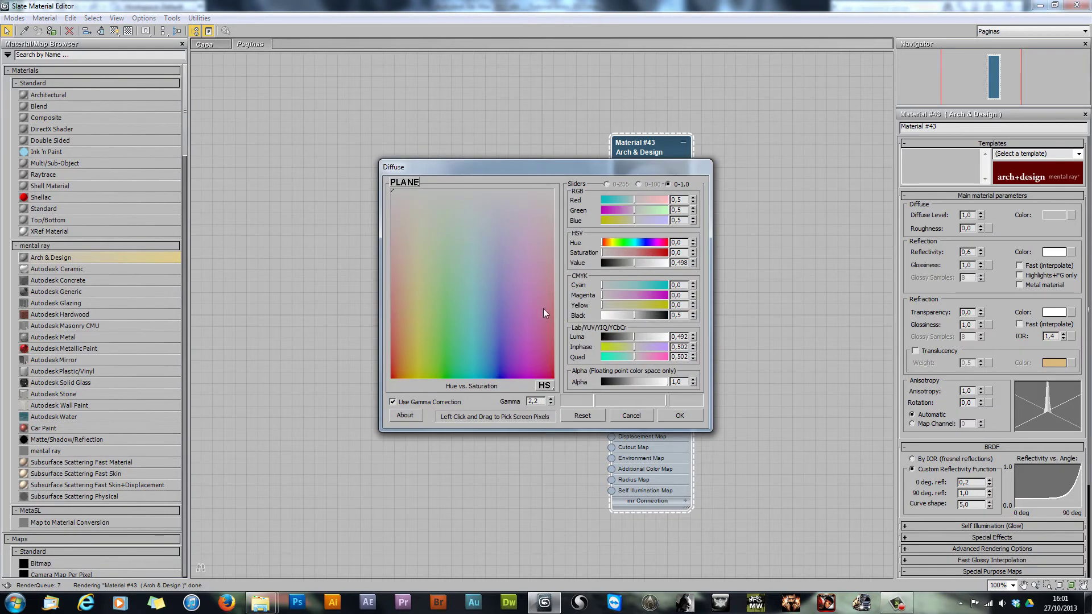
drag(617, 311, 603, 314)
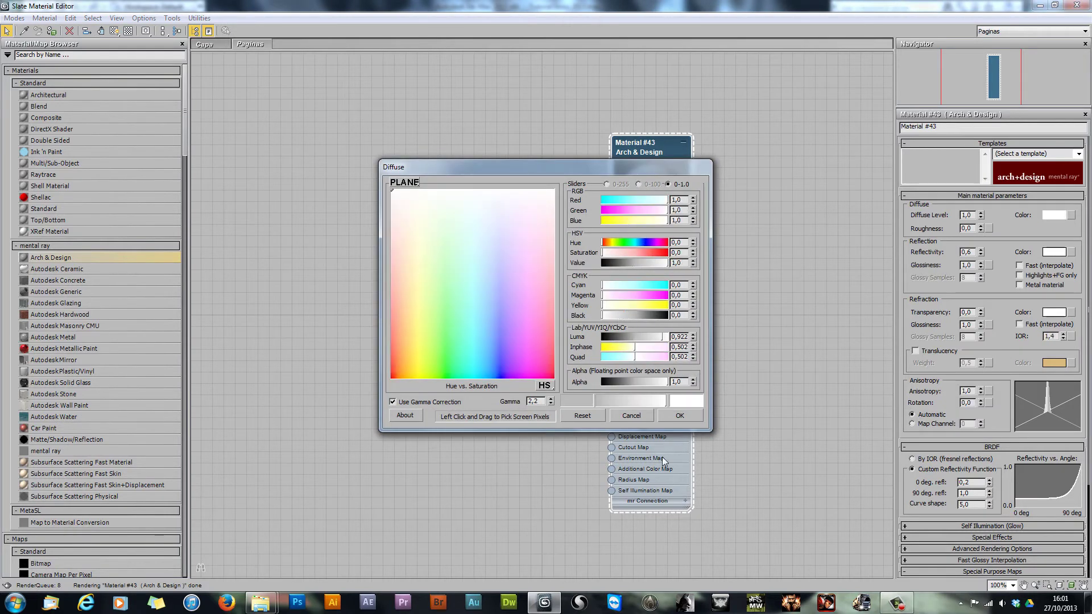
click(679, 416)
right_click(635, 154)
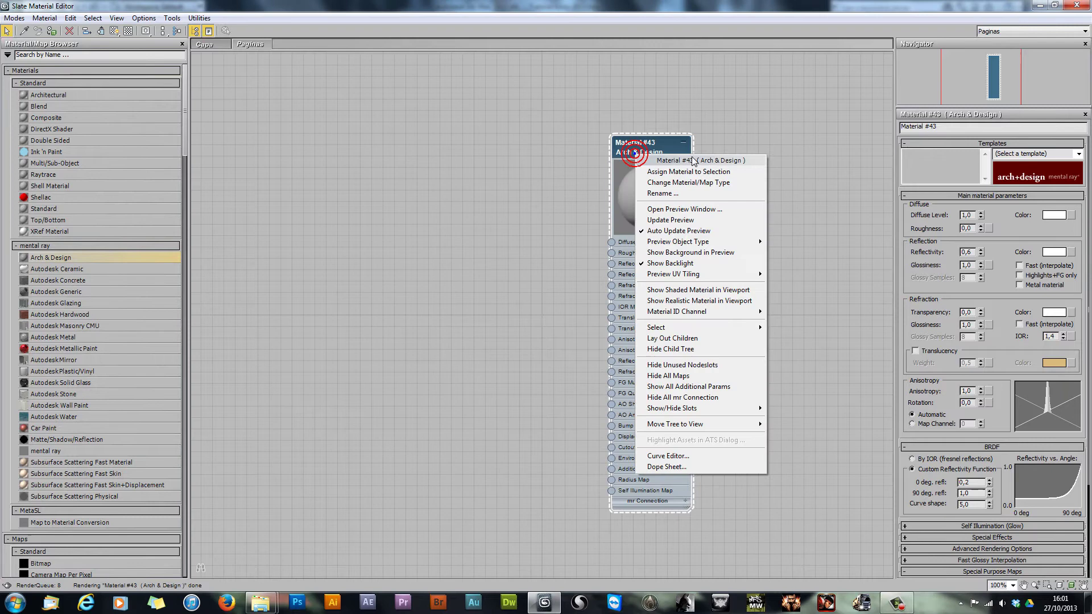
click(686, 220)
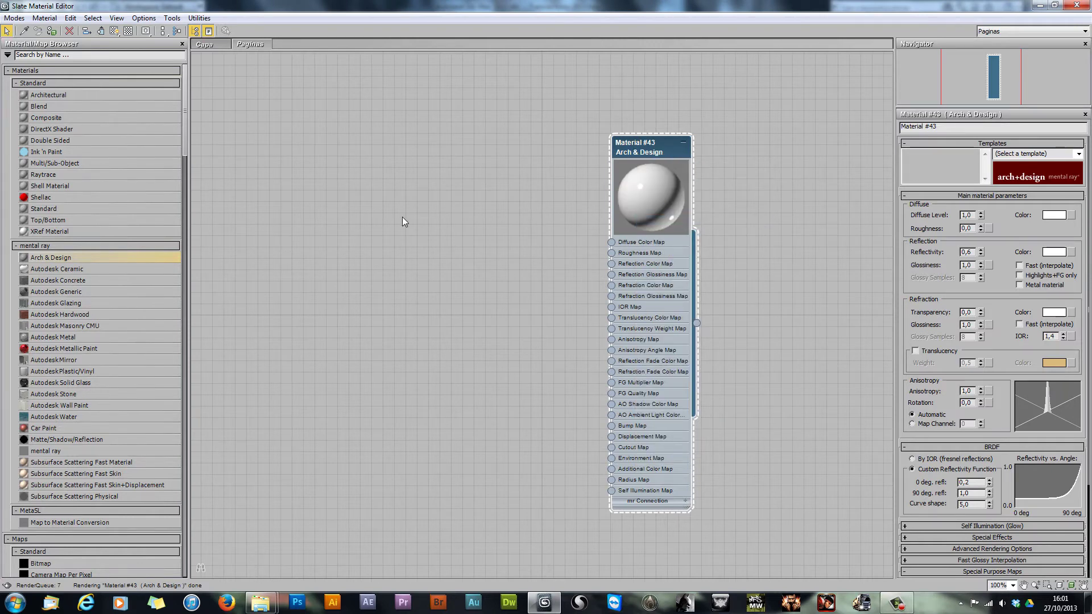
Step: Move the Arch & Design node slightly aside in the Paginas view
drag(642, 151, 664, 153)
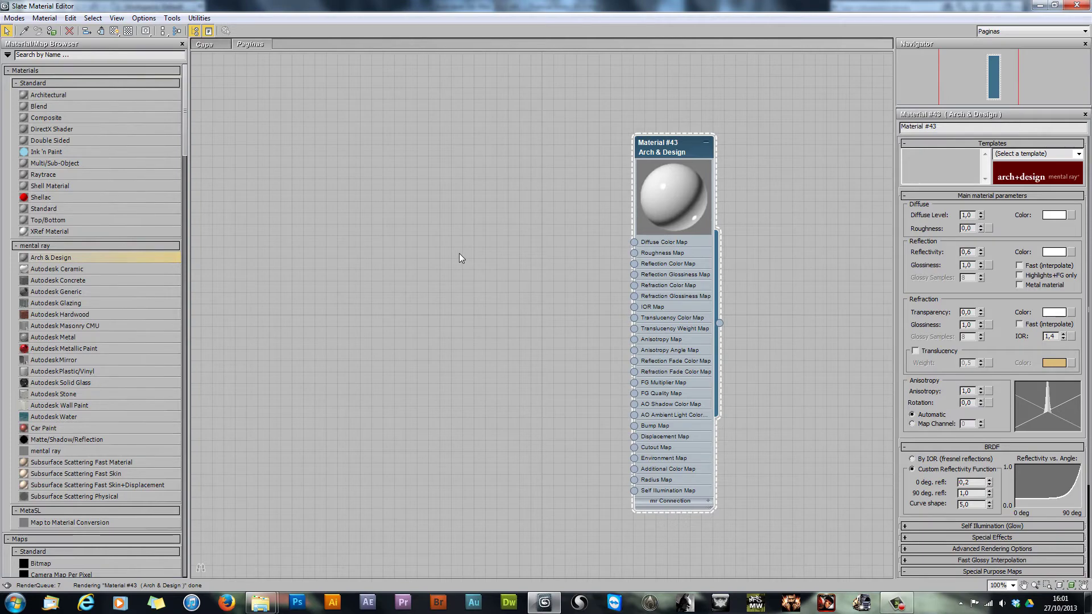
double_click(338, 6)
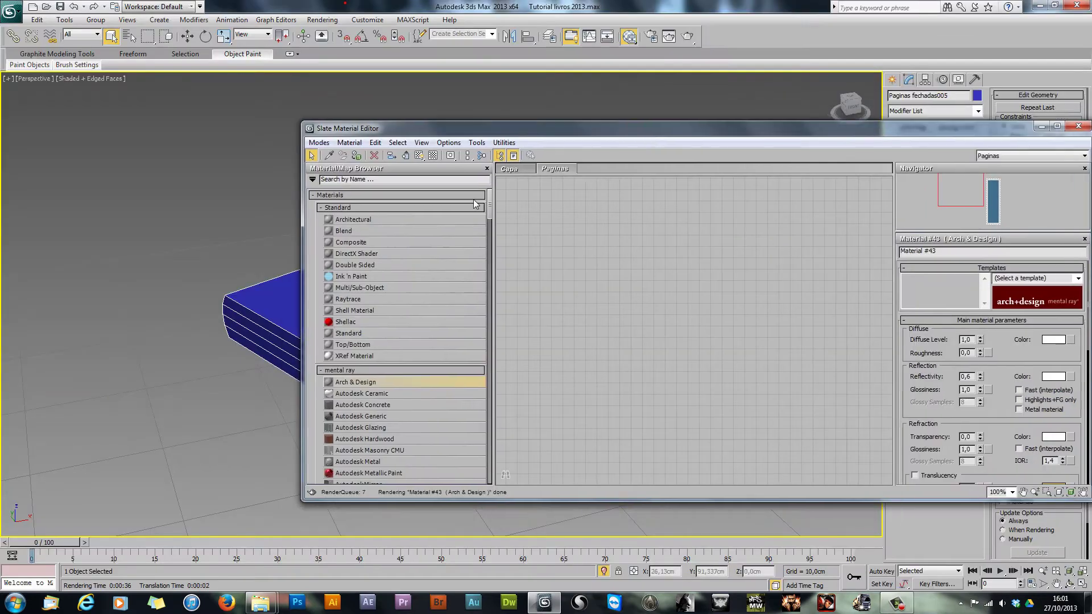
double_click(474, 128)
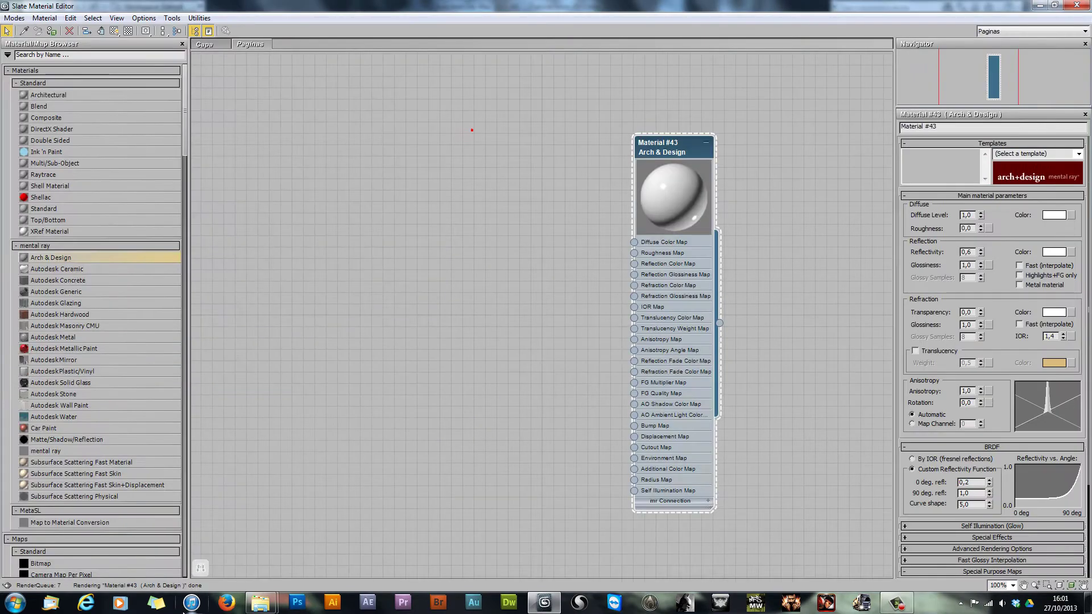
Step: Switch to Windows Explorer and preview the bookspul image in Google Drive's Chocoladesign > Livro > Referencias folder to examine the closed pages' edges
mouse_move(261, 603)
click(218, 544)
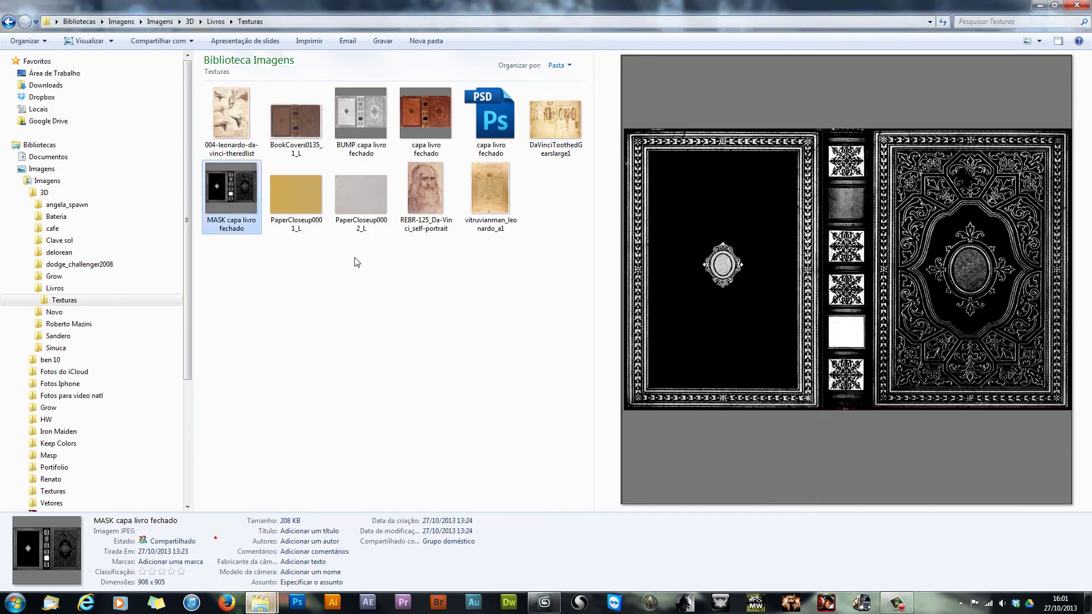
click(215, 23)
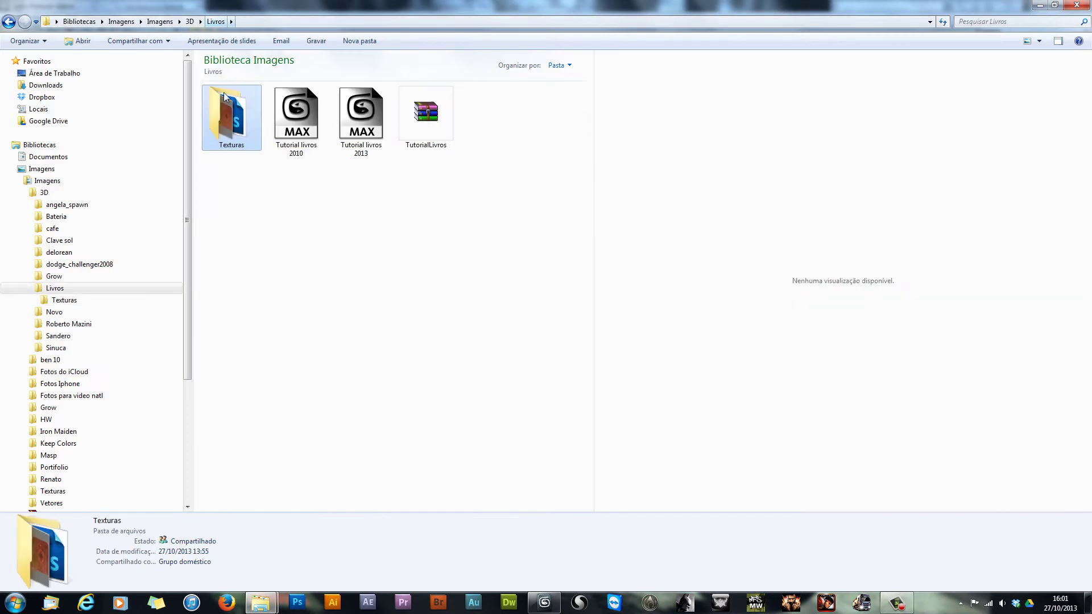
click(50, 121)
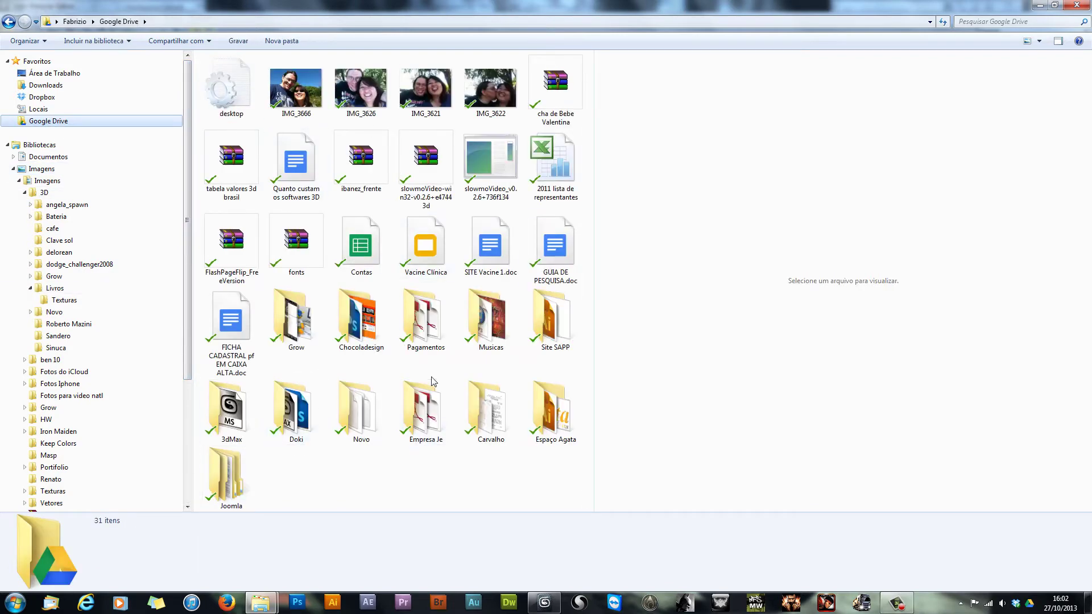
double_click(362, 319)
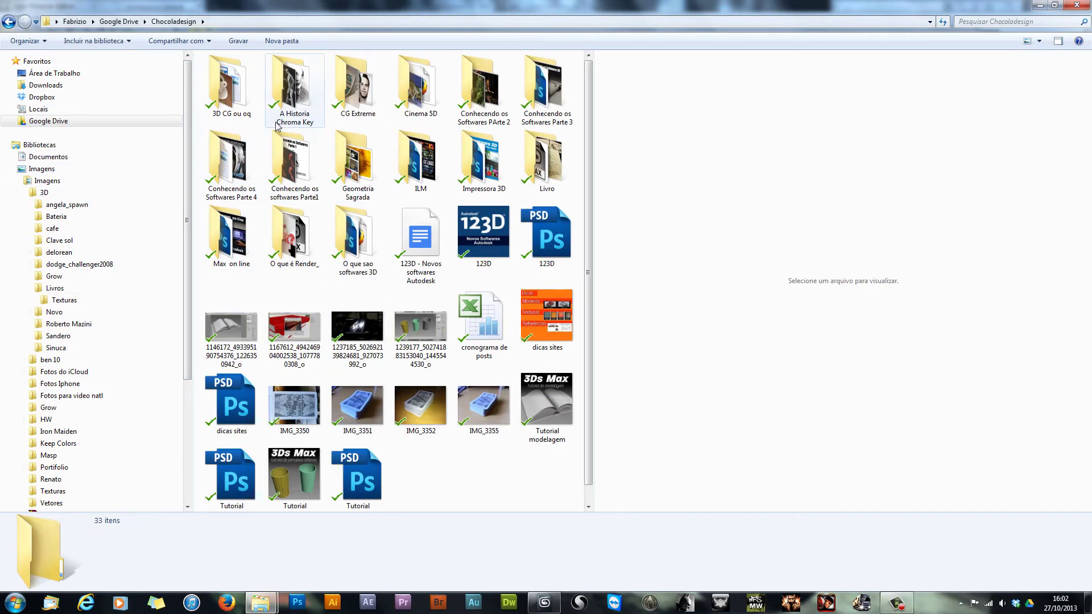
double_click(543, 159)
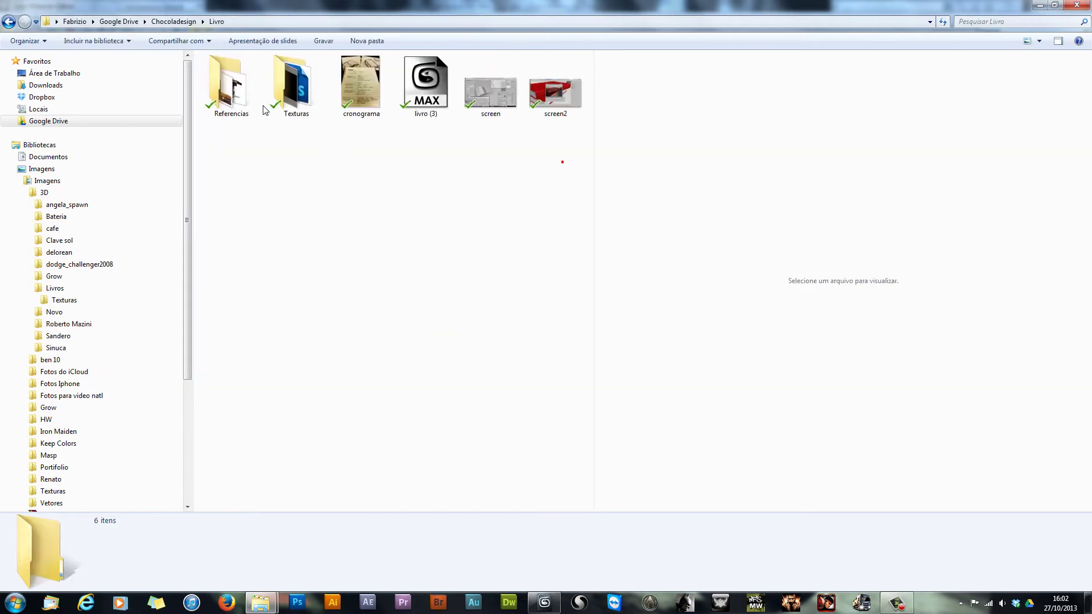
double_click(251, 92)
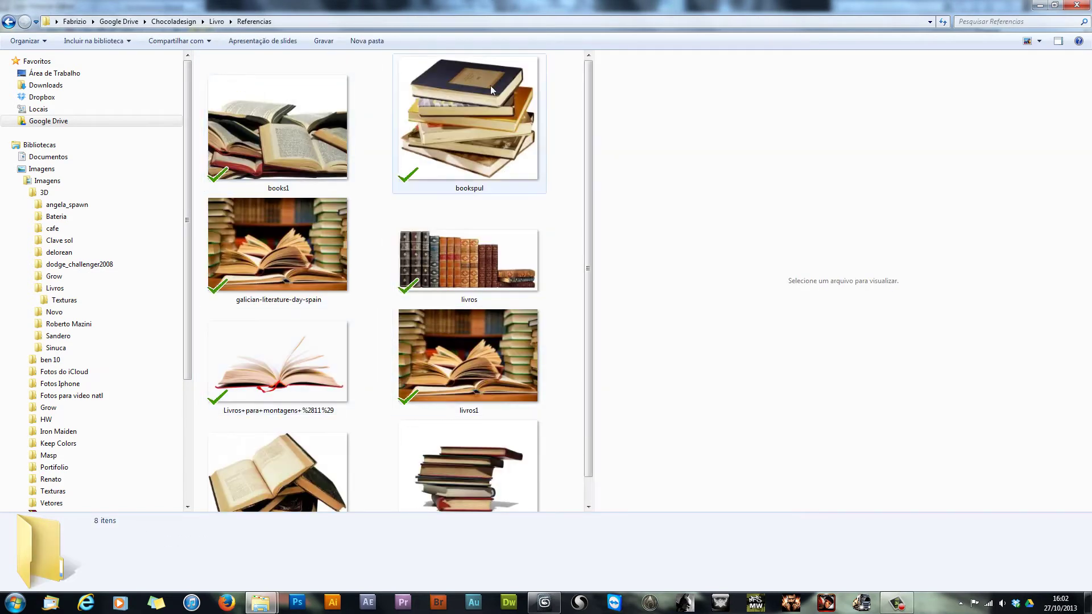
click(490, 86)
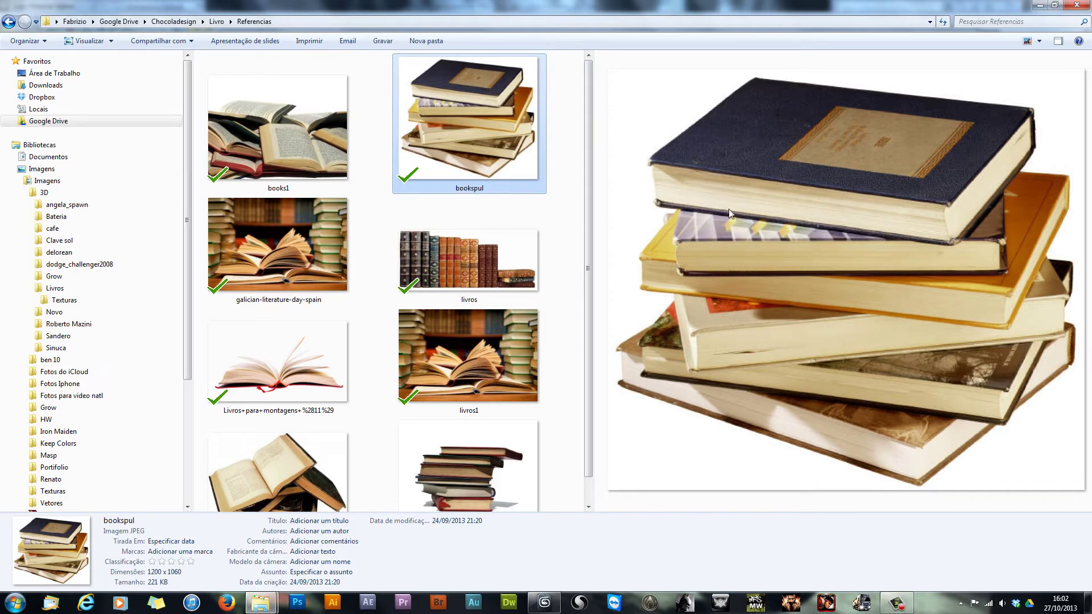
click(310, 501)
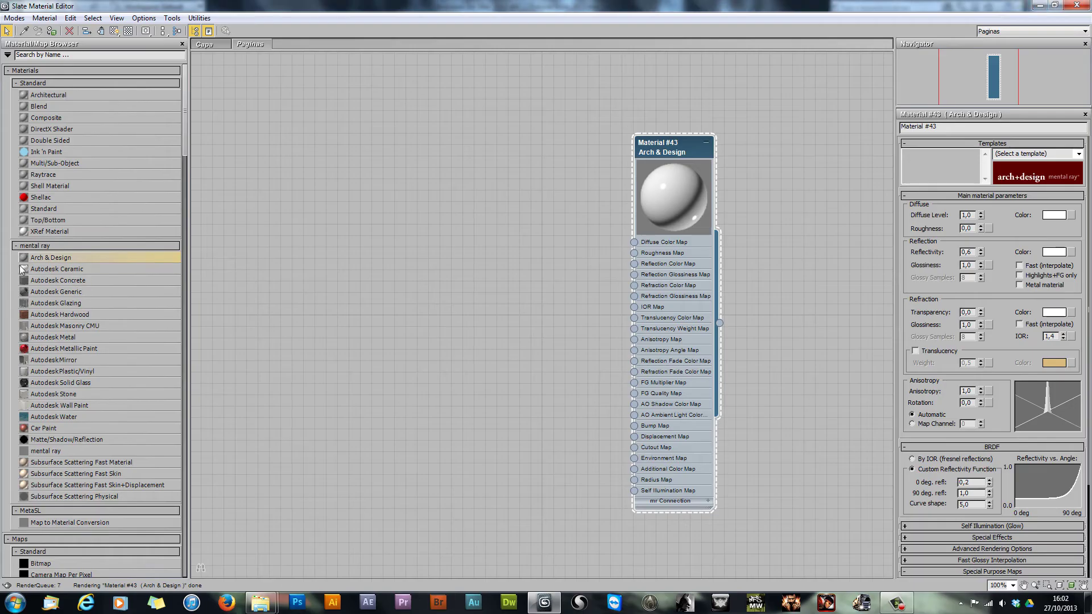
click(349, 264)
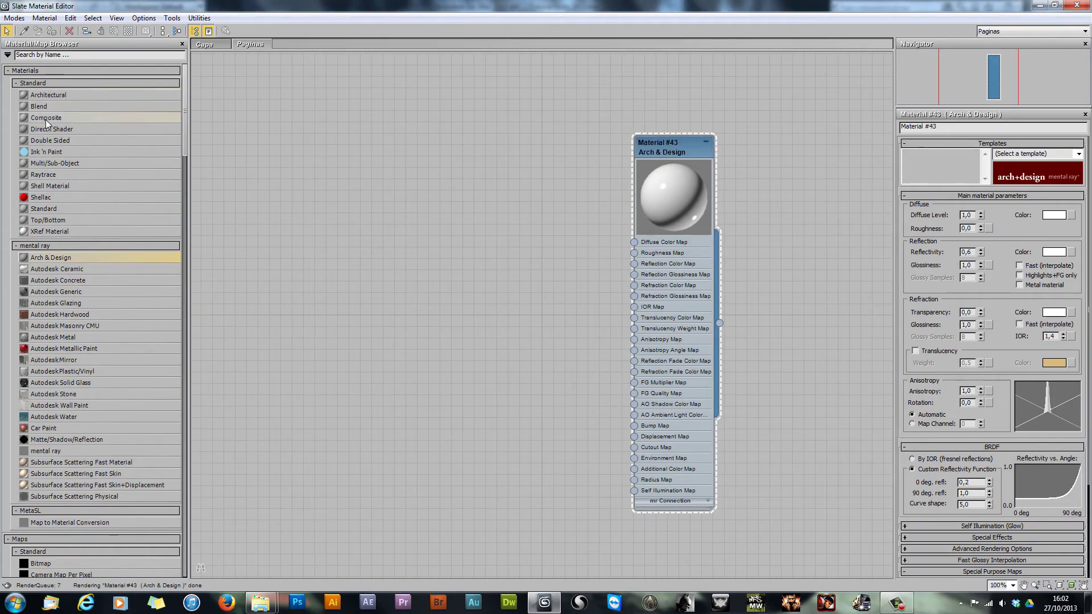
drag(46, 118, 464, 263)
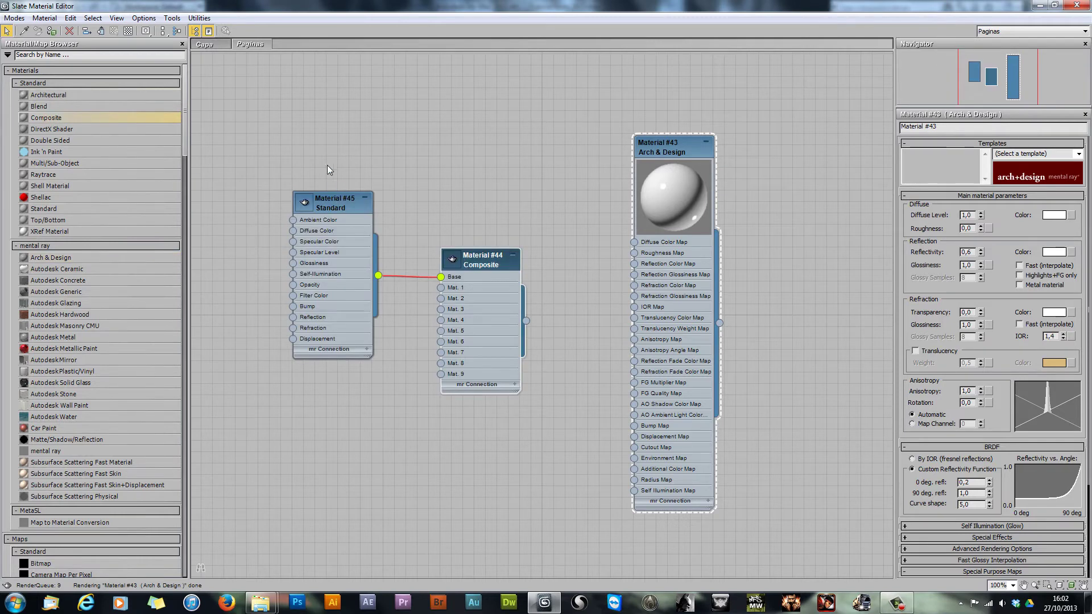
click(477, 259)
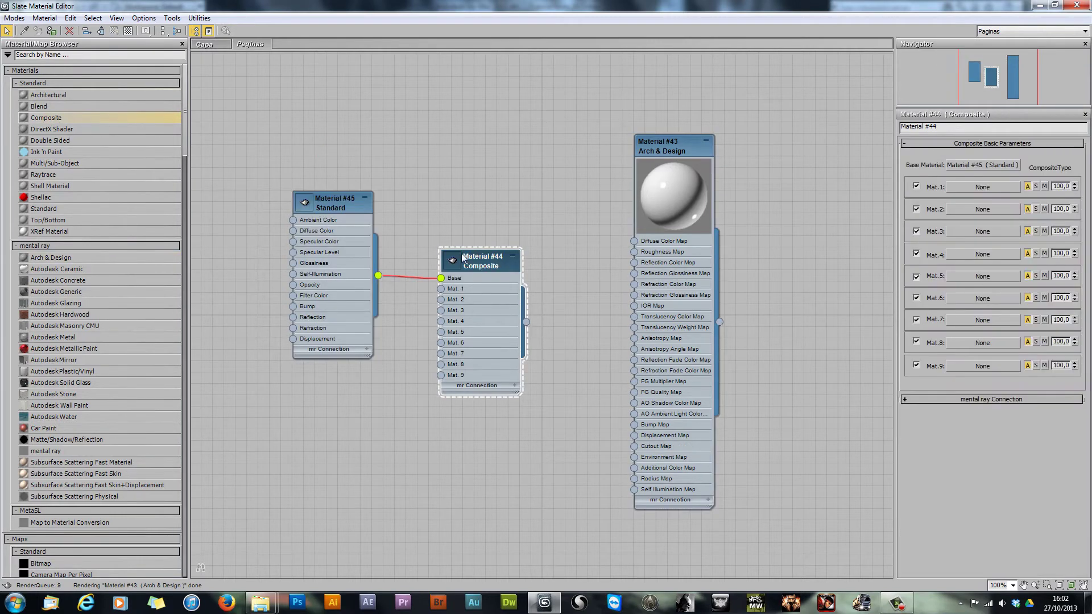
drag(477, 259, 510, 191)
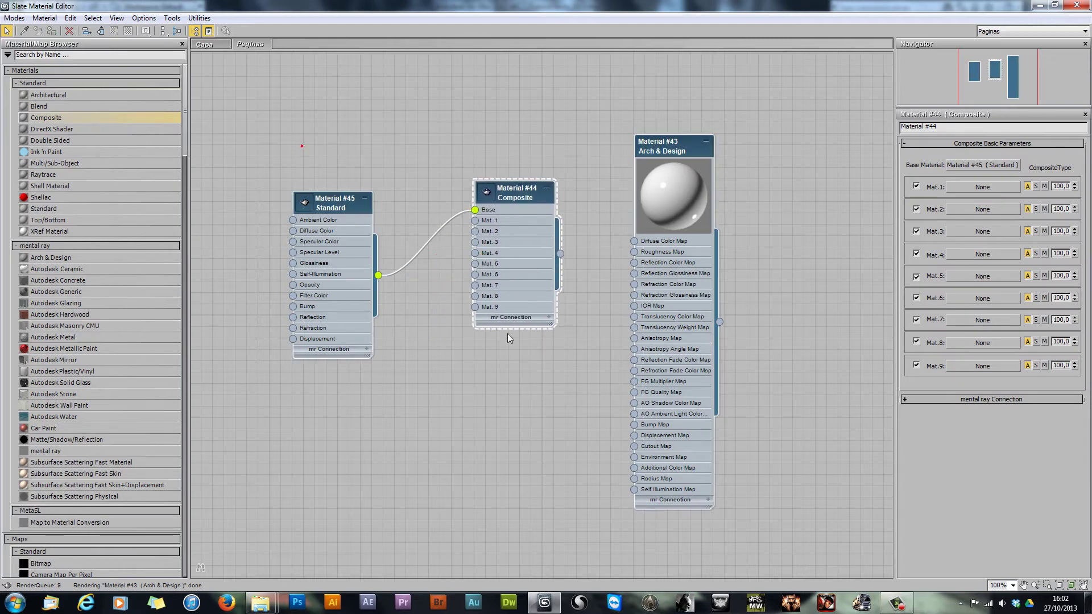
drag(256, 104, 524, 321)
key(Delete)
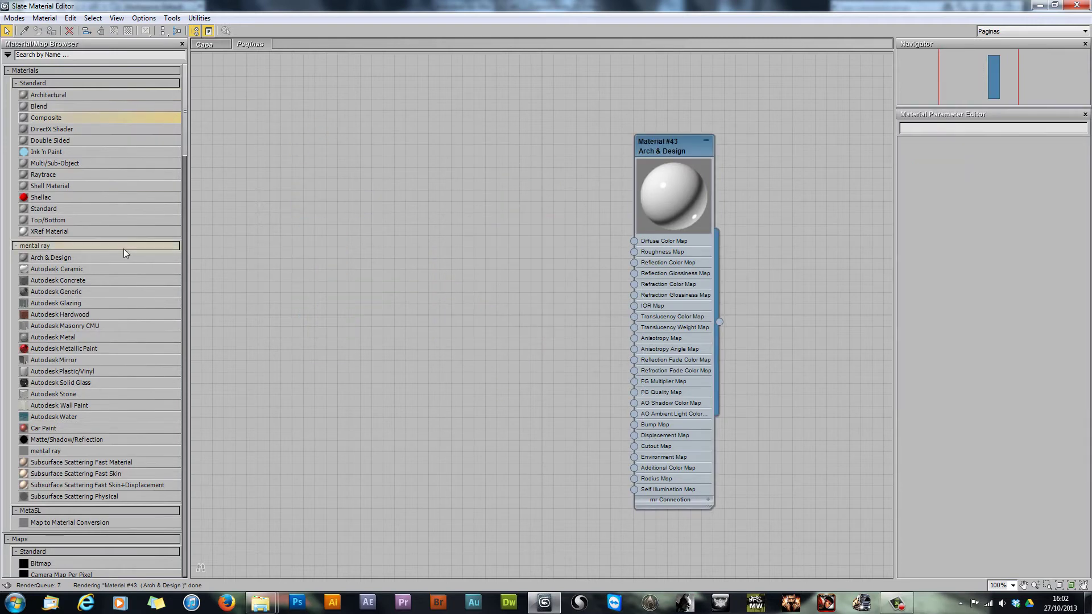
Step: Add a Composite map beside the Arch & Design material in the Paginas view and open its parameters
drag(186, 115, 198, 181)
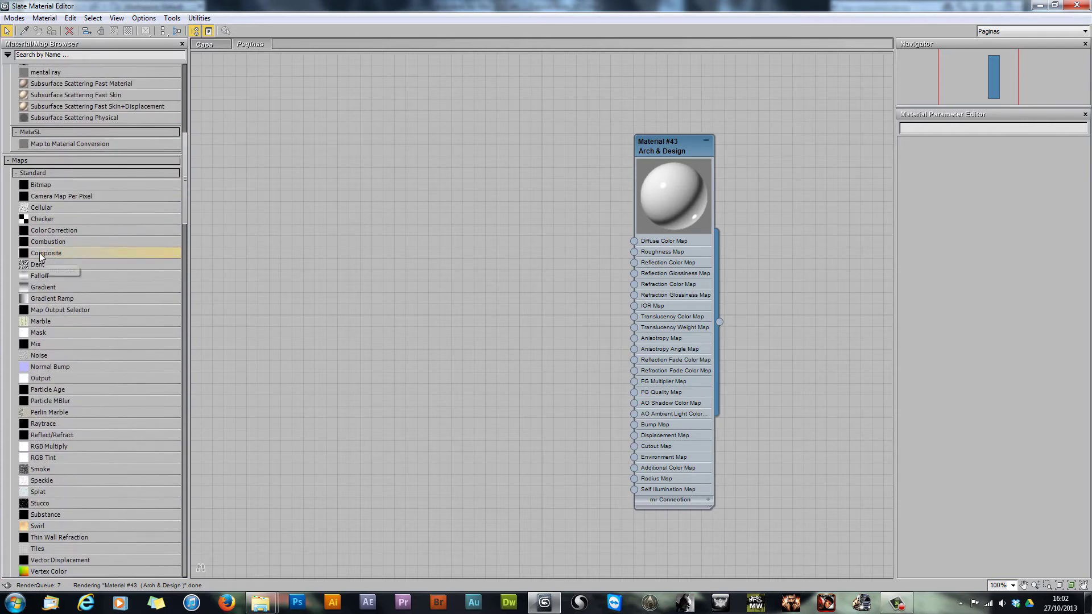
drag(415, 206, 466, 200)
double_click(395, 212)
double_click(456, 193)
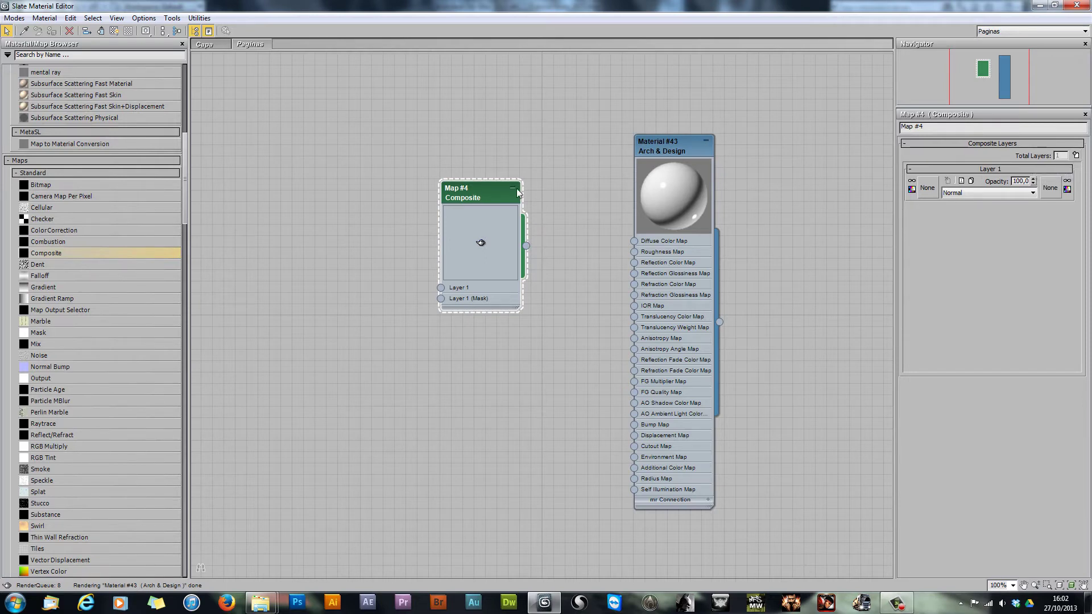
drag(494, 189, 471, 166)
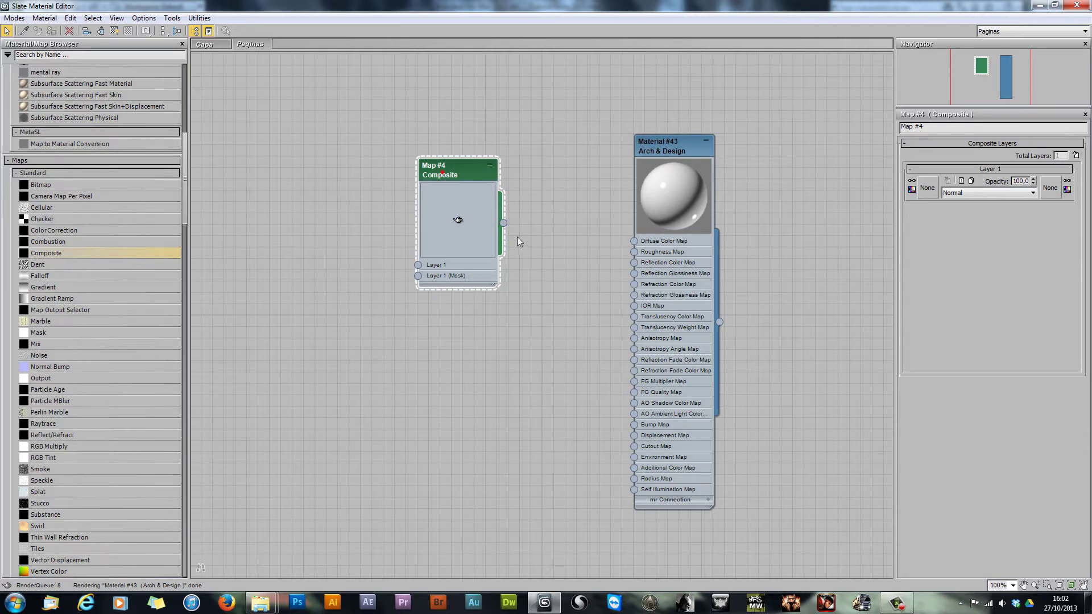
Step: Connect the Composite map to the Arch & Design material's Diffuse Color Map and update the Composite preview
drag(504, 223, 634, 242)
right_click(442, 219)
click(470, 274)
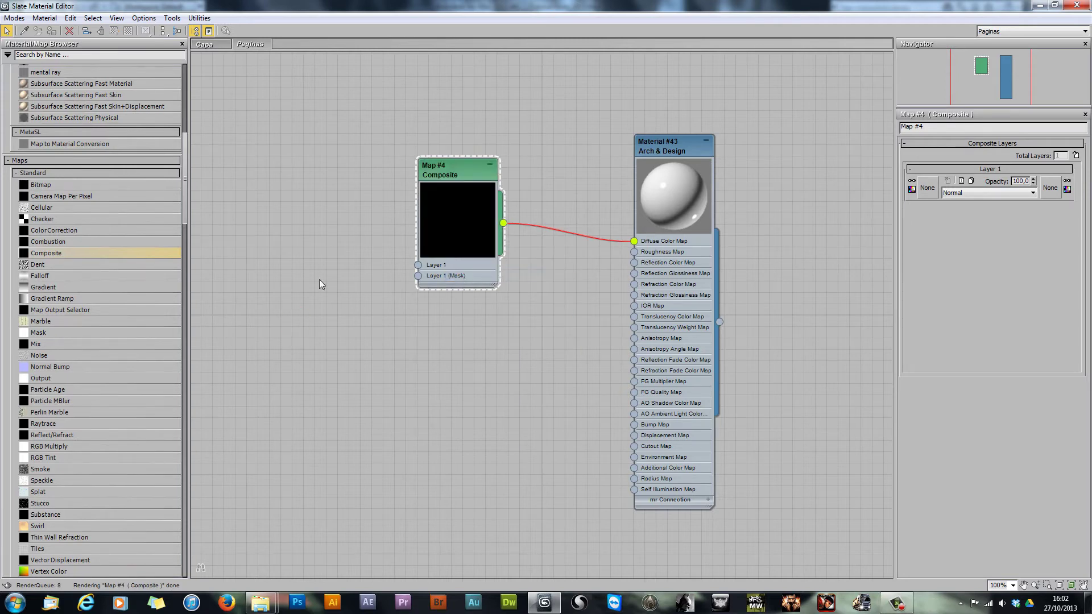
drag(438, 168, 461, 157)
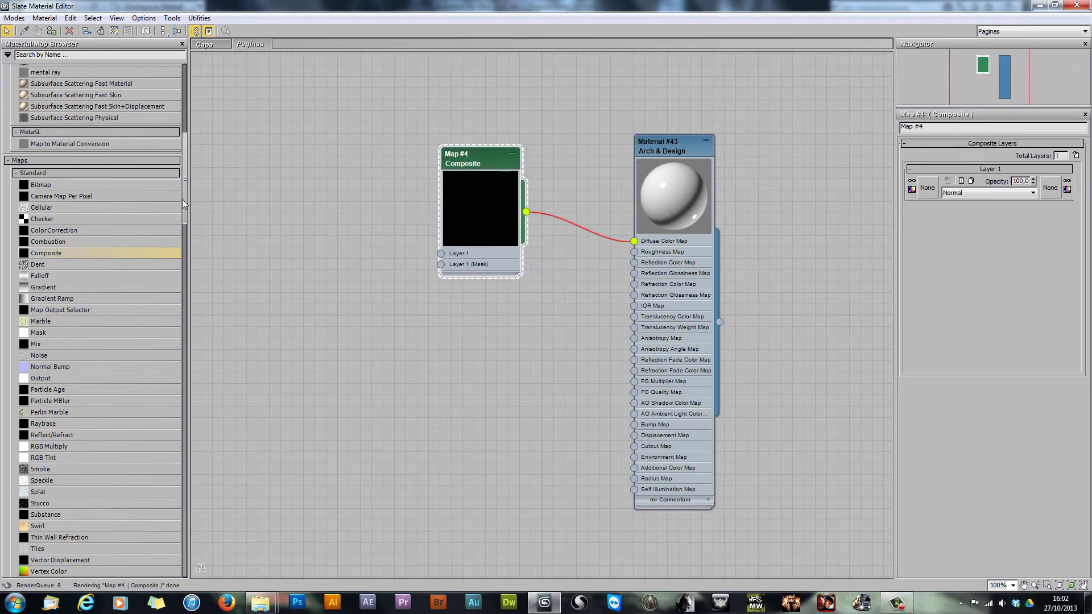
Step: Add a Tiles map beside the Composite node, open its parameters and update its preview
drag(185, 198, 186, 210)
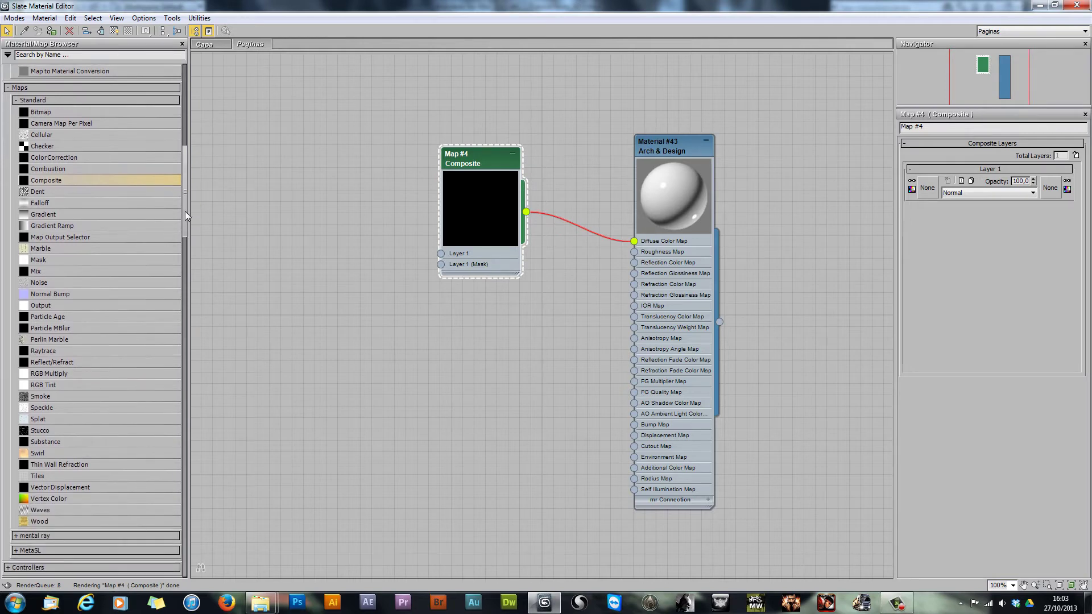
drag(38, 476, 306, 227)
click(306, 226)
right_click(318, 227)
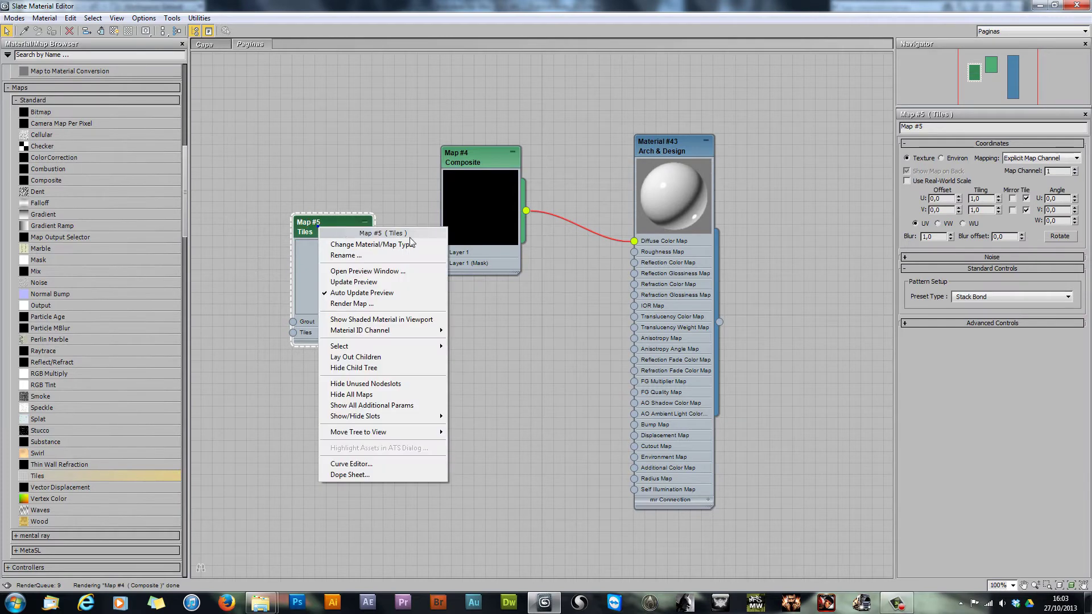
click(360, 282)
drag(335, 235, 343, 187)
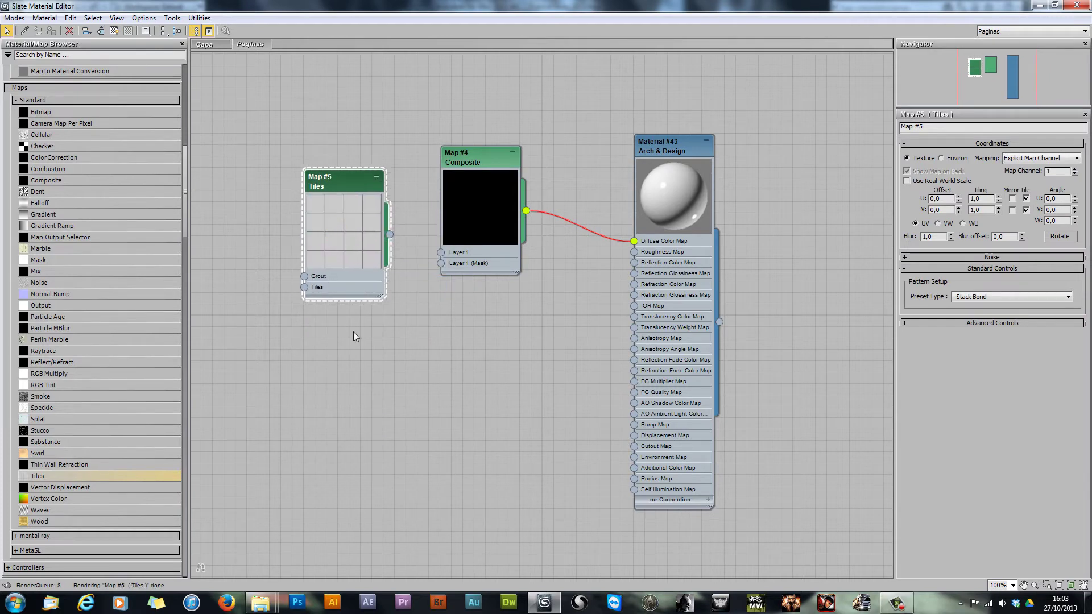
Step: Set the Tiles map's horizontal count to 0 in its advanced controls and update its preview
click(955, 323)
drag(326, 189, 314, 211)
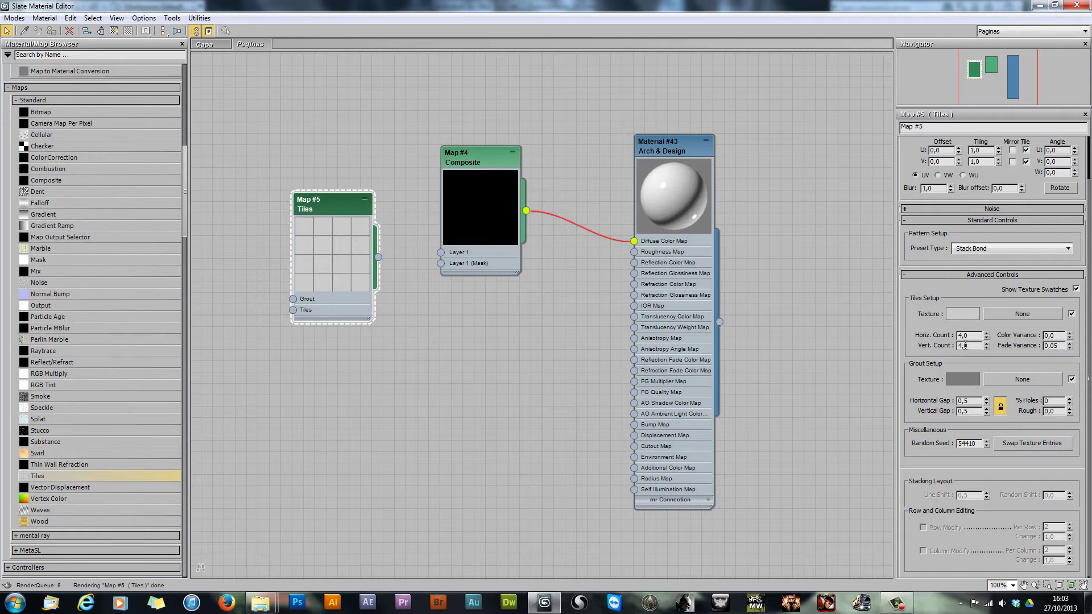
double_click(977, 402)
double_click(974, 336)
right_click(347, 207)
click(384, 263)
drag(329, 208, 303, 163)
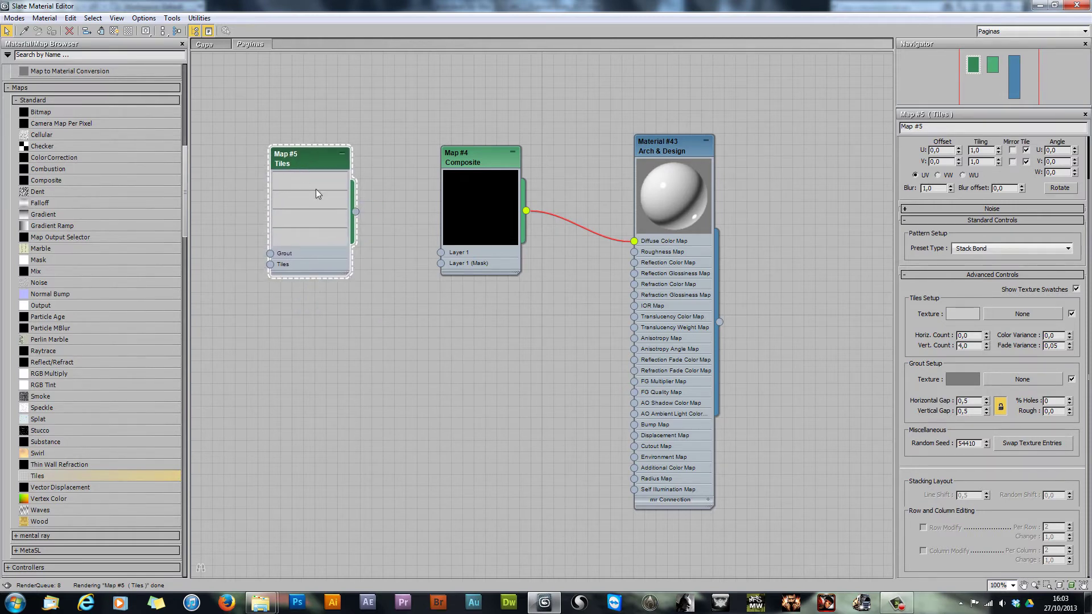
Step: Connect the Tiles map to Layer 1 of the Composite map and update the Composite and Arch & Design previews
drag(355, 212, 441, 253)
right_click(482, 168)
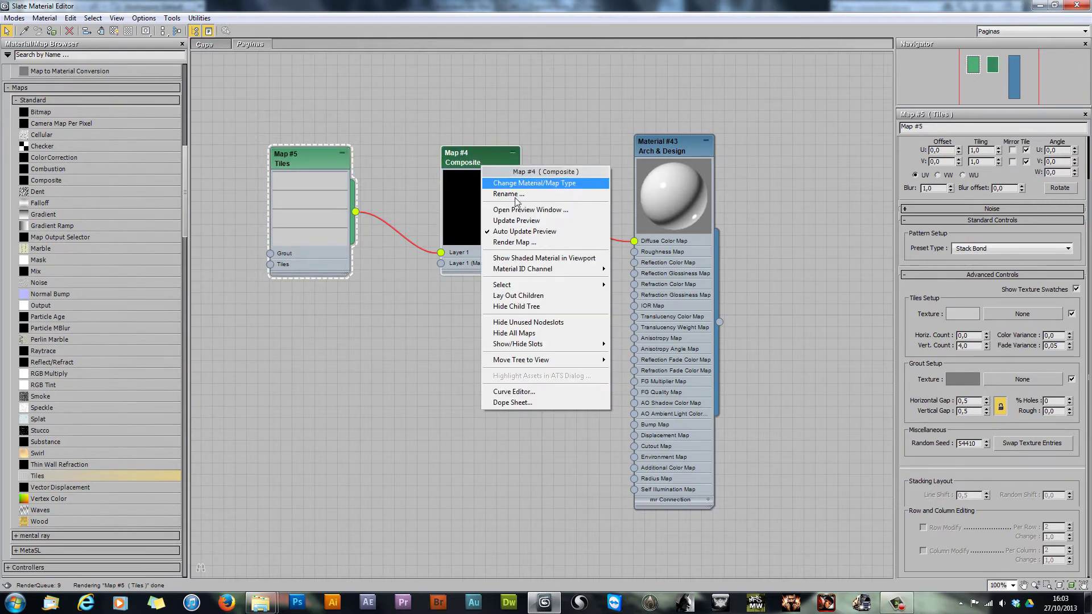
click(511, 221)
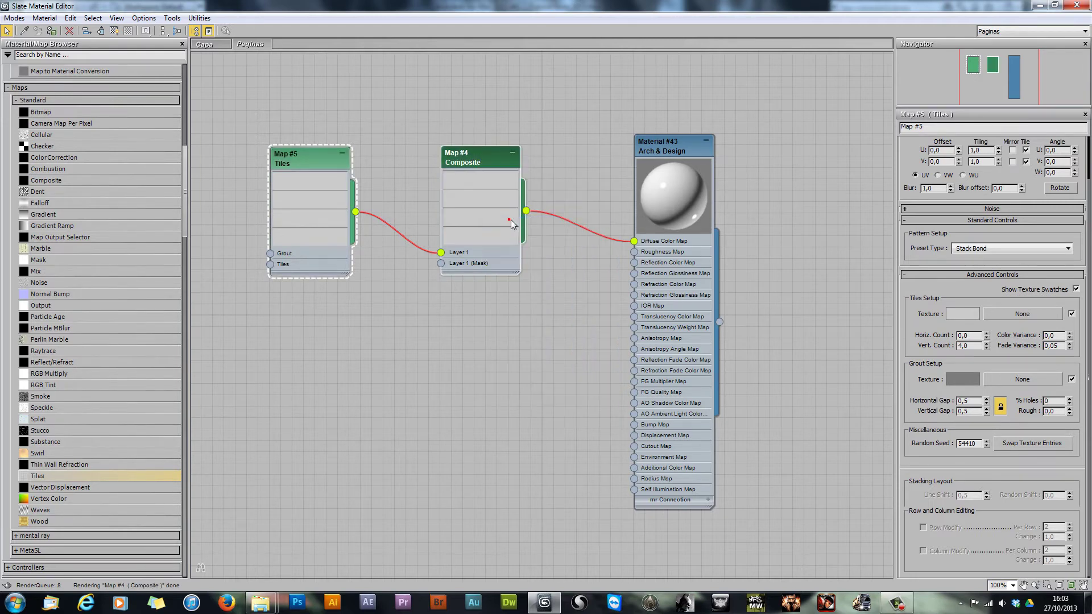
right_click(661, 155)
click(699, 225)
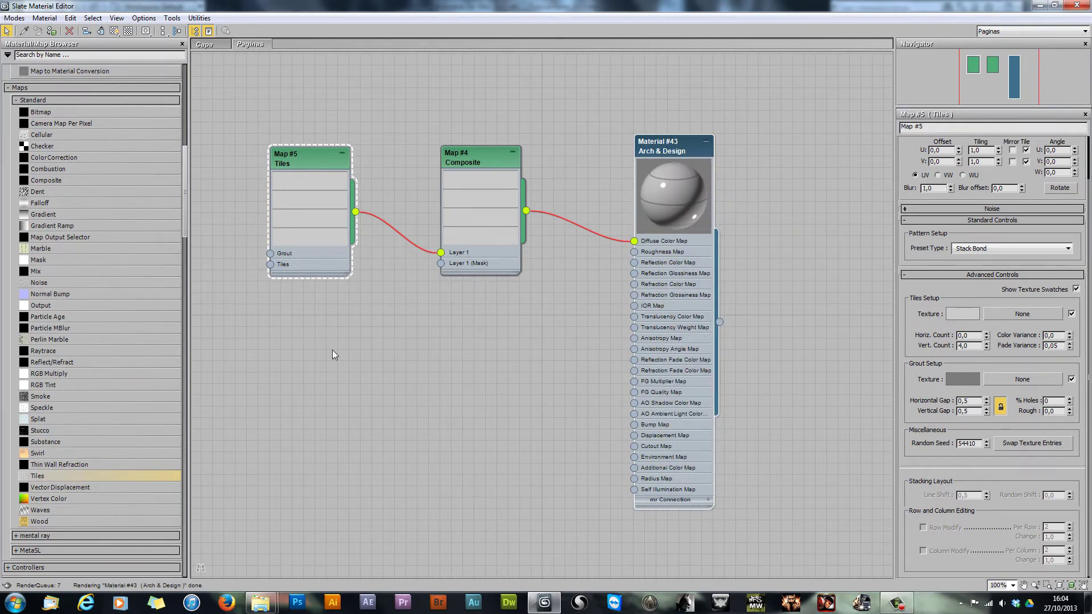
Step: Connect the Composite map to the Arch & Design material's Bump Map as well and update the material's preview
double_click(483, 165)
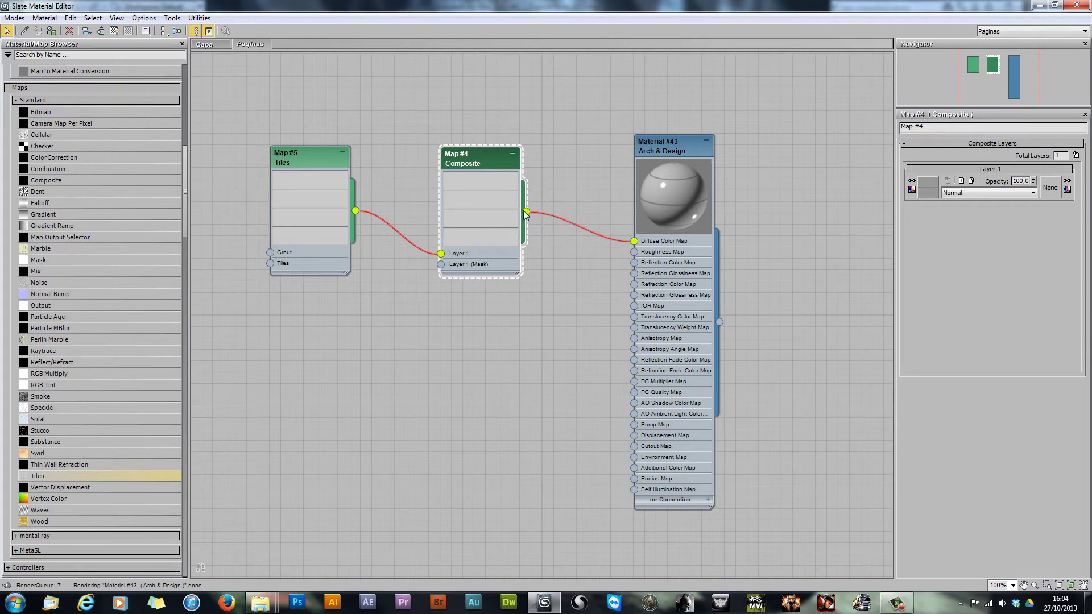
drag(526, 212, 634, 427)
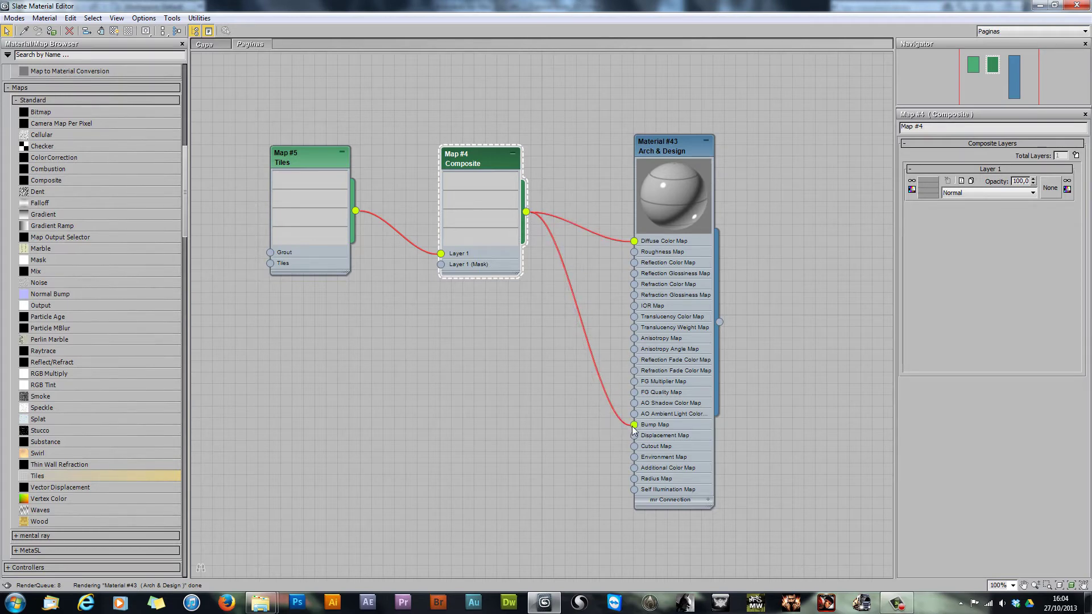
click(671, 144)
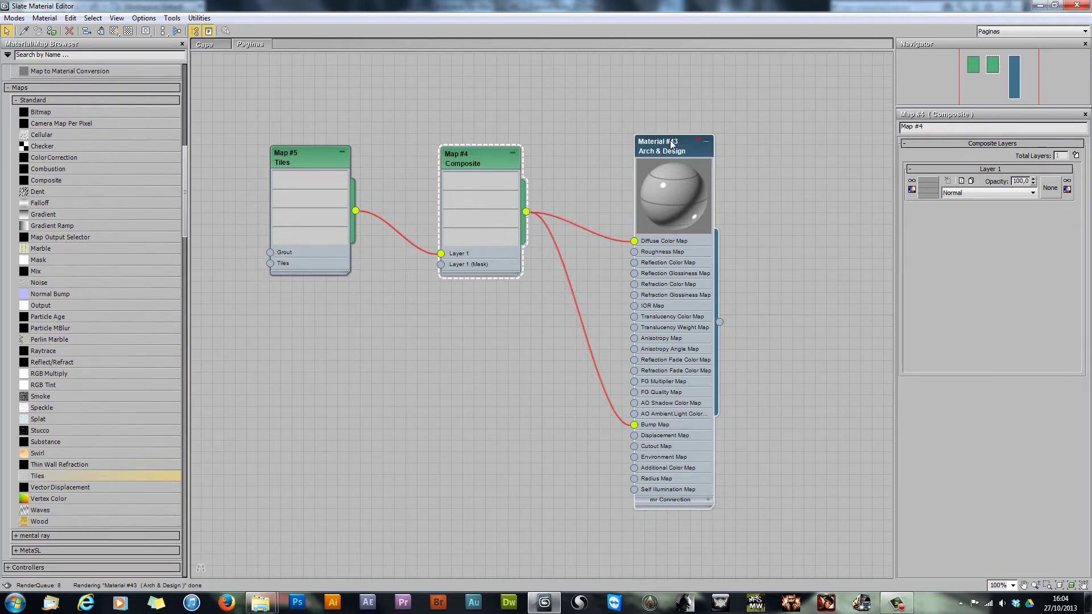
right_click(672, 143)
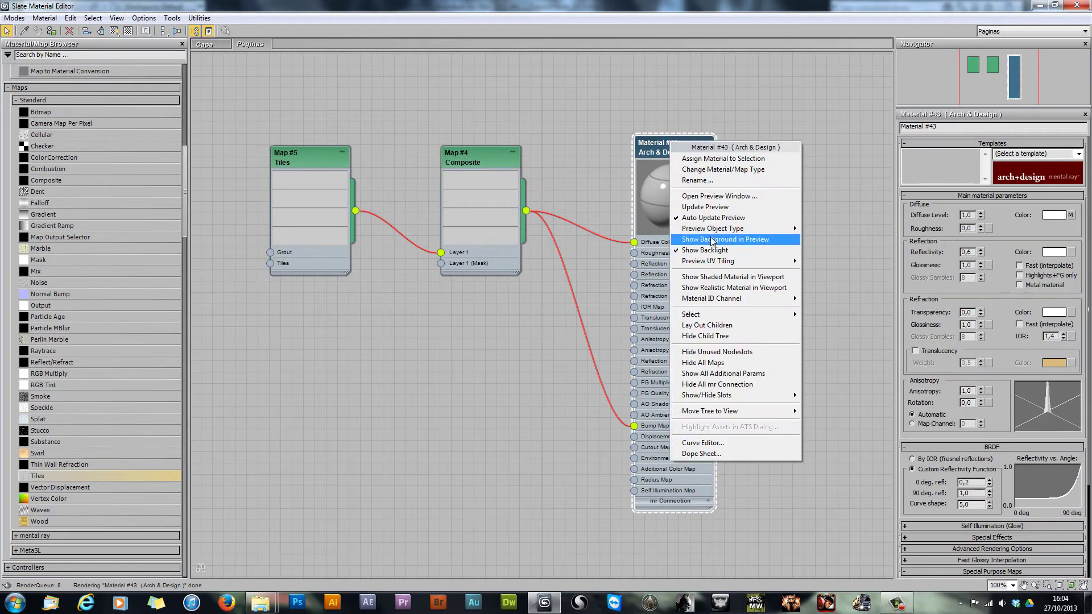
click(714, 209)
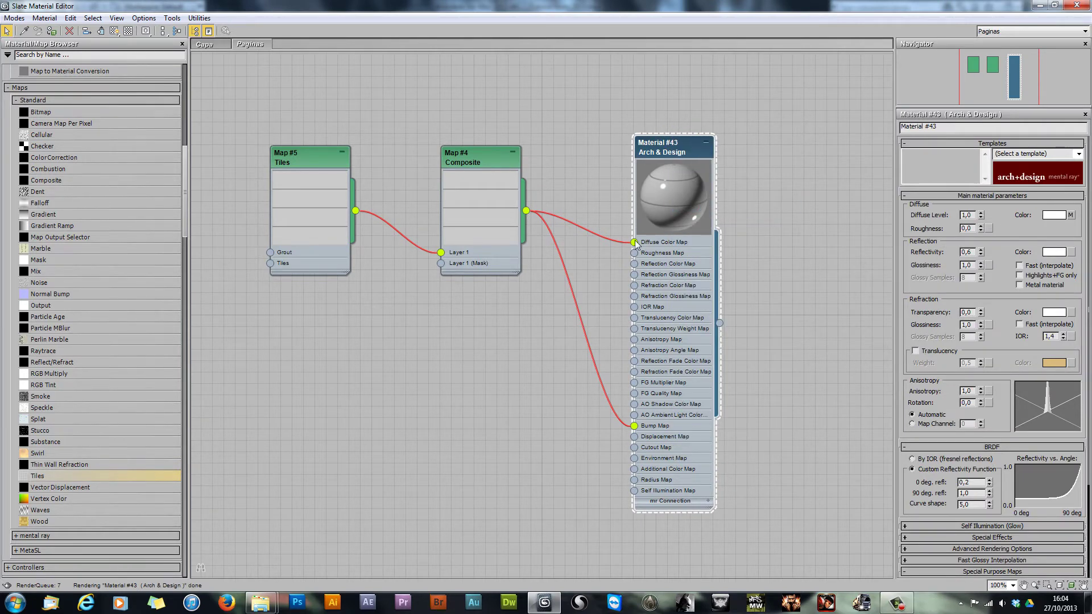
Step: Disconnect the Composite map from the Diffuse Color Map, update the material preview, and reconnect it with a fresh preview
drag(634, 242, 618, 244)
right_click(664, 189)
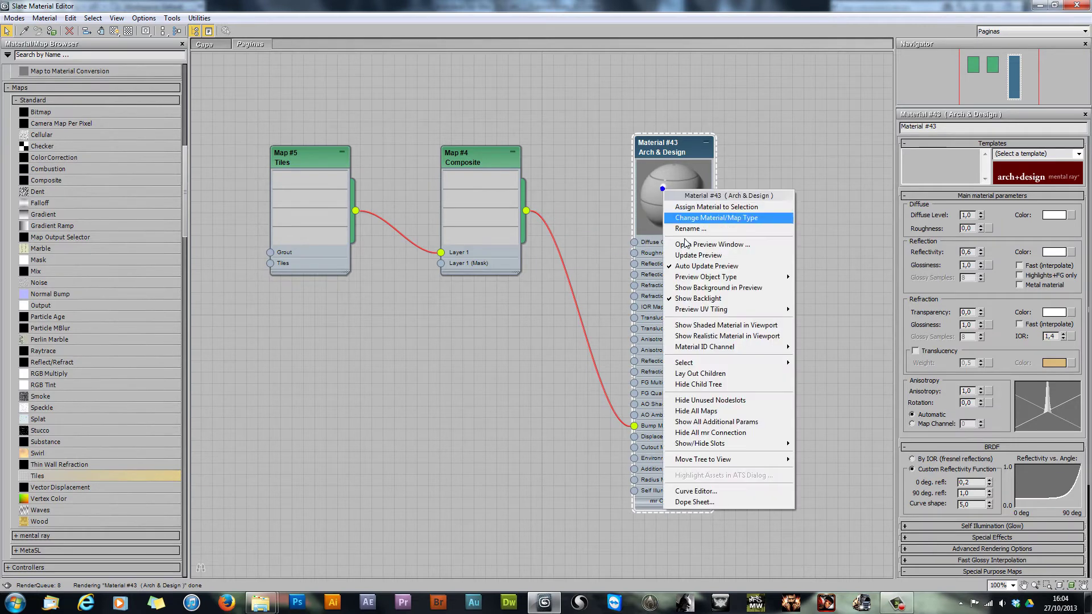
click(691, 255)
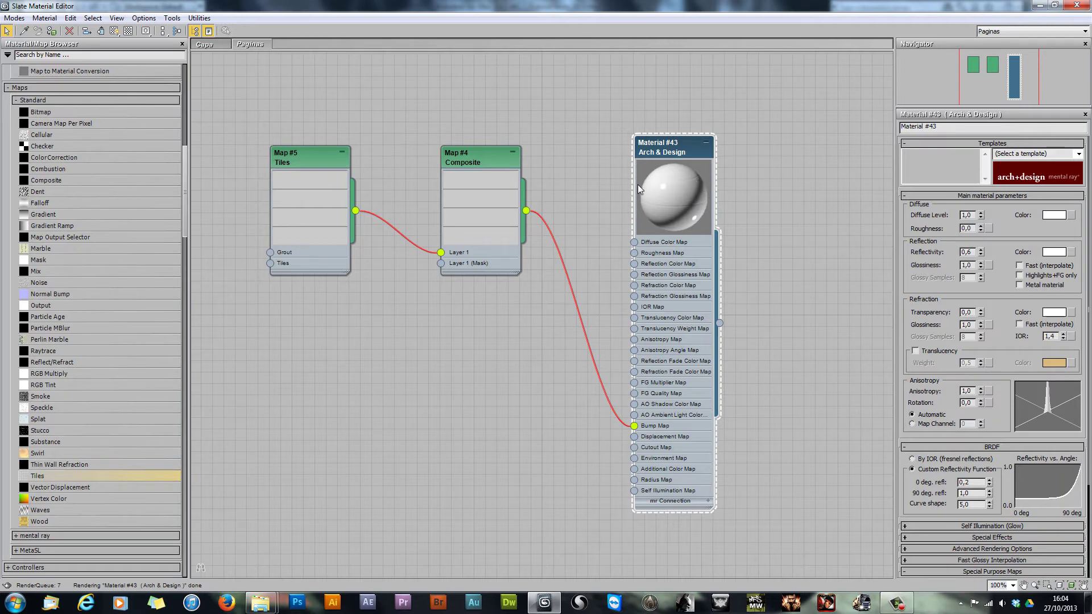
drag(526, 211, 635, 243)
right_click(658, 154)
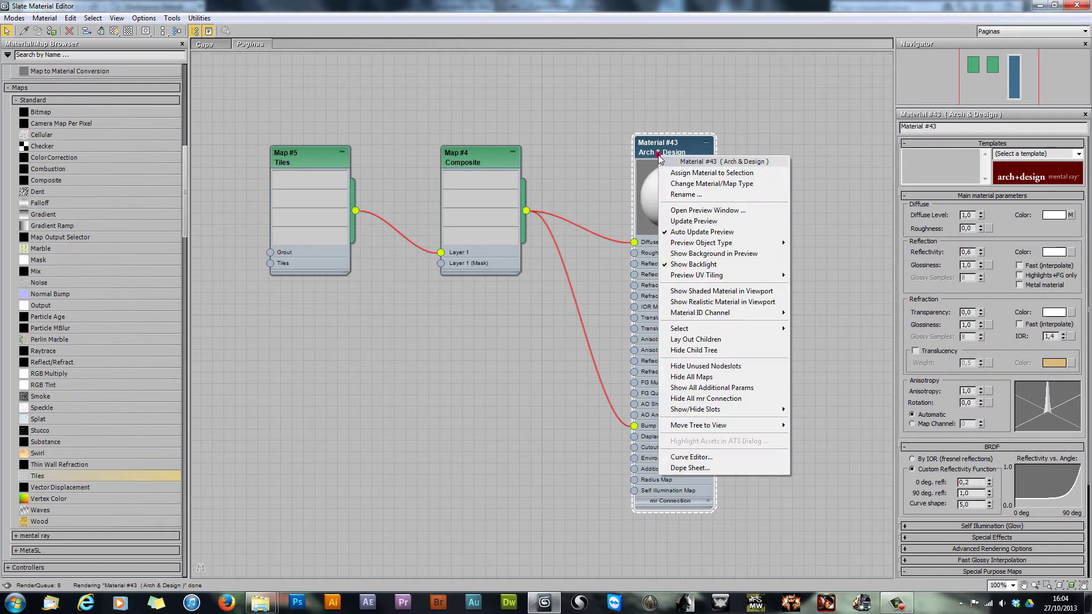
click(693, 227)
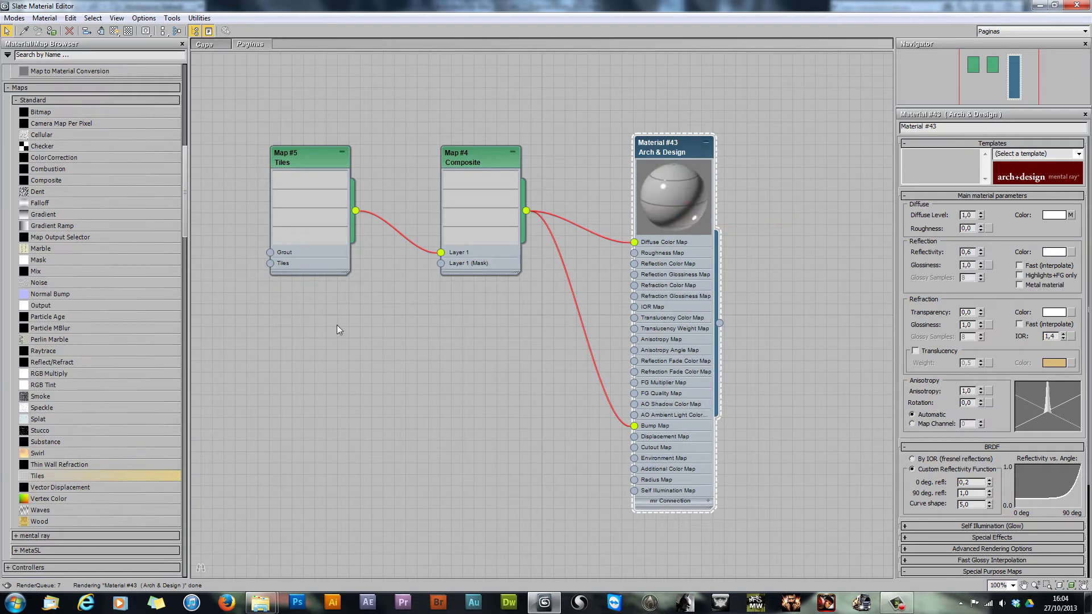
Step: Open the Tiles map's parameters and review its advanced controls for tiles and grout
double_click(314, 155)
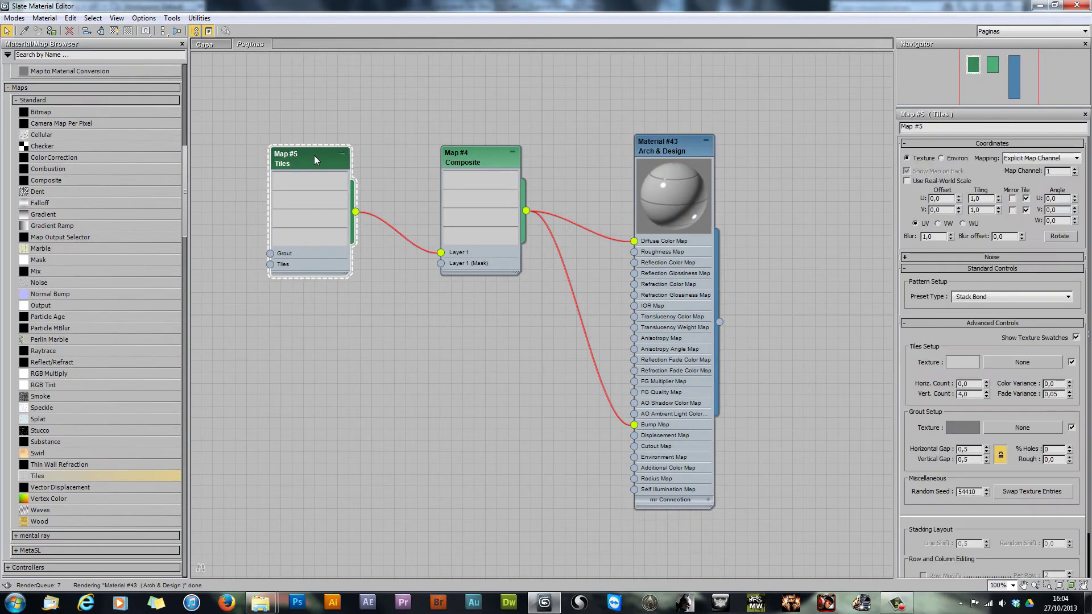
drag(922, 380, 932, 324)
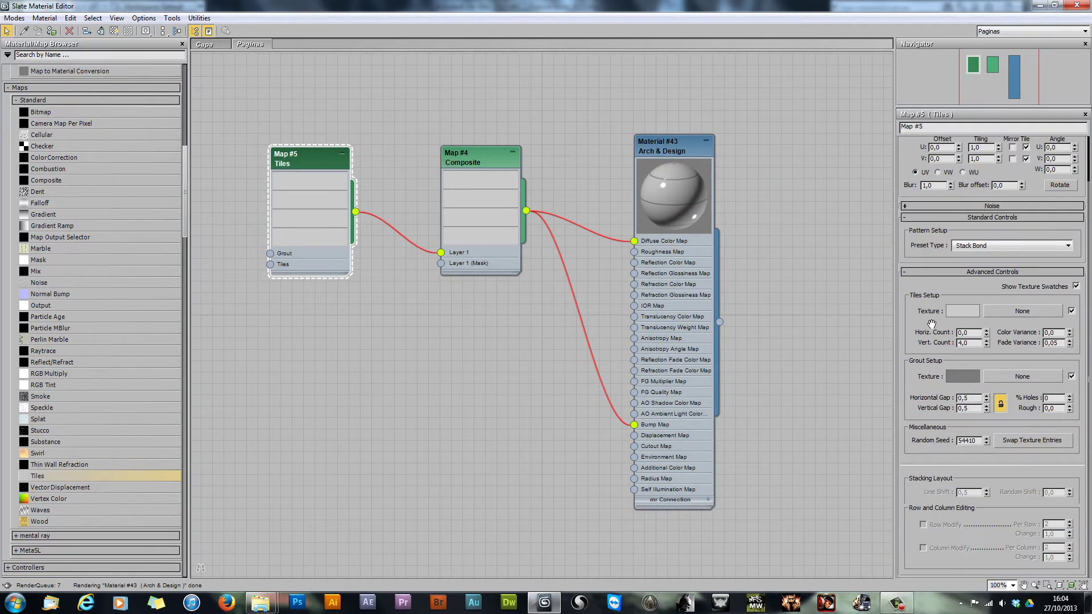
middle_drag(798, 306, 779, 307)
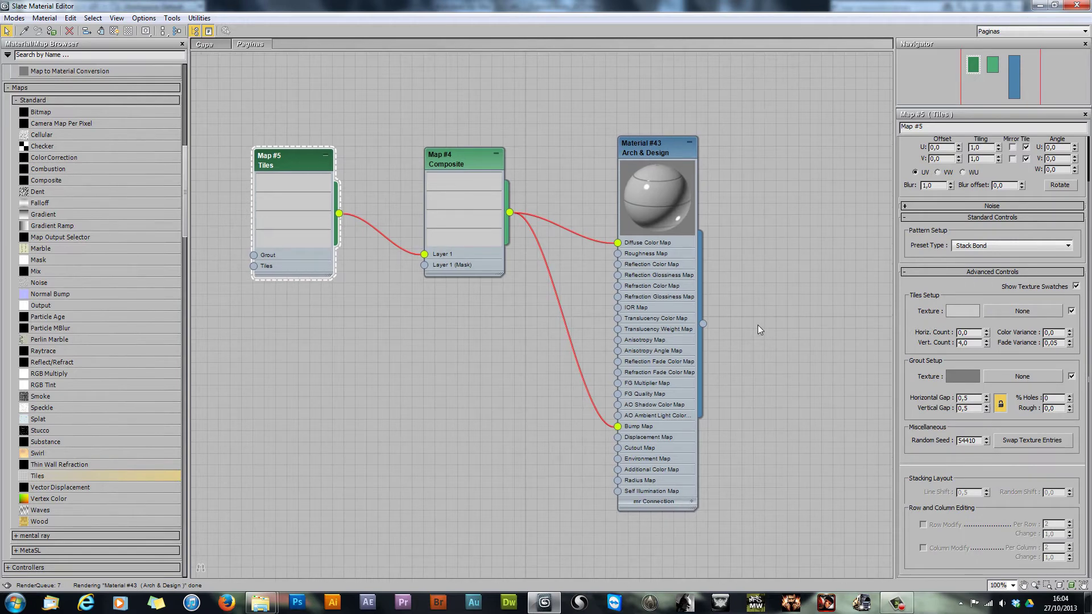
Step: Restore the material editor to a smaller window and show the Arch & Design material shaded in the viewport
double_click(498, 6)
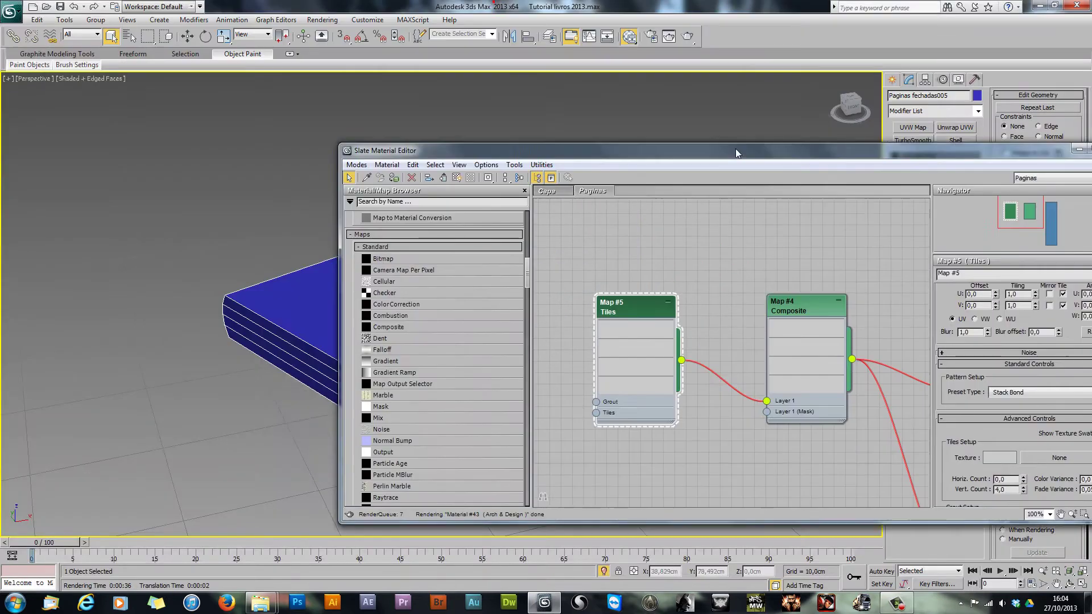
middle_drag(508, 284, 309, 269)
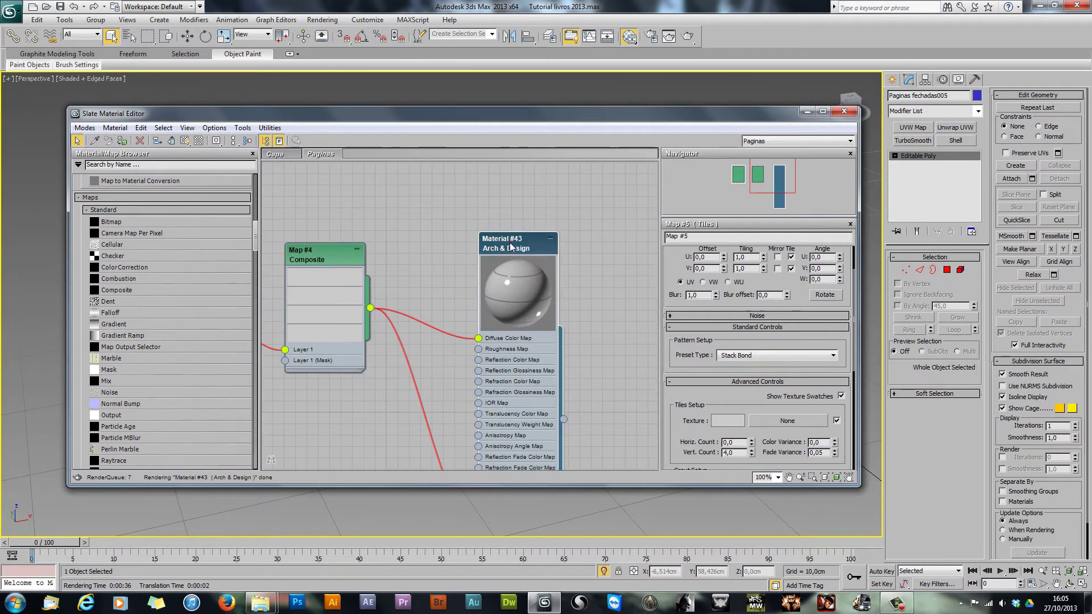
right_click(509, 242)
click(552, 379)
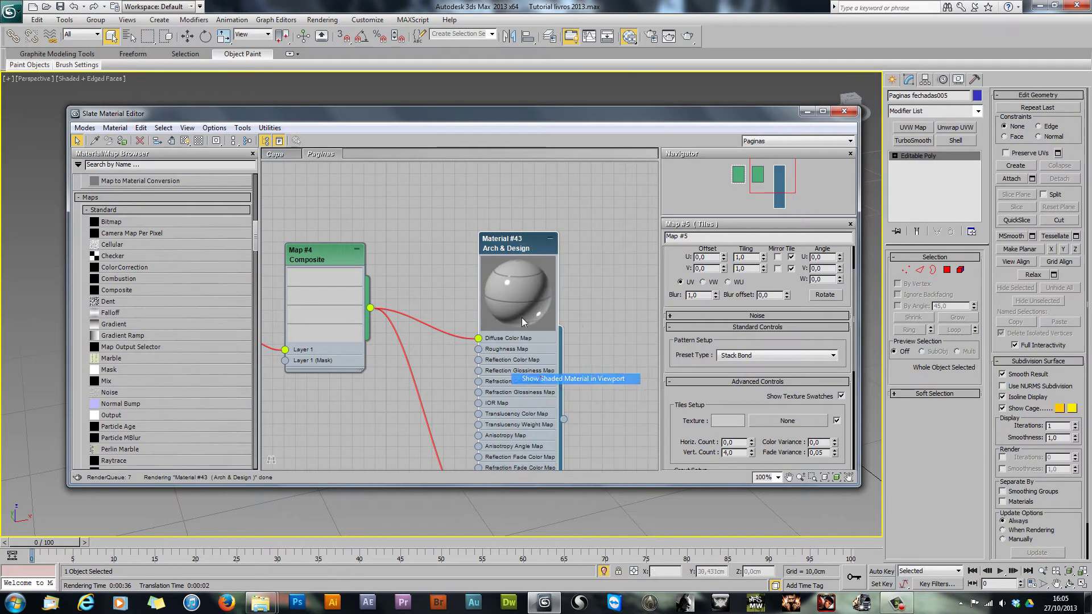
Step: Move the material editor off the book and assign the Arch & Design material to the selected closed pages
drag(453, 112, 40, 186)
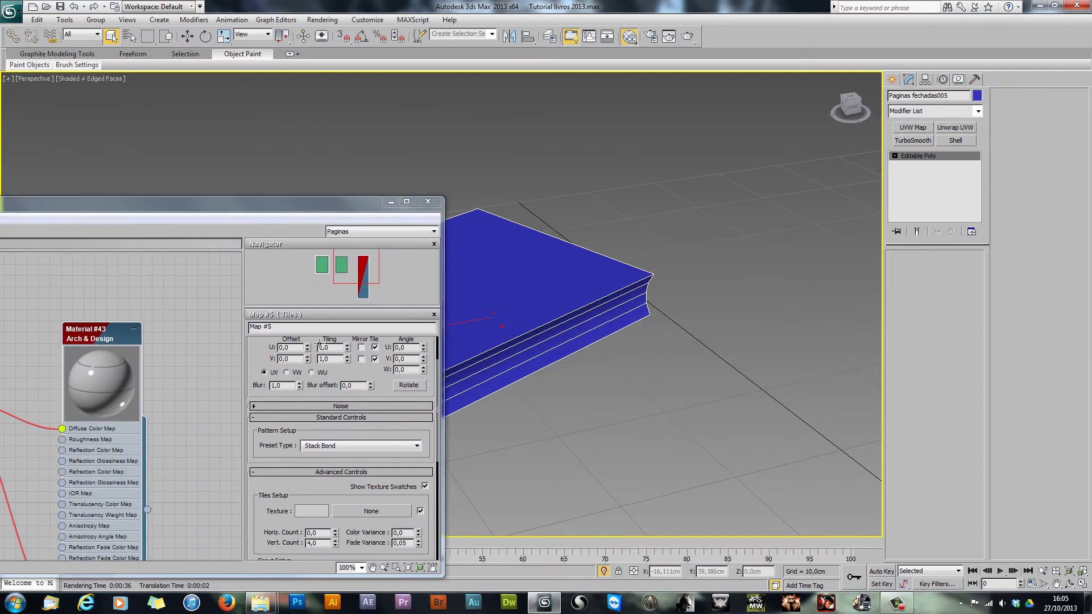
right_click(96, 333)
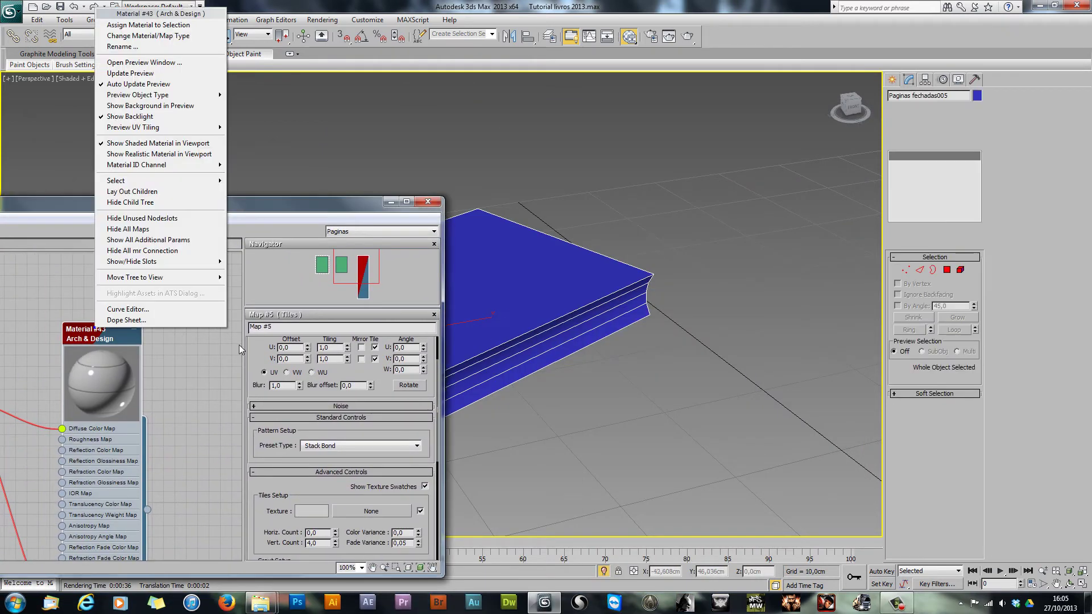
click(159, 25)
drag(307, 207, 249, 265)
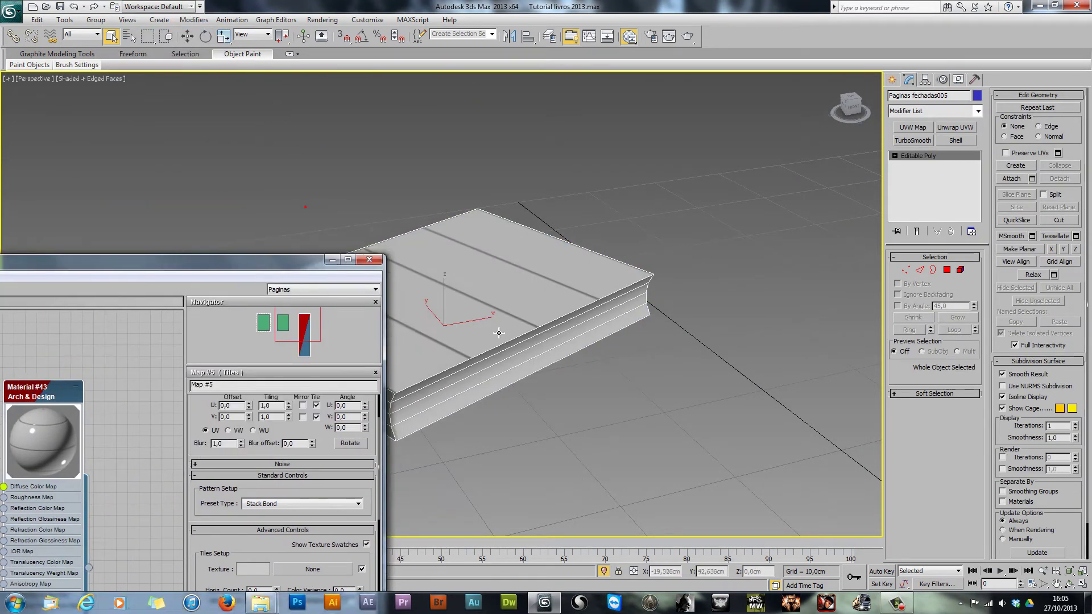
middle_drag(551, 314, 624, 281)
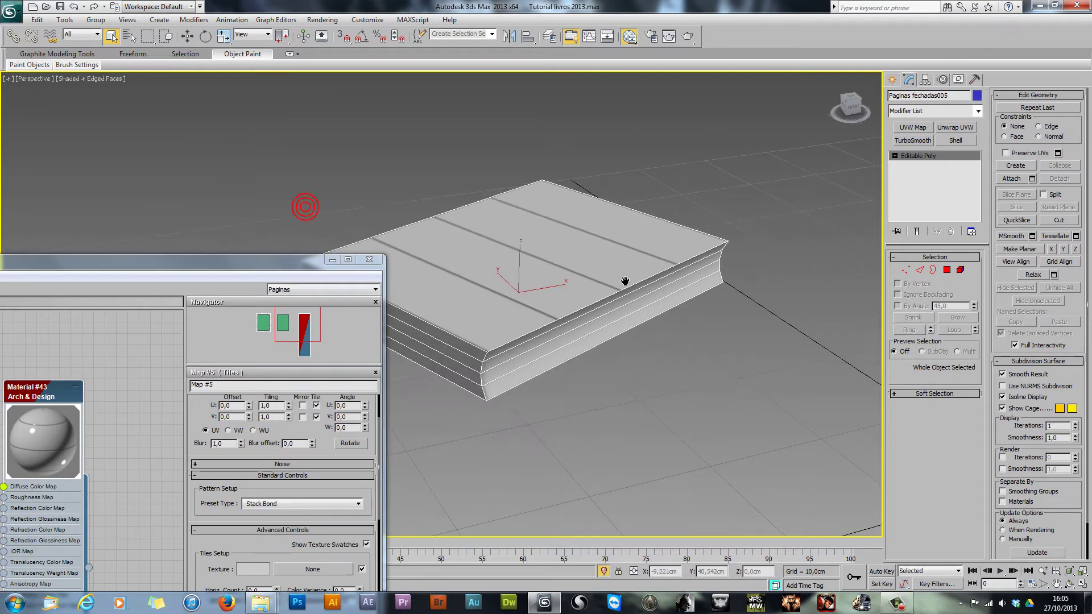
Step: Minimize the material editor and add a UVW Map modifier with Box mapping to the closed pages
click(333, 260)
scroll(478, 342, up, 5)
middle_drag(469, 349, 408, 343)
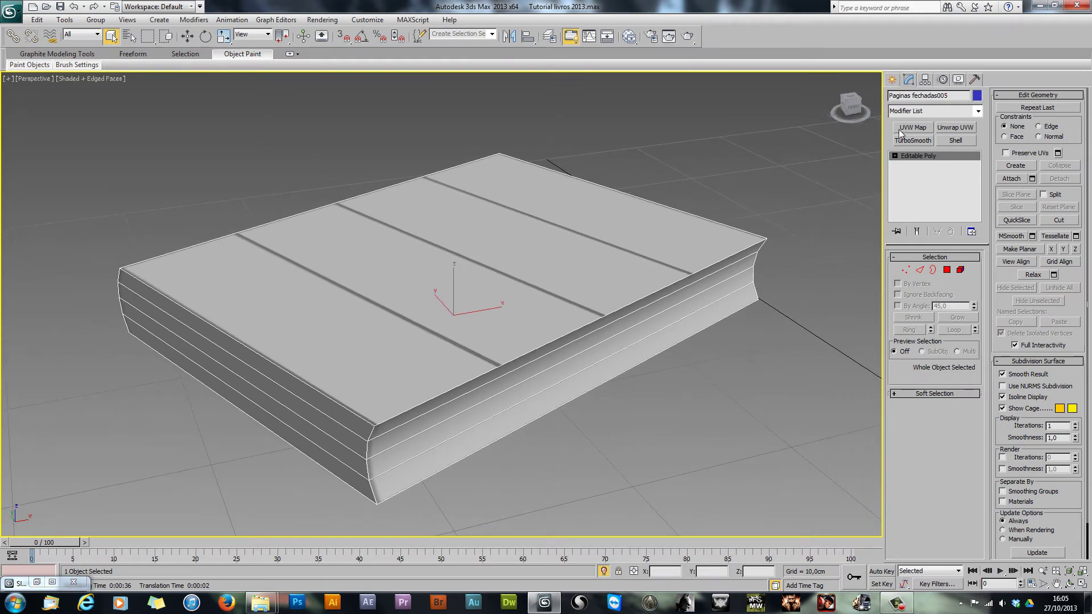
click(977, 111)
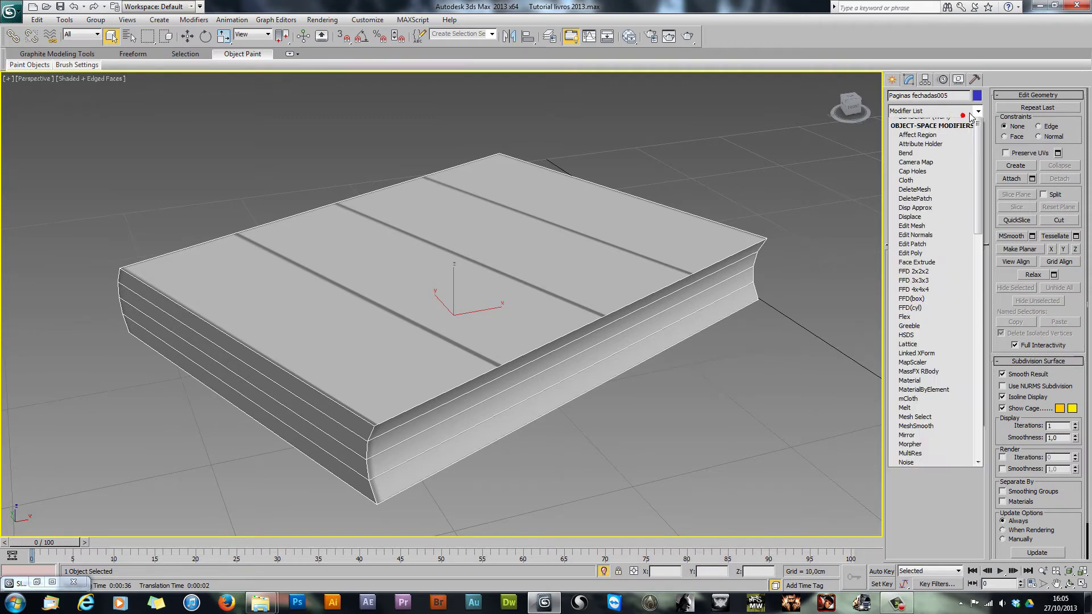
click(978, 111)
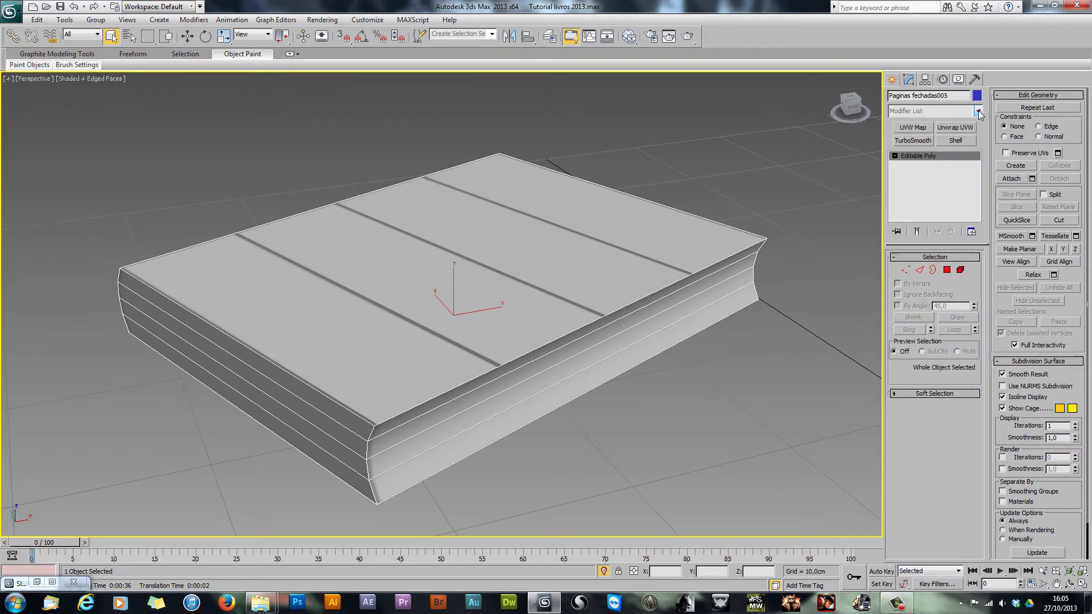
click(908, 128)
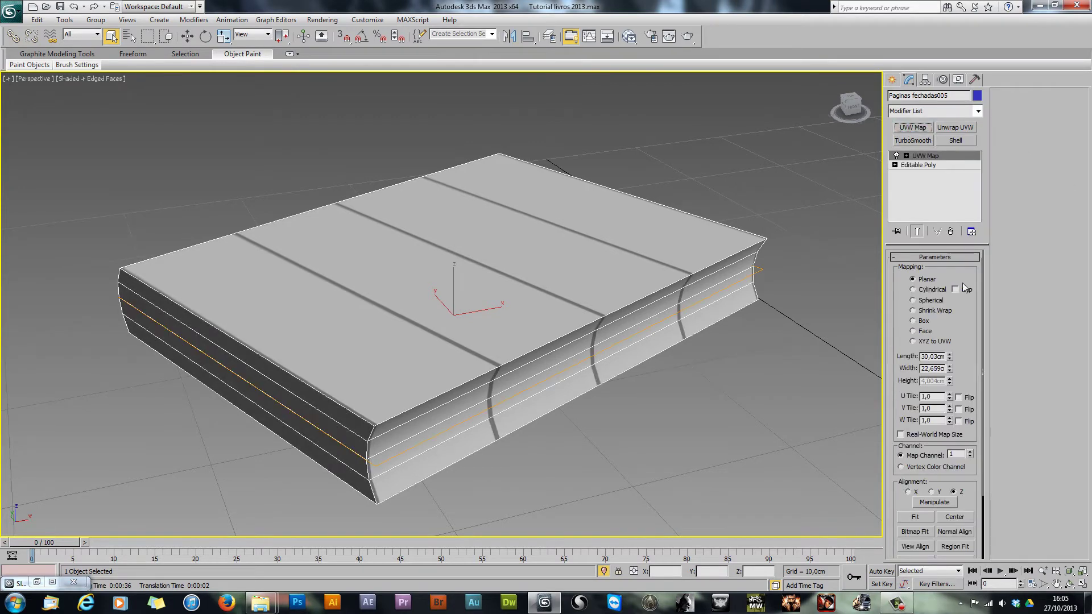
click(913, 321)
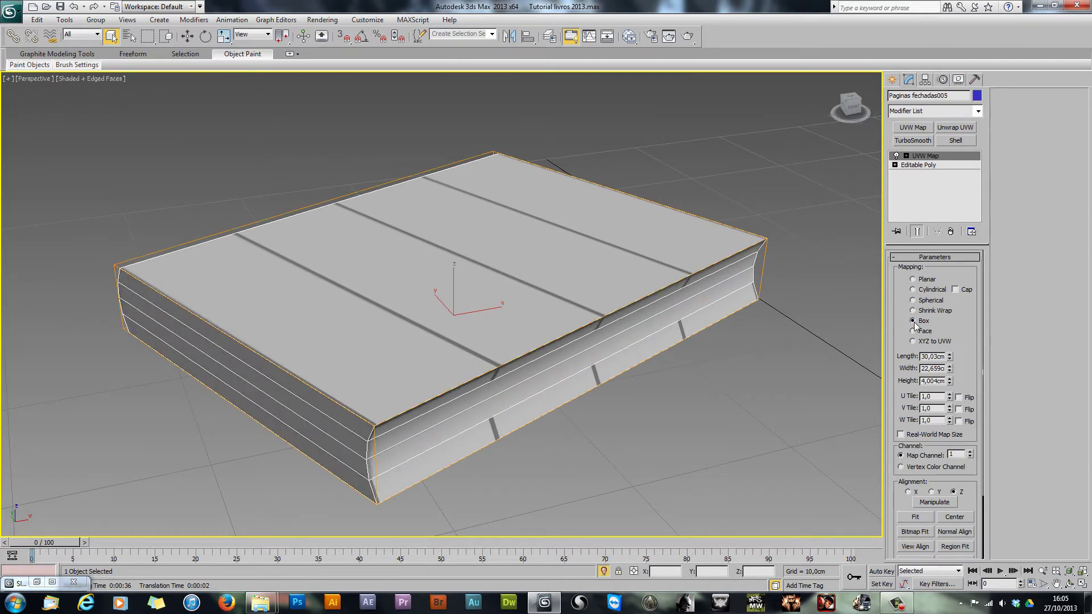
Step: Try Real-World Map Size and the Vertex Color Channel on the UVW Map modifier, reverting each option
middle_drag(471, 406, 499, 371)
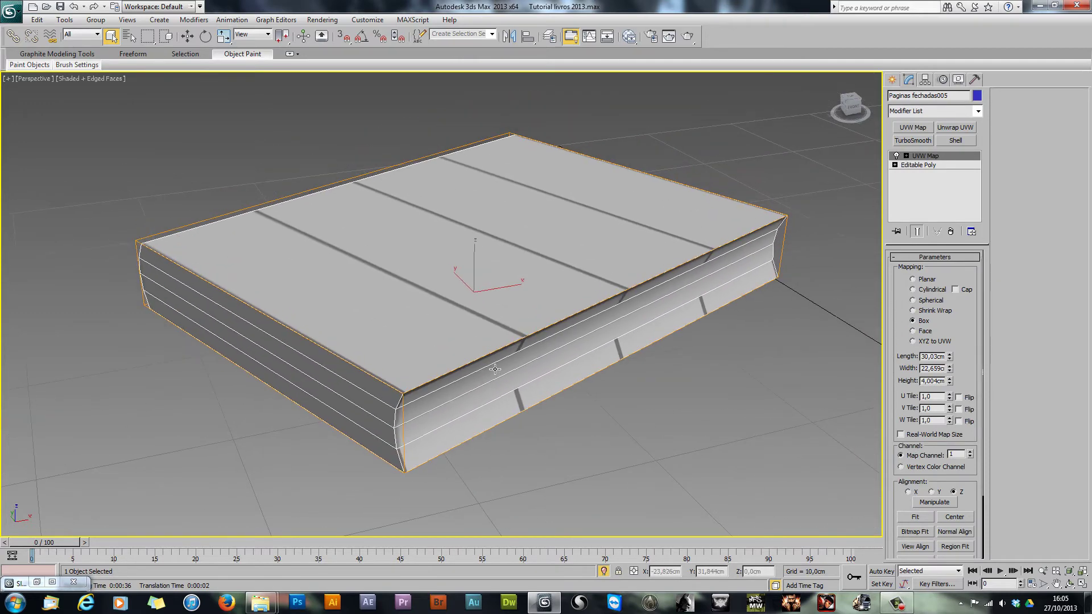
click(901, 435)
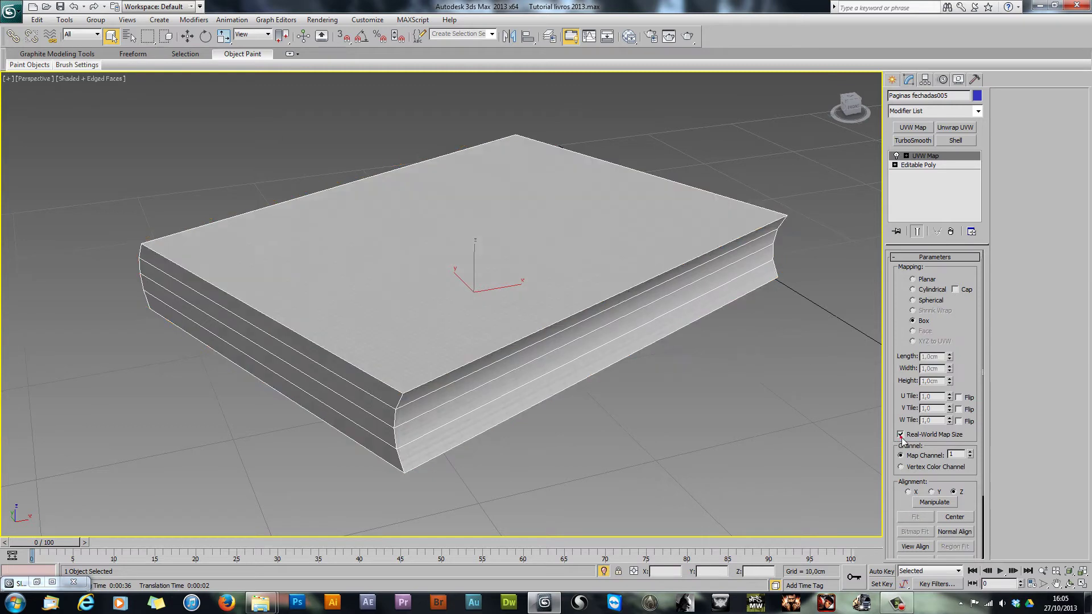
click(900, 435)
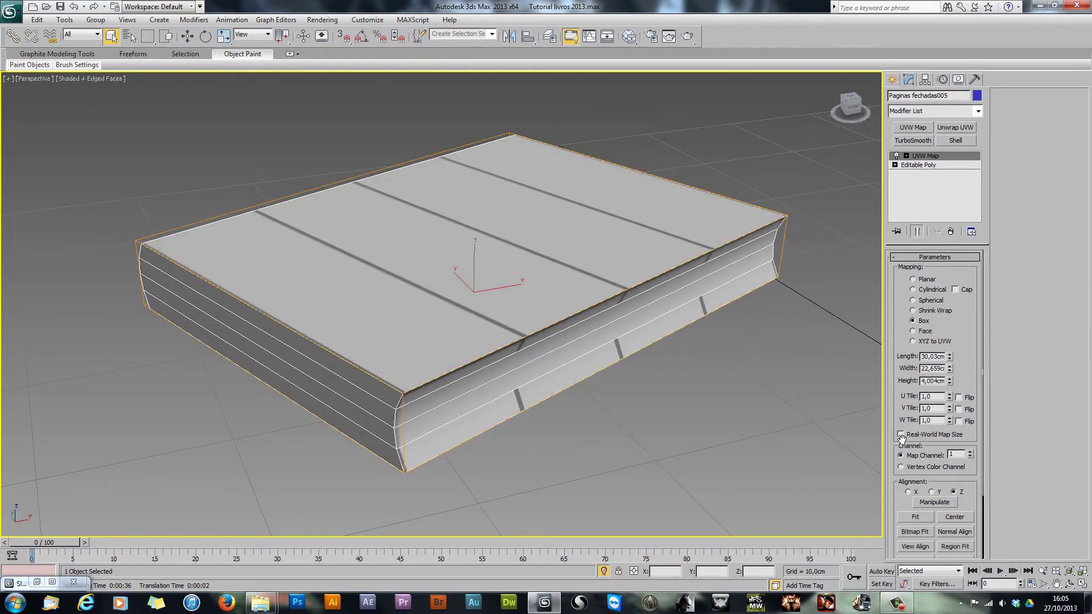
click(901, 467)
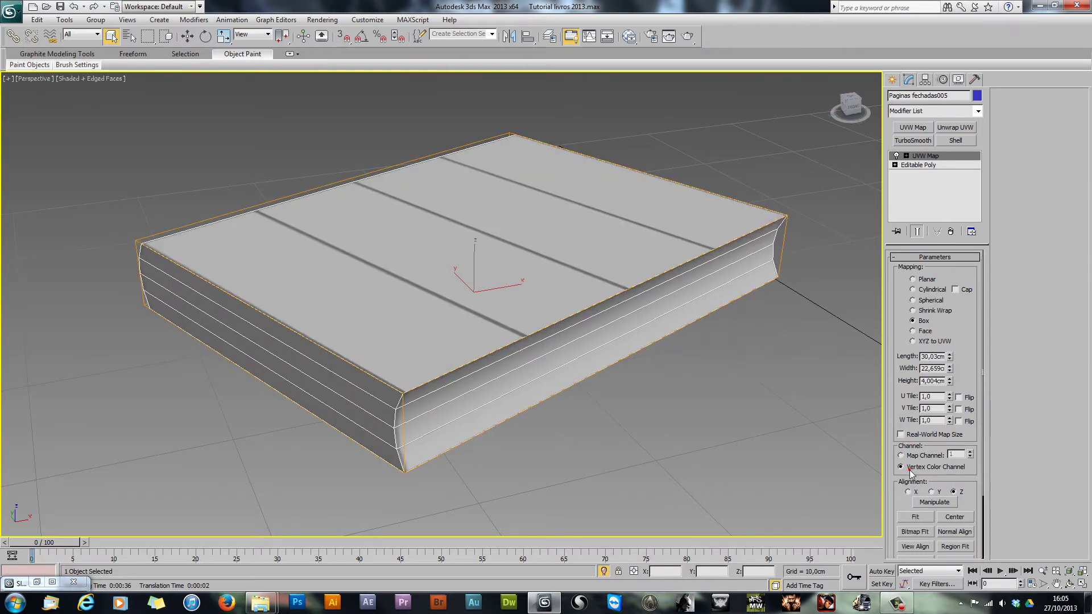
click(901, 455)
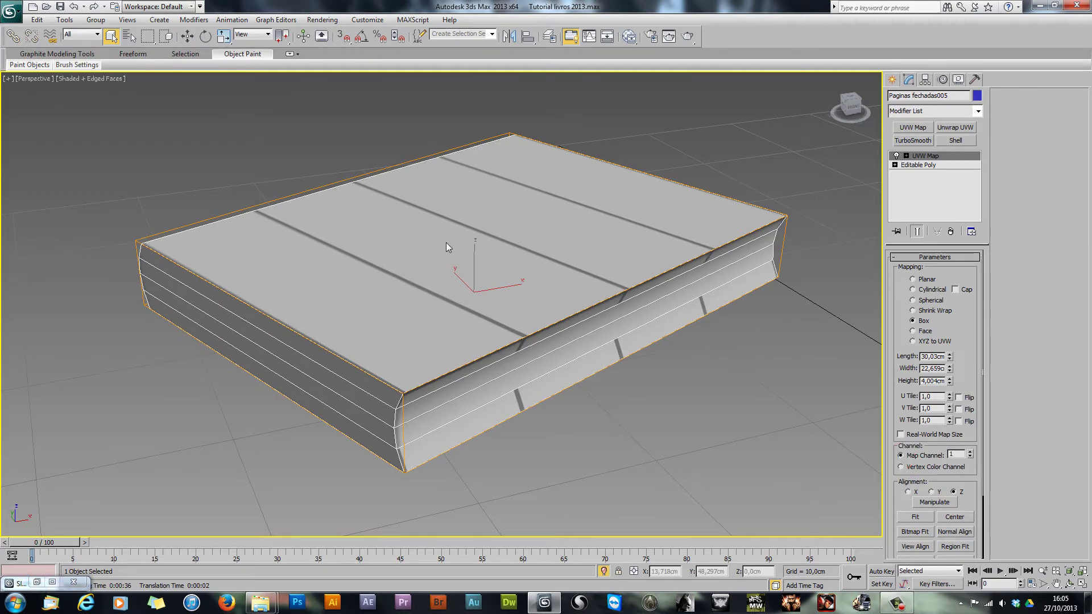
Step: Restore the minimized material editor and place it beside the book so the Tiles parameters and the pages are both visible
middle_drag(343, 340, 357, 324)
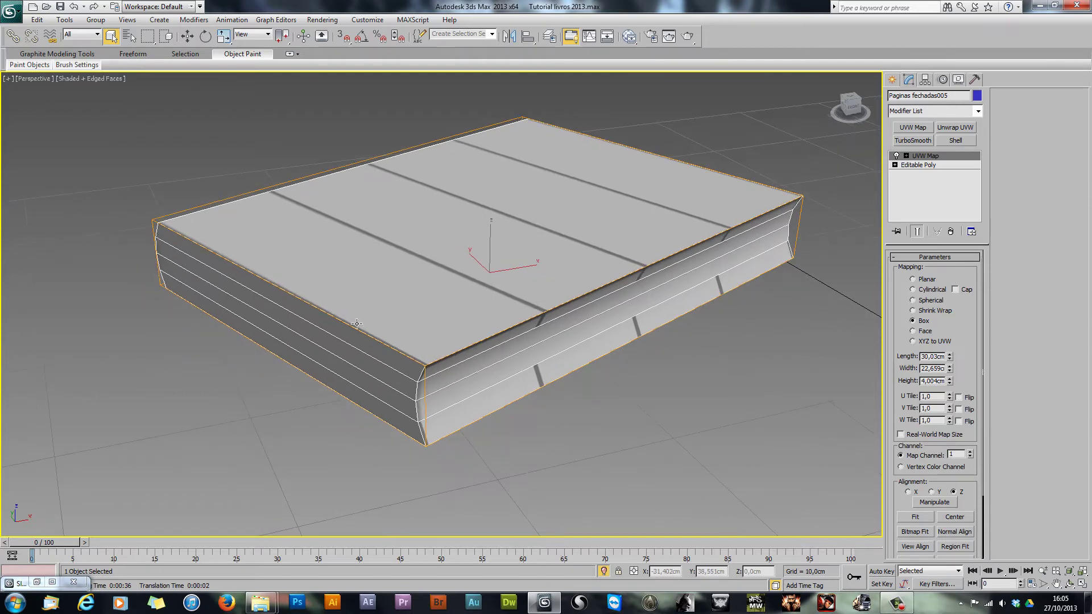
click(37, 583)
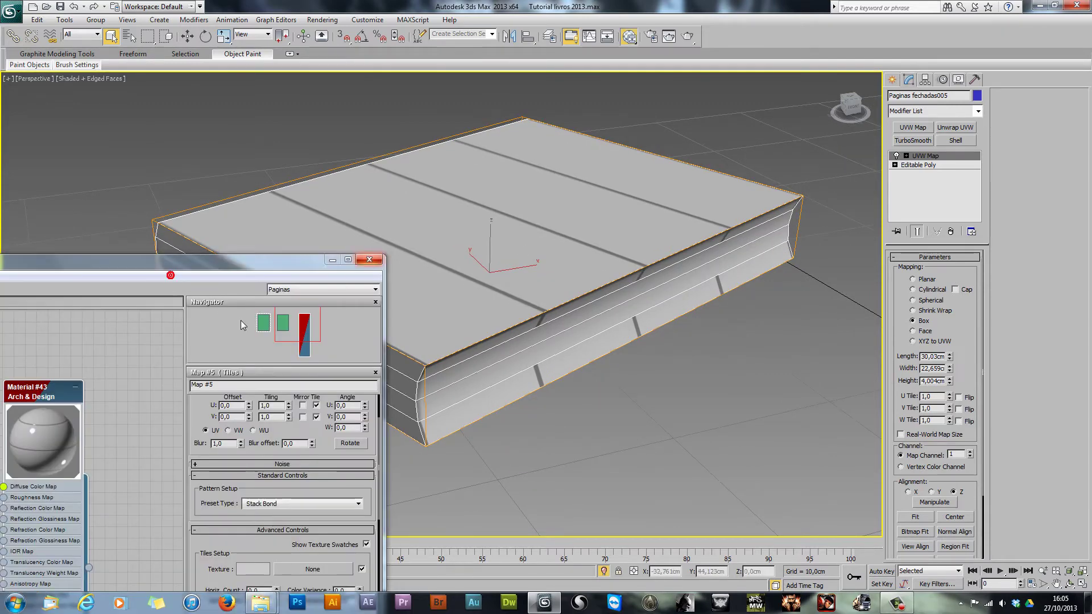
drag(191, 255, 339, 103)
middle_drag(646, 306, 706, 317)
drag(307, 123, 418, 121)
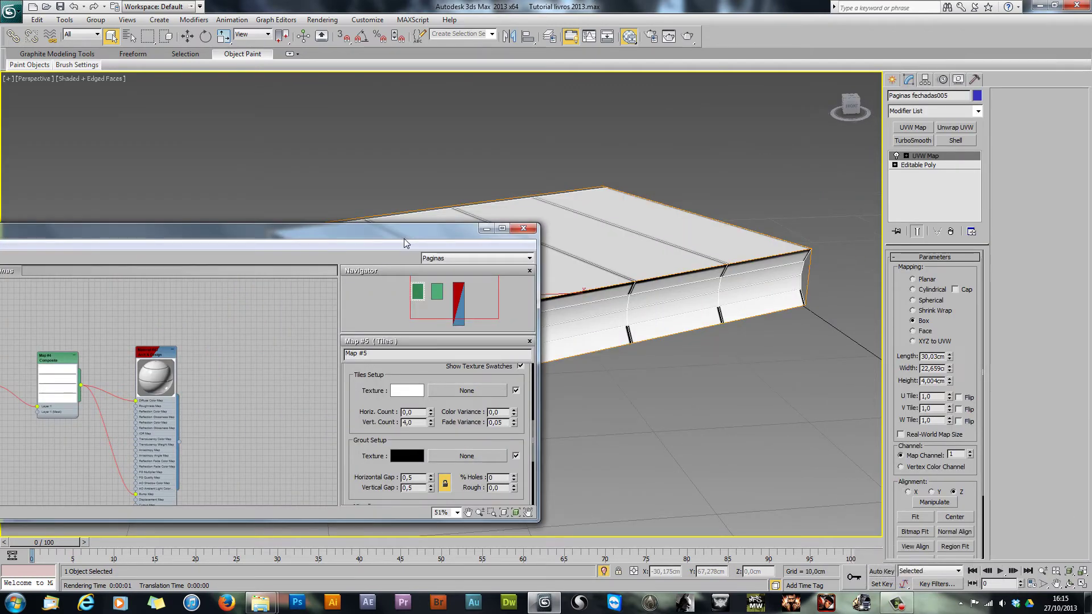
drag(406, 243, 412, 200)
alt+middle_drag(665, 289, 636, 325)
scroll(719, 338, up, 2)
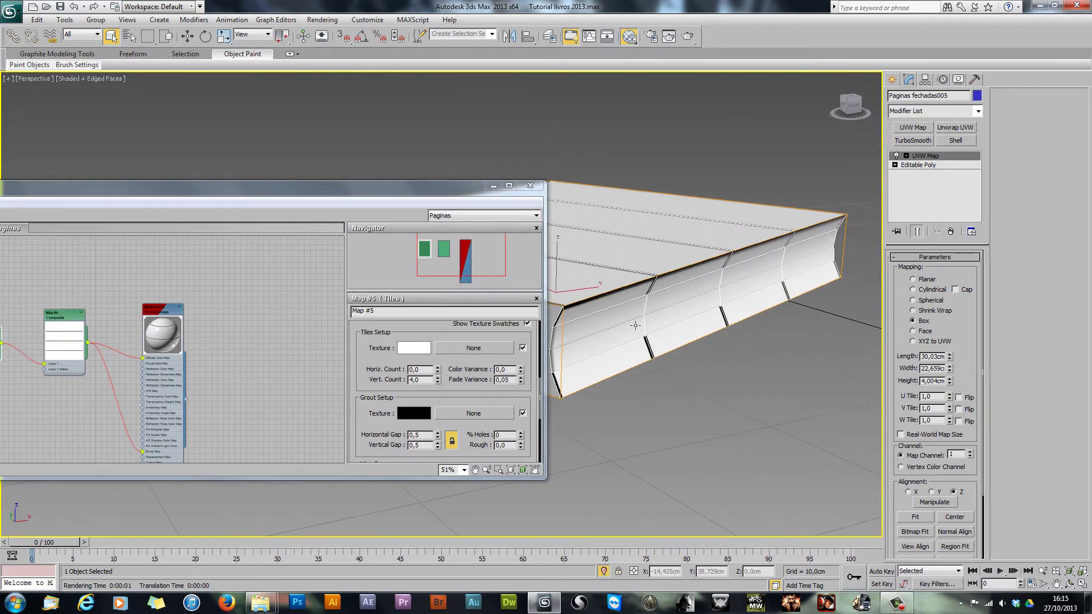
drag(455, 188, 183, 322)
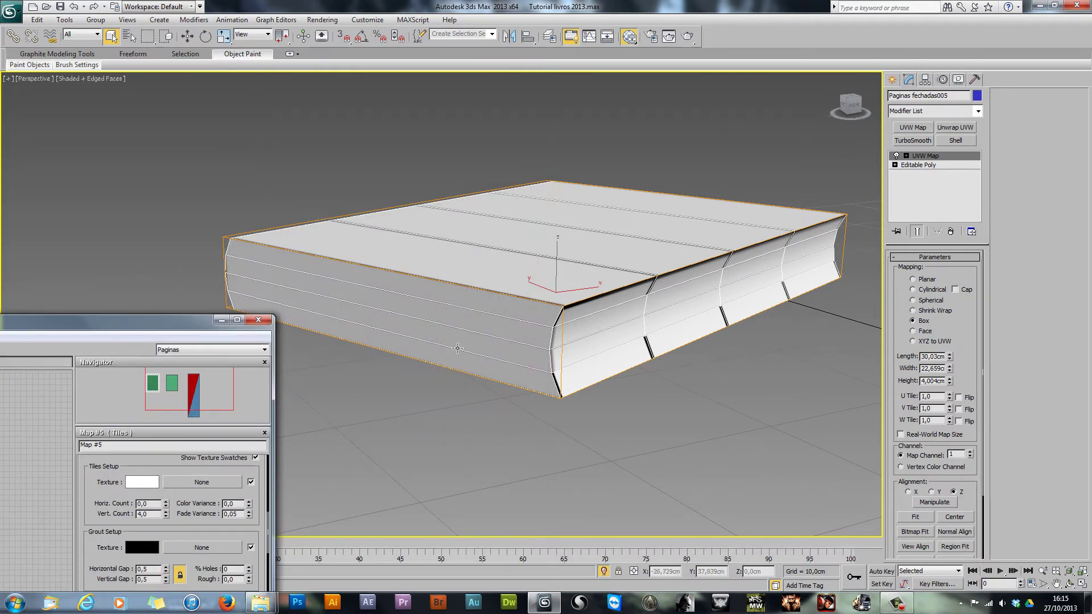
Step: Examine how the tile lines fall on the side and front edges of the closed pages
alt+middle_drag(709, 295, 710, 262)
scroll(710, 261, up, 5)
alt+middle_drag(444, 322, 462, 324)
scroll(462, 324, down, 3)
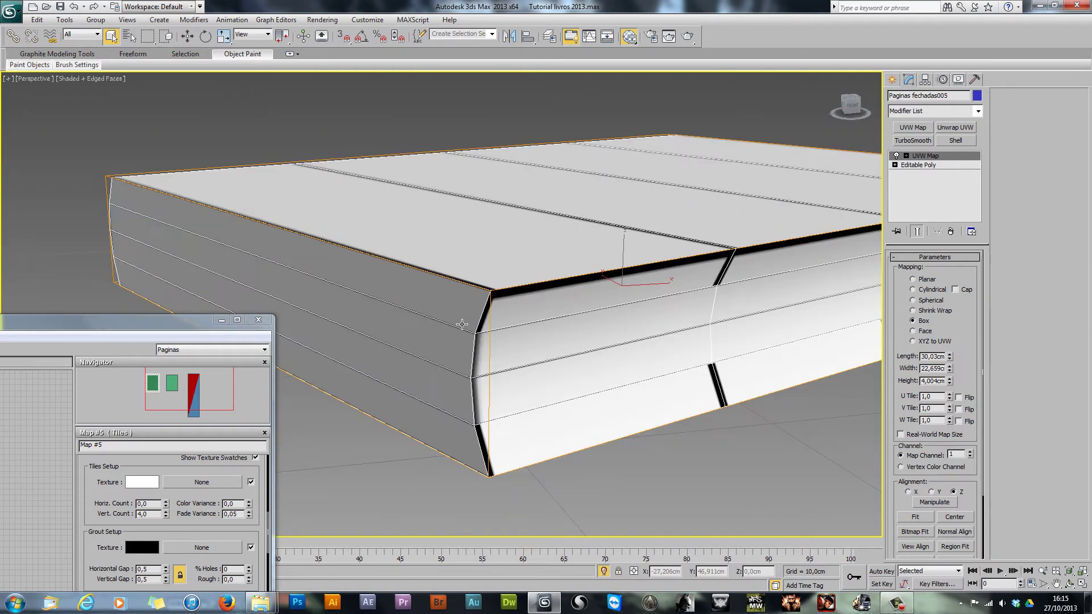
alt+middle_drag(475, 330, 406, 327)
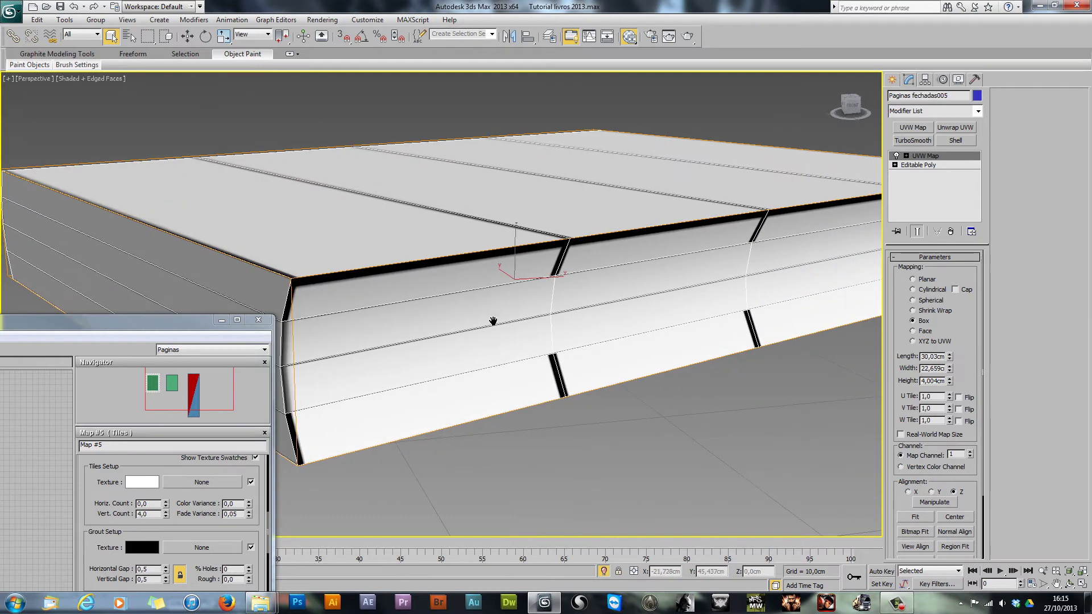
middle_drag(493, 321, 432, 282)
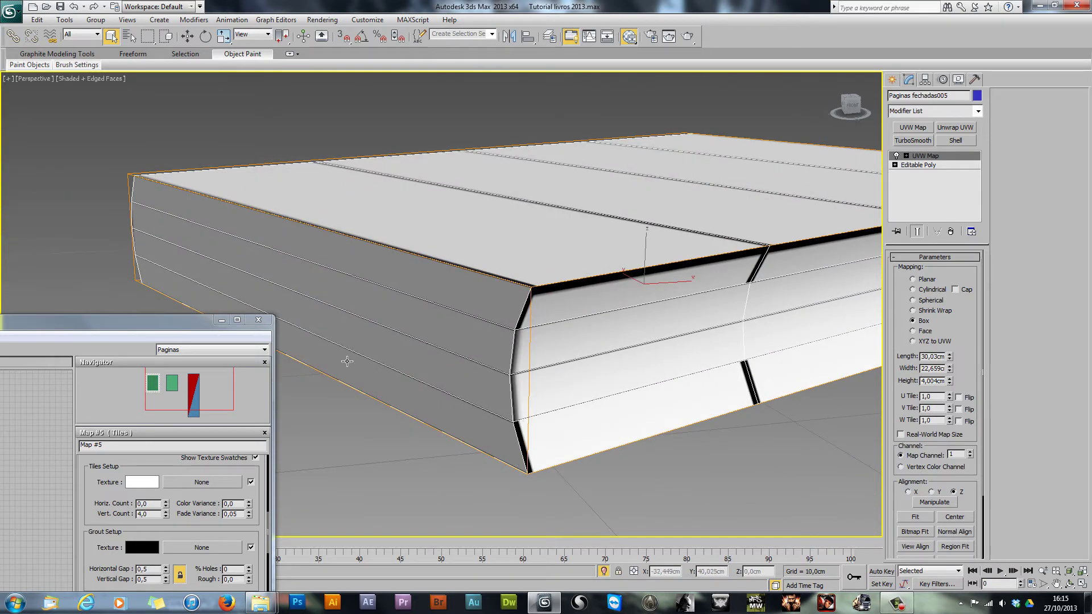
middle_drag(347, 361, 409, 353)
Step: Turn off edged faces in the Perspective view, keeping it shaded, and inspect the tile lines on the page edges
key(F3)
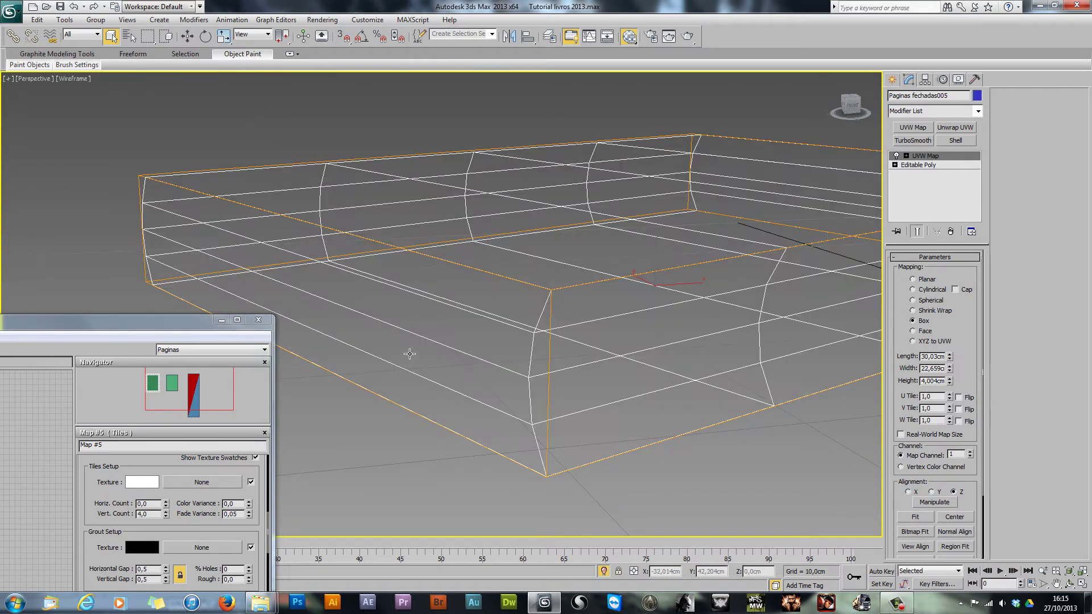
key(F4)
key(F3)
scroll(409, 354, down, 5)
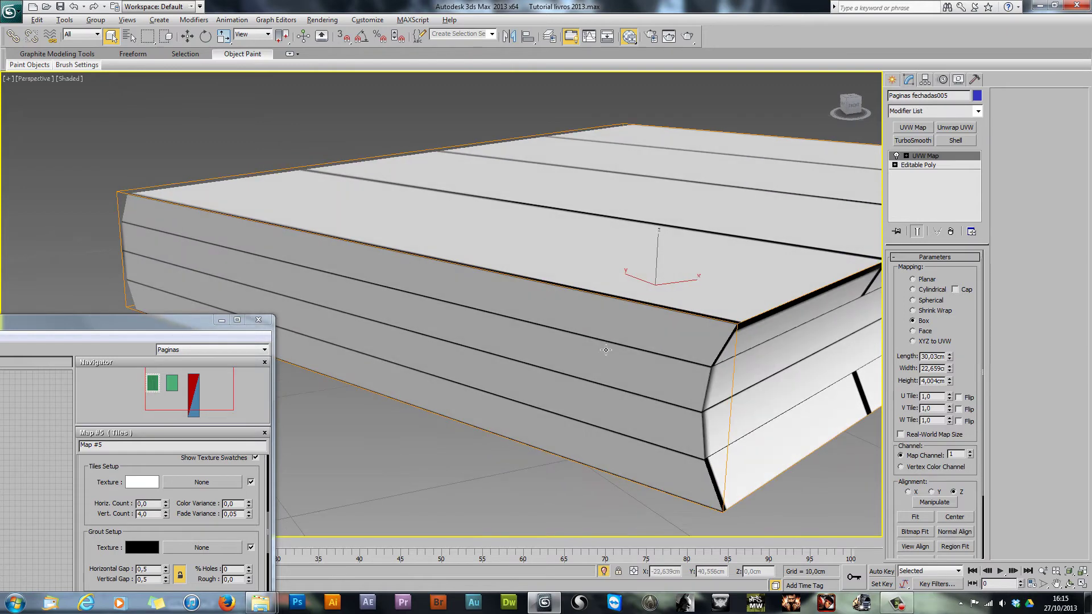
alt+middle_drag(432, 361, 572, 344)
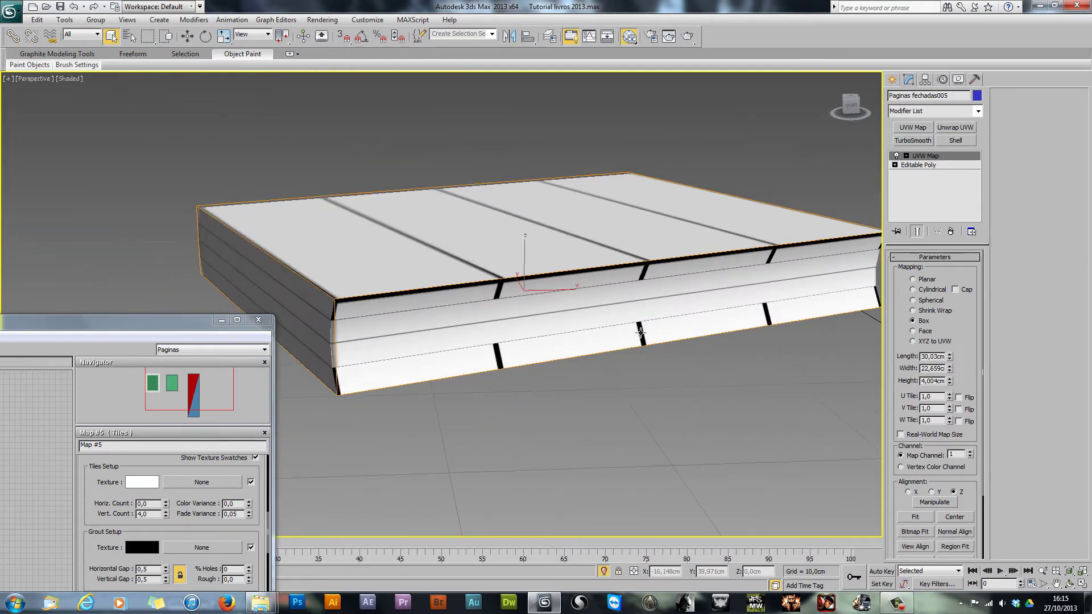
Step: Render the Perspective view to check the tile lines on the closed pages, and close the render
middle_drag(403, 240, 411, 260)
click(688, 35)
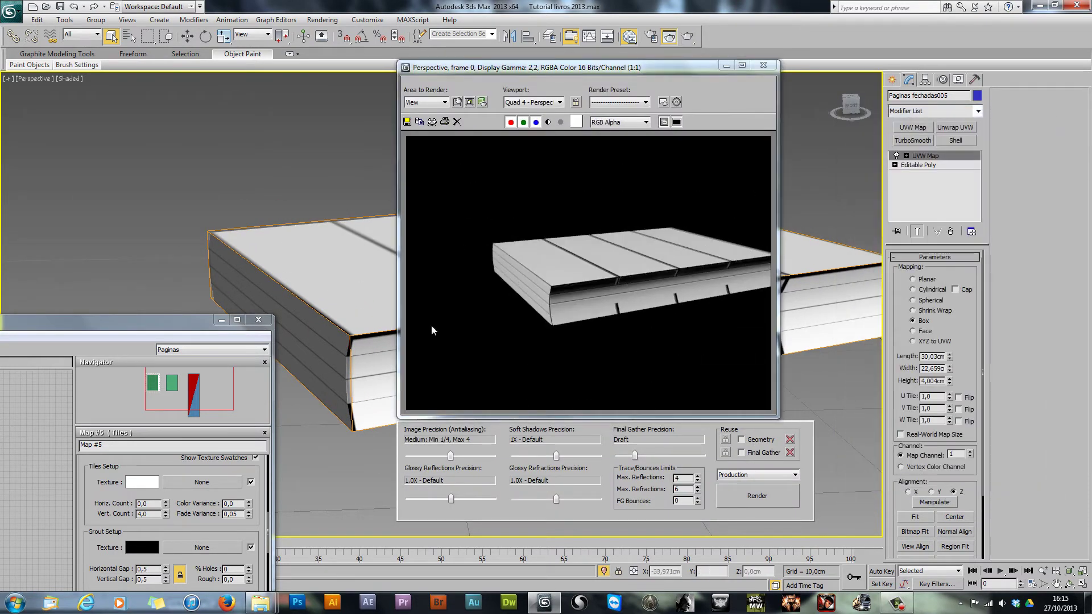
click(763, 65)
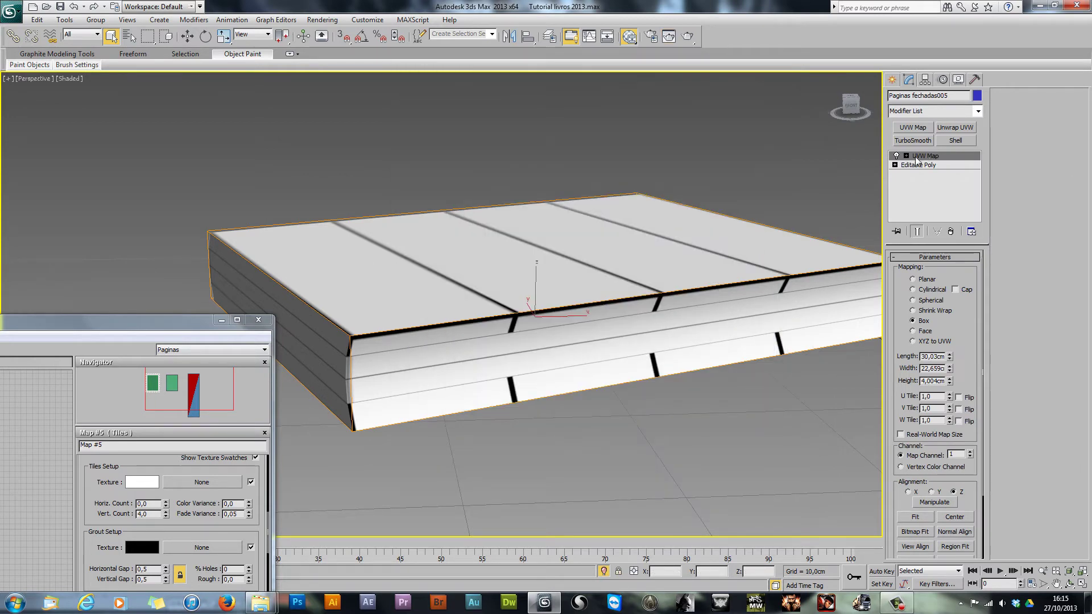
Step: Switch the UVW Map modifier to Vertex Color Channel and test-render the closed pages from a closer view
drag(902, 501, 899, 467)
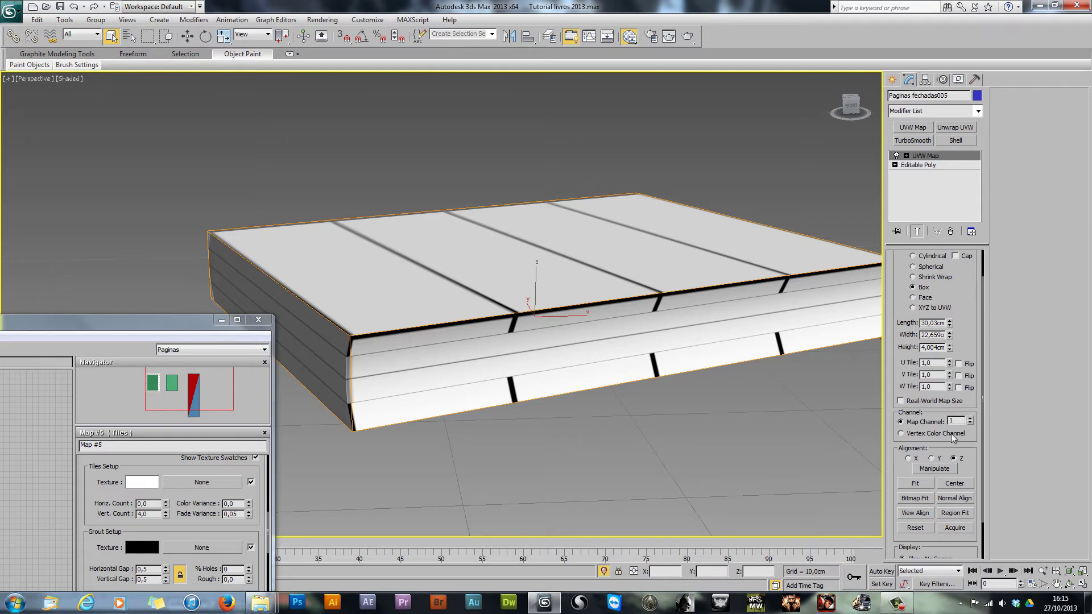
click(908, 434)
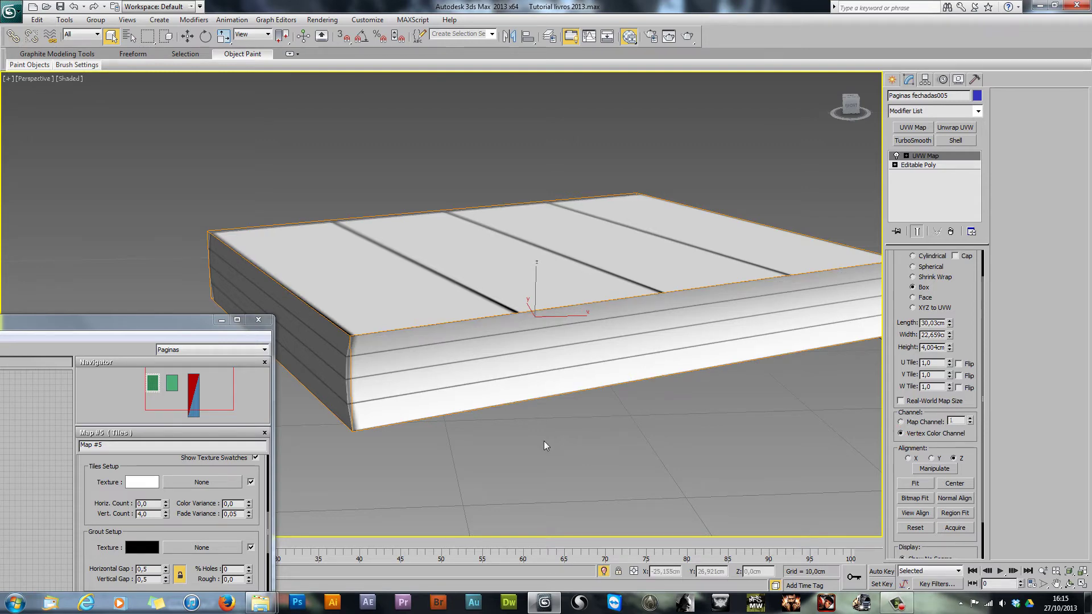
scroll(378, 439, up, 4)
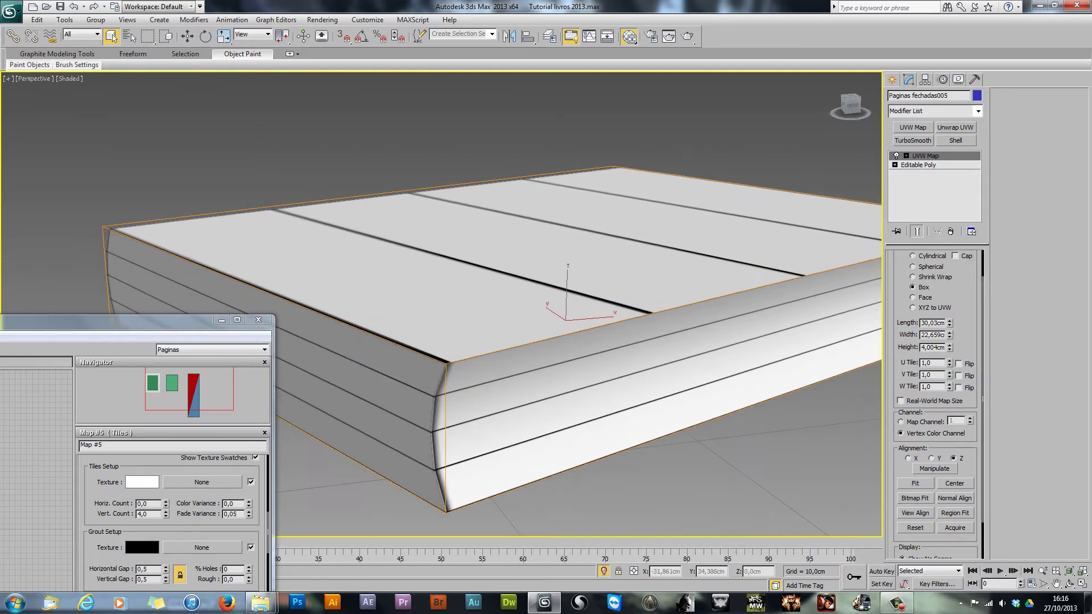
middle_drag(407, 423, 401, 421)
click(688, 38)
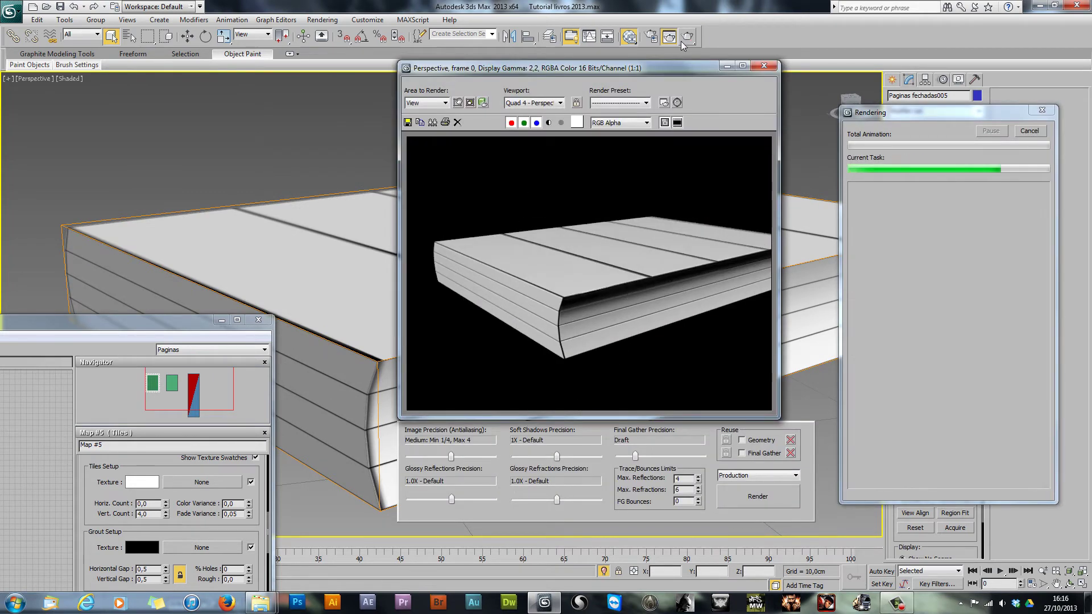
click(764, 65)
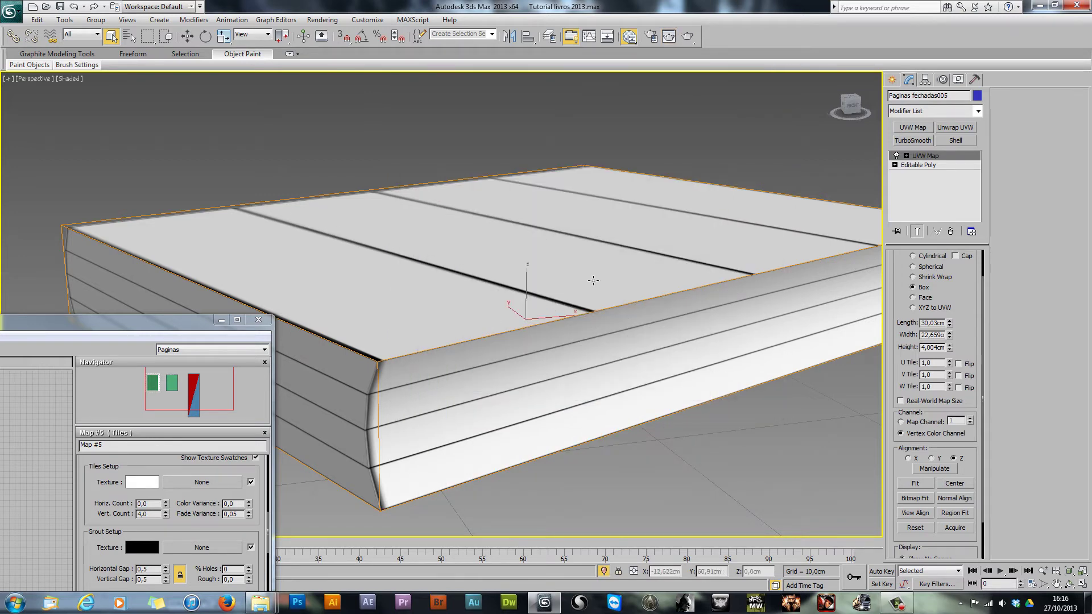
Step: Bring the whole Slate Material Editor into view with the Tiles coordinates shown, and snap it to half the screen beside the viewport
drag(91, 322, 503, 126)
middle_drag(191, 345, 242, 336)
drag(256, 125, 253, 160)
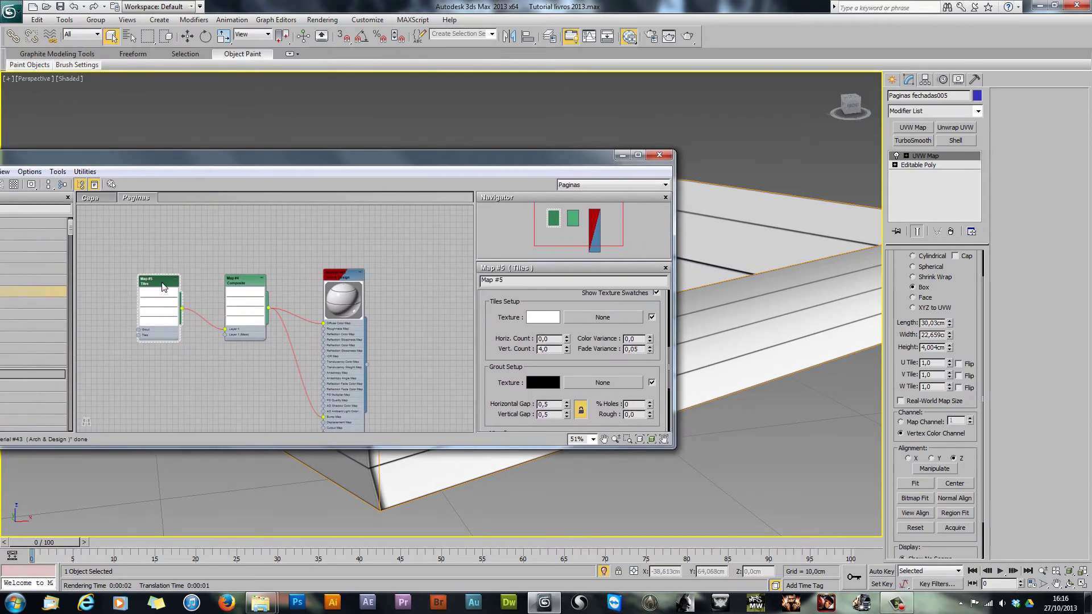
scroll(489, 336, up, 5)
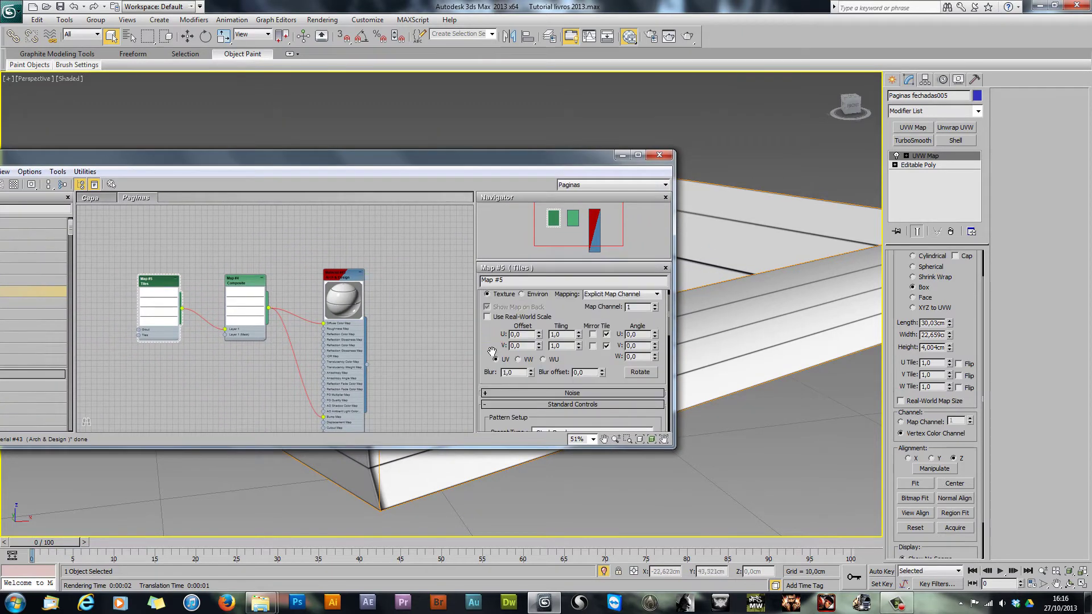
scroll(492, 351, up, 1)
drag(359, 165, 391, 149)
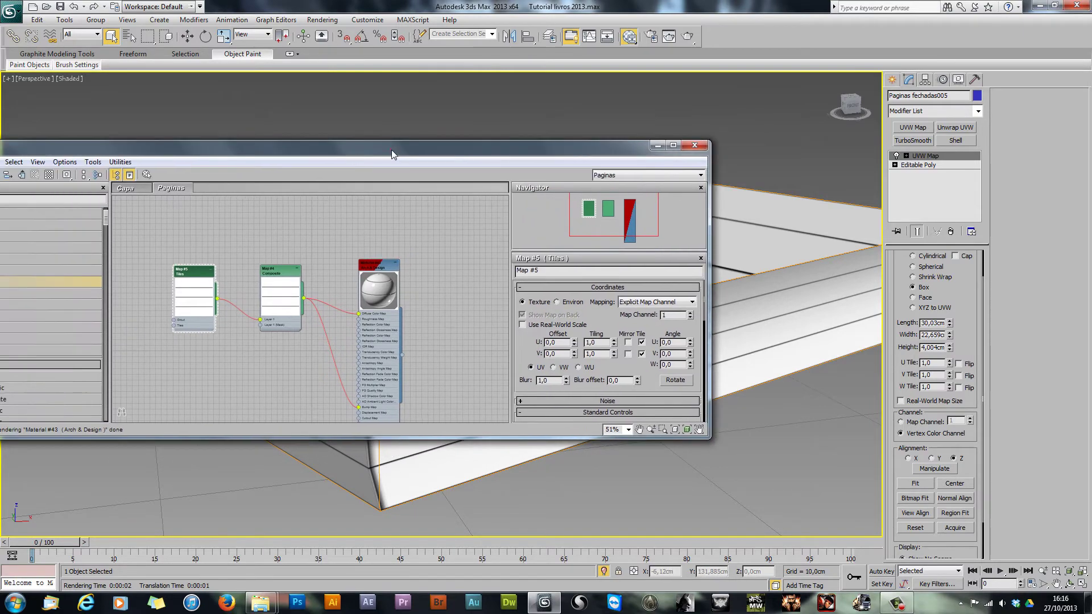
double_click(391, 149)
drag(700, 5, 1, 127)
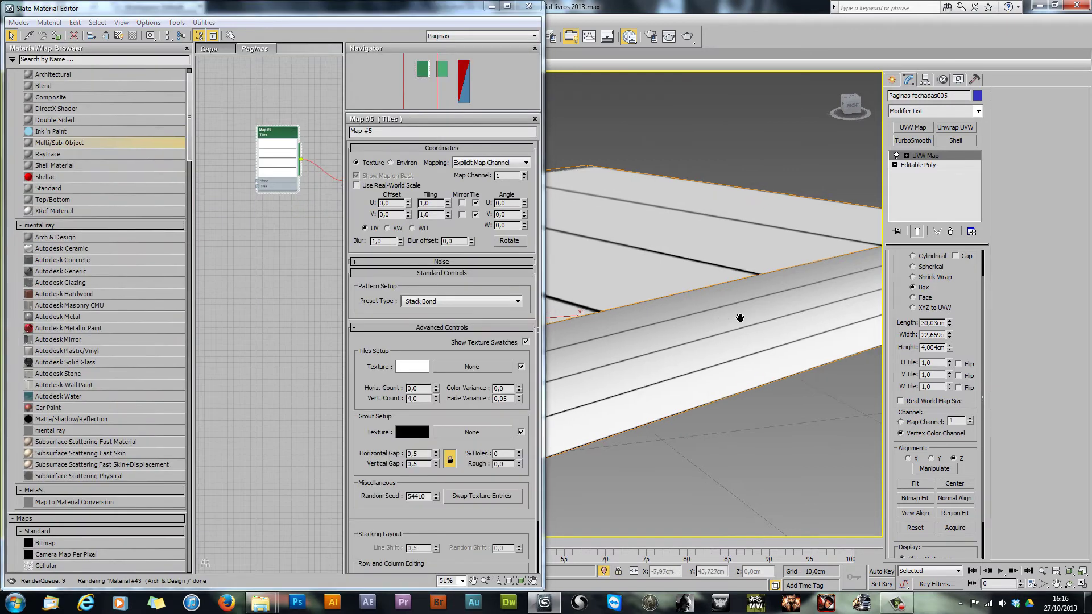
Step: Narrow the Material/Map Browser and frame the Tiles and Composite nodes, with the page corner visible in the viewport
middle_drag(568, 312, 798, 353)
middle_drag(276, 289, 247, 298)
drag(189, 271, 103, 271)
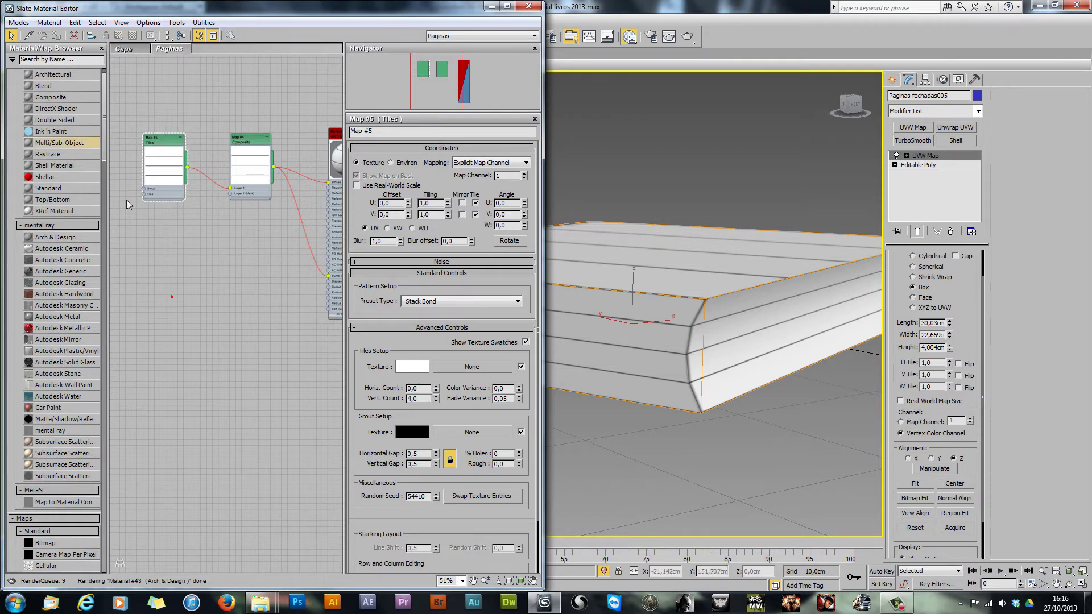
drag(163, 147, 157, 146)
middle_drag(151, 208, 143, 211)
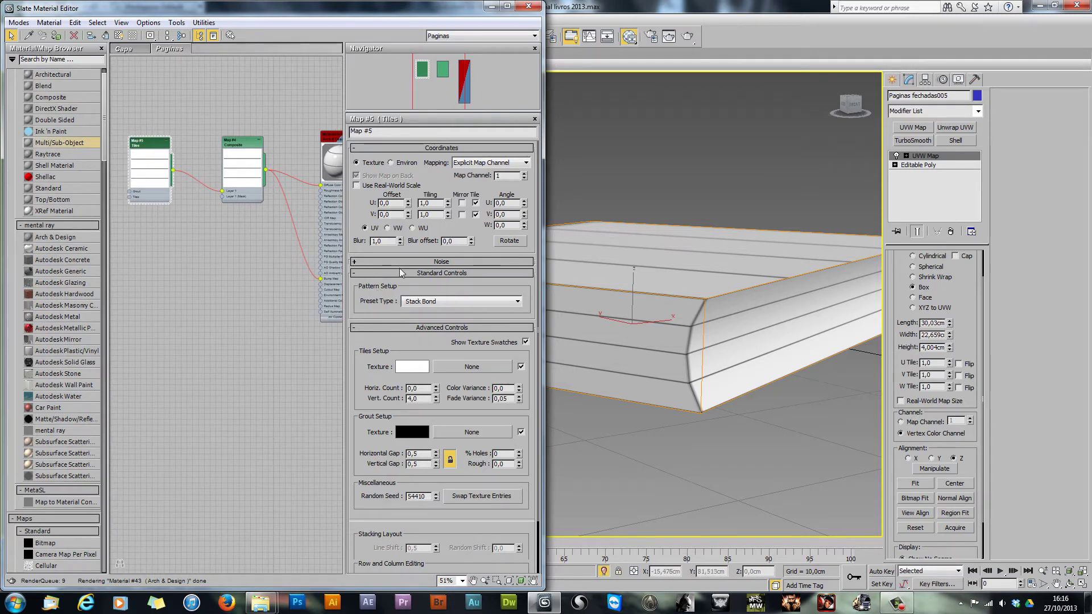
Step: Increase the V tiling of the Tiles map, trying 2 before setting it to 20
drag(438, 204, 414, 215)
double_click(417, 398)
double_click(437, 214)
text(2)
key(Return)
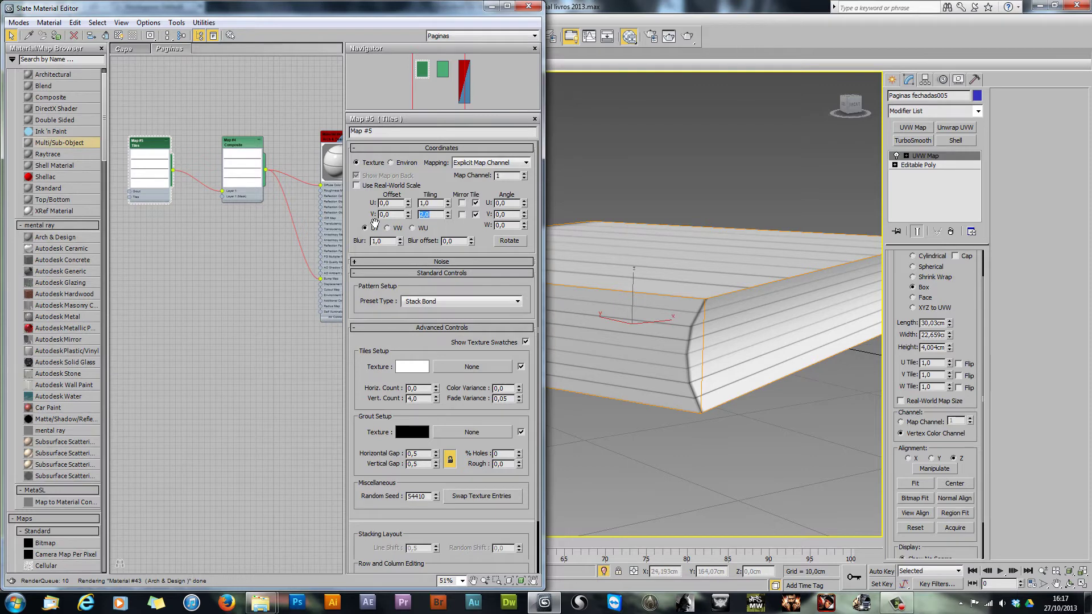
text(20)
key(Return)
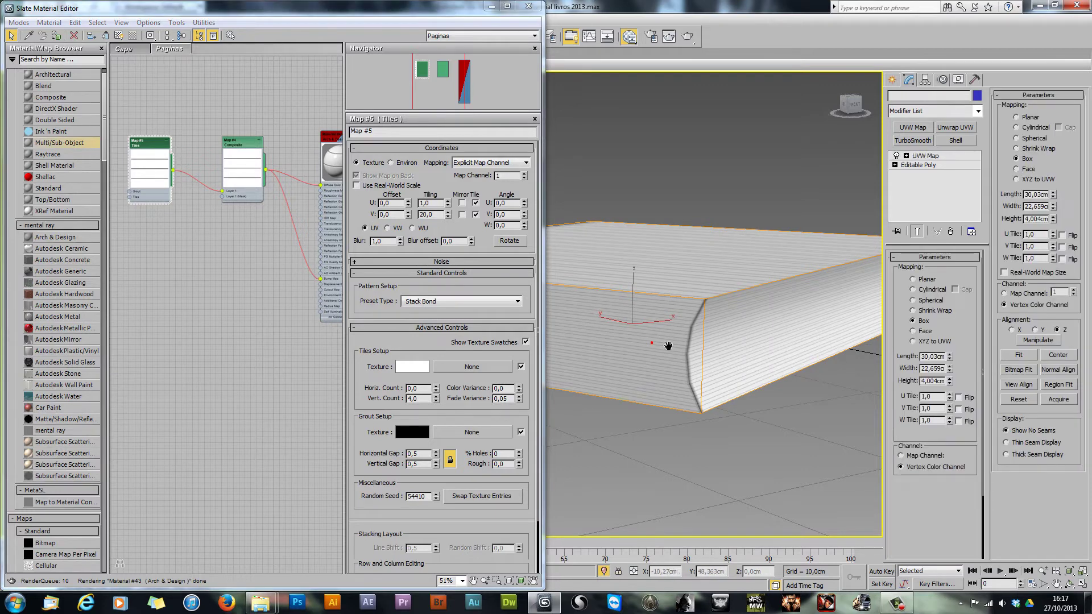
Step: Test-render the corner of the closed pages at two zoom levels to check the denser page lines, closing each render
scroll(669, 344, up, 4)
alt+middle_drag(673, 345, 569, 325)
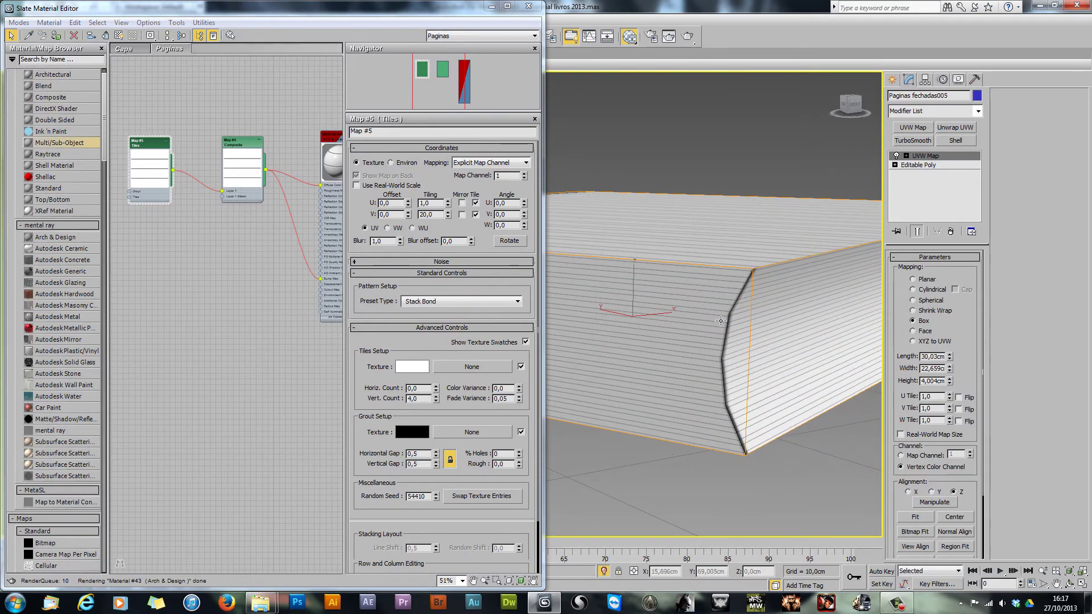
click(687, 37)
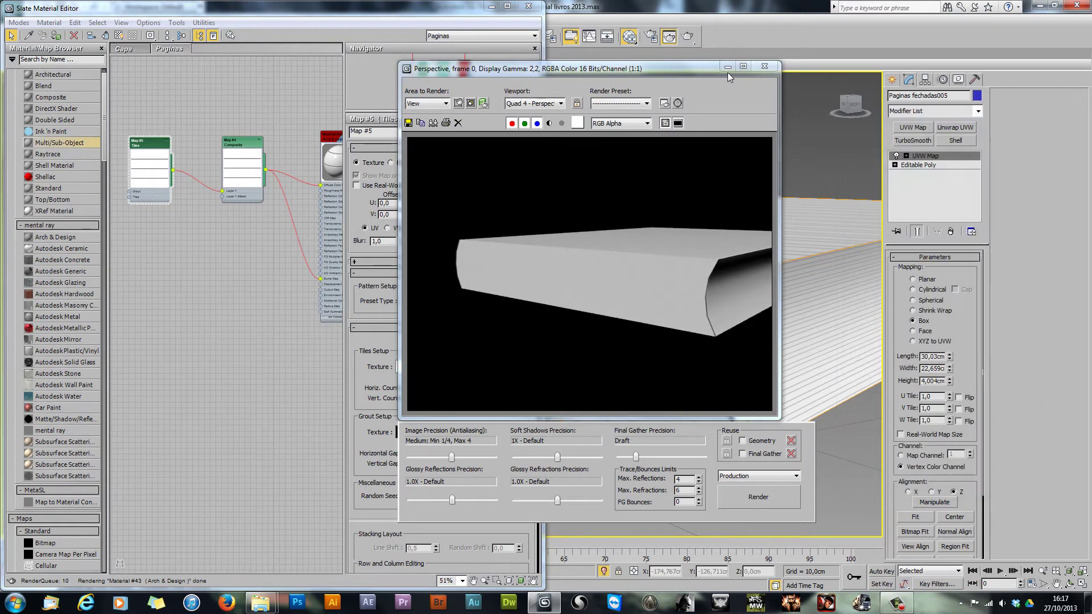
click(765, 67)
scroll(594, 313, up, 5)
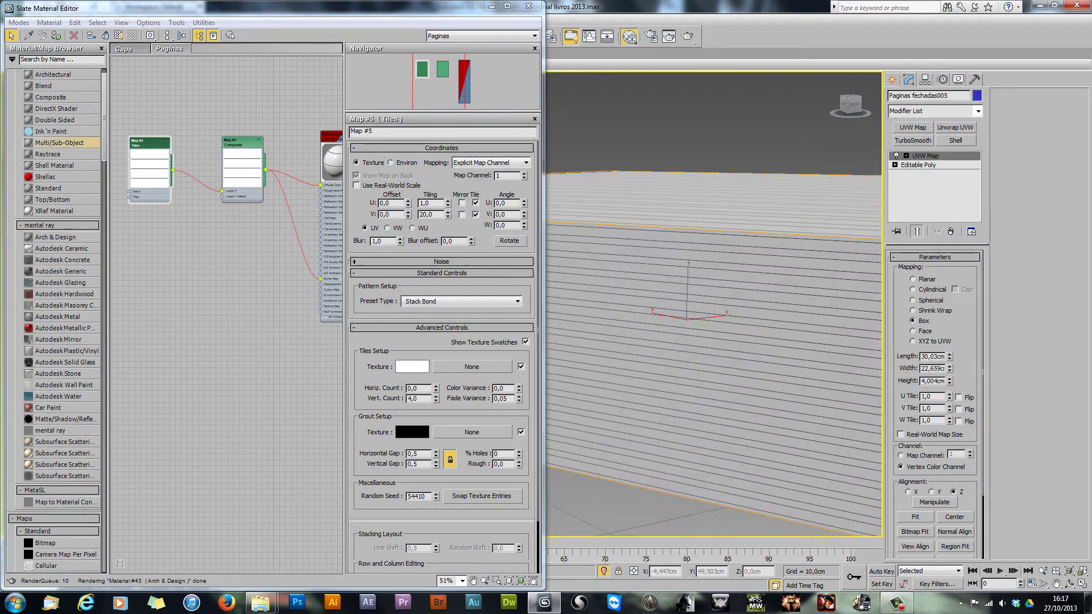
middle_drag(728, 331, 622, 310)
click(687, 36)
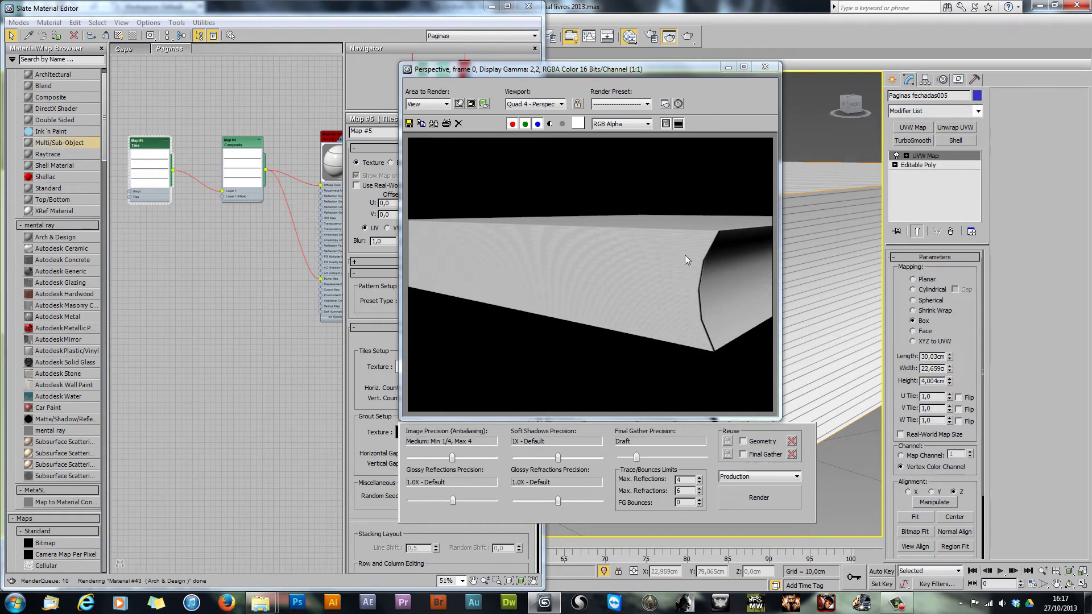
click(767, 68)
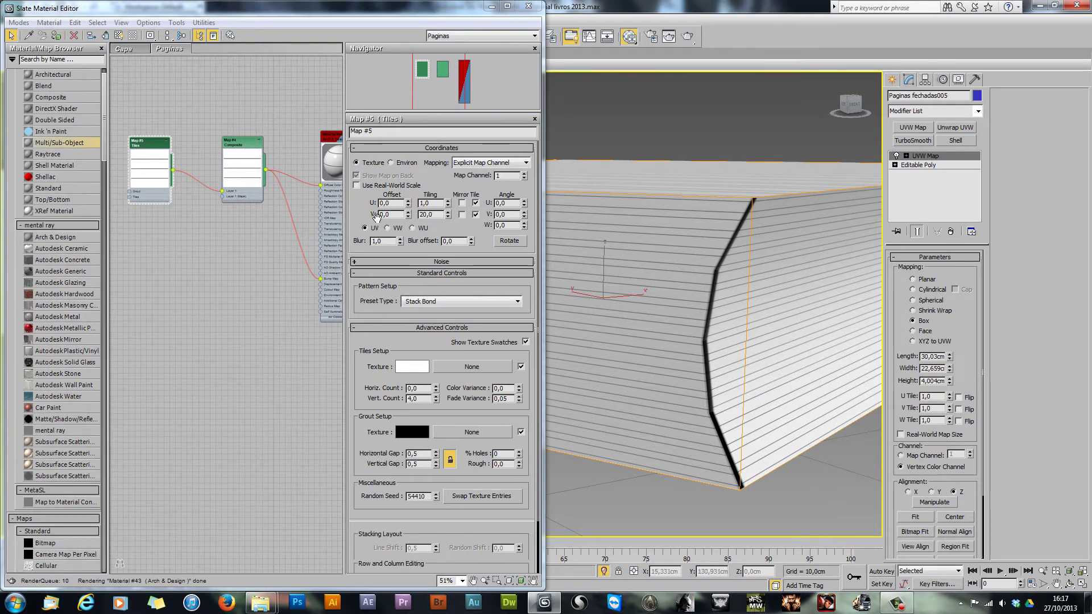
Step: Review the Tiles map's tiling, tile count and grout gap settings and its link into the Composite map
double_click(427, 214)
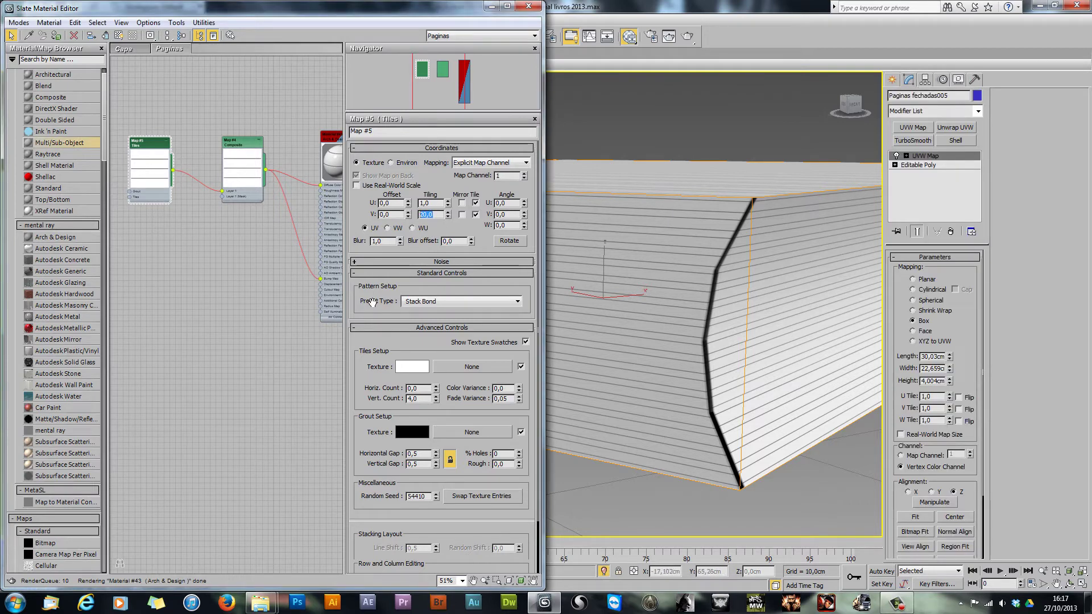
scroll(373, 302, down, 1)
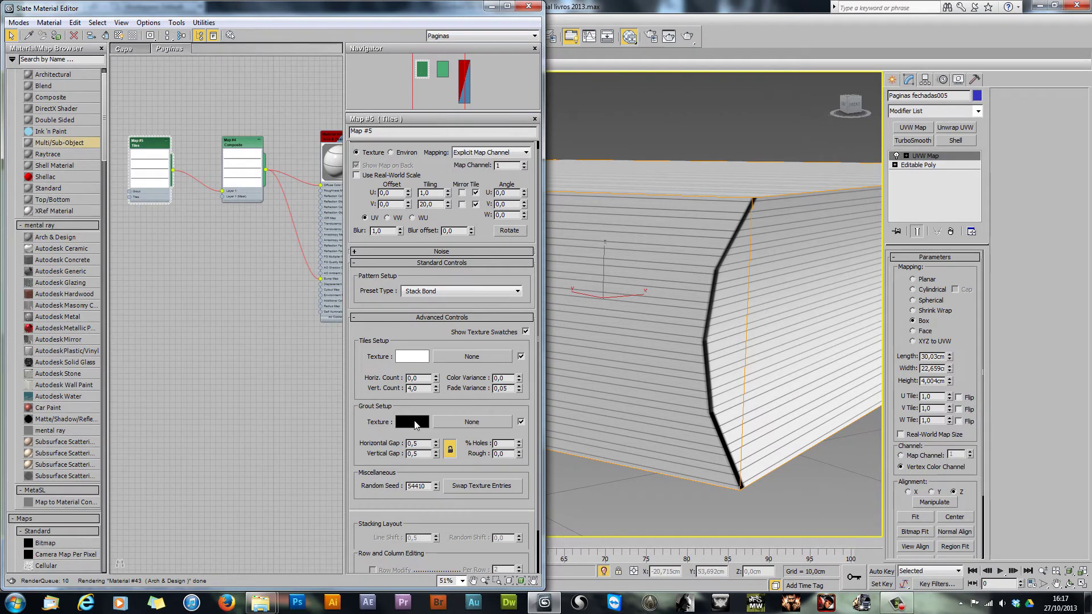
scroll(375, 361, down, 4)
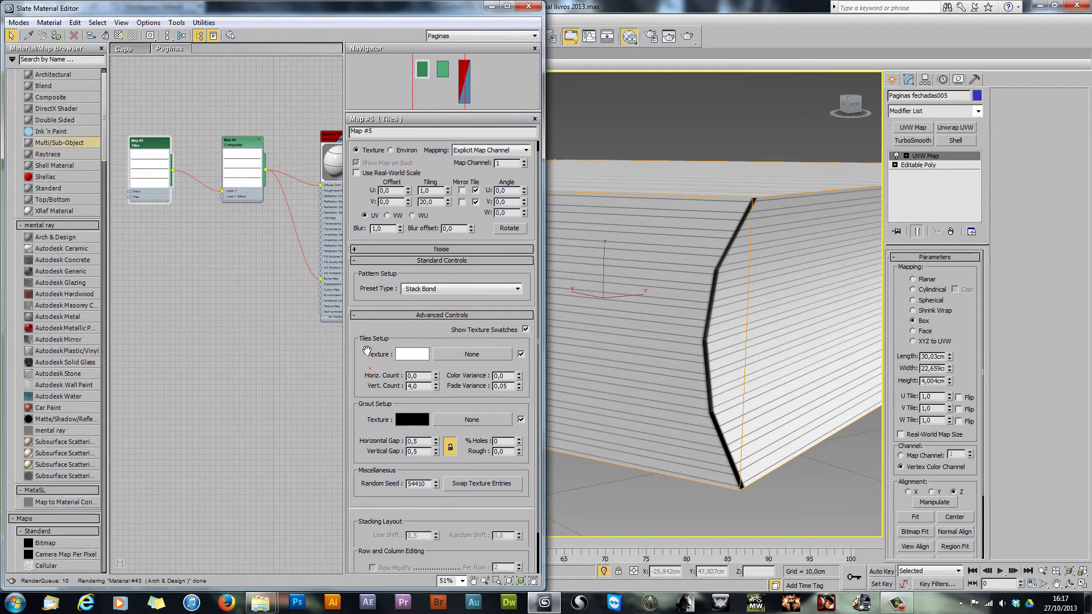
click(424, 347)
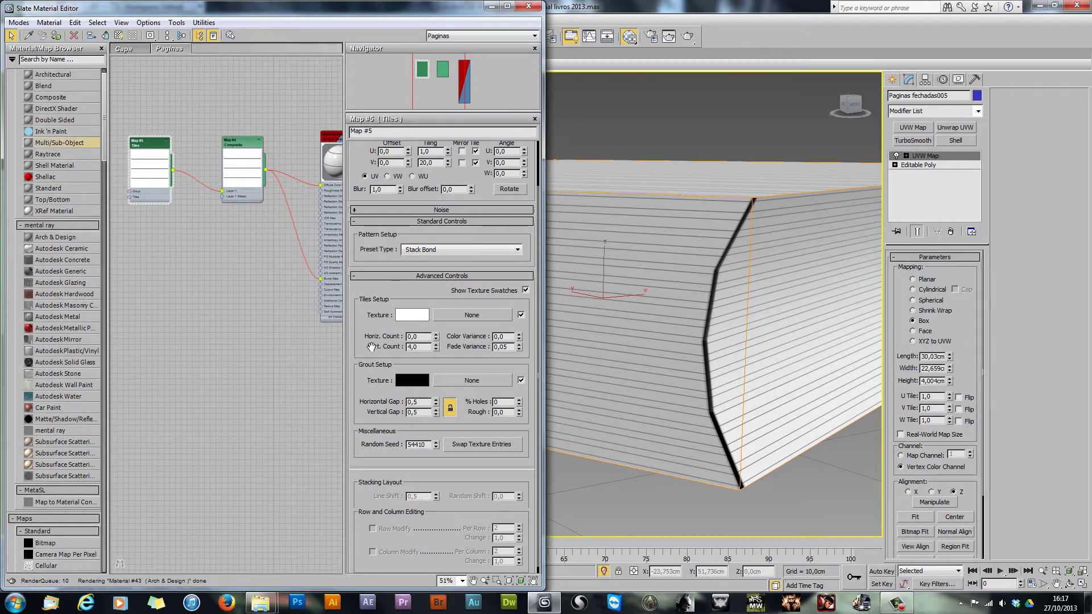
click(373, 347)
drag(361, 392, 362, 388)
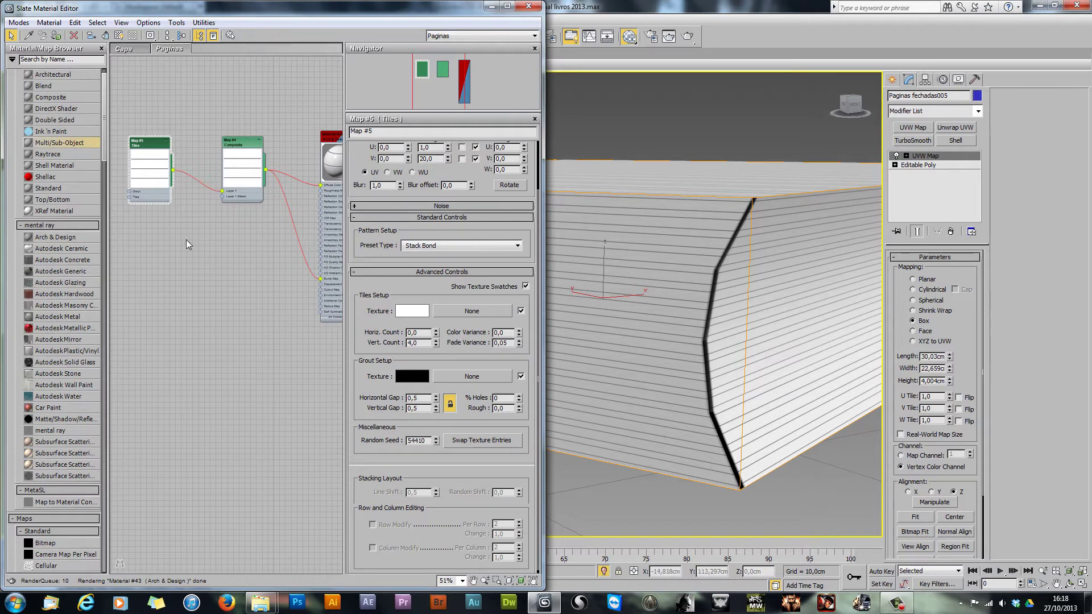
middle_drag(244, 231, 247, 258)
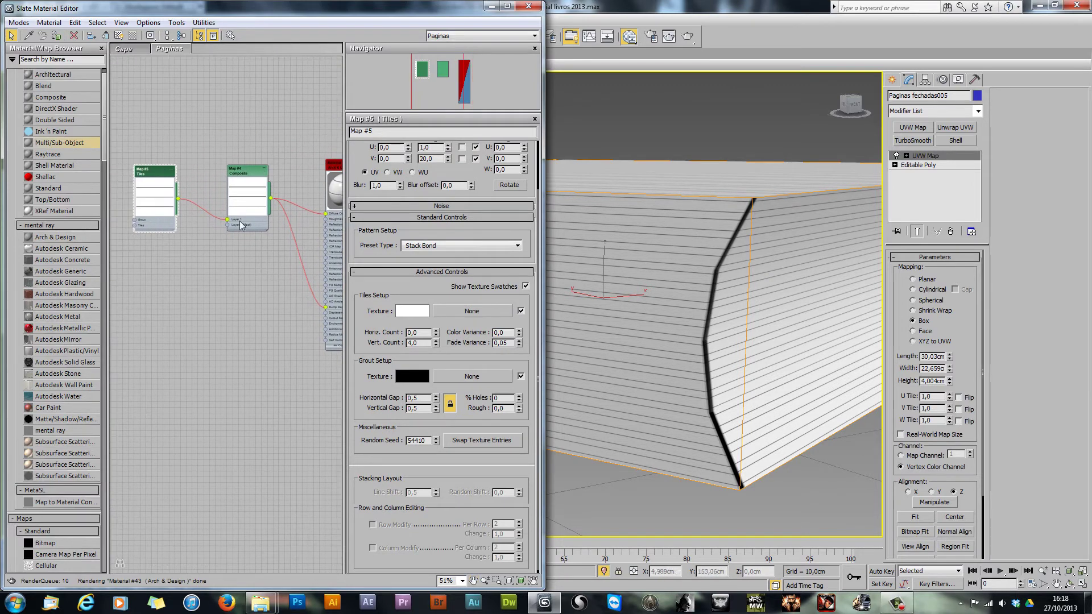
scroll(204, 248, up, 5)
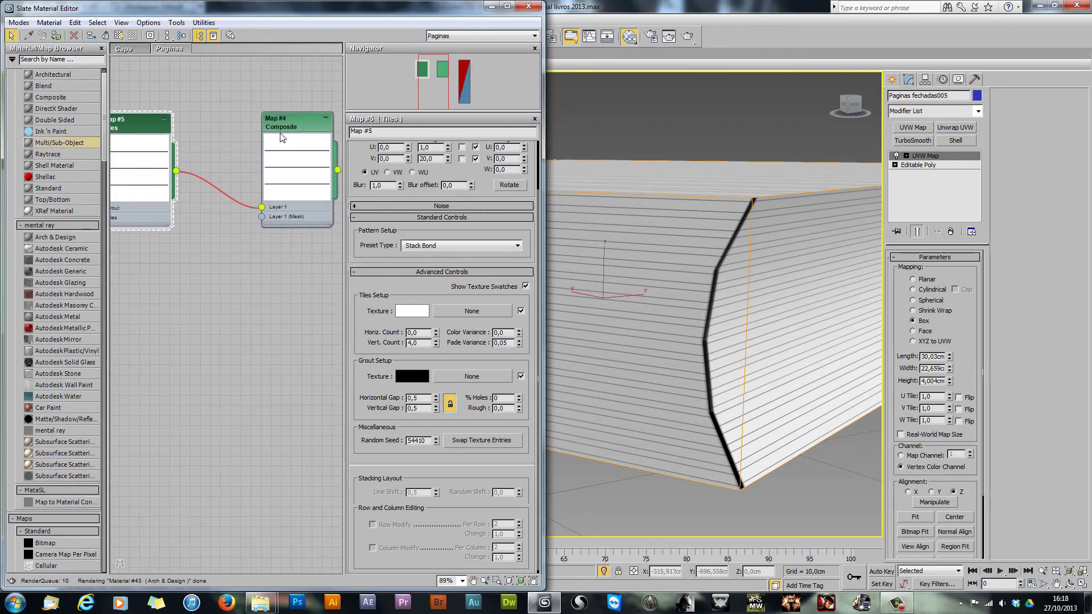
drag(285, 126, 284, 143)
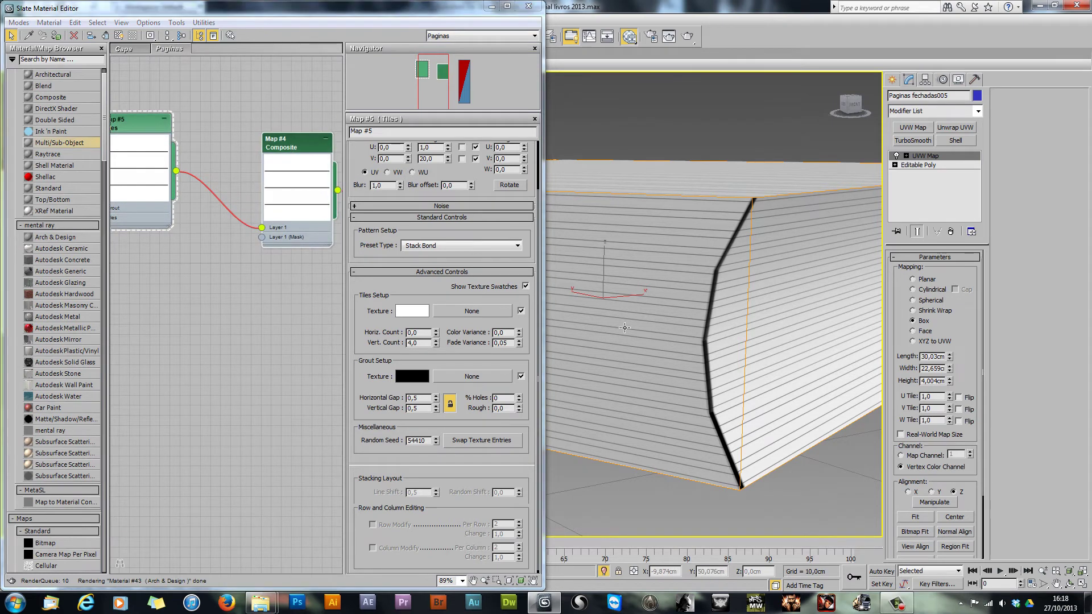
Step: Render an even closer view of the page corner to examine the lines, and close the render
scroll(624, 327, up, 3)
middle_drag(725, 360, 606, 333)
key(shift+q)
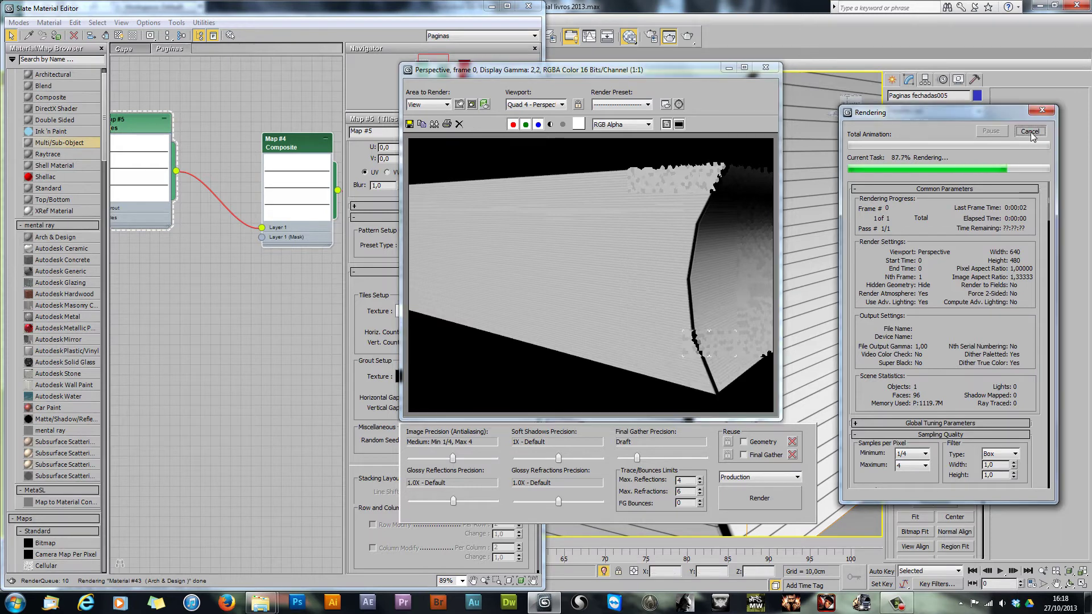
click(765, 67)
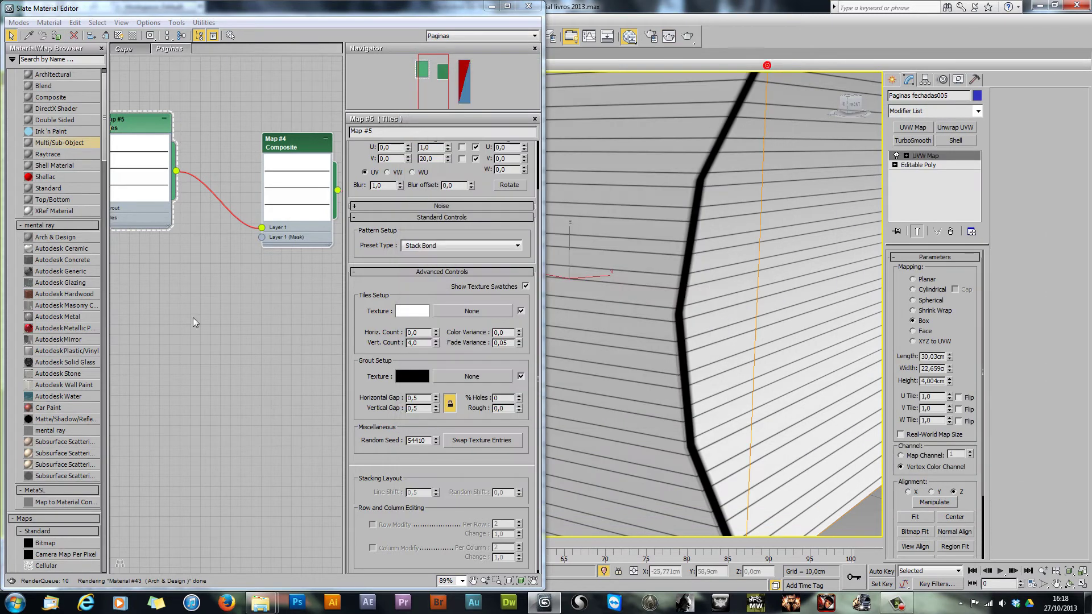
Step: Open the Composite map's parameters and add a second layer
mouse_move(189, 314)
middle_down()
mouse_move(216, 313)
mouse_move(208, 304)
middle_up()
scroll(207, 301, down, 3)
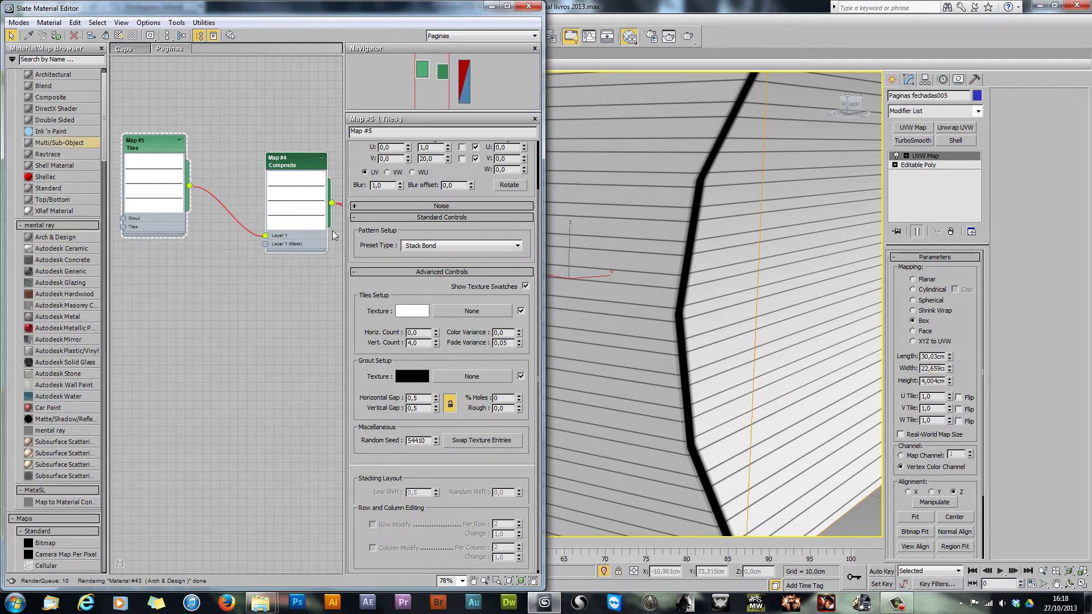
double_click(285, 165)
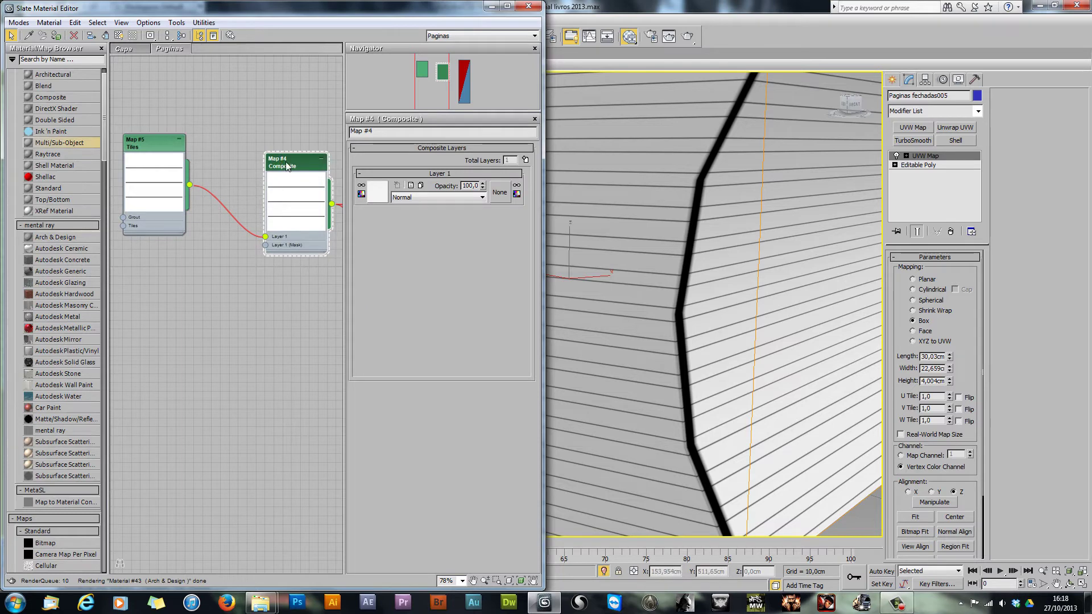
click(525, 160)
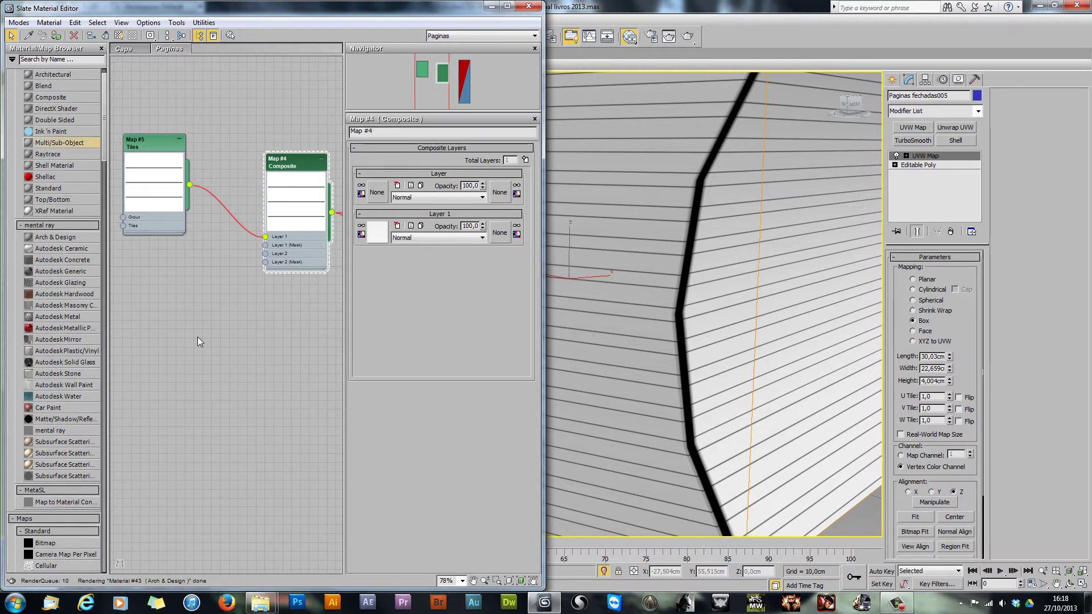
Step: Duplicate the Tiles map below the original and connect the copy to Layer 2 of the Composite map
mouse_move(197, 337)
middle_down()
mouse_move(268, 207)
mouse_move(213, 246)
mouse_move(181, 187)
middle_up()
mouse_move(215, 73)
shift+mouse_down()
mouse_move(216, 230)
mouse_move(214, 192)
shift+mouse_up()
middle_drag(275, 243, 201, 288)
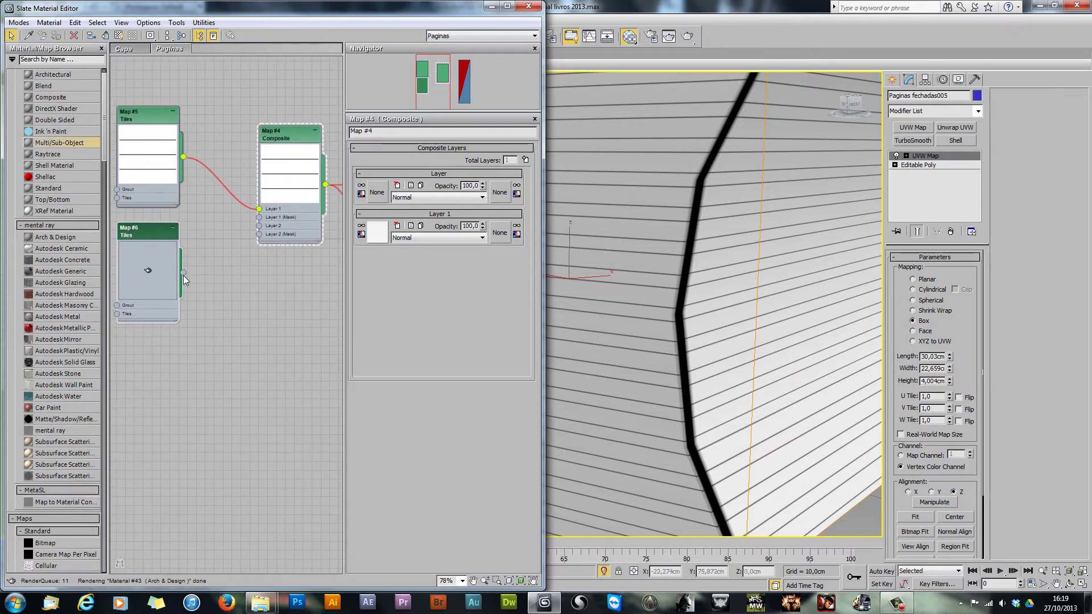
drag(227, 260, 259, 226)
Step: Refresh the preview thumbnails of both Tiles maps and the Composite map
middle_drag(154, 235, 183, 237)
double_click(182, 238)
right_click(183, 238)
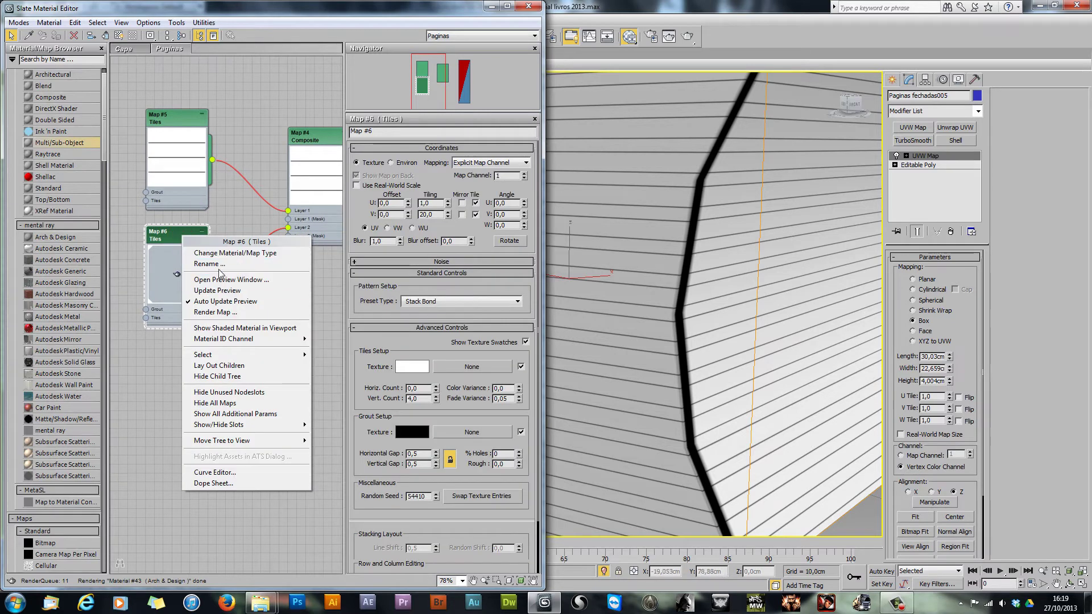
click(218, 291)
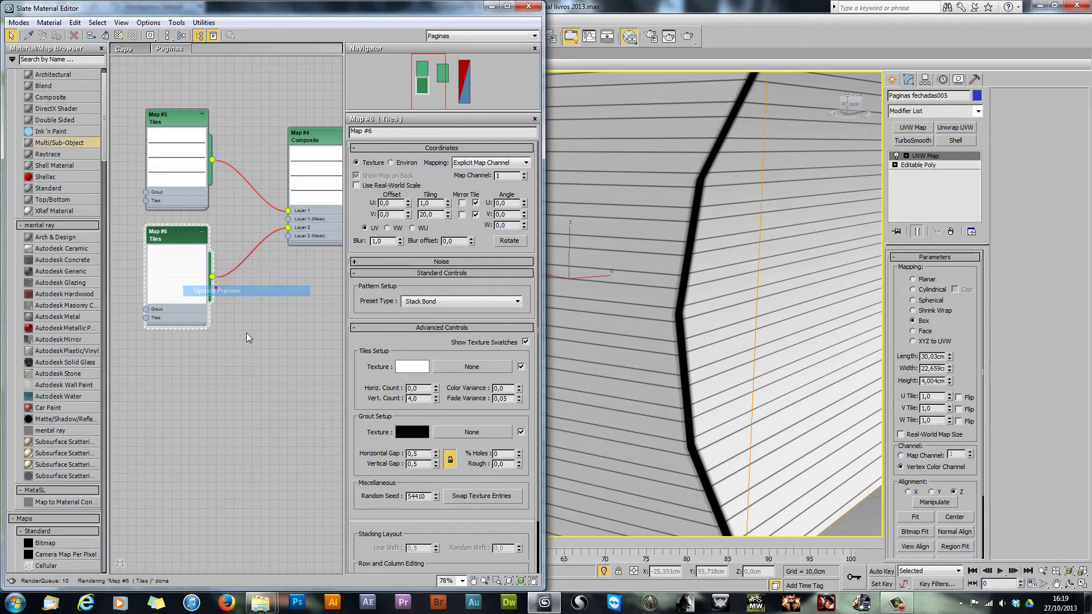
right_click(179, 119)
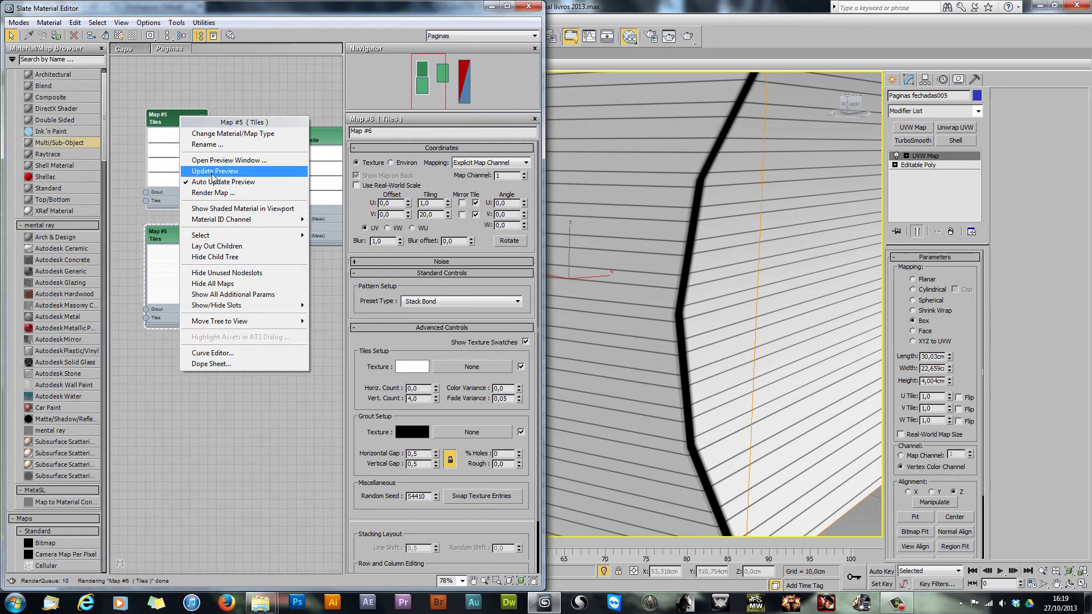
click(216, 171)
right_click(320, 136)
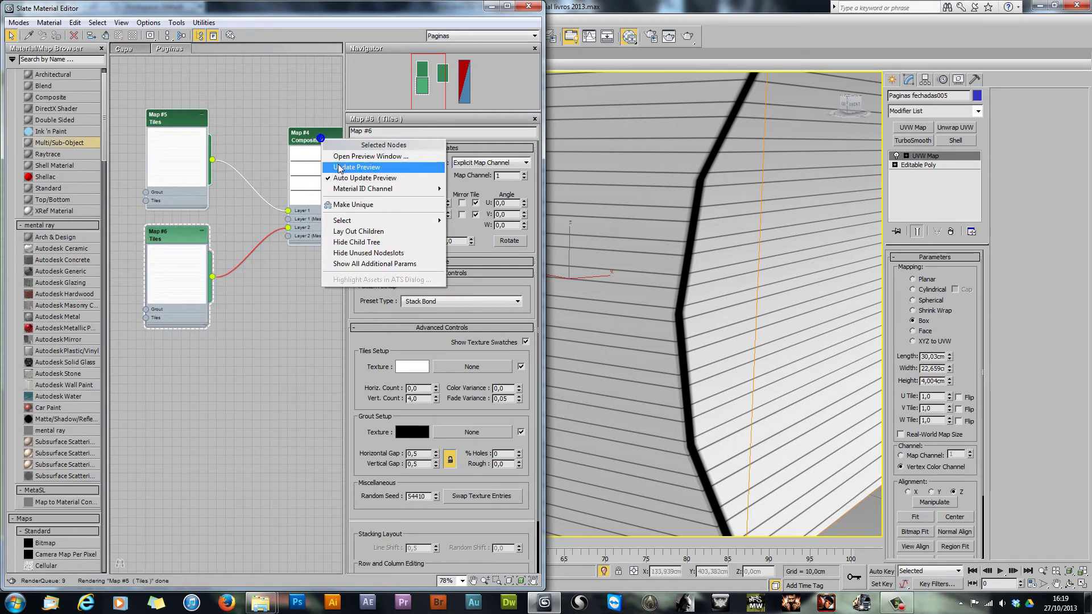
click(355, 167)
click(187, 267)
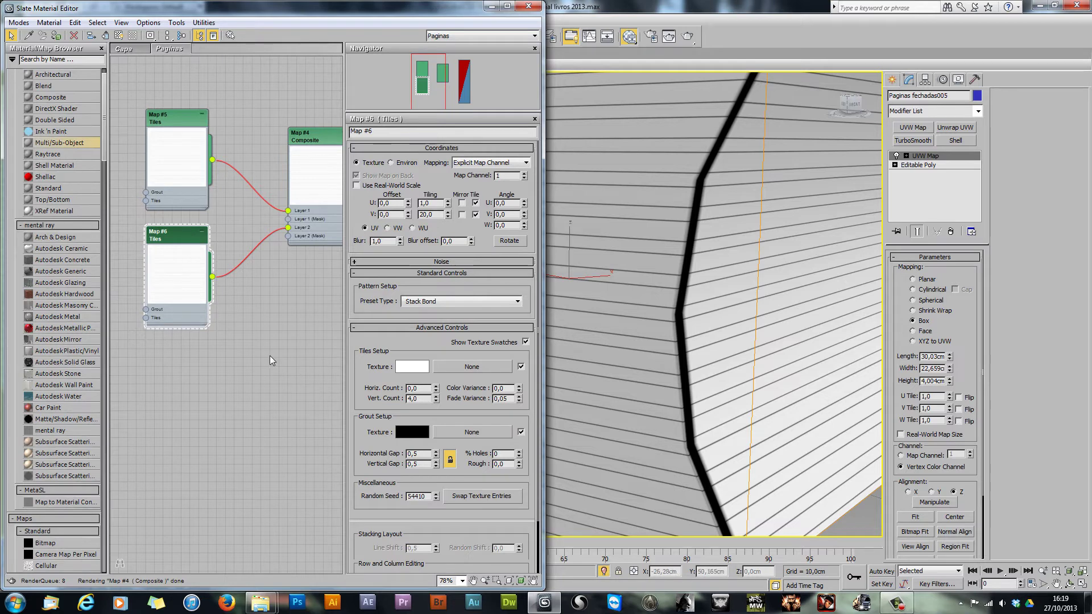
Step: Set the V tiling of the second Tiles map to 25
click(162, 234)
double_click(438, 213)
text(25)
key(Return)
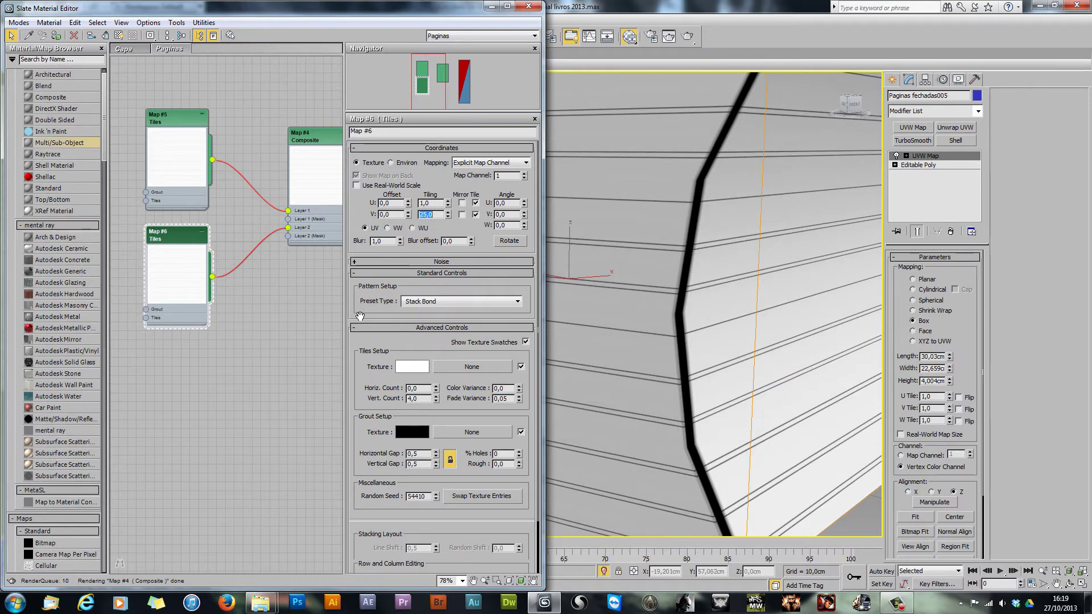
Step: Change the second Tiles map's tile colour to black and its grout colour to white
scroll(360, 316, down, 2)
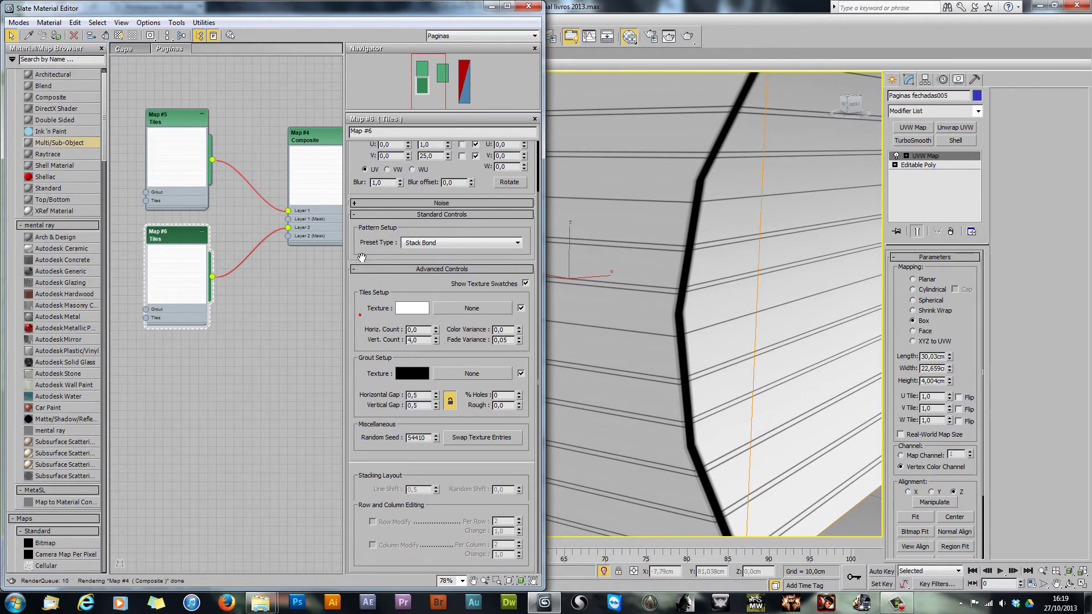
click(399, 308)
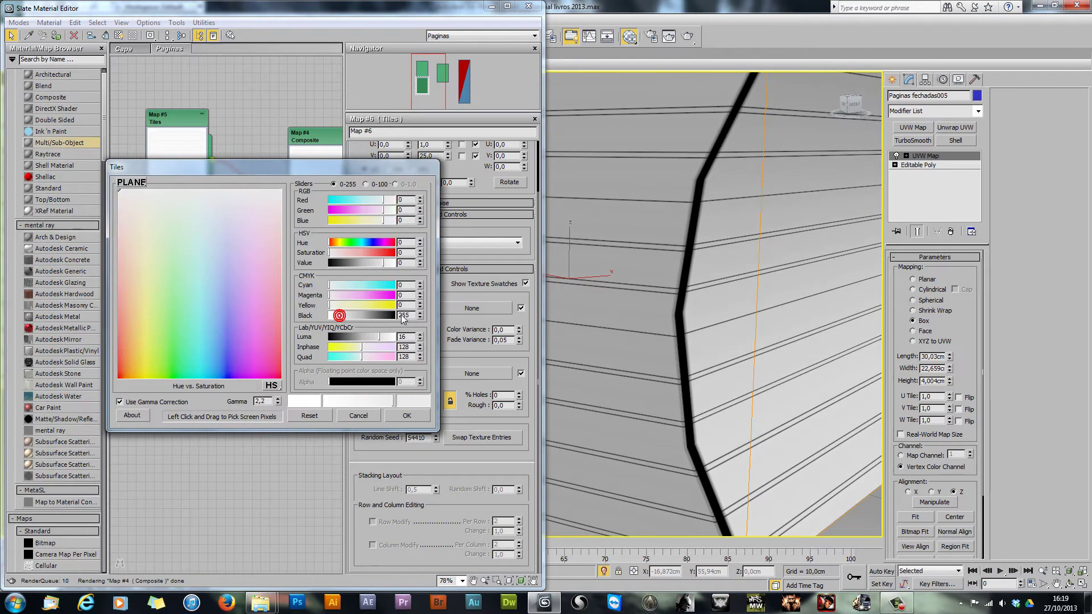
drag(336, 315, 392, 318)
click(397, 419)
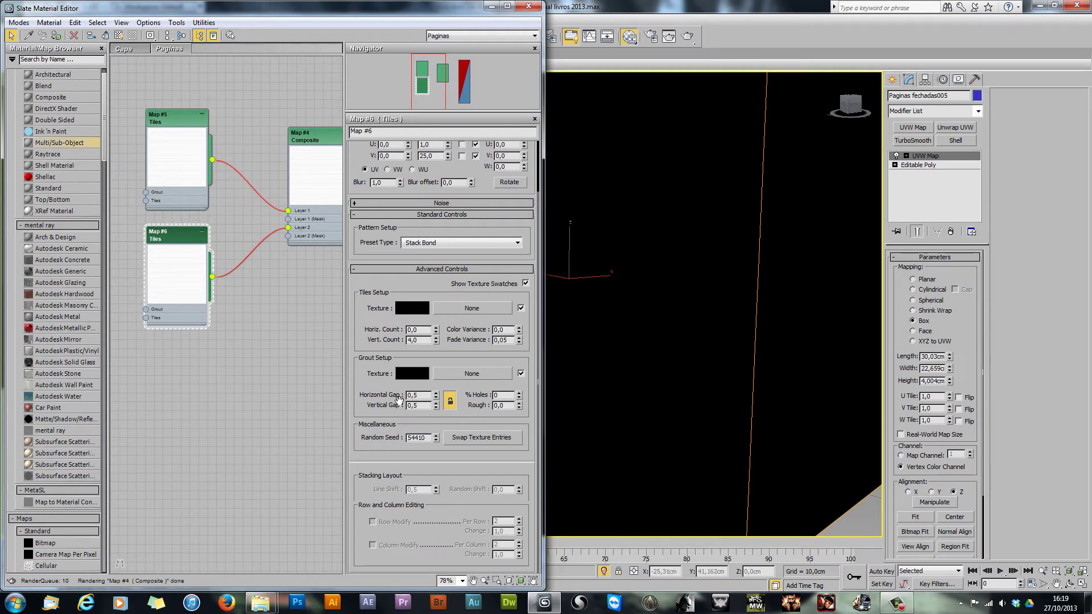
click(409, 372)
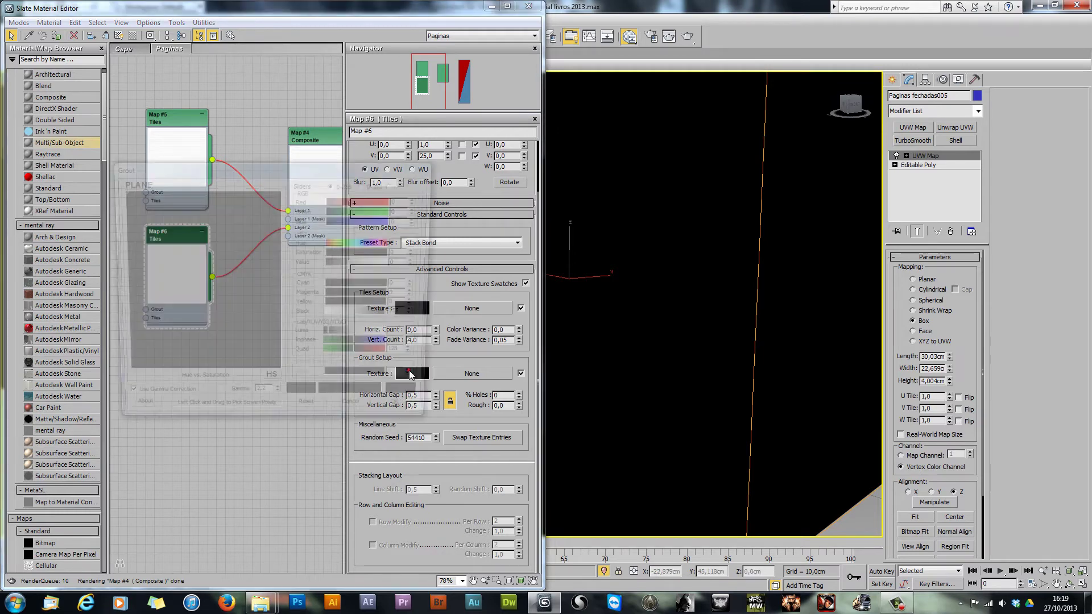
drag(359, 315, 328, 315)
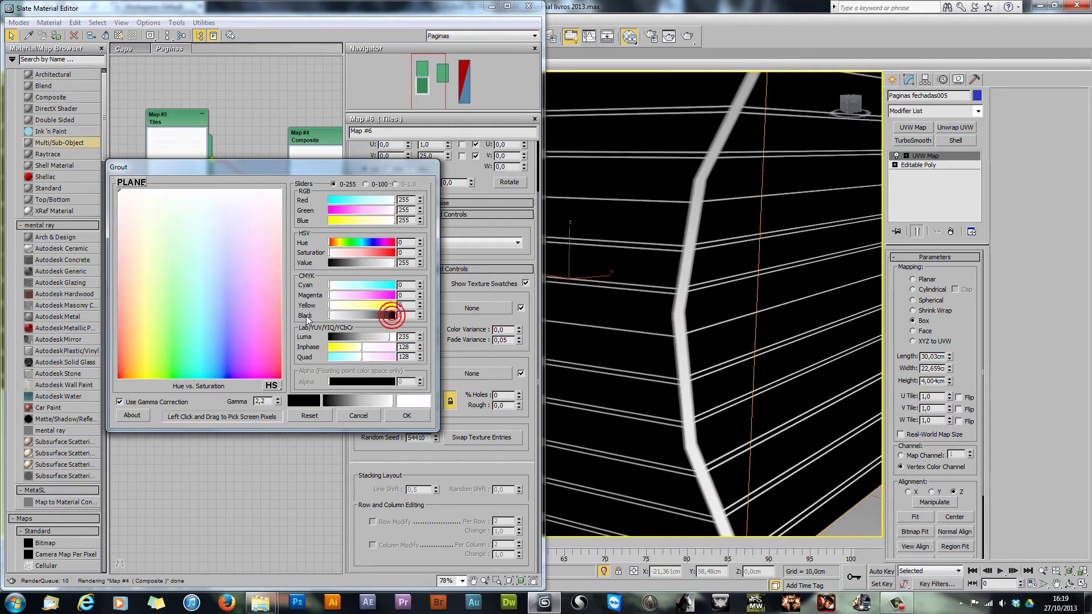
click(393, 415)
Step: Add a Cellular map beside the second Tiles map, refresh its preview, and connect it to that map's Grout input
middle_drag(207, 431, 272, 457)
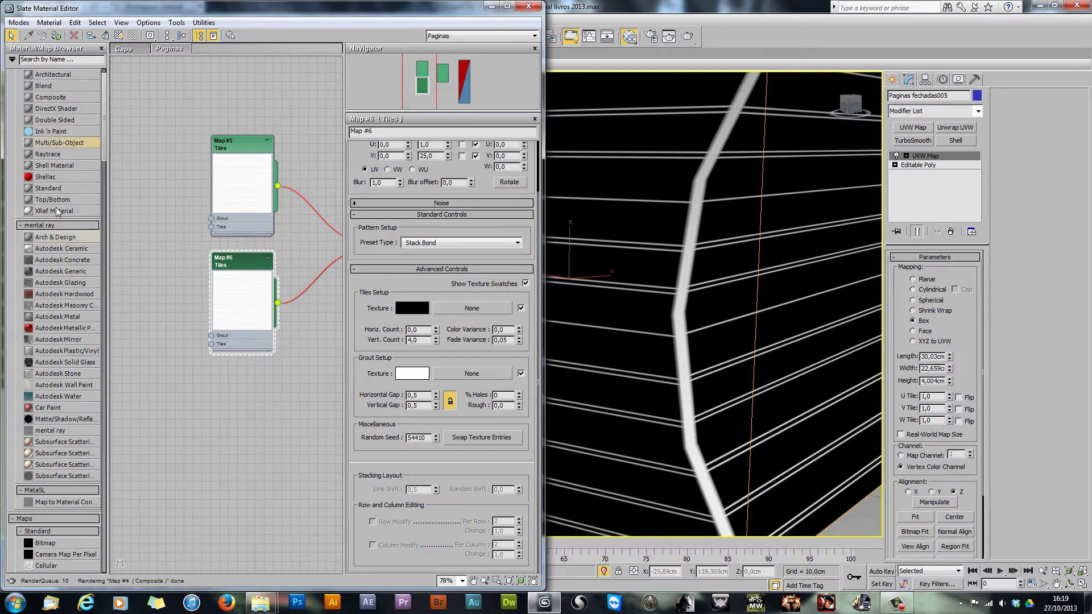
drag(104, 139, 105, 187)
drag(46, 298, 161, 328)
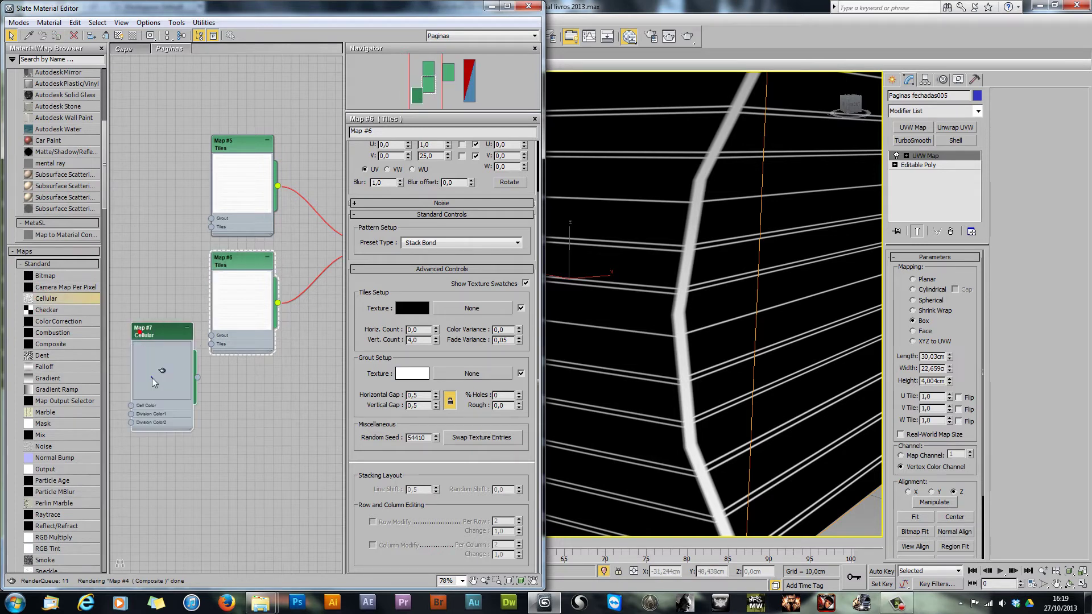
right_click(152, 377)
click(193, 176)
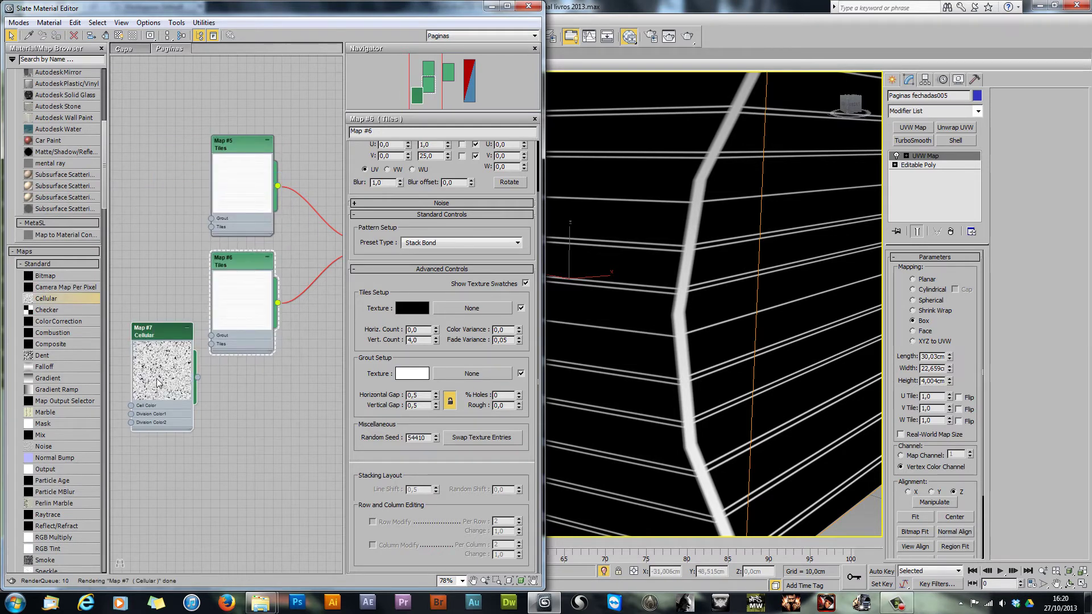
drag(161, 333, 144, 289)
drag(178, 332, 211, 336)
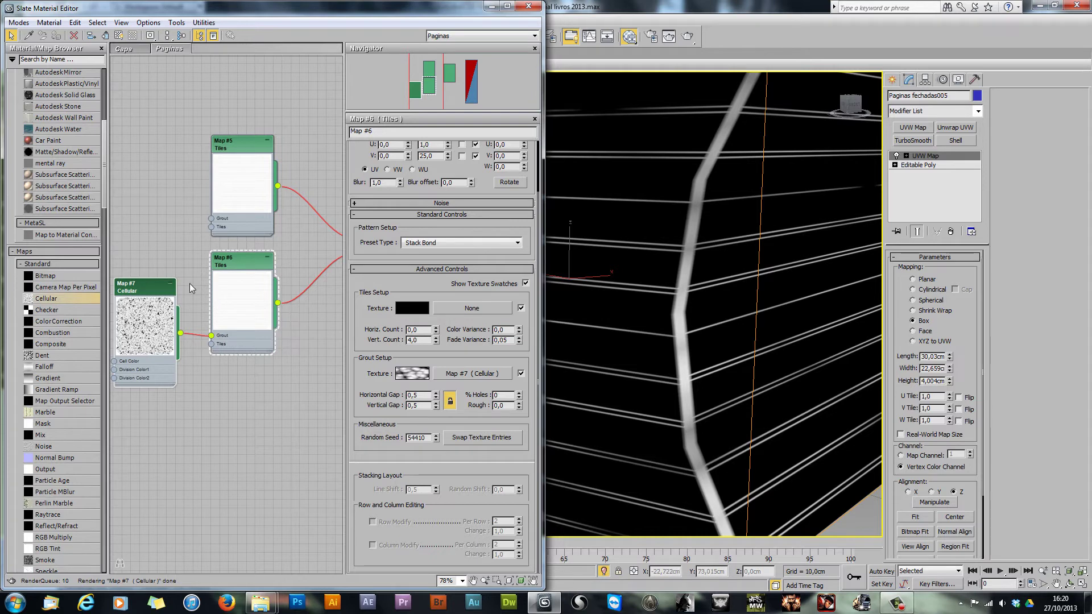
Step: Render the page corner to check the second Tiles layer with the Cellular grout
click(688, 36)
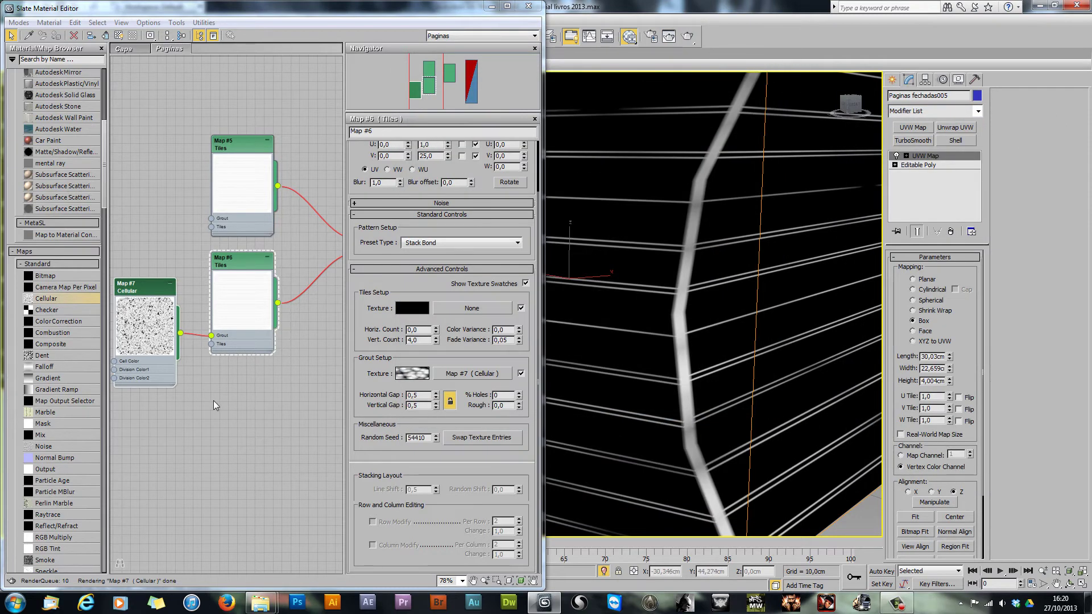
middle_drag(213, 400, 265, 308)
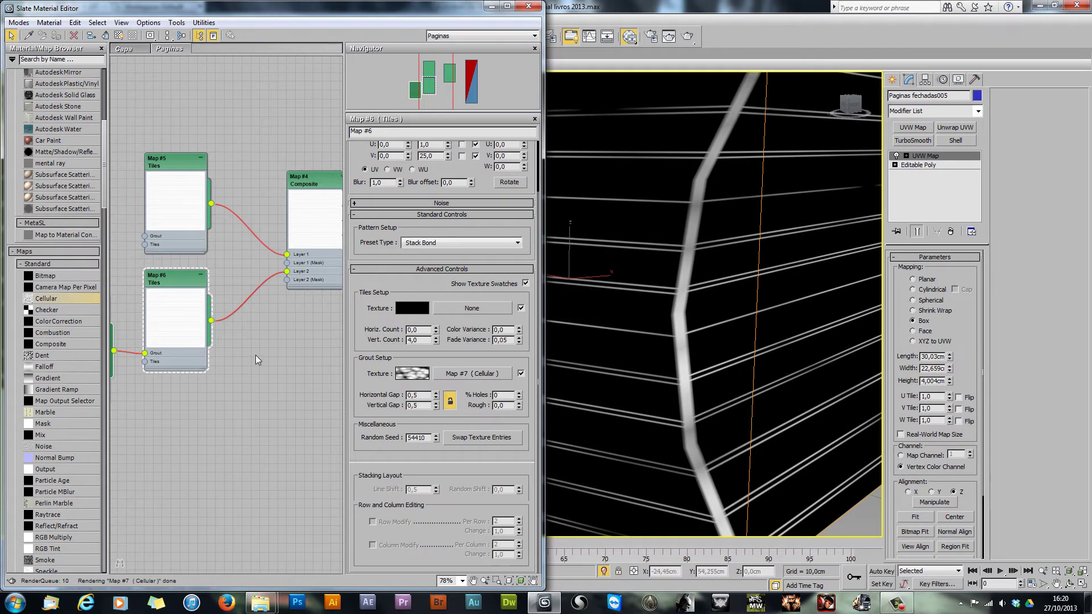
middle_drag(255, 359, 234, 341)
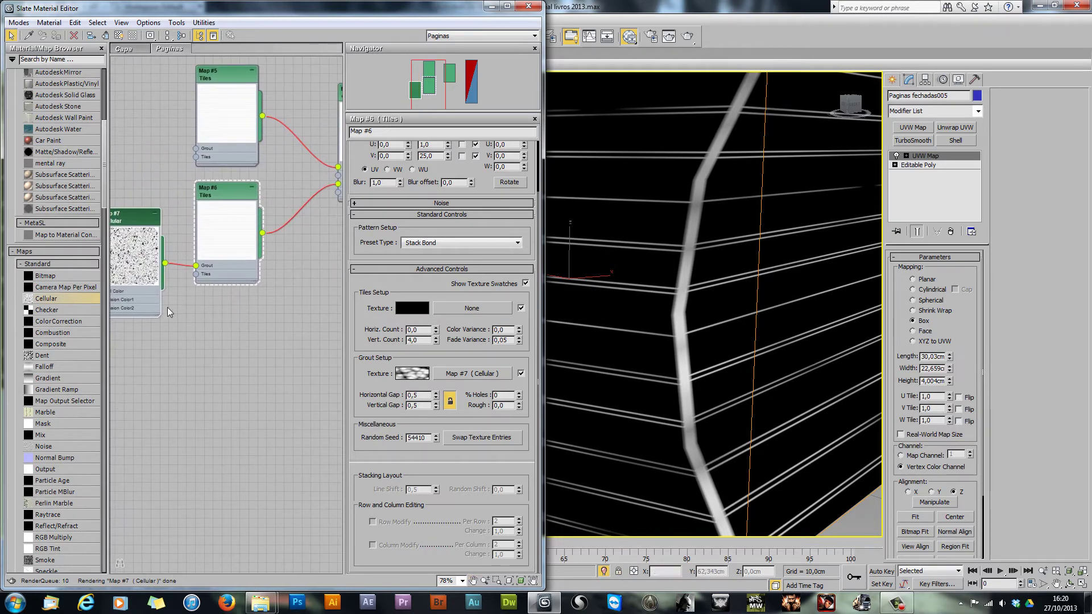
Step: Add a Dent map below the second Tiles map and connect it to the Composite map's Layer 2 mask
drag(105, 194, 104, 223)
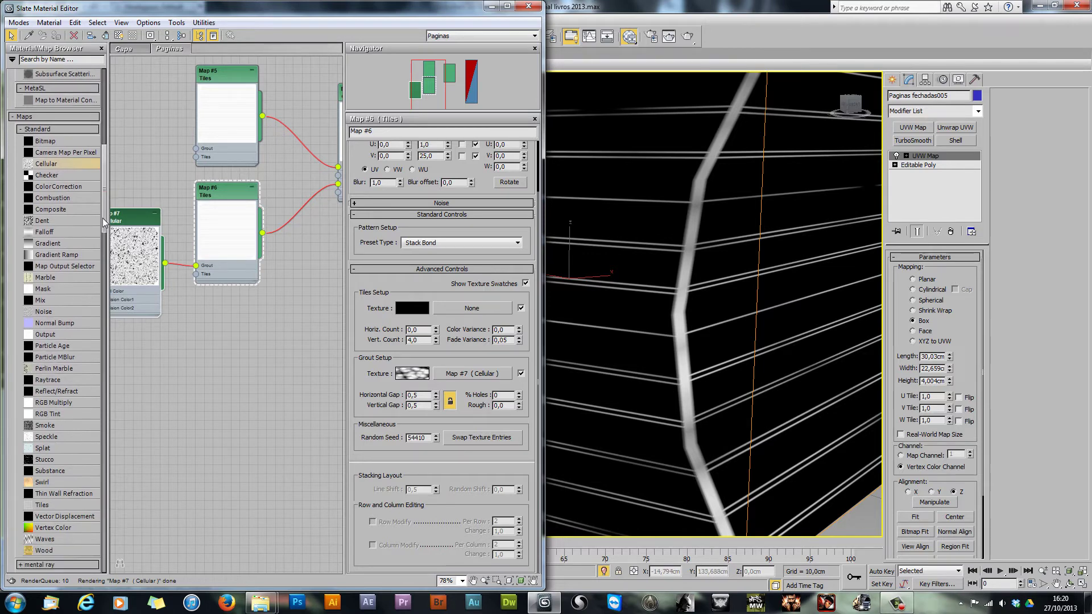
drag(38, 221, 216, 371)
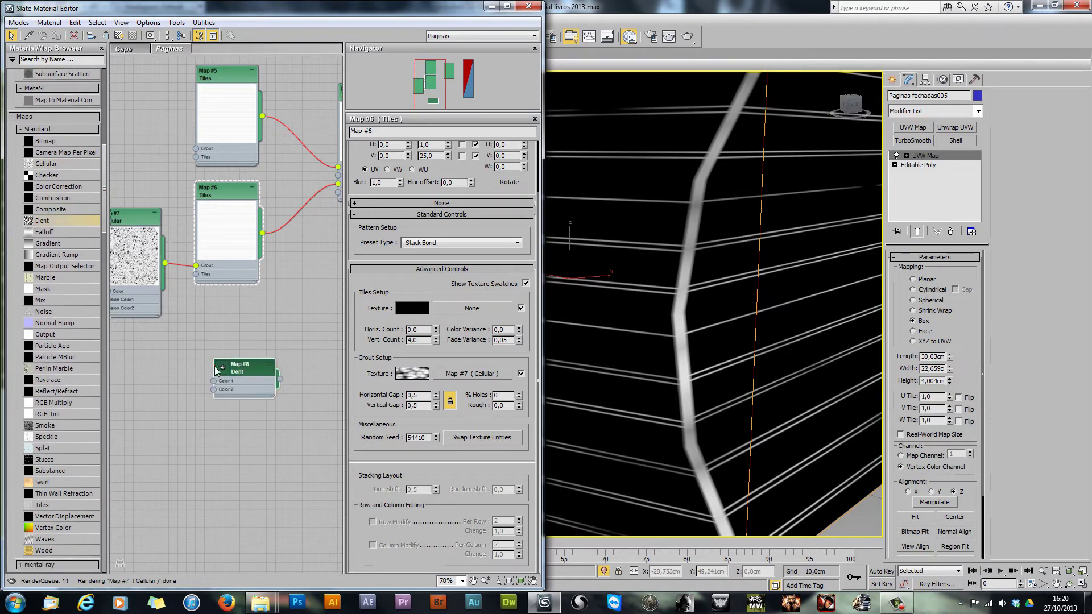
click(218, 367)
right_click(225, 401)
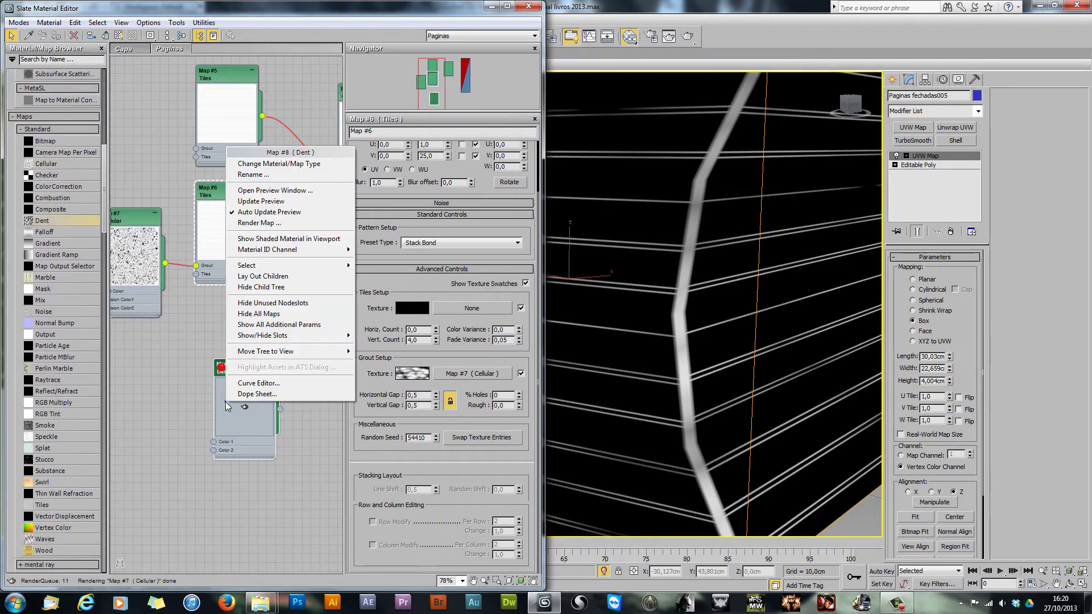
click(262, 202)
drag(254, 370, 218, 343)
middle_drag(243, 288, 178, 313)
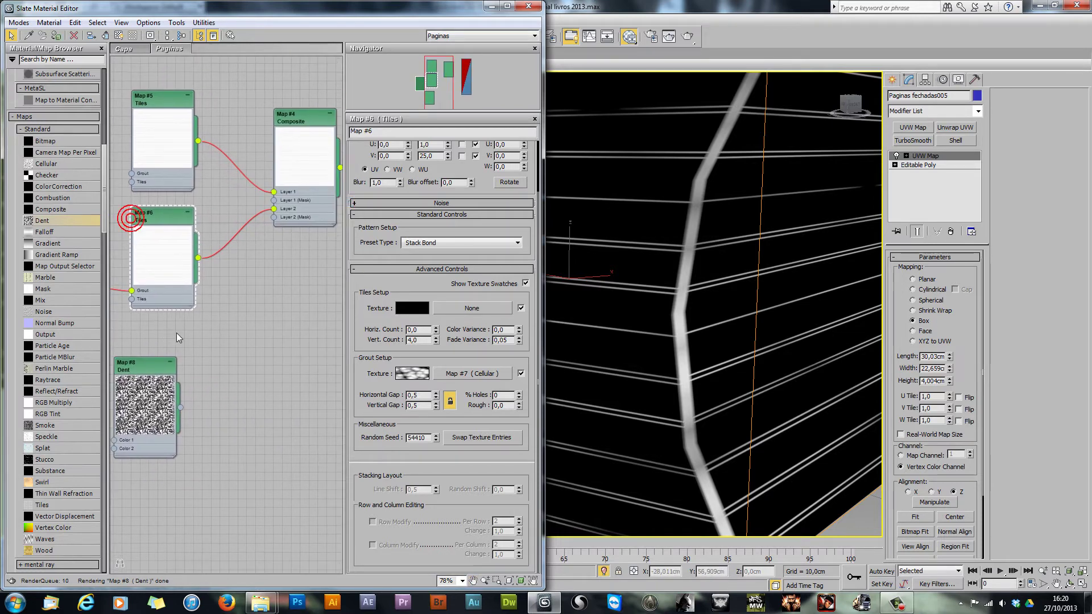
drag(145, 366, 163, 340)
drag(197, 381, 273, 217)
Step: Update the second Tiles and Composite previews to reflect the Dent mask
click(154, 78)
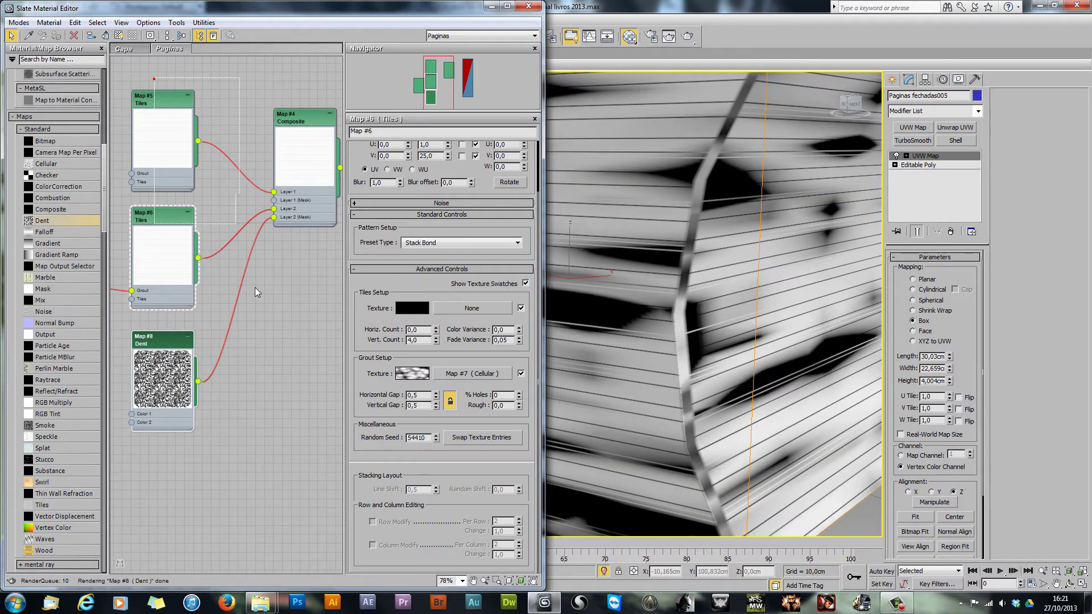
right_click(306, 146)
click(338, 174)
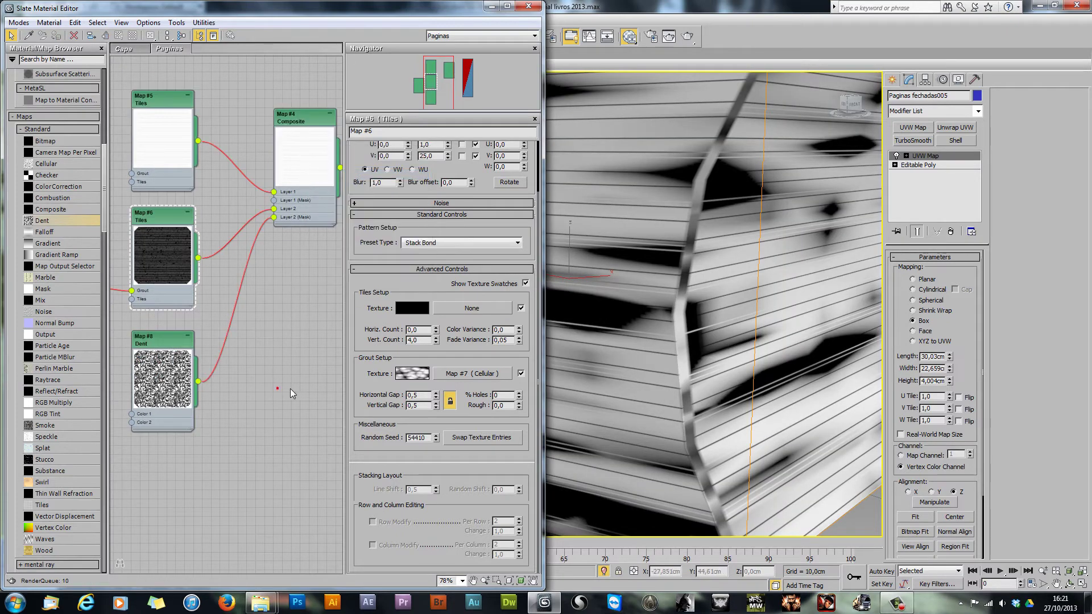
Step: Set the Dent map's Y tiling to 10
double_click(168, 343)
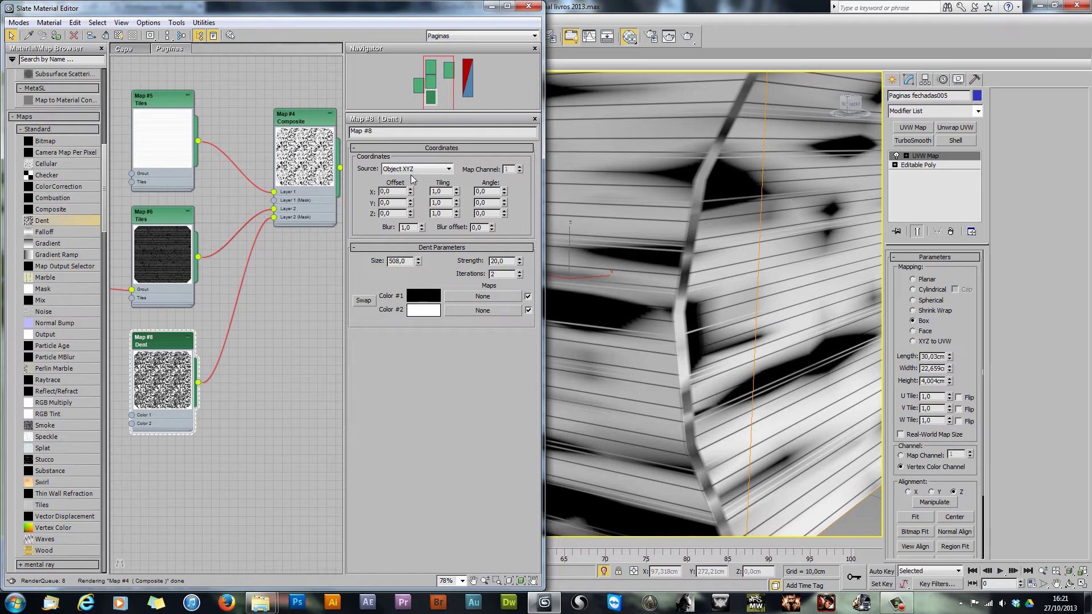
double_click(443, 203)
text(10)
key(Return)
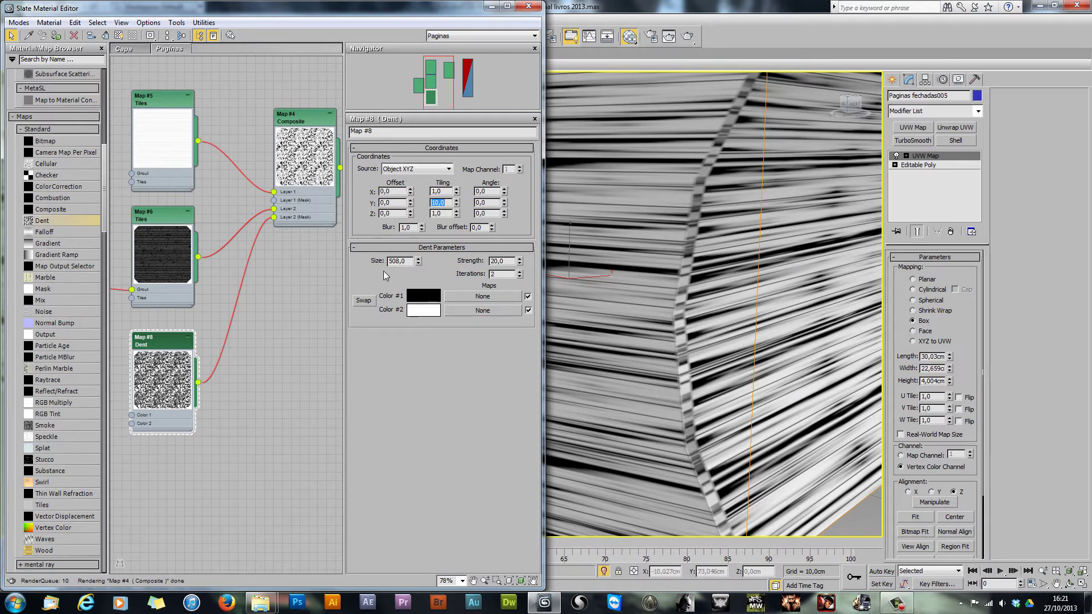
Step: Render the page corner with the Dent mask applied, and close the render
double_click(398, 261)
key(Tab)
key(Tab)
click(687, 36)
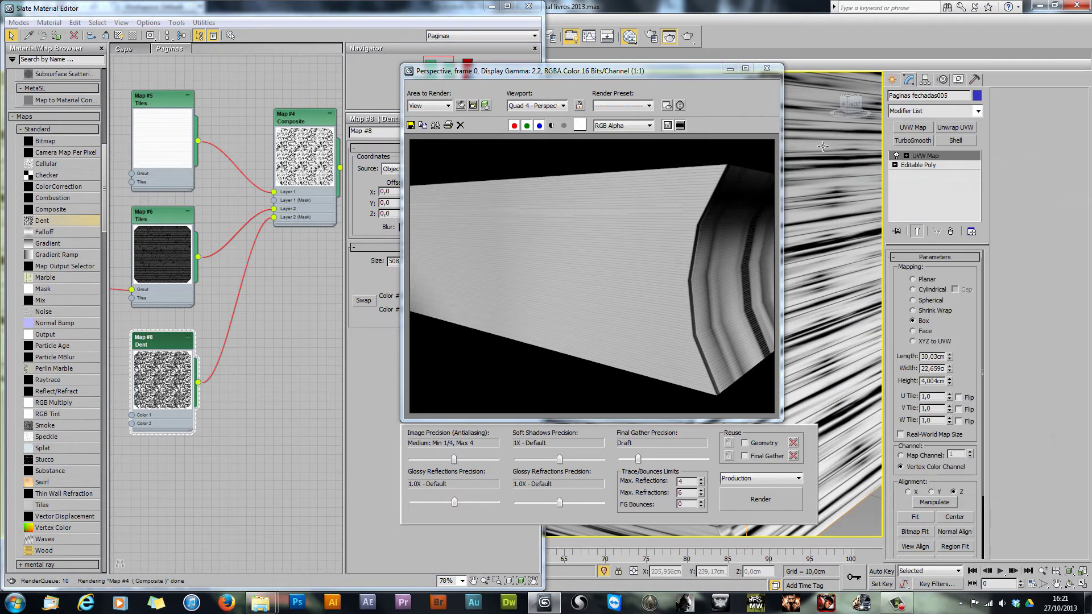
click(765, 70)
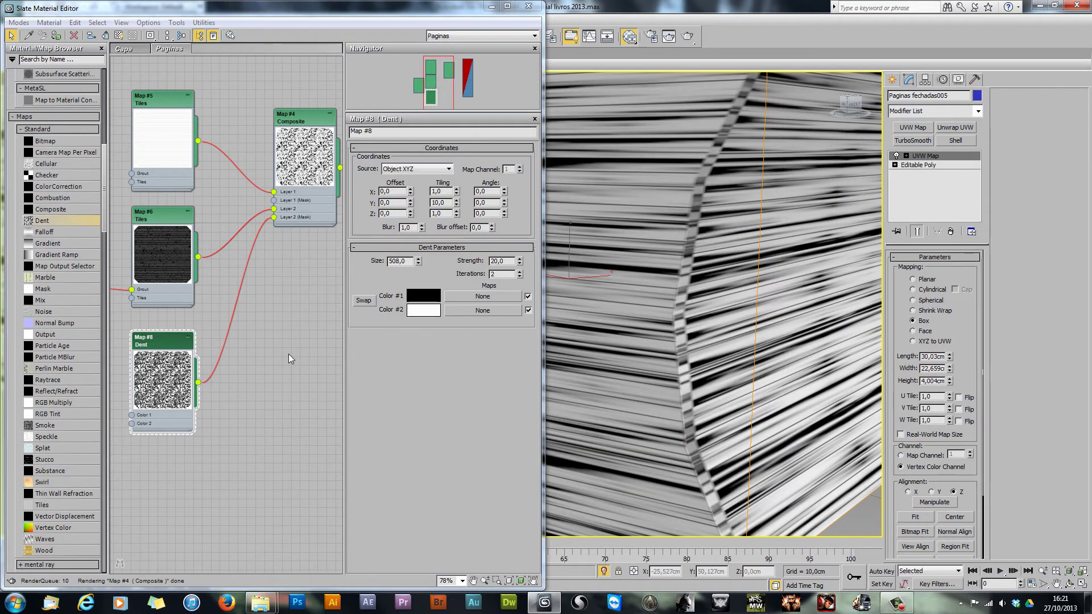
Step: Try World XYZ as the Dent map's coordinate source and return it to Object XYZ
click(424, 169)
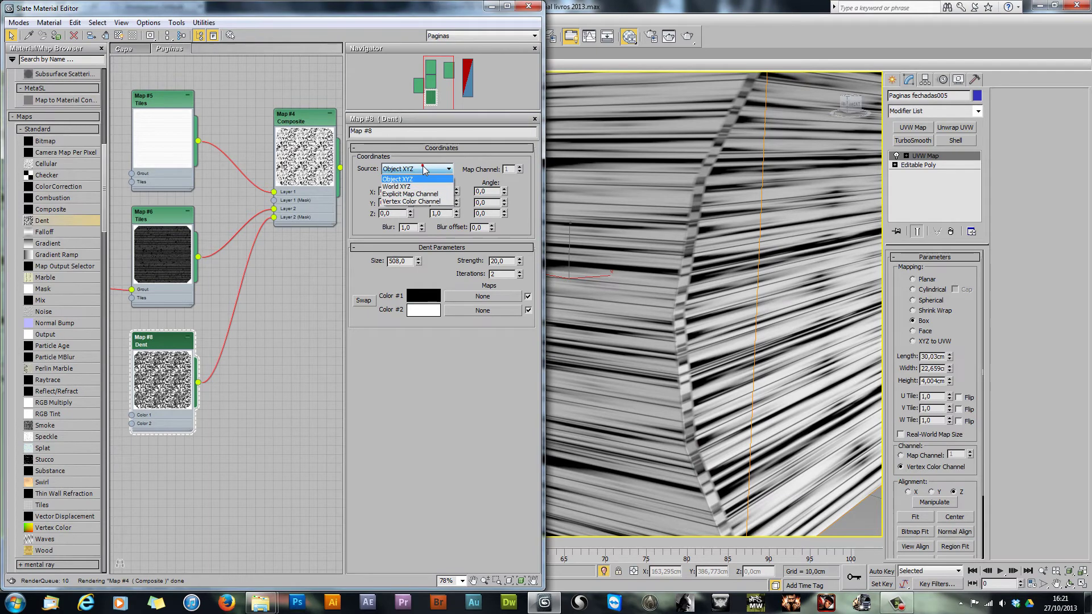
click(411, 189)
click(429, 169)
click(411, 178)
Step: Examine the dent-masked texture across the whole page block and its corner
middle_drag(279, 357, 274, 362)
scroll(272, 370, down, 5)
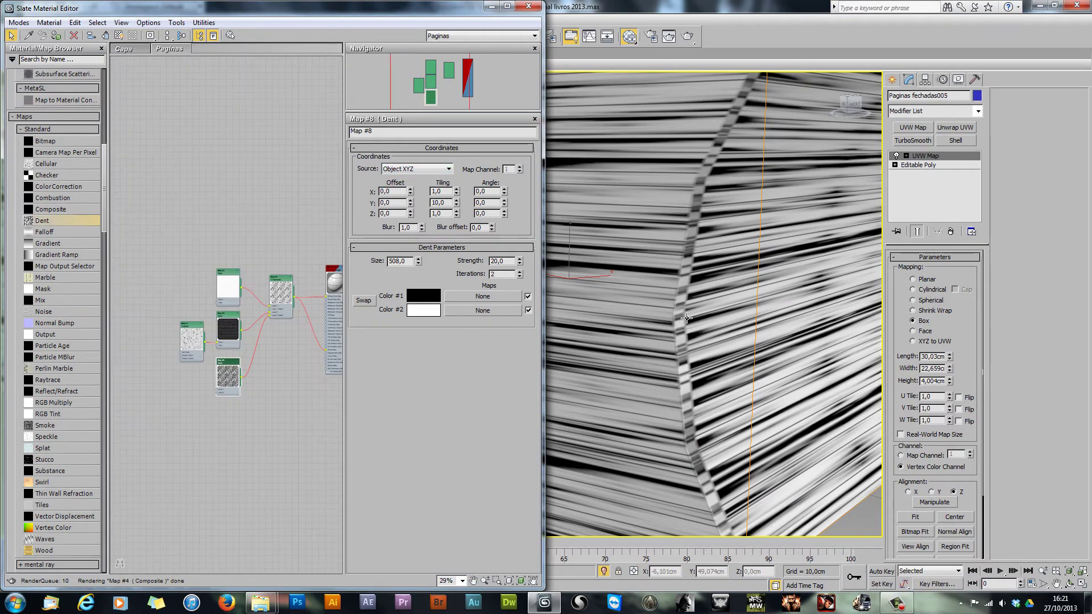
scroll(717, 333, down, 8)
alt+middle_drag(717, 332, 688, 388)
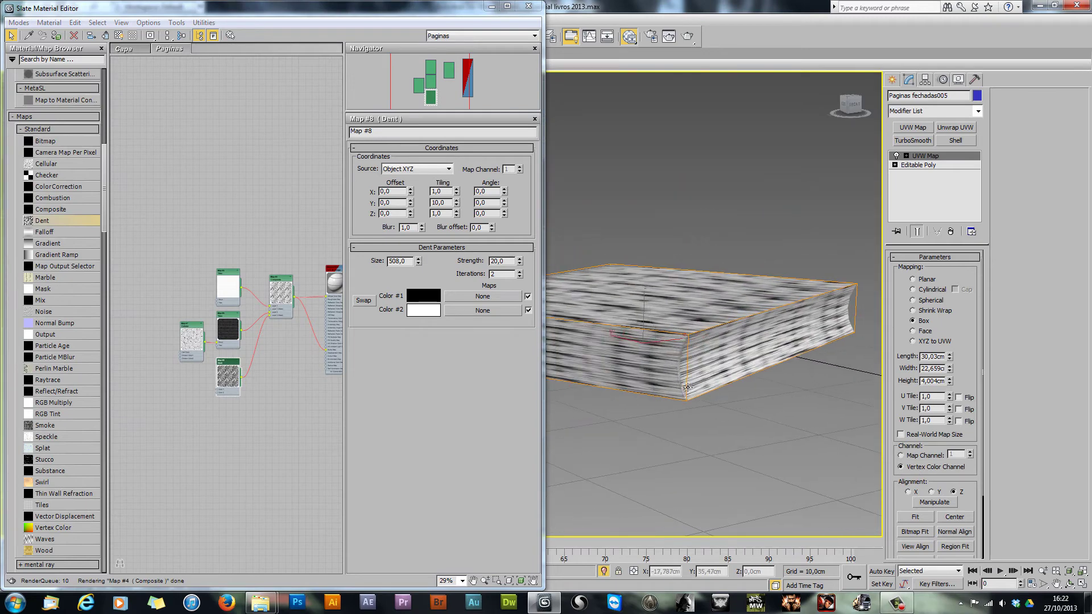
alt+middle_drag(659, 348, 623, 371)
scroll(237, 325, up, 3)
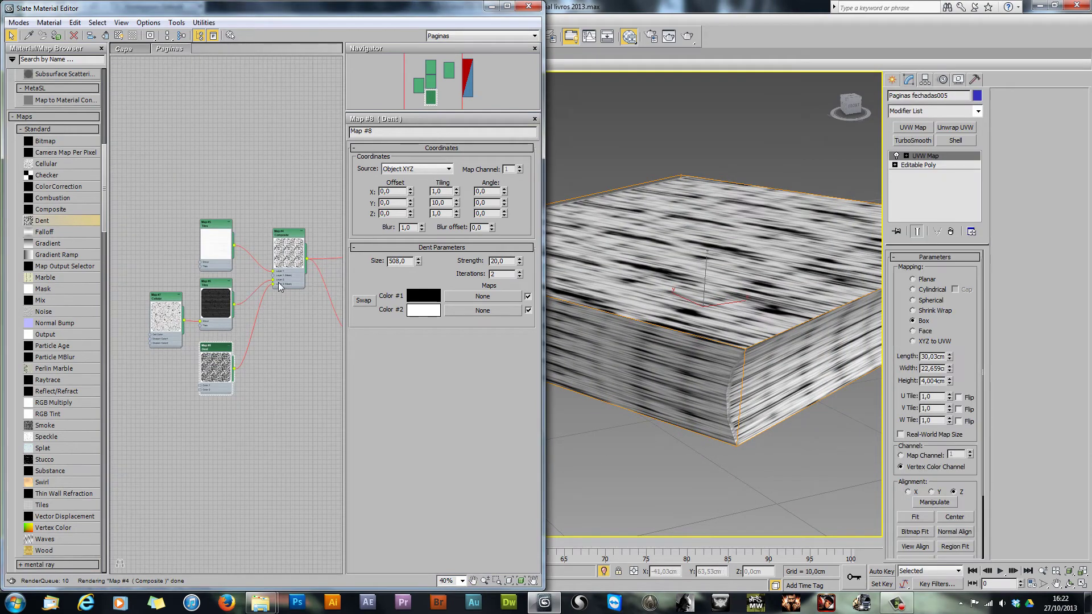
Step: Disconnect the second Tiles map and the Dent map from the Composite map's Layer 2 and its mask
scroll(265, 295, up, 3)
drag(277, 266, 263, 292)
middle_drag(230, 348, 268, 375)
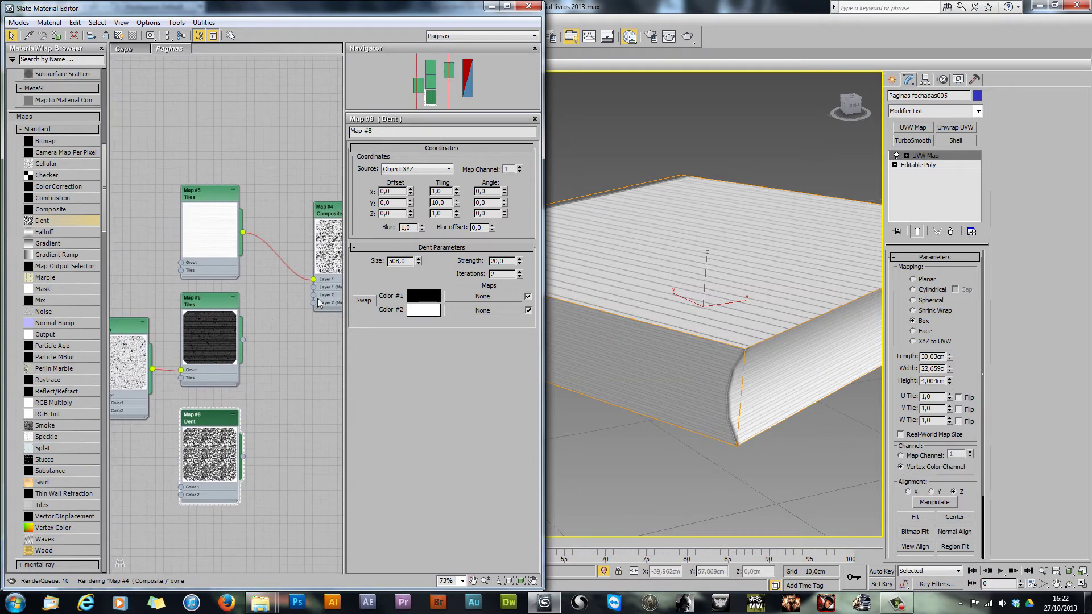
scroll(274, 381, down, 2)
scroll(275, 383, down, 1)
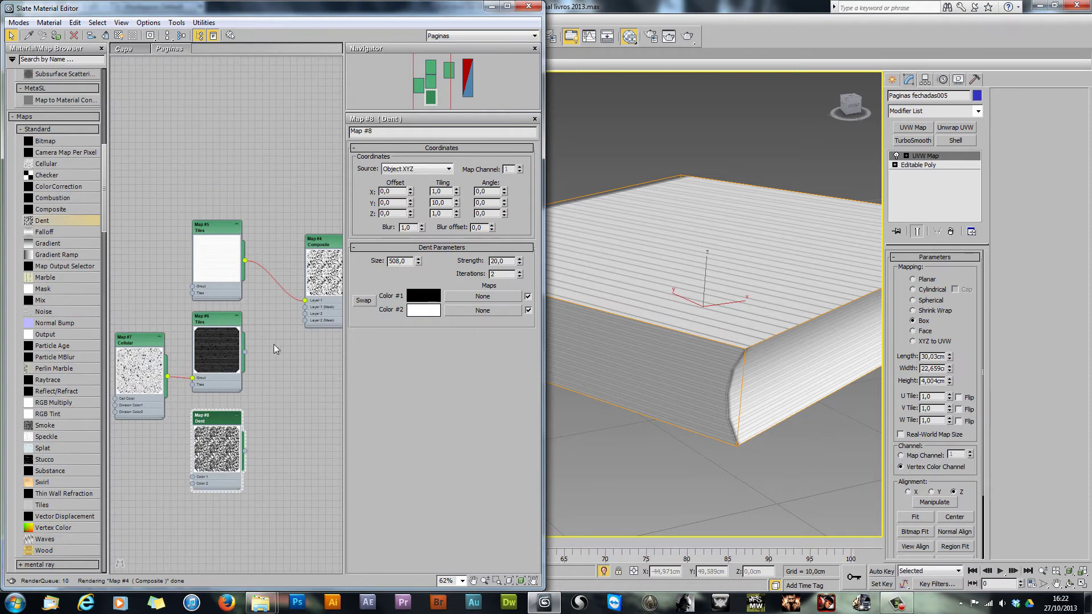
middle_drag(328, 358, 239, 370)
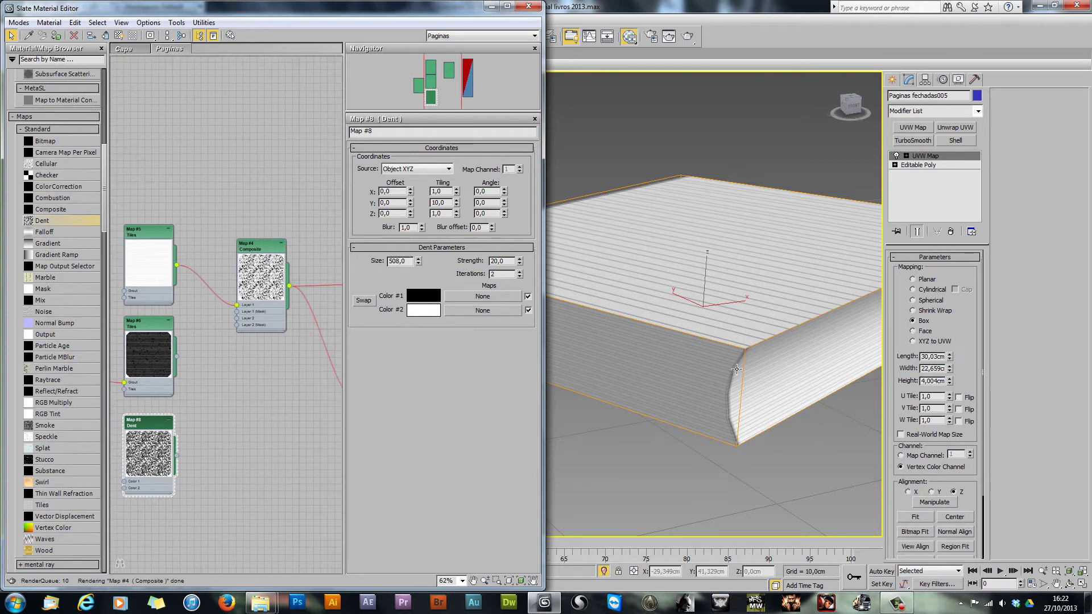
Step: Render the isolated page block's corner without the second Composite layer, and close the render and the material editor
scroll(706, 324, up, 3)
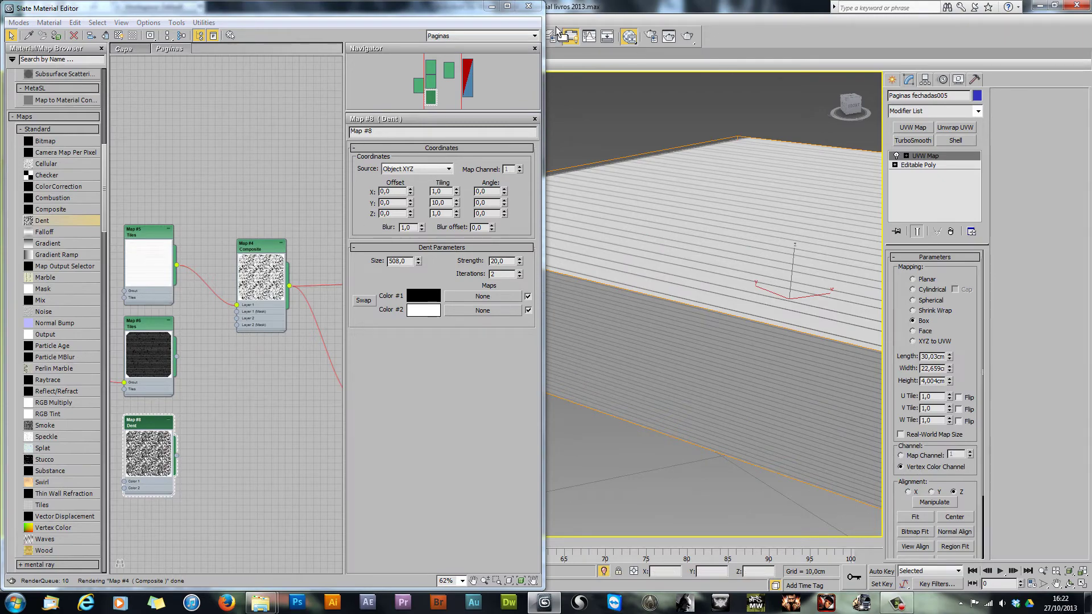
click(669, 36)
click(689, 36)
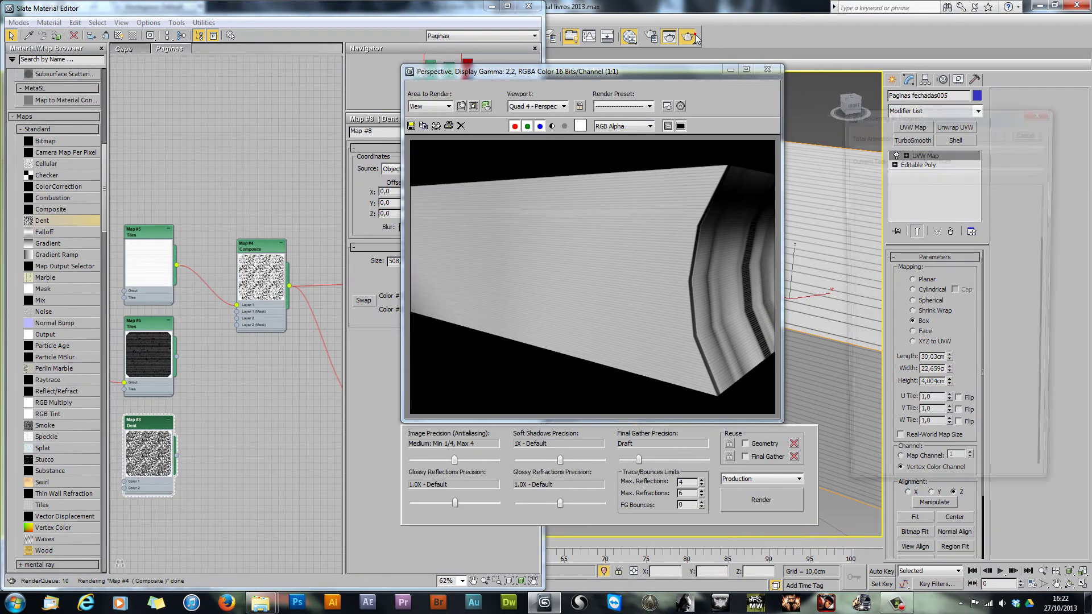
click(764, 69)
click(527, 8)
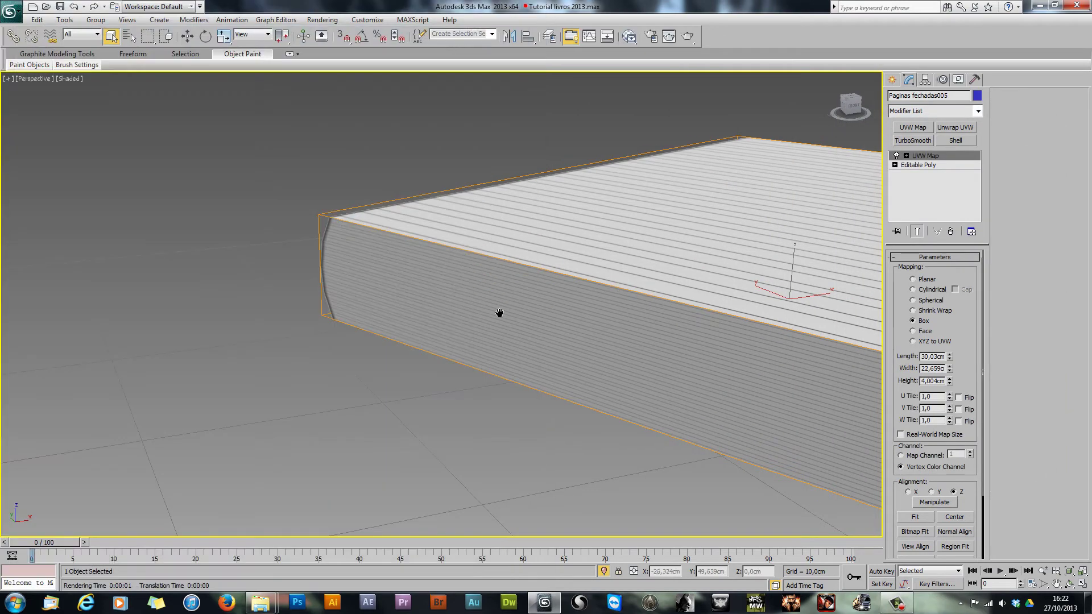
Step: Exit isolation of the page block and close the textured book's open group
alt+middle_drag(500, 313, 383, 324)
key(alt+q)
scroll(382, 324, up, 3)
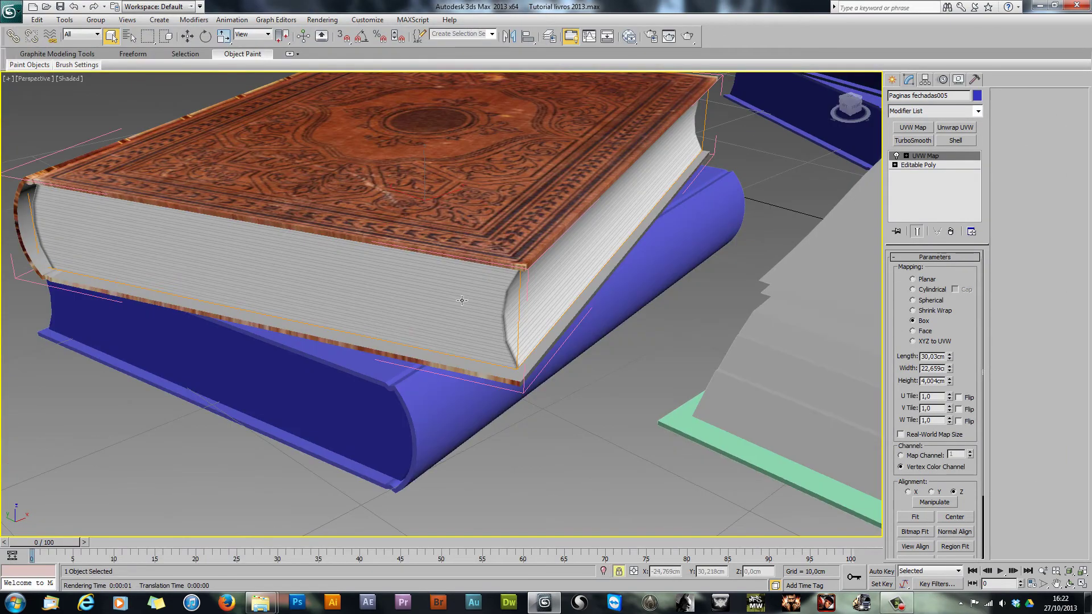
click(94, 19)
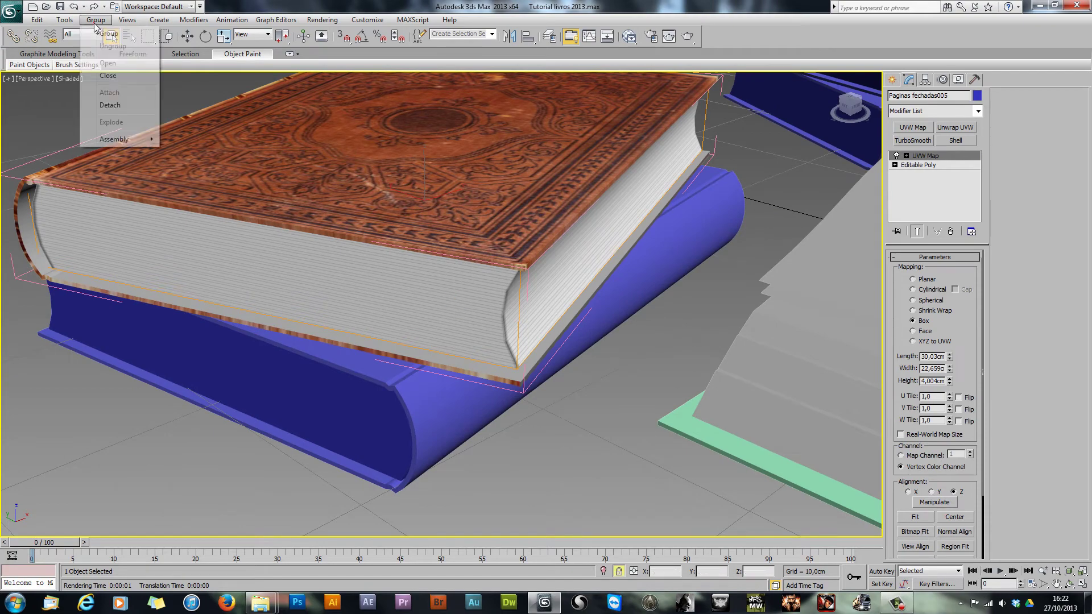
click(114, 77)
Step: Render a close view of the textured book's corner with its cover and pages
alt+middle_drag(480, 311, 455, 311)
scroll(390, 288, up, 5)
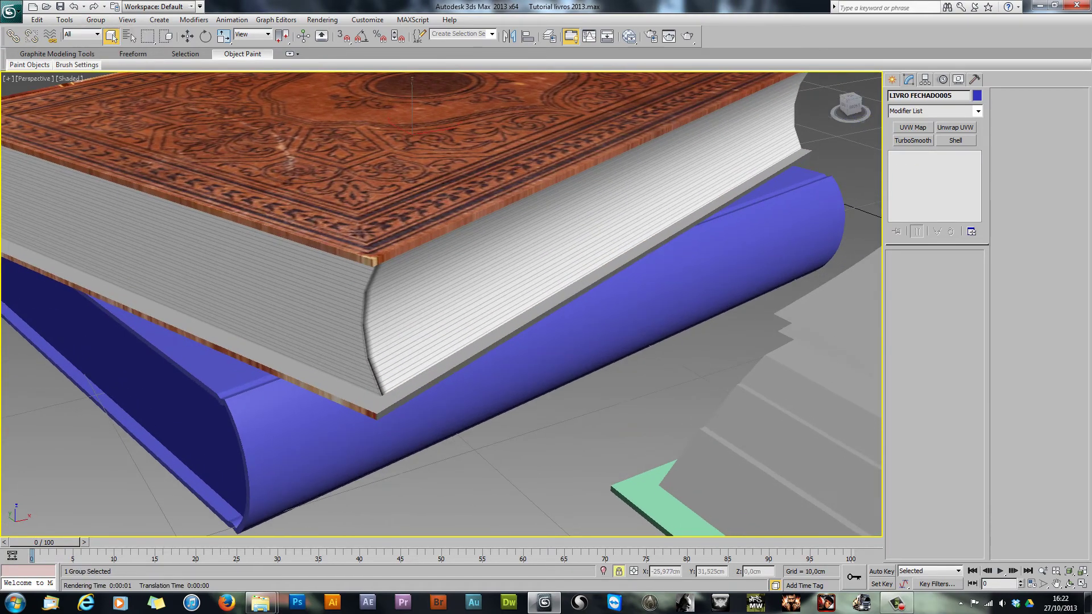
mouse_move(390, 288)
alt+middle_down()
mouse_move(409, 312)
mouse_move(388, 292)
mouse_move(407, 286)
mouse_move(403, 294)
alt+middle_up()
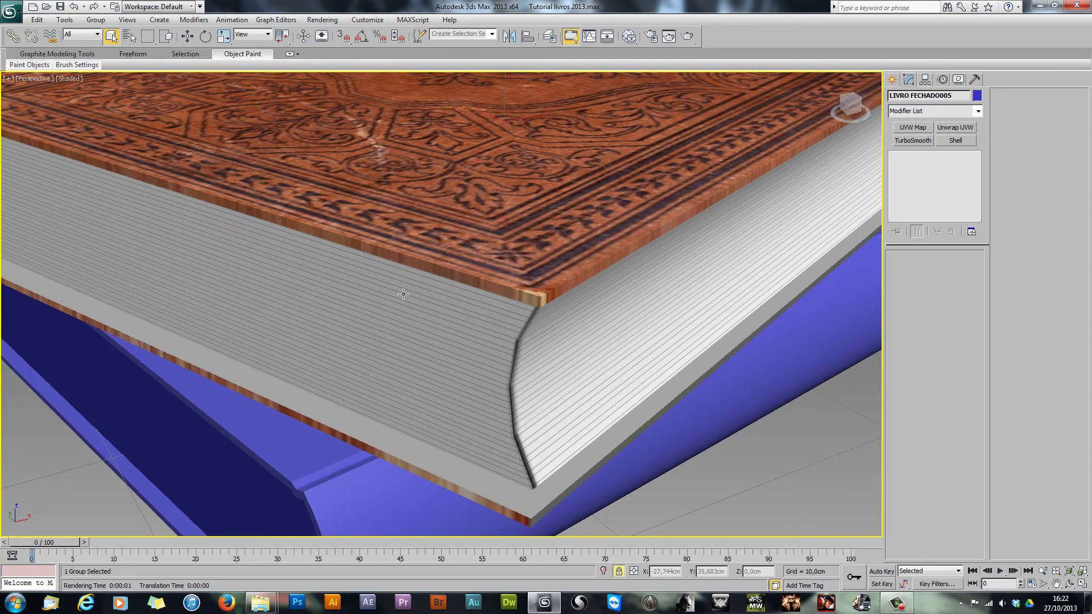
click(687, 37)
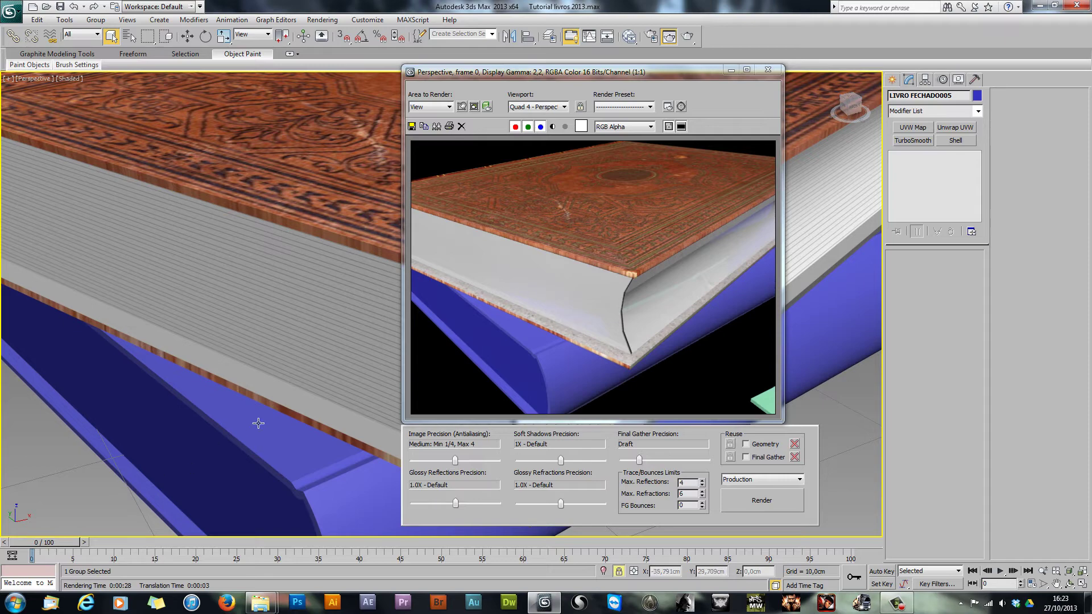
Step: Set the Arch & Design page material's reflectivity to 0 and update its preview
key(m)
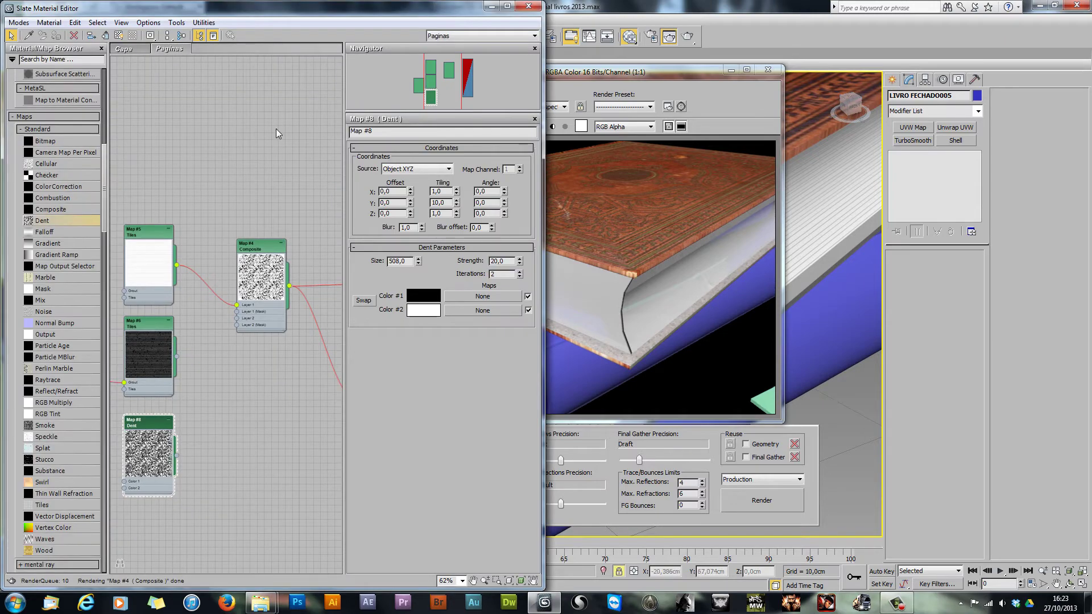
middle_drag(276, 128, 252, 156)
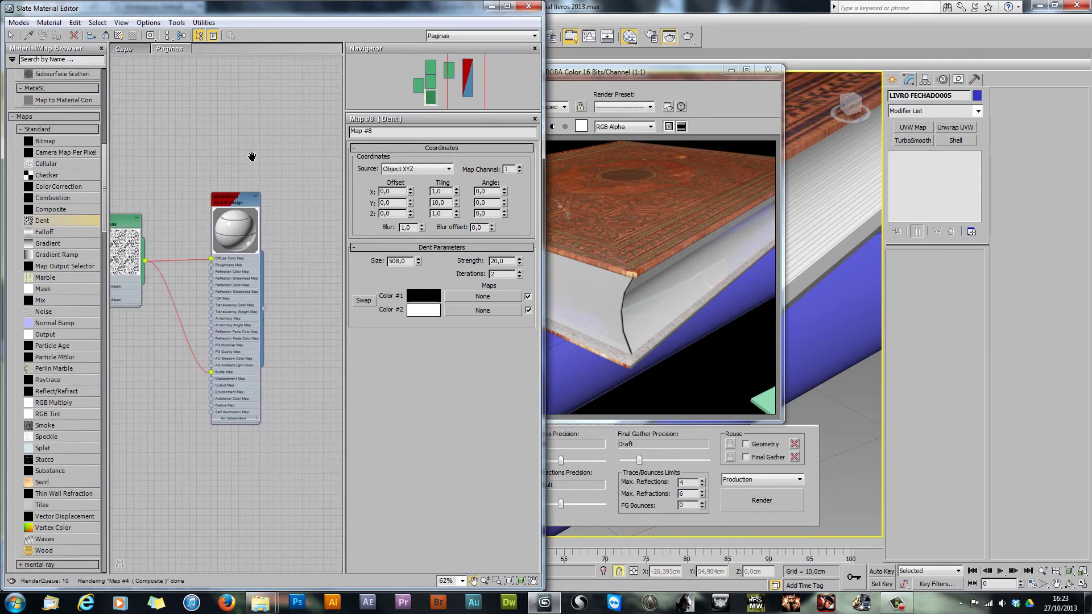
double_click(236, 200)
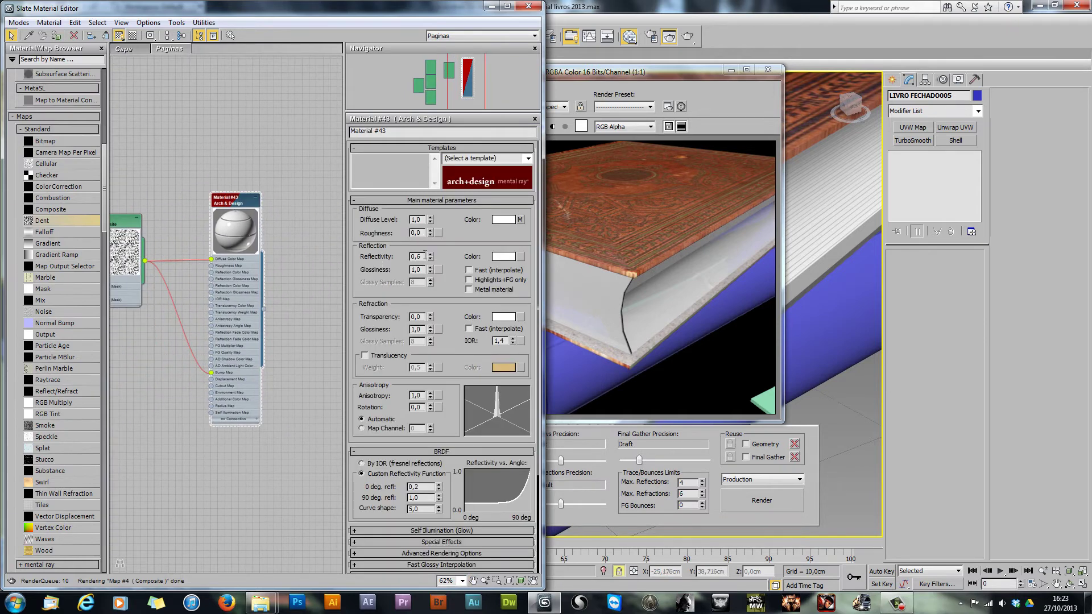
text(0)
key(Return)
scroll(452, 288, down, 1)
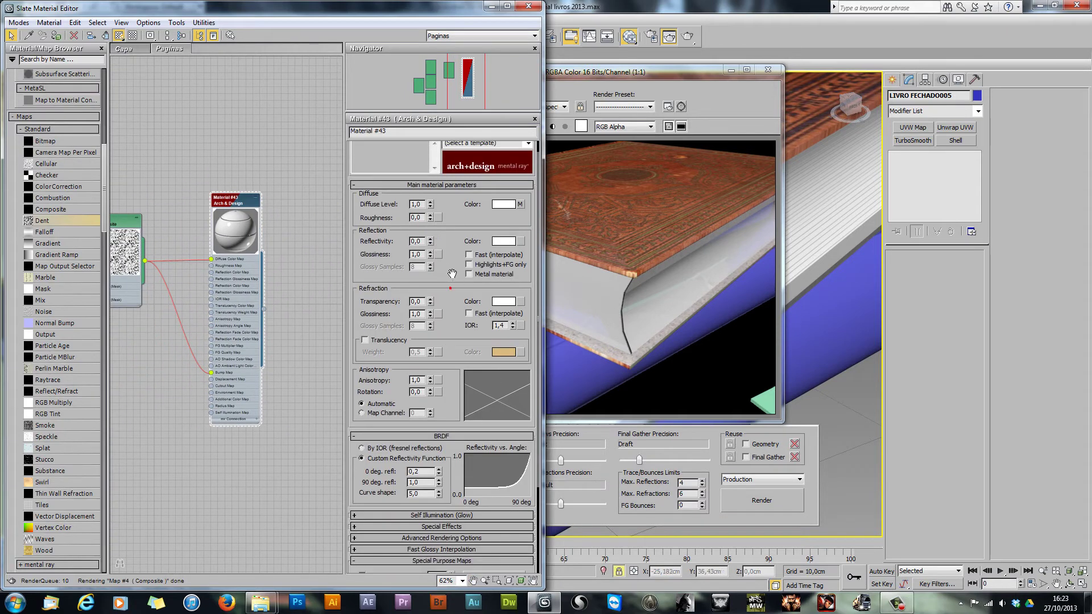
right_click(235, 205)
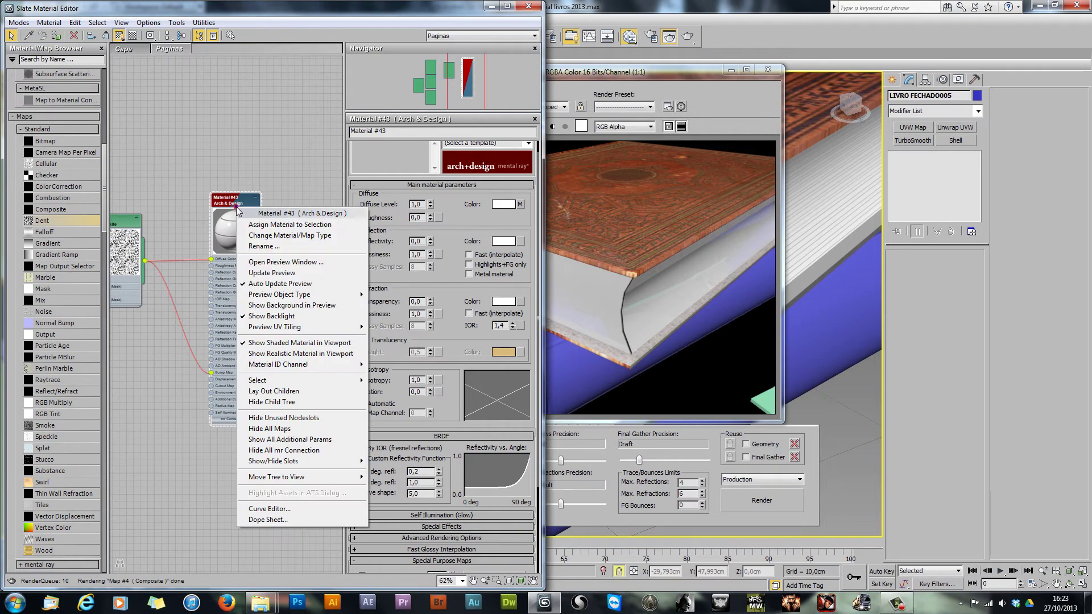
click(271, 276)
Step: Enable ambient occlusion on the page material with a 50 cm max distance and colour taken from other materials (Exact AO)
scroll(435, 287, down, 7)
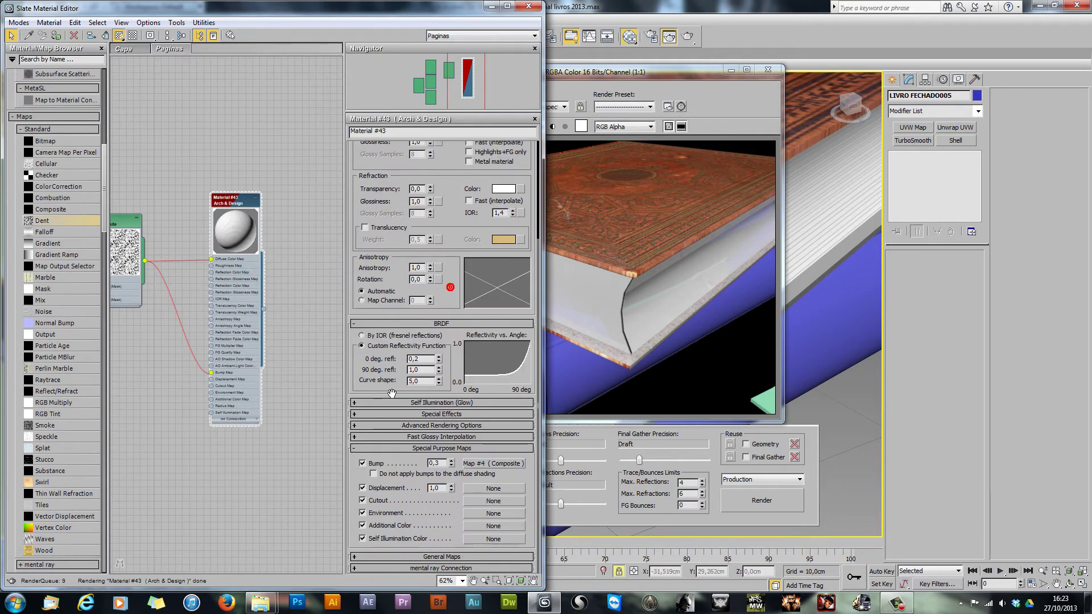
click(400, 414)
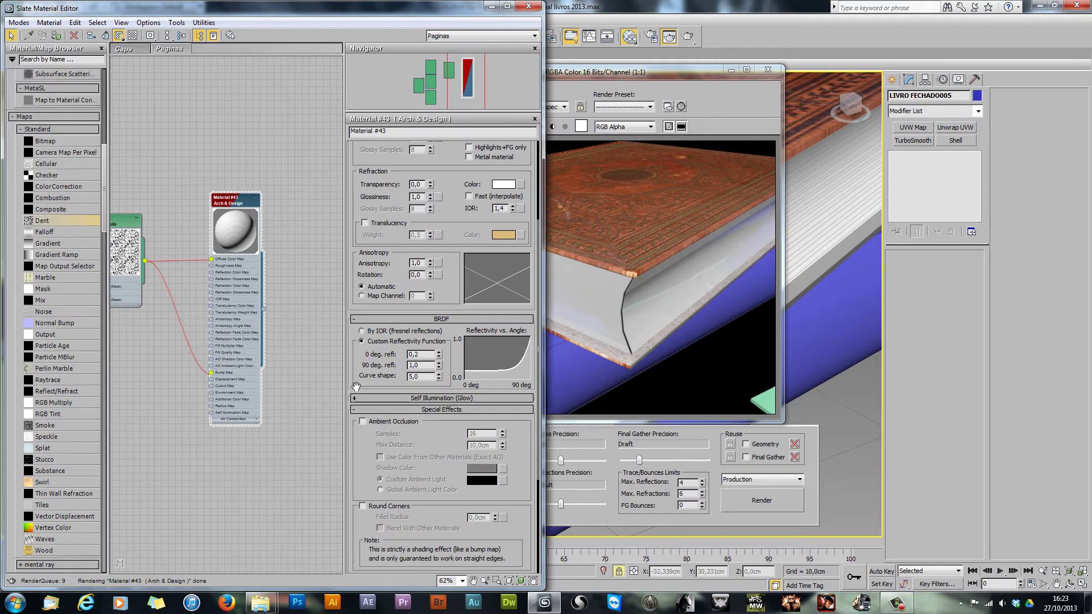
scroll(398, 413, down, 5)
click(362, 343)
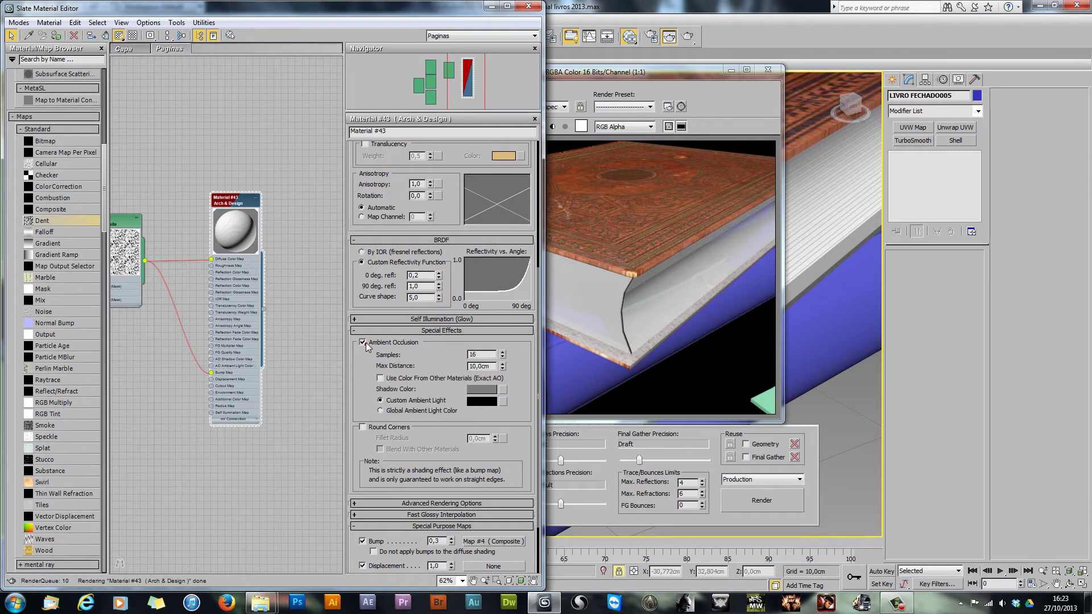
drag(464, 367, 464, 367)
text(50)
key(Return)
click(380, 378)
middle_drag(177, 353, 236, 375)
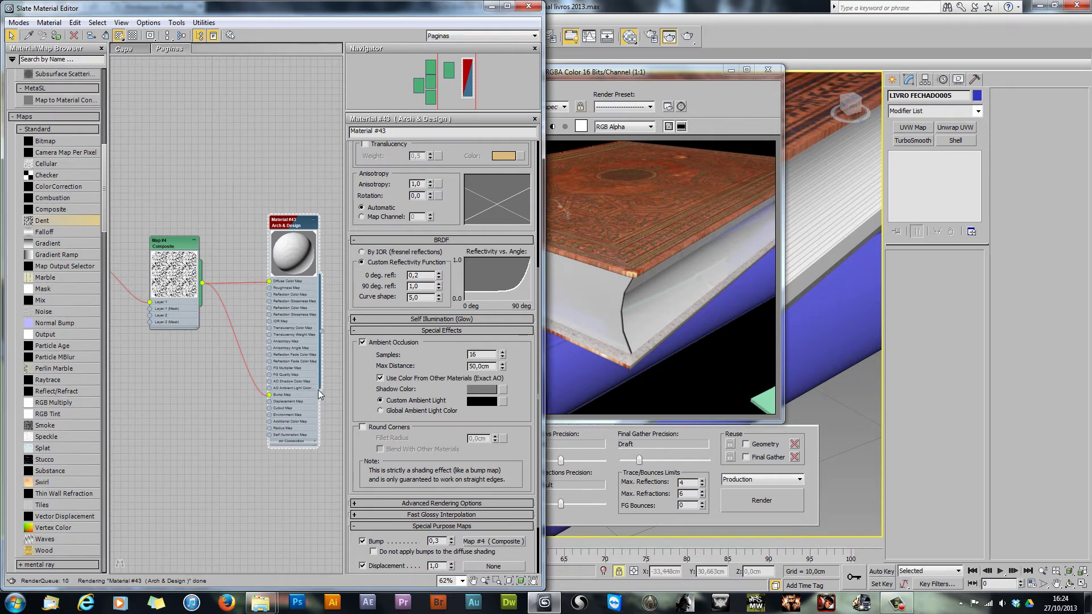
Step: Turn on Use Color From Other Materials (Exact AO) for the leather cover material and the gold material in the Capa view
click(123, 49)
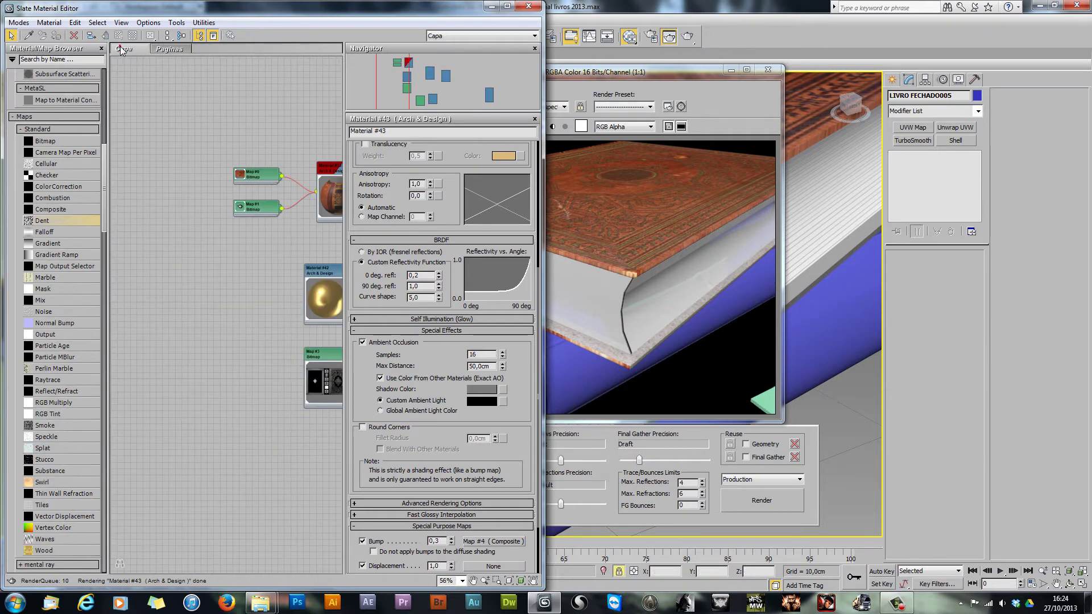
double_click(210, 144)
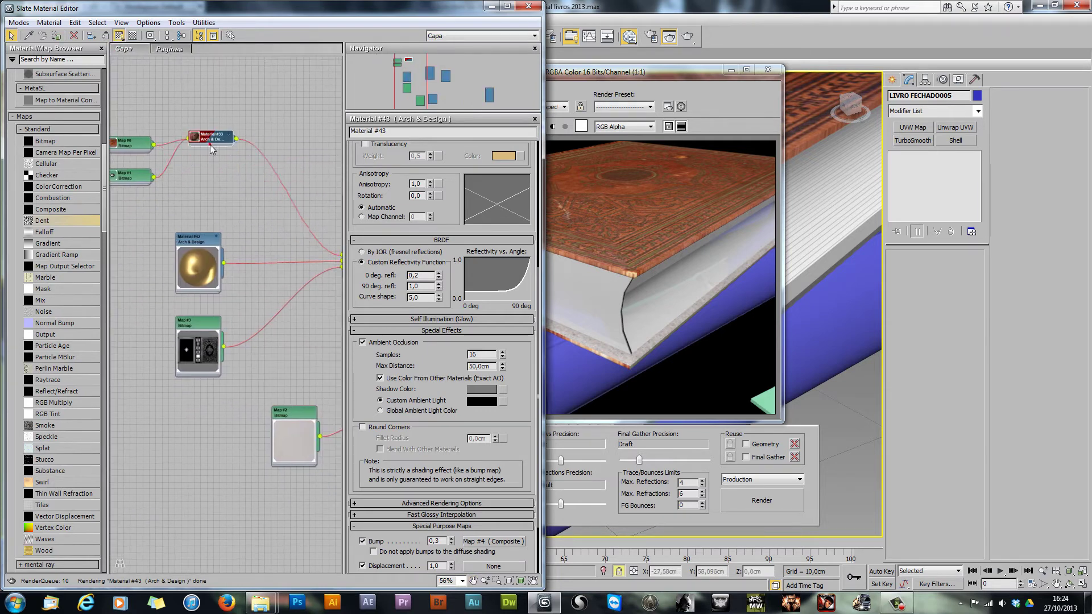
double_click(199, 135)
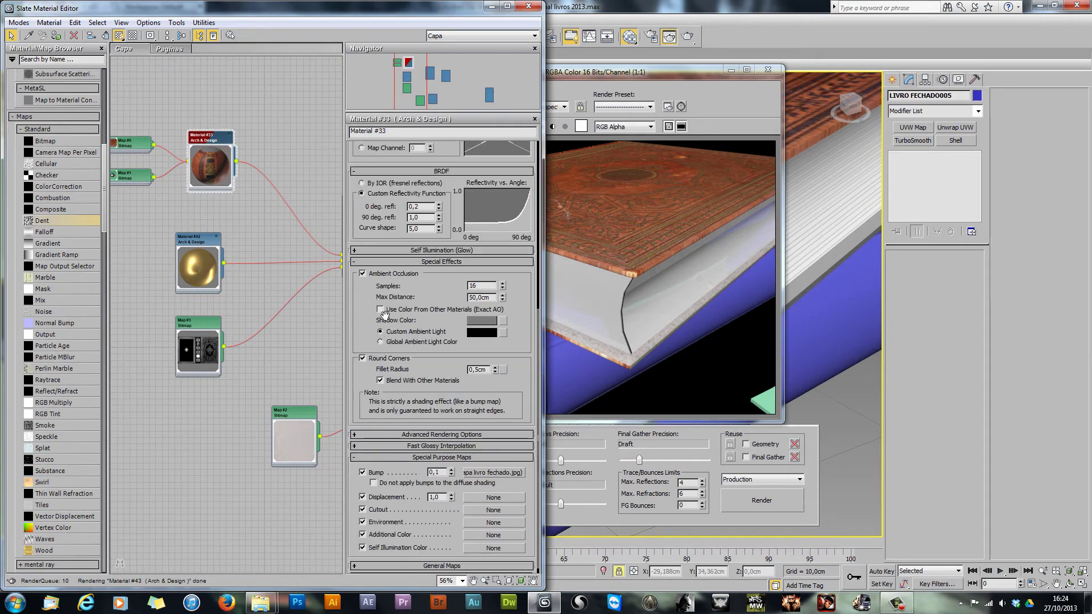
click(380, 309)
double_click(210, 241)
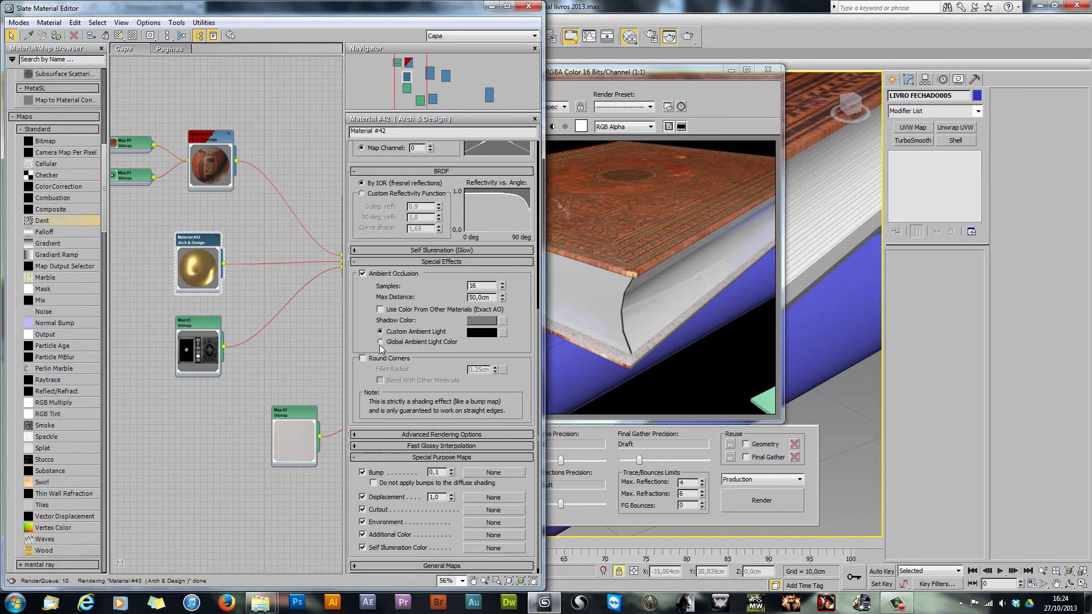
click(380, 309)
Step: Turn on Exact AO for the light grey Arch & Design cover material, return to the Paginas view, and close the editor and render
double_click(191, 329)
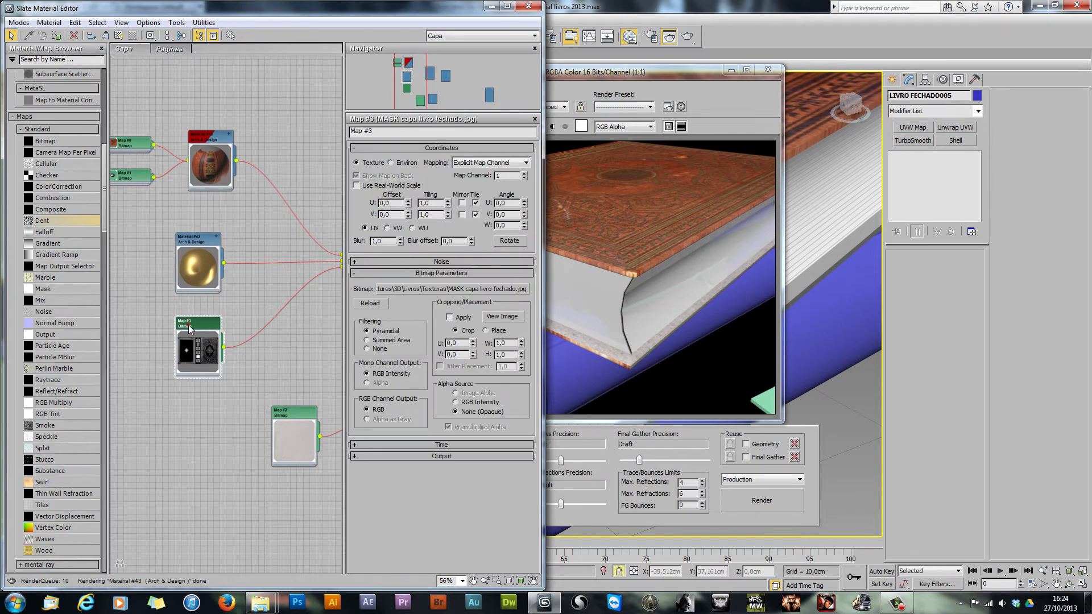
middle_drag(287, 364, 237, 324)
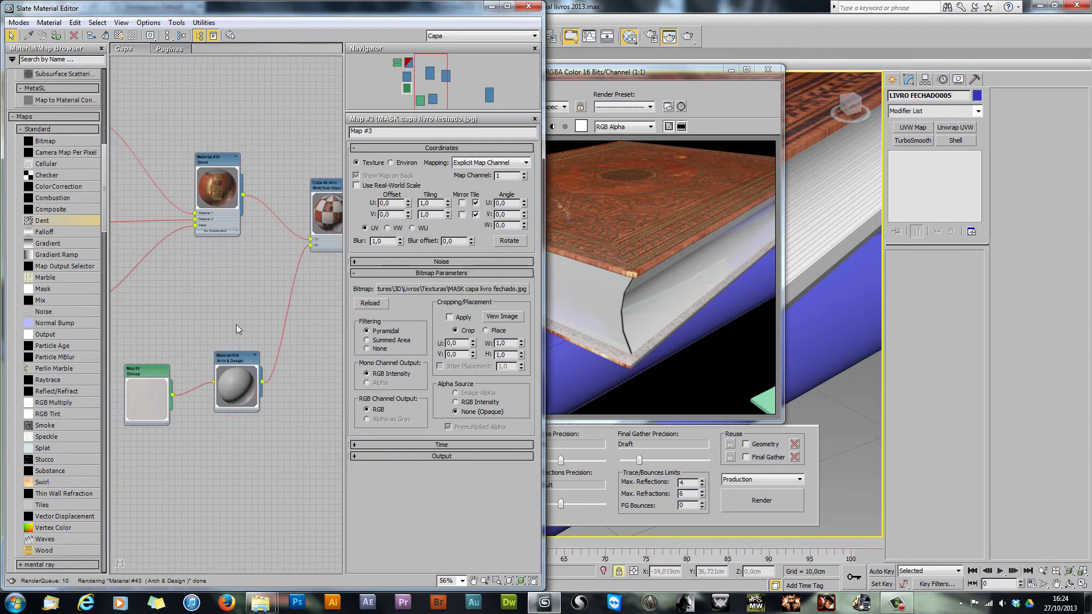
double_click(229, 357)
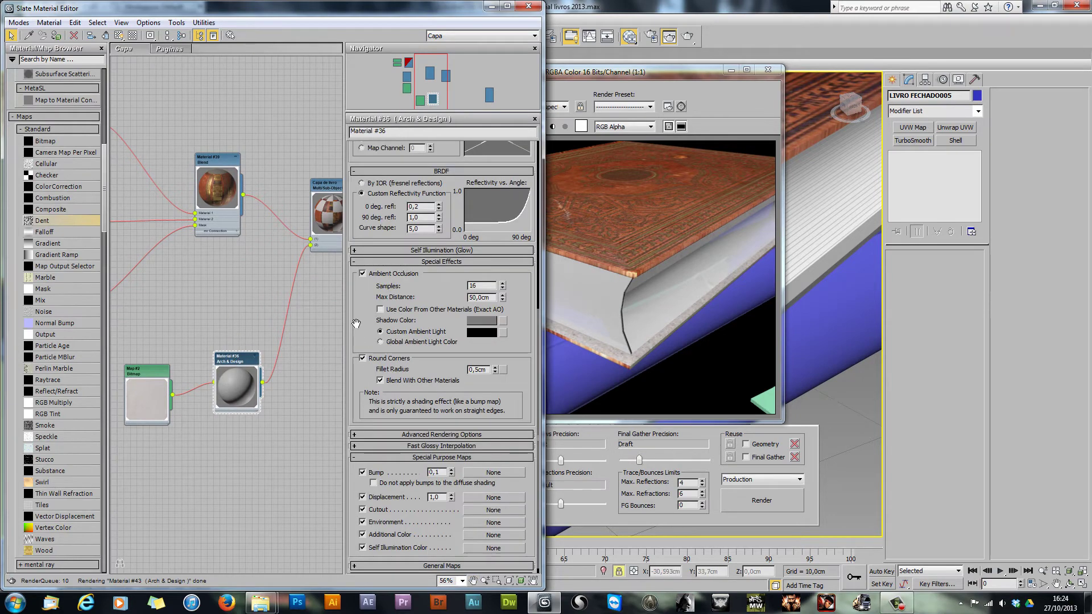
click(380, 310)
click(170, 49)
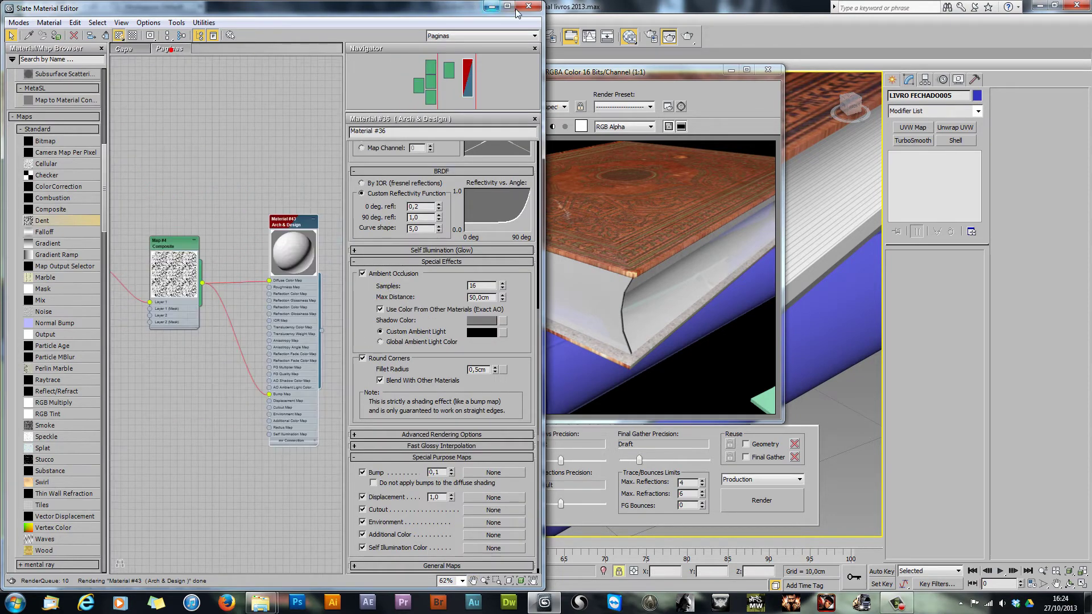
click(518, 11)
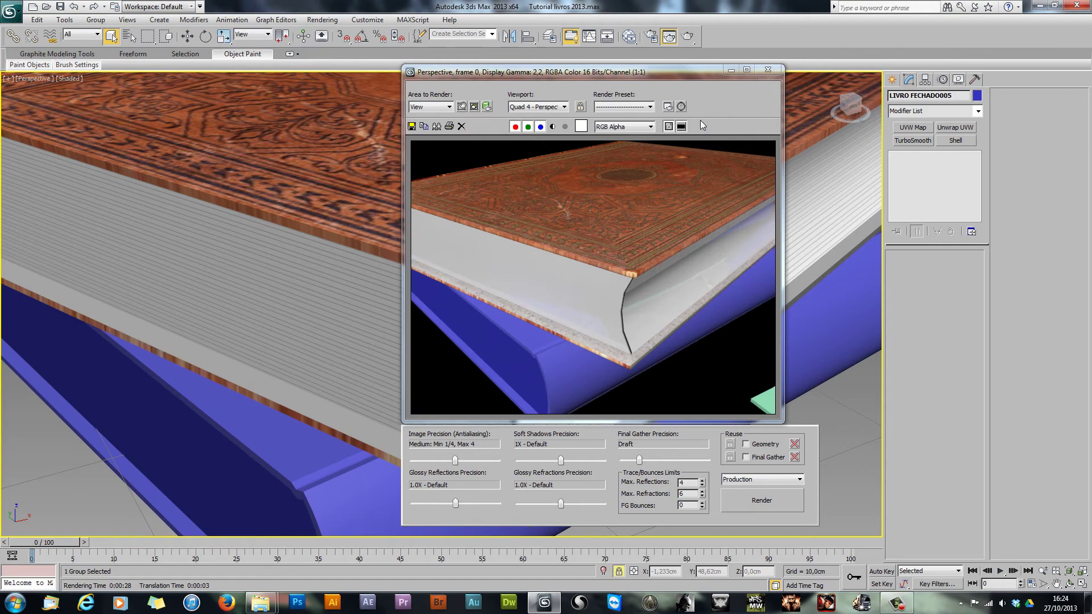
click(768, 69)
Step: Select the open book's left page group and frame it in the viewport
middle_drag(404, 343, 563, 379)
scroll(415, 328, down, 5)
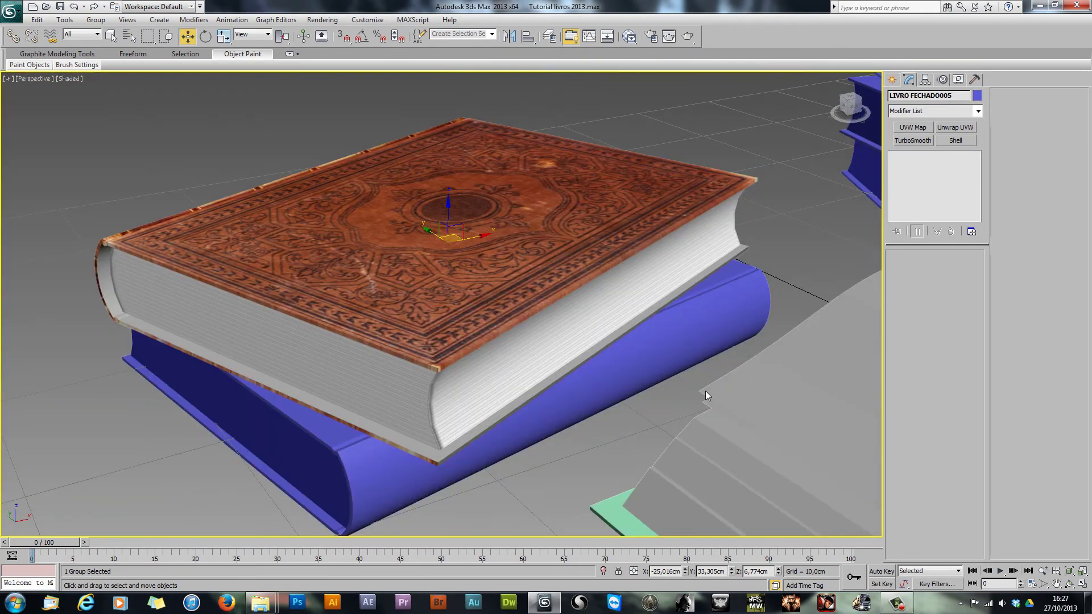
middle_drag(705, 391, 463, 354)
middle_drag(631, 439, 495, 385)
scroll(511, 388, down, 6)
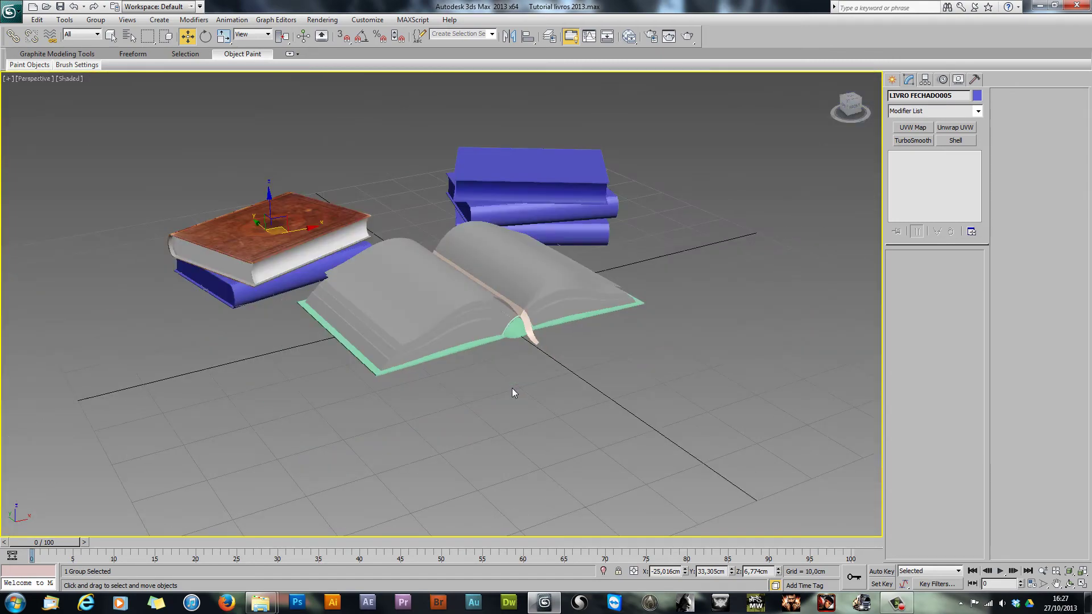
scroll(511, 388, up, 8)
click(586, 383)
scroll(558, 364, up, 2)
scroll(559, 364, down, 3)
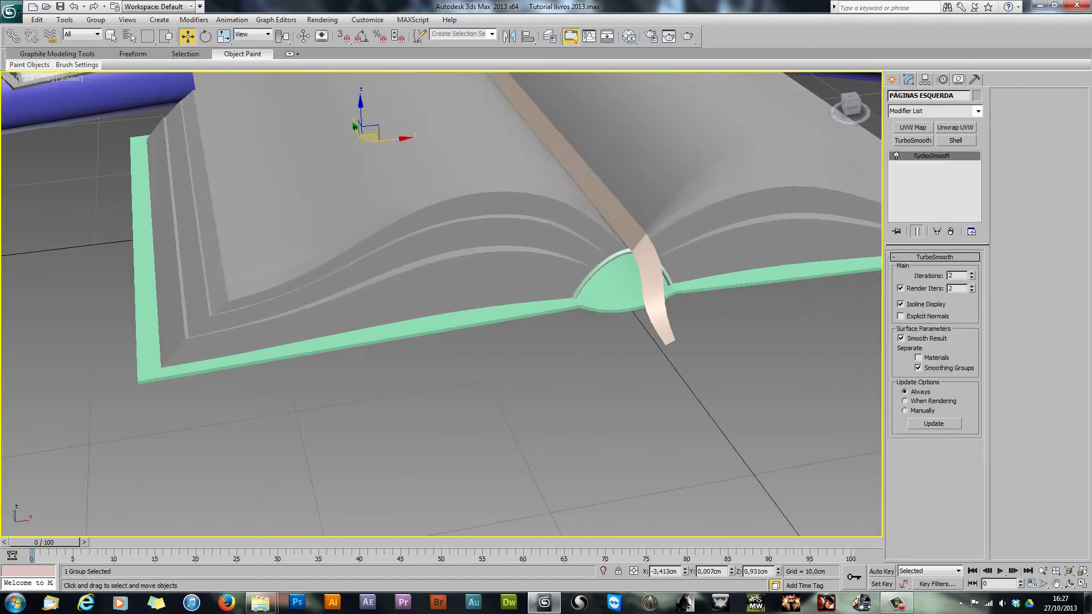
scroll(512, 334, down, 4)
middle_drag(421, 461, 462, 419)
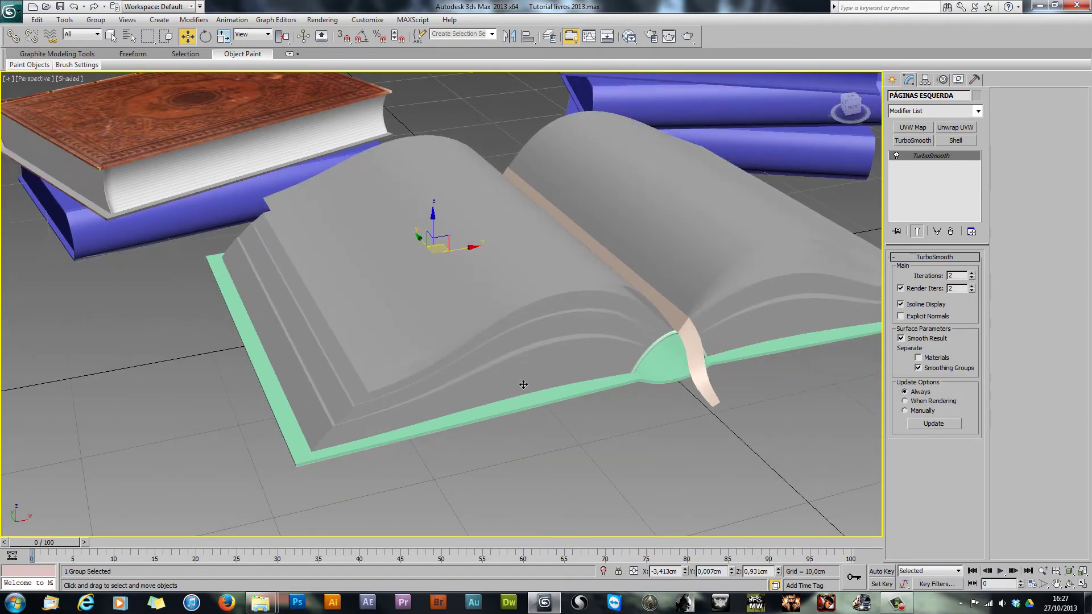
Step: Turn on edged faces in the viewport and compare the page meshes of the closed and open books
key(F3)
key(F3)
key(F4)
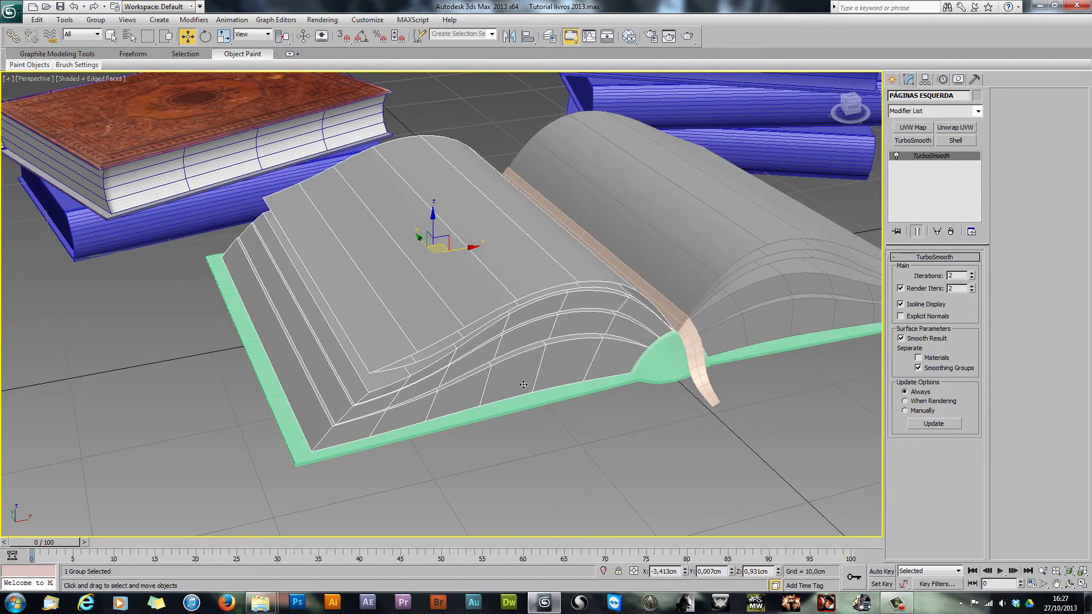
middle_drag(232, 211, 354, 295)
scroll(353, 292, up, 2)
scroll(446, 349, up, 4)
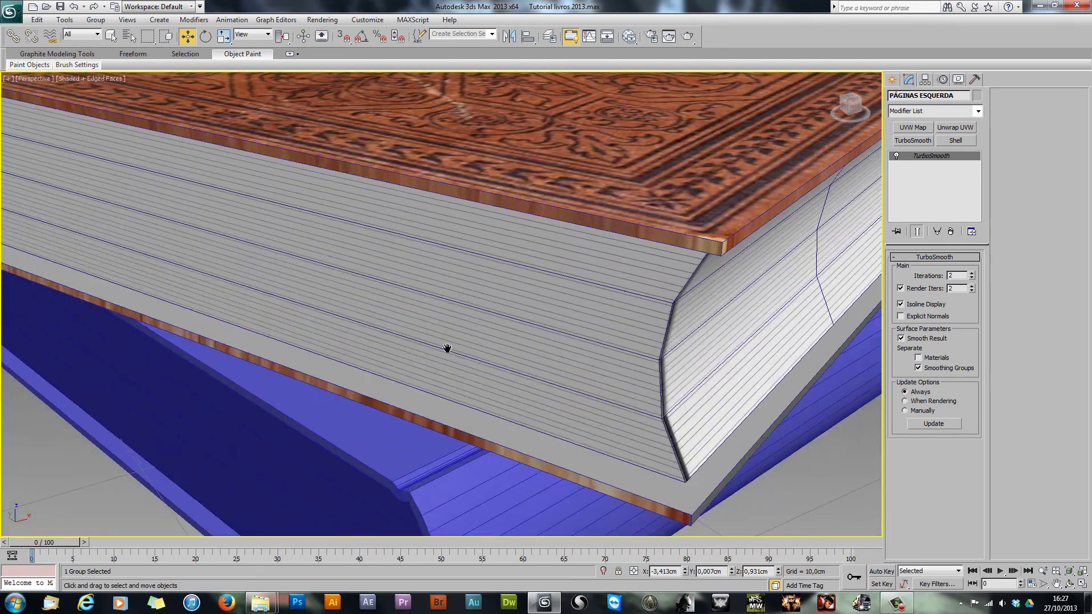
scroll(446, 349, down, 8)
alt+middle_drag(446, 349, 490, 380)
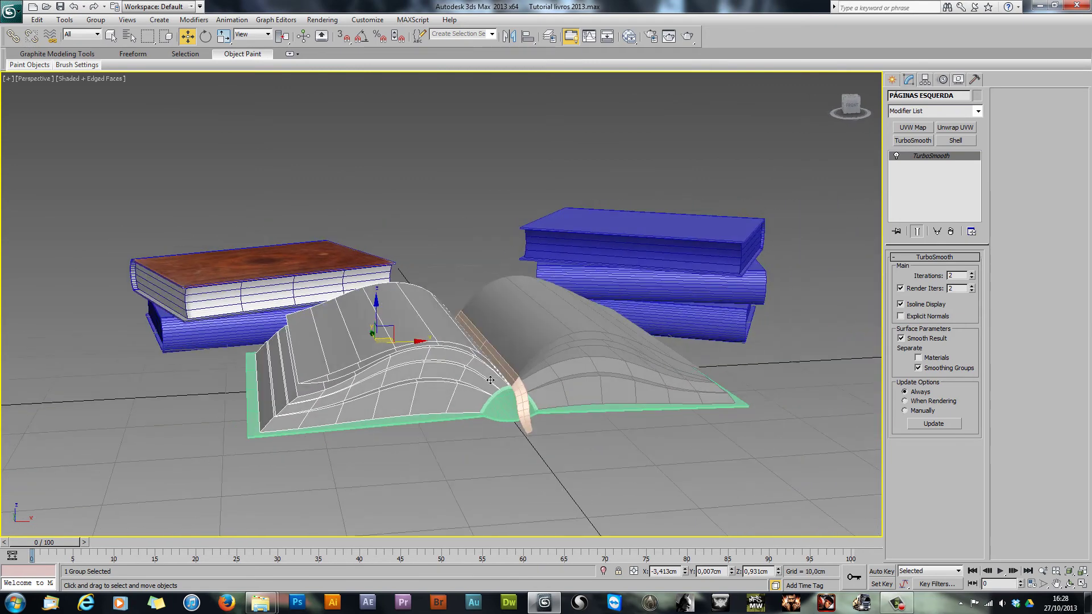
Step: Add the right page group to the selection, isolate both of the open book's page groups, and clear the selection
ctrl+click(555, 381)
key(alt+q)
scroll(398, 387, up, 6)
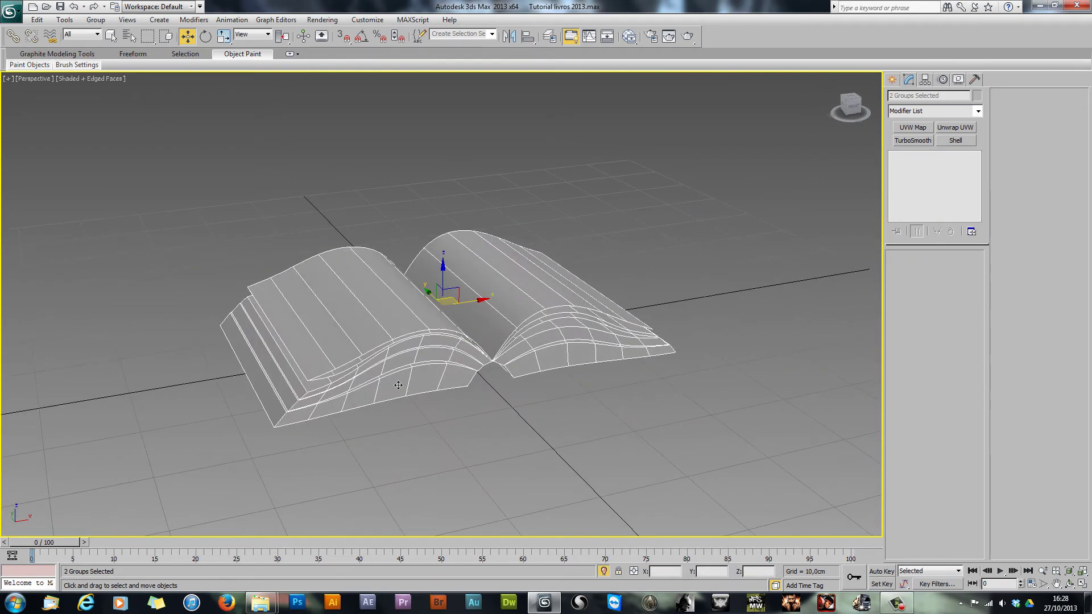
click(409, 370)
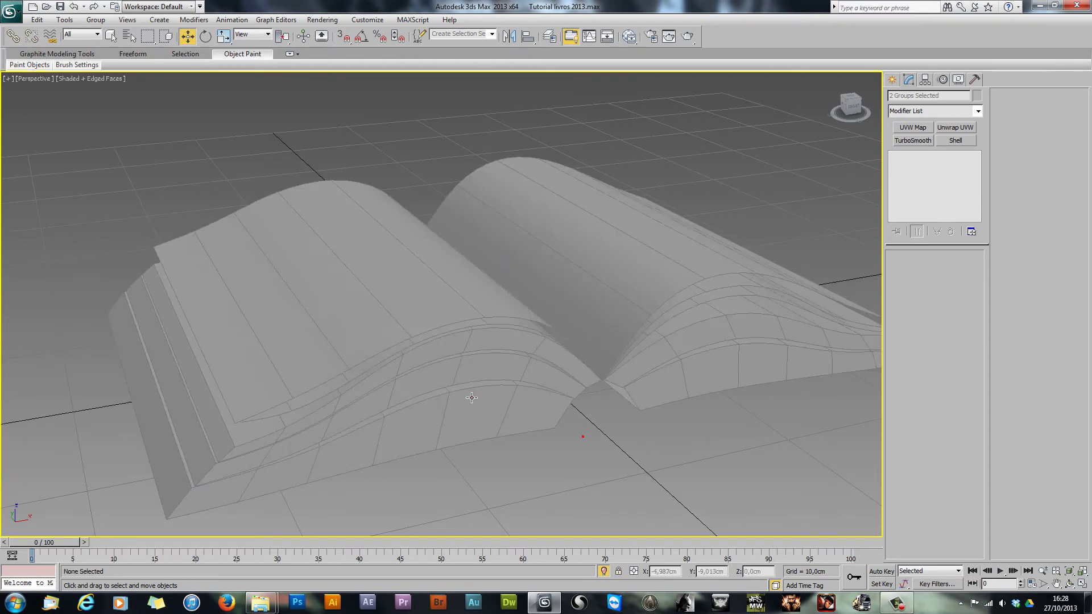
Step: Select the PÁGINAS ESQUERDA group of the open book and open it for editing its members
alt+middle_drag(409, 369, 523, 416)
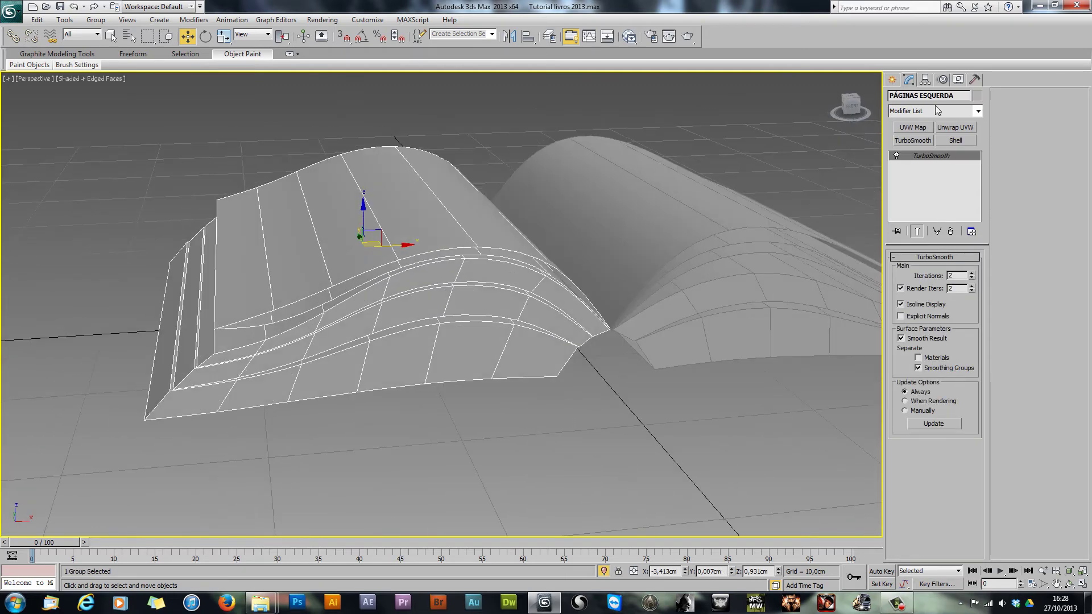
click(681, 438)
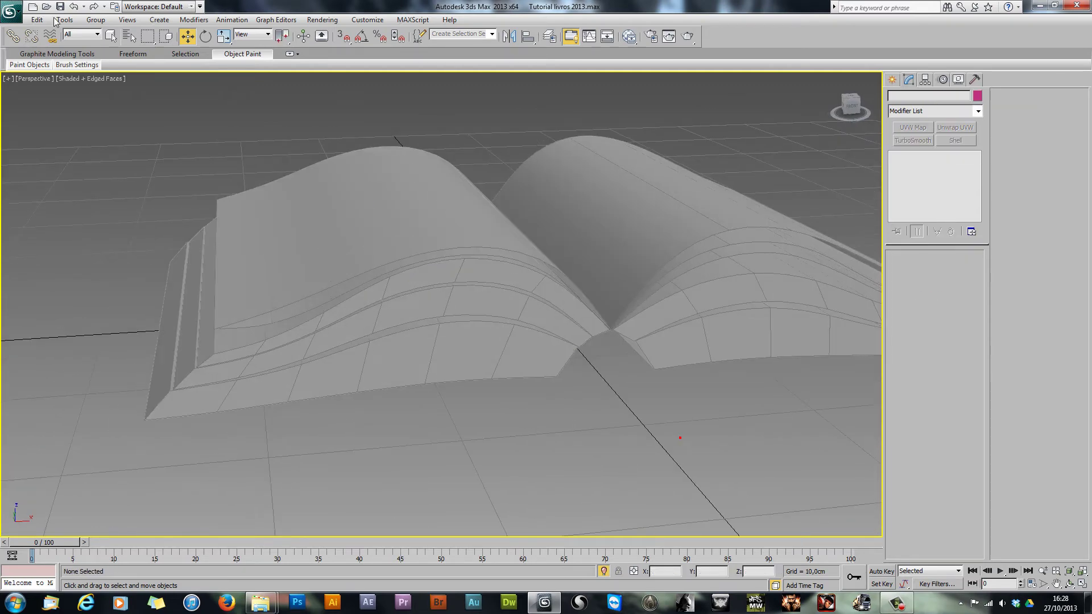
click(287, 247)
click(95, 20)
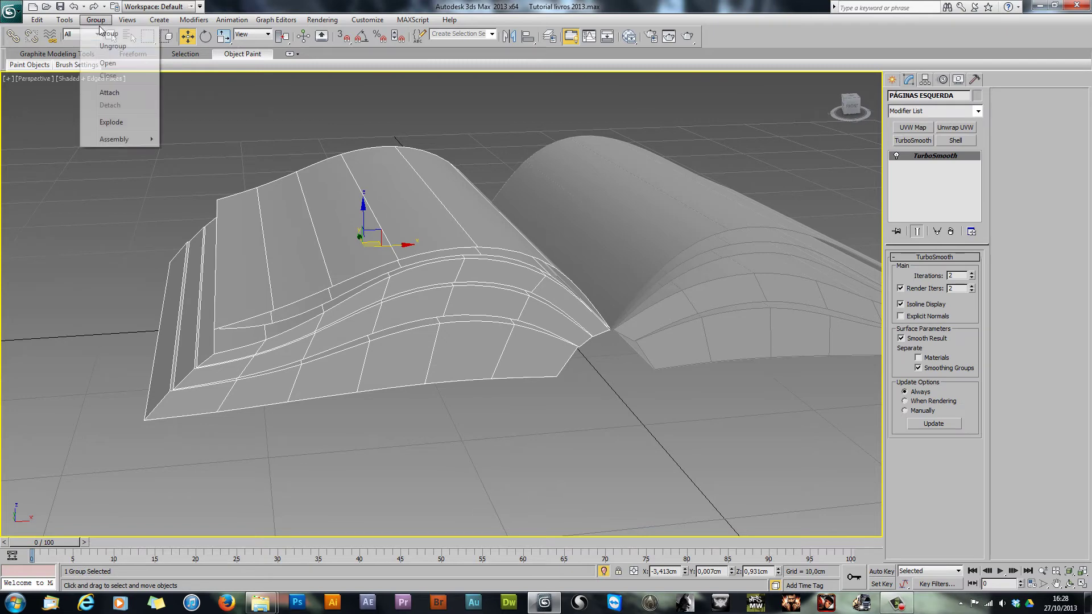
click(103, 67)
Step: Select the lowest page block, Bloco páginas 1, in the opened group and isolate it
click(469, 344)
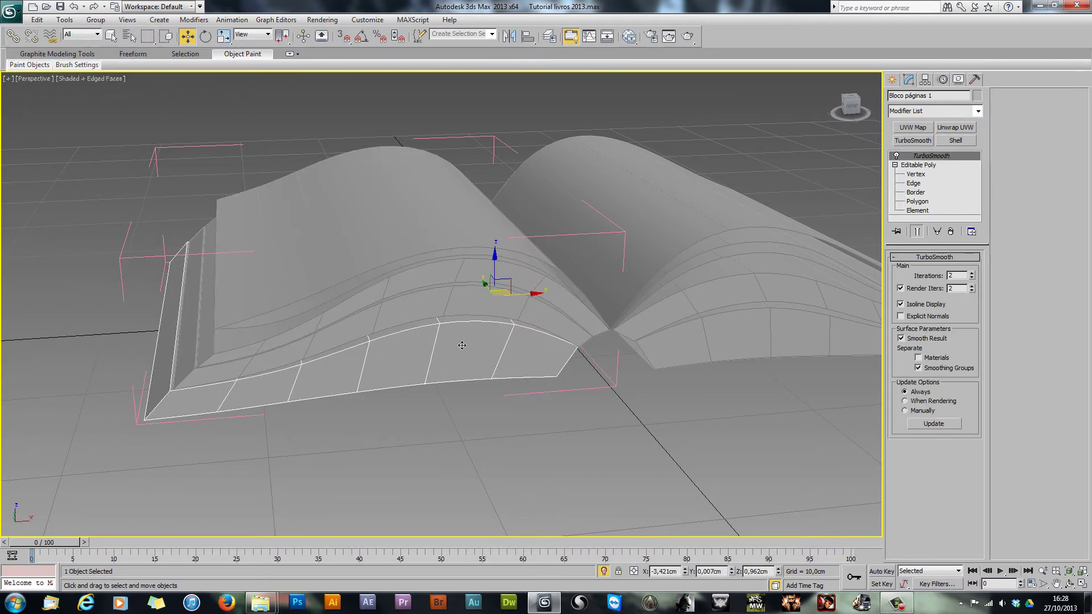
scroll(463, 345, down, 5)
key(alt+q)
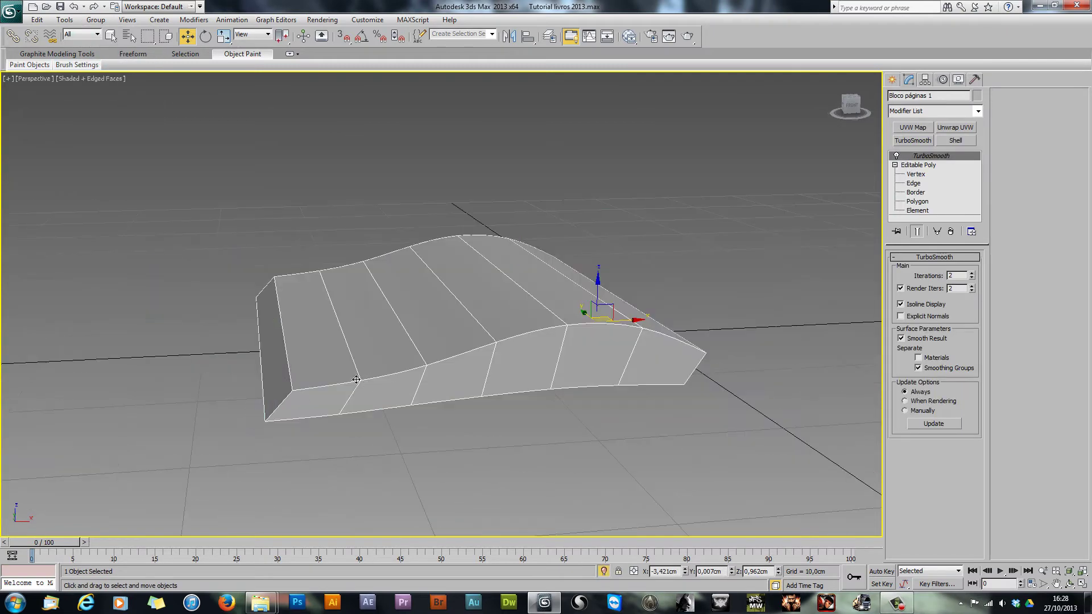
alt+middle_drag(323, 387, 331, 386)
scroll(463, 392, up, 3)
middle_drag(563, 384, 479, 344)
mouse_move(479, 344)
alt+middle_down()
mouse_move(497, 366)
mouse_move(482, 359)
alt+middle_up()
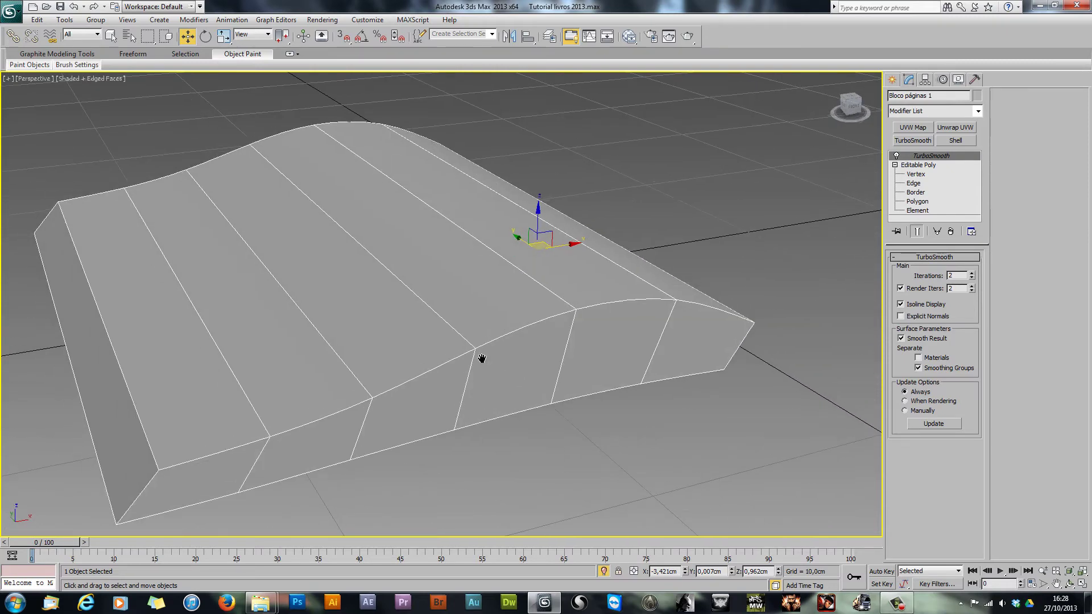
Step: Compare the block with and without TurboSmooth, disable TurboSmooth's display, and go down to the Editable Poly level
click(925, 166)
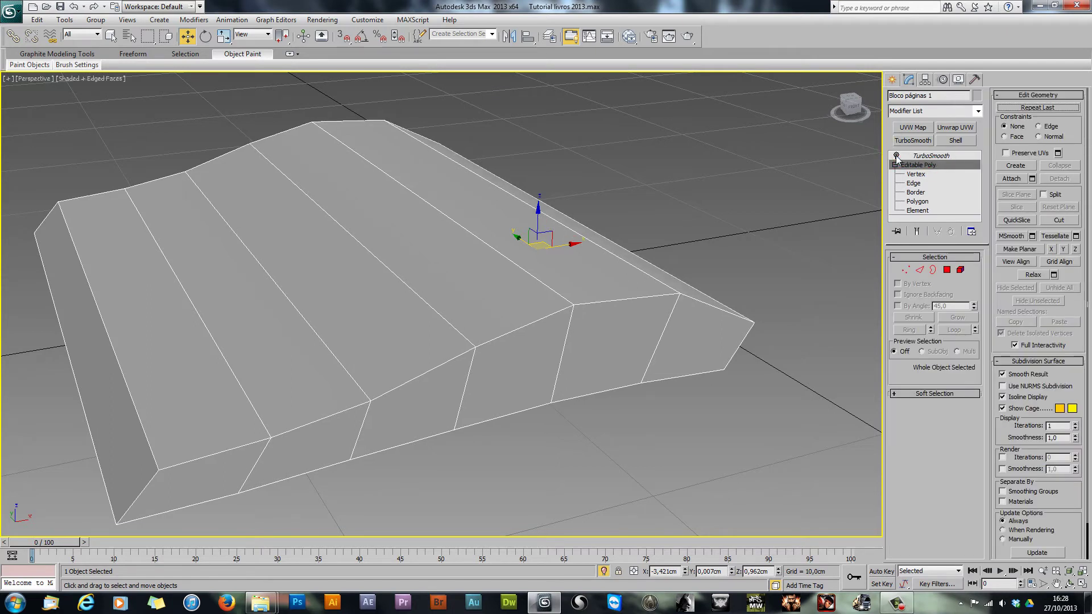
click(931, 156)
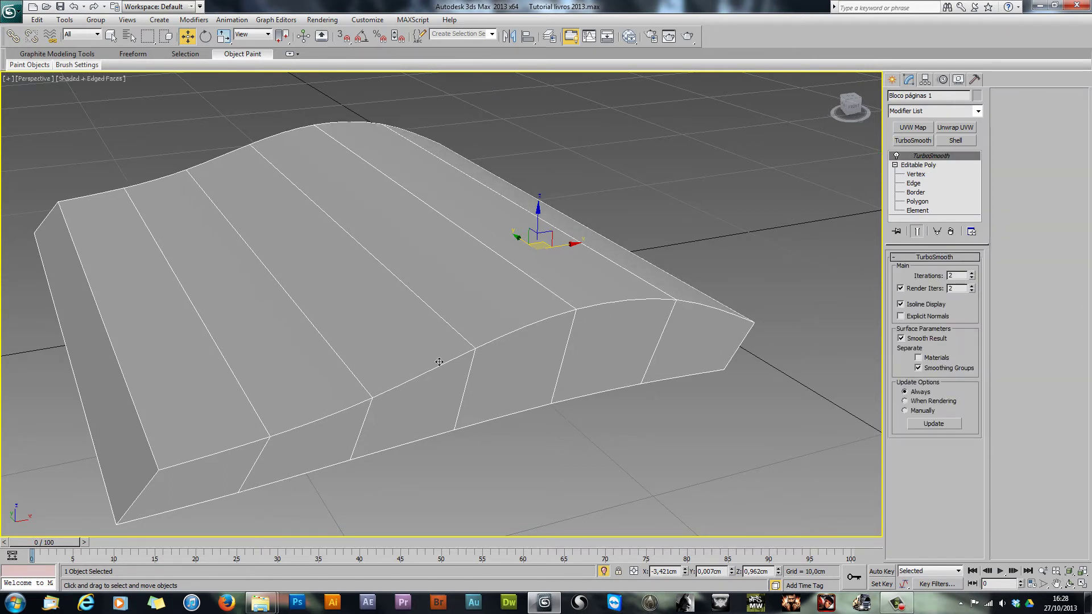
click(896, 156)
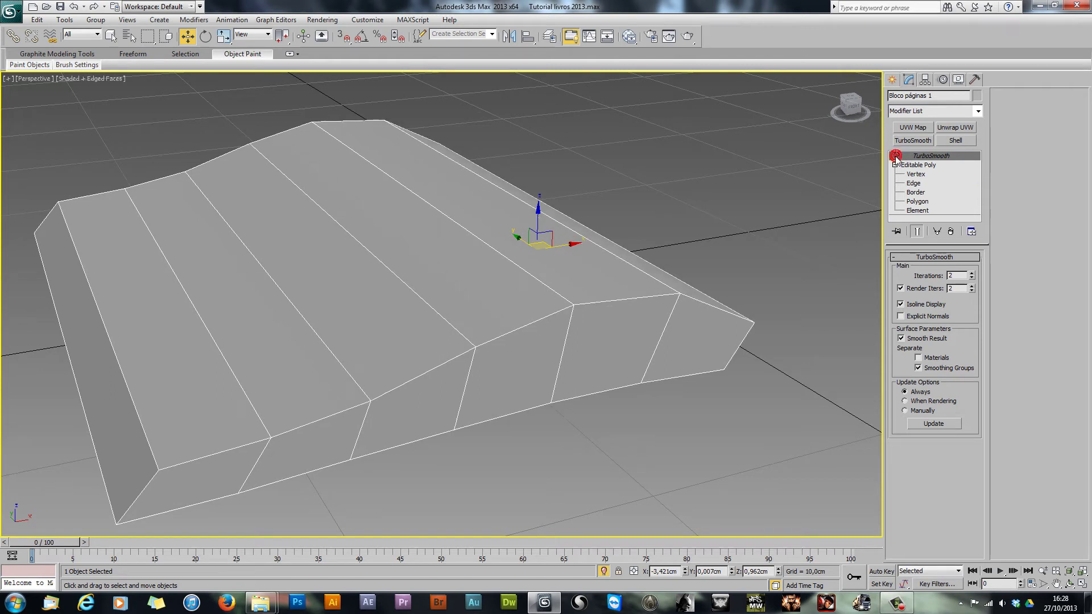
click(923, 164)
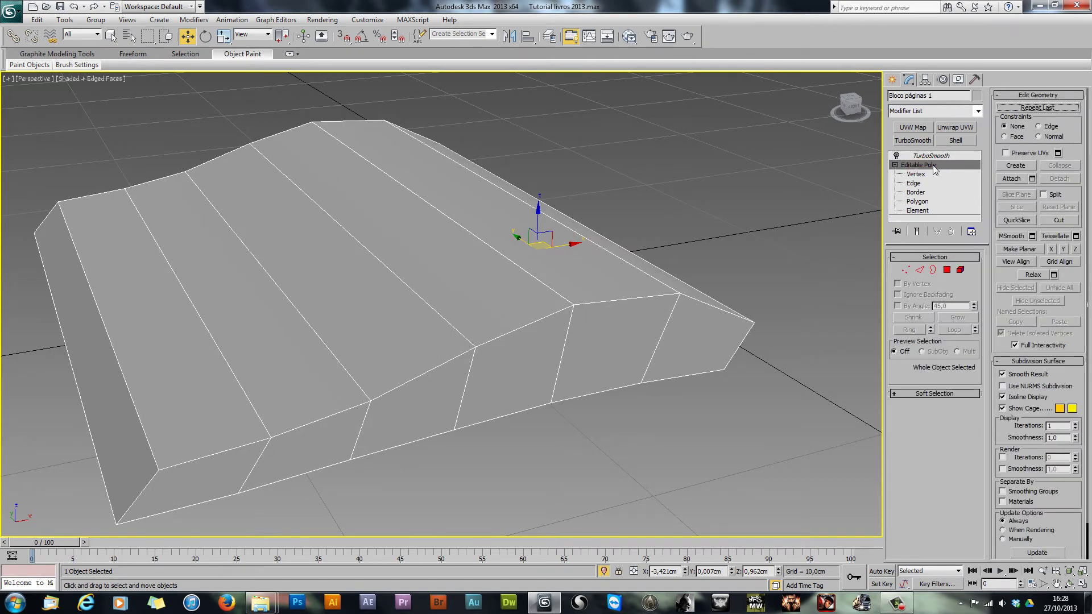
Step: Add a UVW Map modifier beneath TurboSmooth on the page block, with Box mapping fitted to the mesh
click(912, 127)
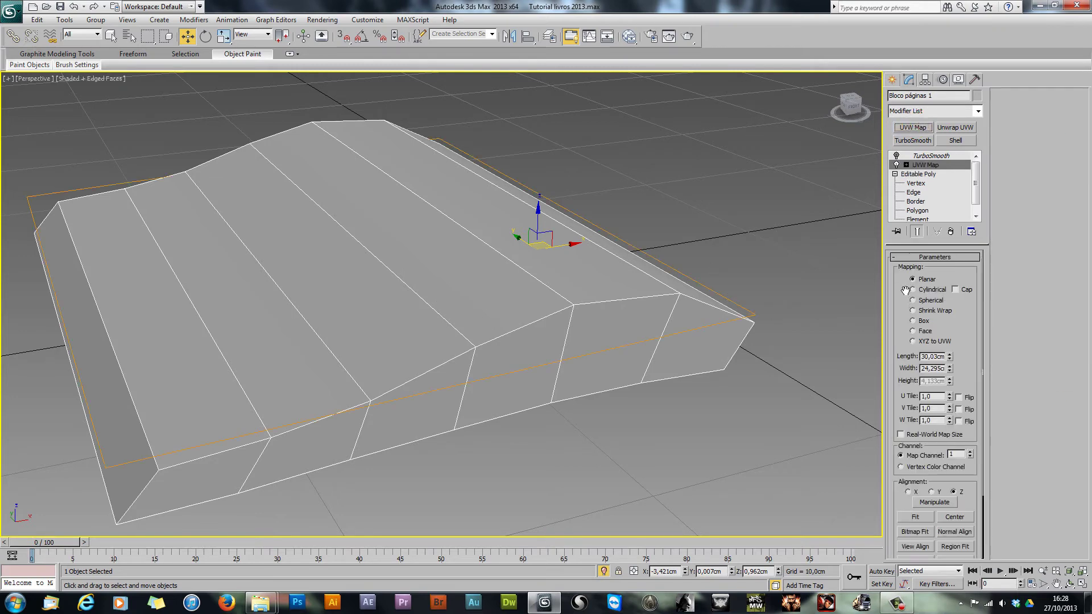
click(912, 321)
middle_drag(462, 398, 474, 387)
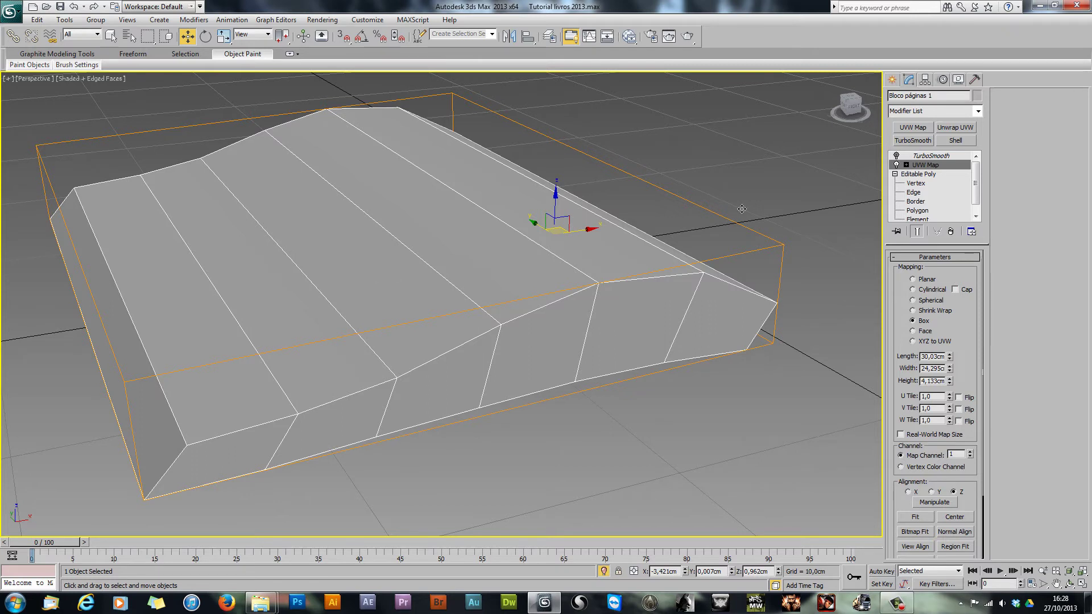
click(910, 517)
middle_drag(586, 363, 991, 107)
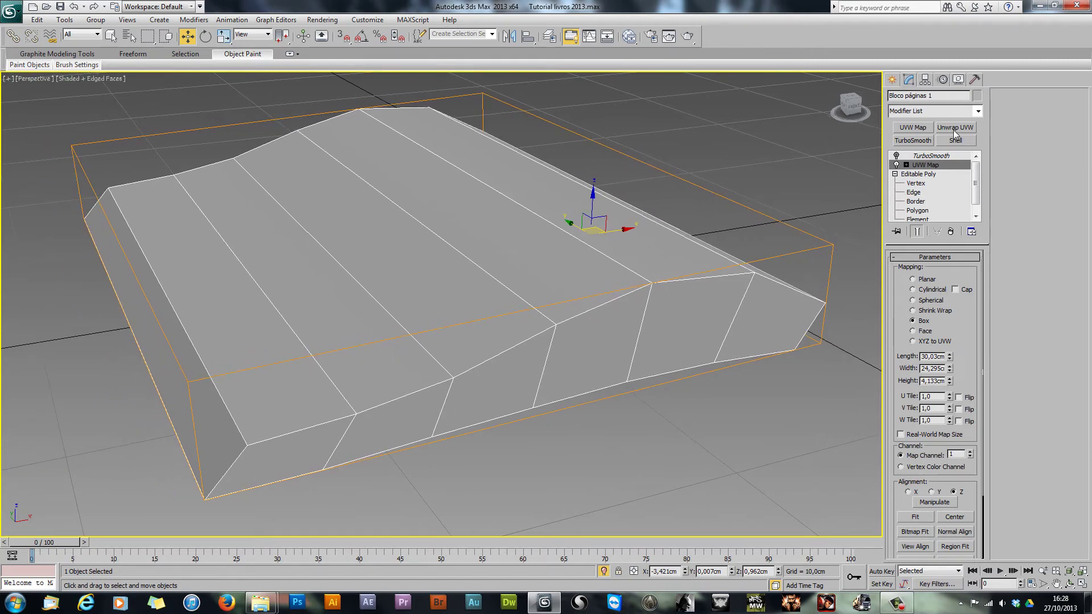
scroll(565, 356, down, 1)
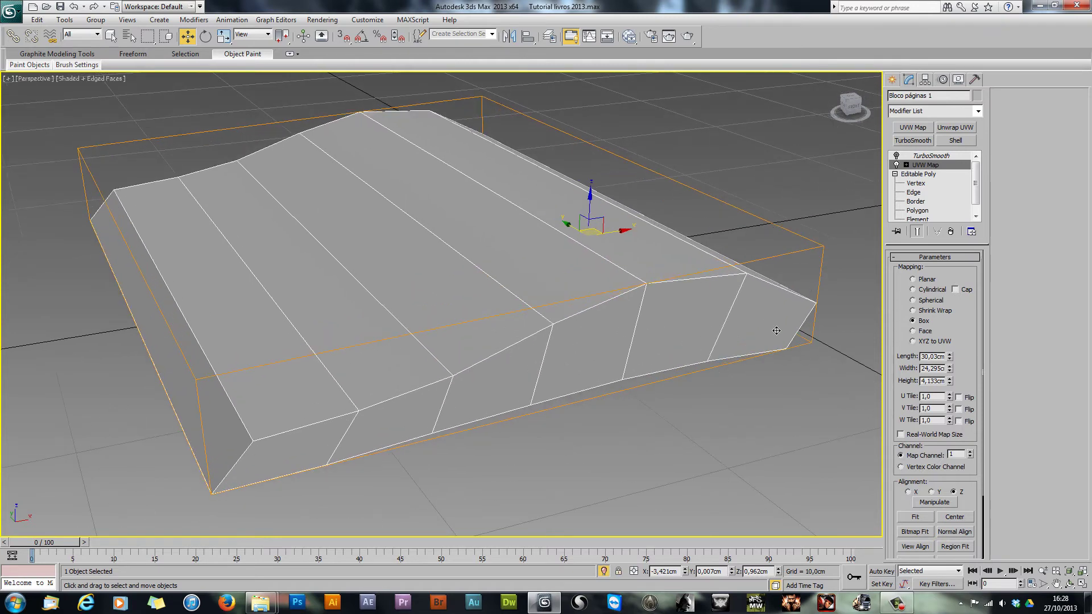
Step: Bring up the Slate Material Editor in a smaller window and set the block's UVW Map to Vertex Color Channel
key(m)
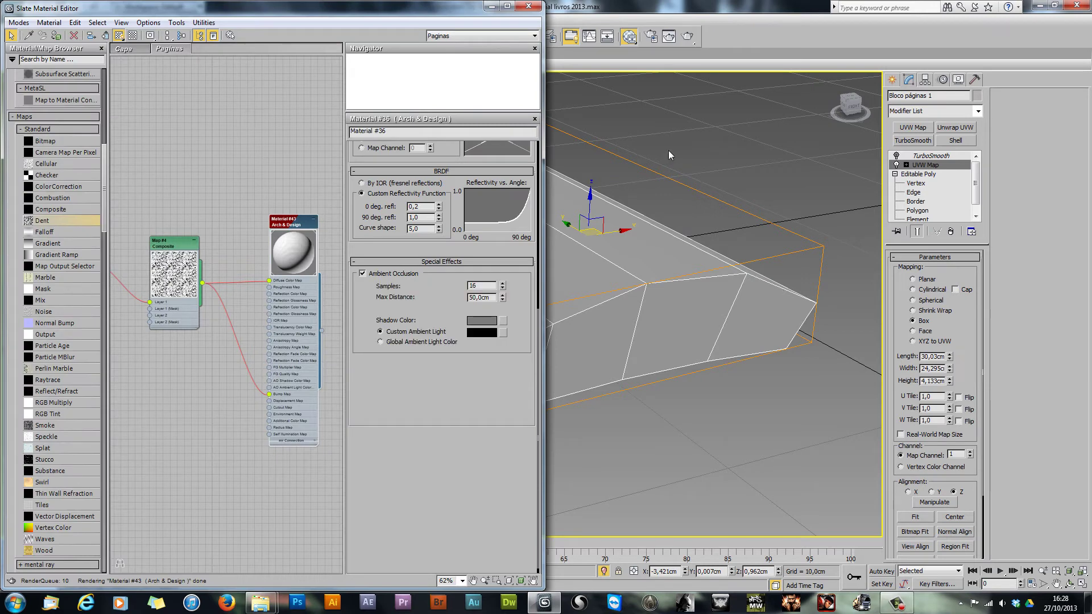
double_click(435, 8)
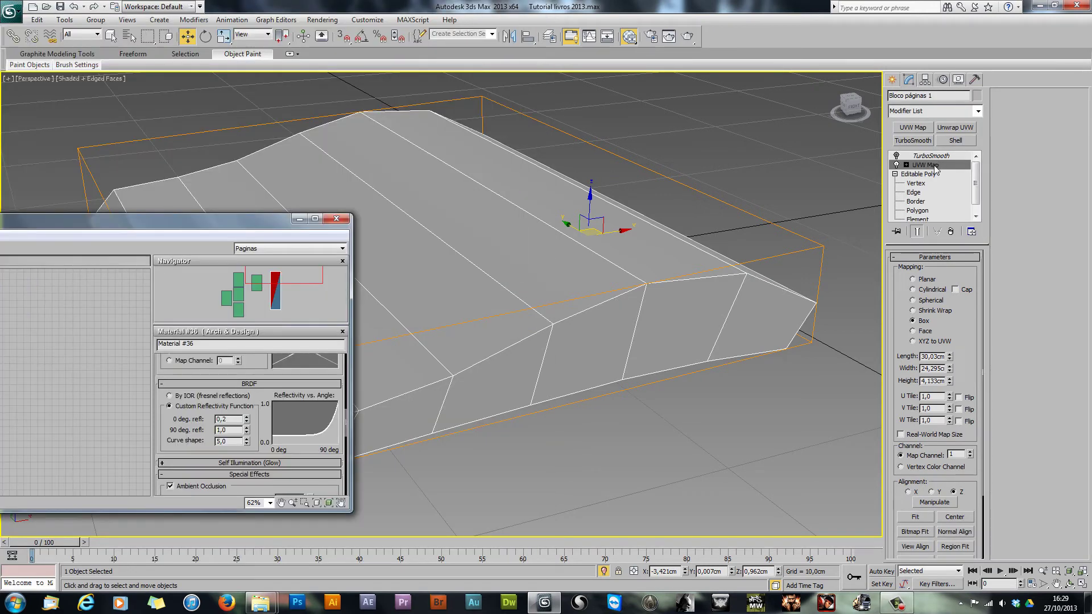
click(916, 471)
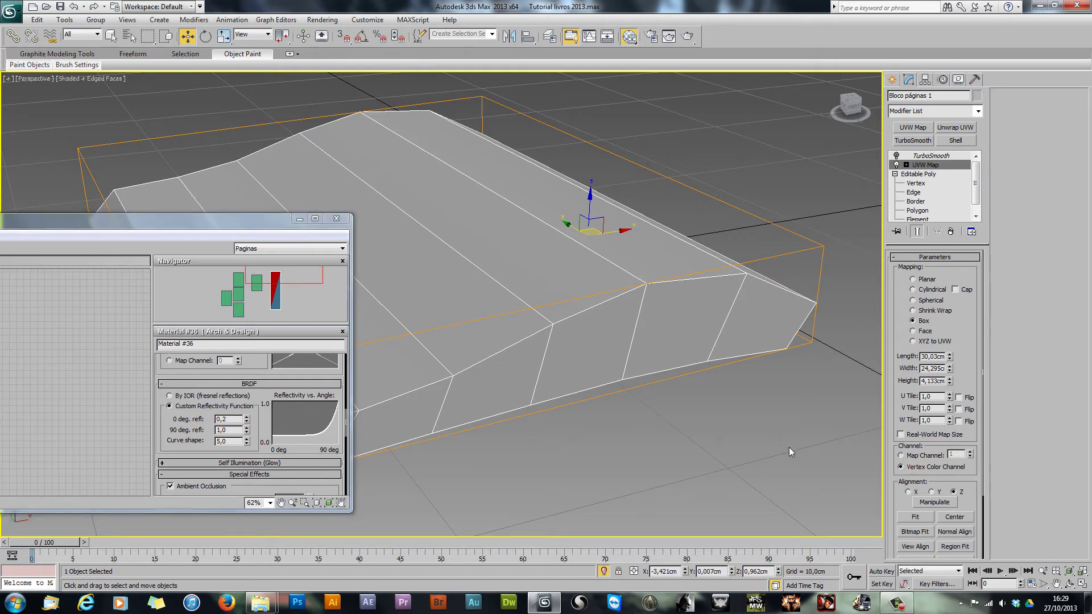
Step: Maximize the material editor and duplicate the whole page material node tree above the original in the Paginas view
double_click(93, 222)
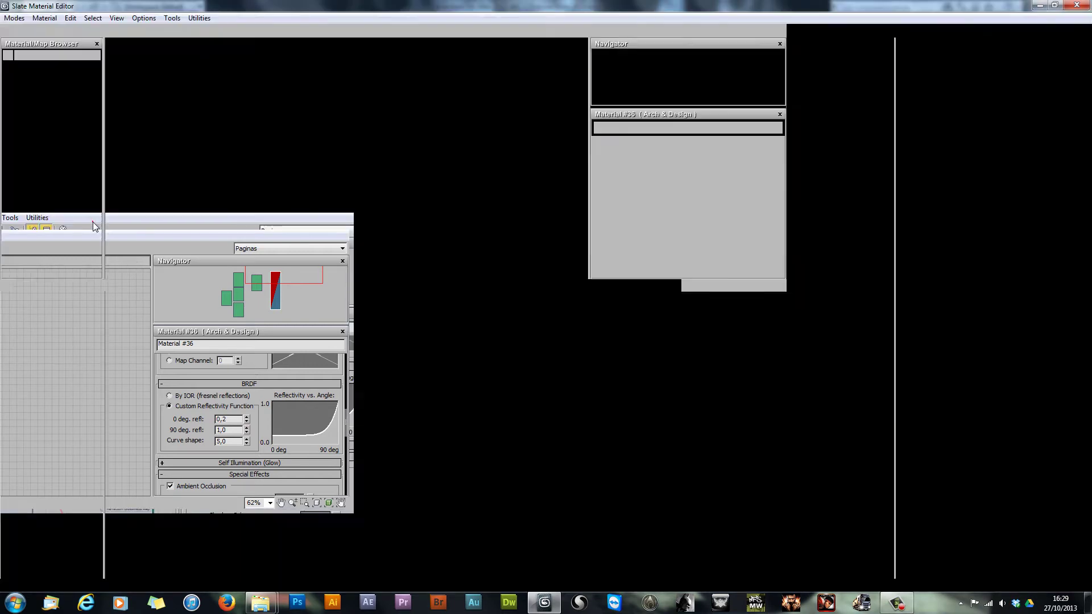
middle_drag(190, 92, 439, 114)
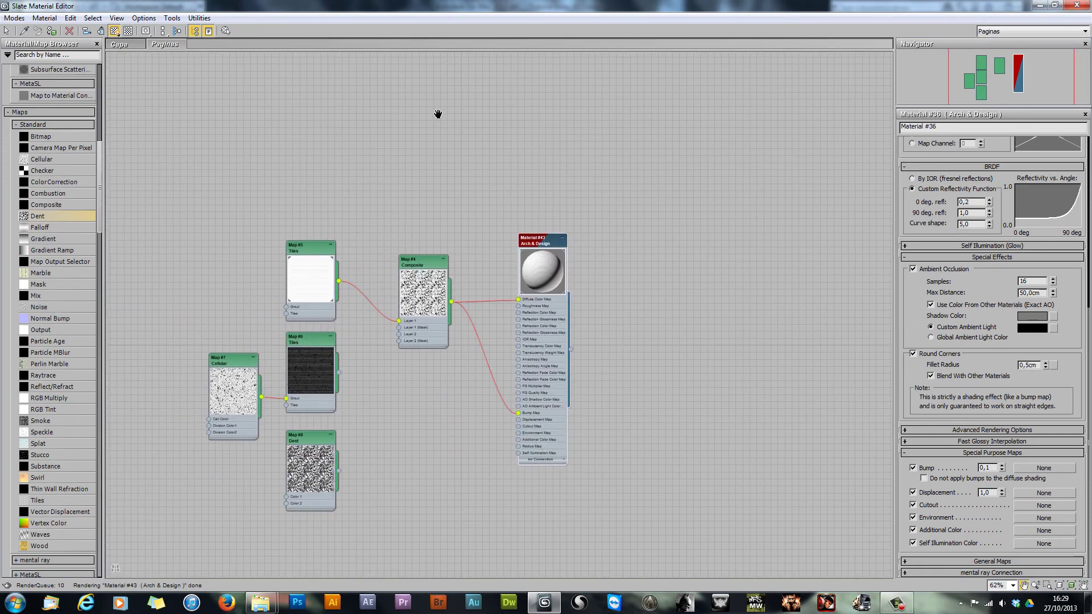
middle_drag(326, 148, 311, 101)
drag(176, 141, 656, 429)
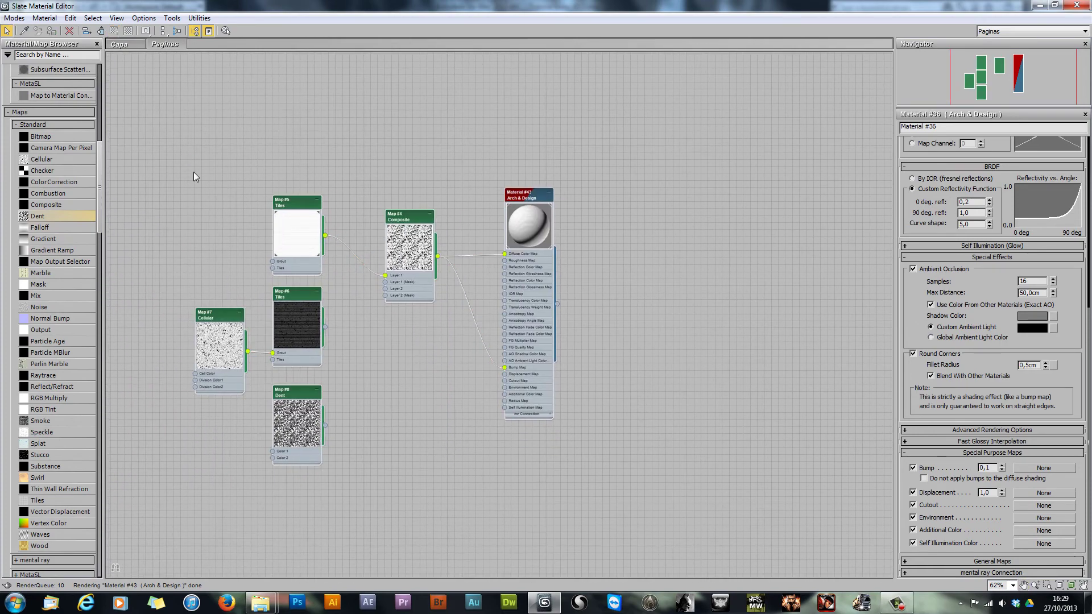
drag(193, 176, 707, 535)
middle_drag(658, 490, 484, 497)
scroll(548, 455, down, 2)
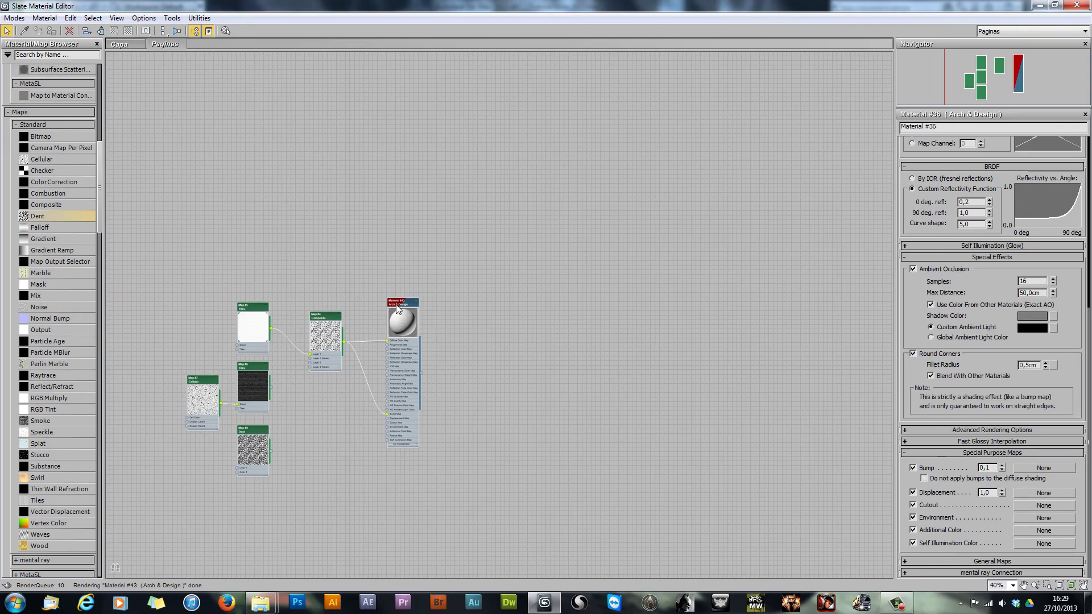
mouse_move(397, 307)
shift+mouse_down()
mouse_move(418, 333)
mouse_move(445, 80)
mouse_move(401, 94)
mouse_move(402, 76)
shift+mouse_up()
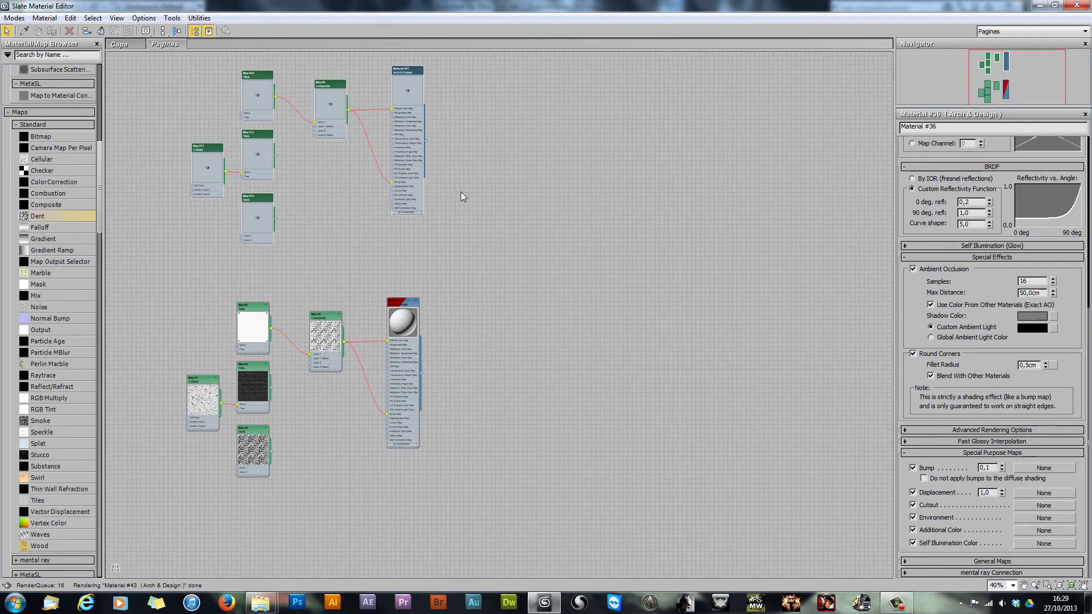
Step: Update the previews of the copied page material nodes and open the copied Arch & Design material's parameters
middle_drag(460, 197, 541, 369)
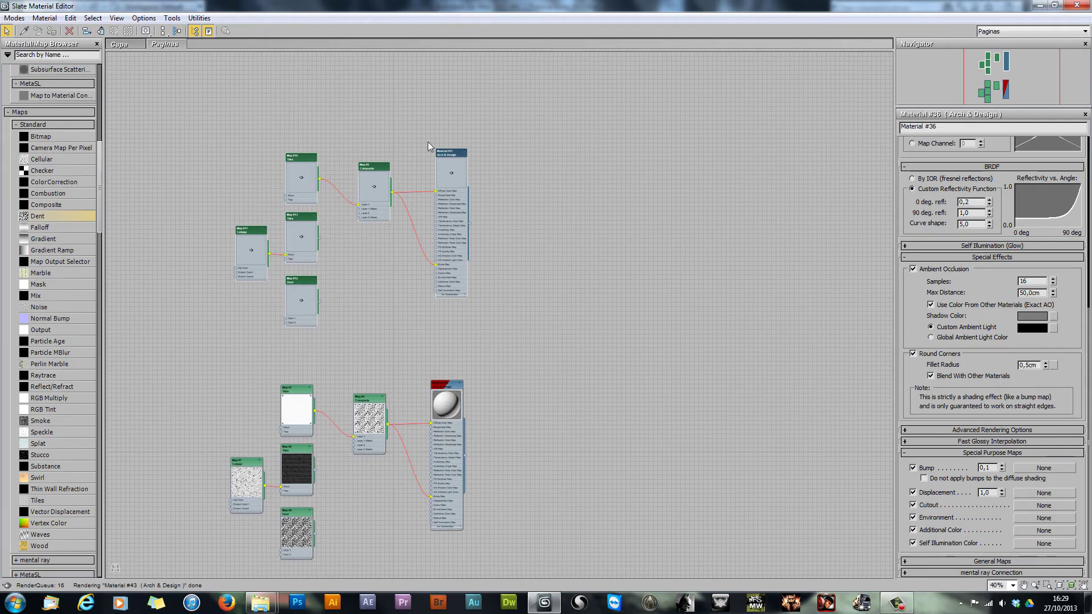
drag(261, 153, 229, 121)
middle_drag(432, 205, 440, 272)
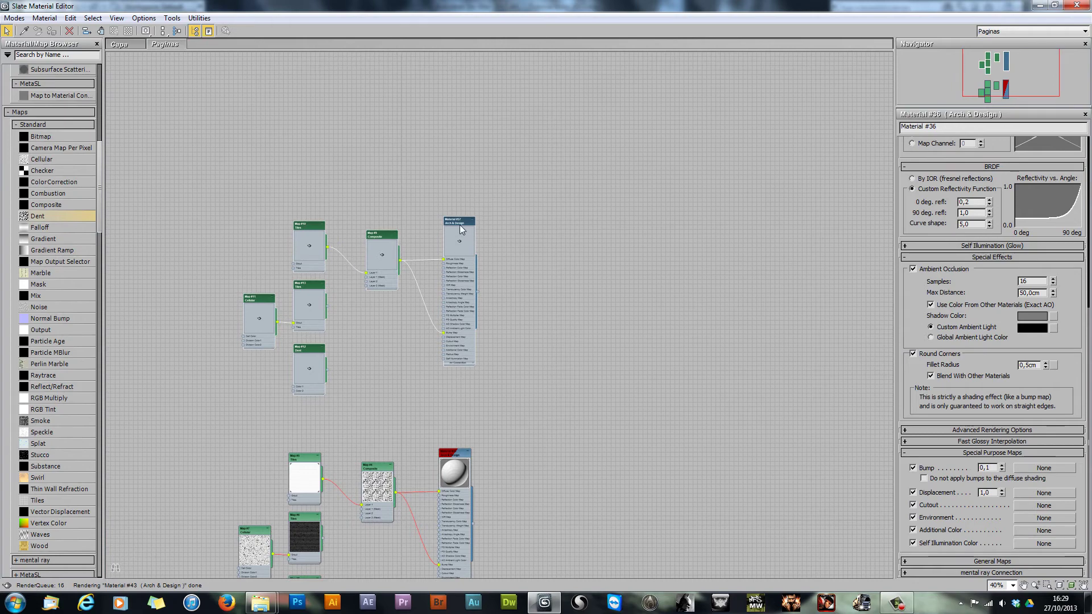
scroll(460, 224, up, 3)
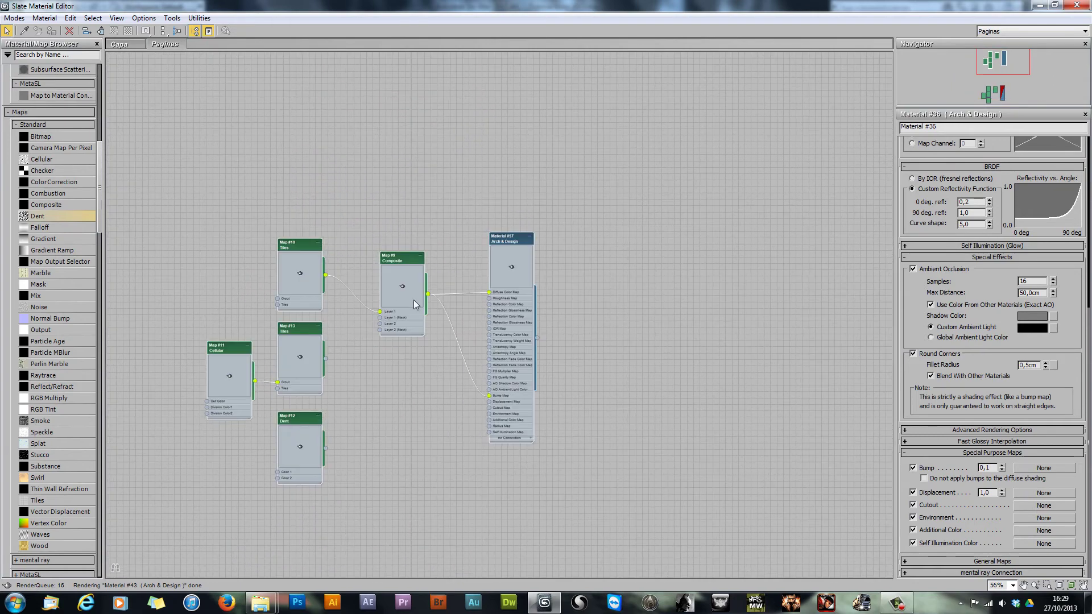
right_click(414, 299)
click(433, 332)
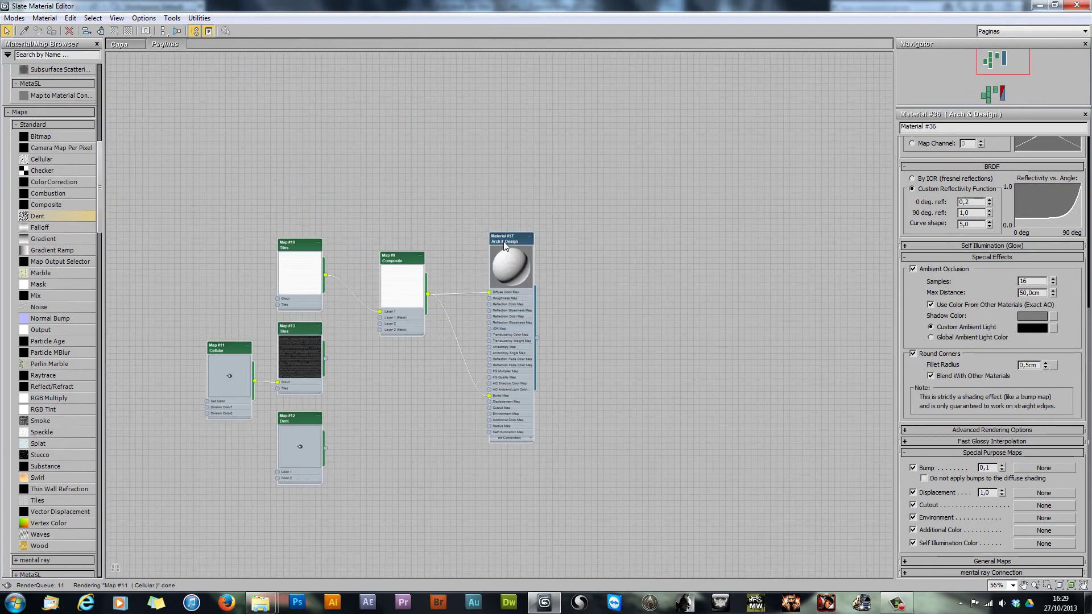
double_click(504, 242)
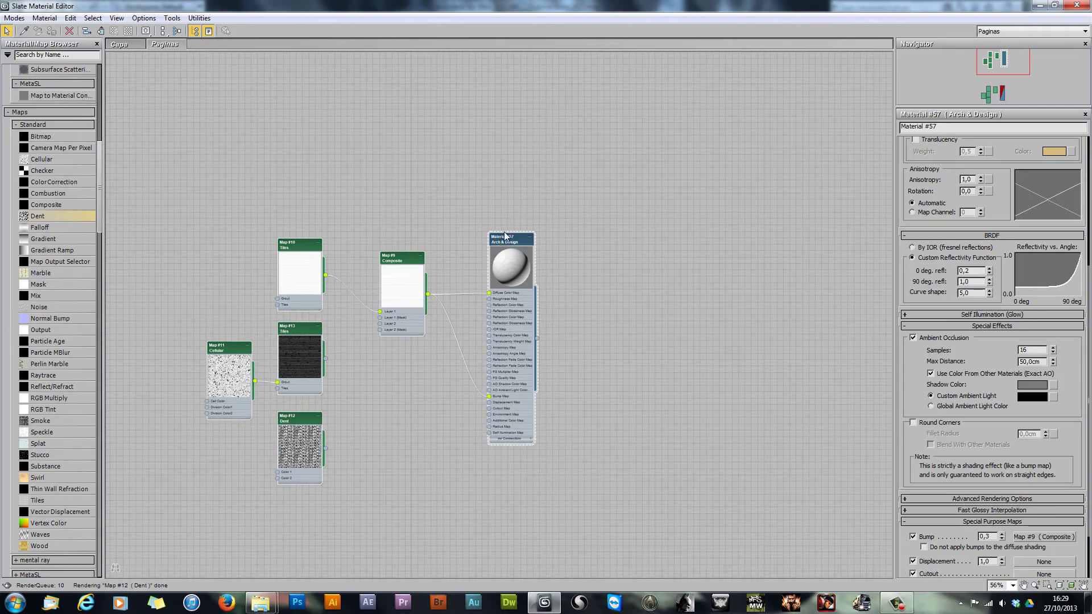
Step: Shrink the material editor to uncover the viewport and select the page block's TurboSmooth modifier
double_click(602, 5)
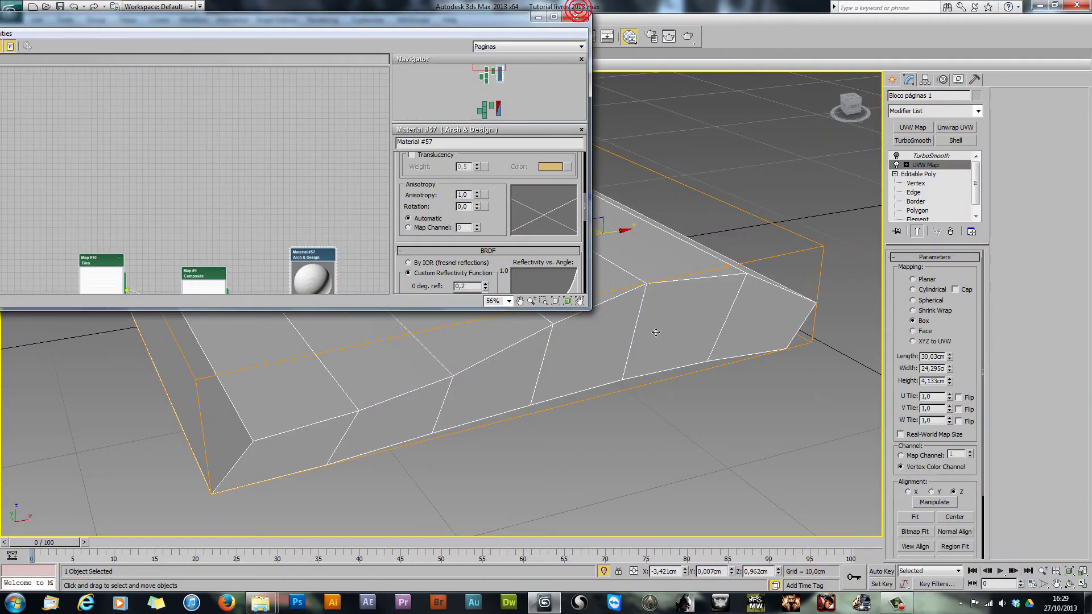
click(585, 391)
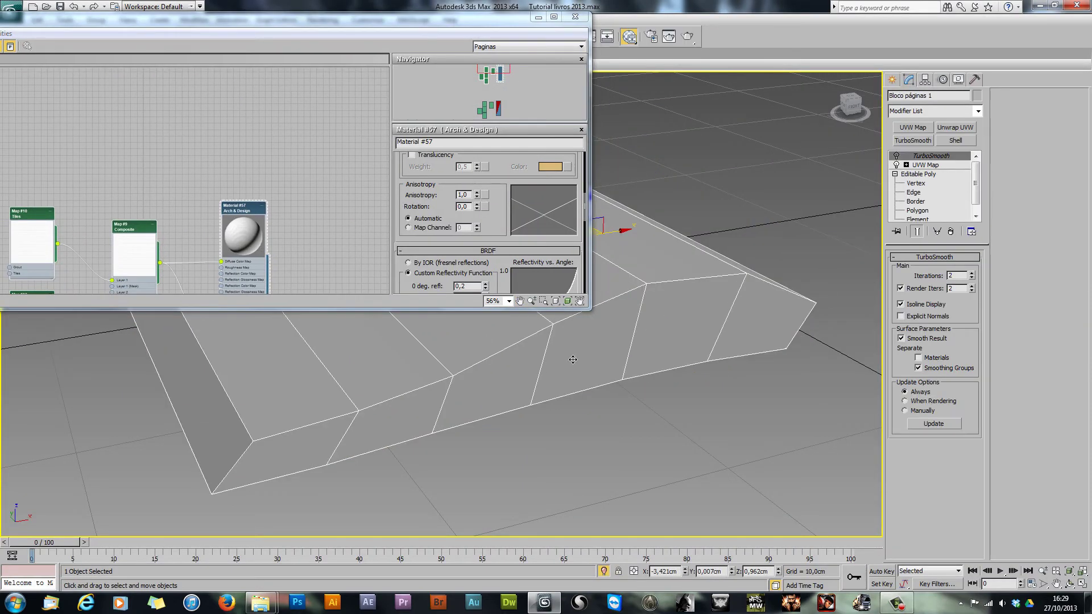
right_click(222, 208)
click(267, 225)
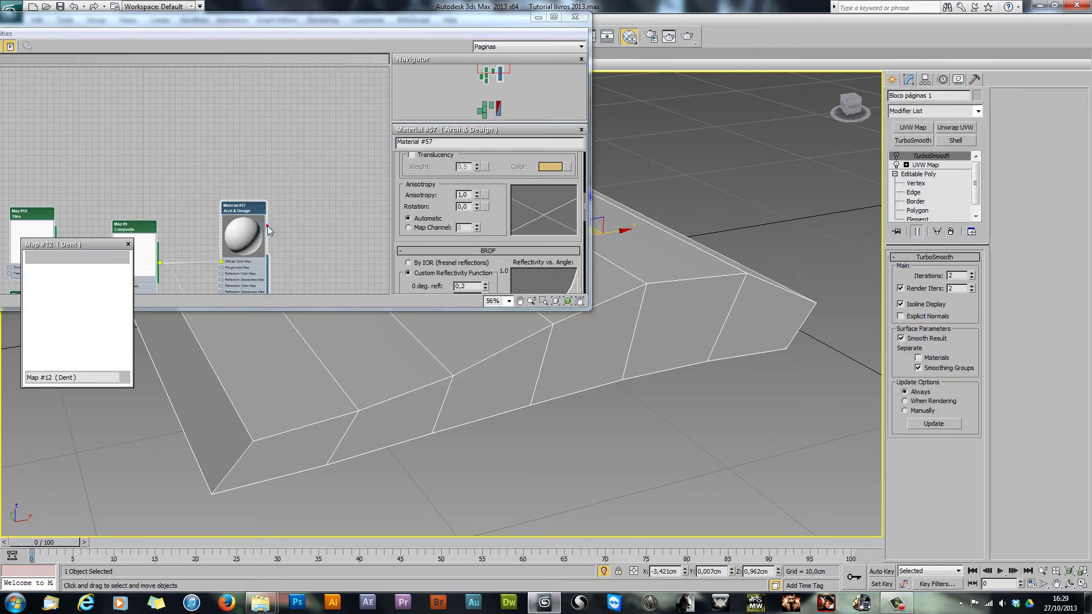
click(340, 215)
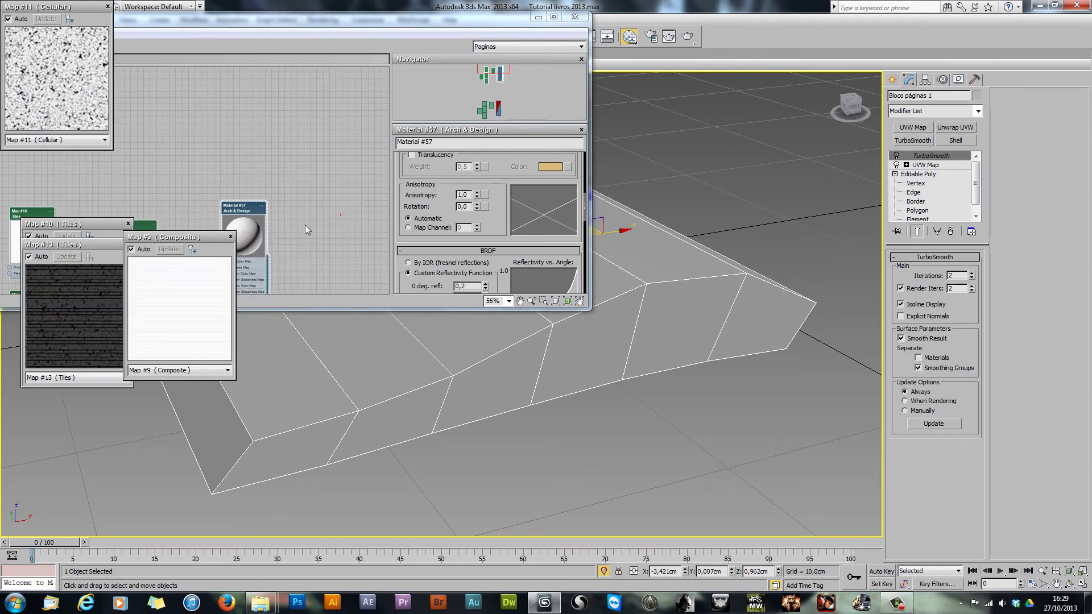
click(231, 236)
click(128, 223)
click(128, 244)
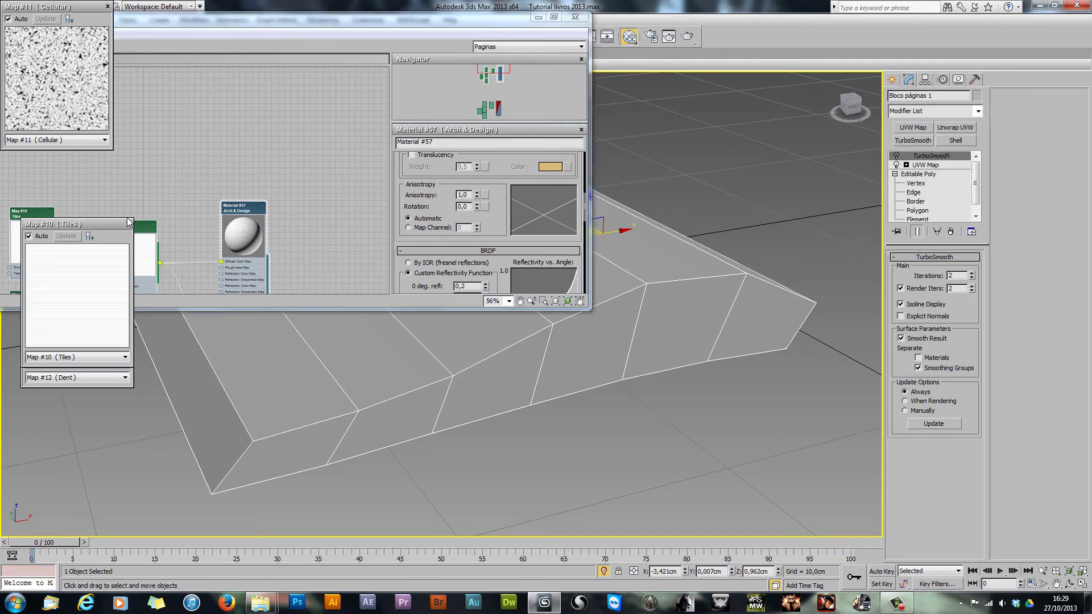
click(107, 6)
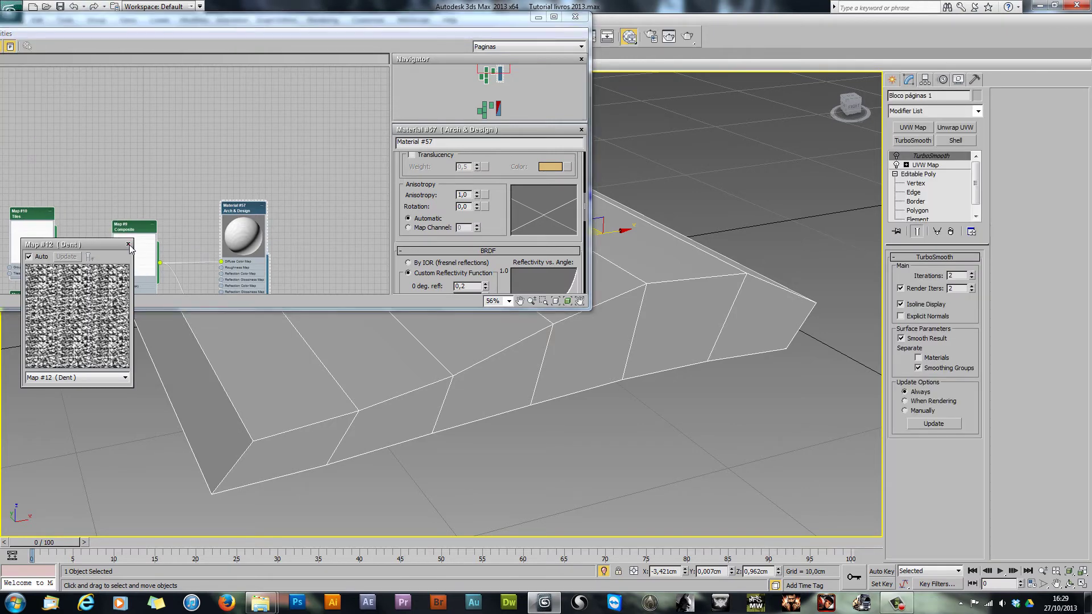
click(128, 244)
right_click(239, 213)
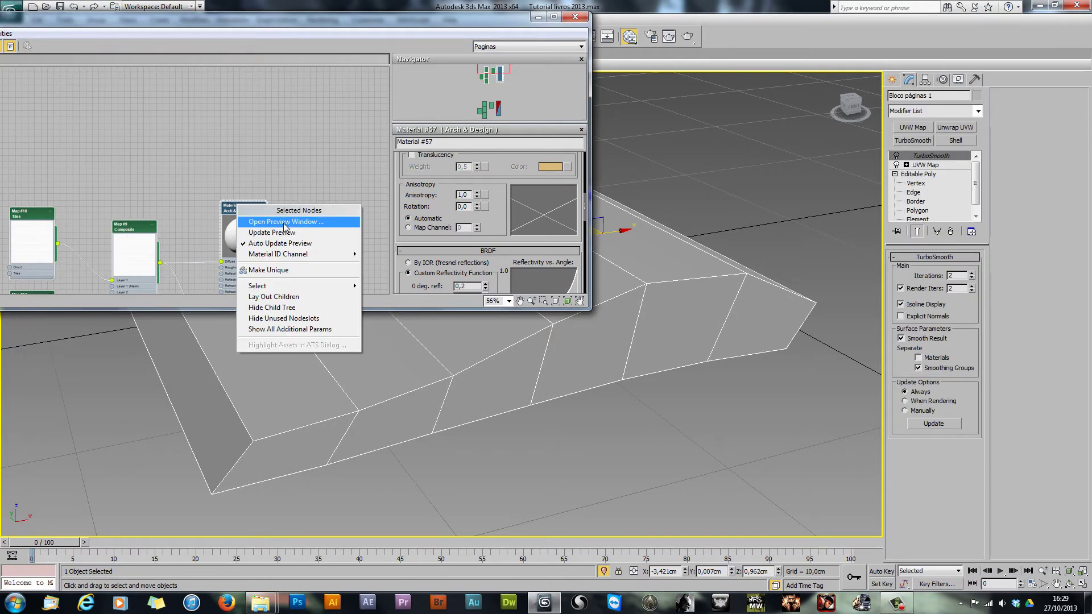
click(263, 98)
Step: Assign the Arch & Design page material to the selected page block and show it shaded in the viewport
right_click(243, 206)
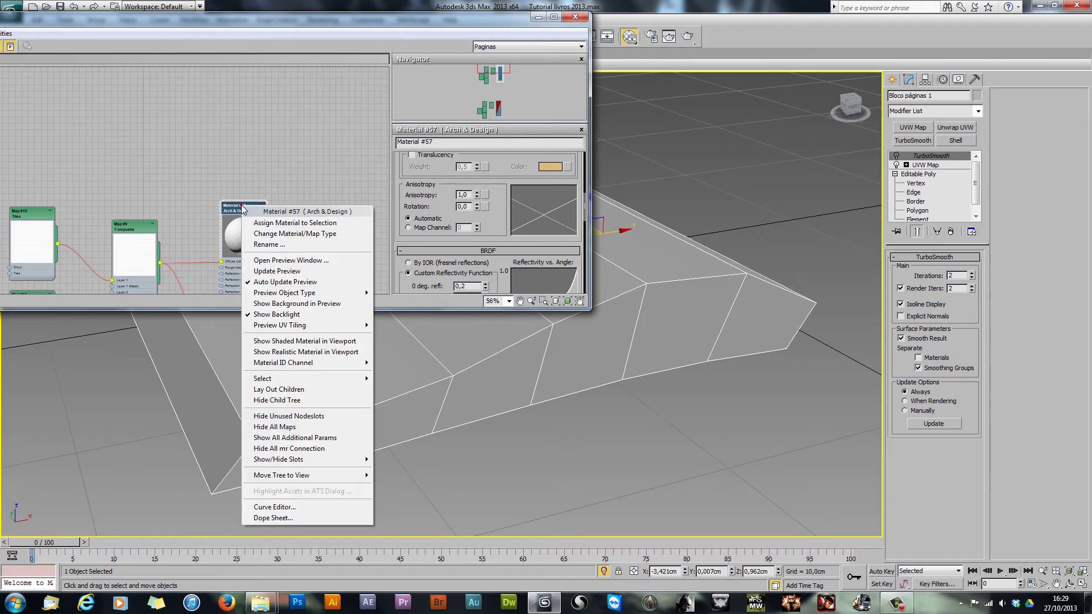
click(280, 223)
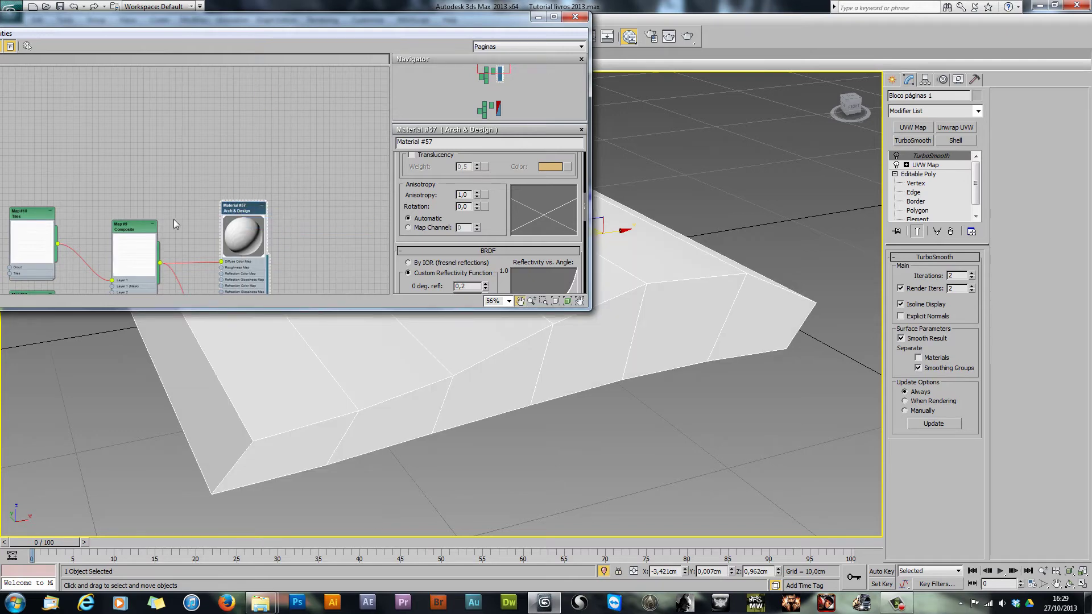
middle_drag(173, 220, 219, 136)
right_click(287, 127)
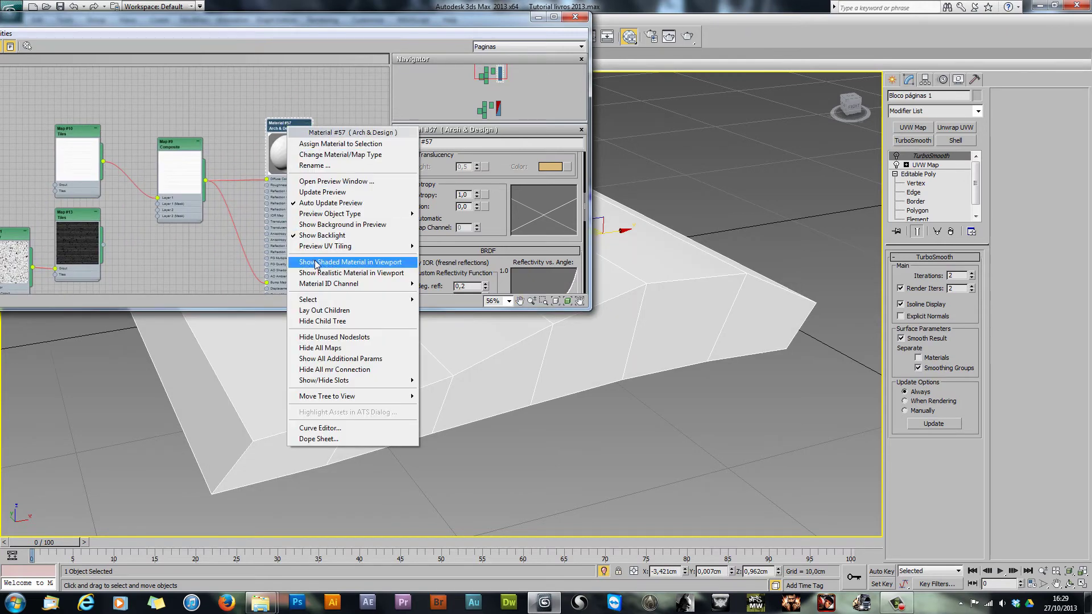
click(343, 263)
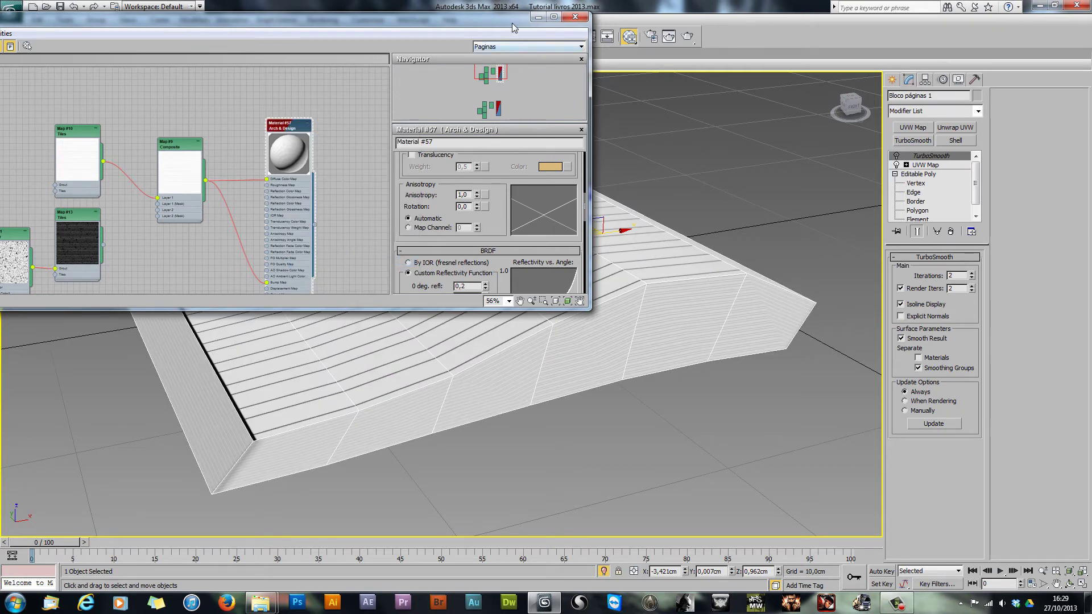
Step: Turn on the page block's TurboSmooth modifier in the viewport and move the material editor out of the way
drag(512, 23, 321, 80)
scroll(528, 395, up, 3)
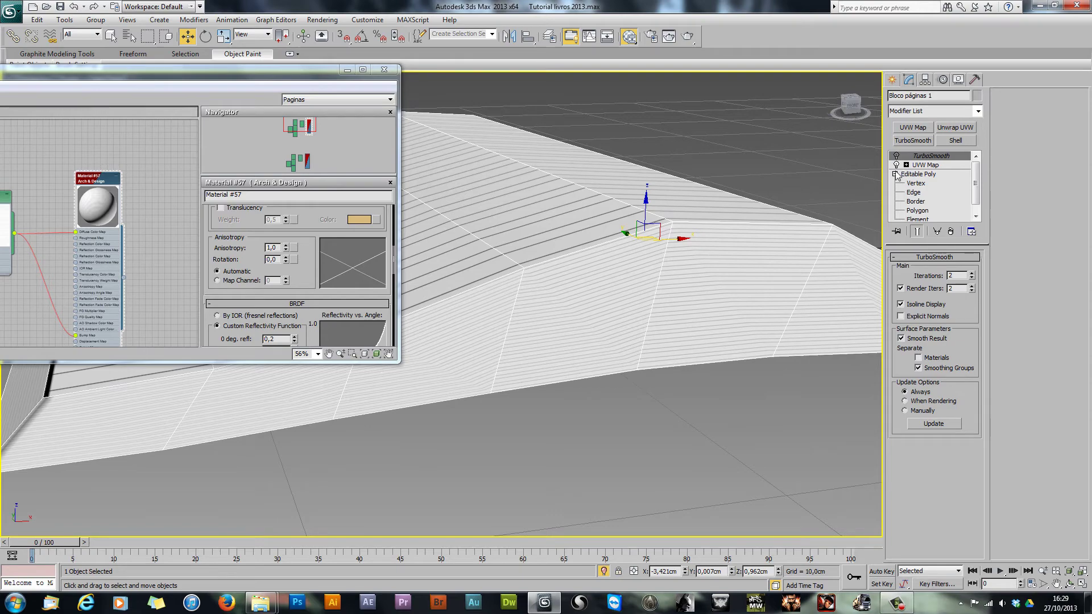
click(896, 156)
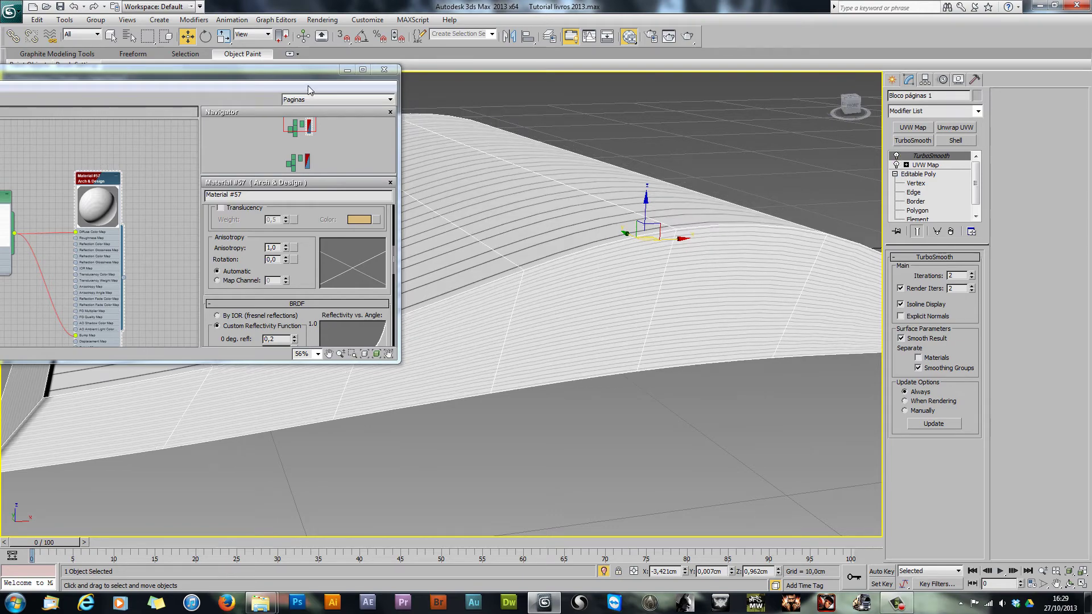
drag(290, 71, 59, 277)
alt+middle_drag(458, 346, 476, 319)
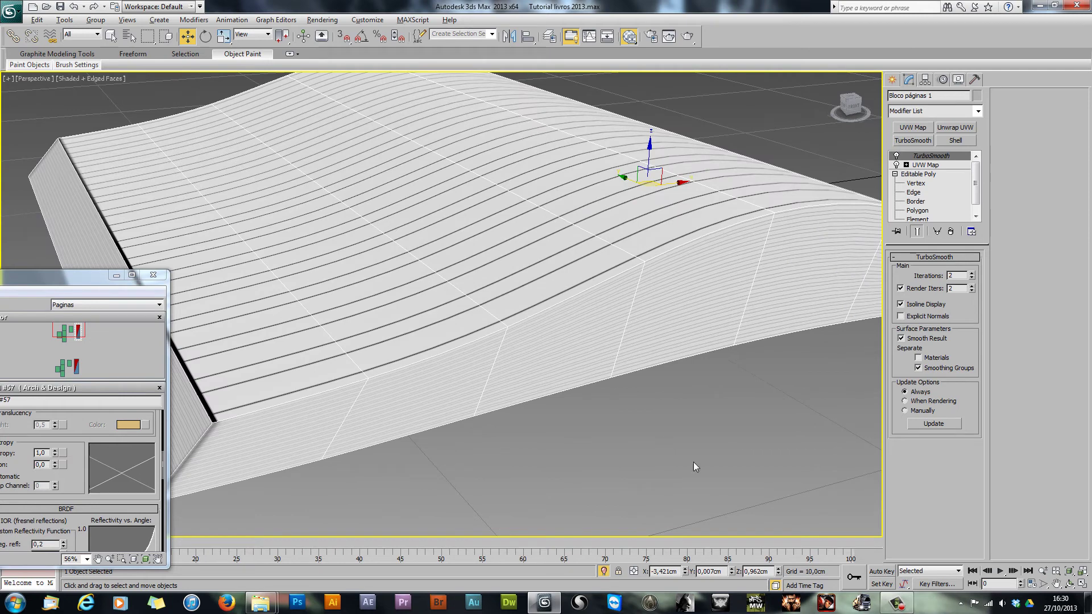
Step: Try Map Channel 1 for the page block's UVW Map modifier and return it to Vertex Color Channel
click(918, 165)
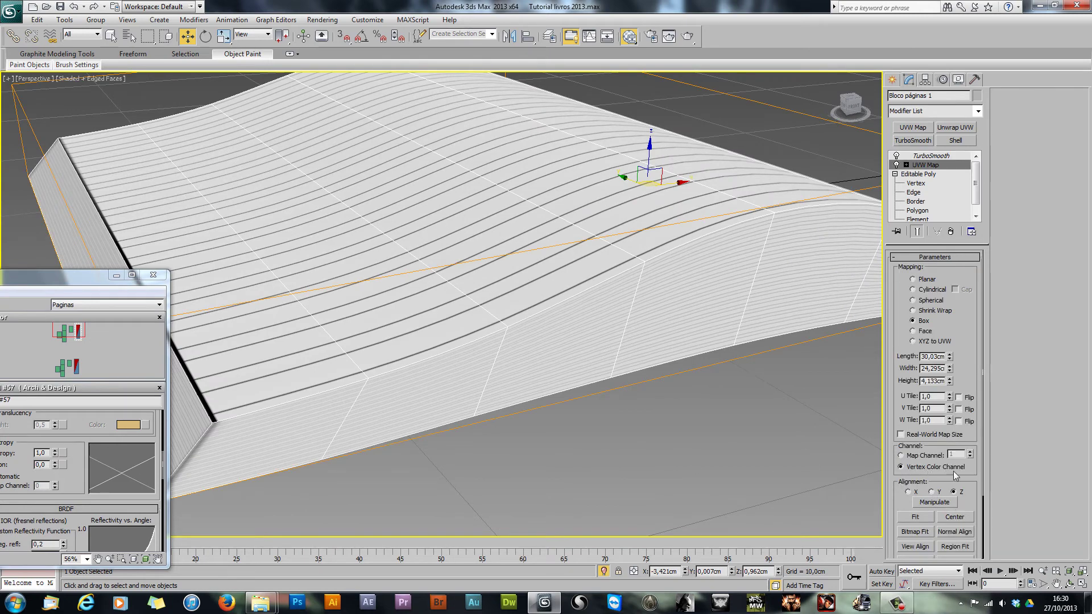
click(905, 459)
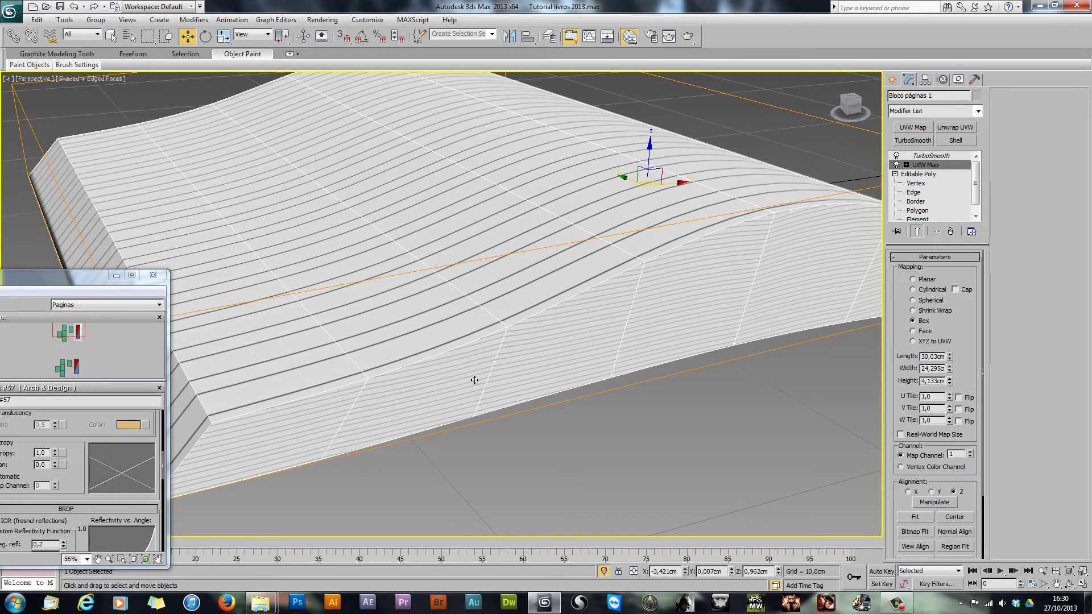
alt+middle_drag(474, 380, 546, 375)
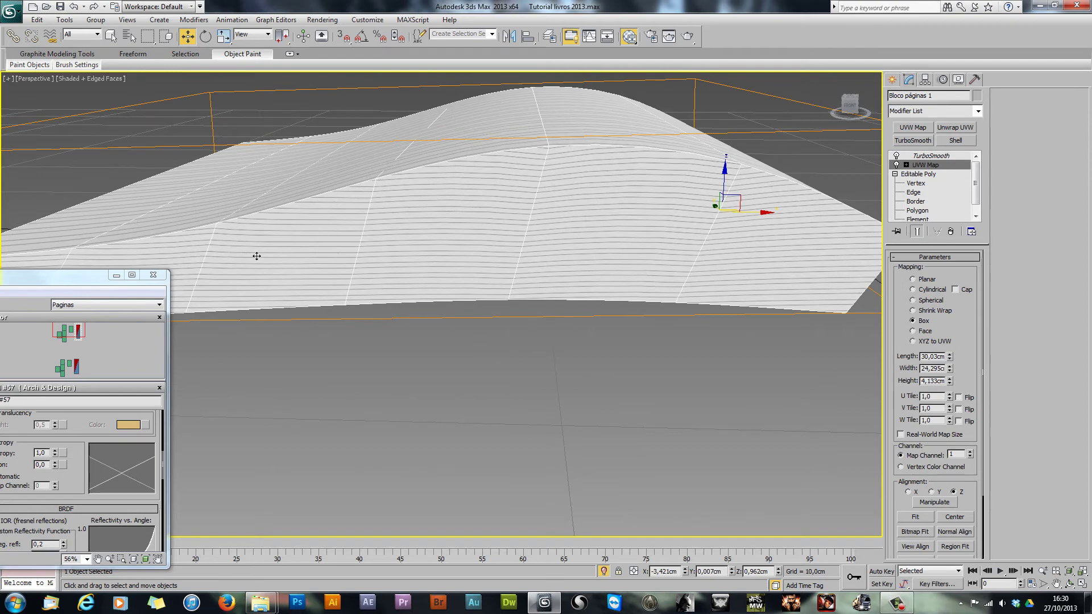
click(901, 467)
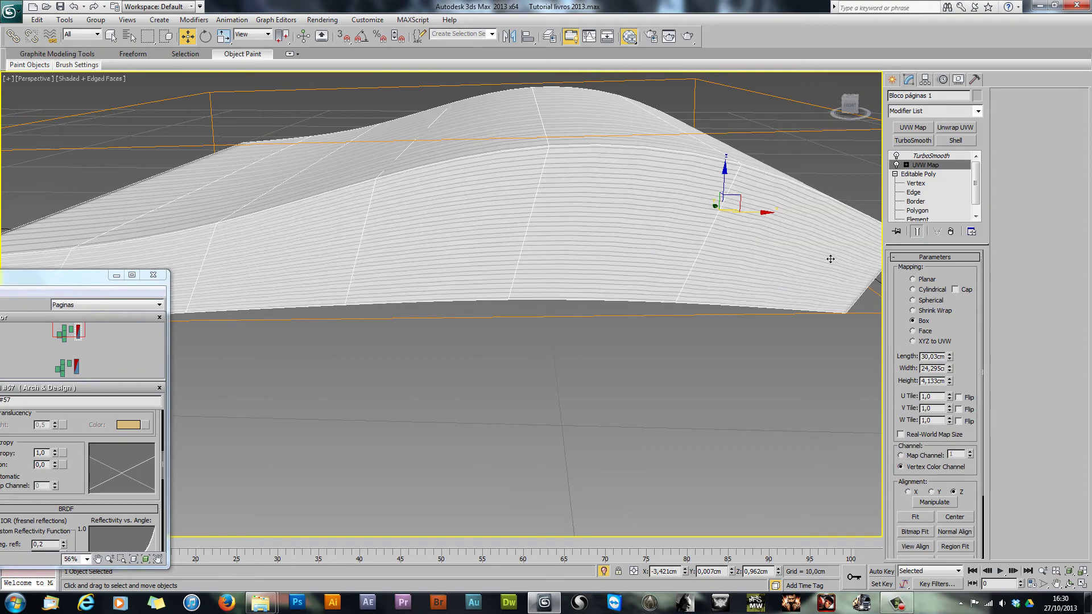
Step: Render the isolated page block at an angle showing its striped end and close the rendered frame
alt+middle_drag(204, 229, 537, 357)
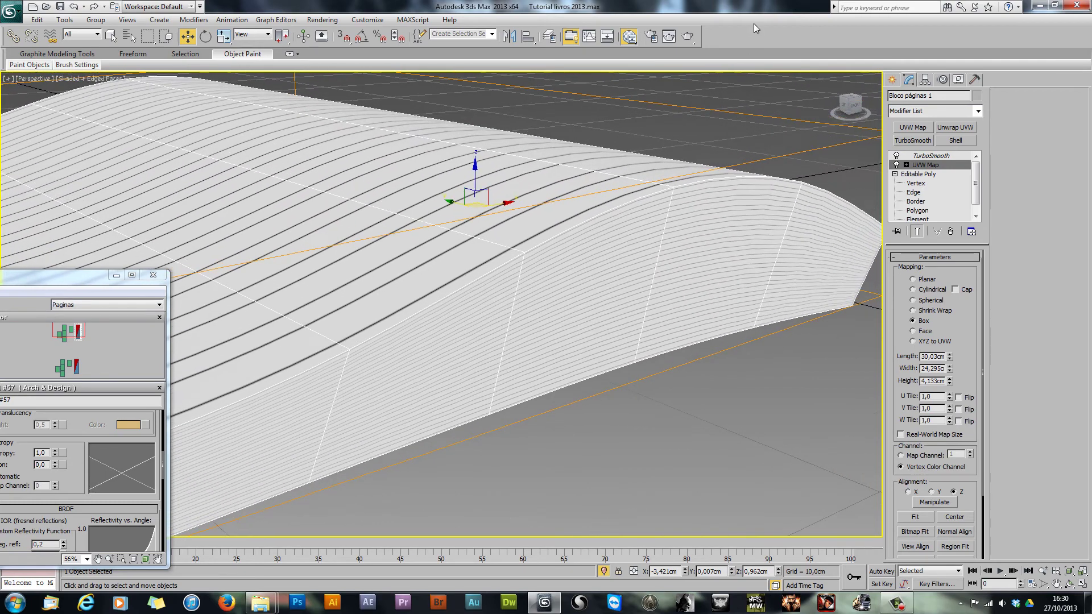
click(689, 37)
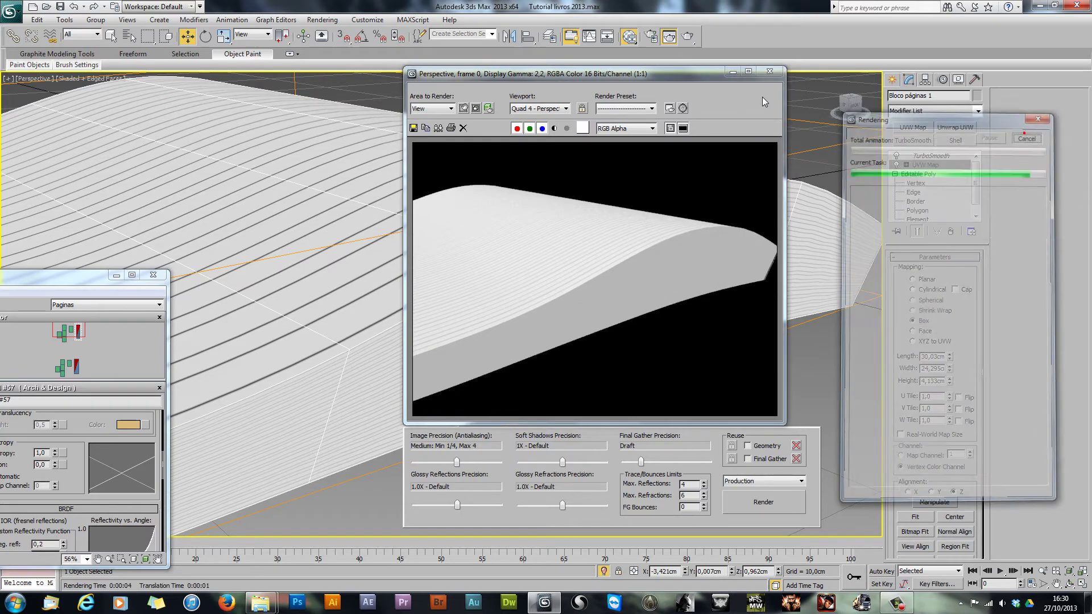
click(768, 72)
Step: Render a closer view of the page block's striped end to examine the sheet lines, and close the frame
scroll(602, 268, up, 4)
scroll(473, 295, down, 2)
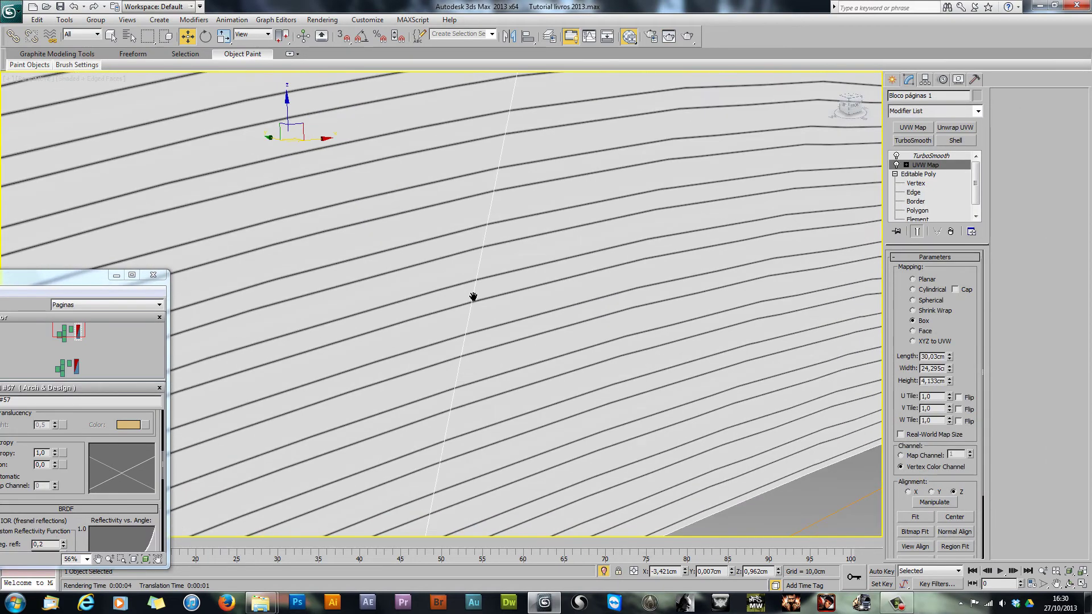
scroll(473, 296, down, 4)
scroll(475, 304, up, 3)
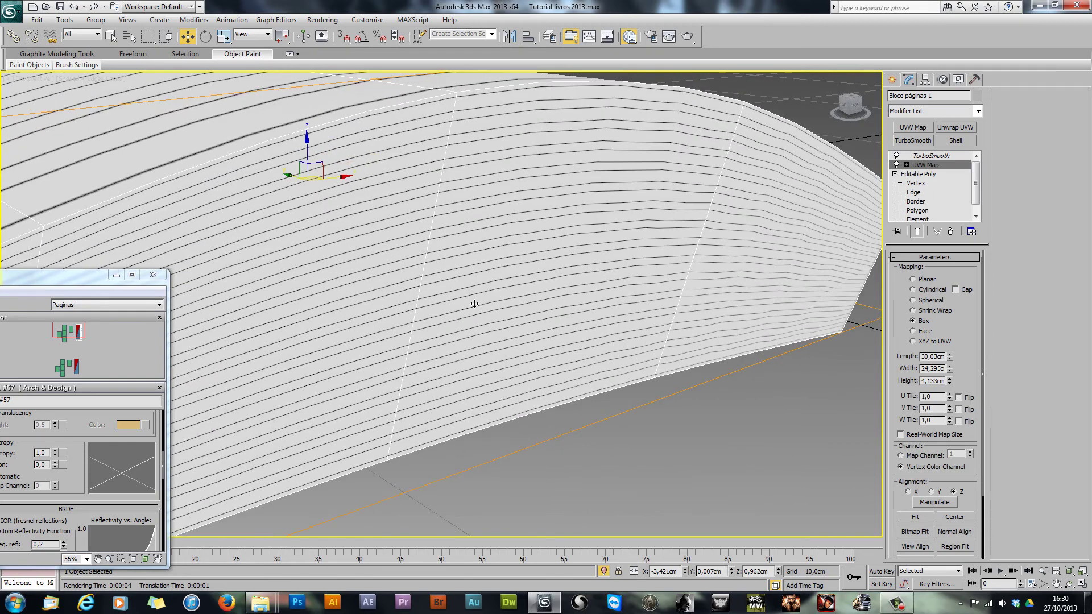
click(689, 38)
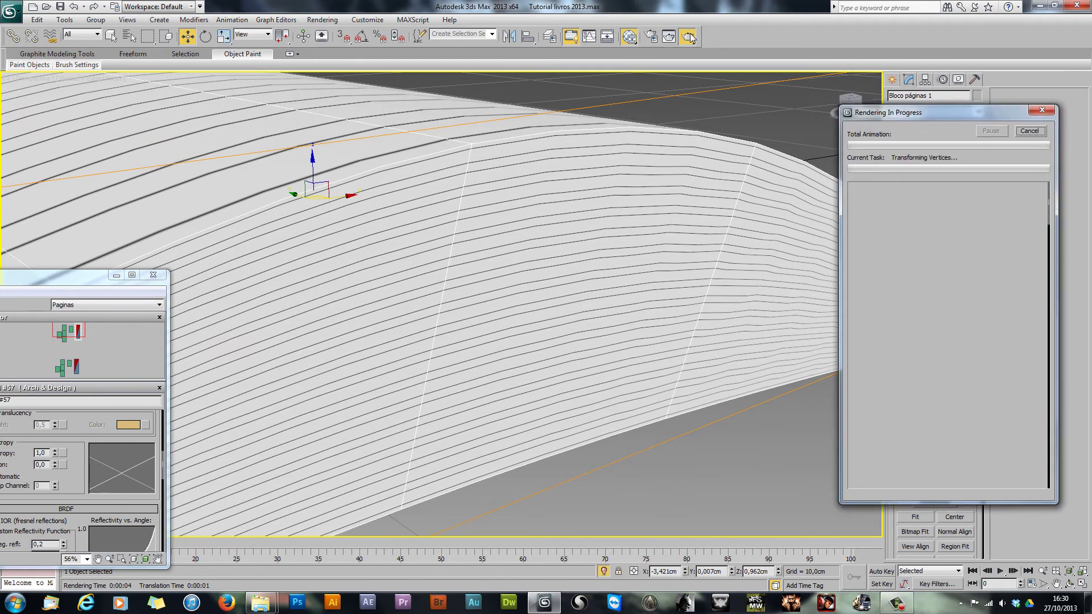
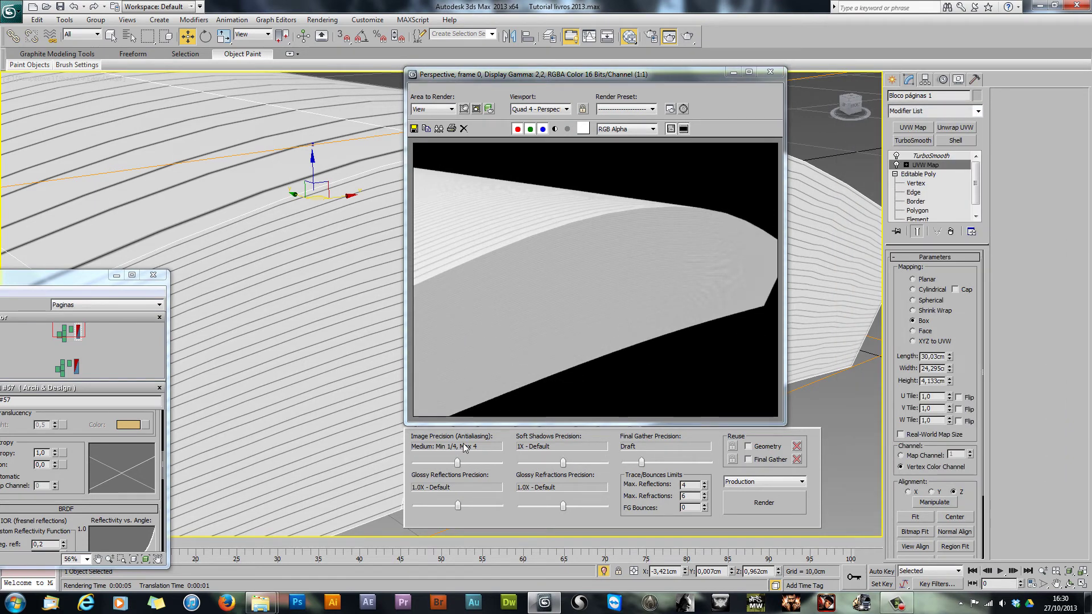
click(772, 70)
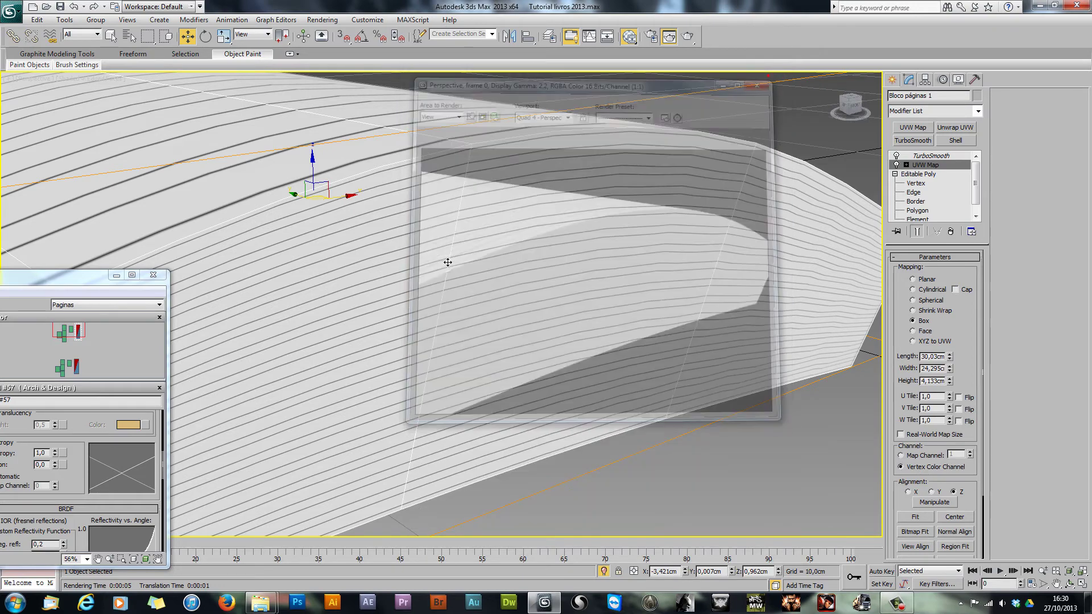
Step: Exit isolation mode to bring back the open book and the surrounding book stacks
scroll(526, 259, down, 5)
scroll(525, 259, down, 4)
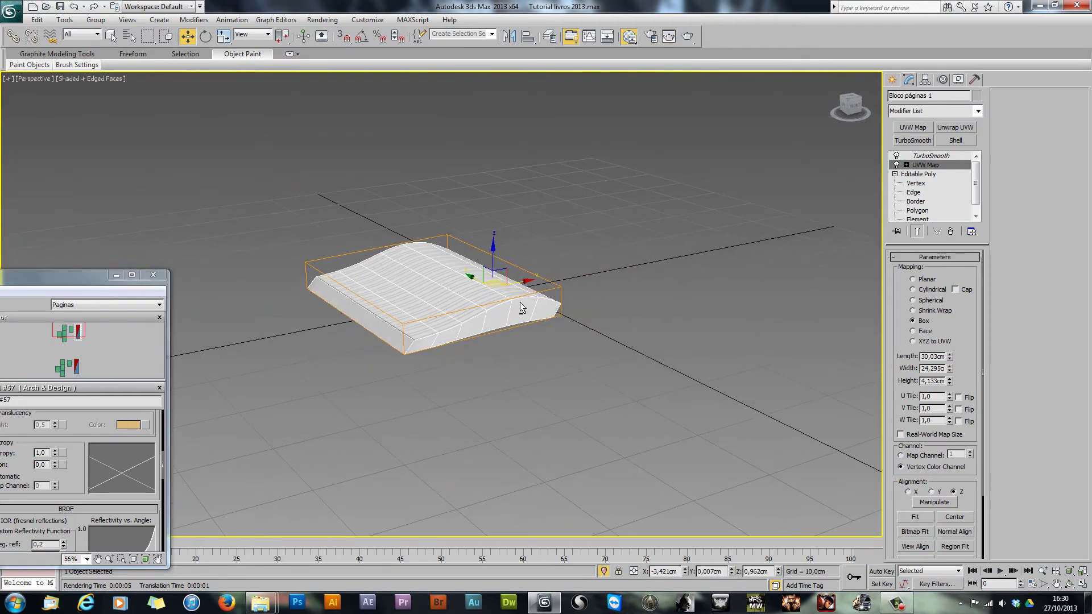
key(alt+q)
Step: Assign the Arch & Design page material to the two upper page blocks on the open book's near half and minimize the material editor
scroll(464, 326, up, 5)
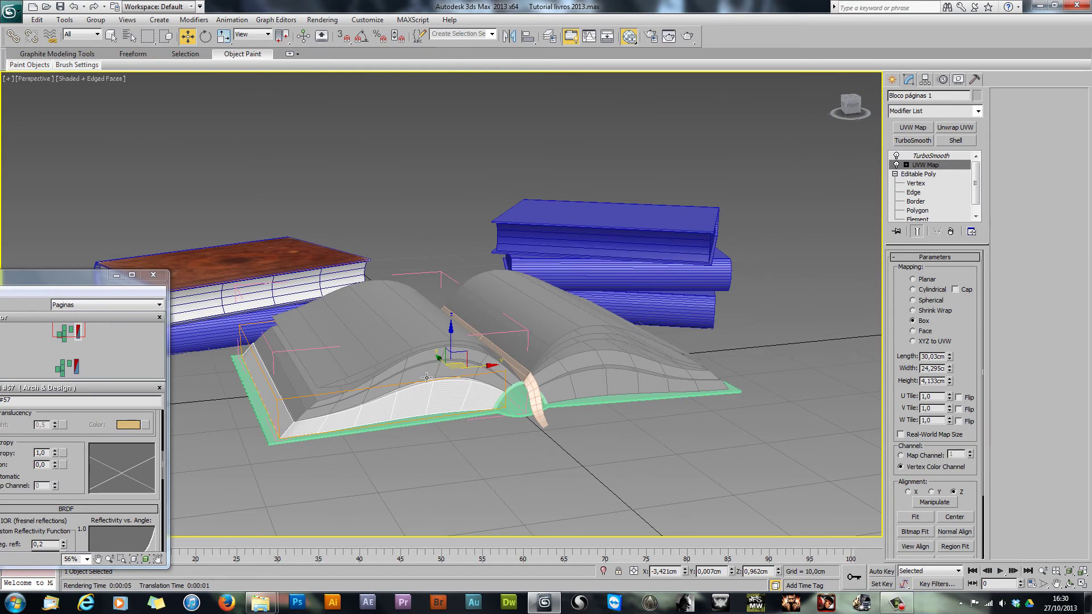
ctrl+click(437, 360)
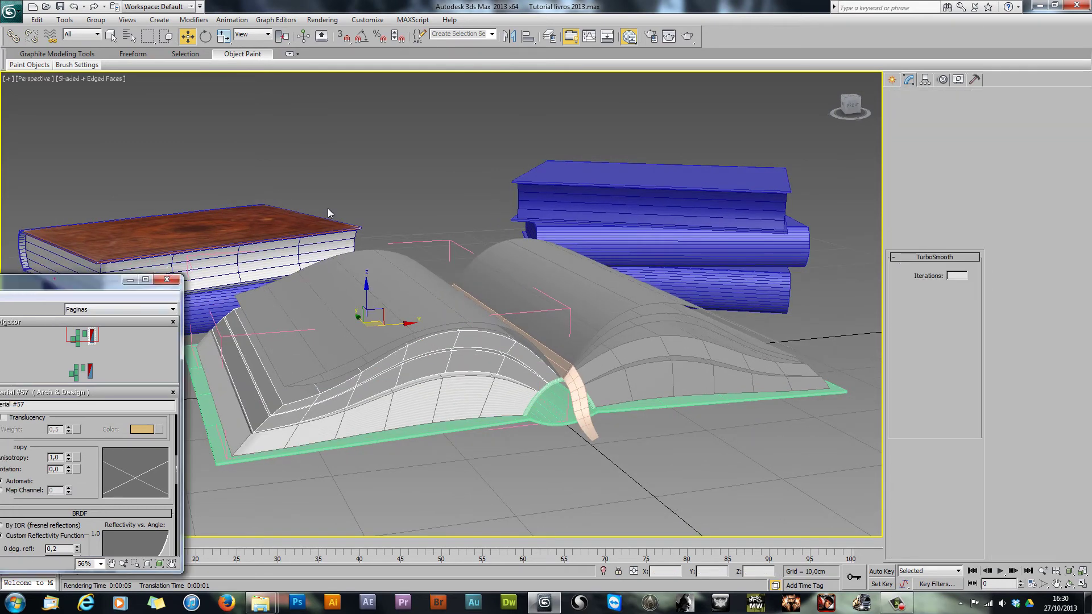
drag(54, 278, 414, 171)
right_click(227, 280)
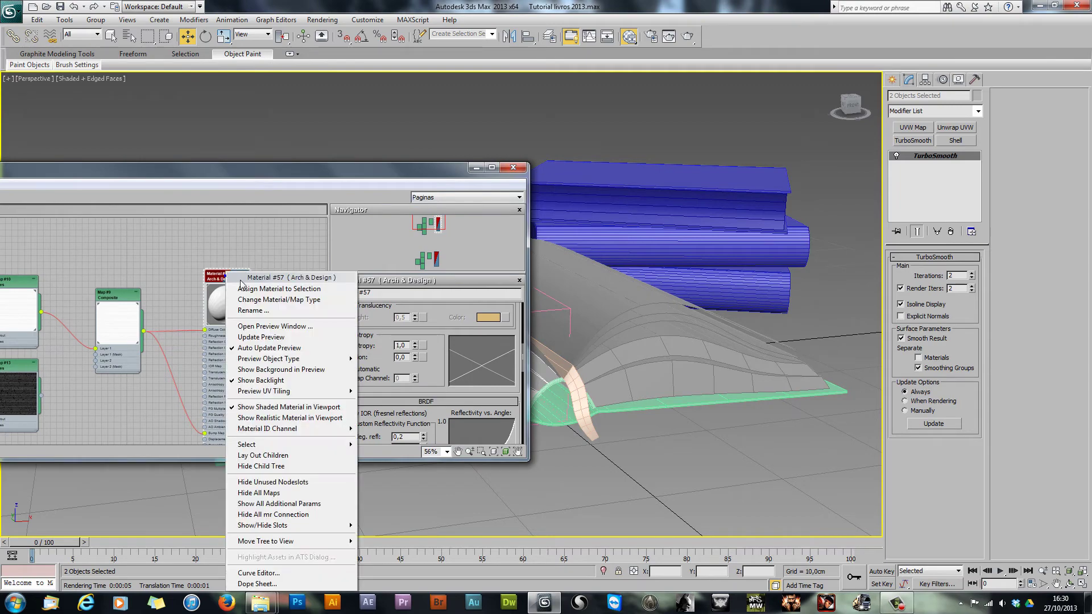
click(261, 288)
click(474, 169)
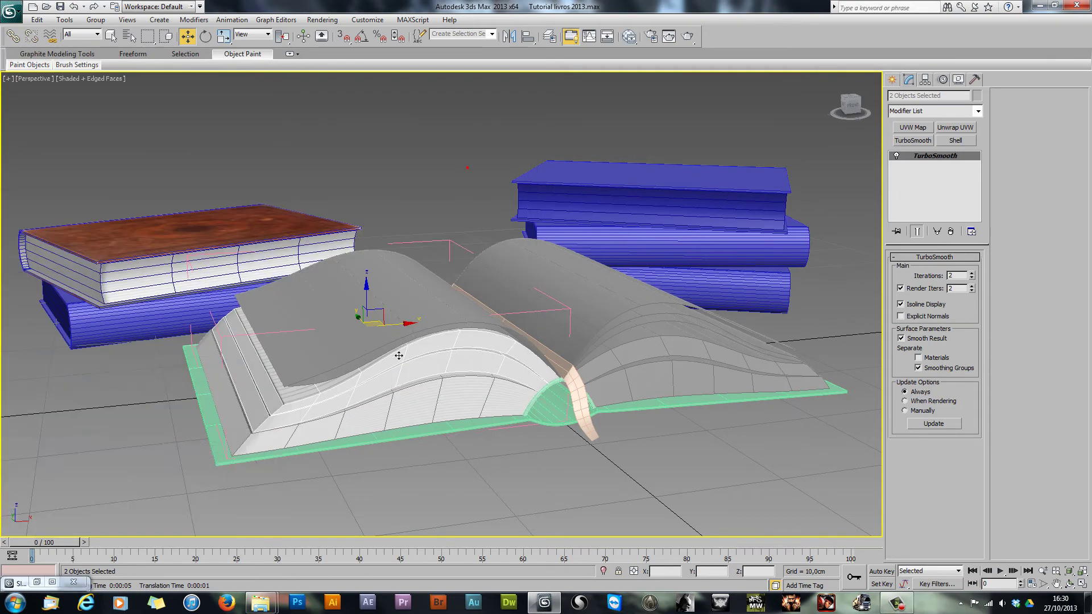
Step: Render a close view of the stacked page blocks' striped ends near the spine and close the frame
scroll(473, 393, up, 8)
scroll(483, 284, down, 6)
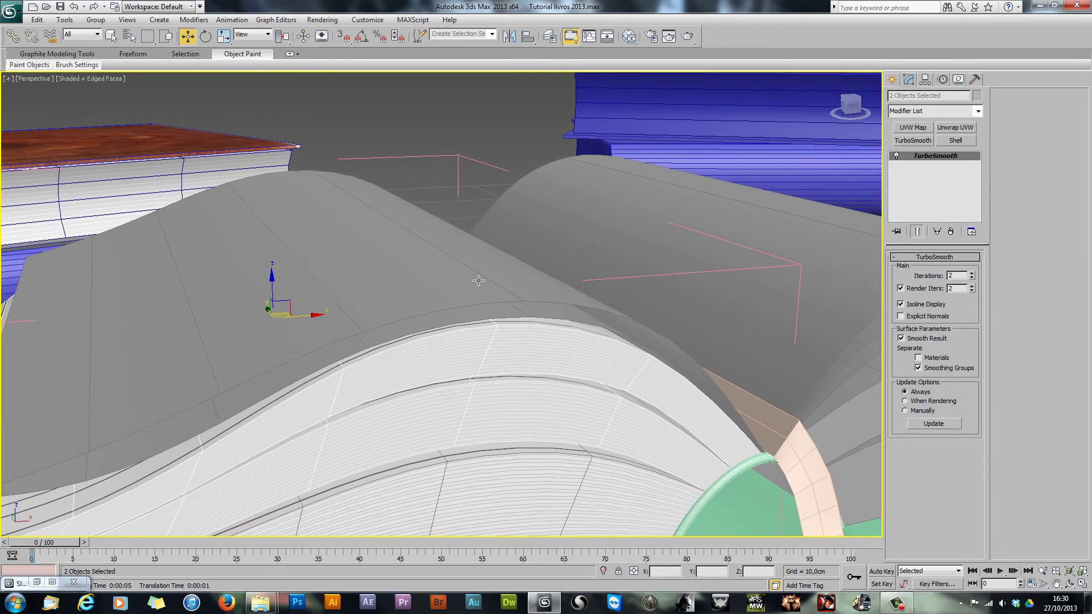
scroll(446, 361, up, 5)
scroll(521, 315, up, 8)
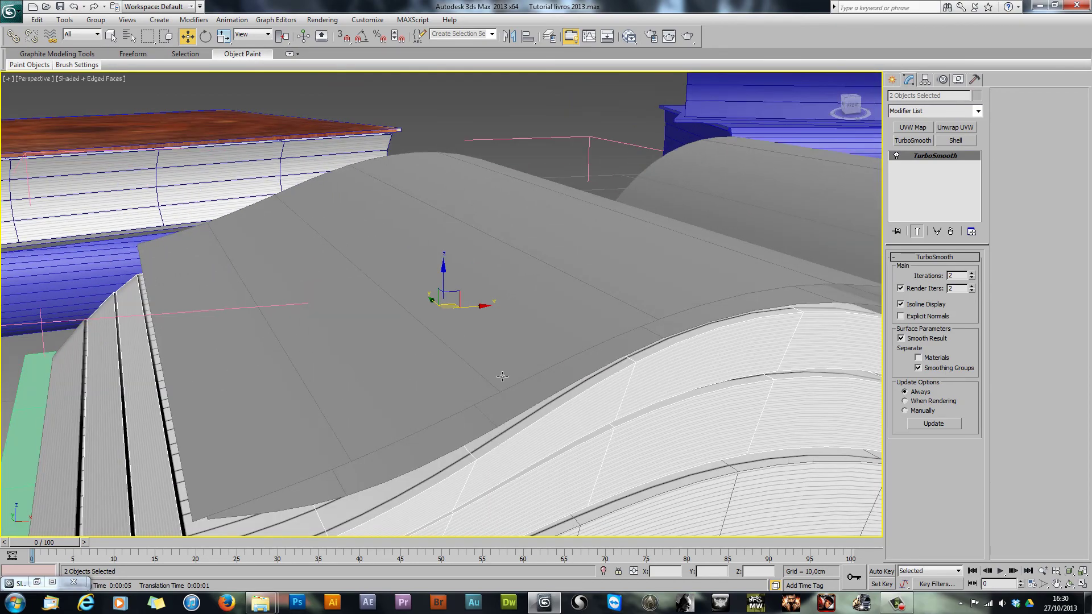
scroll(419, 383, down, 6)
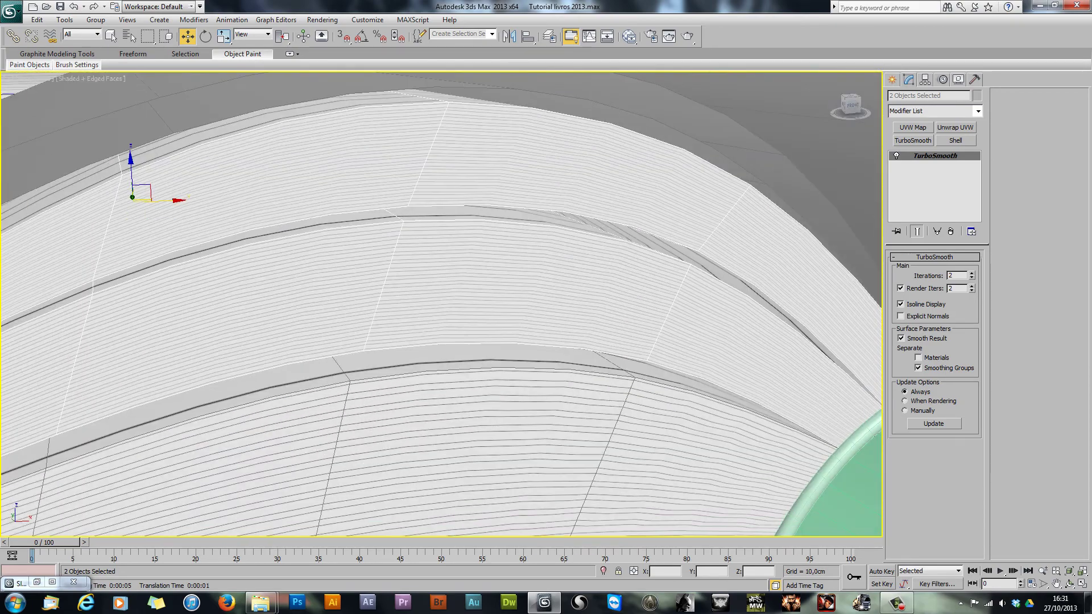
middle_drag(417, 387, 452, 342)
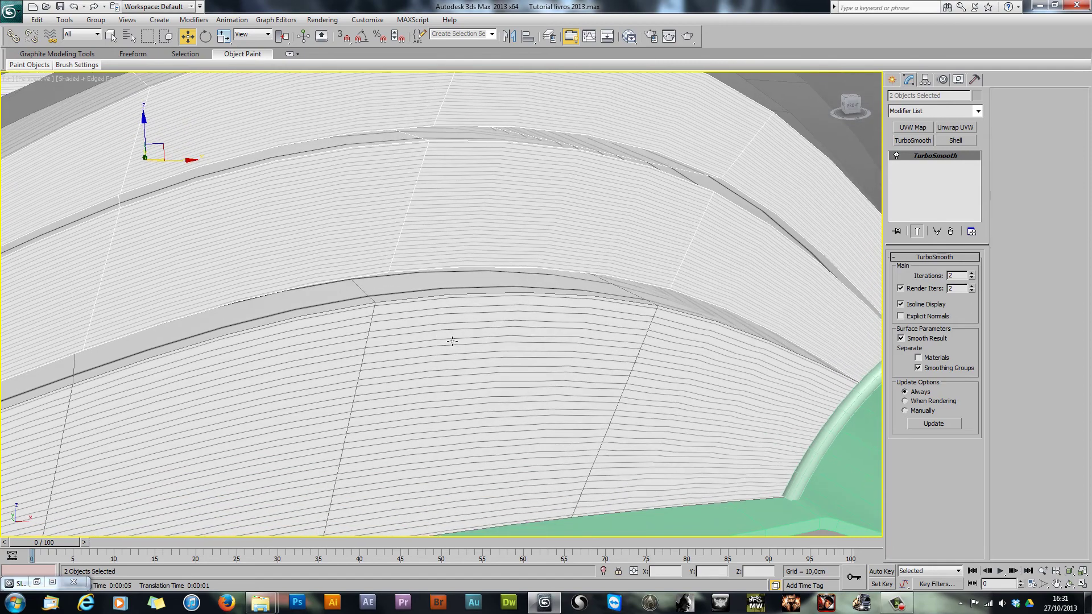
click(688, 37)
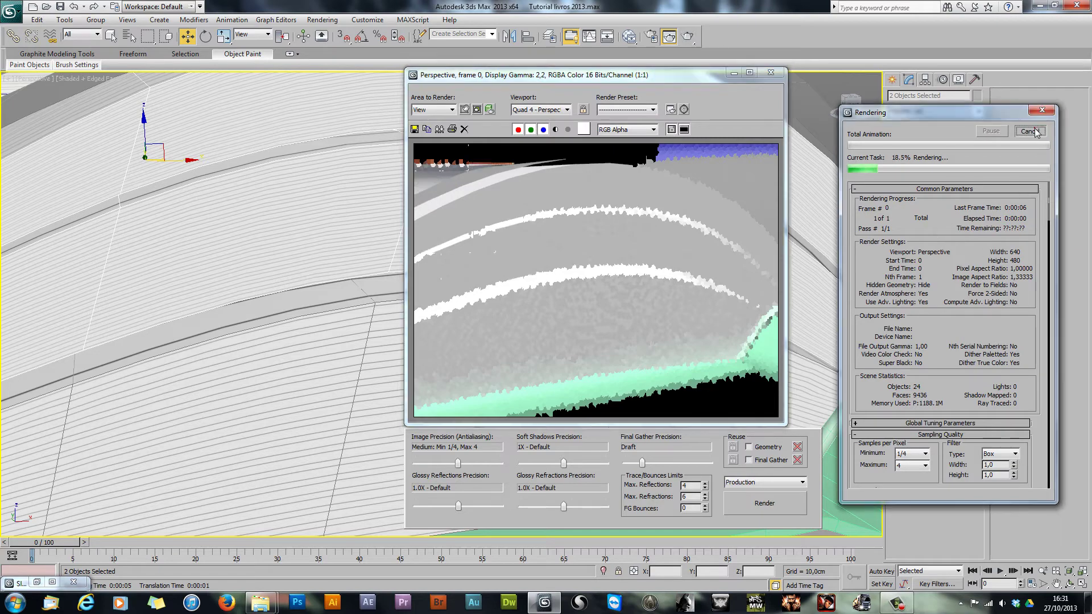
click(770, 74)
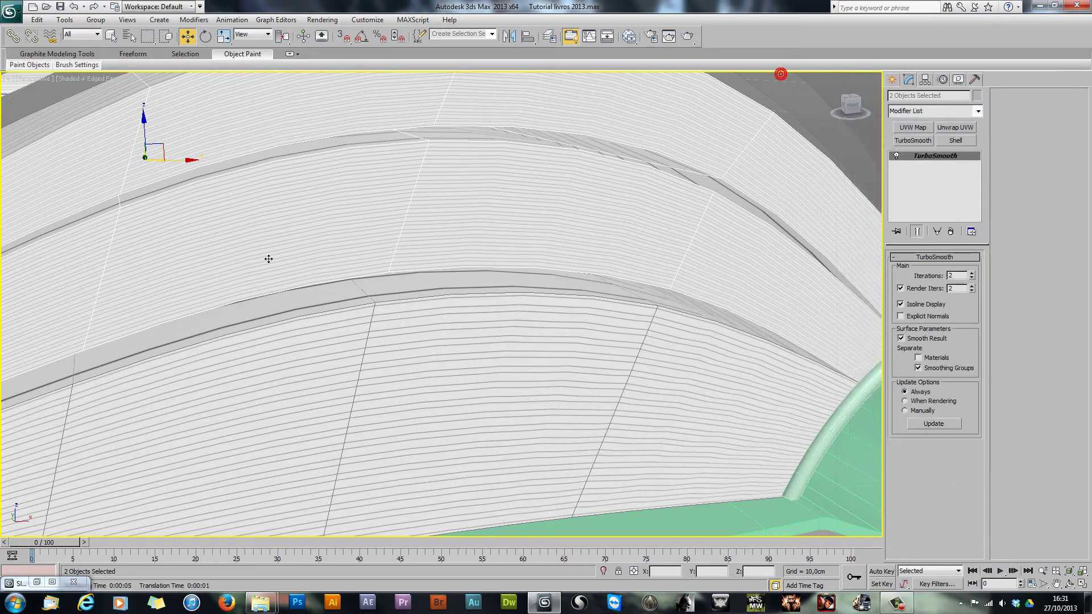
Step: Select the uppermost page block on the open book's near half
middle_drag(213, 235, 254, 288)
scroll(254, 288, down, 10)
scroll(308, 330, up, 8)
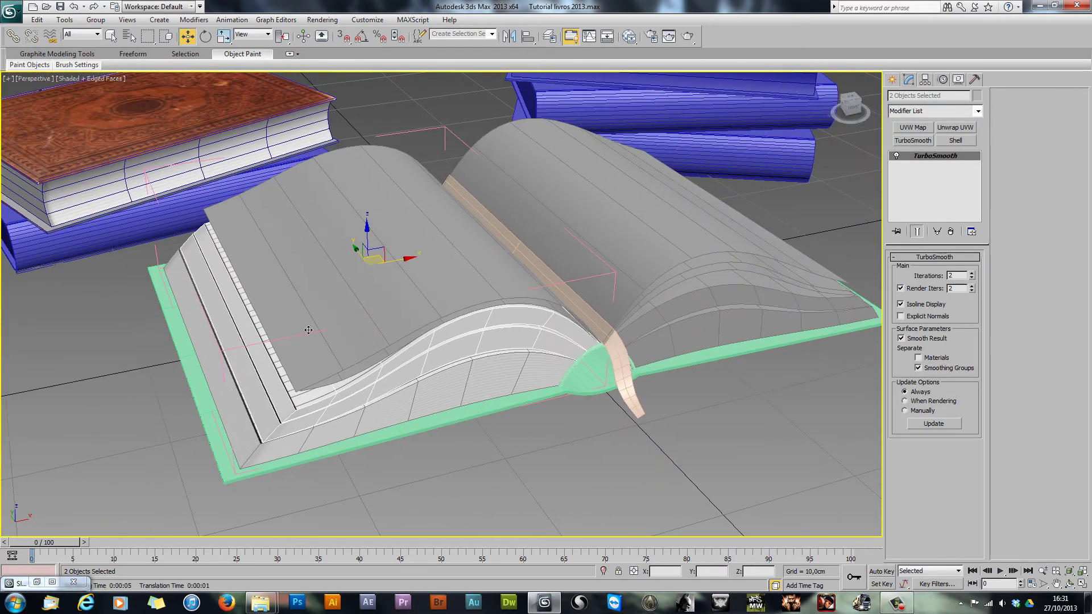
scroll(329, 334, down, 3)
alt+middle_drag(366, 283, 375, 280)
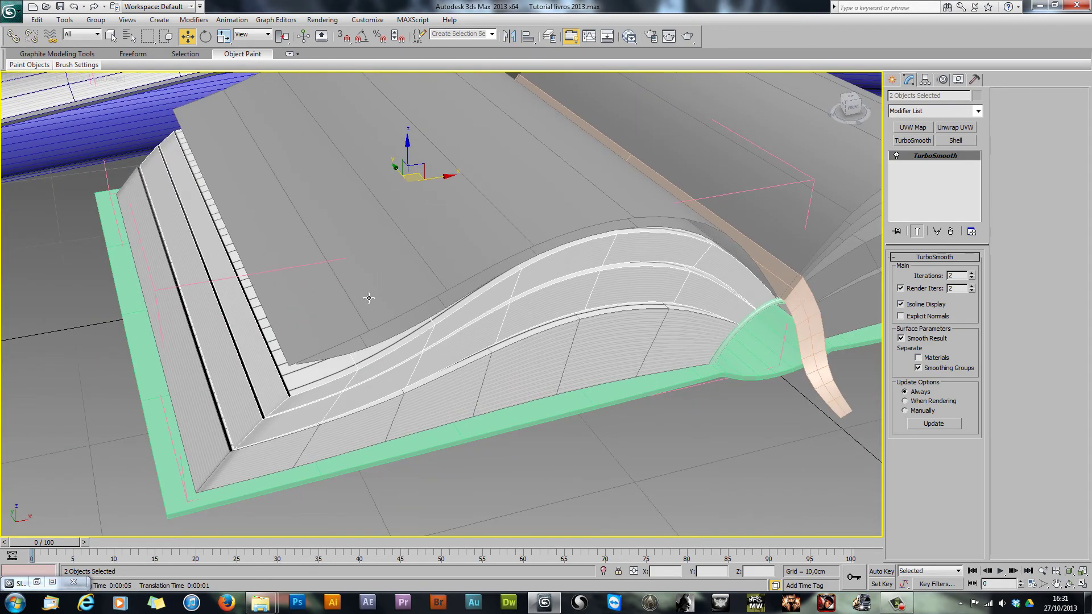
scroll(372, 294, up, 3)
click(398, 335)
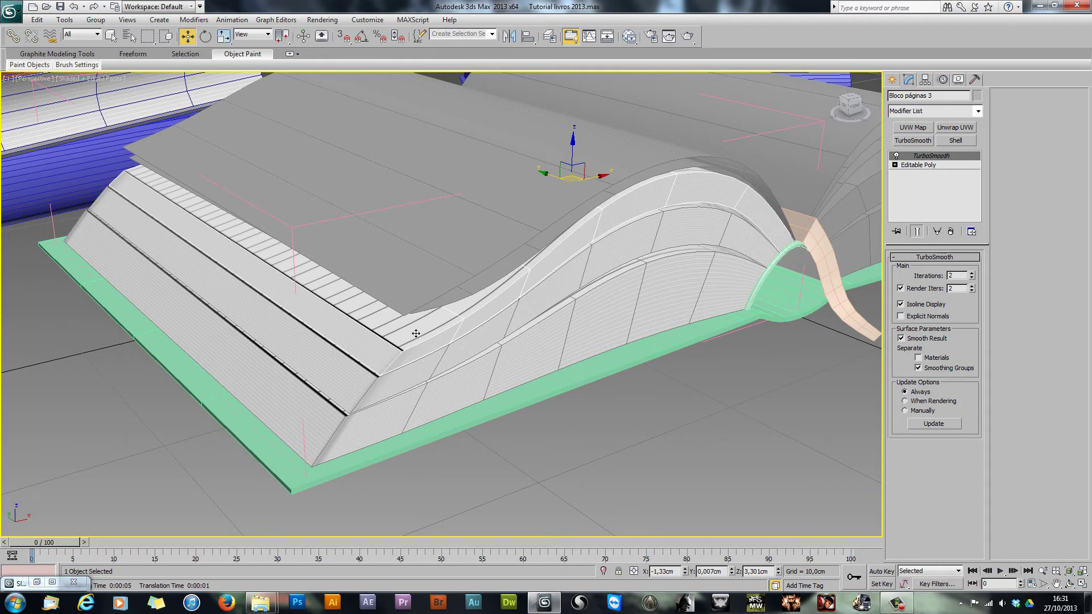
Step: Start a close test render of the page blocks' outer corner to examine the top block's stripes, and cancel it
alt+middle_drag(434, 332, 363, 340)
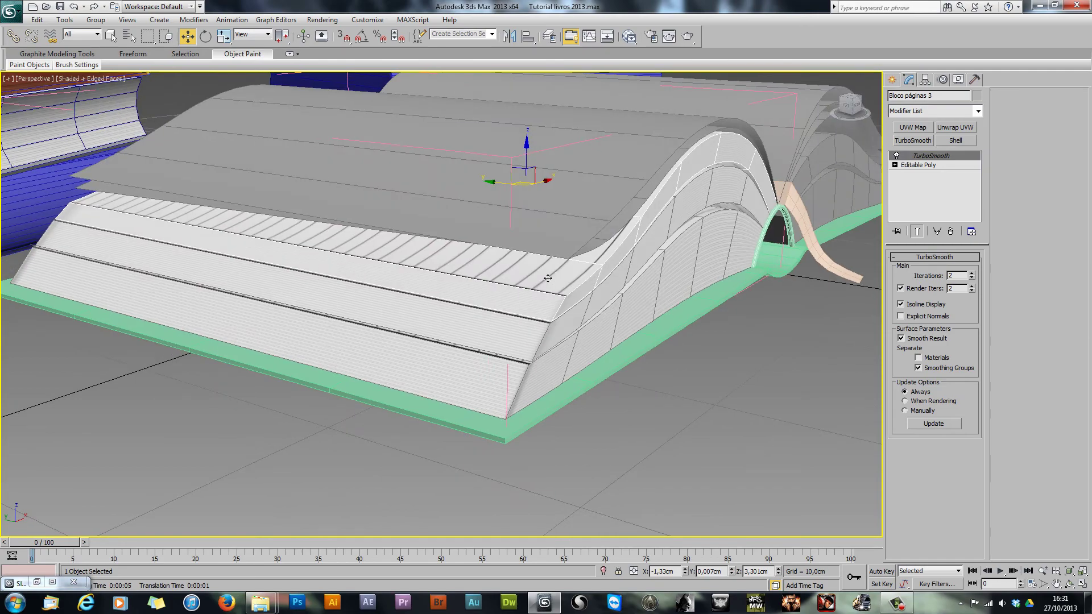
alt+middle_drag(549, 301, 493, 319)
scroll(461, 353, up, 10)
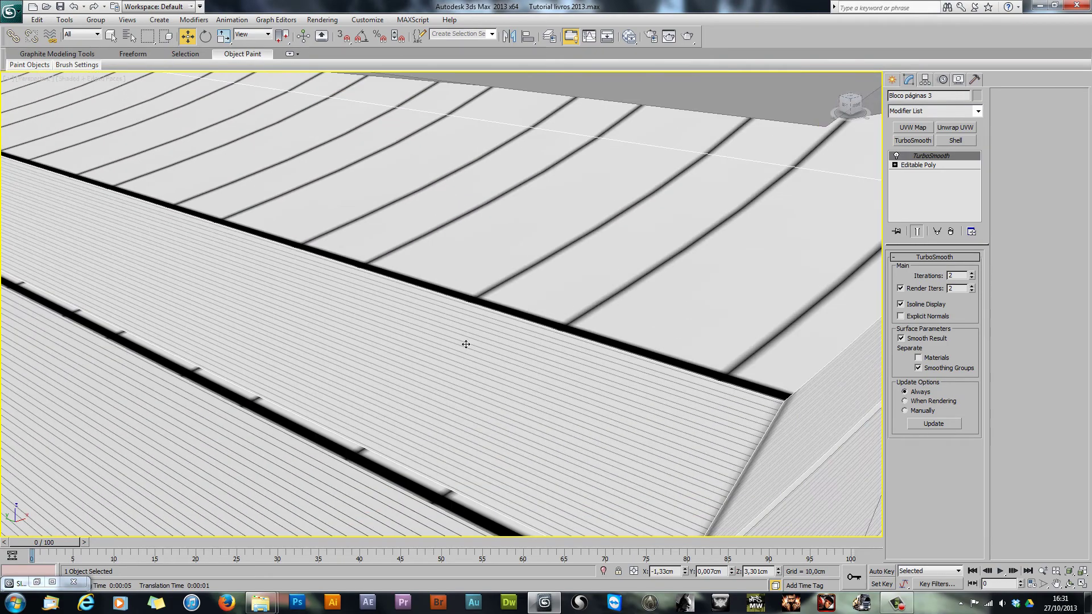
click(688, 37)
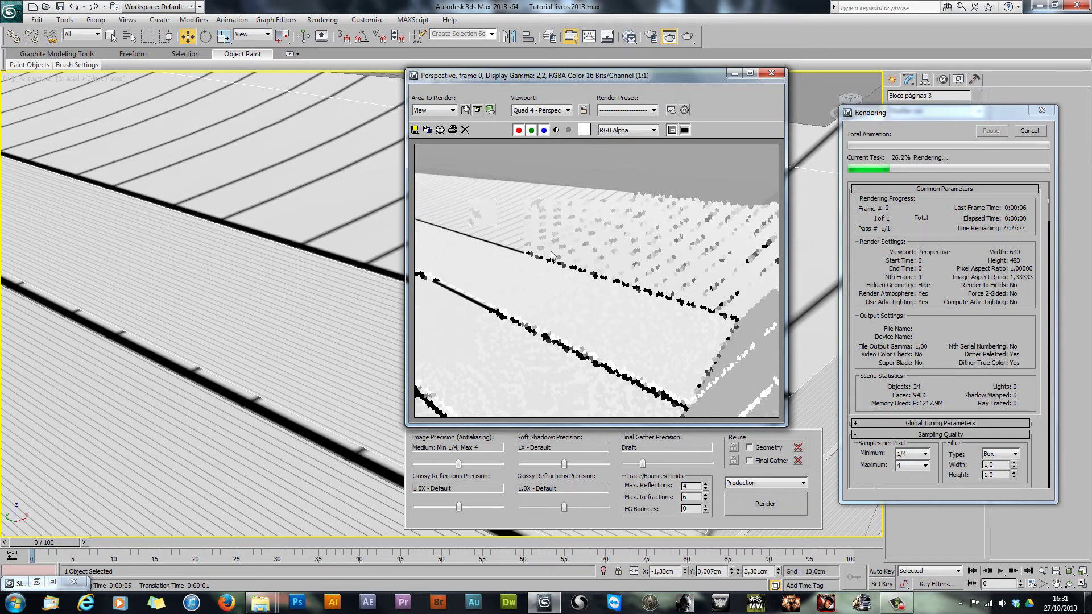
click(1029, 131)
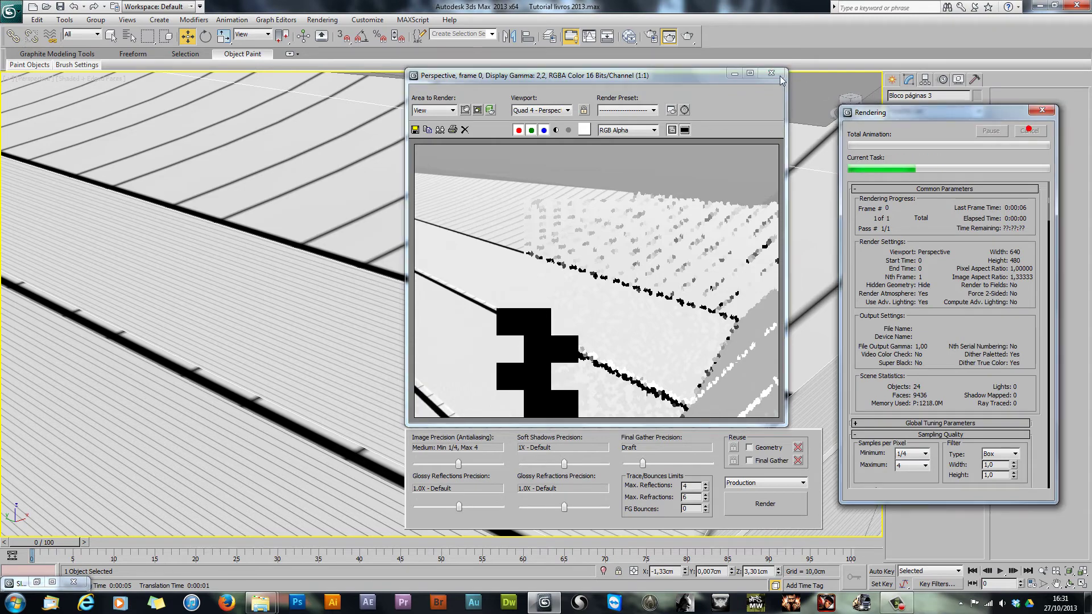
Step: Add a Multi/Sub-Object material in the material editor's Paginas view and set its number of materials to 2
click(37, 583)
middle_drag(445, 134, 676, 180)
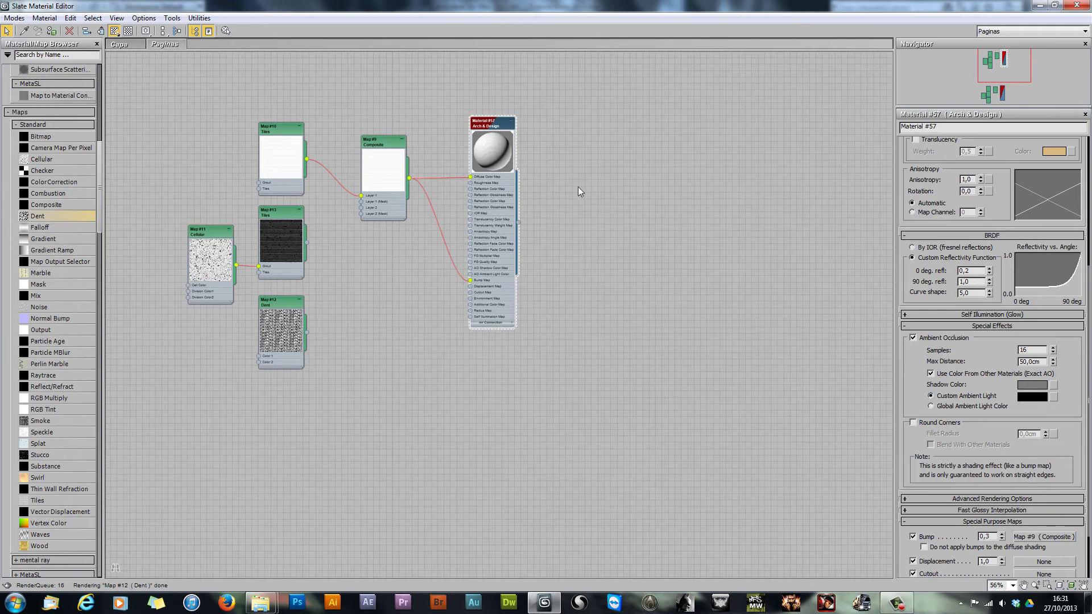
middle_drag(595, 180, 578, 186)
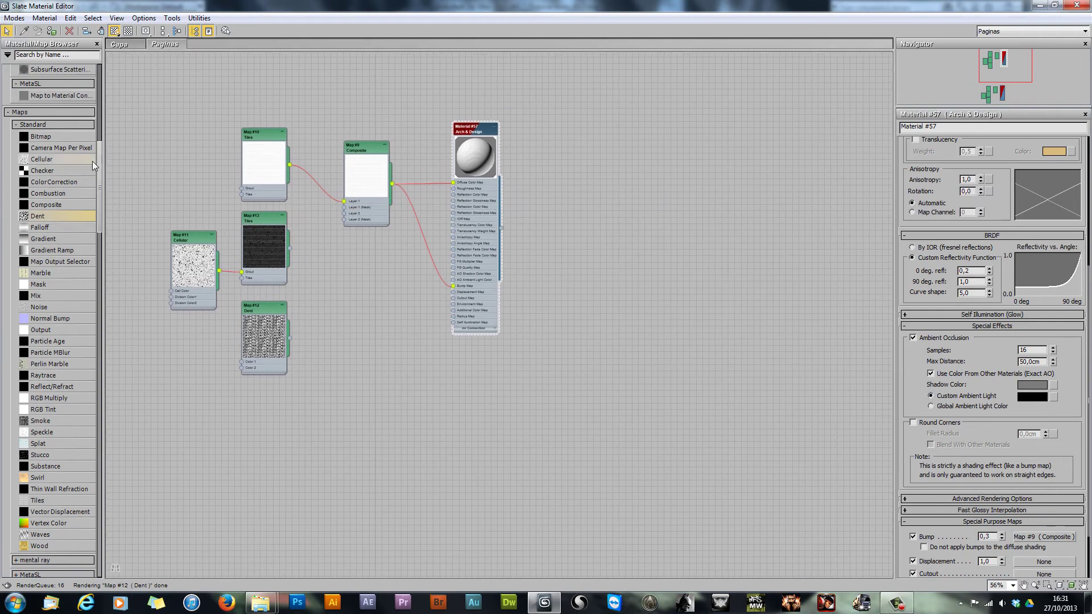
drag(99, 162, 100, 61)
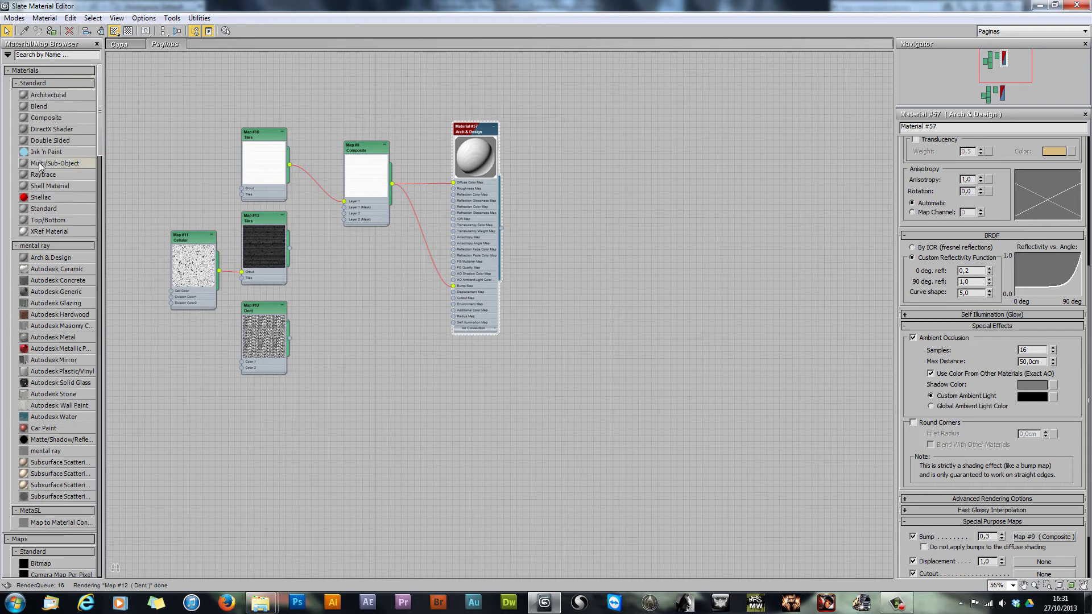
drag(39, 162, 657, 178)
double_click(657, 178)
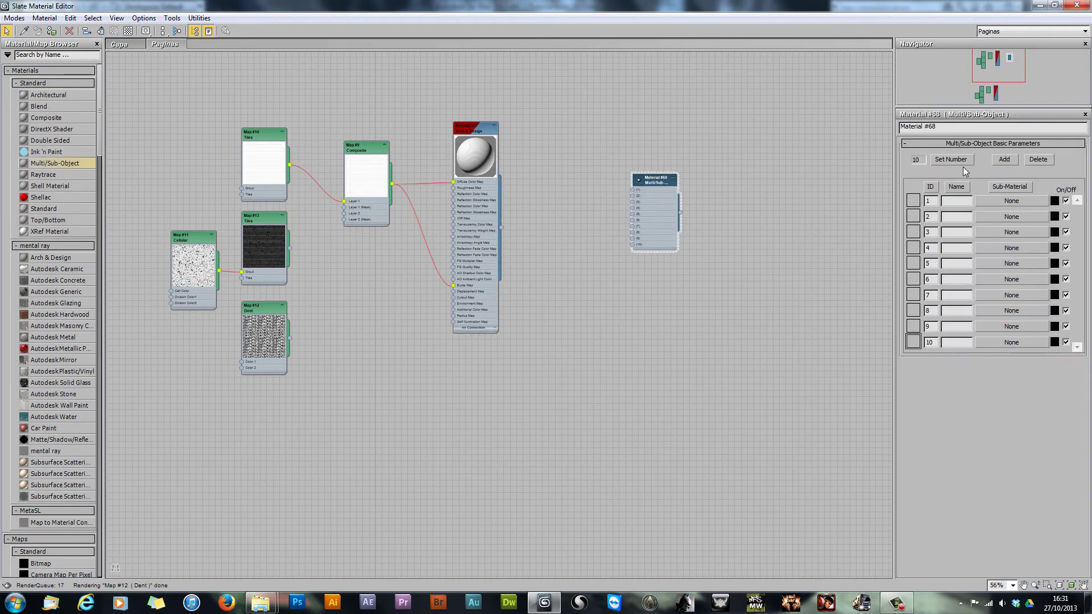
click(947, 159)
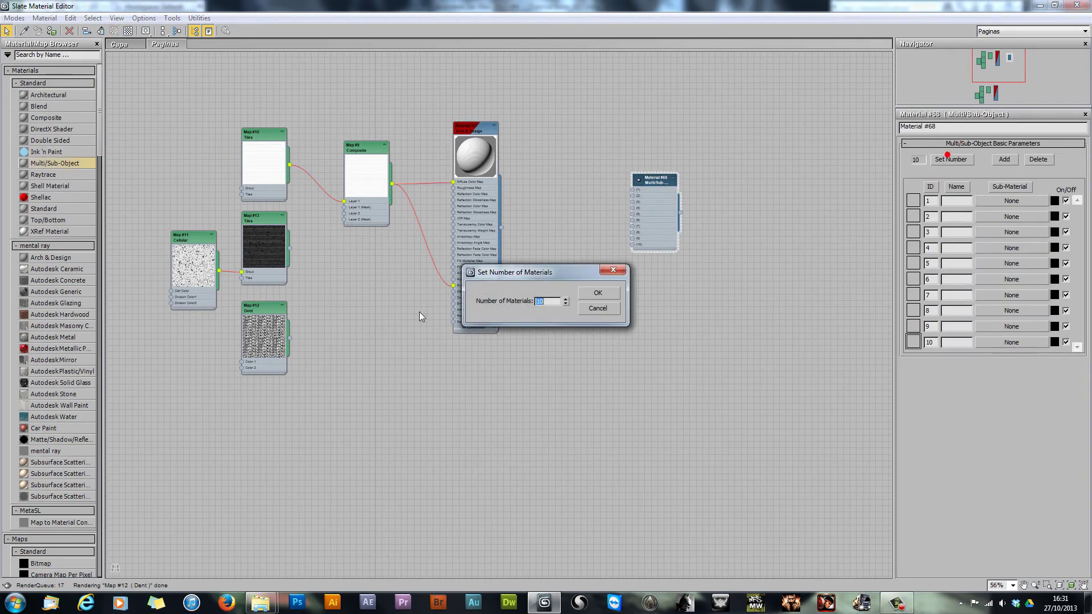
click(612, 294)
Step: Place the Multi/Sub-Object node beside the striped page material and name it Paginas abertas
middle_drag(745, 257, 674, 313)
scroll(674, 312, up, 2)
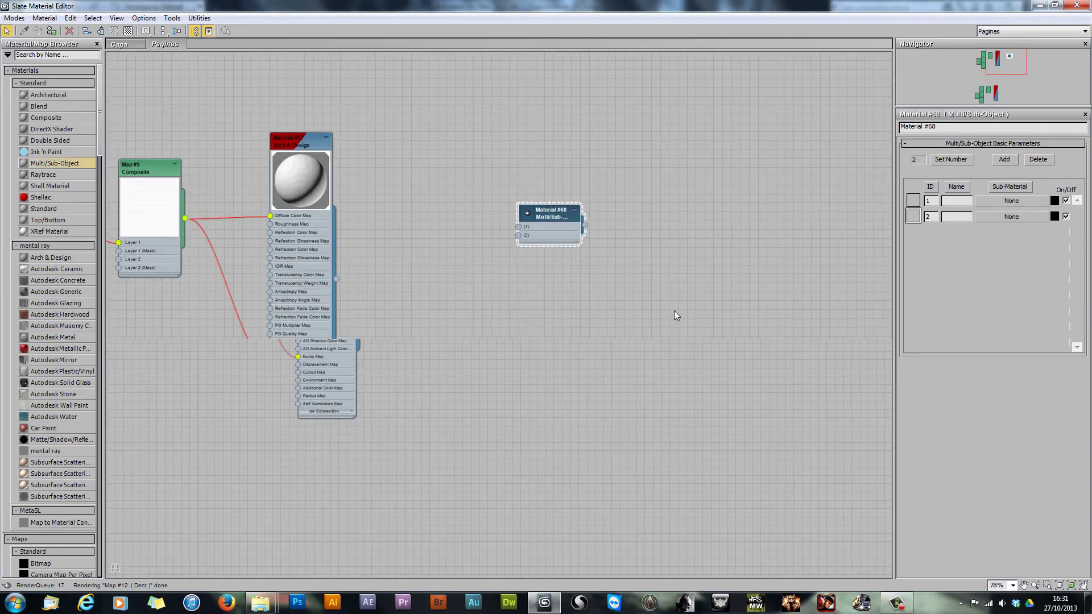
middle_drag(508, 296, 643, 336)
drag(654, 223, 609, 212)
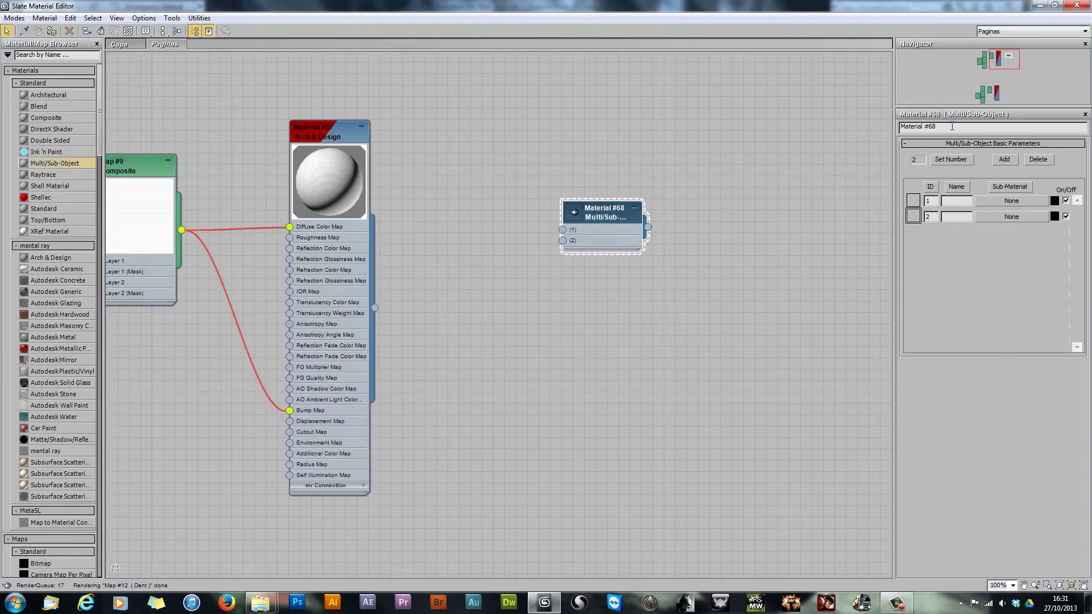
text(Paginas aberta)
key(Return)
click(954, 128)
text(s aberta)
key(Return)
Step: Connect the striped Arch & Design material to slot 2 of Paginas abertas and rearrange the nodes to free space
drag(374, 309, 562, 241)
middle_drag(440, 359, 580, 414)
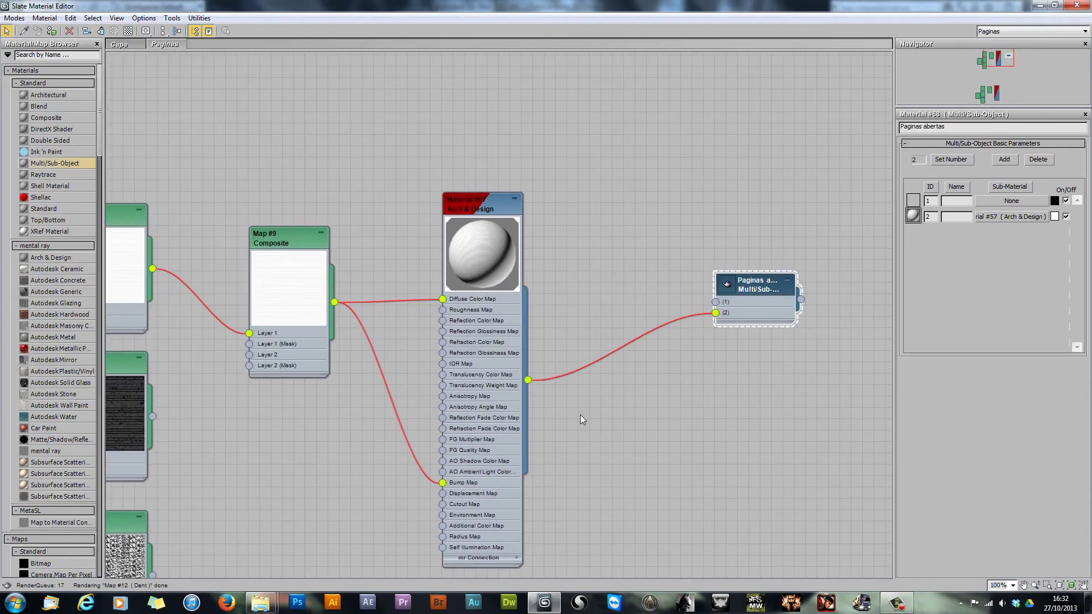
scroll(381, 201, down, 3)
middle_drag(383, 205, 642, 189)
drag(294, 142, 721, 490)
drag(699, 187, 689, 266)
middle_drag(689, 266, 378, 224)
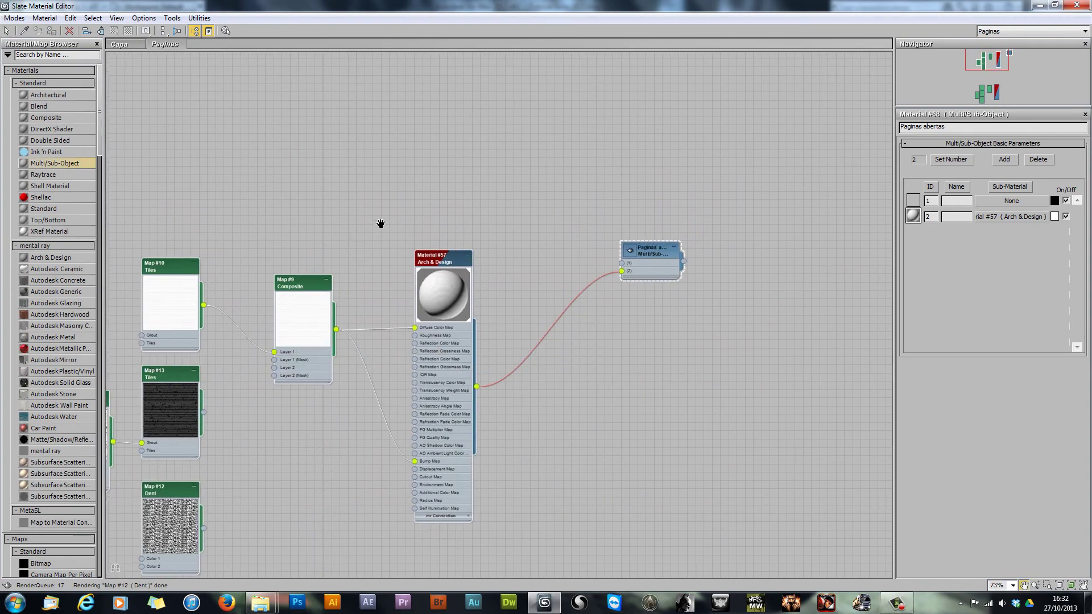
Step: Duplicate the Arch & Design page material and disconnect the Composite map from the copy's Diffuse Color and Bump inputs
scroll(419, 286, up, 3)
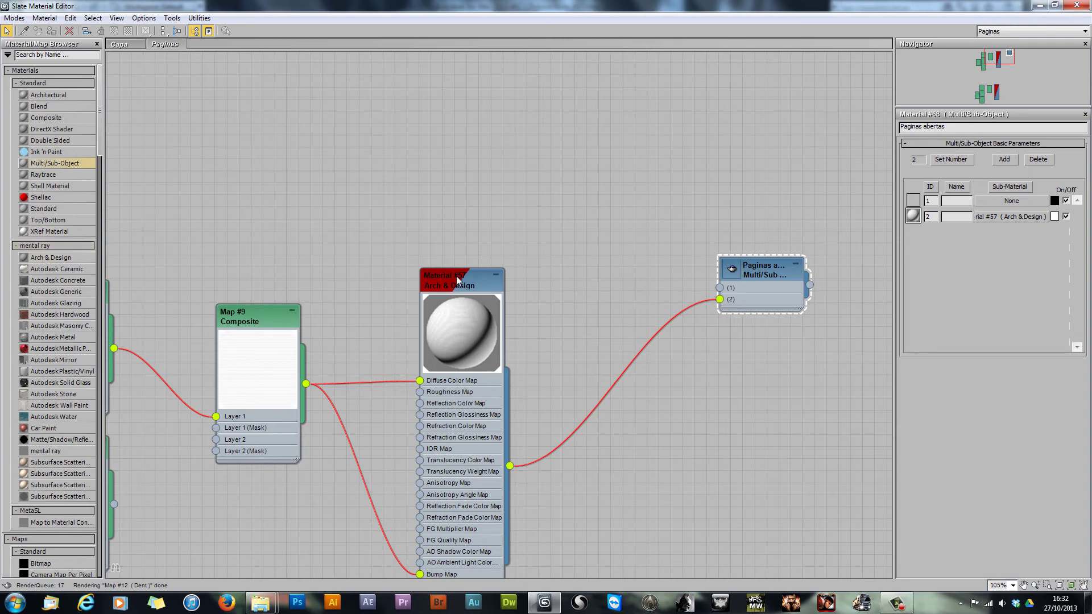
mouse_move(457, 278)
shift+mouse_down()
mouse_move(565, 254)
mouse_move(597, 112)
shift+mouse_up()
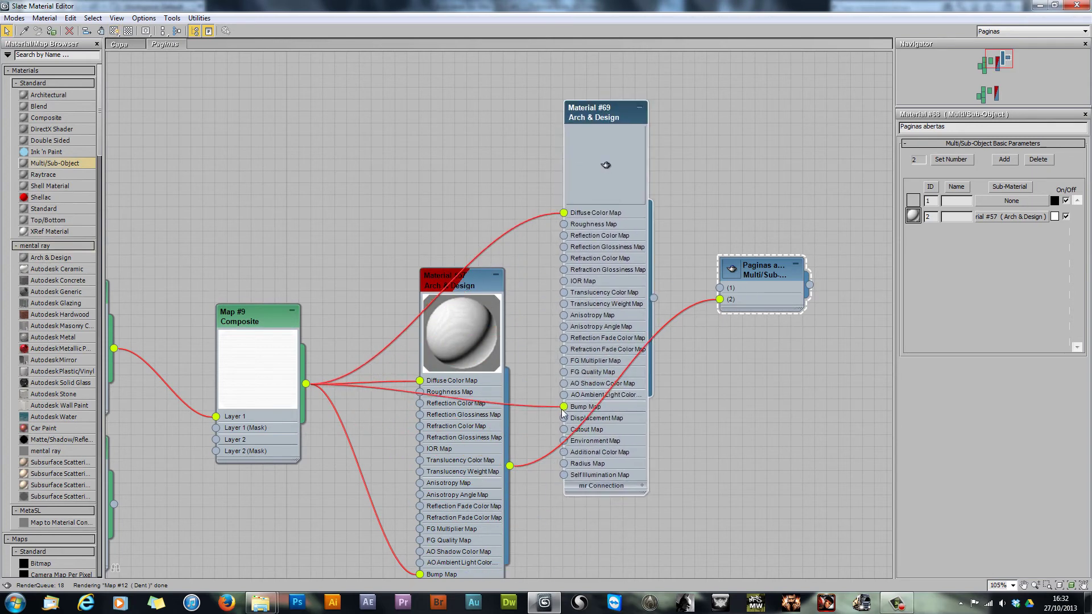
drag(559, 409, 536, 411)
drag(563, 213, 533, 210)
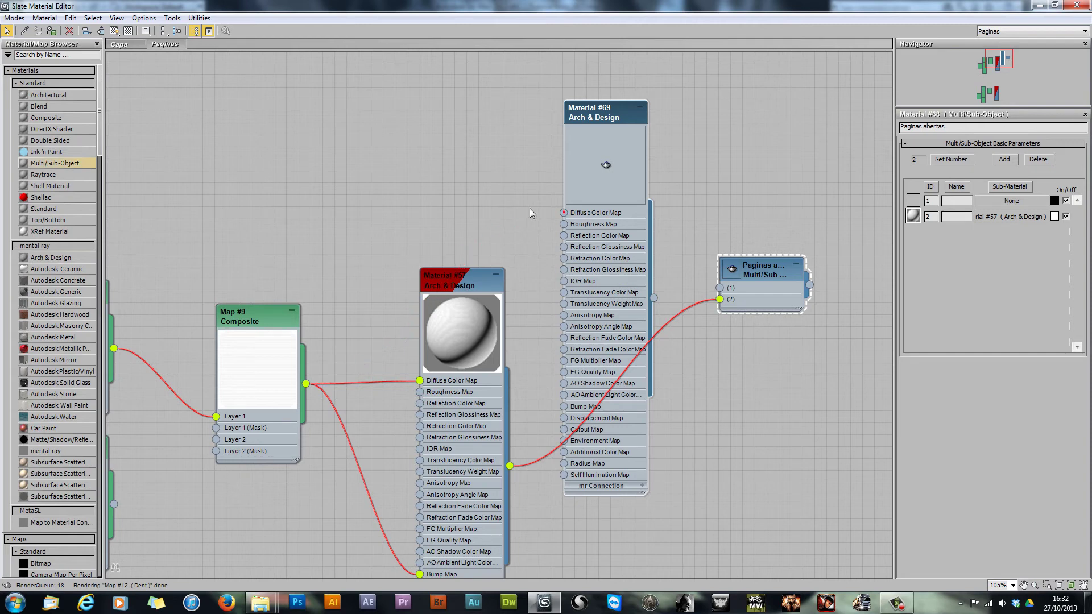
Step: Collapse the copied Arch & Design node and refresh its preview, switching automatic preview updating off and on again
click(640, 108)
right_click(616, 159)
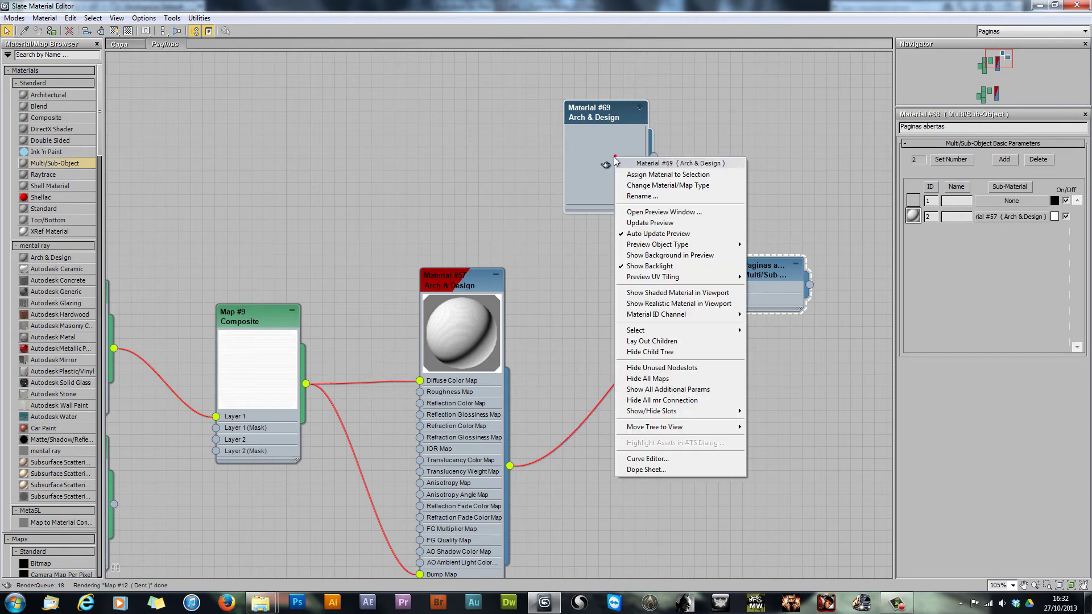
click(633, 227)
right_click(624, 194)
click(643, 258)
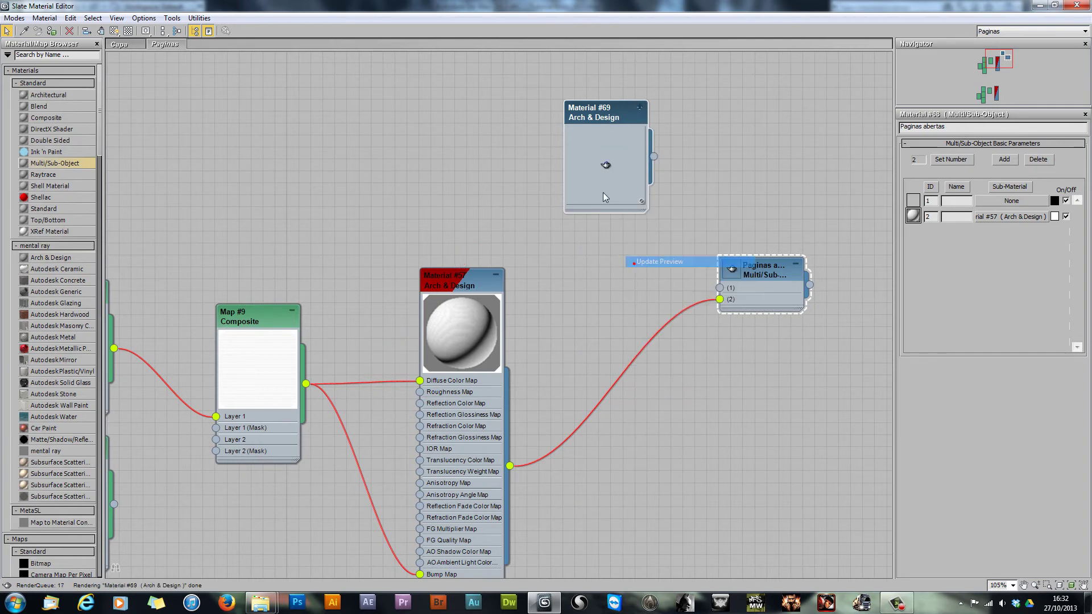
right_click(589, 167)
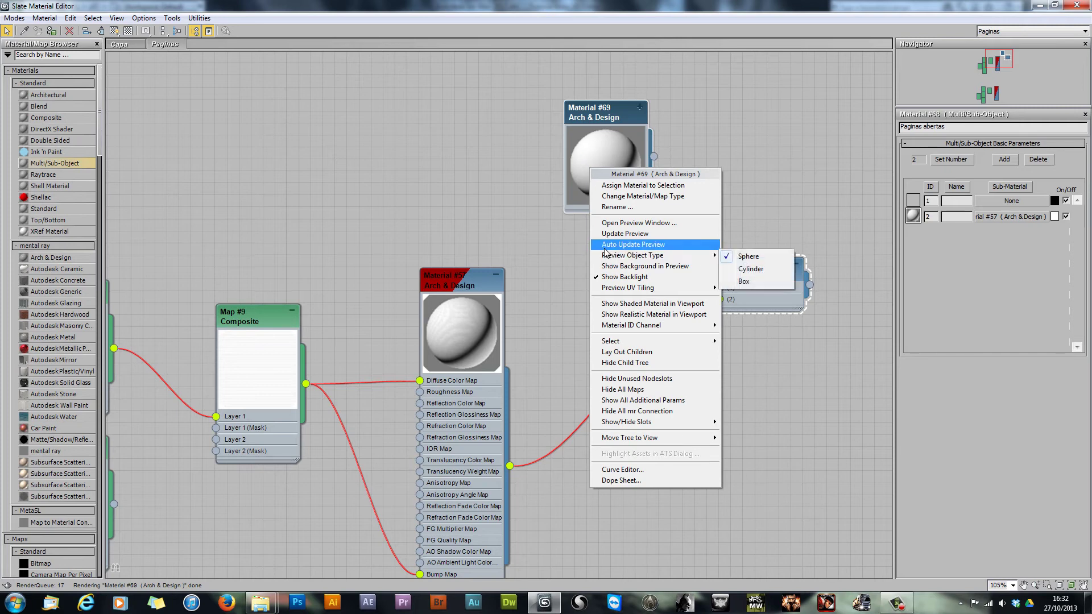
click(604, 245)
Step: Connect the plain Arch & Design copy to slot 1 of Paginas abertas and assign Paginas abertas to the selected page block
drag(604, 130, 556, 132)
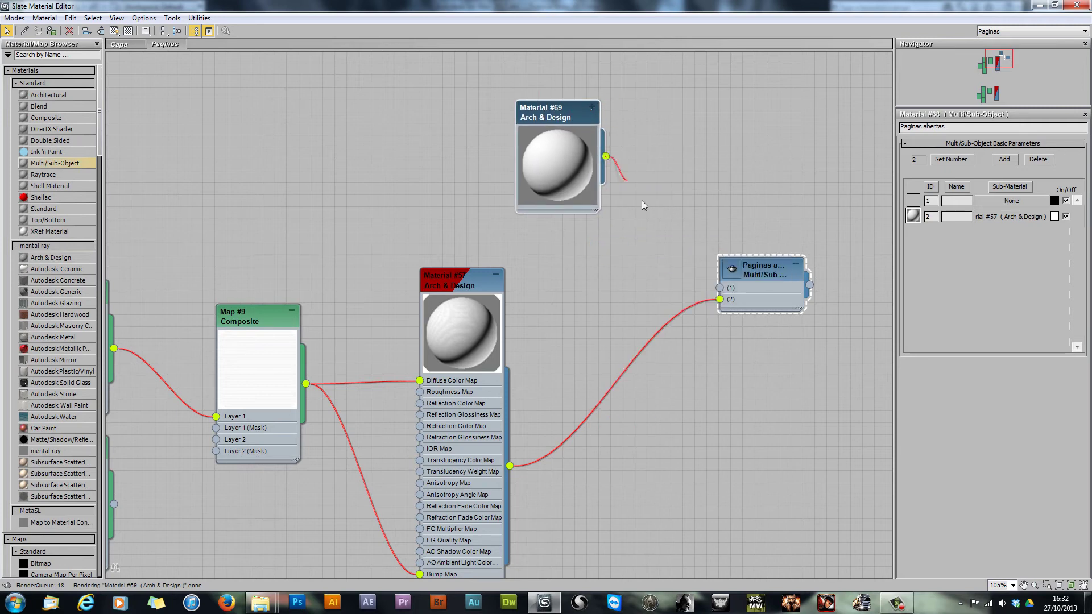
drag(642, 204, 720, 287)
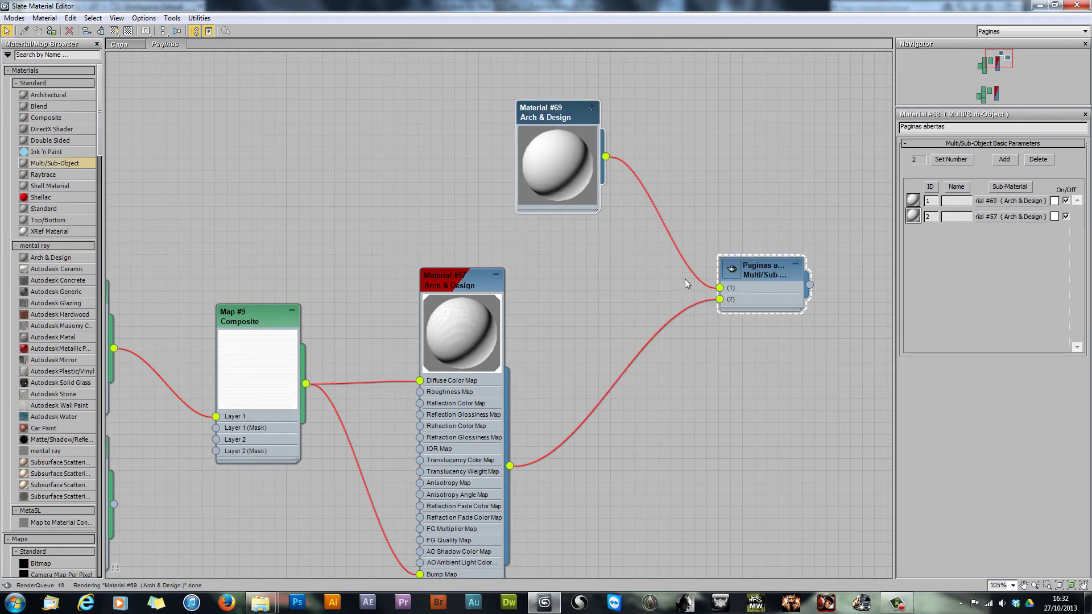
double_click(733, 268)
right_click(750, 314)
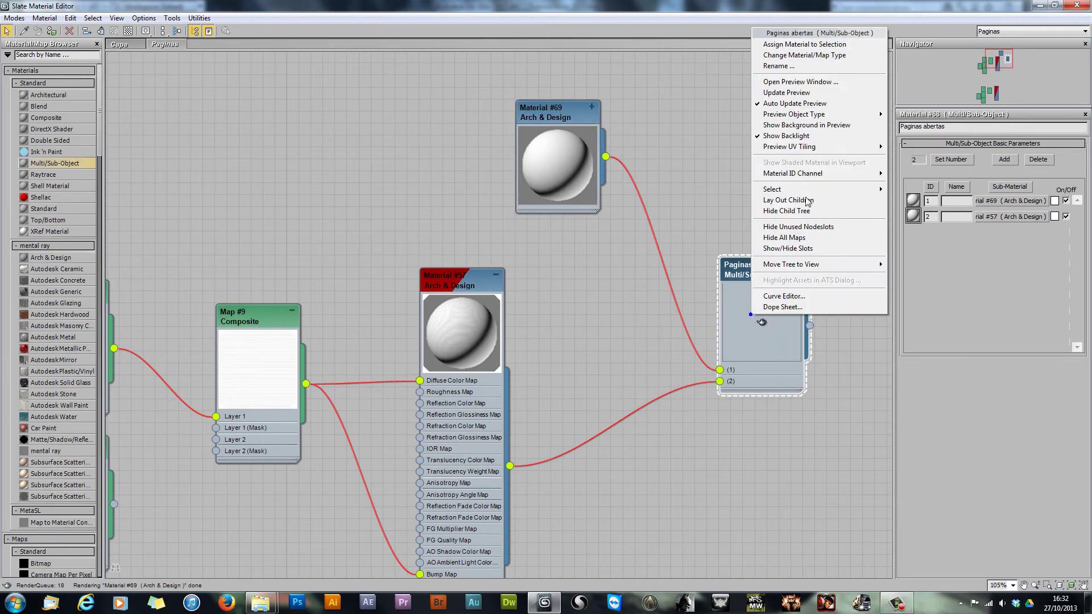
click(776, 45)
drag(711, 11, 12, 237)
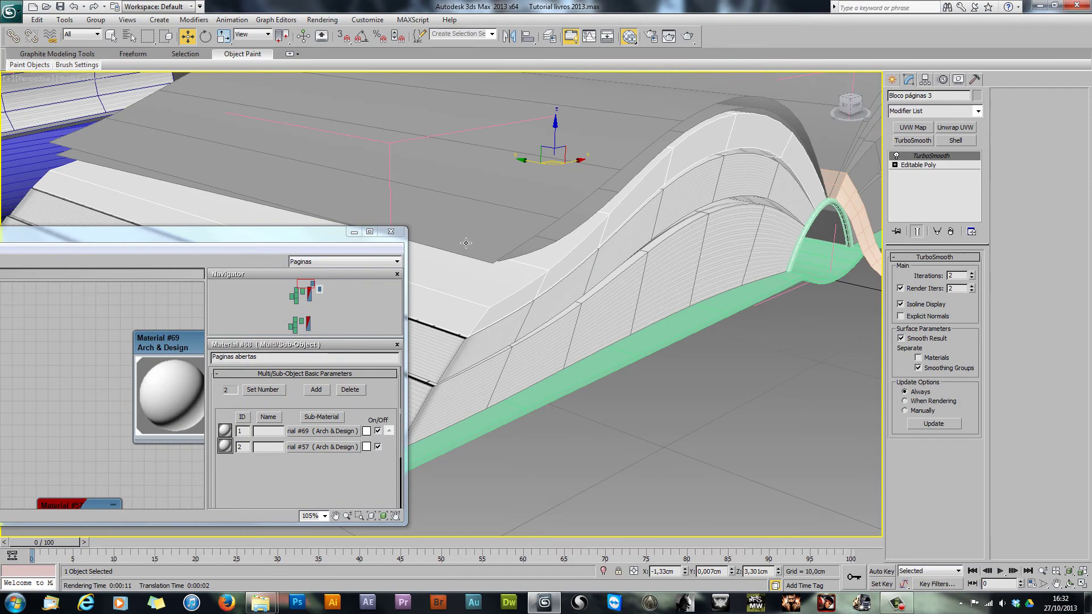
Step: Isolate the three page blocks of the open book's near half and select the uppermost one
alt+middle_drag(466, 243, 682, 279)
ctrl+click(641, 330)
ctrl+click(646, 342)
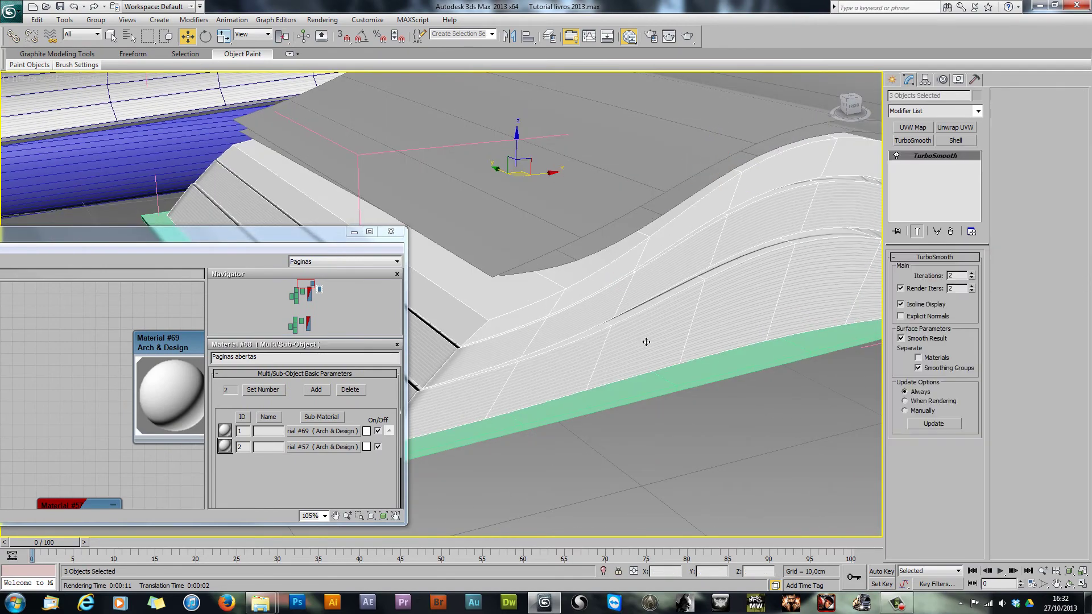
key(z)
click(617, 318)
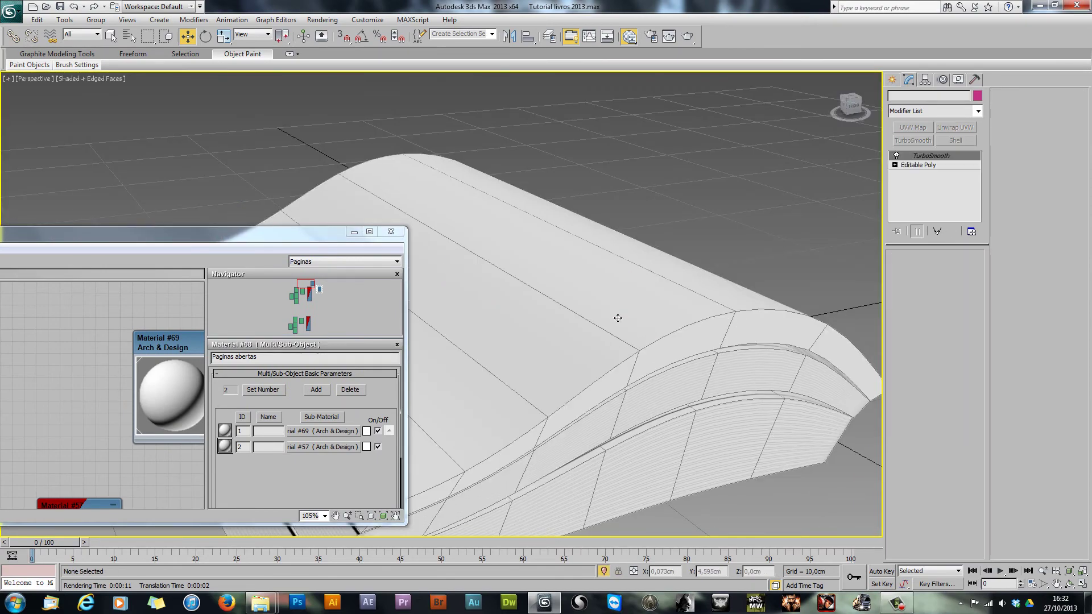
alt+middle_drag(617, 317, 507, 287)
click(354, 232)
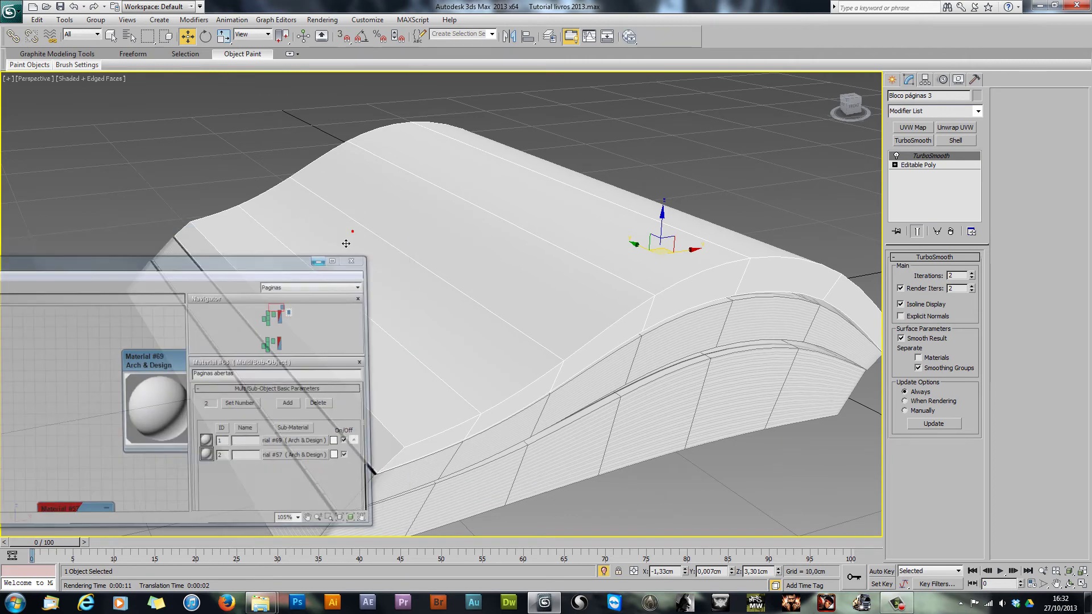
Step: On the uppermost page block, select the ring of side polygons and set their material ID to 2
click(951, 166)
click(917, 231)
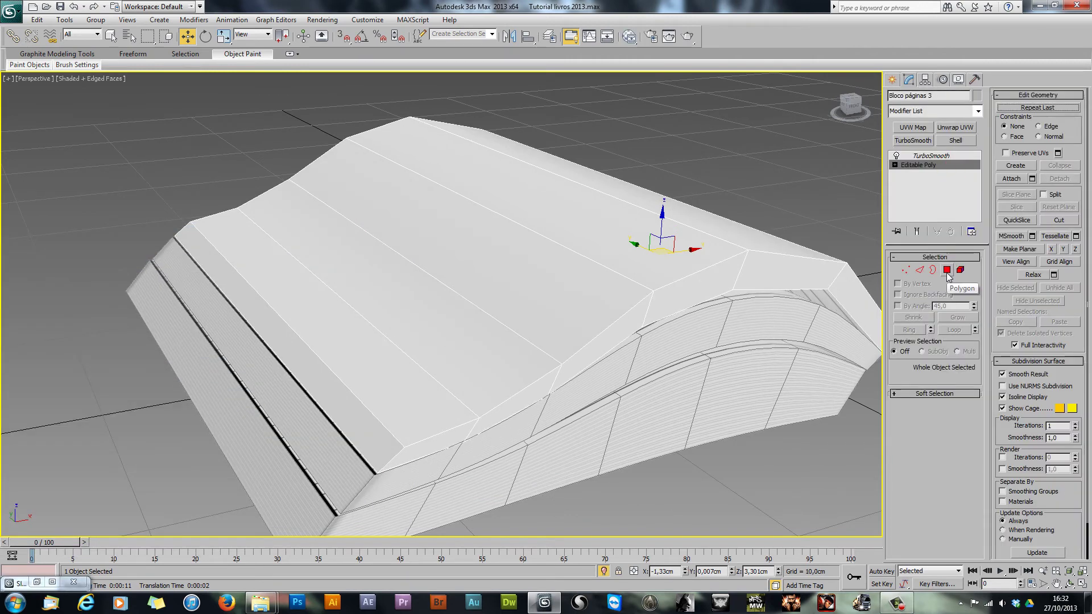
click(947, 271)
alt+middle_drag(629, 408, 582, 379)
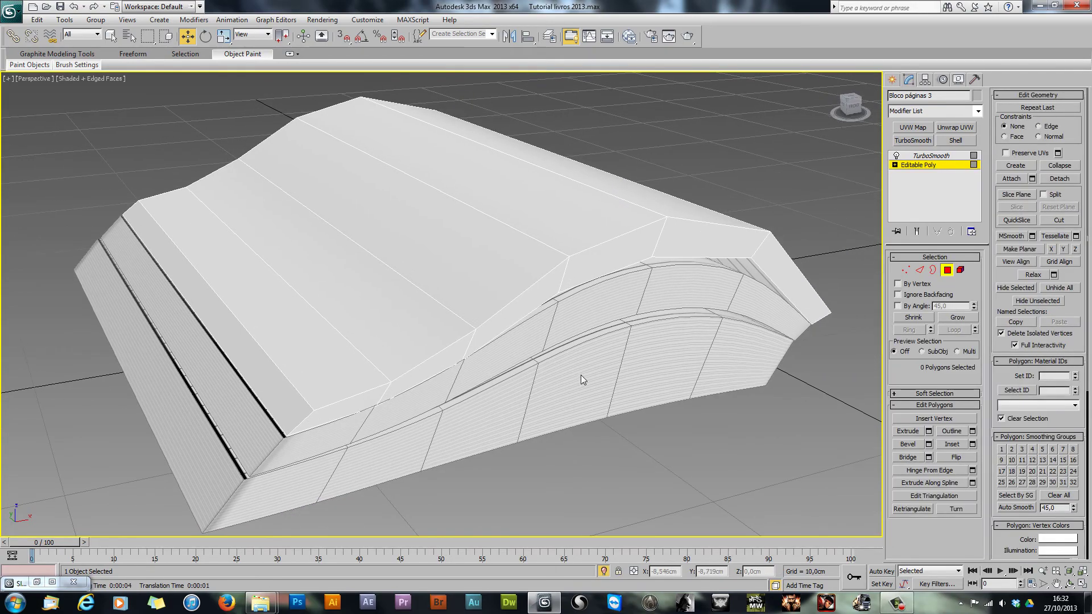
click(698, 296)
shift+click(638, 274)
alt+middle_drag(638, 274, 543, 378)
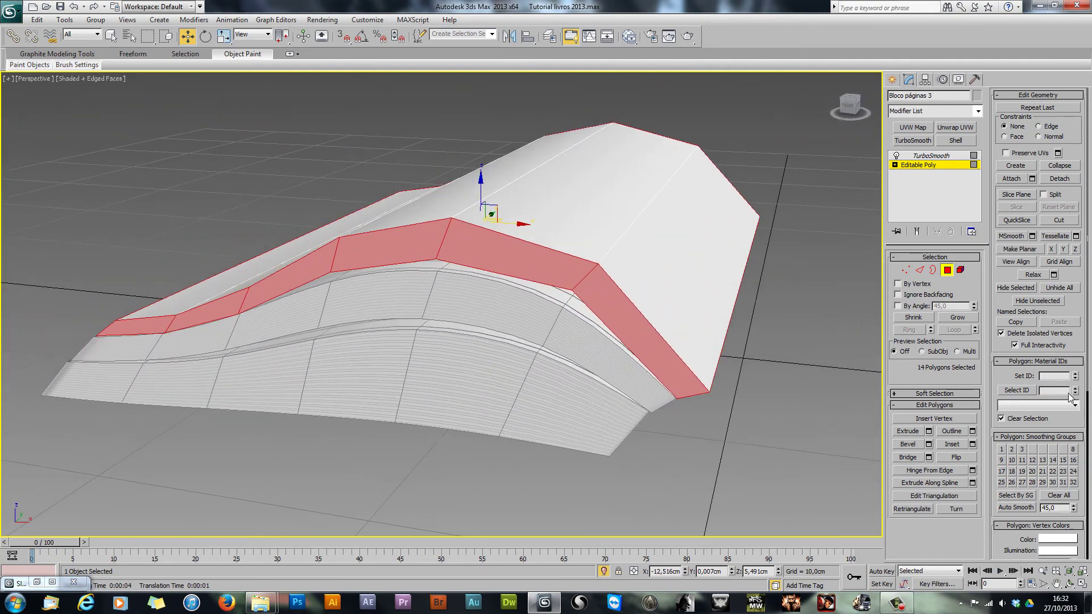
click(1051, 376)
middle_drag(651, 360, 648, 366)
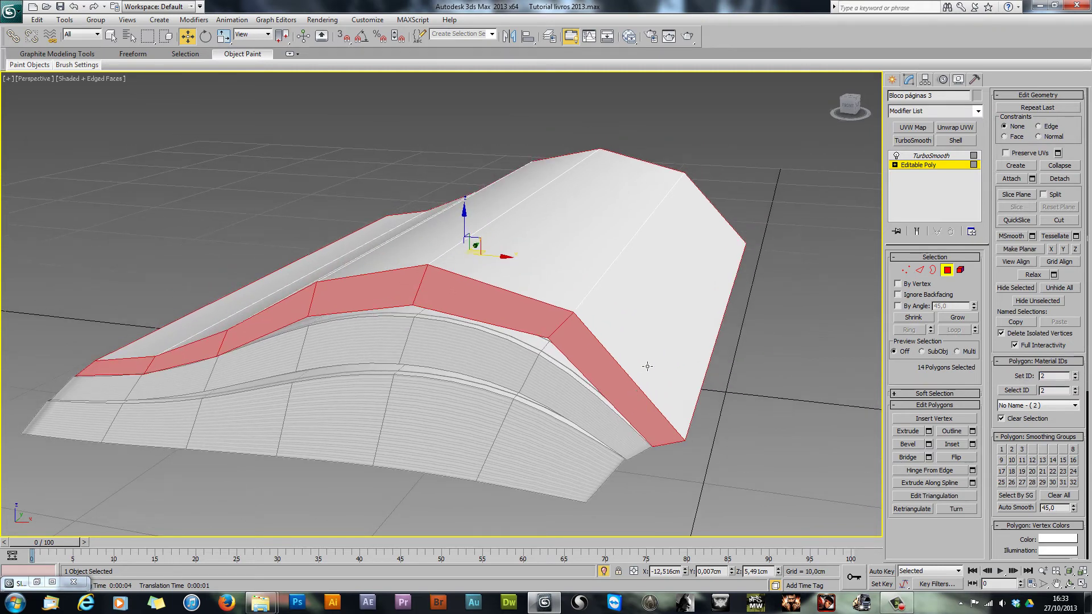
Step: Invert the polygon selection to the block's broad page faces, set their material ID to 1 and leave polygon editing
key(ctrl+i)
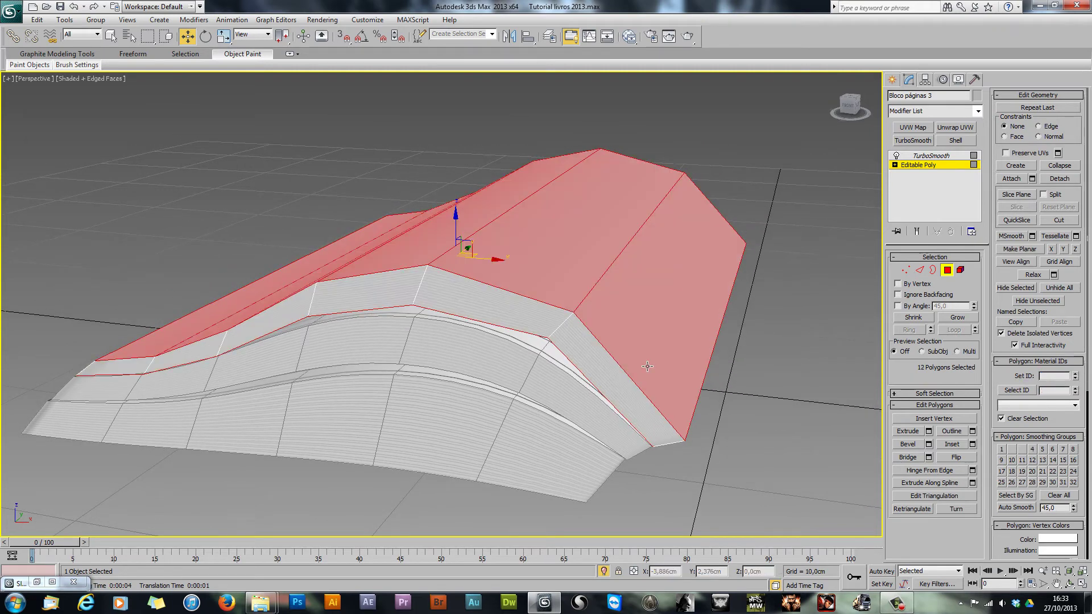
key(ctrl+i)
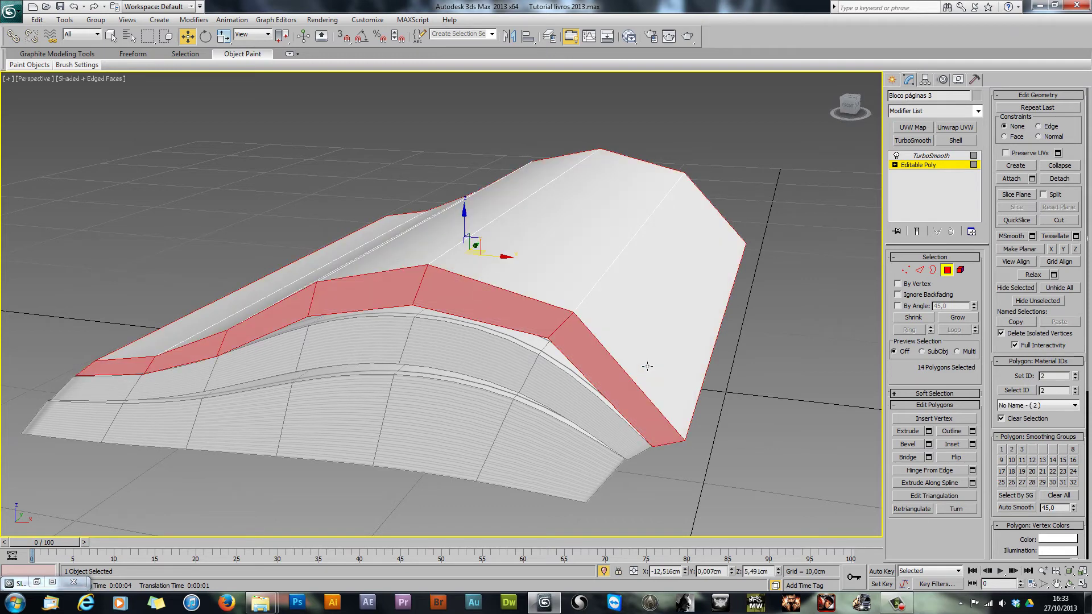
key(ctrl+i)
key(ctrl+i)
key(ctrl+i)
alt+middle_drag(562, 386, 312, 385)
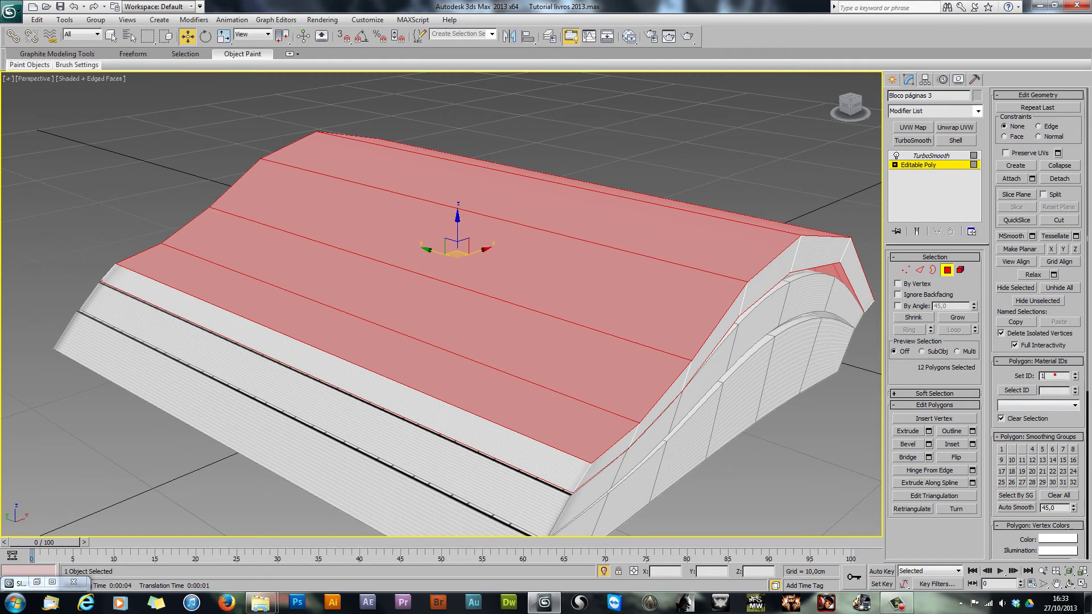
click(947, 271)
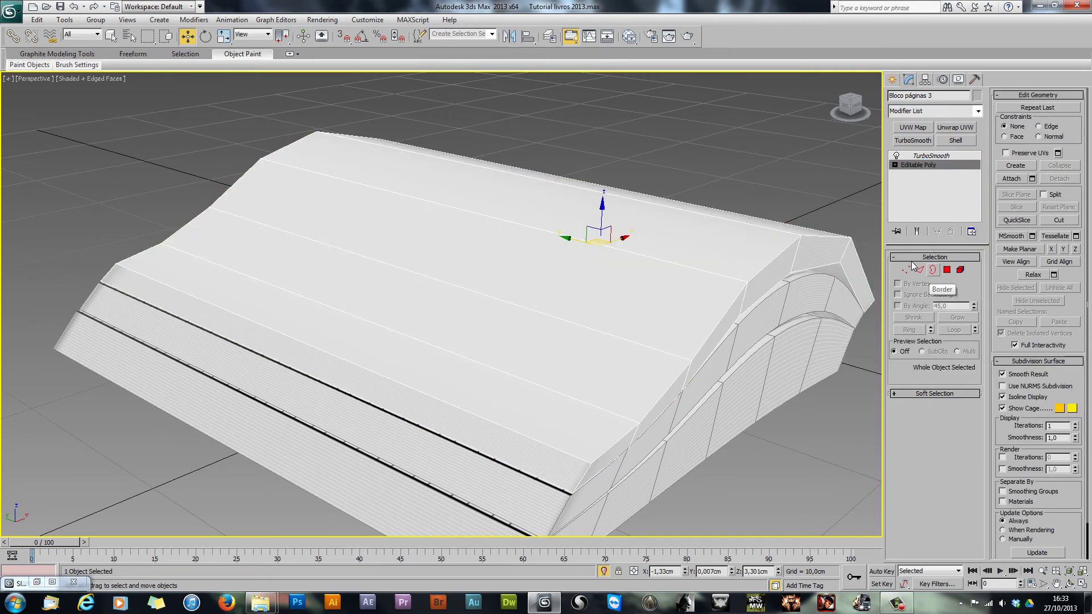
Step: Inspect the uppermost block's striped edges, then select the middle page block and isolate it
alt+middle_drag(707, 287, 665, 280)
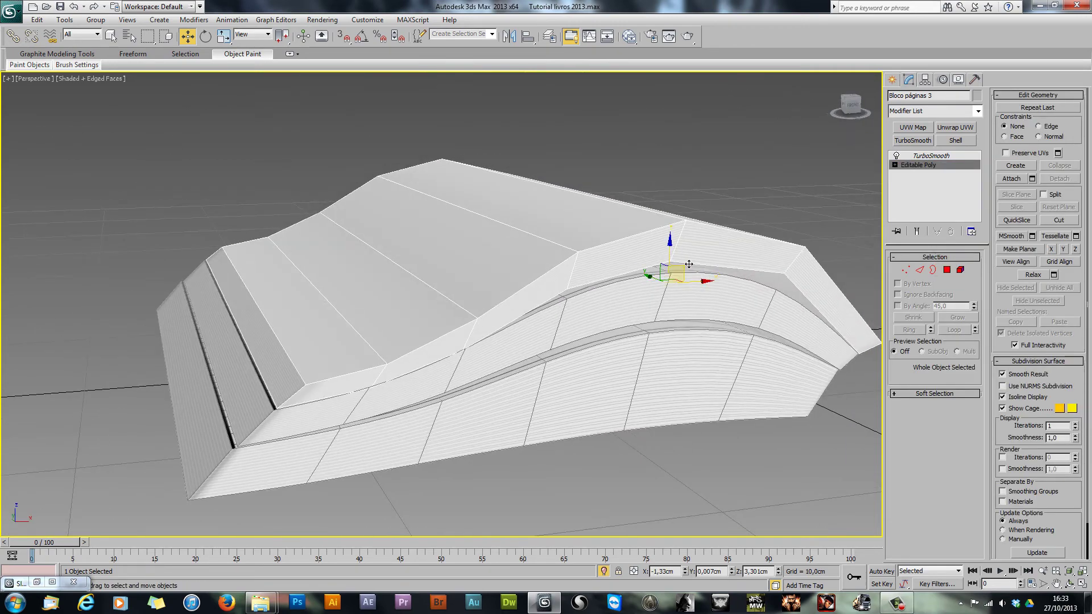
scroll(614, 250, up, 4)
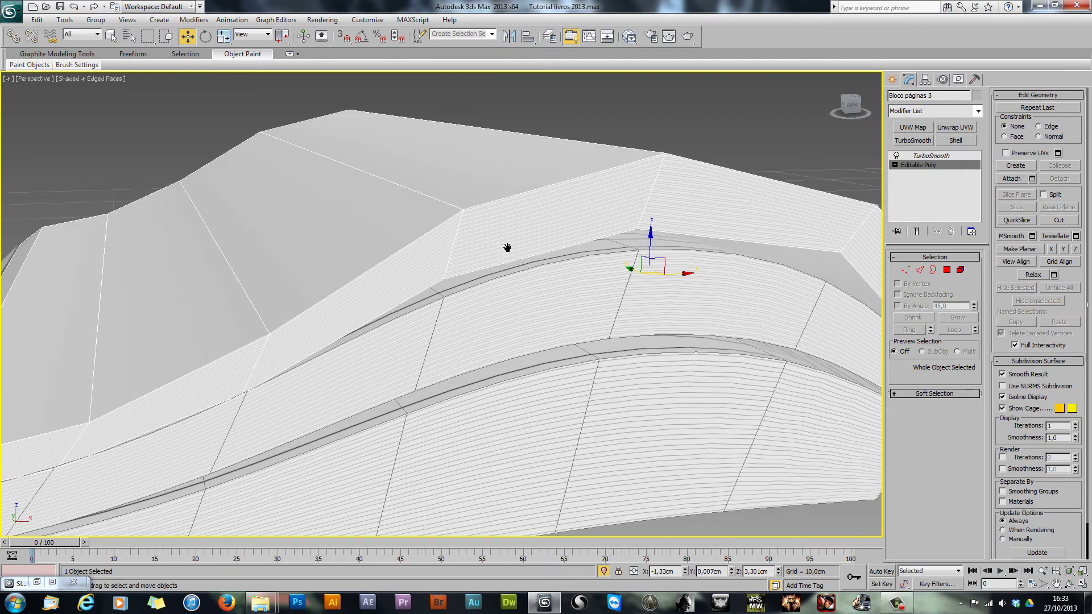
middle_drag(507, 248, 508, 228)
click(509, 273)
alt+middle_drag(509, 273, 438, 299)
scroll(439, 298, down, 3)
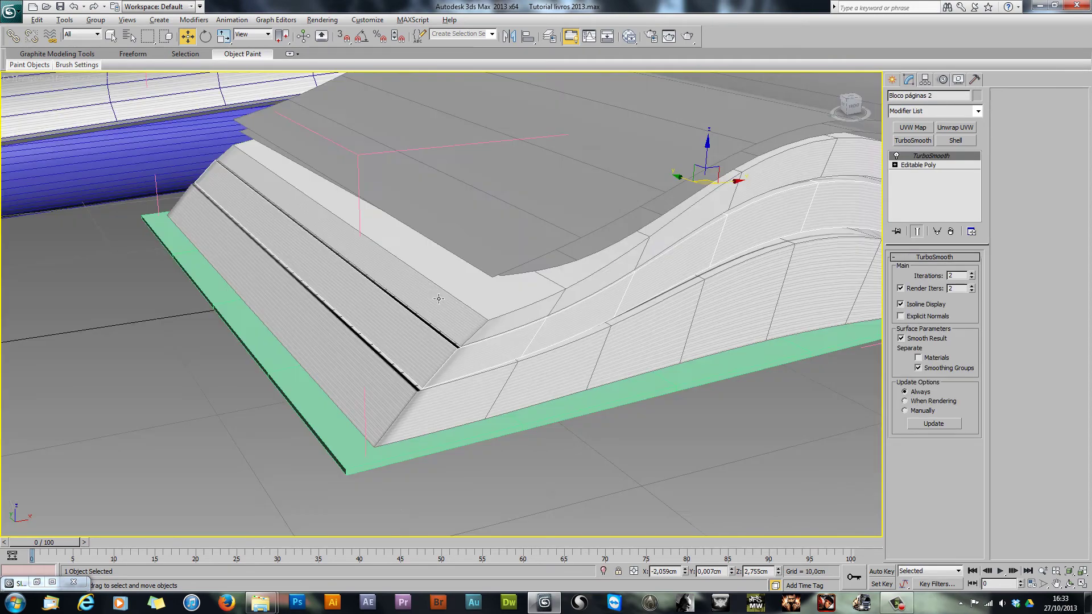
key(alt+q)
scroll(454, 301, up, 6)
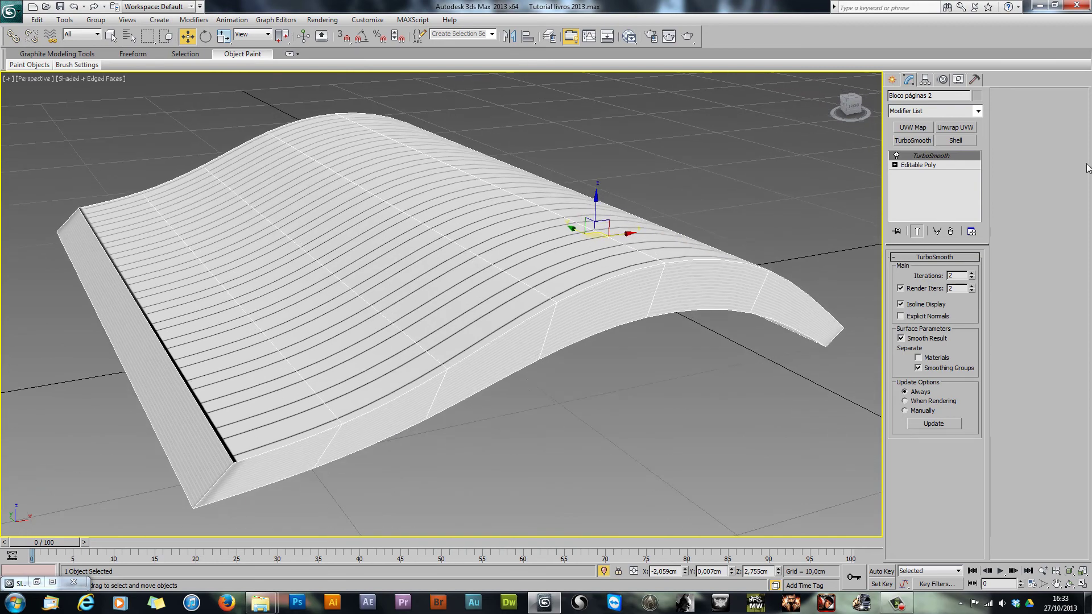
Step: On the middle page block, assign separate material IDs to the side ring and the broad page faces, using ID 1 for the page faces
click(922, 166)
key(4)
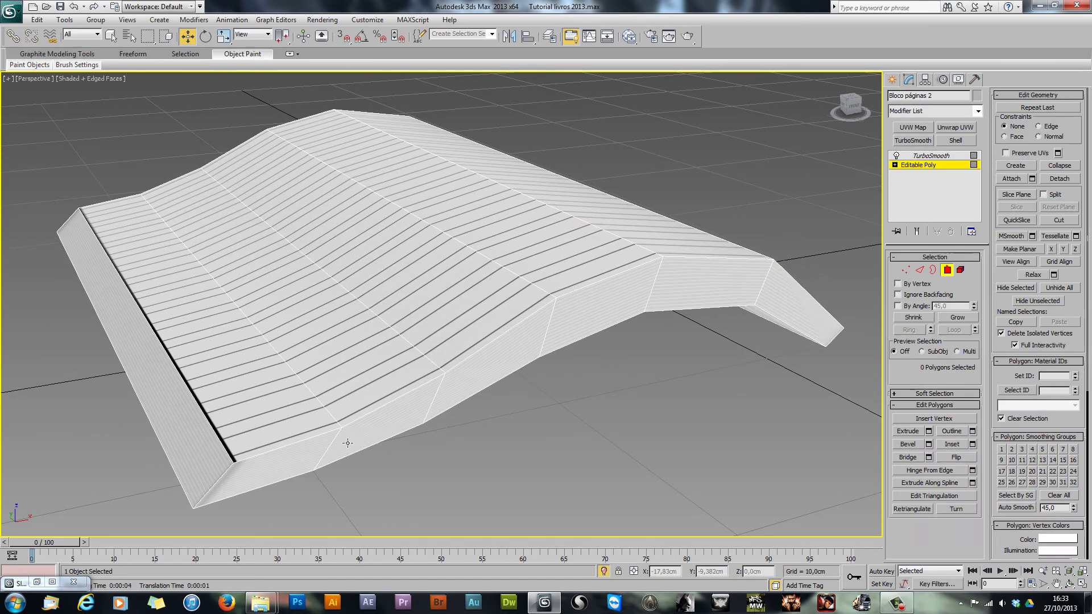
click(322, 455)
shift+click(360, 441)
alt+middle_drag(360, 440, 488, 392)
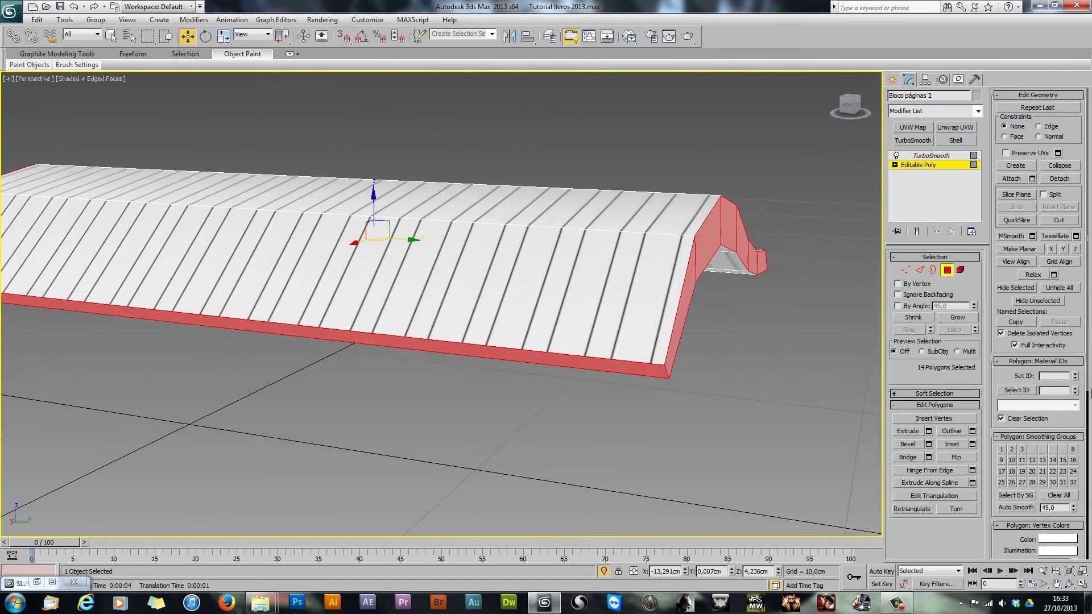
alt+middle_drag(598, 306, 602, 370)
click(447, 362)
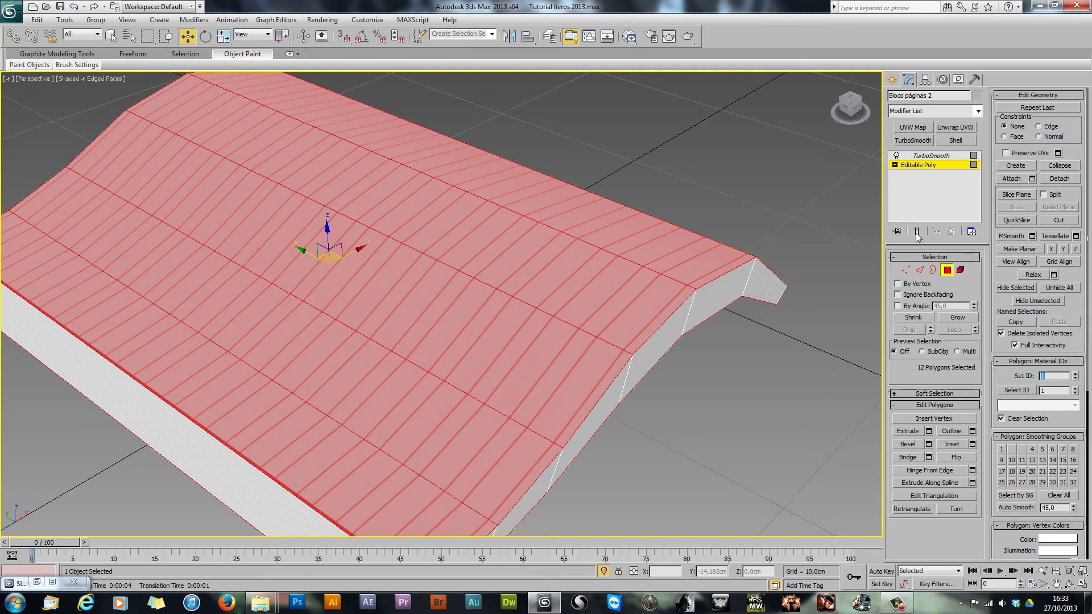
click(928, 156)
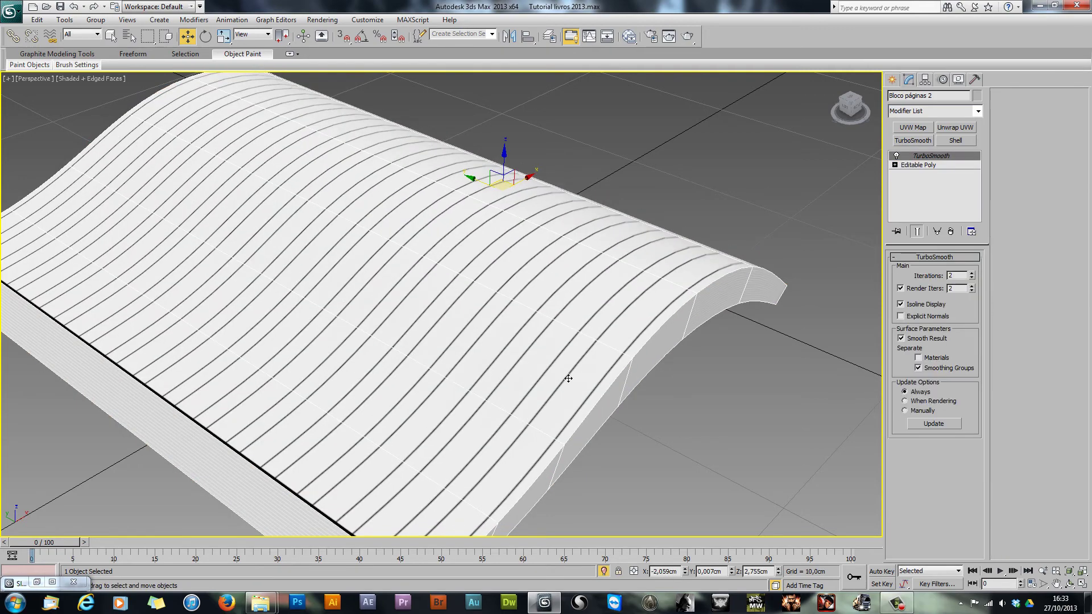
Step: Refresh the preview of the Paginas abertas Multi/Sub-Object material in the material editor
alt+middle_drag(568, 378, 579, 356)
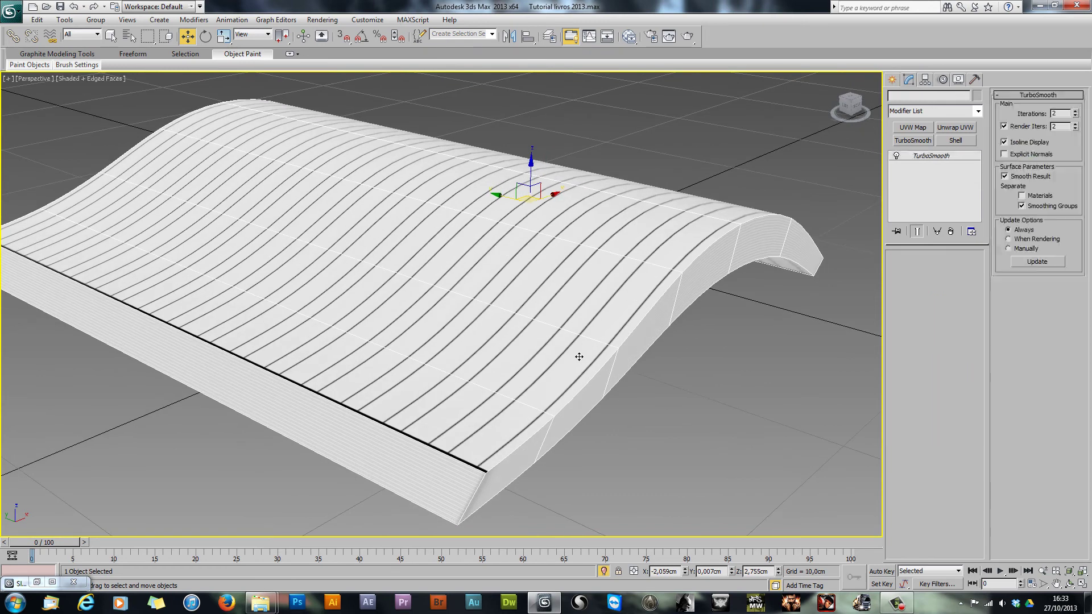
click(579, 357)
key(m)
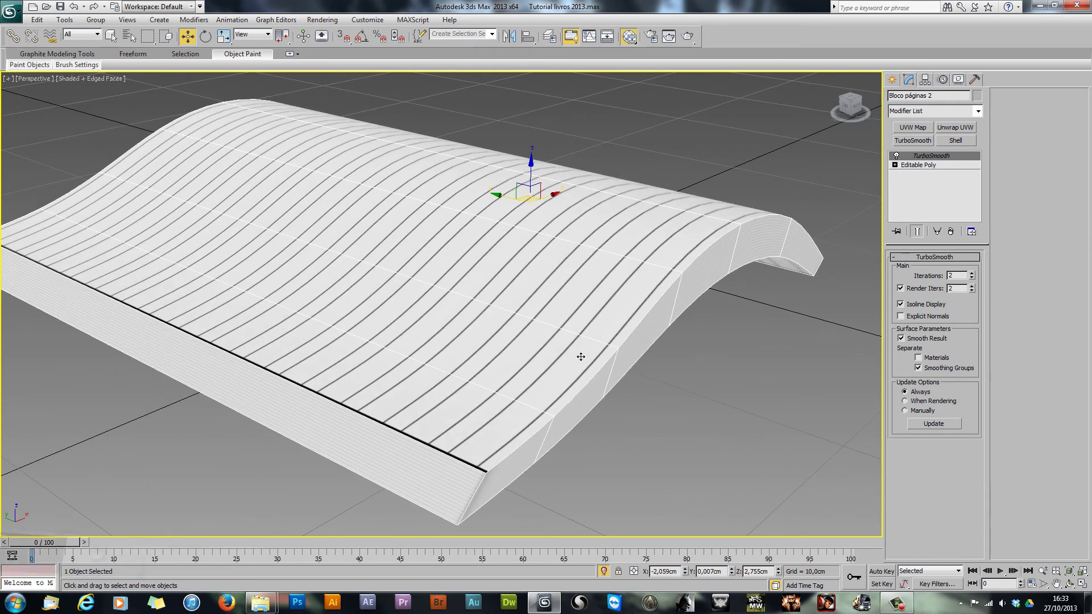
middle_drag(112, 329, 70, 314)
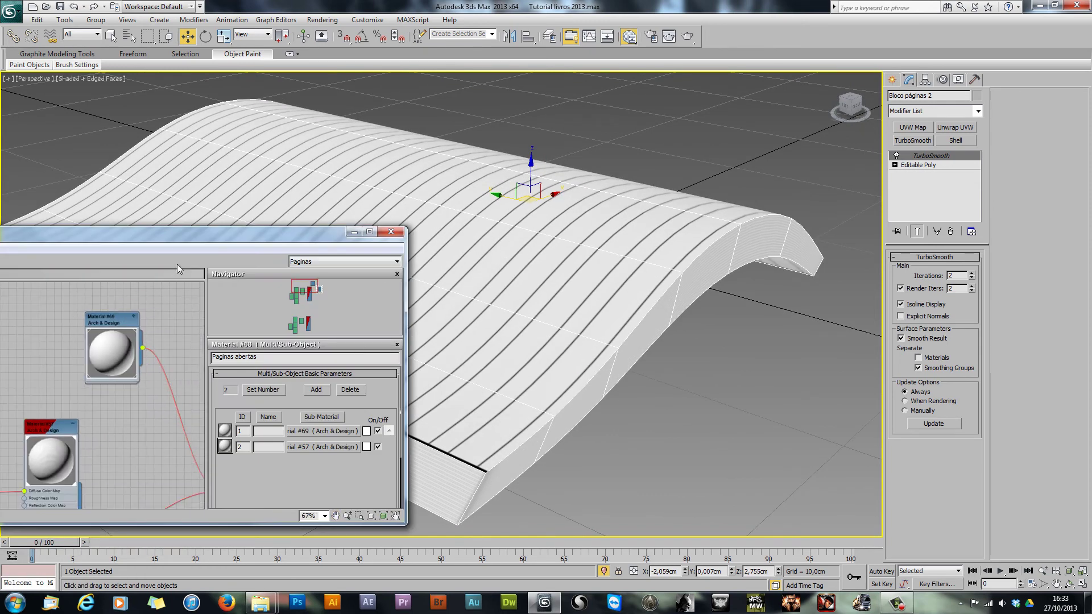
double_click(178, 233)
middle_drag(718, 290, 631, 337)
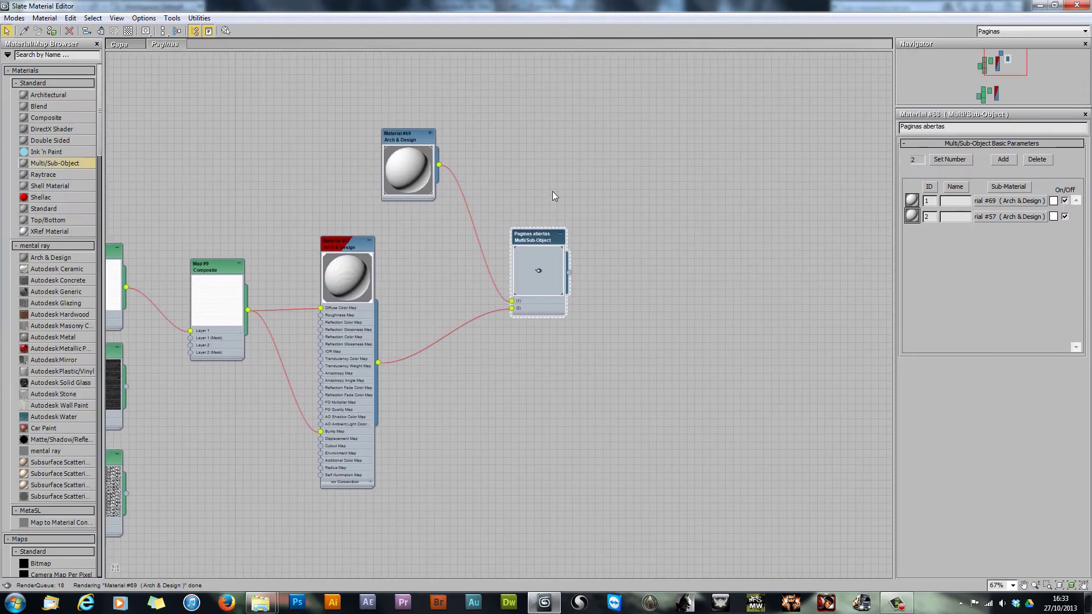
right_click(536, 261)
click(566, 331)
Step: Assign the Paginas abertas material to the isolated middle page block and move the material editor clear of the model
double_click(377, 6)
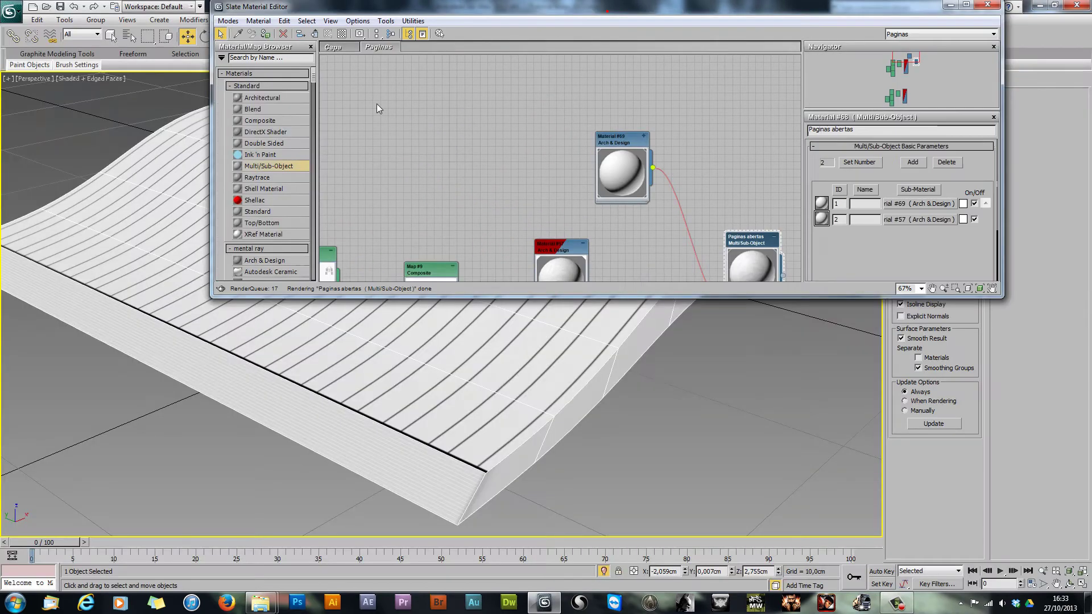
drag(377, 6, 29, 93)
middle_drag(380, 270, 240, 203)
right_click(274, 283)
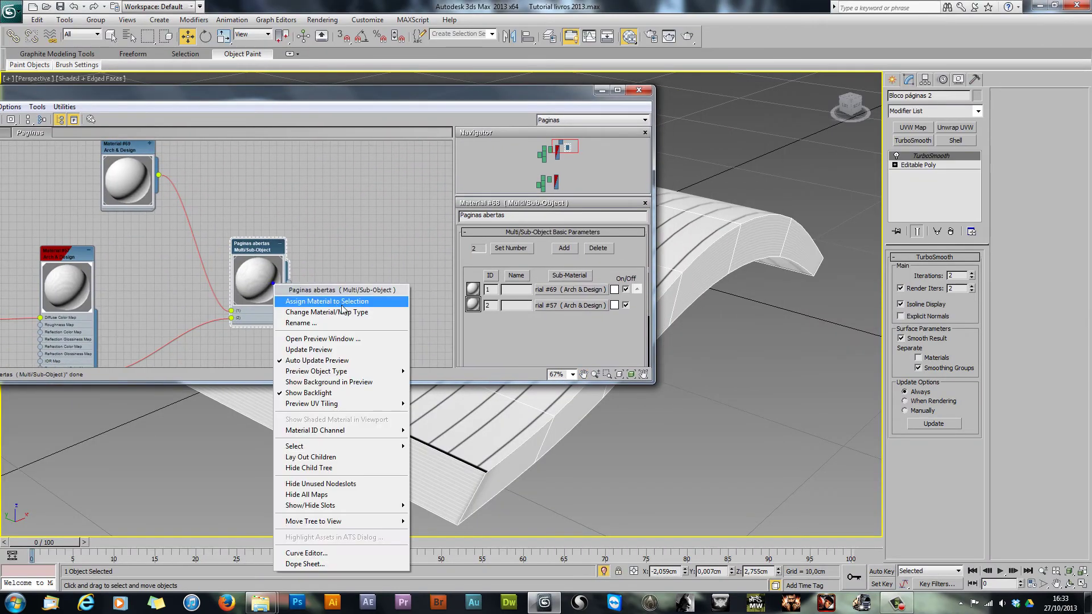
click(342, 301)
drag(398, 90, 128, 252)
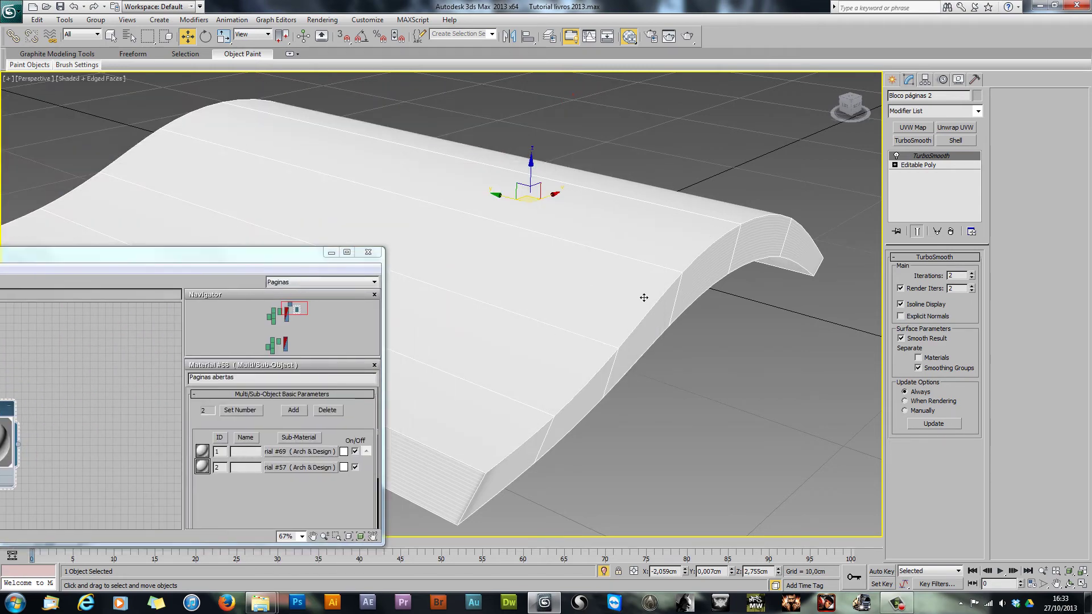
Step: Isolate the lowest page block and set the material ID of its ring of side polygons to 2
scroll(644, 297, down, 3)
click(638, 346)
key(alt+q)
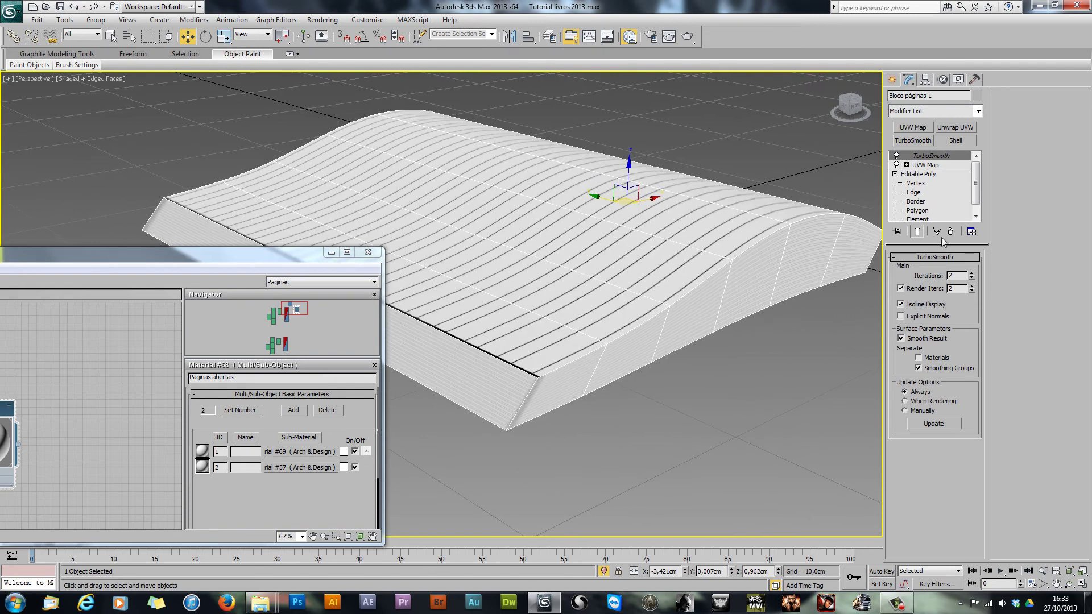
click(920, 212)
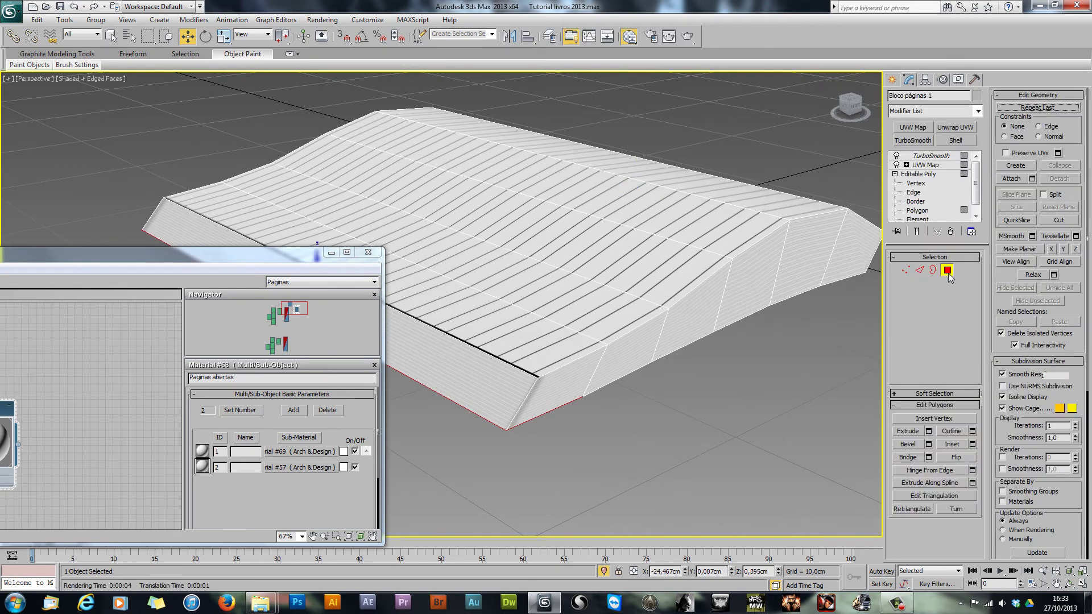
click(917, 210)
click(853, 248)
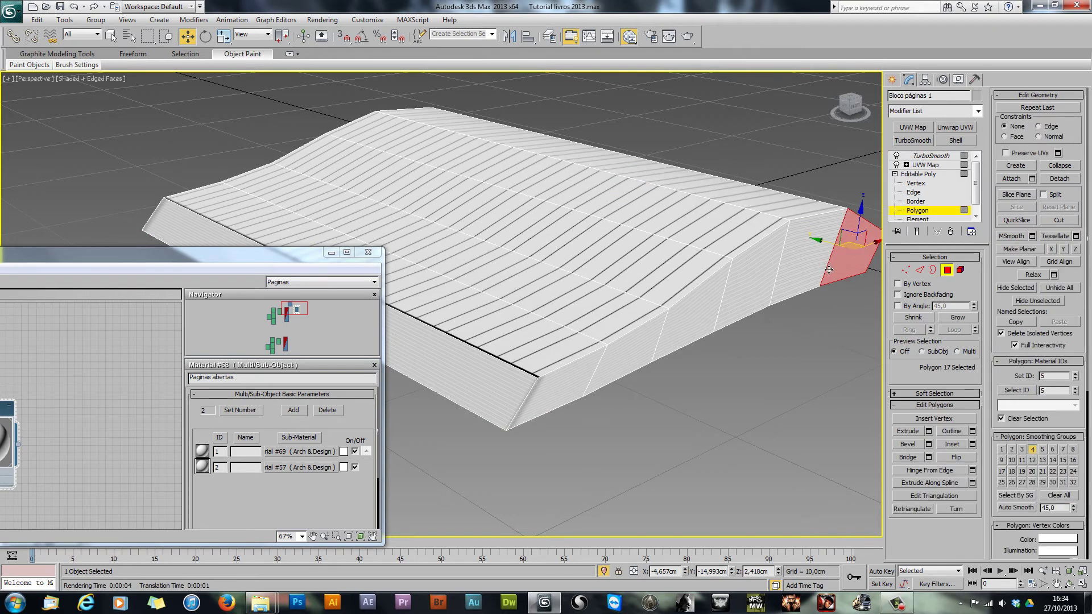
shift+click(789, 264)
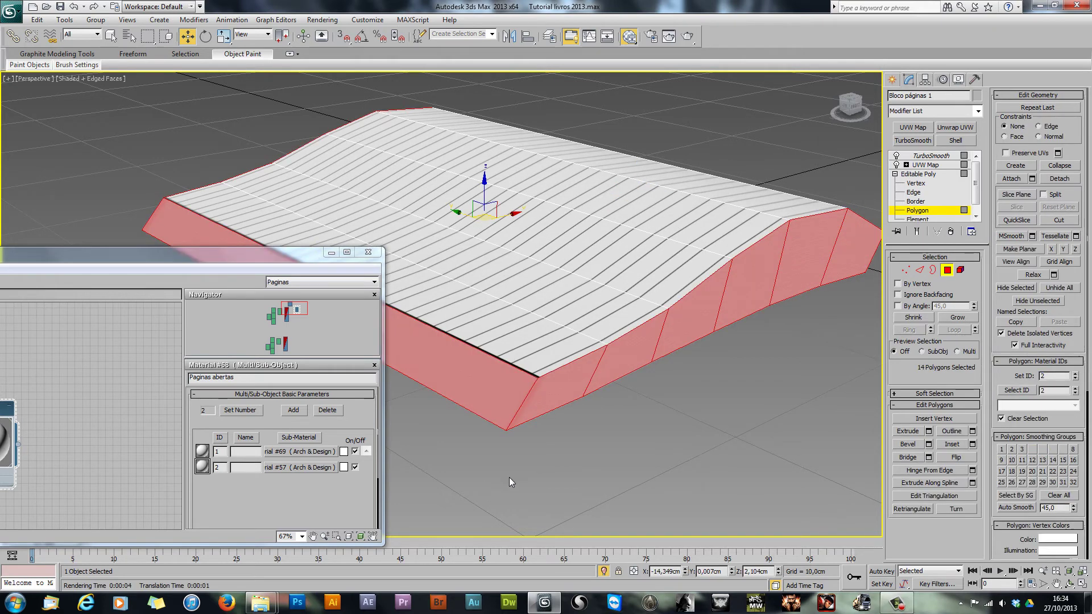
Step: Invert the selection to the lowest block's broad page faces, set their material ID to 1 and leave polygon editing
key(ctrl+i)
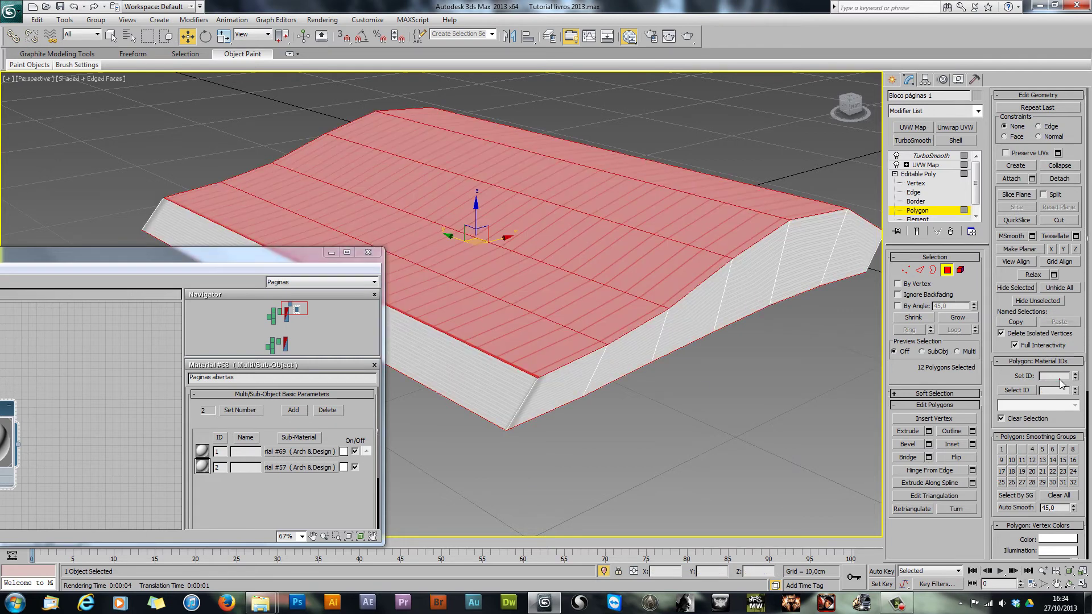
middle_drag(85, 377, 156, 366)
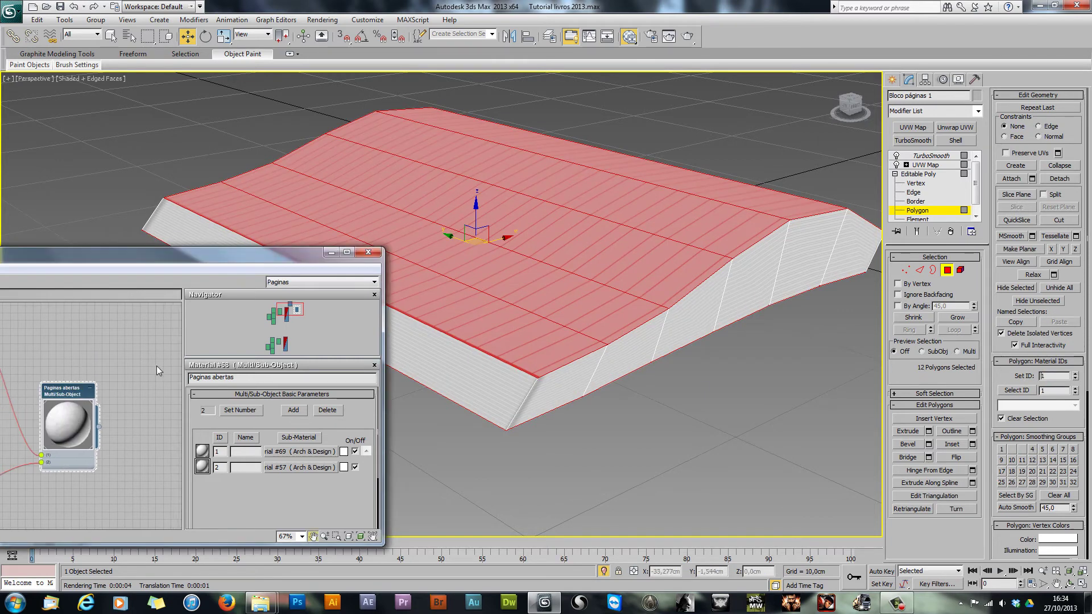
click(947, 271)
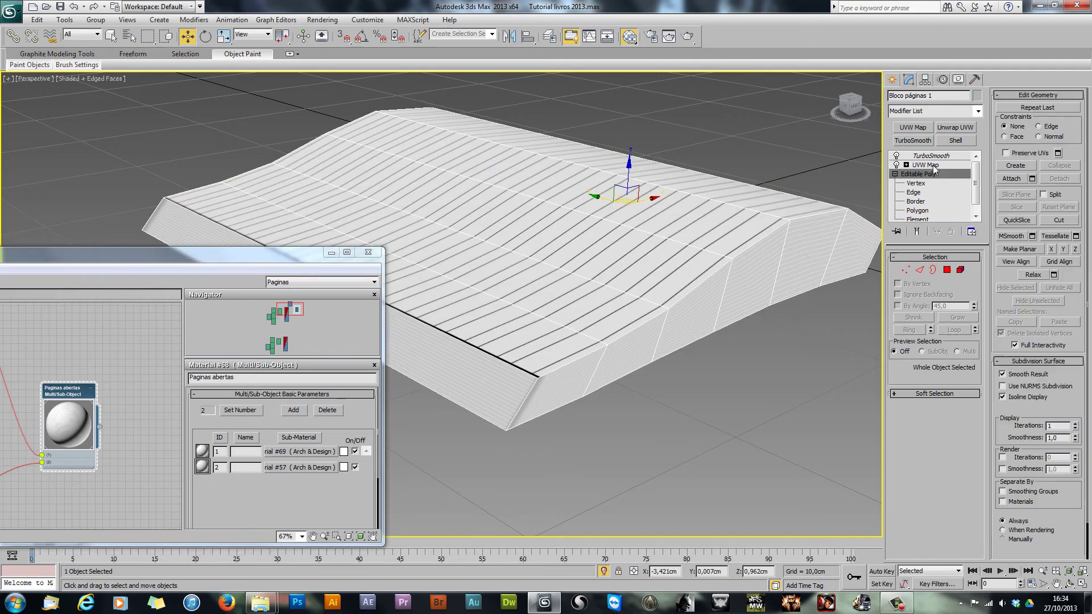
Step: Assign the Paginas abertas material to the lowest page block and move the material editor aside
click(925, 164)
right_click(68, 394)
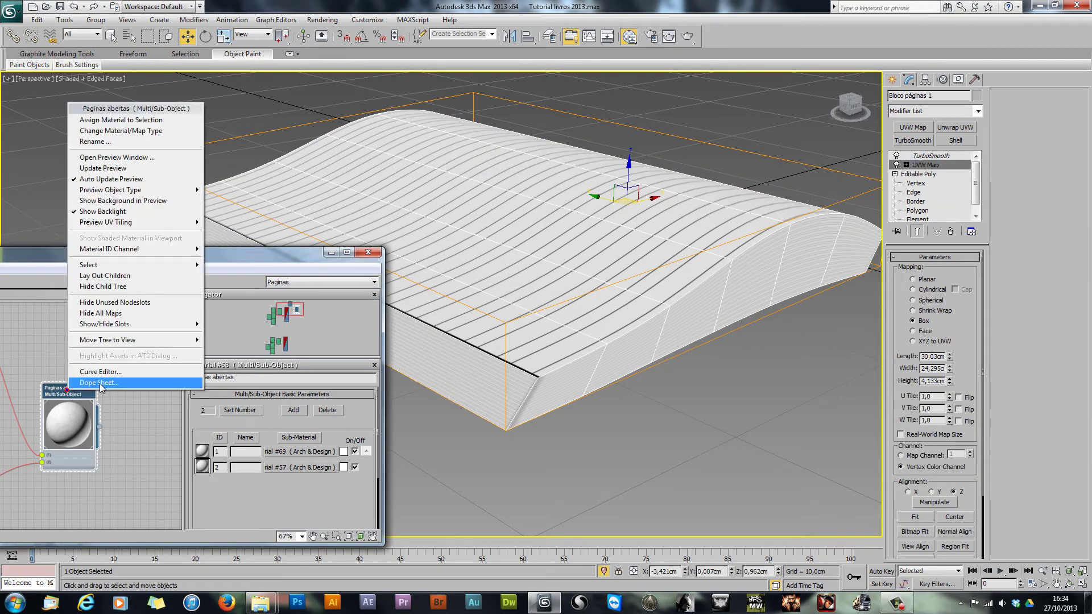
click(93, 120)
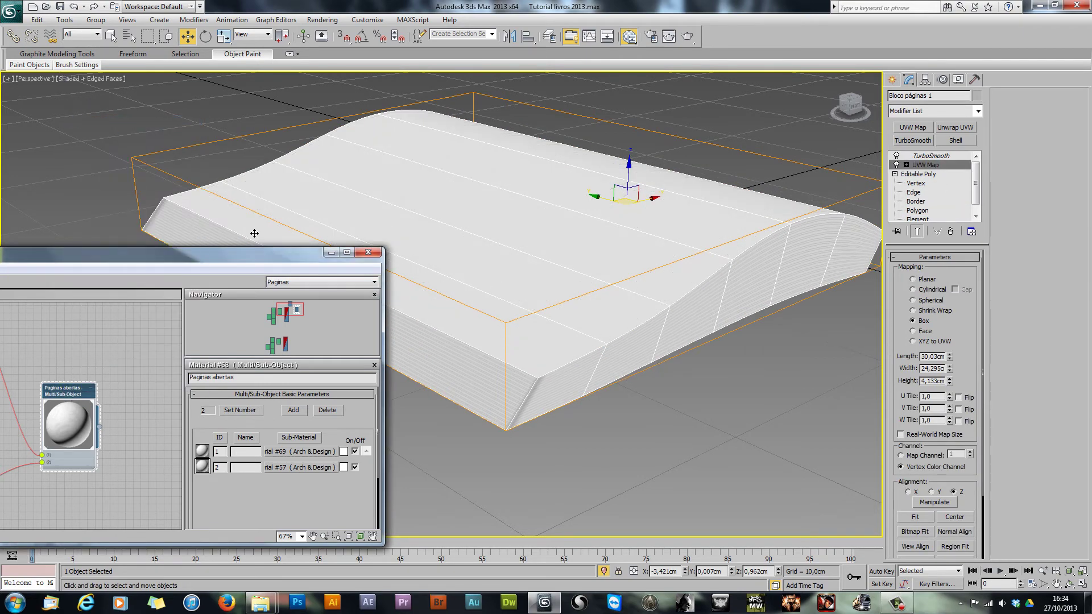
drag(271, 257, 157, 352)
Step: Show the rest of the book again and examine the stripes on the stacked page edges up close
scroll(402, 390, up, 5)
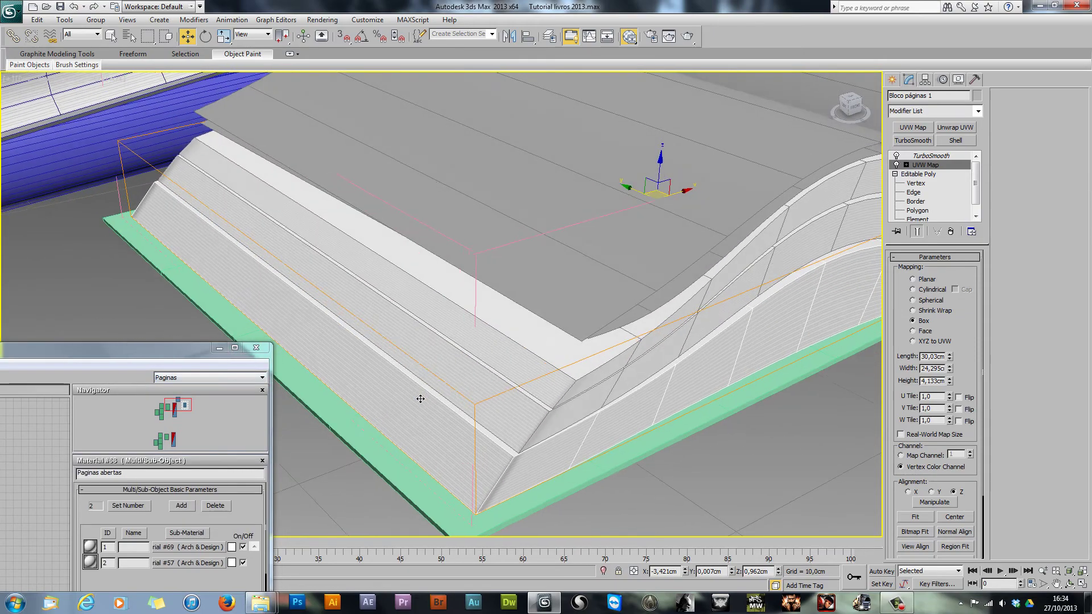
alt+middle_drag(420, 399, 478, 380)
scroll(477, 380, up, 4)
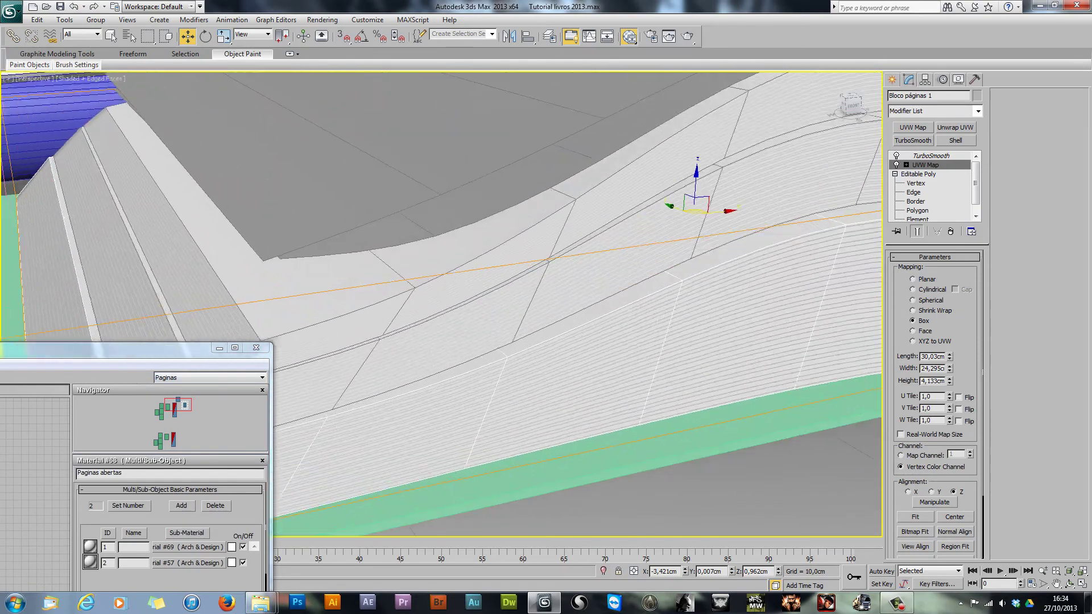
click(688, 468)
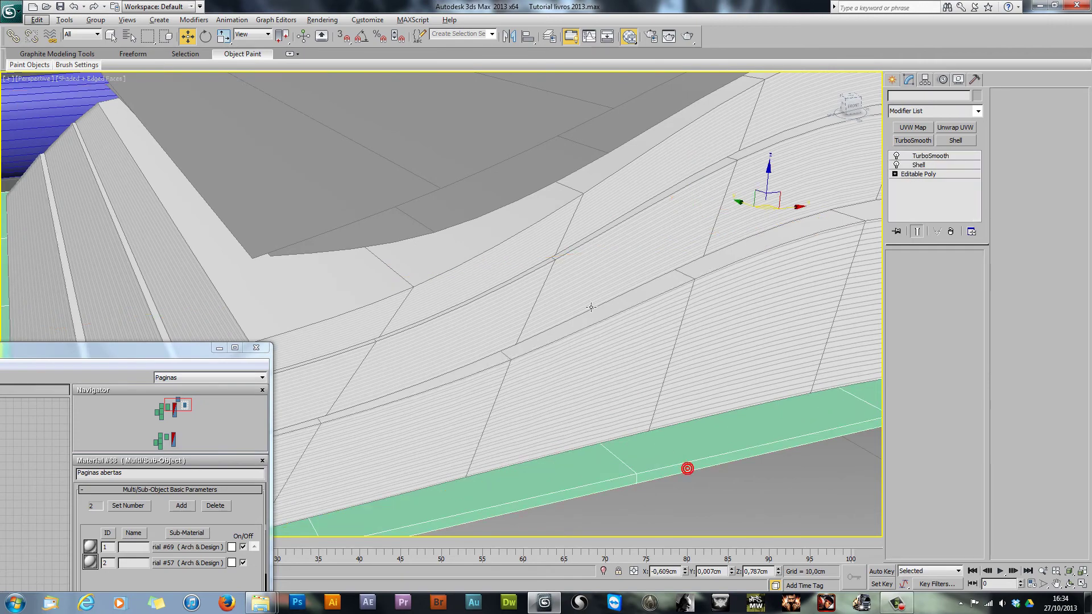
Step: Isolate the PÁGINAS DIREITA group on the right side of the open book and open the group for editing
alt+middle_drag(537, 391, 405, 434)
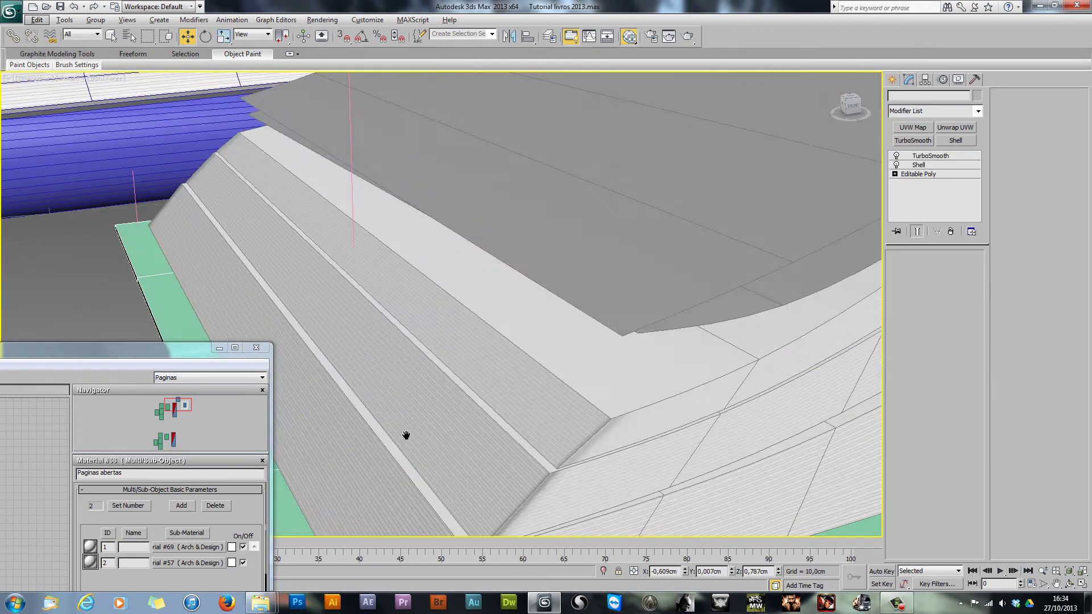
scroll(398, 436, up, 2)
scroll(389, 437, down, 10)
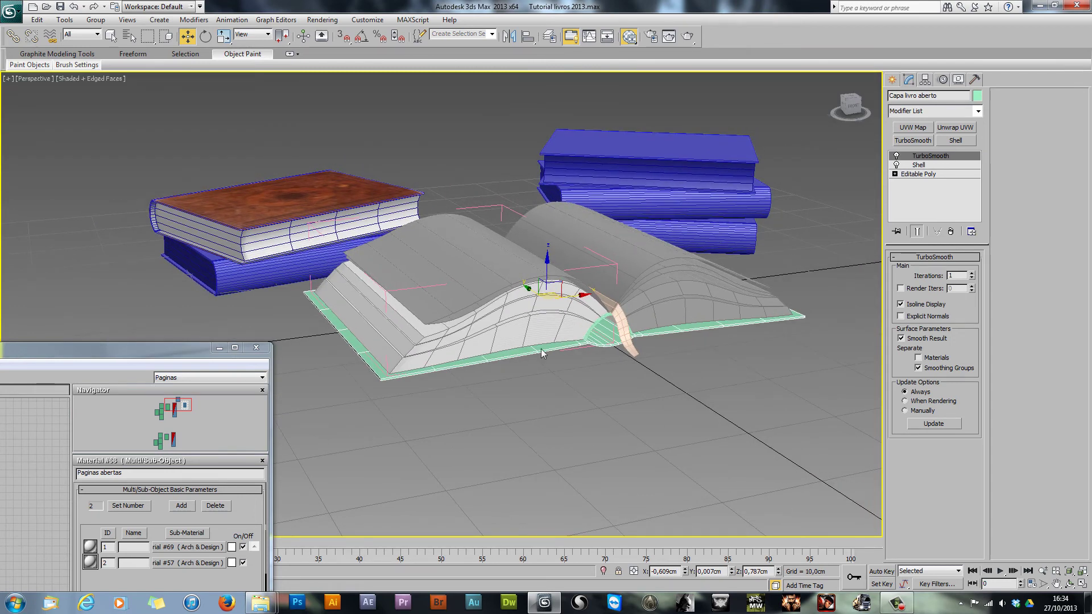
click(674, 319)
key(alt+q)
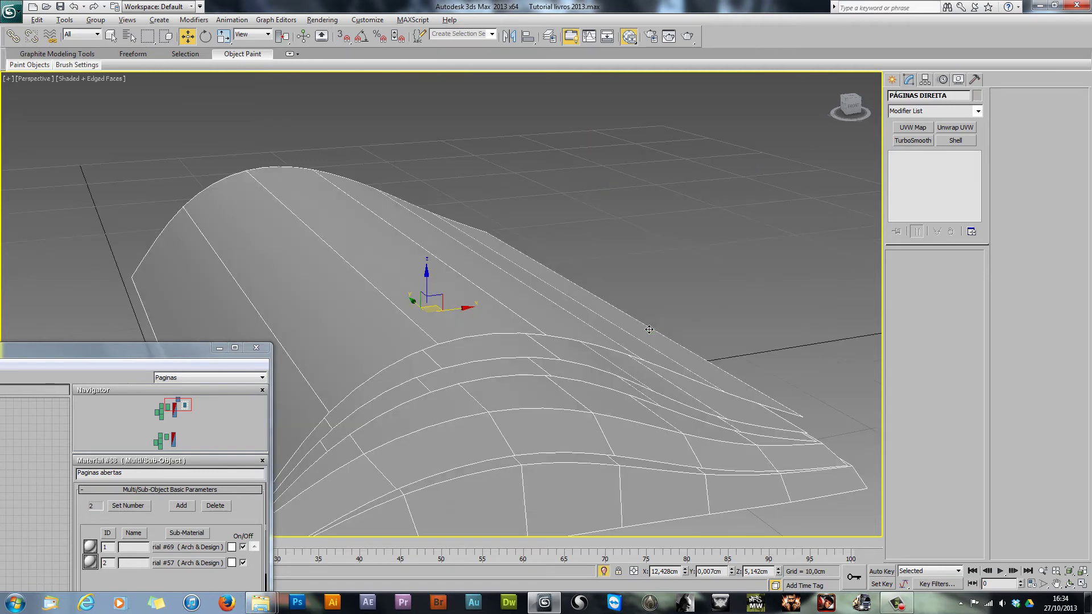
alt+middle_drag(604, 340, 484, 311)
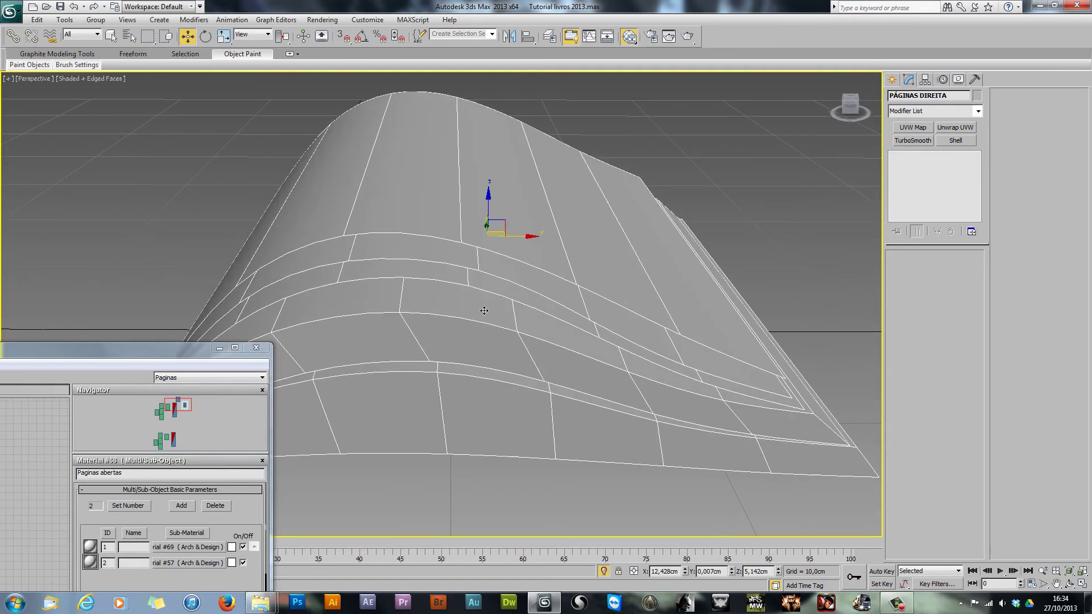
click(96, 19)
click(105, 67)
Step: Isolate Bloco páginas 4, the lowest page block on the right side, and move the material editor out of the way
middle_drag(553, 284, 562, 258)
click(487, 357)
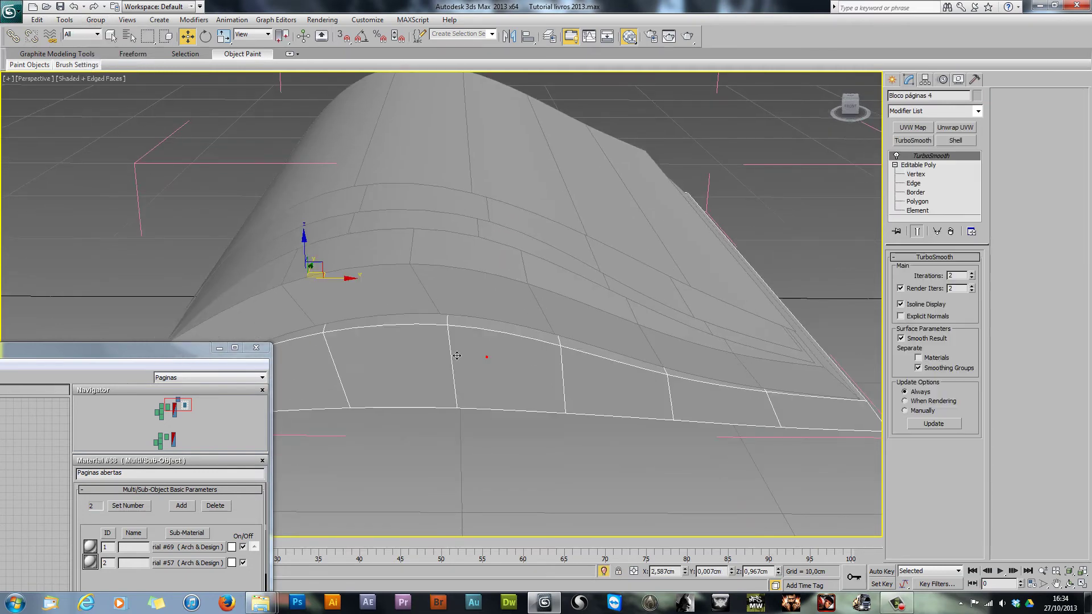
key(alt+q)
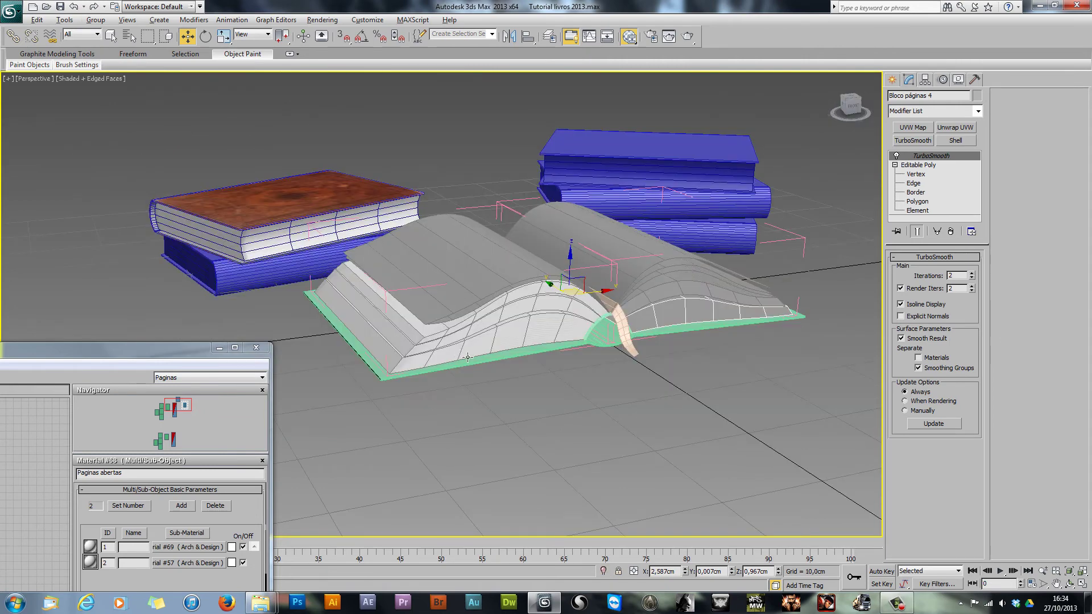
key(alt+q)
alt+middle_drag(467, 358, 397, 377)
scroll(397, 378, up, 5)
middle_drag(425, 344, 411, 357)
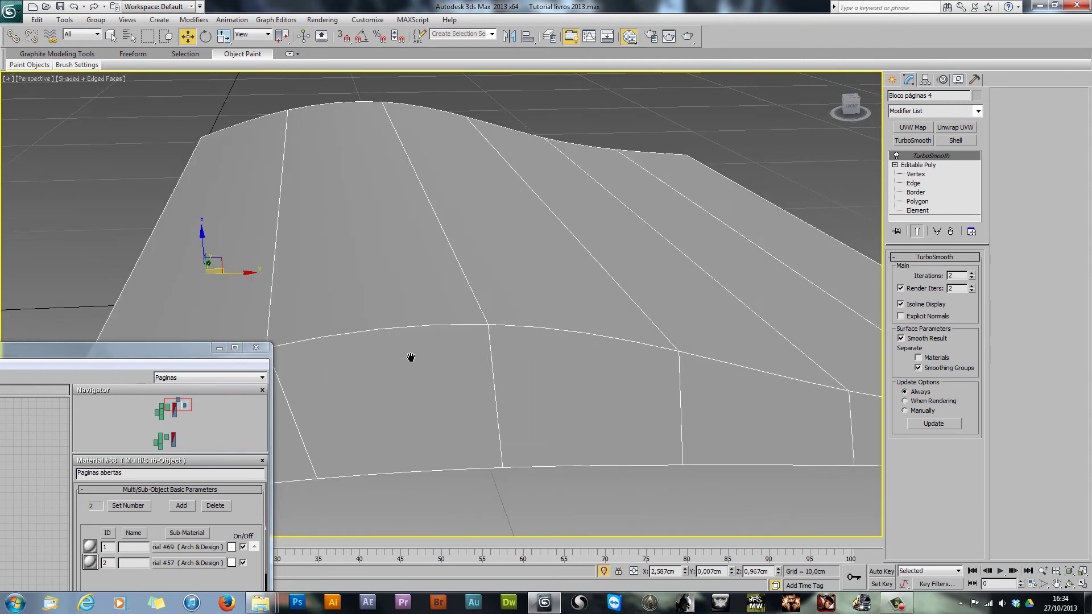
scroll(410, 358, down, 2)
drag(128, 349, 102, 448)
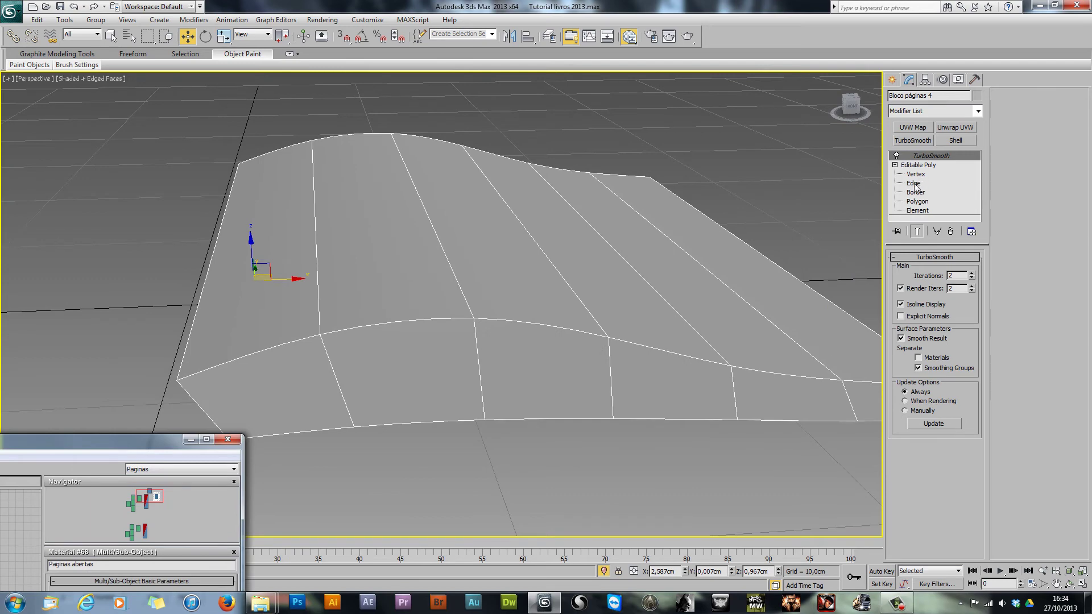
Step: Select the full ring of side polygons on Bloco páginas 4 and set their material ID to 2
click(917, 202)
click(322, 383)
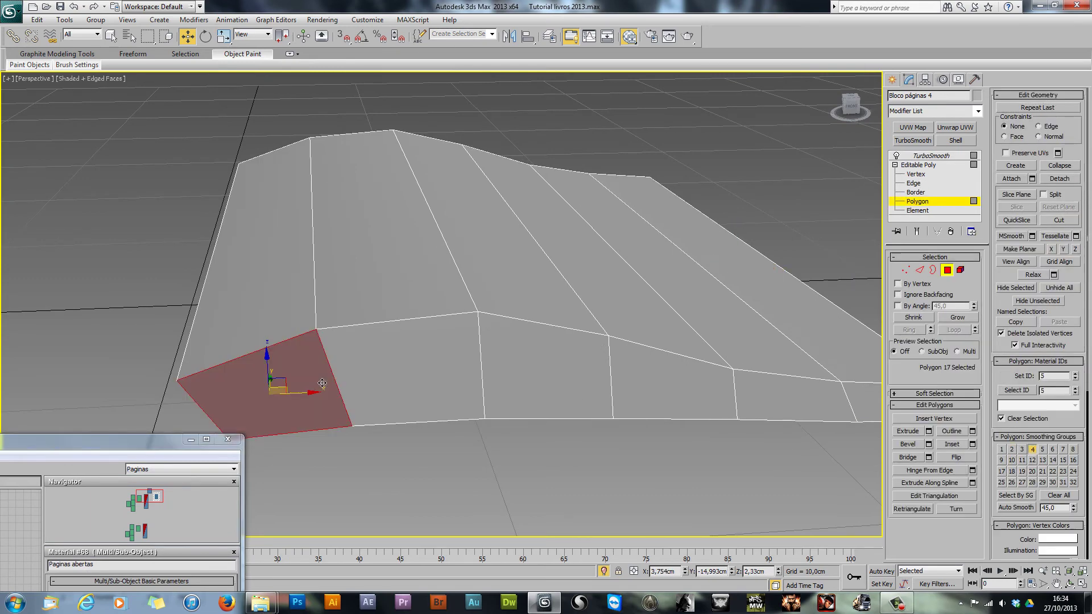
shift+click(378, 383)
alt+middle_drag(368, 380, 377, 387)
click(1055, 375)
text(2)
key(Return)
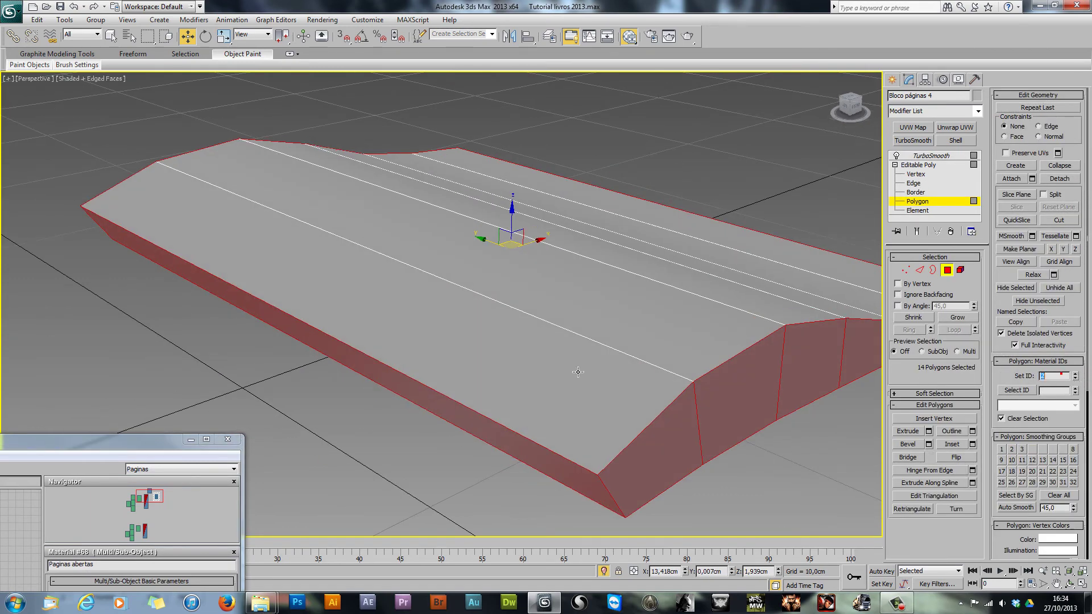
Step: Invert the selection to the broad page faces of Bloco páginas 4, set their material ID to 1 and leave polygon editing
click(413, 371)
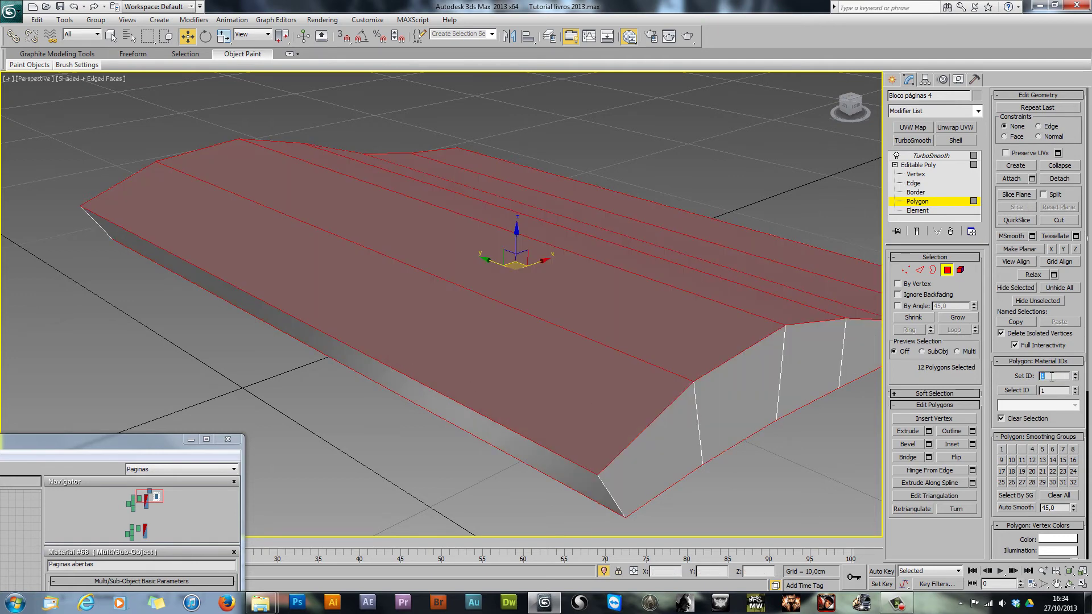
key(alt)
click(947, 270)
key(z)
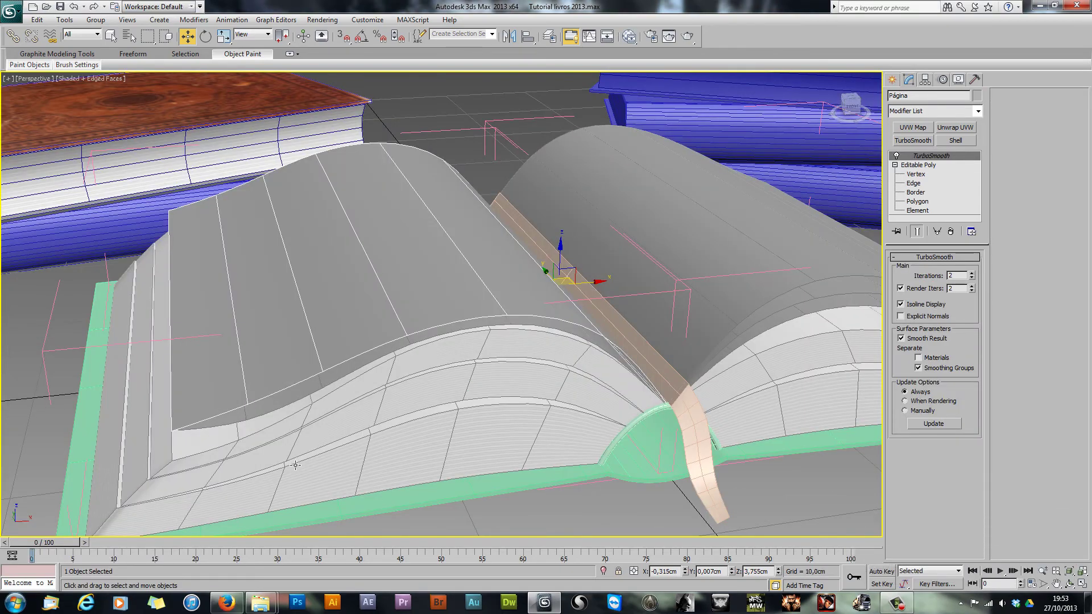
Step: Examine the open book's loose top pages and striped block edges from several angles
alt+middle_drag(236, 400, 252, 389)
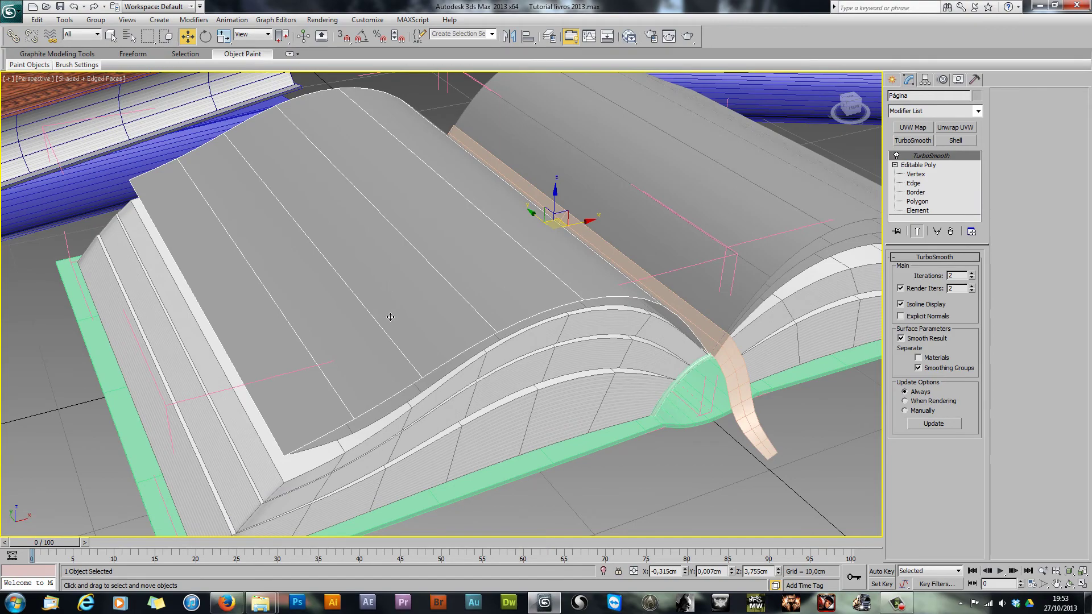
alt+middle_drag(491, 256, 353, 366)
click(316, 441)
alt+middle_drag(316, 441, 381, 333)
alt+middle_drag(332, 295, 221, 363)
click(365, 300)
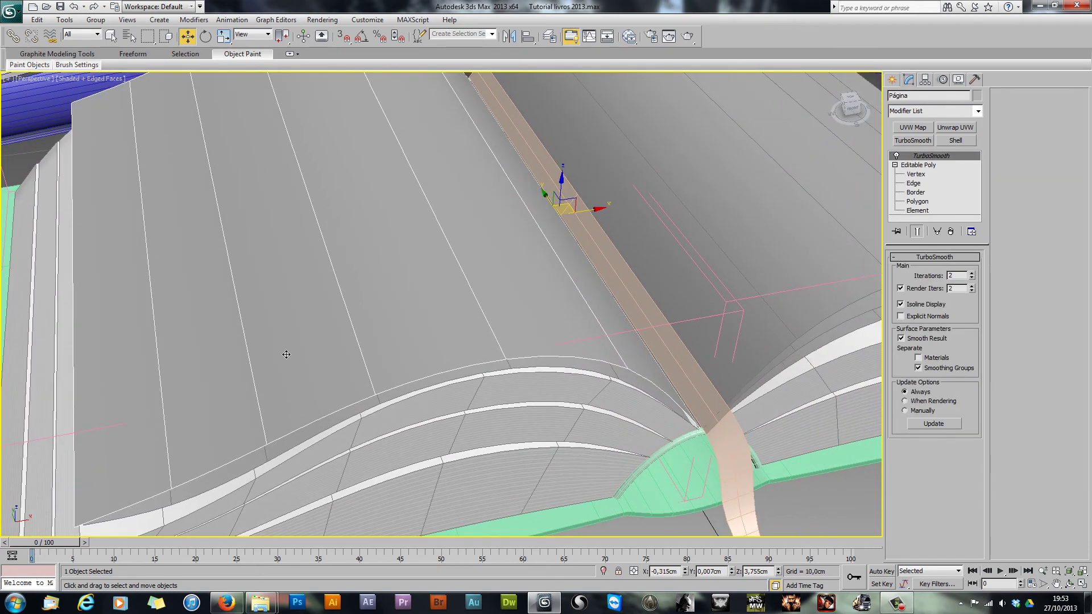
scroll(367, 367, down, 6)
scroll(453, 347, up, 6)
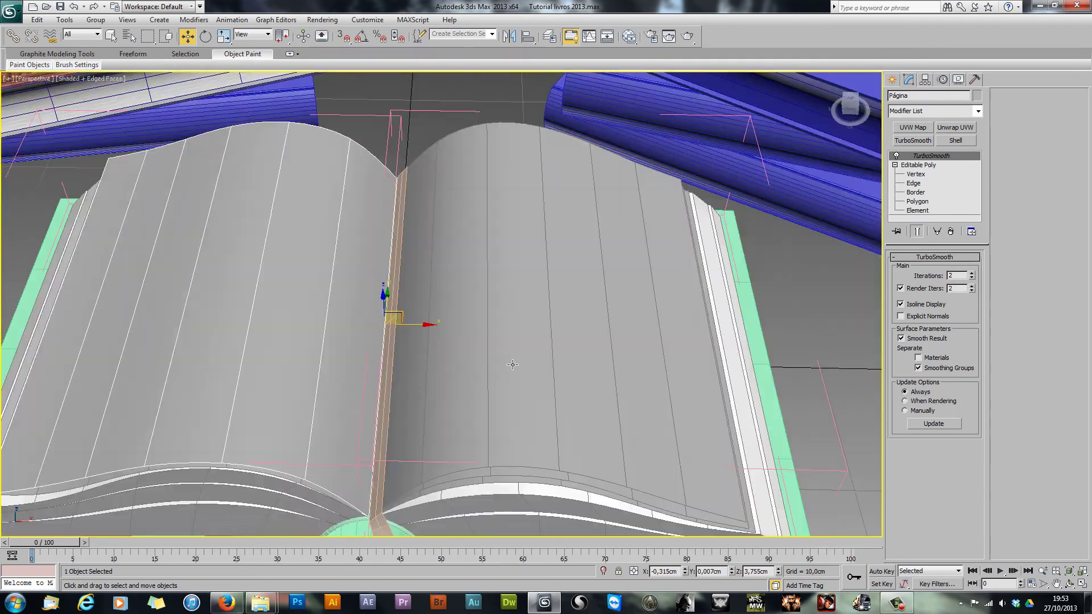
middle_drag(301, 398, 254, 339)
Step: Isolate the loose left page Página and duplicate the Material #69 Arch & Design node into empty space in the material editor
key(alt+q)
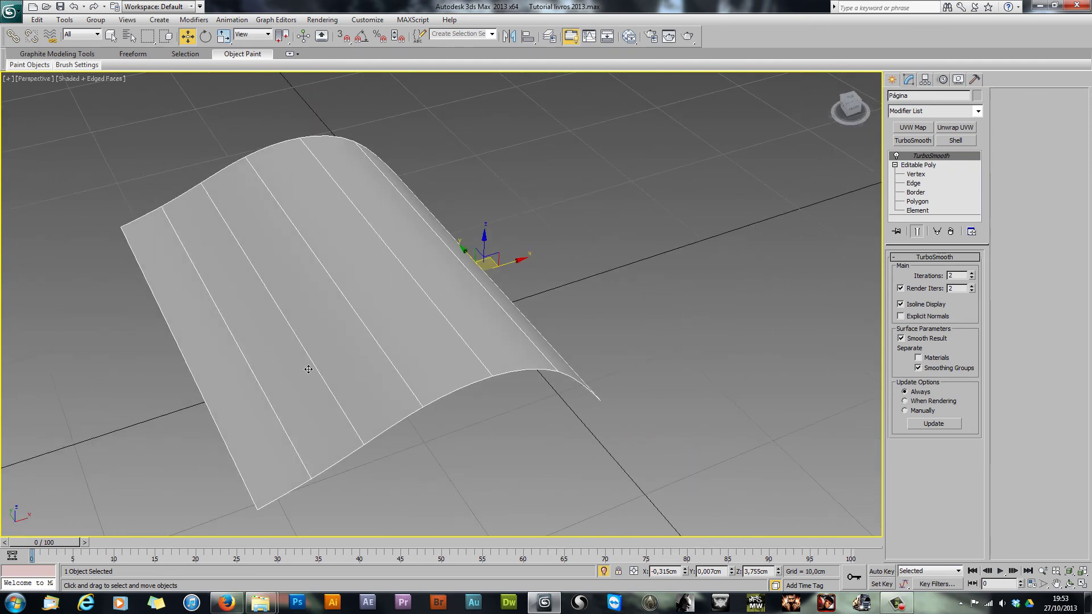
key(m)
middle_drag(609, 200, 457, 250)
middle_drag(636, 165, 444, 183)
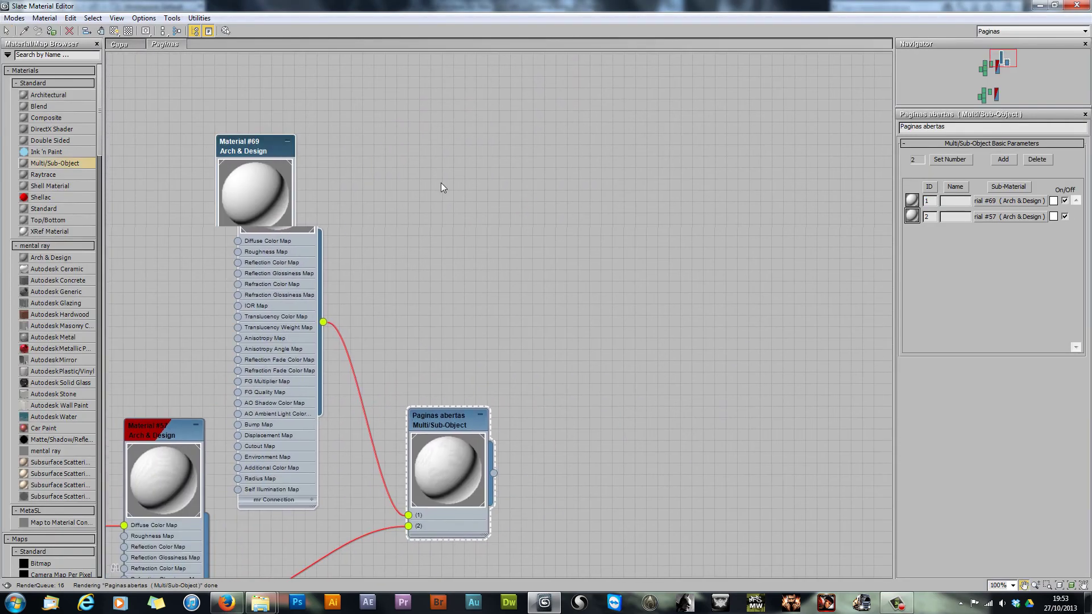
scroll(564, 189, down, 3)
middle_drag(509, 224, 514, 136)
scroll(522, 162, down, 1)
middle_drag(553, 174, 431, 216)
middle_drag(278, 184, 297, 243)
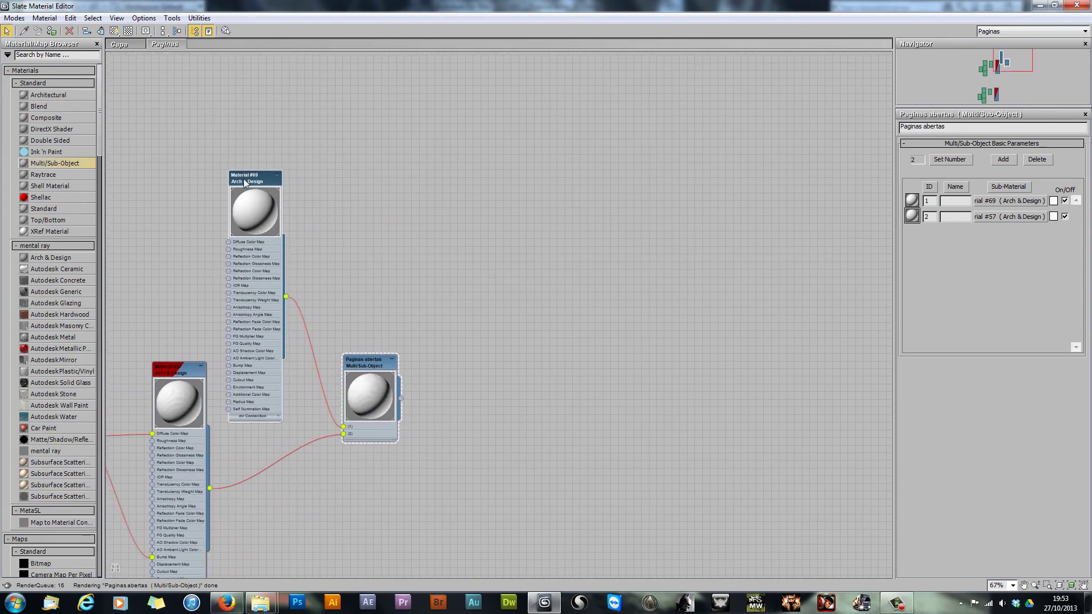
shift+drag(244, 182, 695, 143)
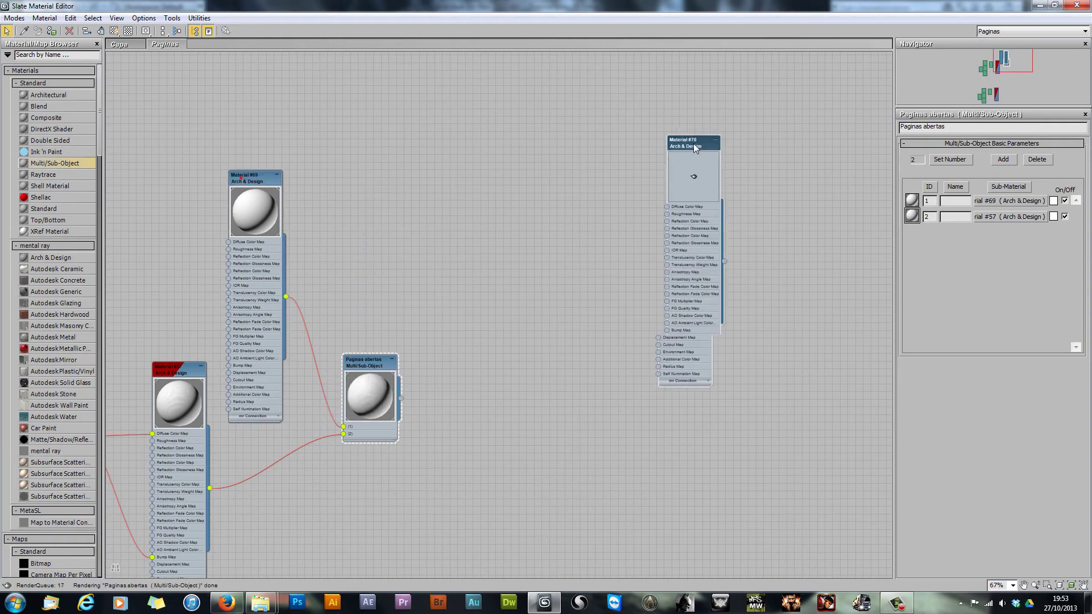
Step: Update the preview of the copied Arch & Design material and reposition its node slightly
middle_drag(592, 223, 422, 245)
scroll(422, 244, up, 3)
right_click(607, 115)
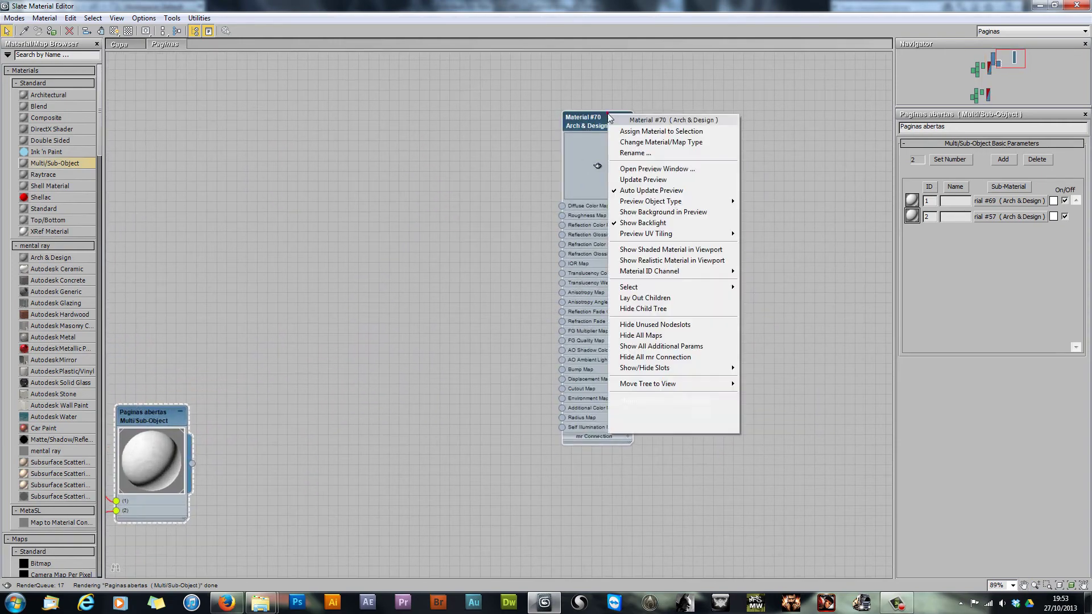
click(644, 178)
drag(580, 122, 609, 121)
Step: Bring the Davinci 1 image from the Texturas folder into the material editor and connect it to the copied material's Diffuse Color Map
mouse_move(261, 602)
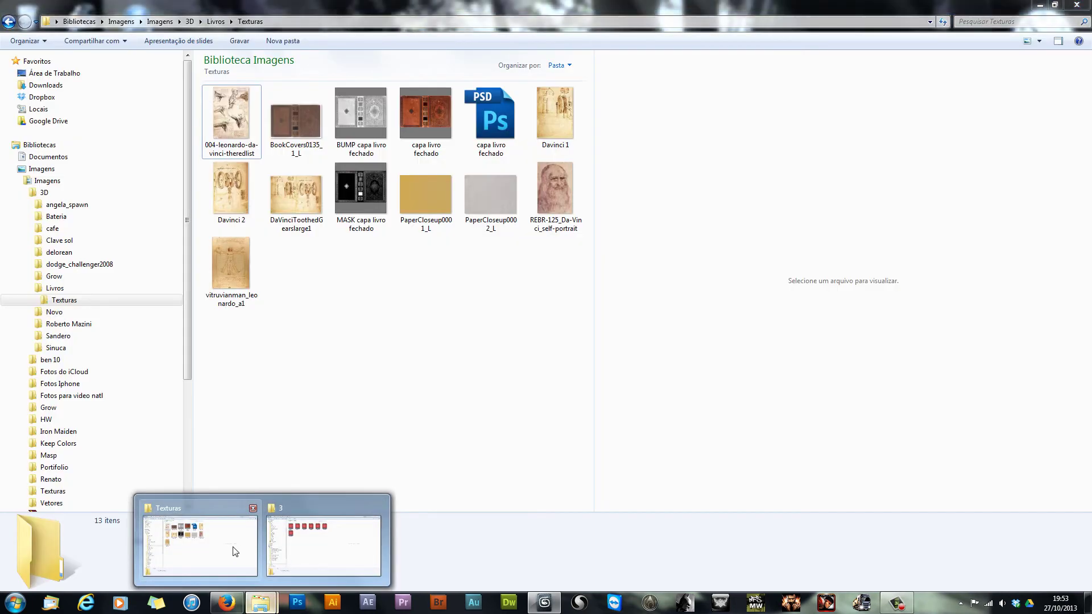
click(236, 552)
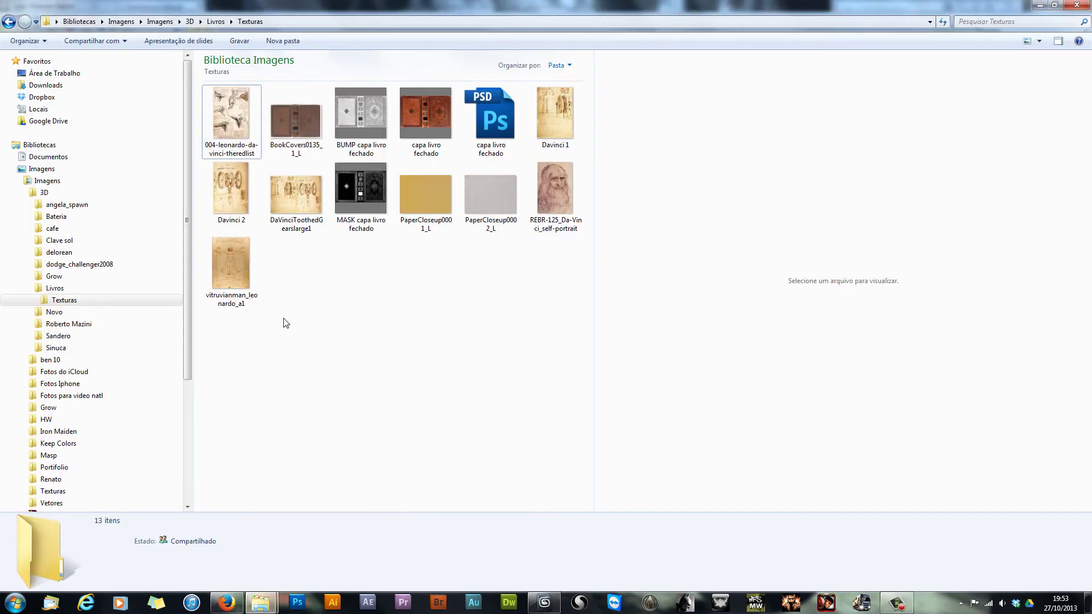
click(541, 87)
drag(567, 112, 509, 215)
drag(595, 212, 593, 206)
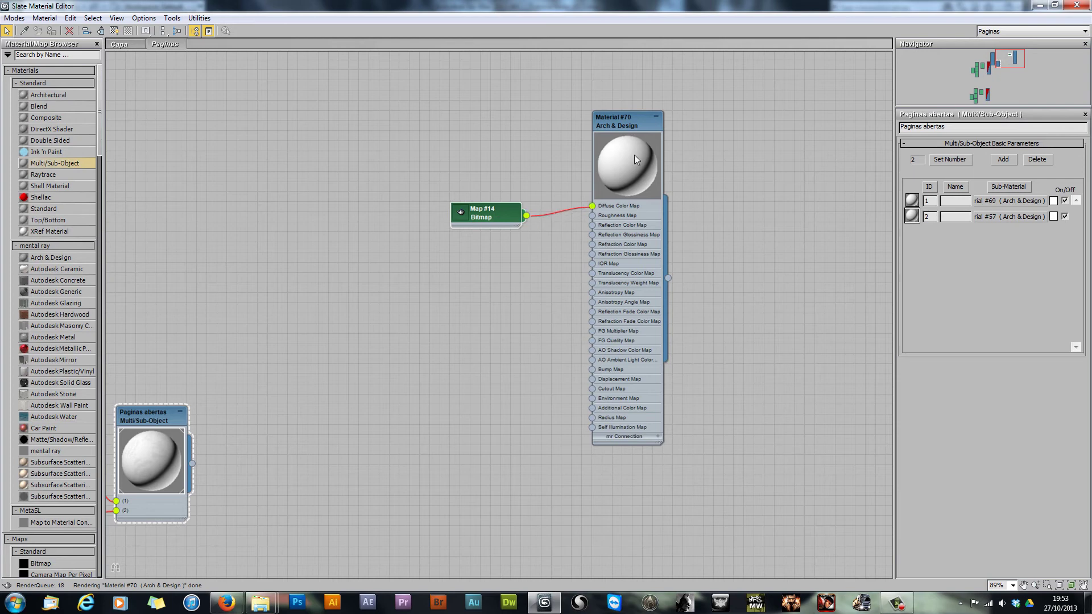
Step: Update the previews of the copied Arch & Design material and its Davinci 1 bitmap node
right_click(634, 152)
click(675, 209)
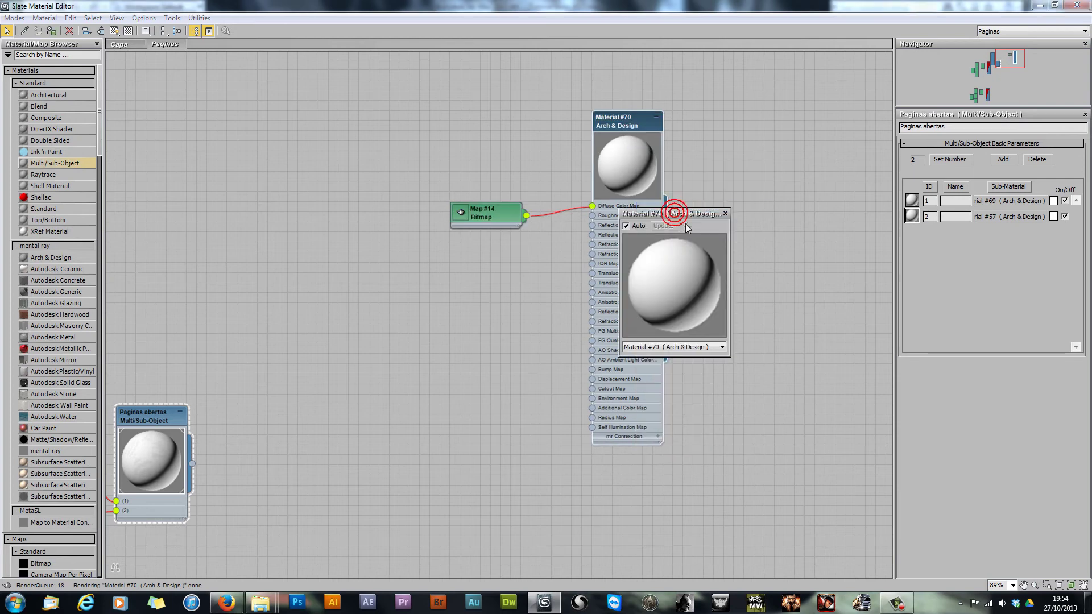
click(725, 213)
right_click(620, 155)
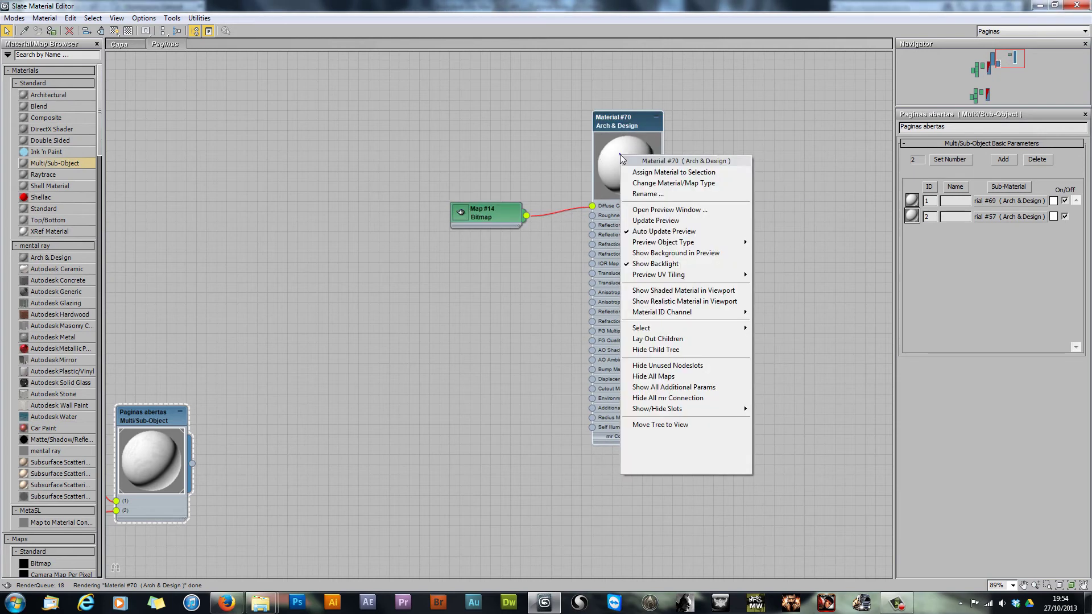
click(655, 220)
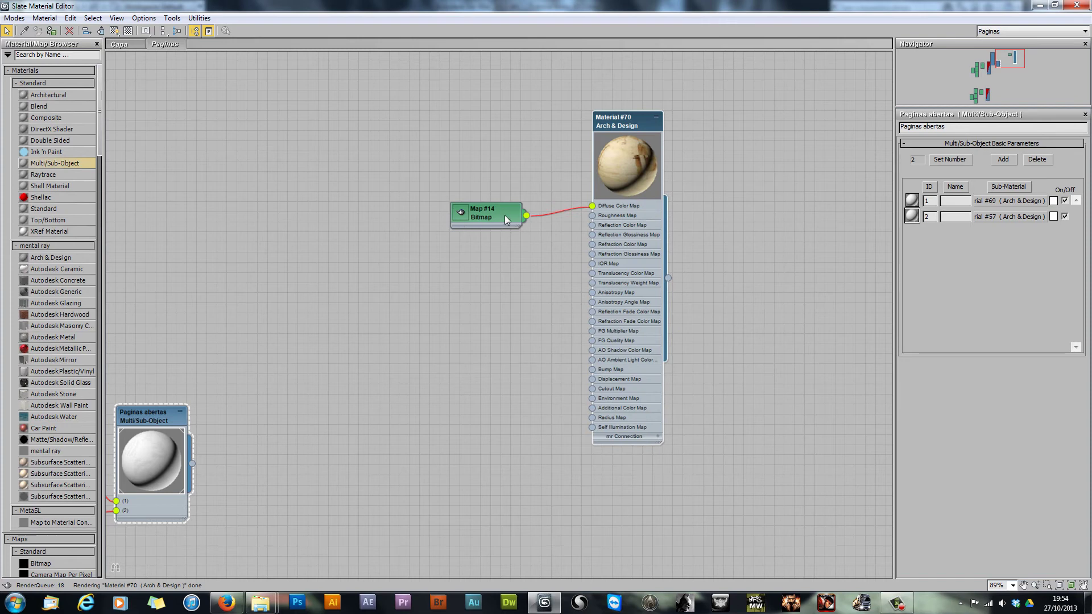
right_click(478, 210)
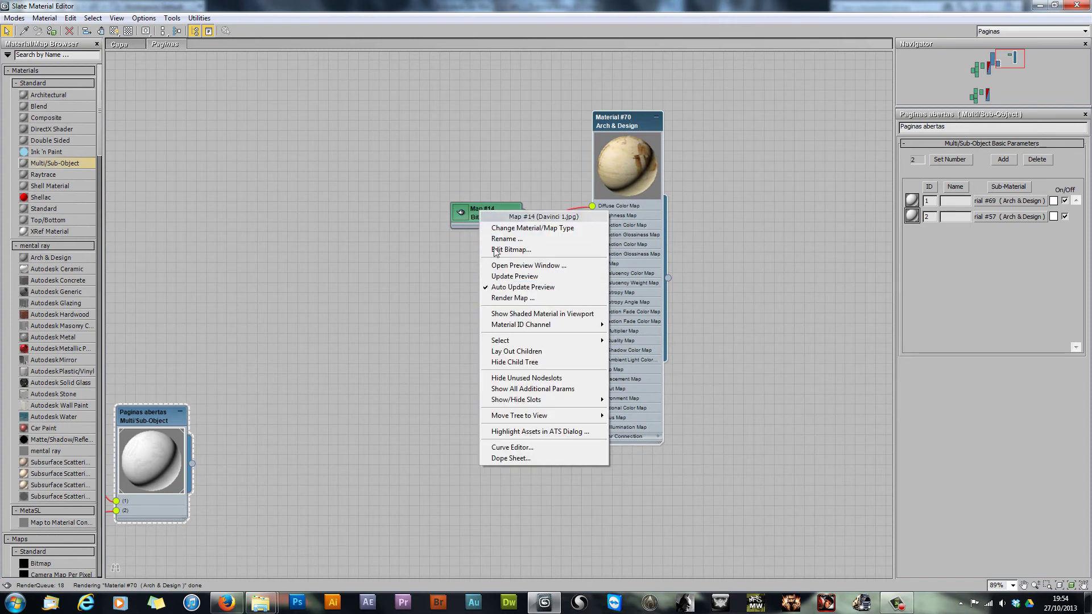
click(503, 276)
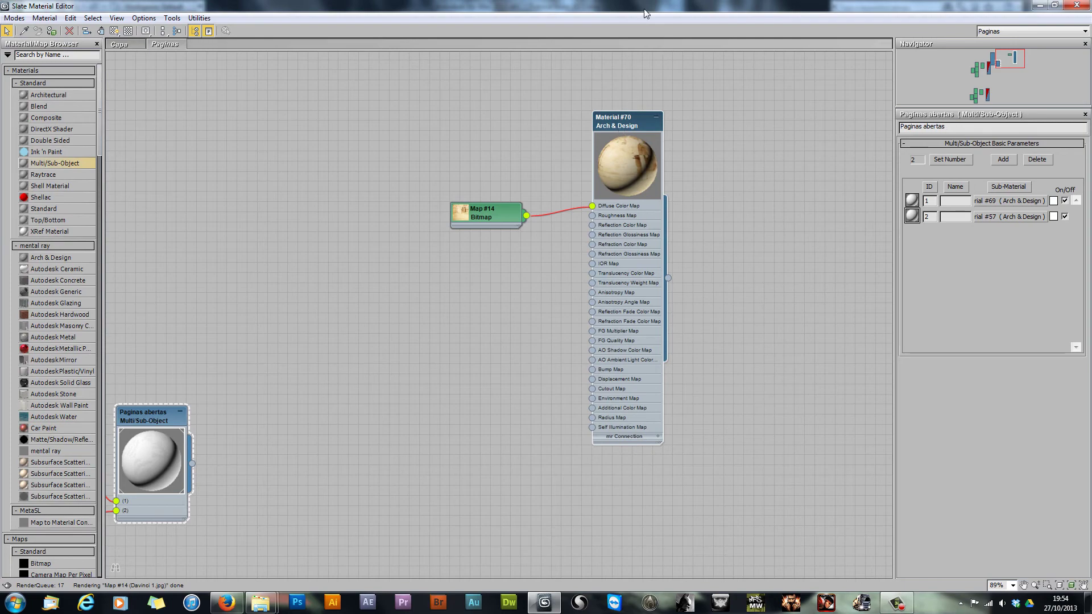
Step: Assign the Davinci 1 material to the isolated page and show it as shaded material in the viewport
drag(645, 8, 356, 256)
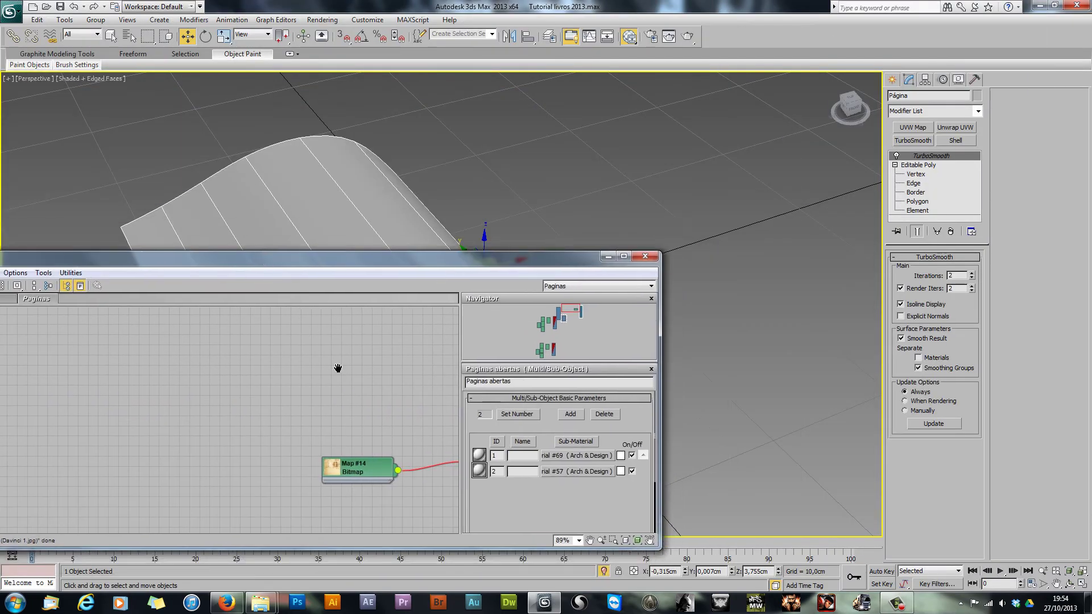
middle_drag(338, 368, 88, 367)
click(331, 224)
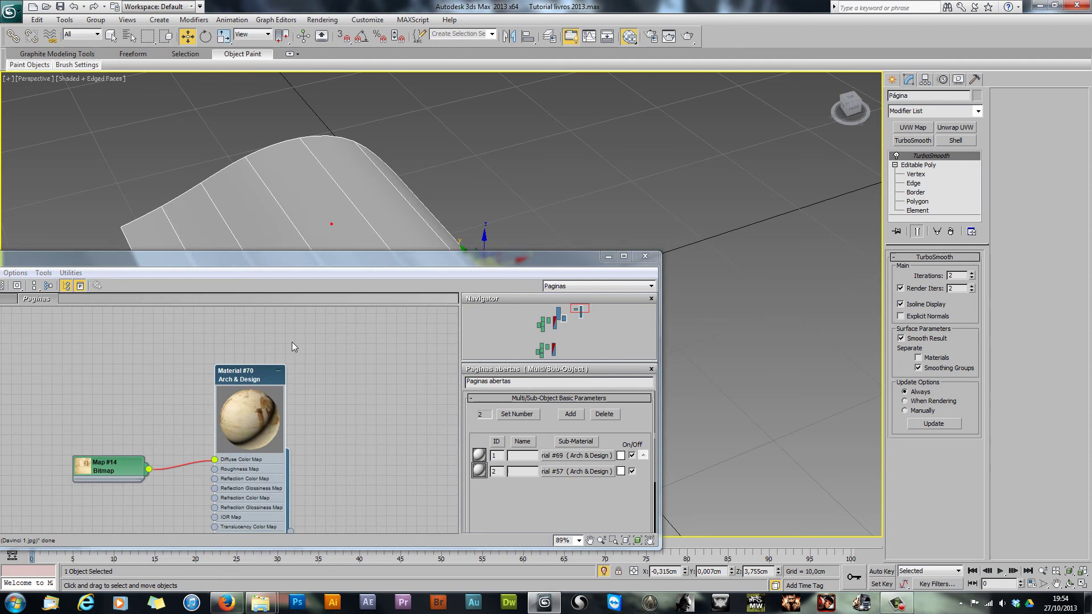
right_click(241, 383)
click(275, 73)
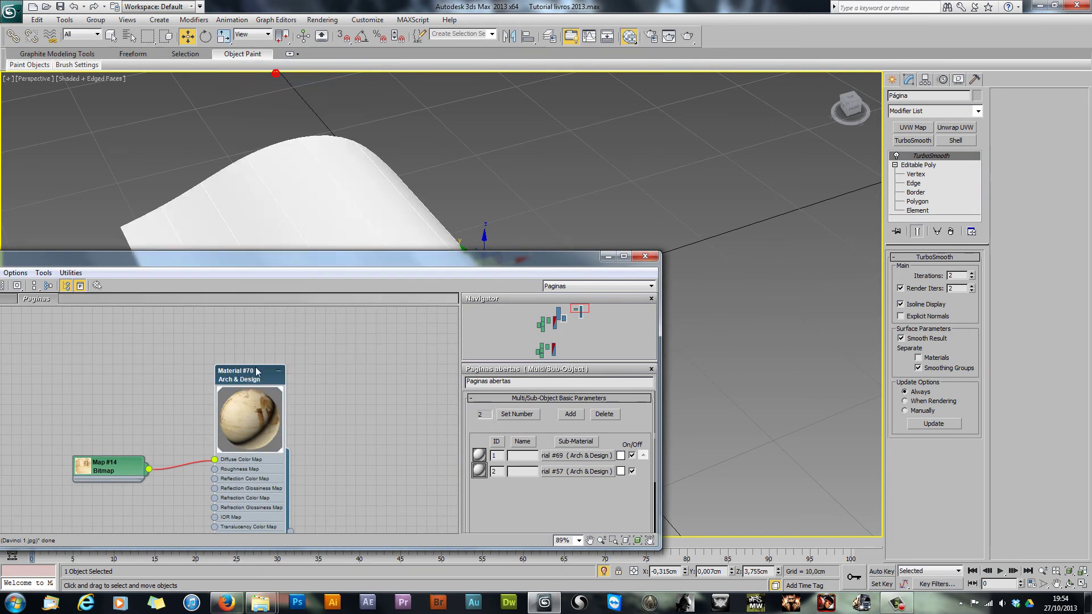
right_click(256, 371)
click(267, 186)
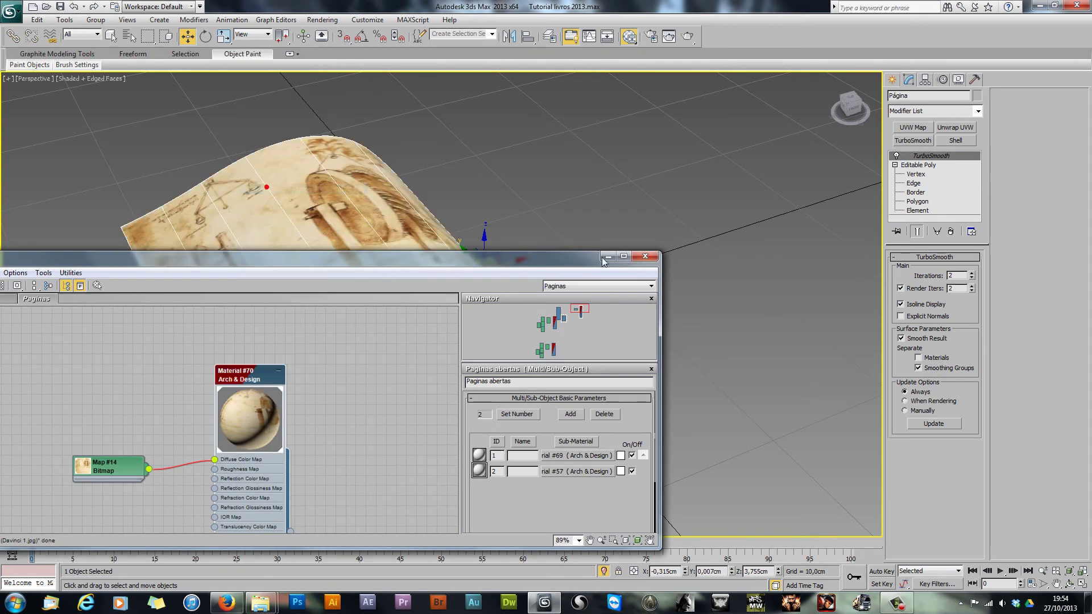
Step: Minimize the material editor and examine the Davinci 1 texture on the curved page up close
click(607, 256)
alt+middle_drag(398, 341, 268, 349)
scroll(269, 349, up, 3)
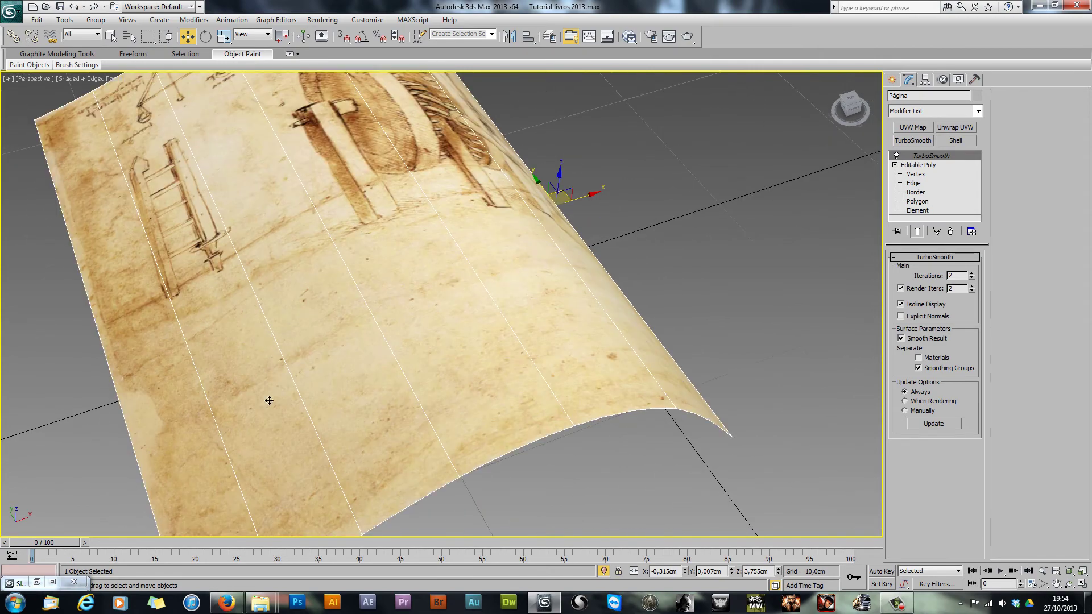
middle_drag(269, 400, 291, 366)
scroll(290, 366, down, 4)
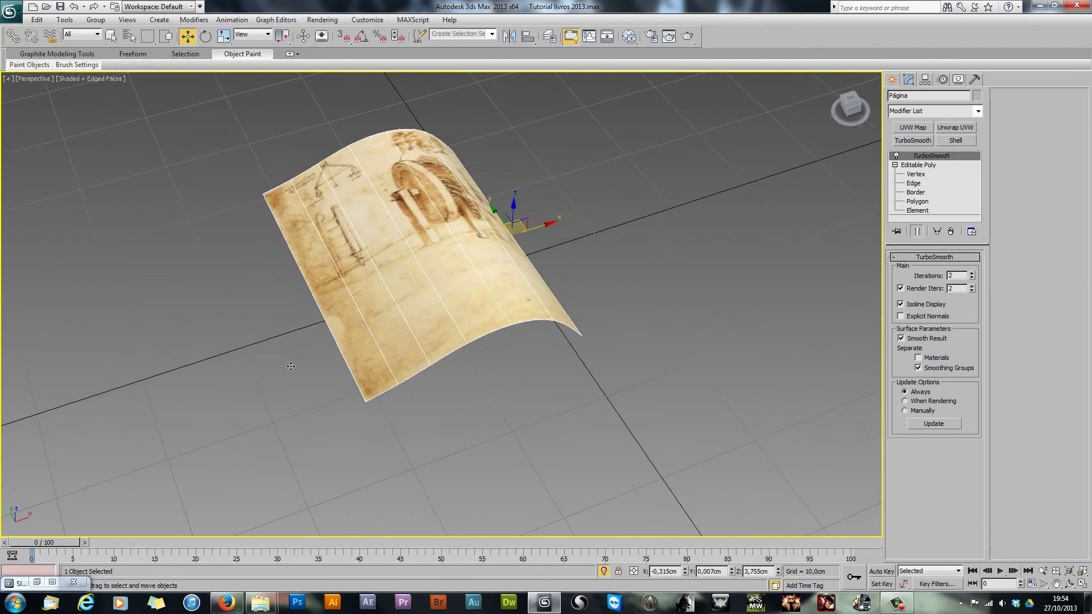
Step: Show the rest of the book again and select the top page on the right side
key(alt+q)
click(607, 294)
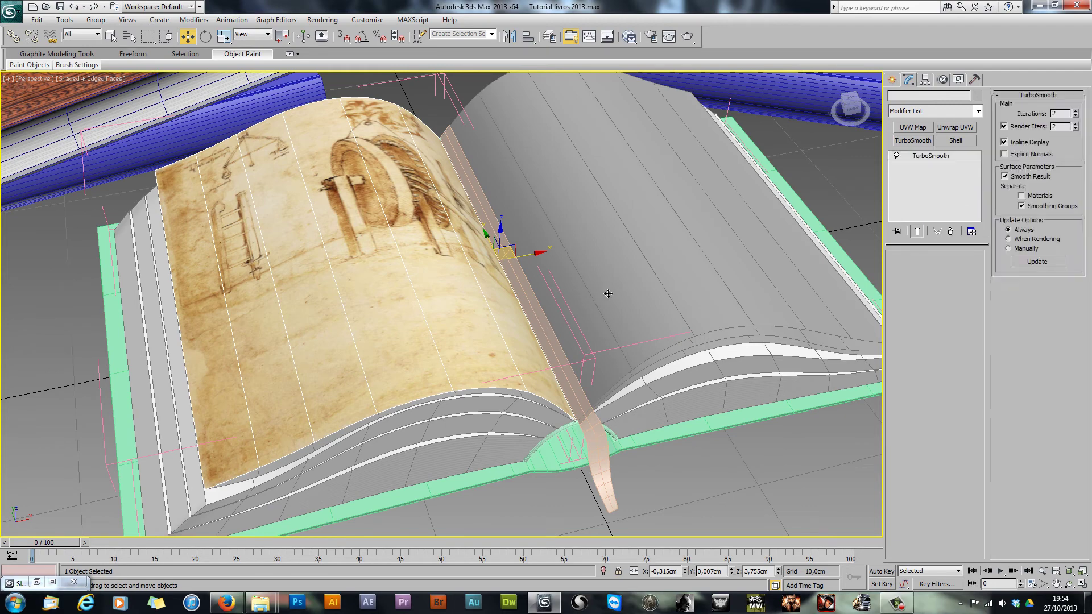
Step: Isolate the selected page, duplicate the Davinci 1 Arch & Design material and disconnect the bitmap from the copy's Diffuse Color Map
key(alt+q)
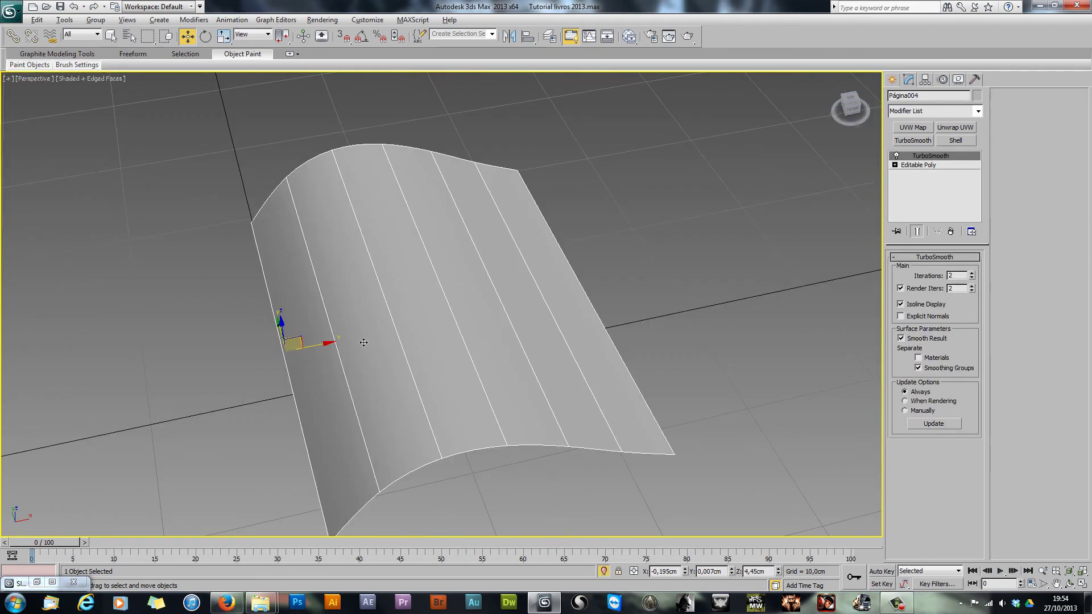
key(m)
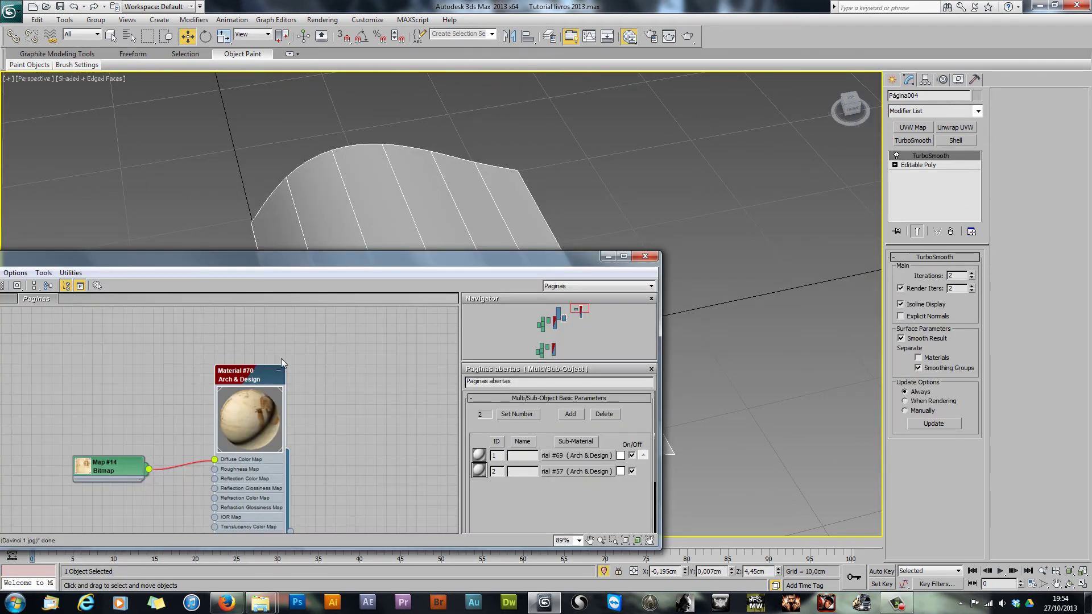
middle_drag(281, 358, 310, 306)
double_click(311, 260)
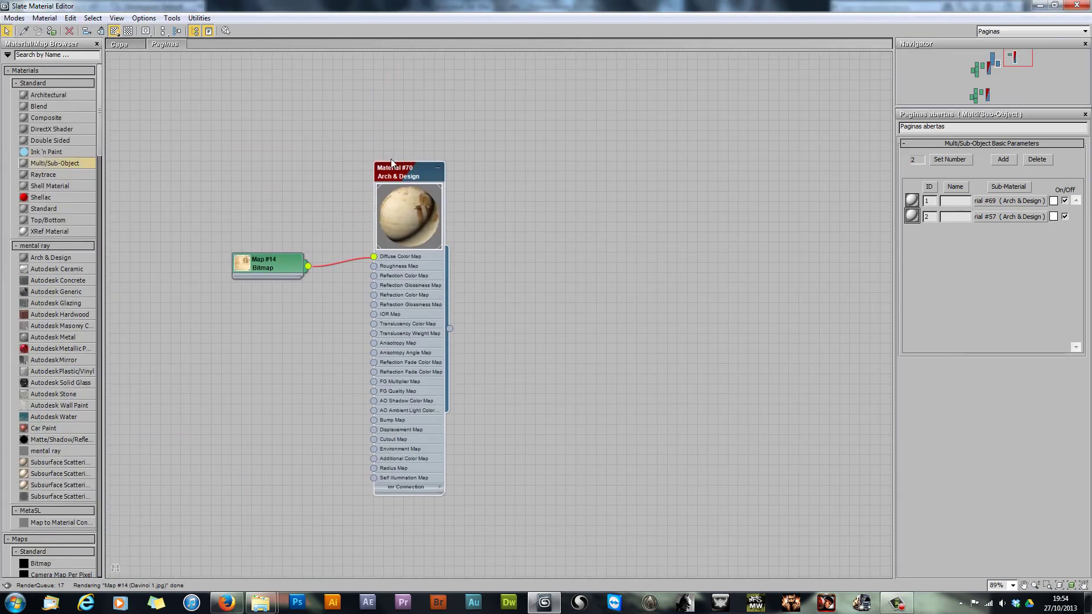
shift+drag(401, 168, 594, 167)
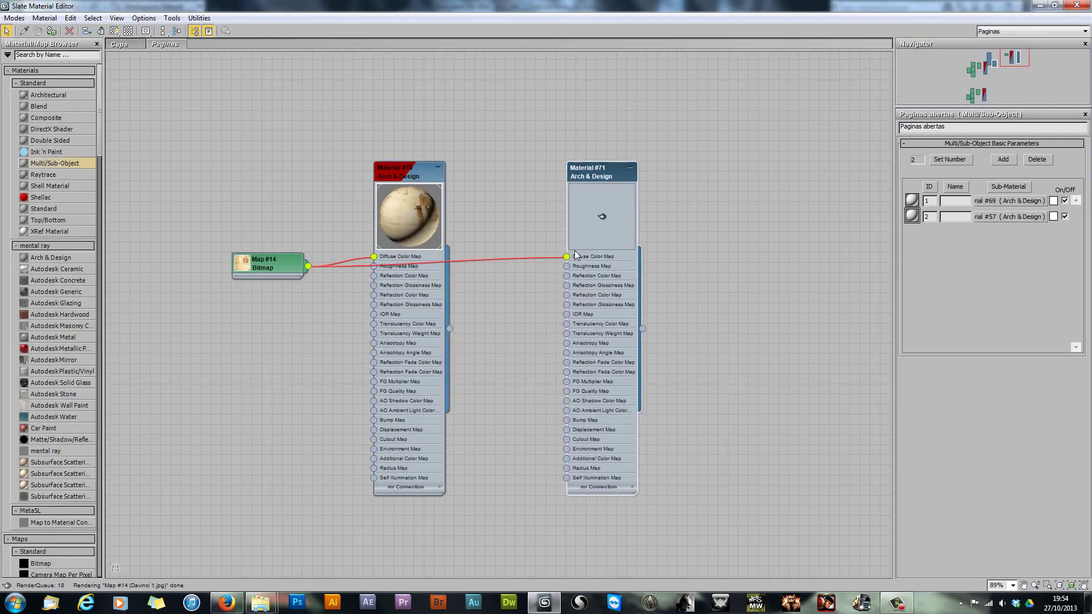
drag(564, 255, 513, 280)
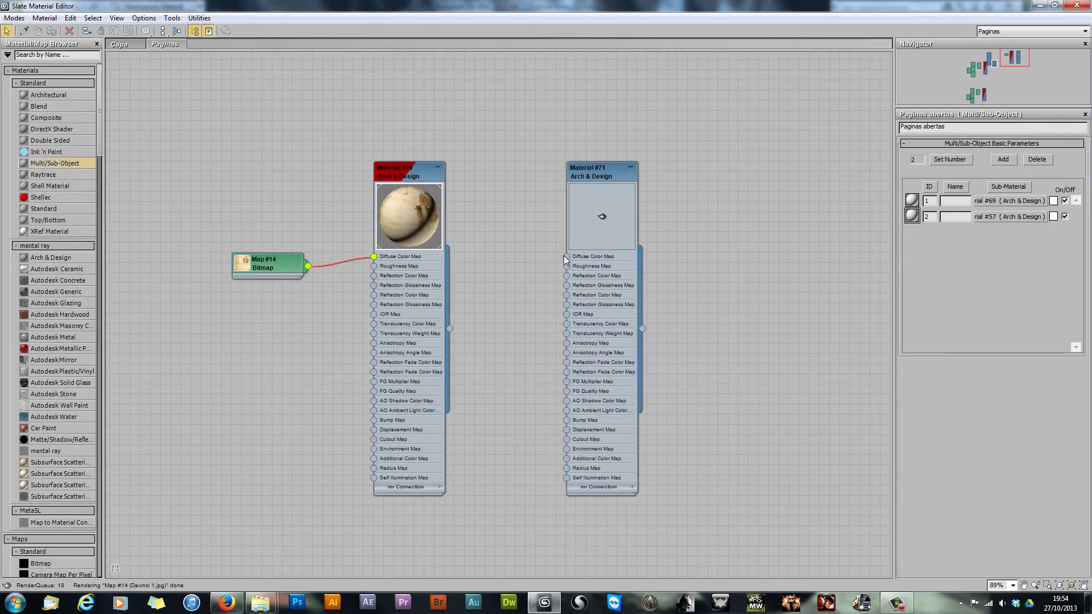
Step: Connect the Davinci 2 image from the Texturas folder to the copied material's Diffuse Color Map and update the material's preview
mouse_move(262, 603)
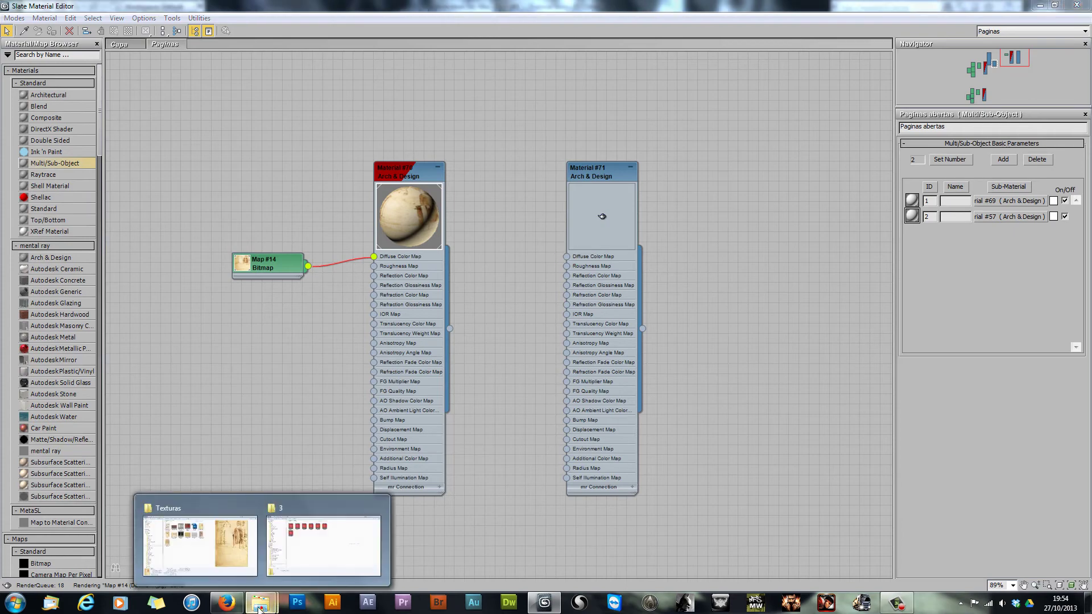
click(199, 536)
click(227, 195)
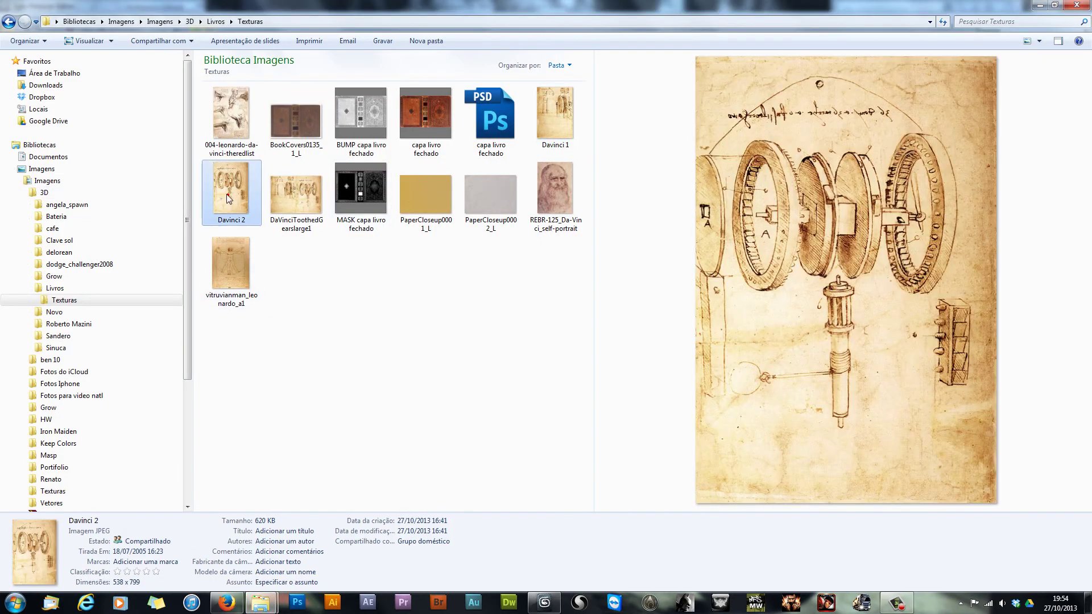
drag(225, 200, 567, 256)
right_click(607, 206)
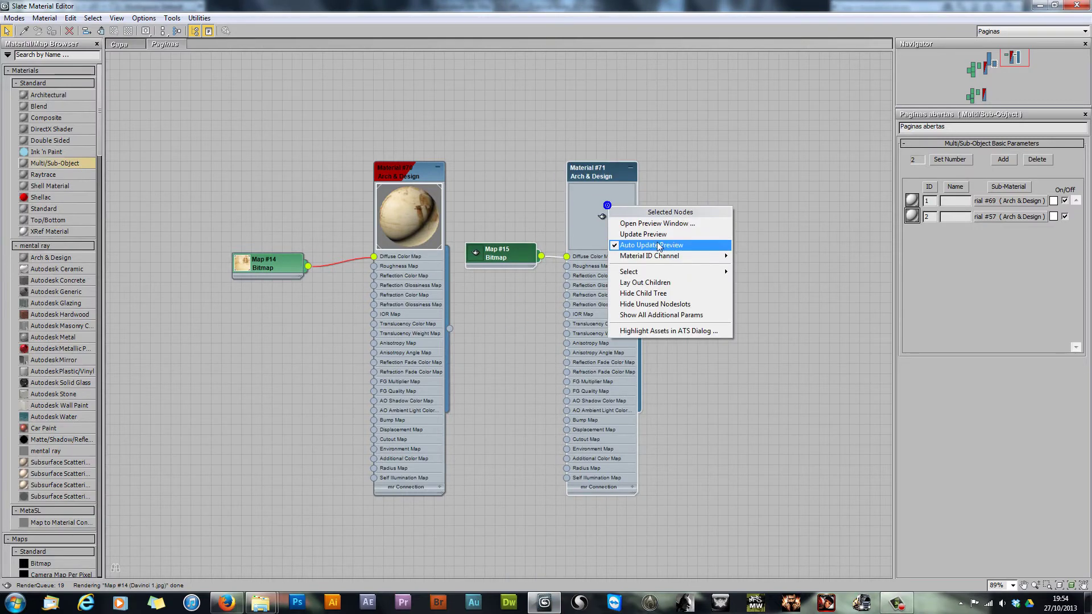
click(644, 234)
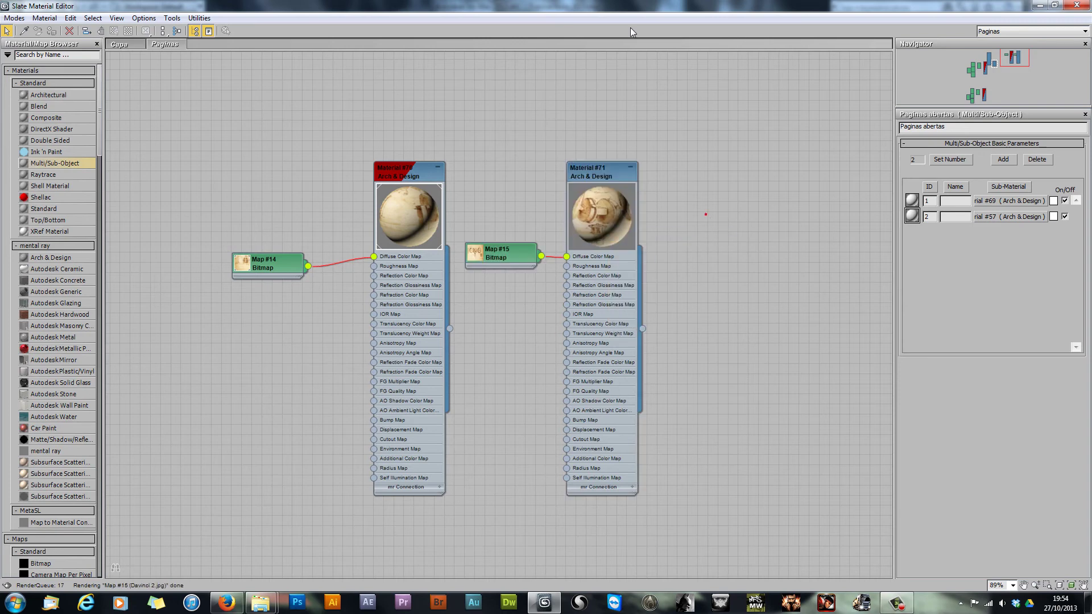
Step: Assign the Davinci 2 material to the isolated page, show it as shaded material in the viewport and close the material editor
double_click(555, 10)
middle_drag(258, 177, 159, 160)
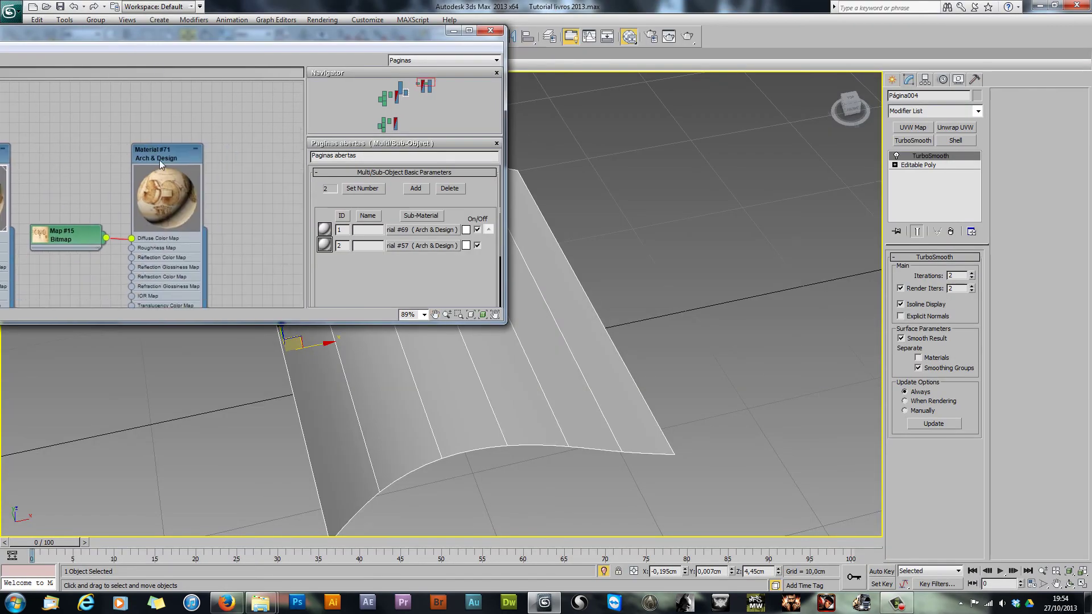
right_click(164, 160)
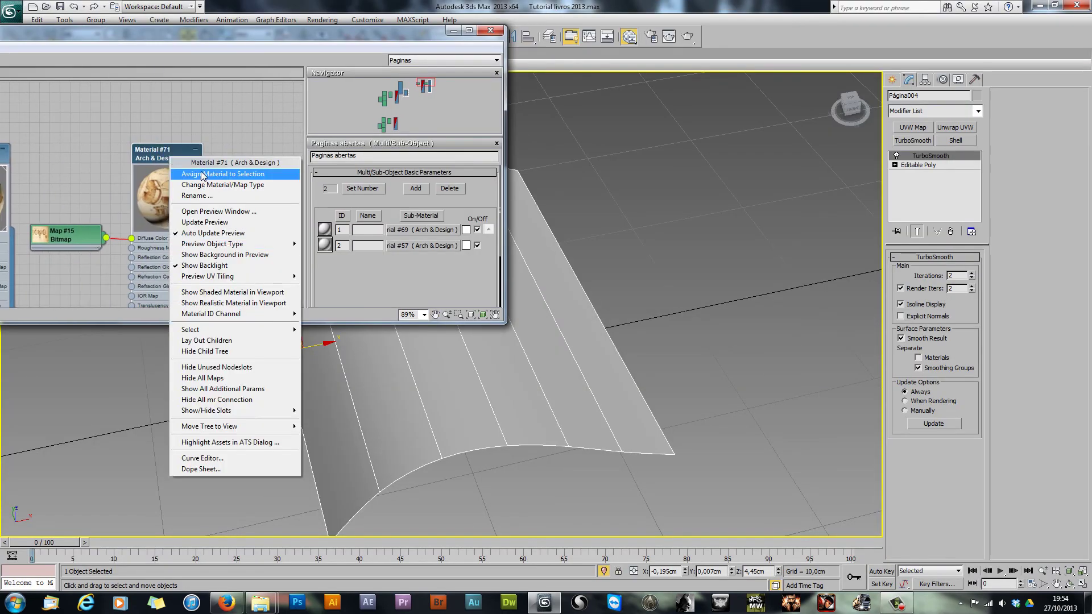
click(200, 175)
right_click(171, 155)
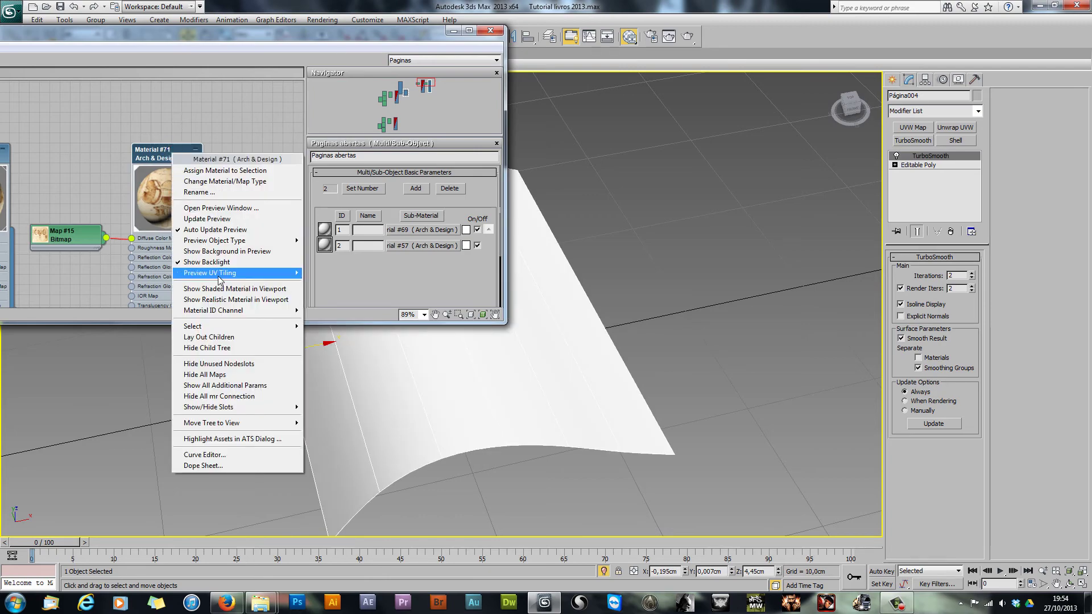
click(219, 289)
click(490, 30)
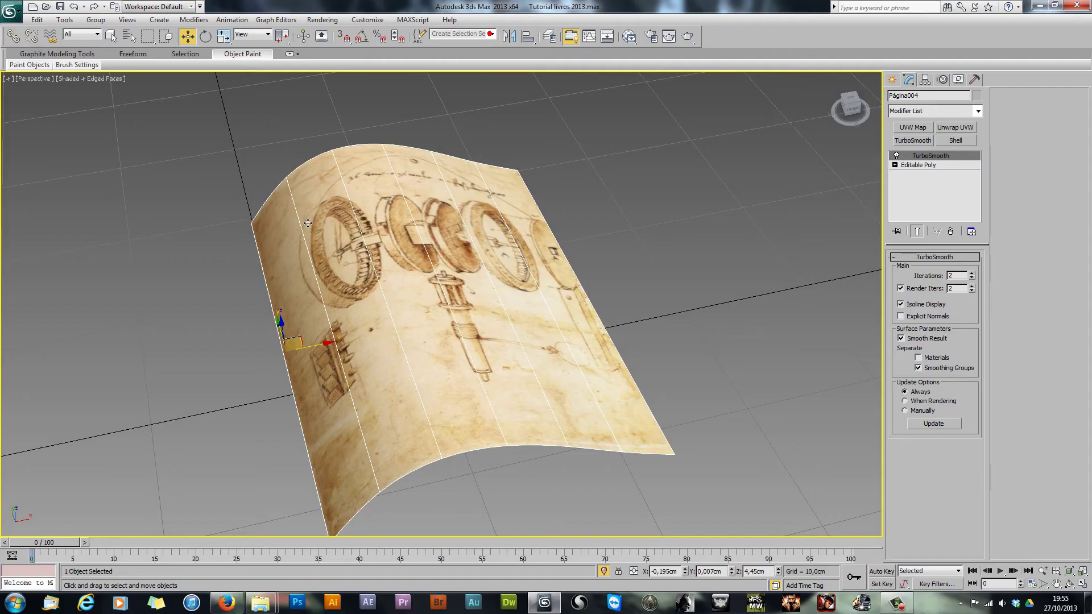
Step: Show the rest of the book again and examine the drawings on both open pages up close
key(alt+q)
alt+middle_drag(367, 280, 399, 337)
scroll(361, 341, up, 4)
scroll(367, 335, up, 5)
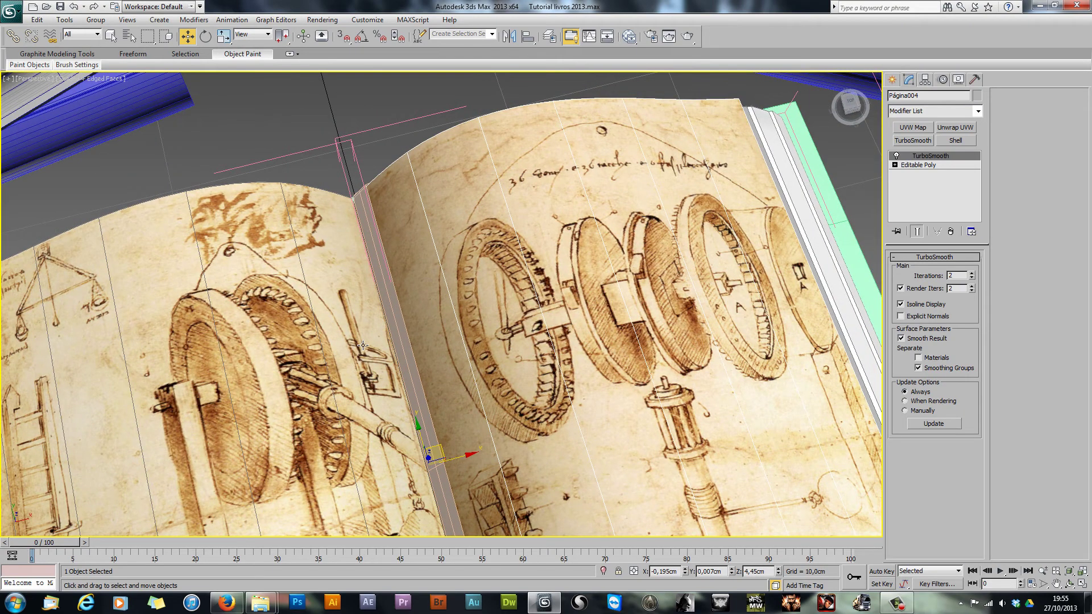
scroll(363, 345, down, 5)
scroll(400, 295, up, 4)
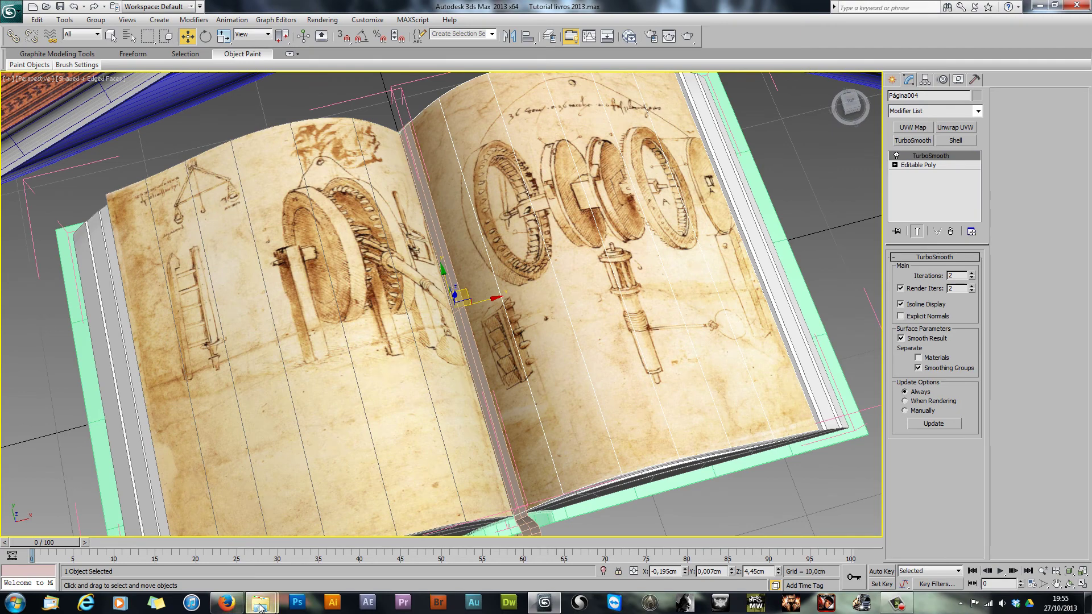
click(235, 319)
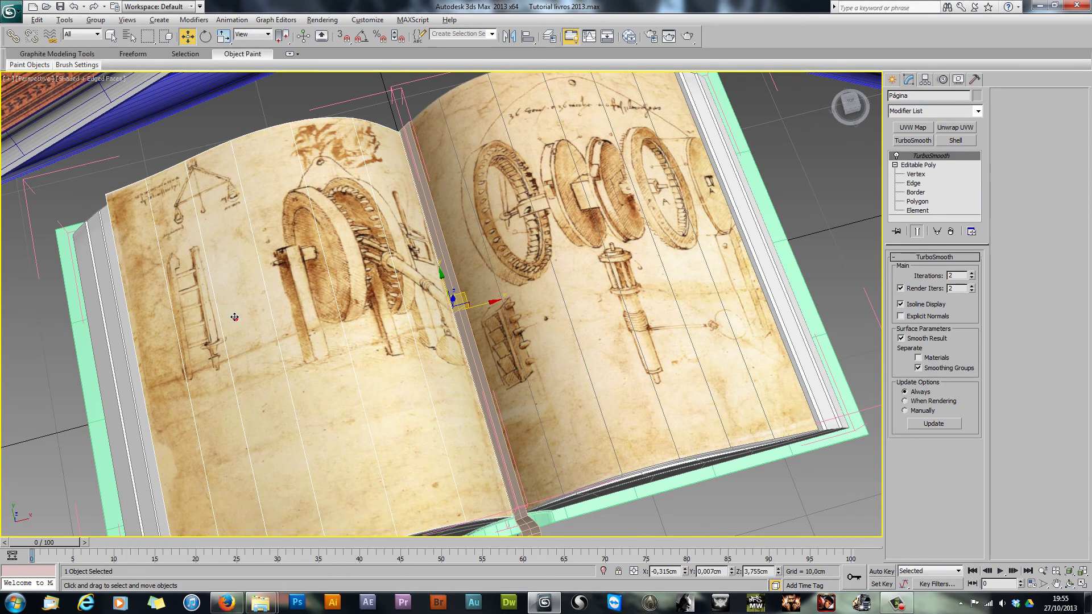
key(alt+w)
key(alt+w)
key(alt+q)
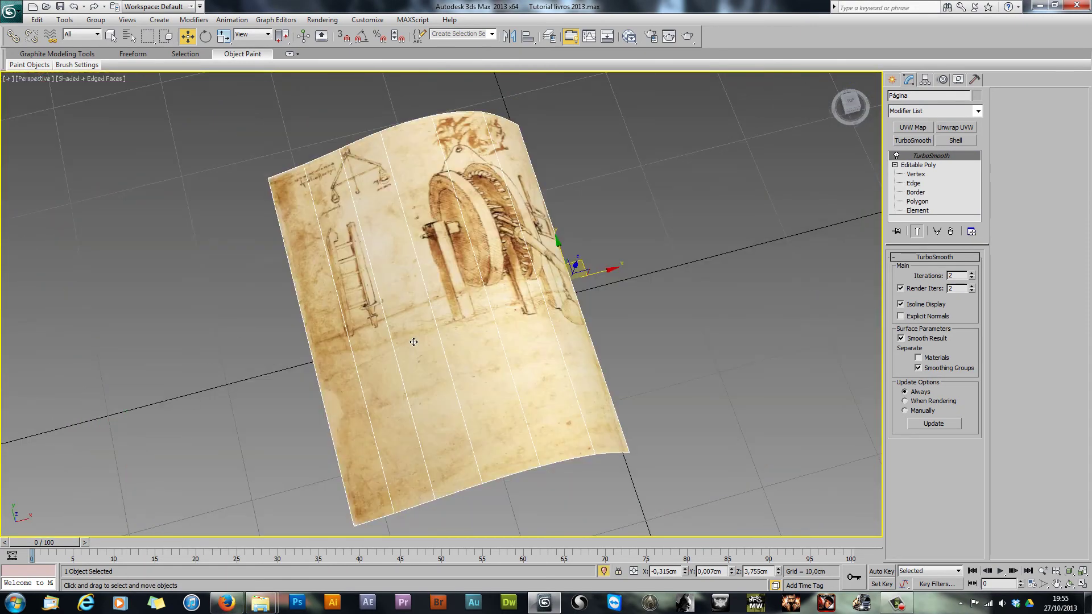
key(alt+q)
Step: Open the parameters of the Davinci 2 bitmap node and choose Davinci 2 again as its image file
key(m)
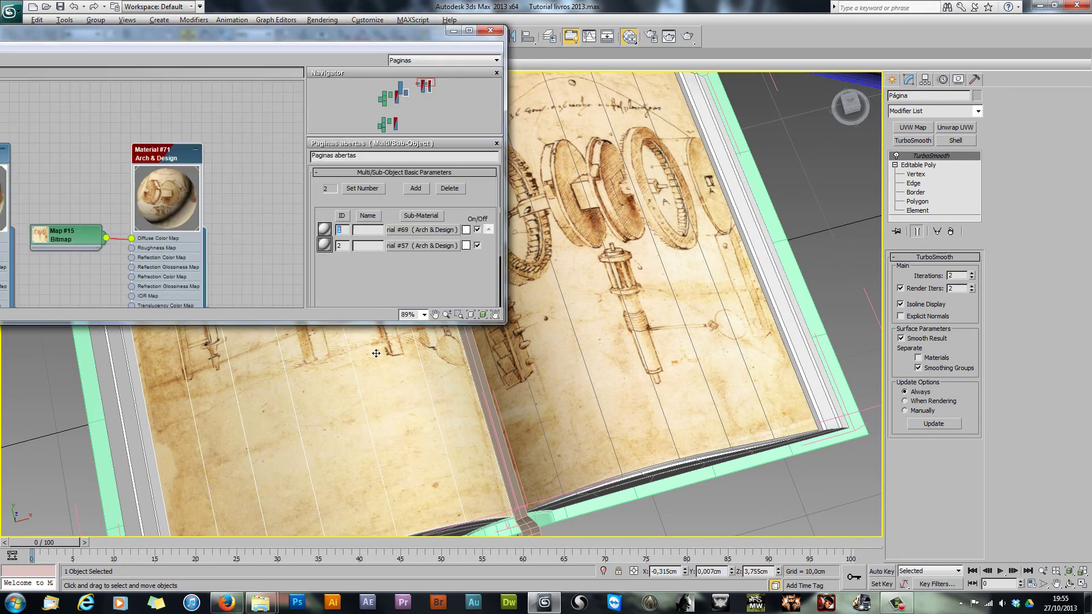
double_click(60, 235)
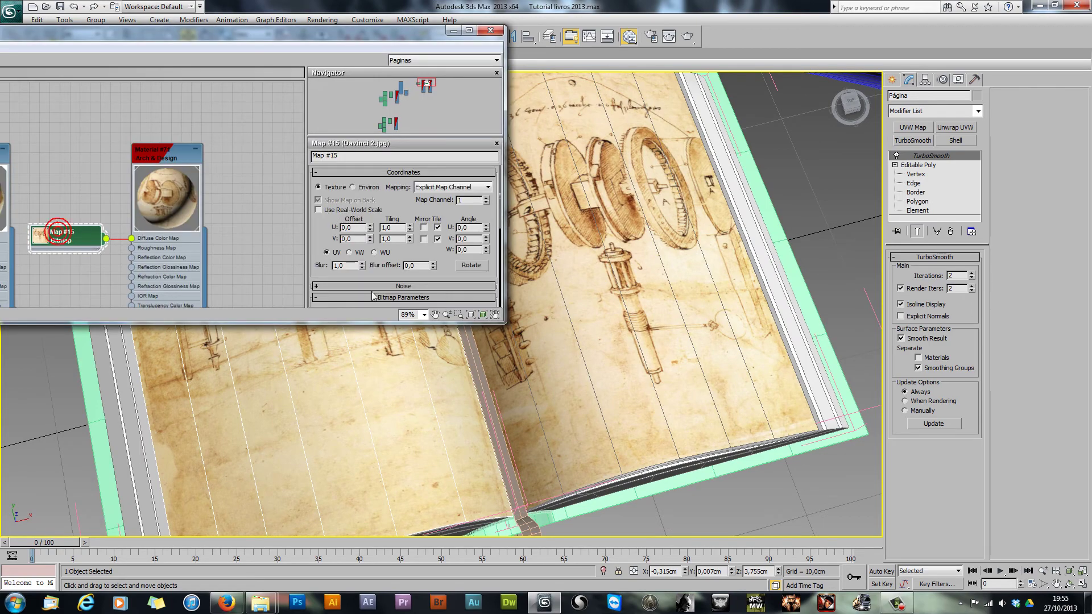
double_click(278, 31)
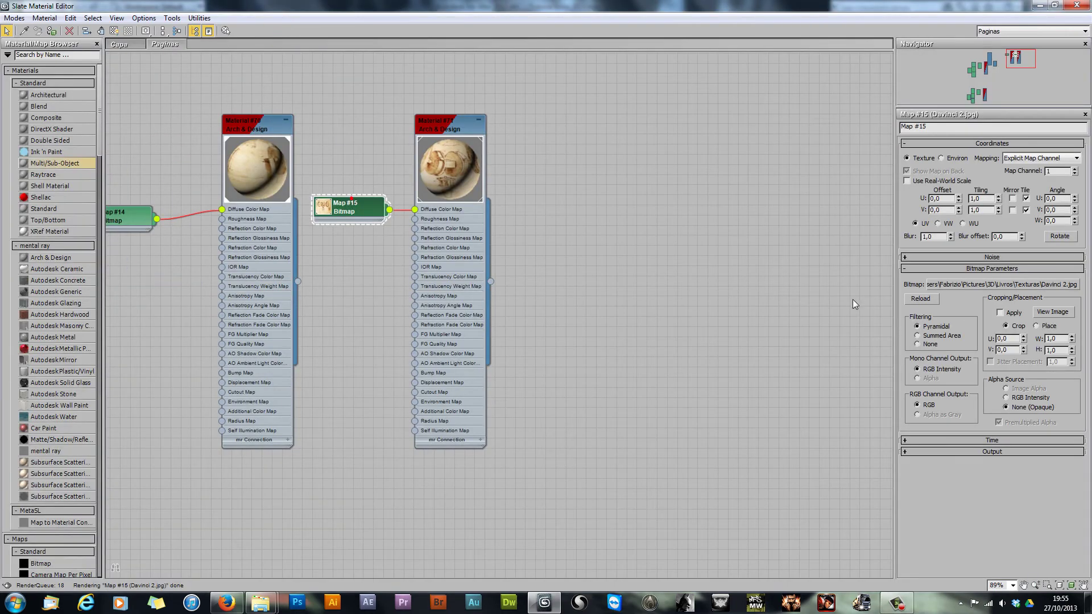
click(994, 286)
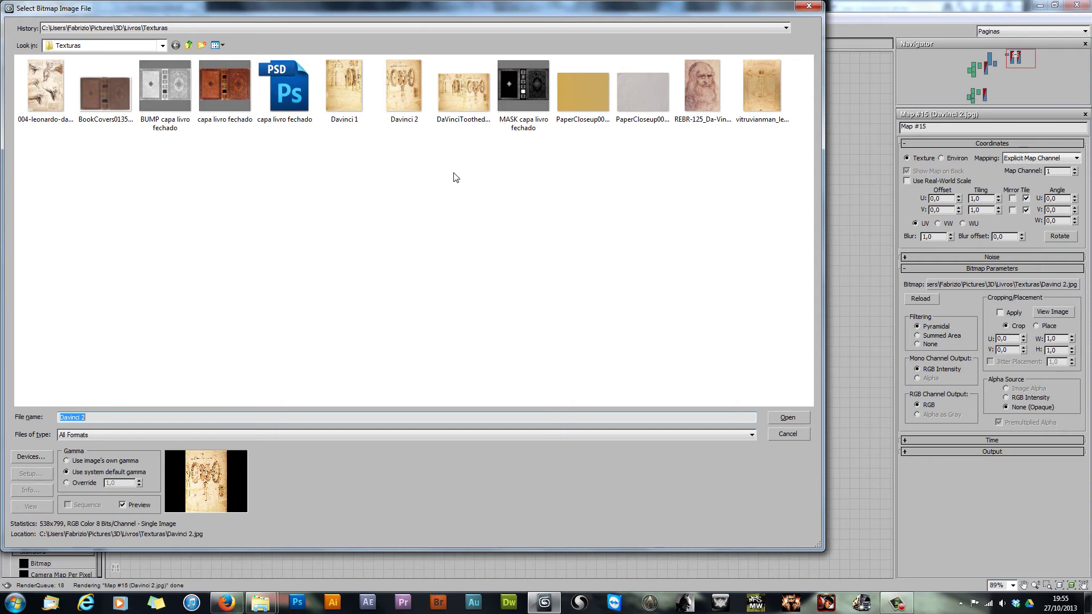
drag(407, 22, 496, 110)
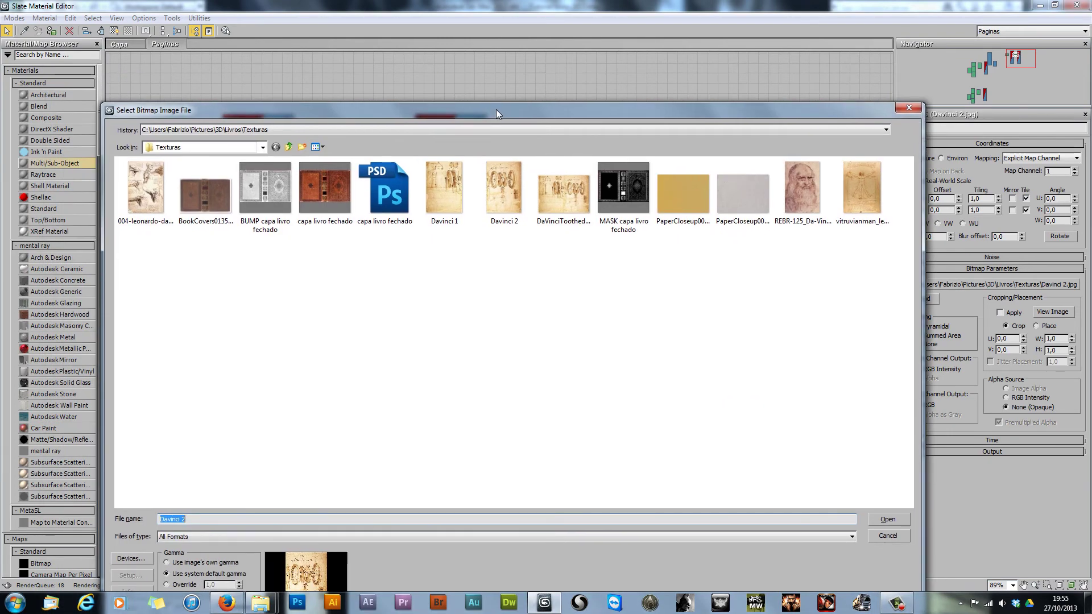
double_click(500, 196)
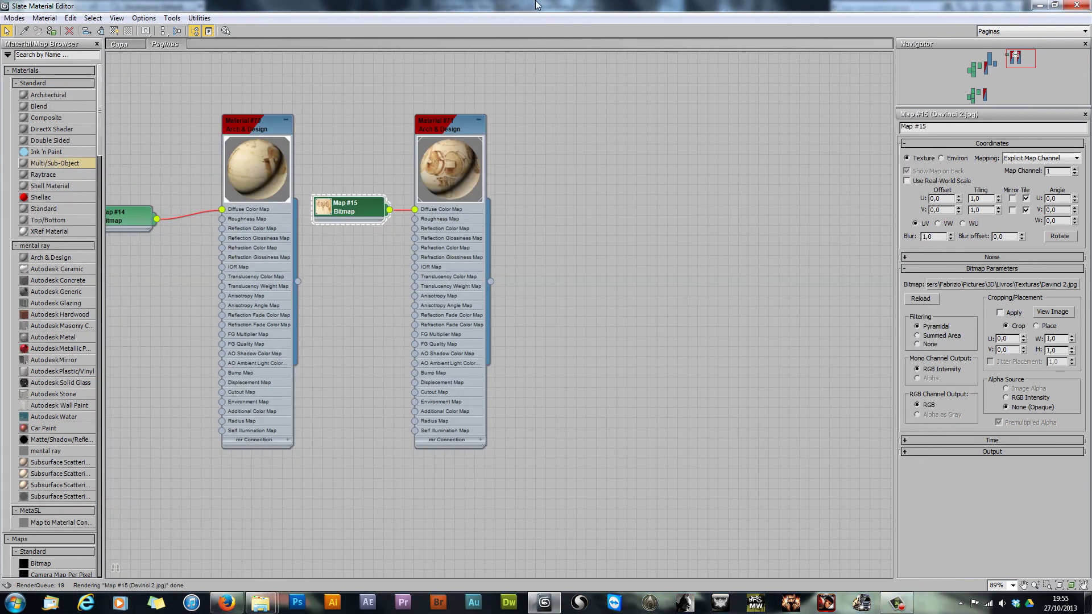
Step: Move the material editor aside, examine both textured pages from a lower angle and close the editor
drag(512, 11, 247, 495)
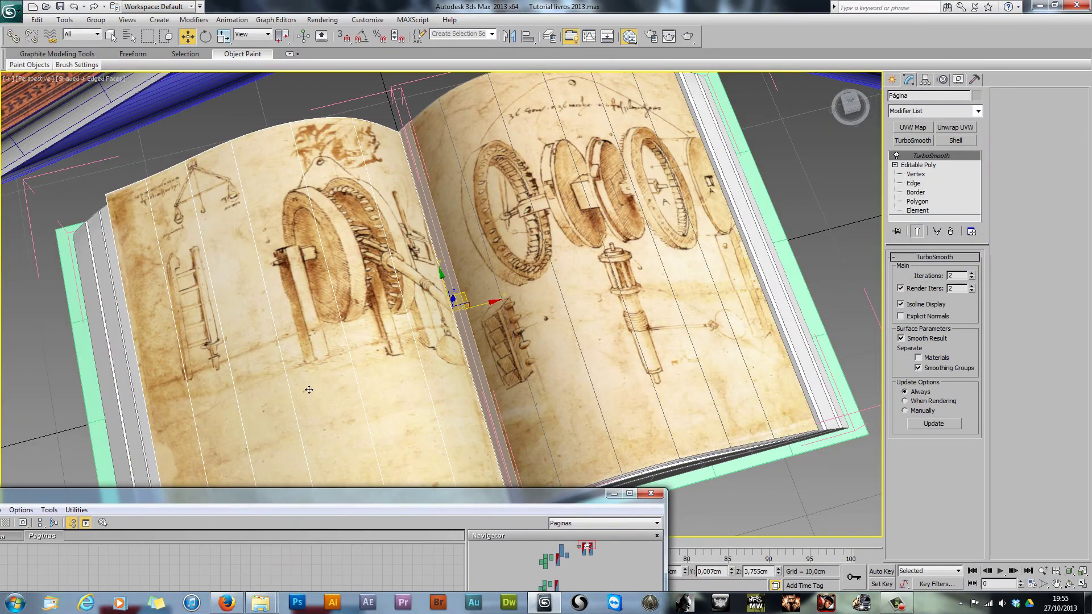
alt+middle_drag(309, 390, 320, 337)
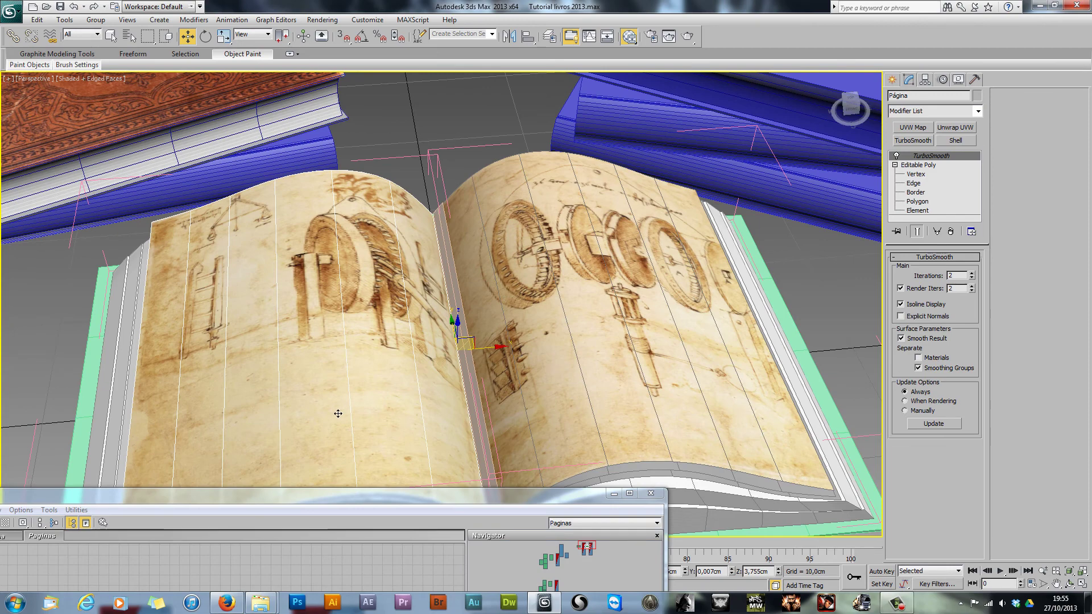
drag(345, 501, 477, 214)
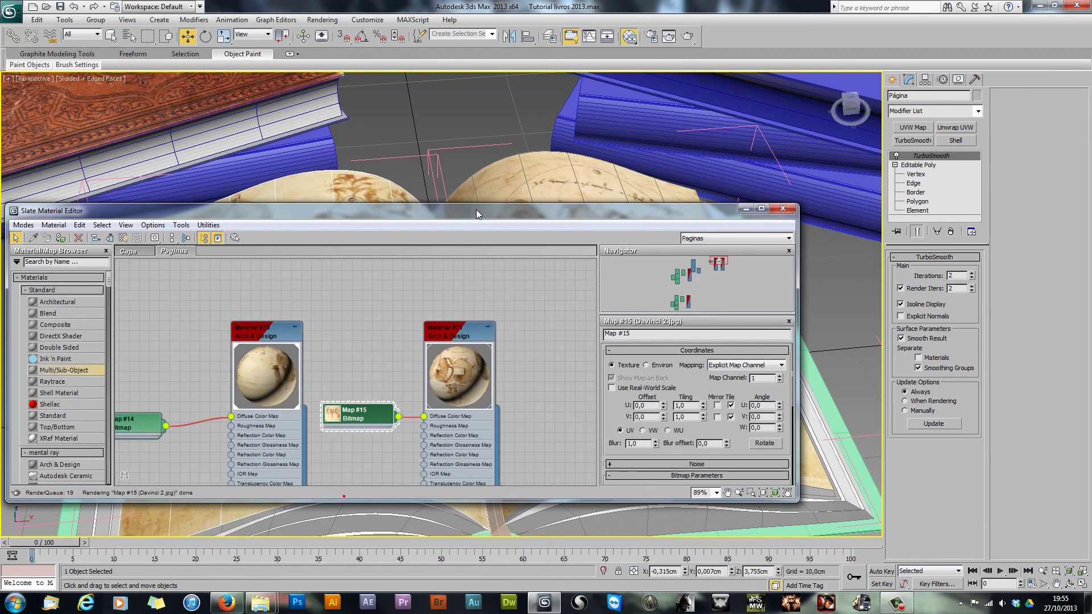
click(790, 207)
click(568, 460)
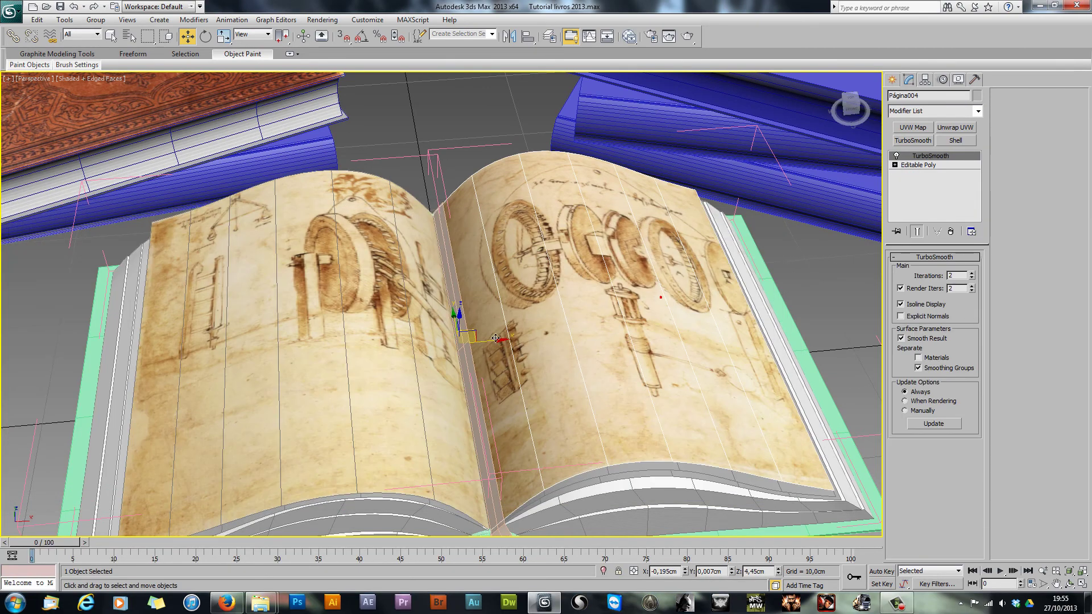
alt+middle_drag(497, 337, 506, 358)
middle_drag(506, 358, 543, 307)
Step: Add a UVW Map modifier with Box mapping to the left page carrying the Davinci 1 drawing
click(429, 343)
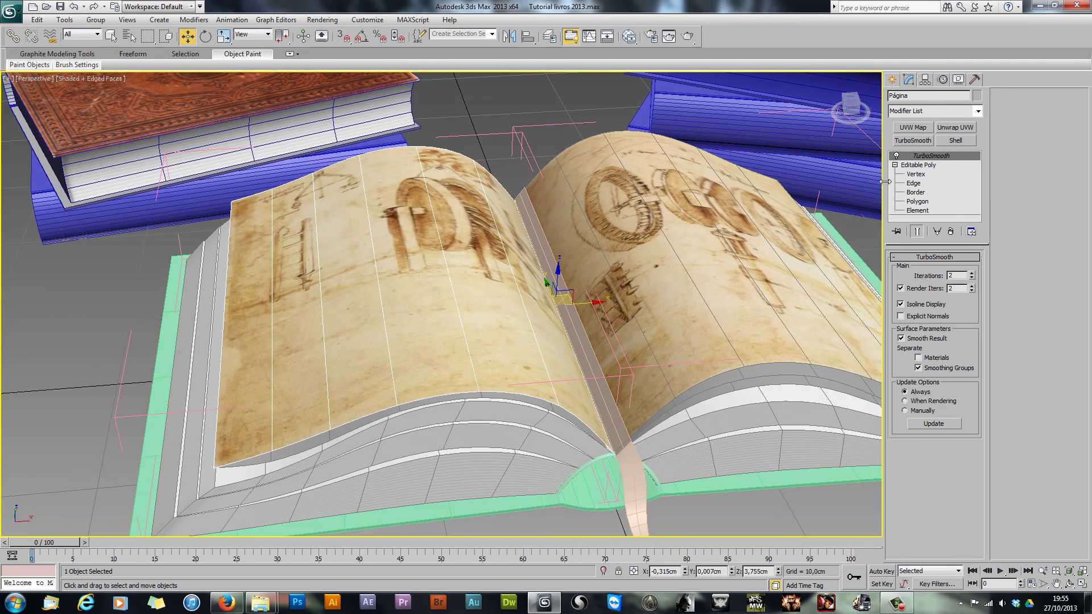
click(908, 129)
scroll(420, 261, up, 3)
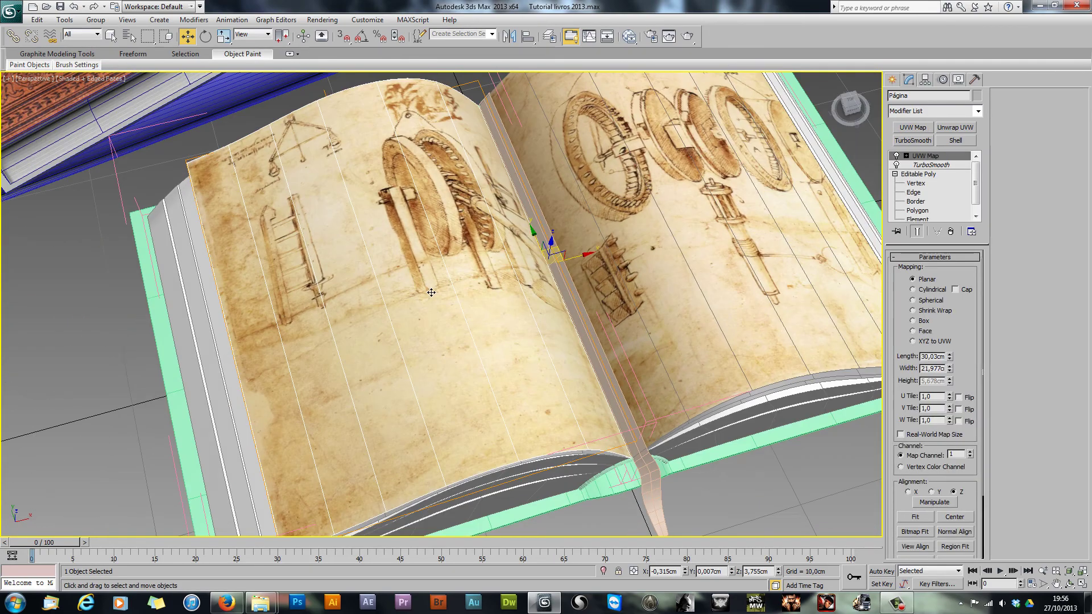
middle_drag(420, 262, 406, 253)
scroll(406, 253, up, 2)
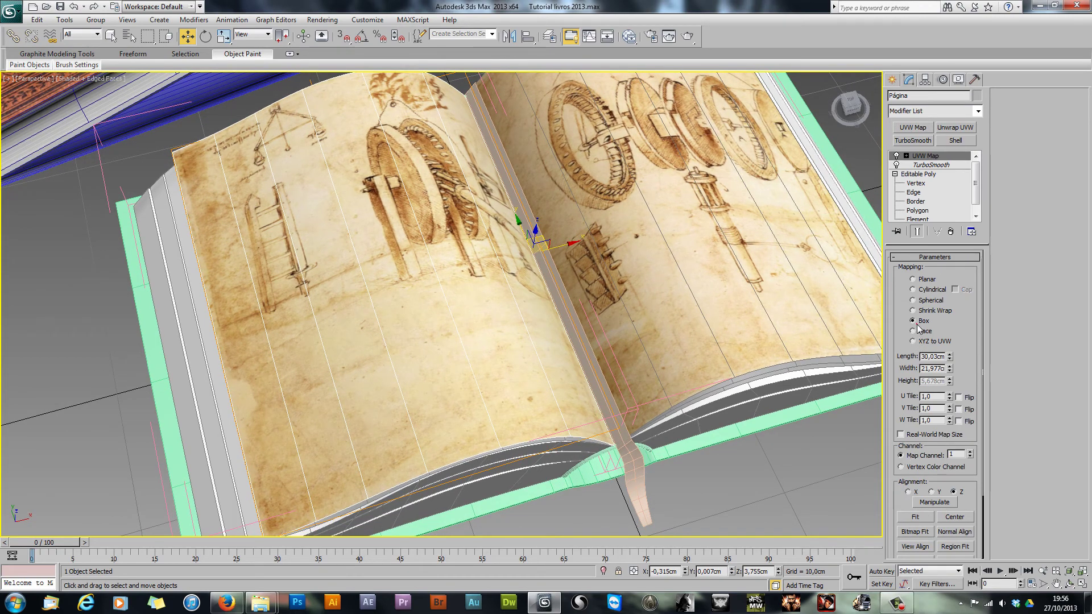
Step: Add a UVW Map modifier with Box mapping to the right page carrying the Davinci 2 drawing
click(662, 234)
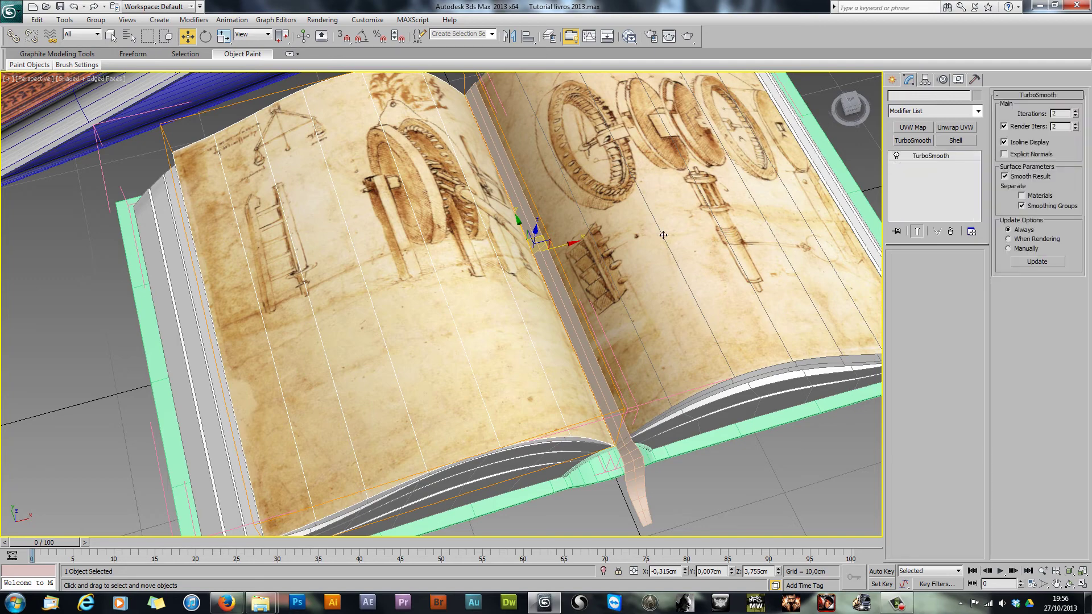
click(912, 128)
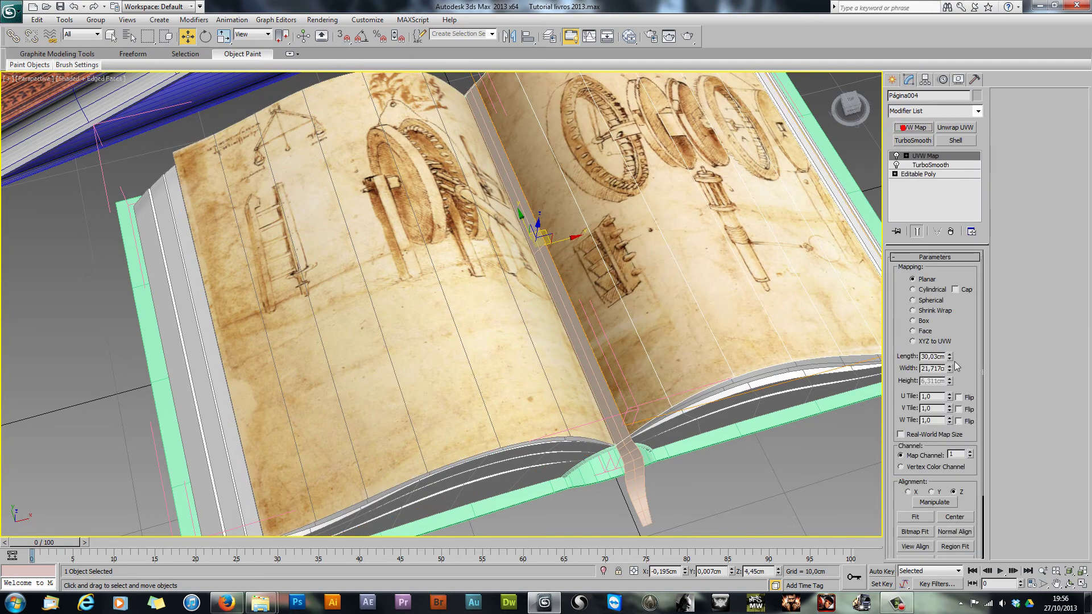
click(913, 321)
Step: Examine the box-mapped drawings and the page block edges of the open book from several angles
scroll(492, 398, up, 4)
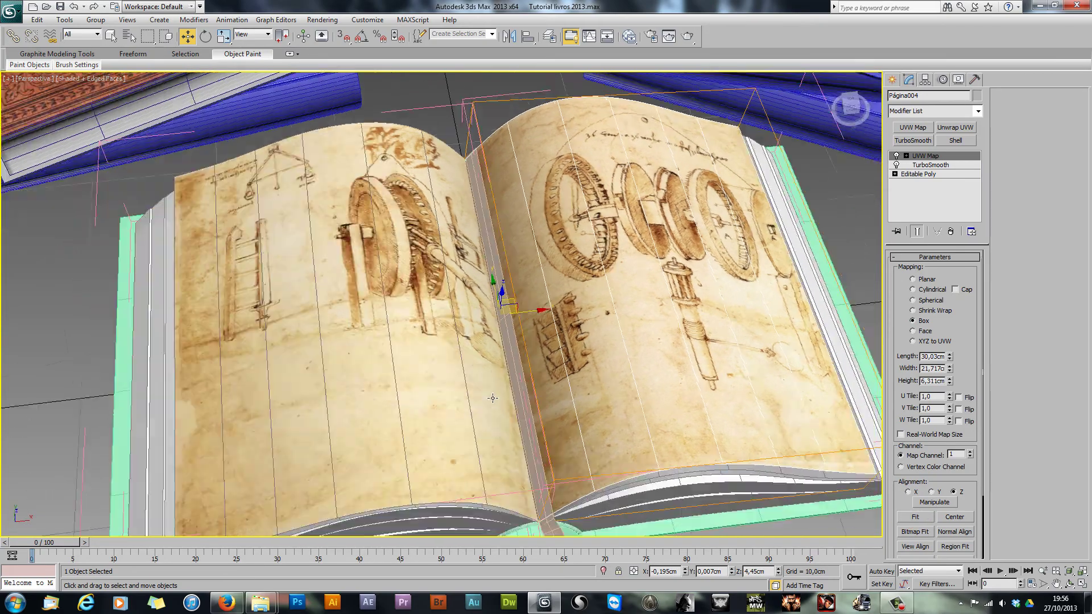
scroll(493, 398, down, 3)
alt+middle_drag(493, 398, 541, 367)
alt+middle_drag(542, 397, 493, 387)
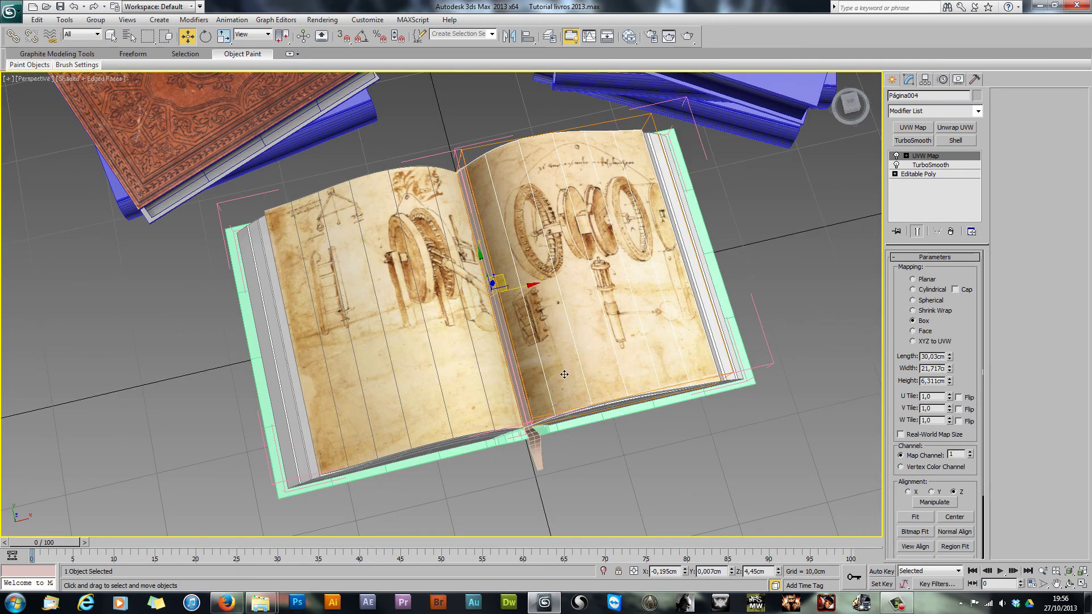
alt+middle_drag(564, 374, 472, 316)
scroll(473, 316, up, 5)
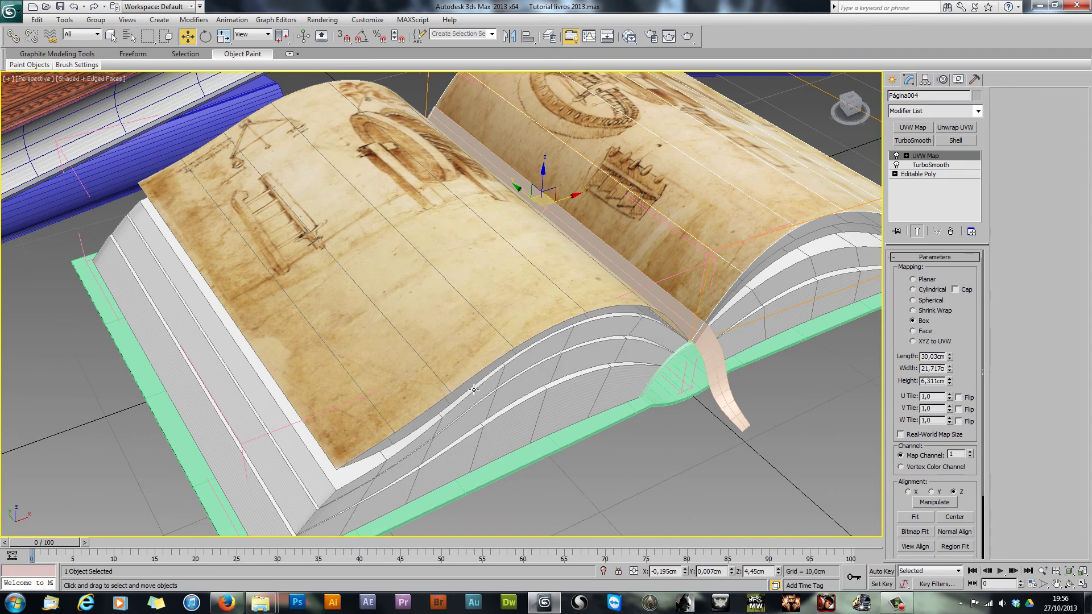
Step: Duplicate the two Davinci drawing materials' setup by copying the Davinci 2 Arch & Design material with its diffuse bitmap beside the originals
alt+middle_drag(474, 390, 404, 319)
click(375, 303)
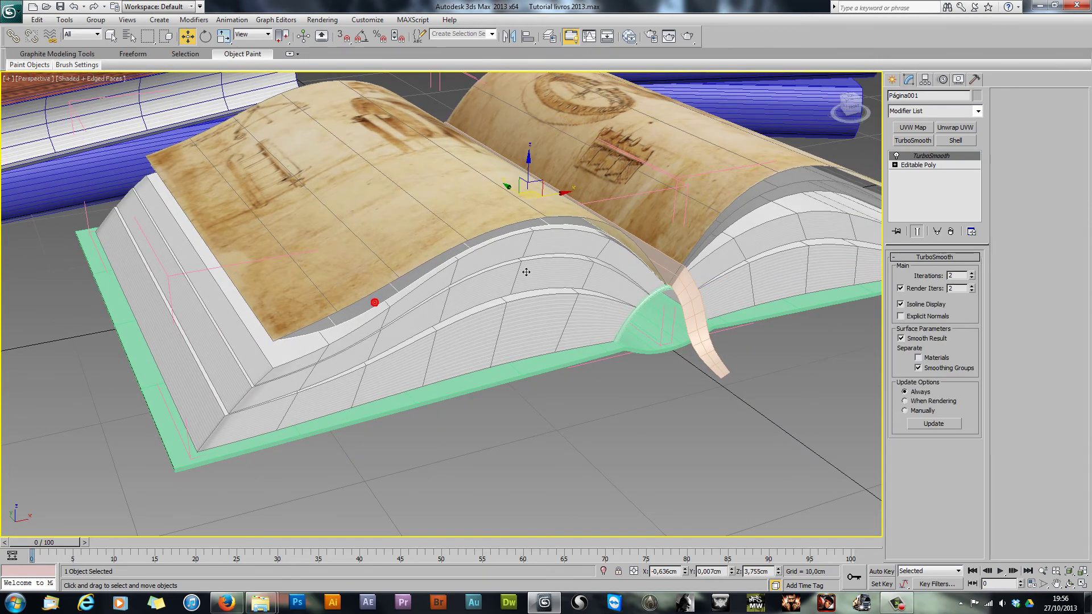
key(m)
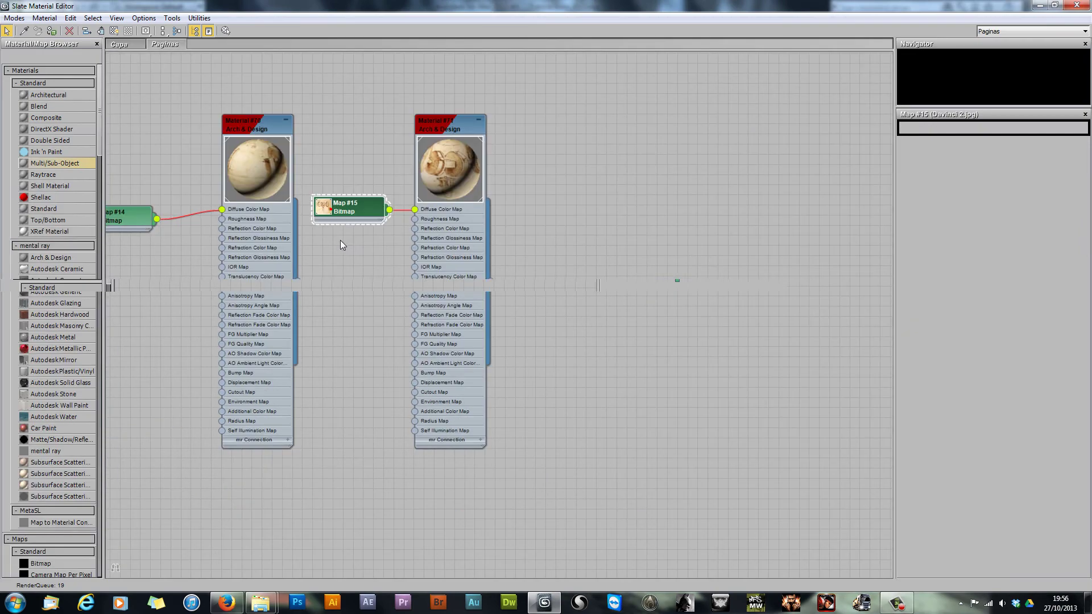
middle_drag(353, 253, 629, 376)
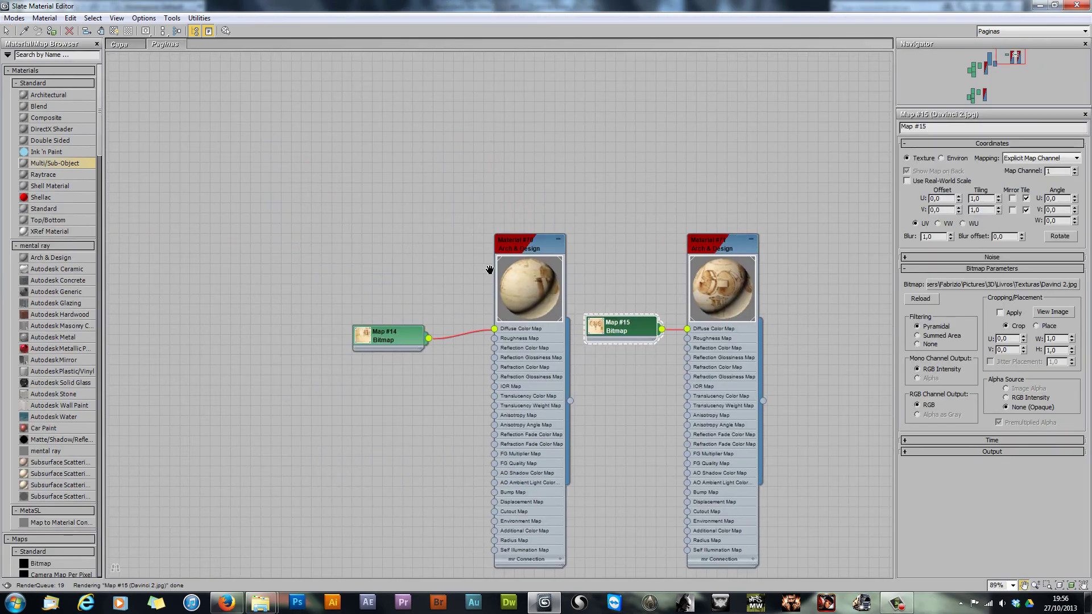
middle_drag(488, 271, 523, 218)
mouse_move(341, 171)
middle_down()
mouse_move(271, 183)
mouse_move(183, 162)
middle_up()
scroll(273, 197, down, 3)
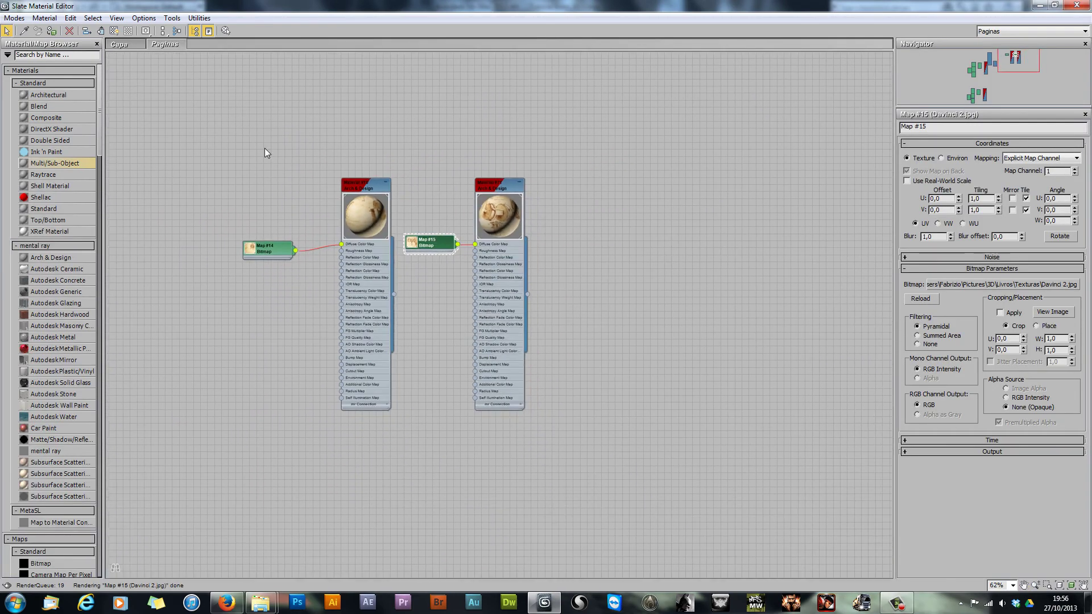
drag(265, 147, 553, 457)
drag(489, 184, 582, 105)
click(589, 345)
click(400, 108)
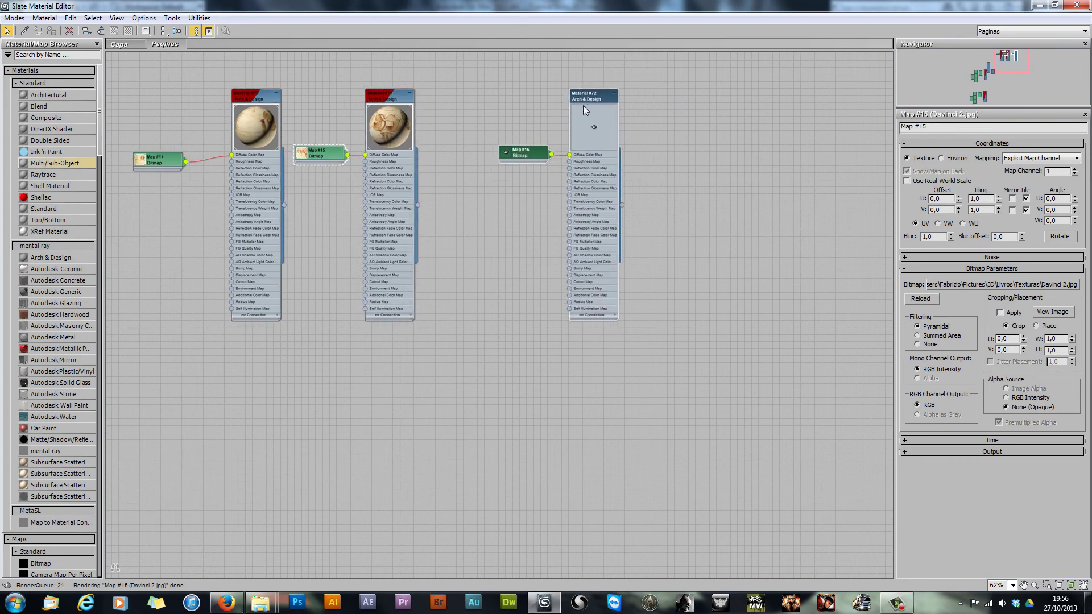
Step: Set the copied material's diffuse bitmap to 004-leonardo-da-vinci-theredlist.jpg
click(755, 203)
double_click(523, 151)
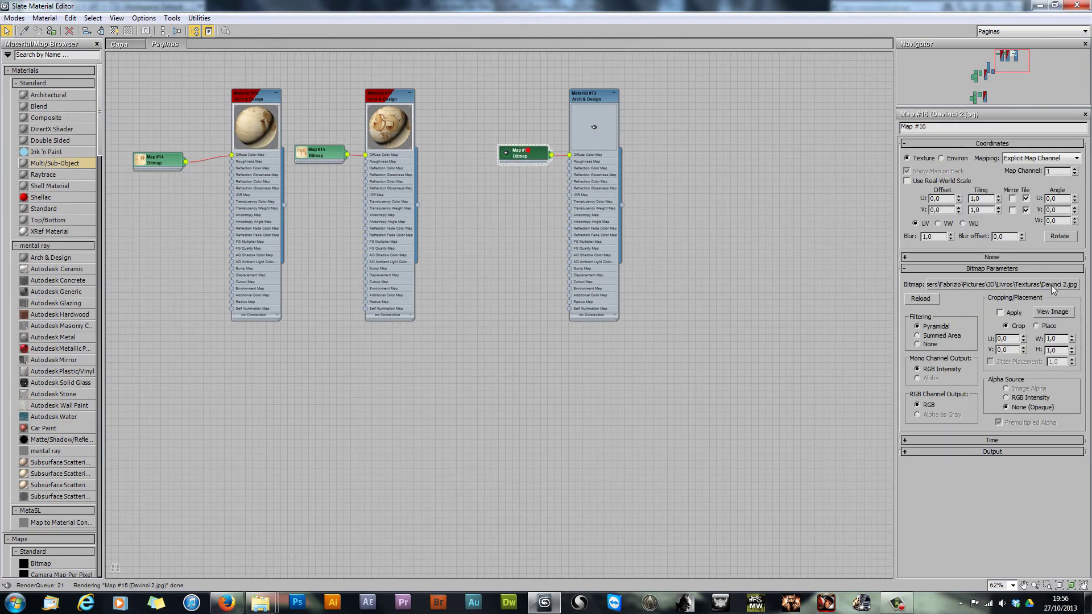
click(1031, 286)
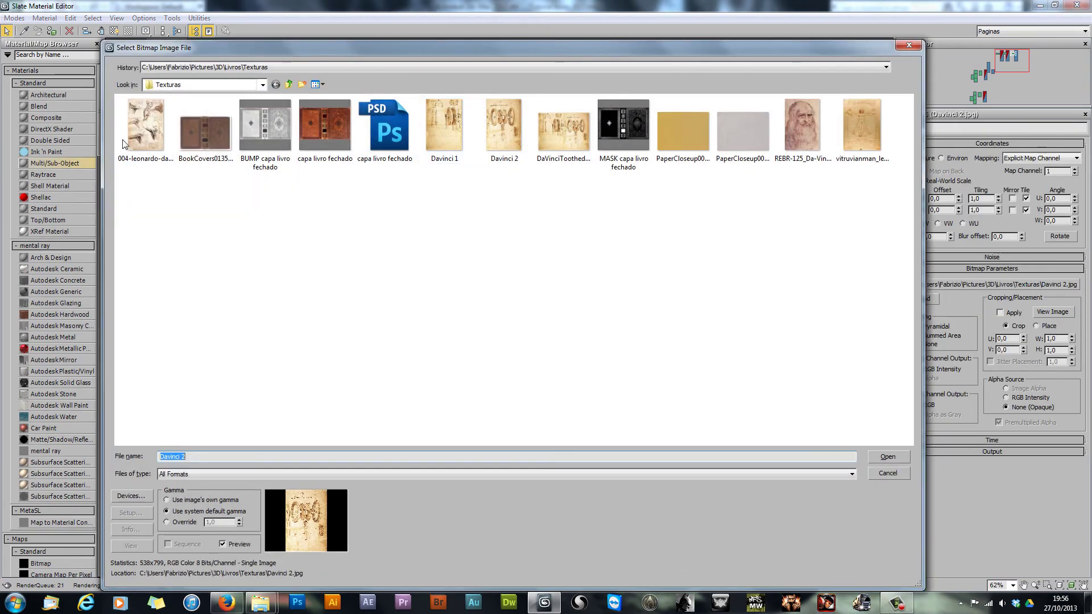
double_click(138, 139)
Step: Duplicate the new material with its map and set the copy's bitmap to REBR-125_Da-Vinci_self-portrait.jpg
middle_drag(585, 185, 508, 250)
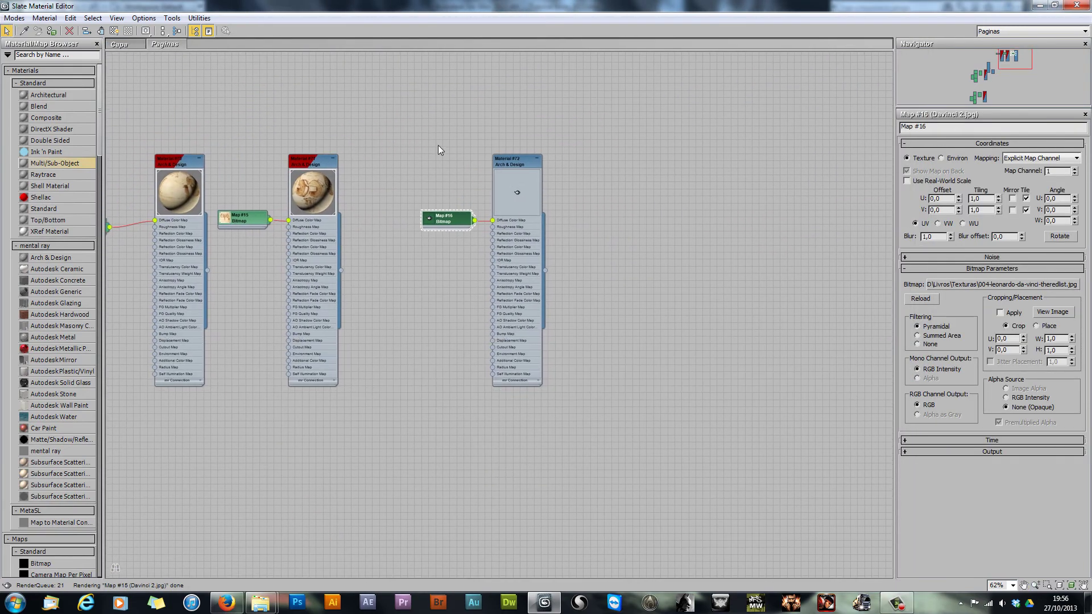
mouse_move(509, 161)
shift+mouse_down()
mouse_move(701, 165)
mouse_move(689, 159)
shift+mouse_up()
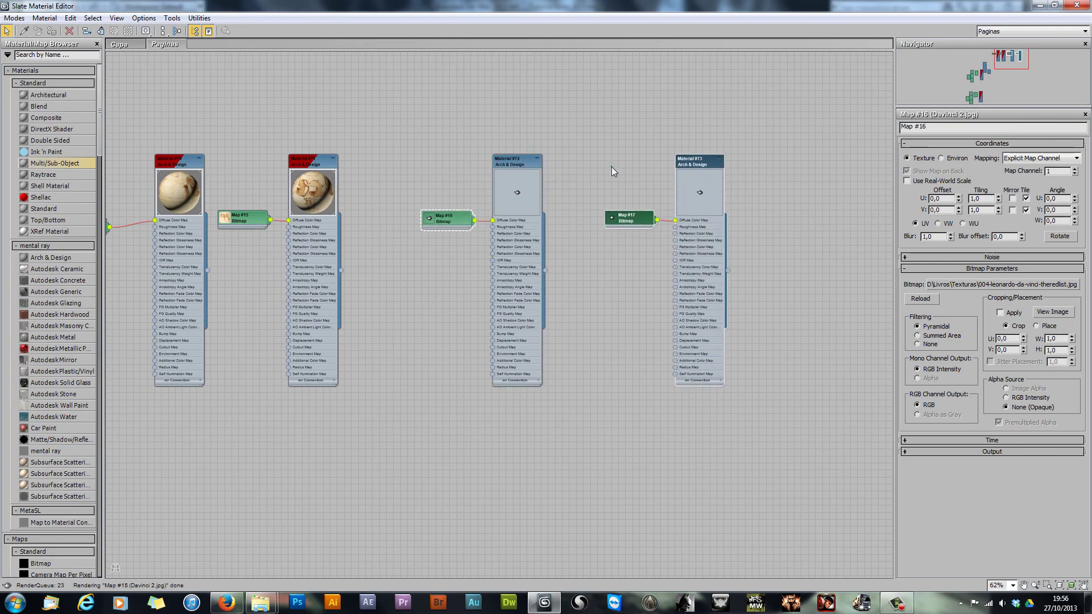
click(612, 168)
click(633, 220)
click(1044, 284)
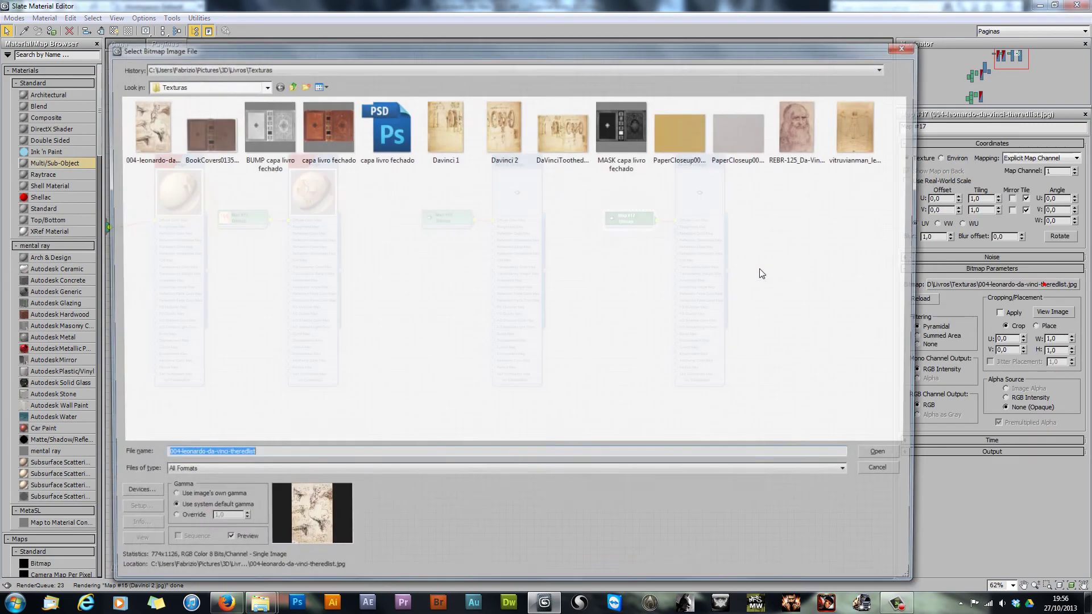
double_click(797, 136)
Step: Create a copy of the self-portrait material that uses vitruvianman_leonardo_a1.jpg and update the previews of the new nodes
drag(471, 127, 567, 409)
shift+drag(520, 199, 712, 191)
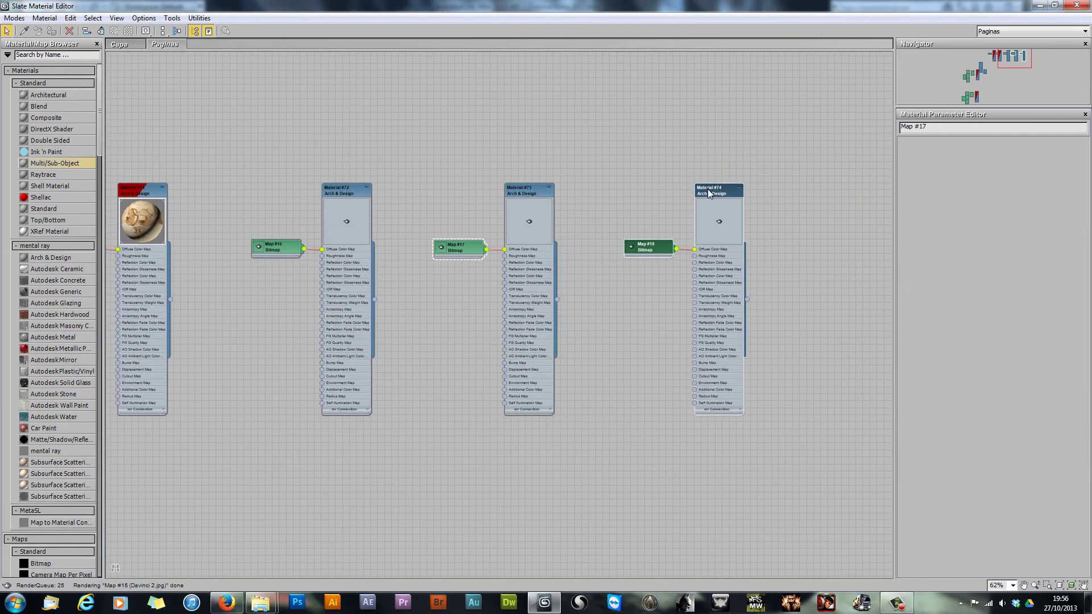
double_click(636, 248)
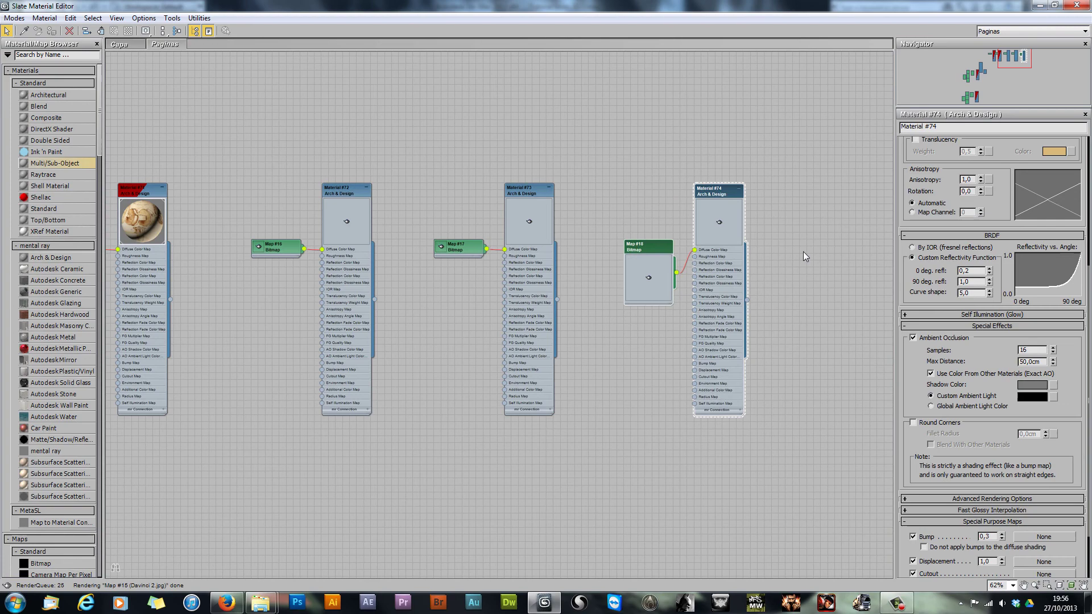
double_click(642, 253)
click(1043, 290)
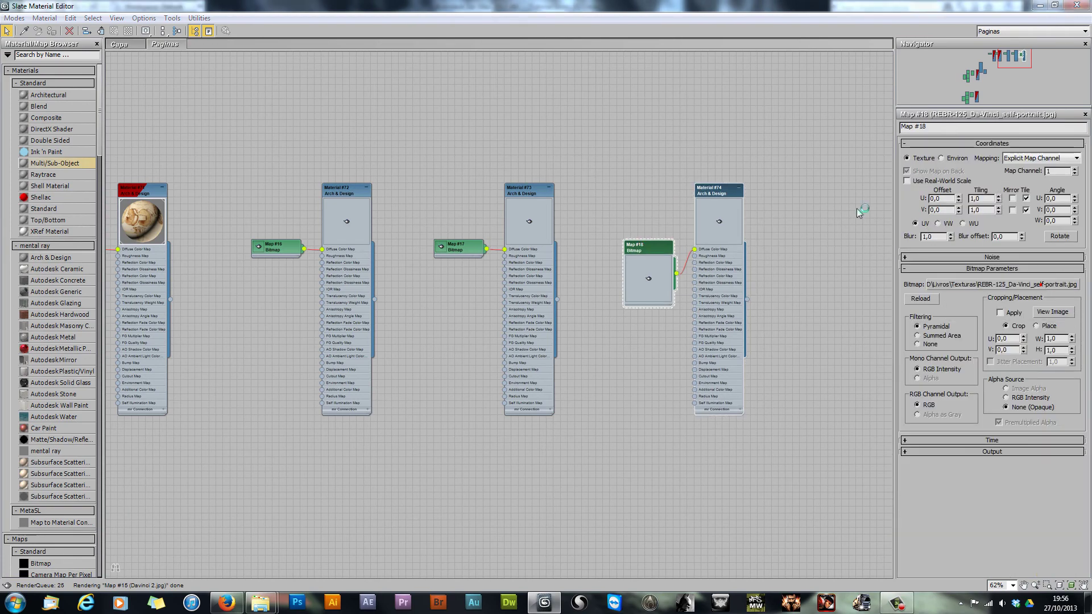
double_click(853, 136)
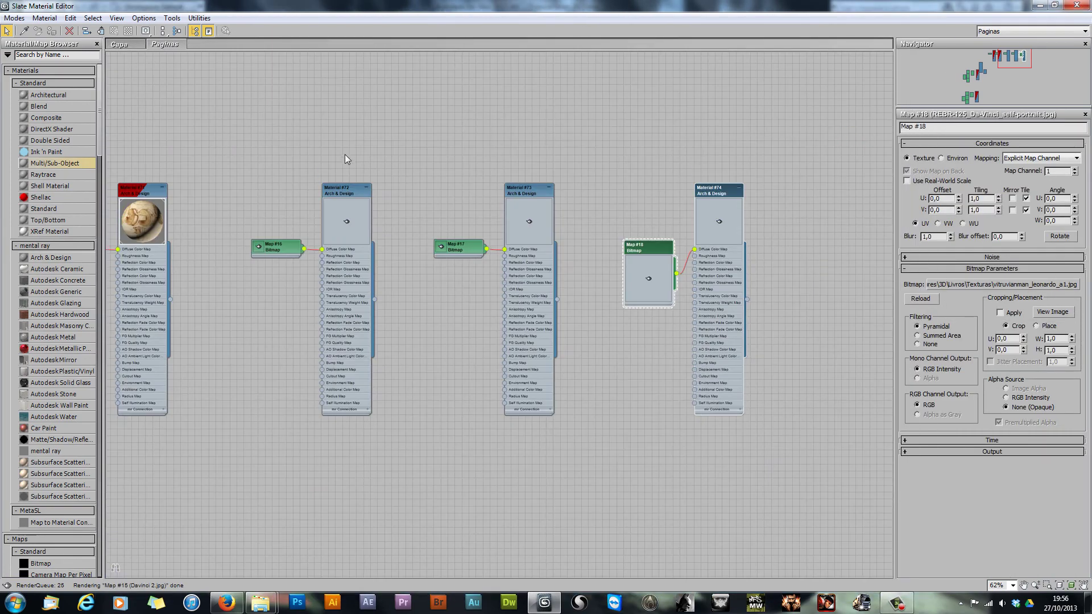
right_click(637, 288)
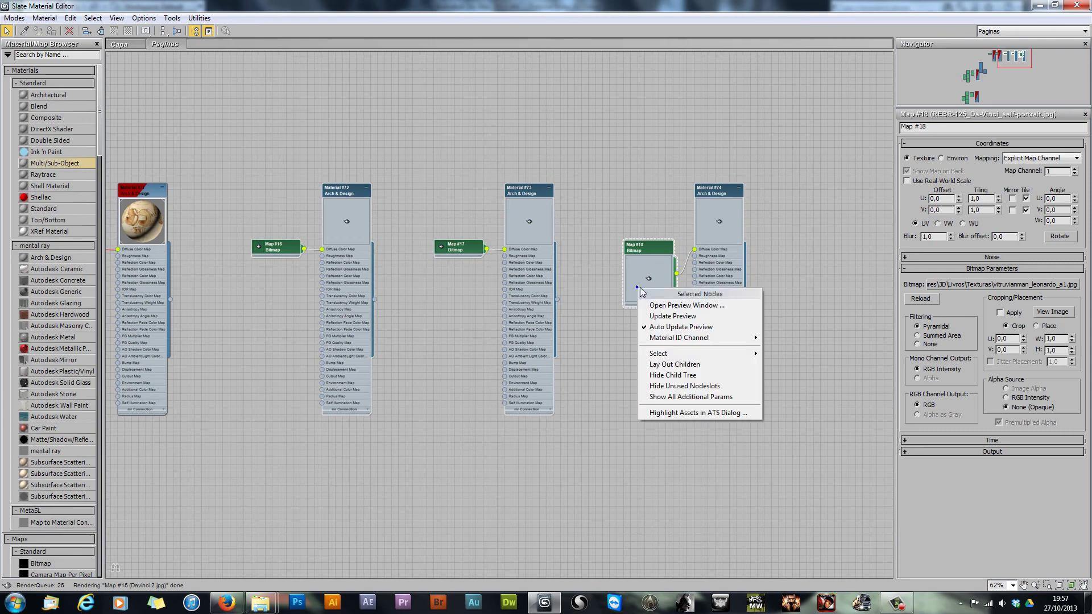
click(674, 317)
Step: Move the material editor aside and add a UVW Map modifier with Box mapping to the loose page beneath the left drawing
drag(325, 6, 531, 335)
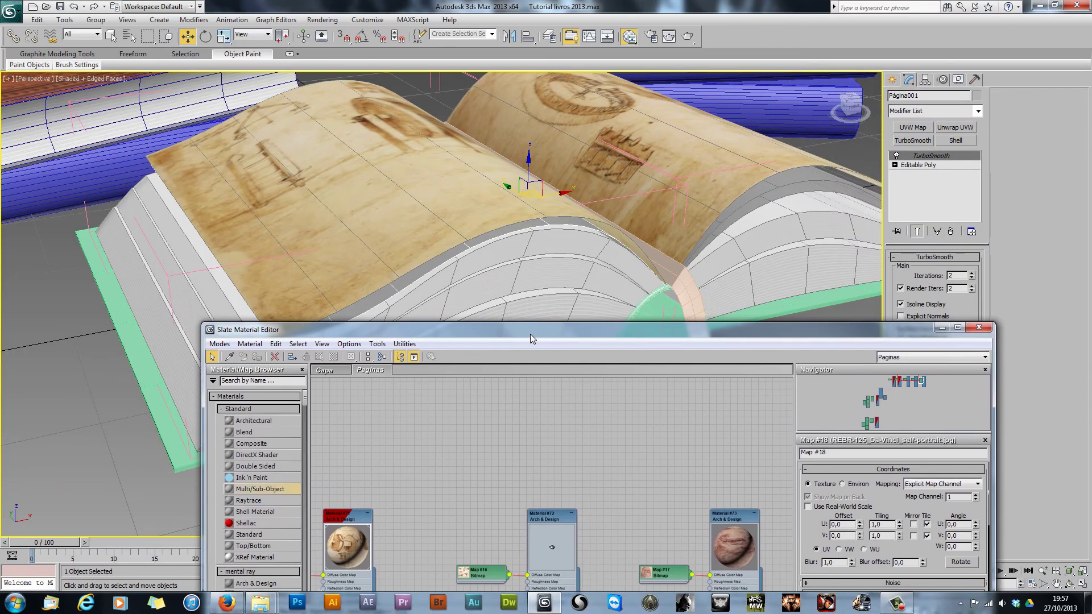
click(361, 305)
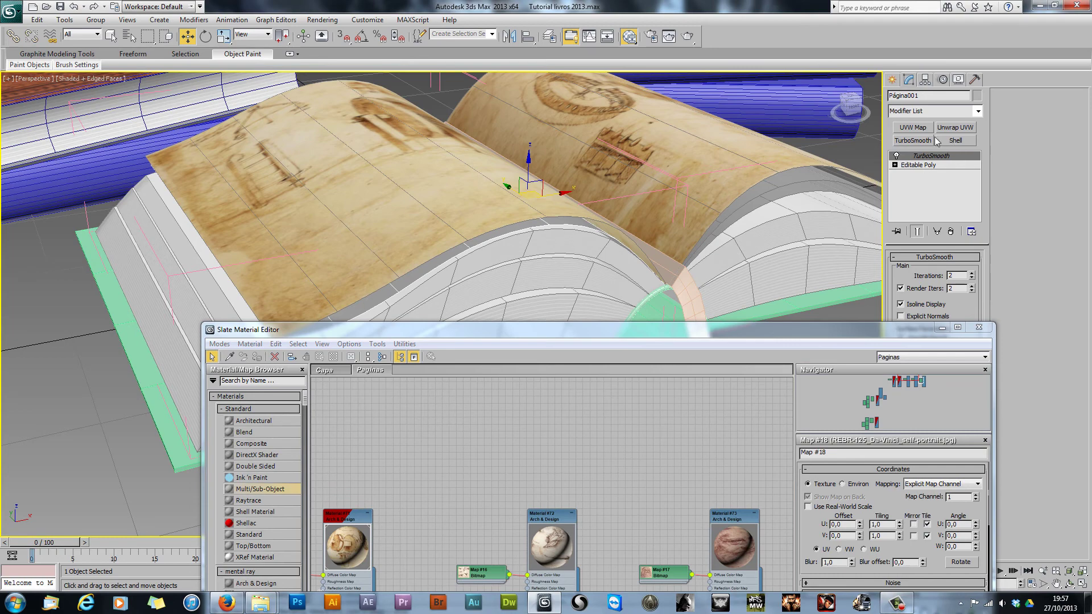
click(912, 127)
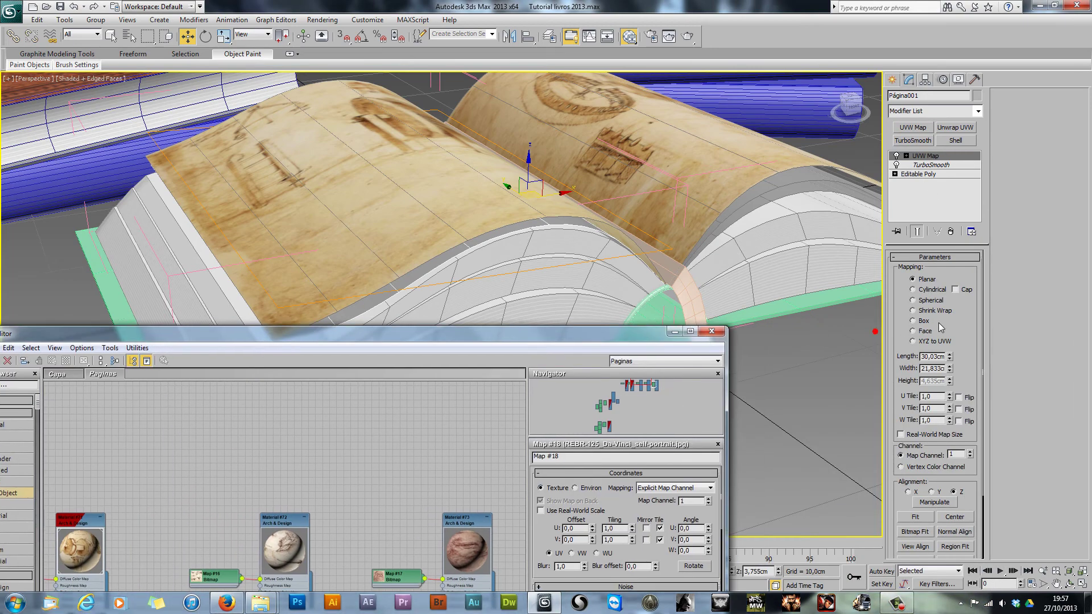
click(918, 320)
Step: Add a UVW Map modifier with Box mapping to each of the two loose pages beneath the right drawing
click(771, 194)
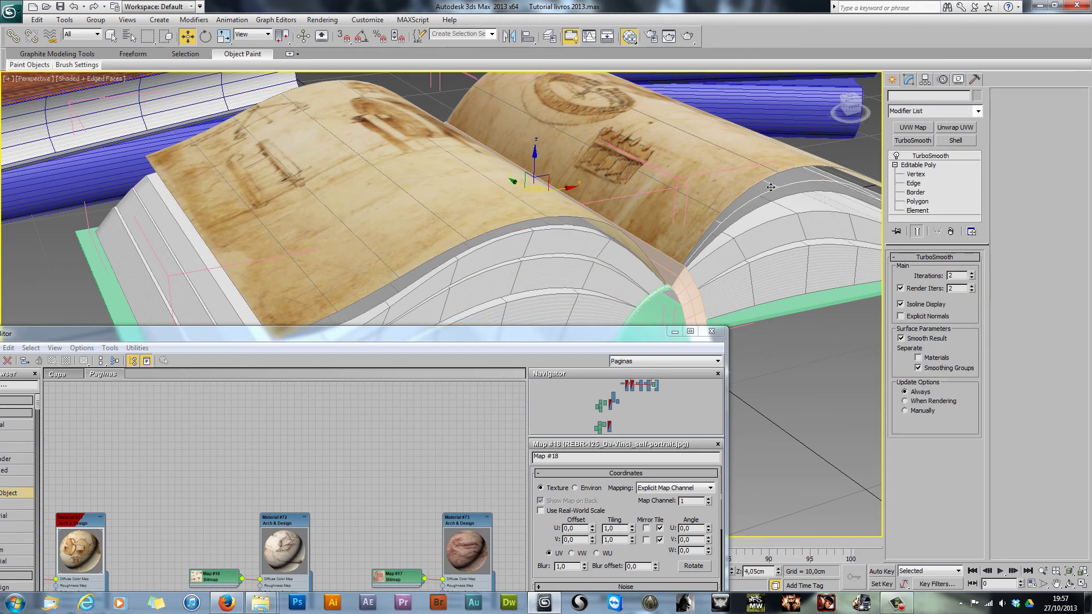
click(912, 127)
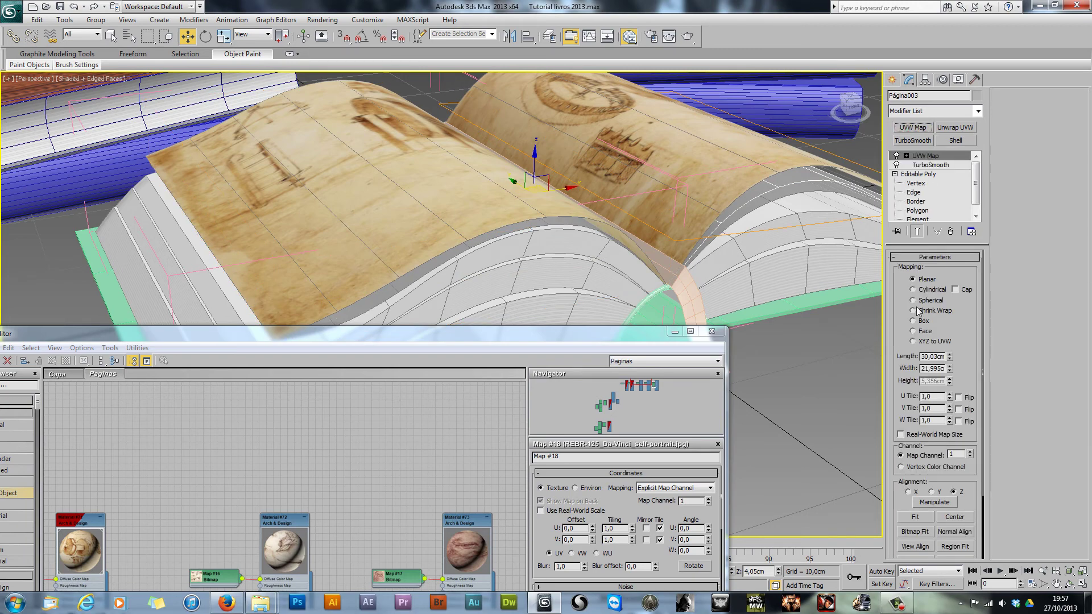
click(918, 320)
click(776, 196)
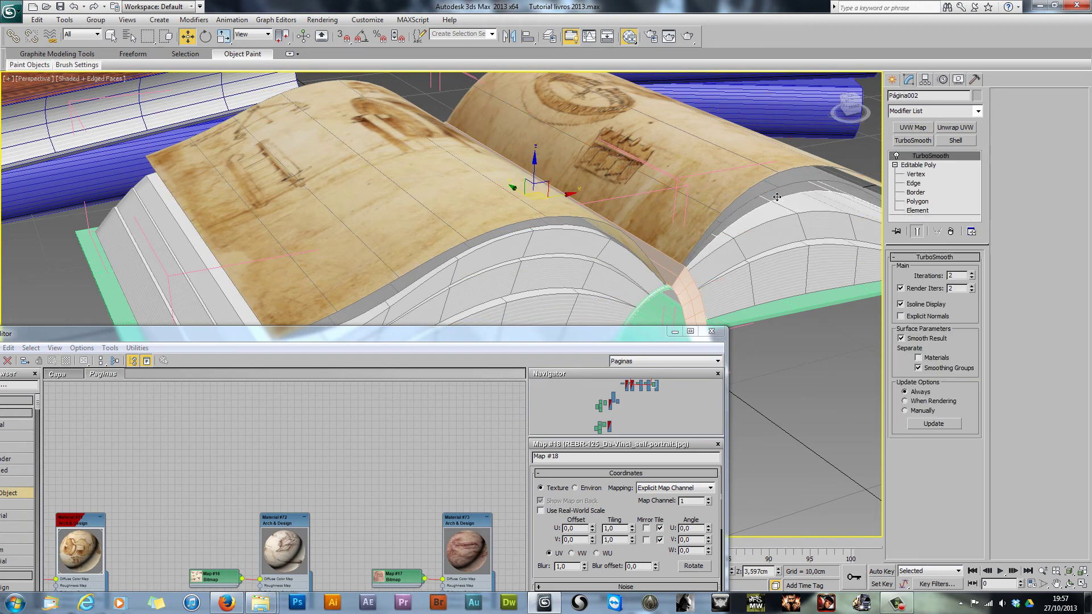
click(912, 127)
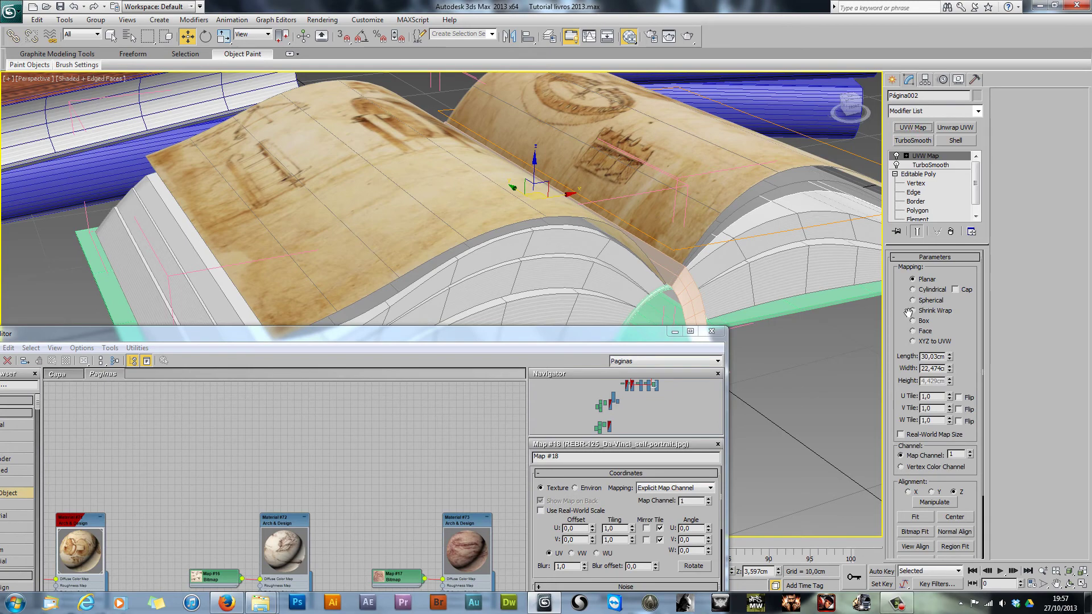
click(912, 322)
Step: Assign the 004-leonardo-da-vinci-theredlist material to the page beneath the left drawing and show it shaded in the viewport
click(512, 185)
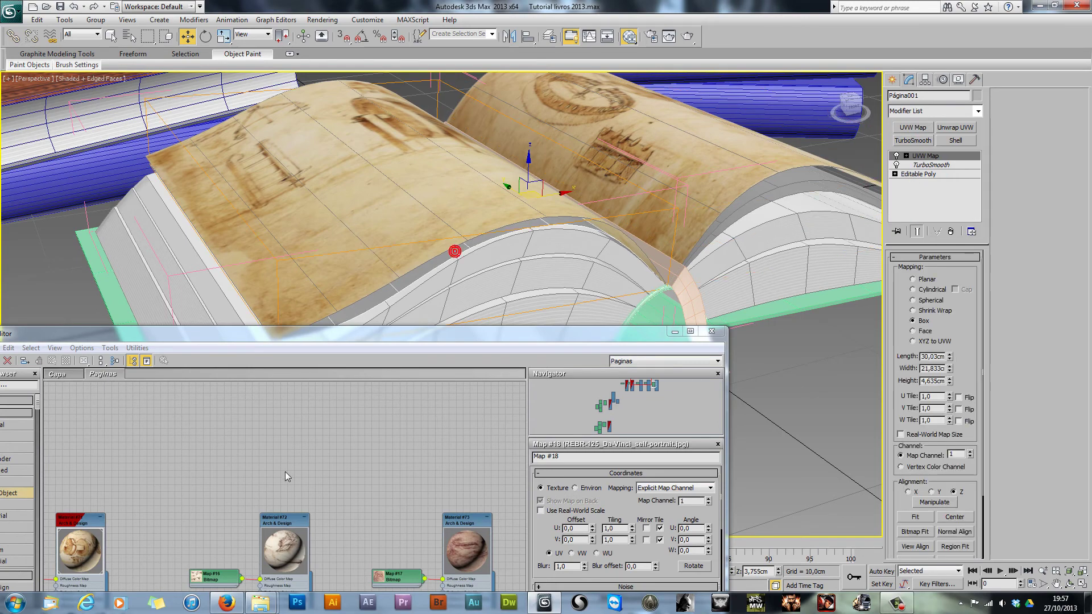
middle_drag(248, 499, 215, 431)
right_click(215, 430)
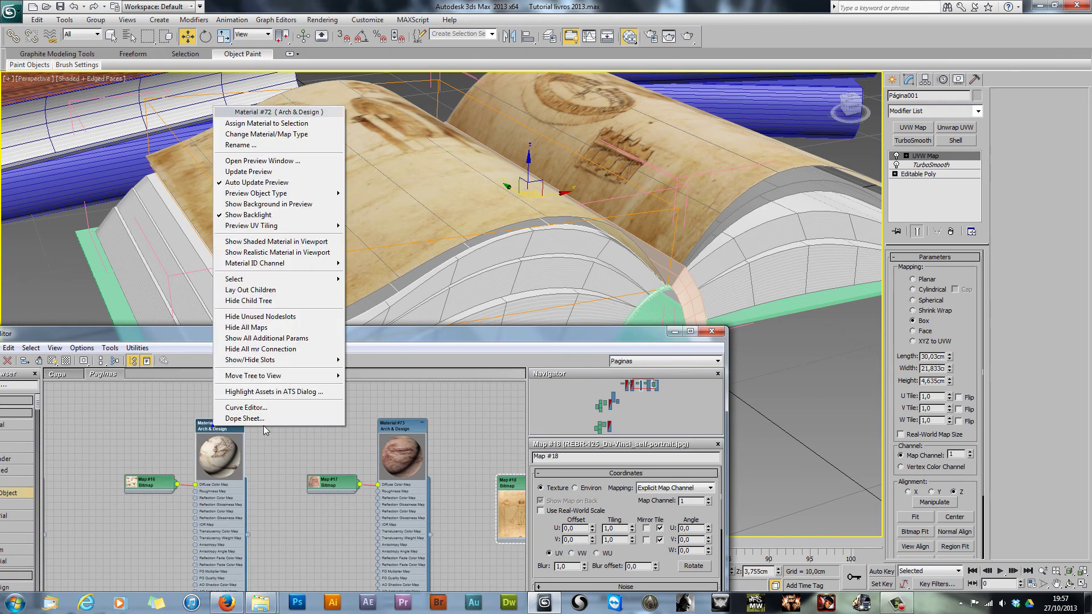
click(237, 124)
alt+middle_drag(318, 216, 441, 298)
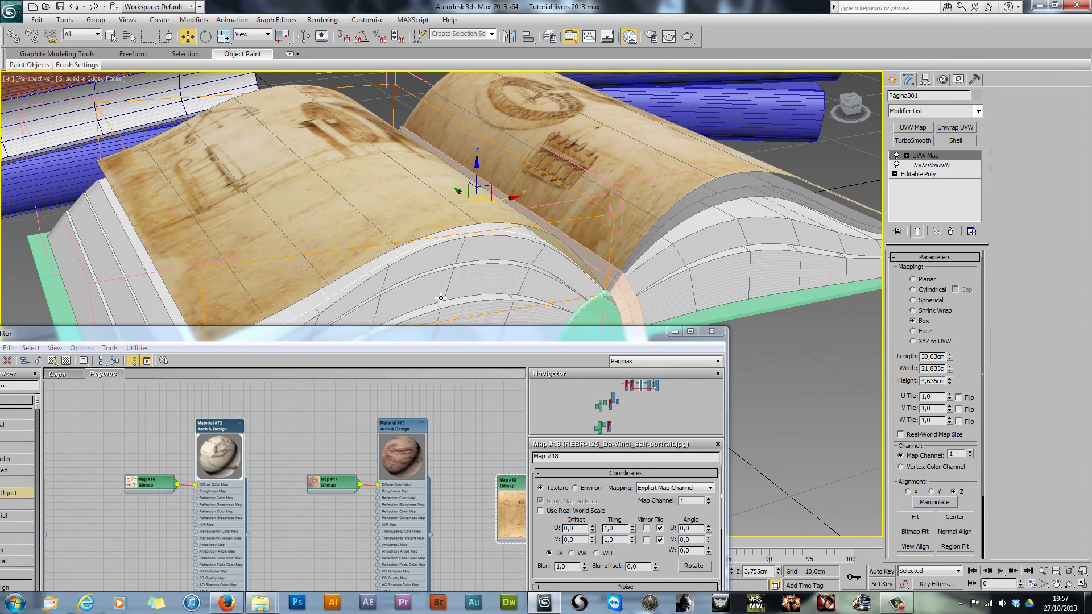
right_click(220, 430)
click(283, 242)
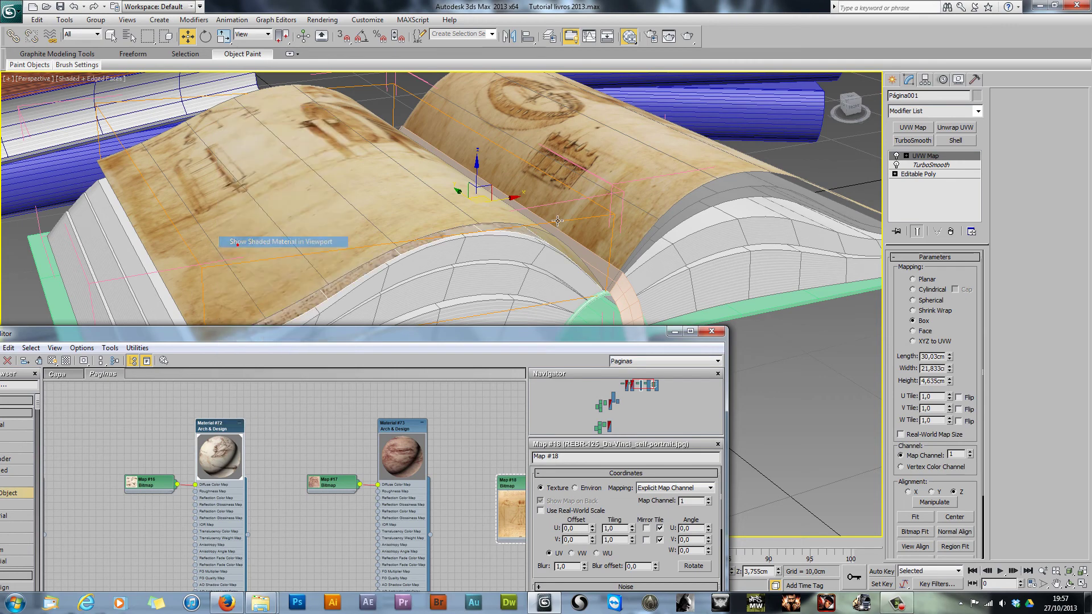
Step: Assign the Da Vinci self-portrait material to the page directly beneath the right drawing
click(750, 182)
middle_drag(368, 429, 257, 414)
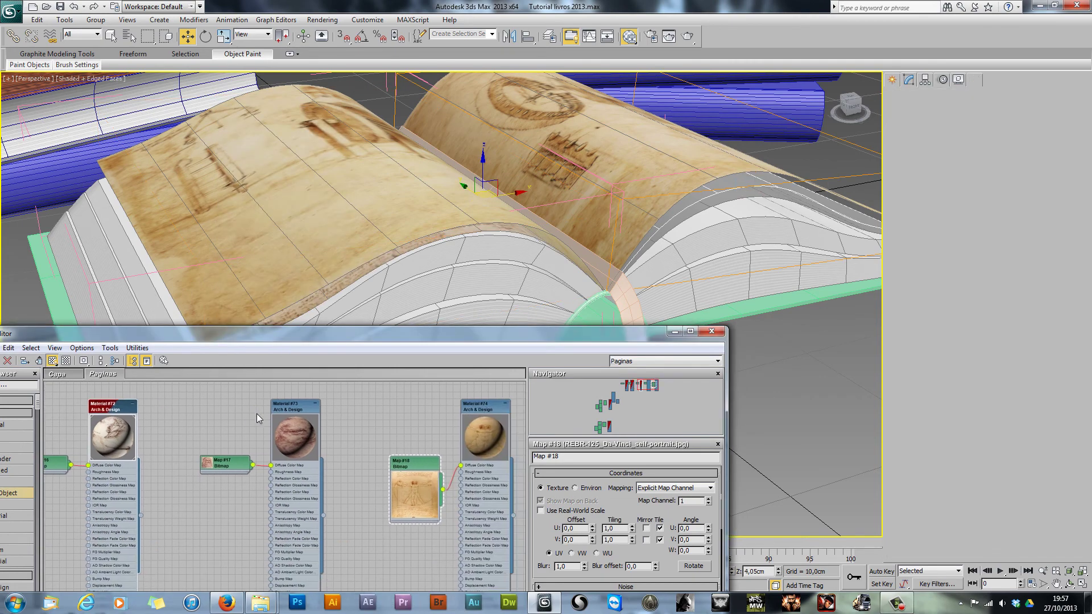
right_click(287, 408)
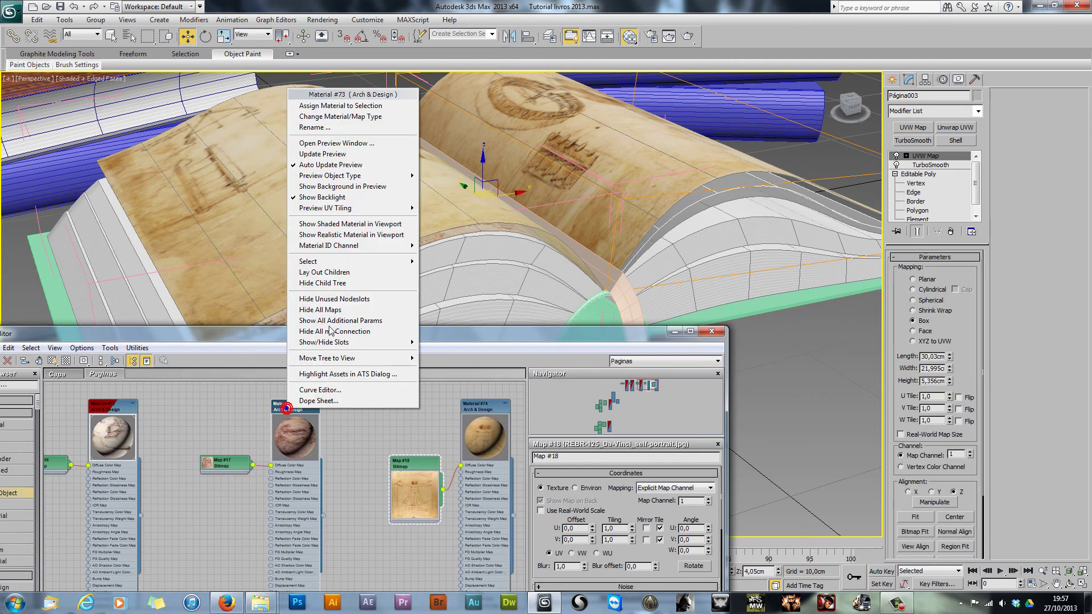
click(319, 105)
Step: Assign the Vitruvian Man material to the lower loose page on the right, and show it and the self-portrait material shaded in the viewport
click(739, 199)
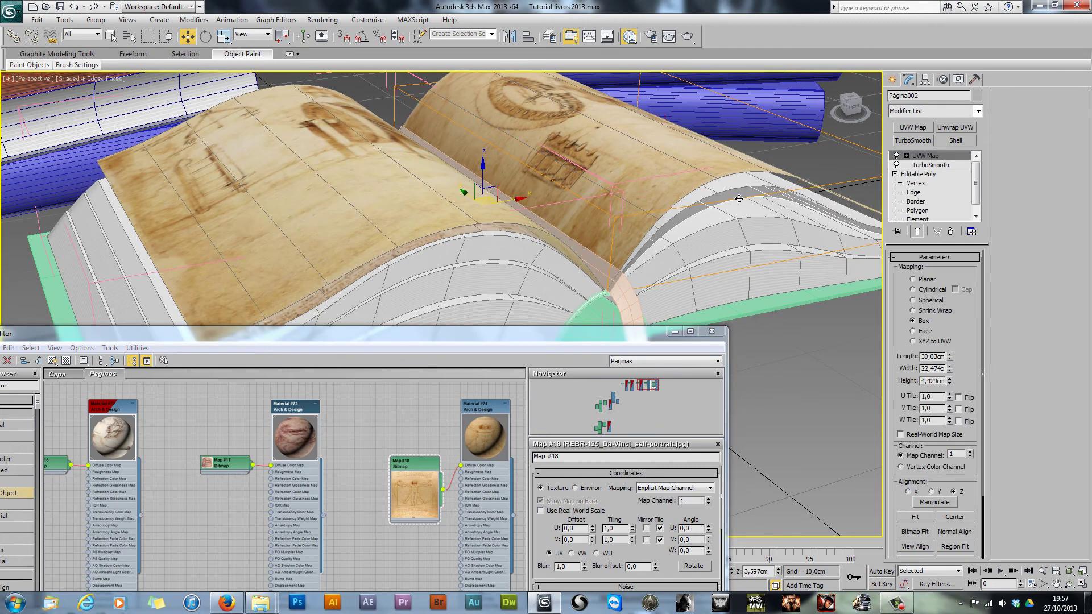
right_click(465, 410)
click(512, 108)
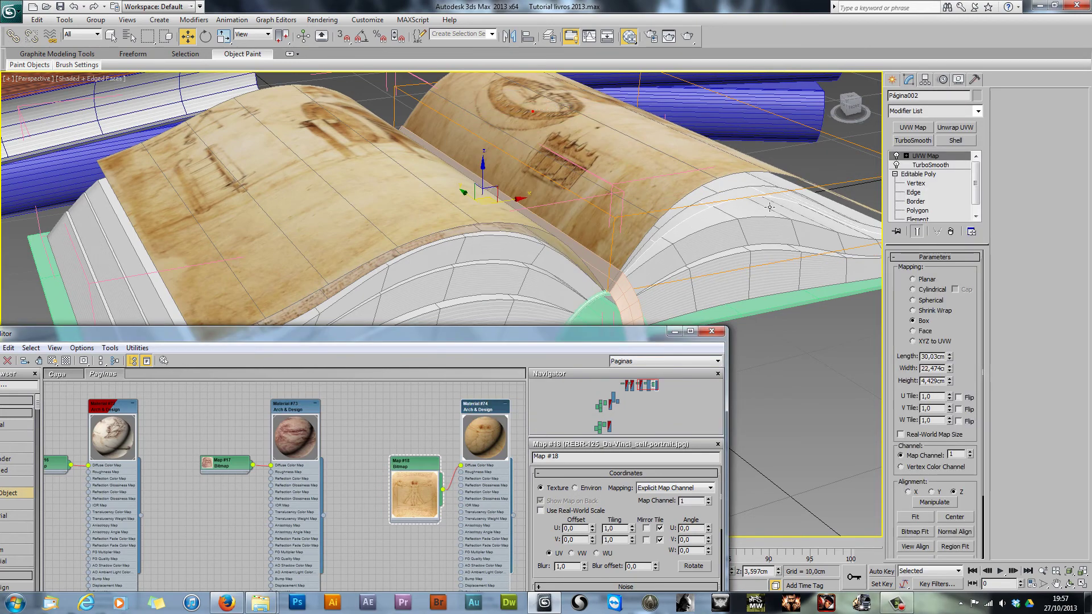
right_click(485, 398)
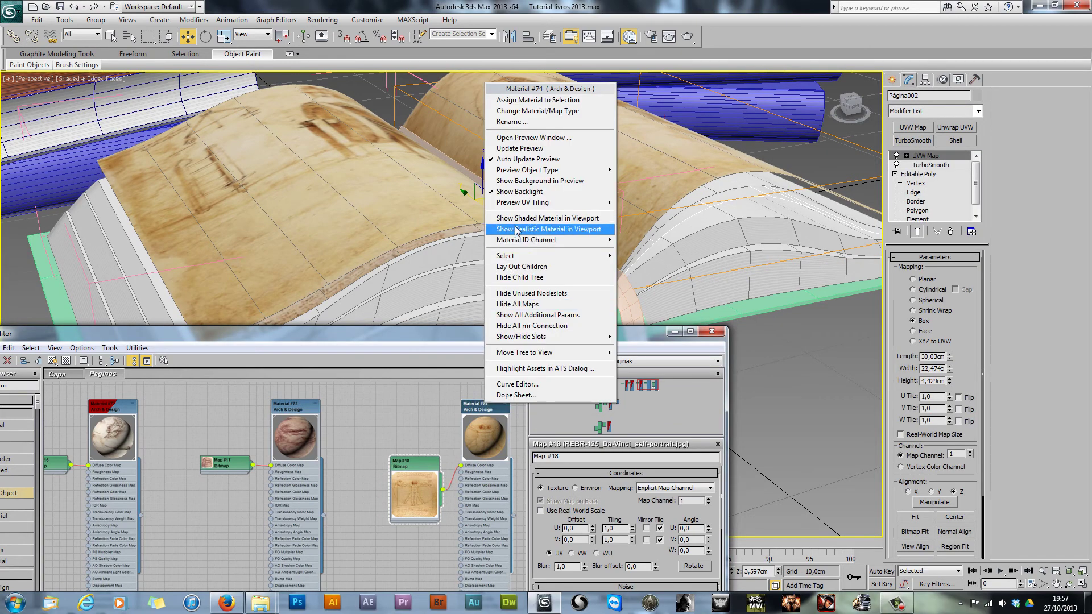
click(529, 217)
right_click(287, 407)
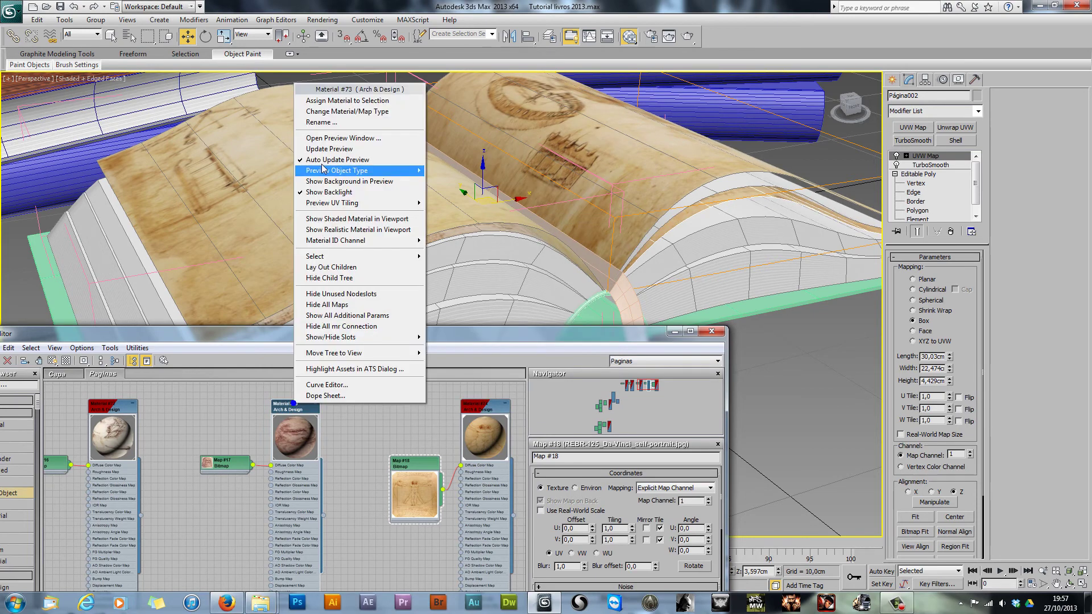
click(341, 219)
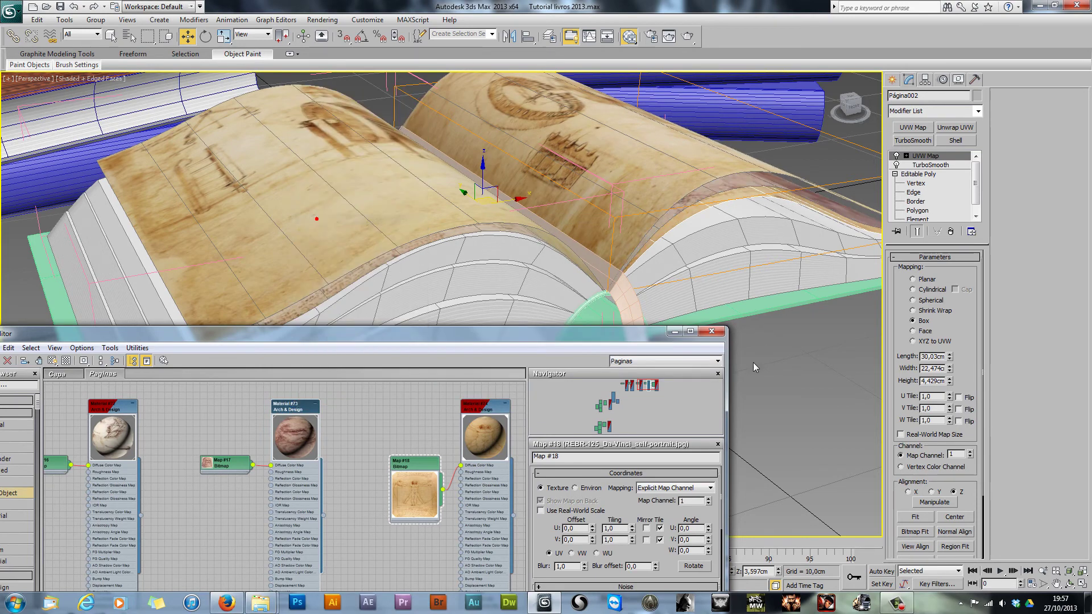
Step: Minimize the material editor and render the open book in the perspective view from a higher angle
click(674, 331)
alt+middle_drag(390, 325, 357, 374)
scroll(379, 427, up, 3)
alt+middle_drag(379, 426, 398, 414)
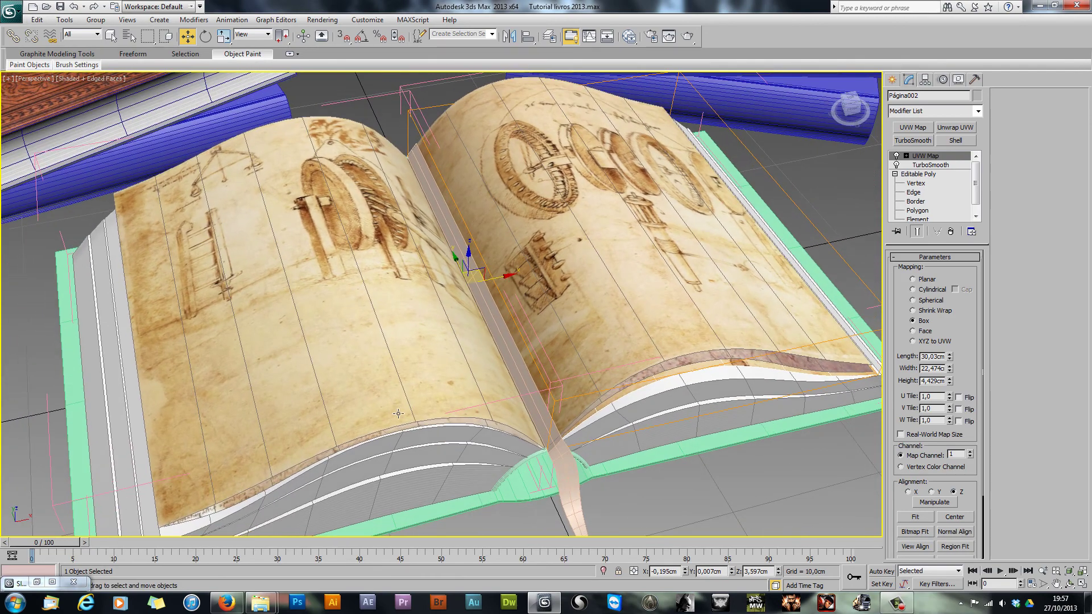
click(687, 36)
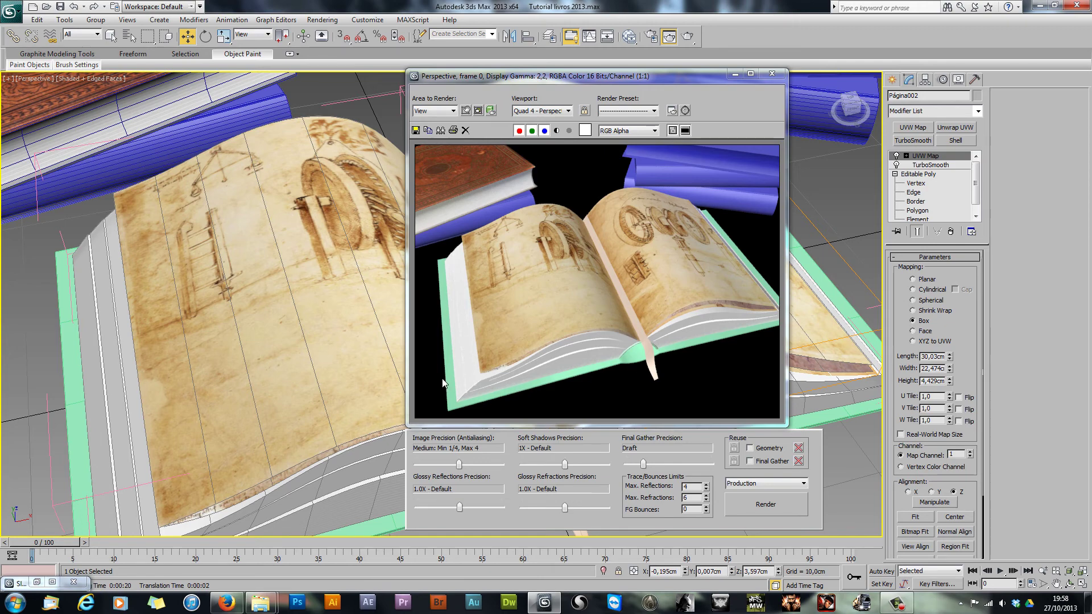
Step: Close the render window and isolate the lowest page block on the left side of the open book
click(771, 74)
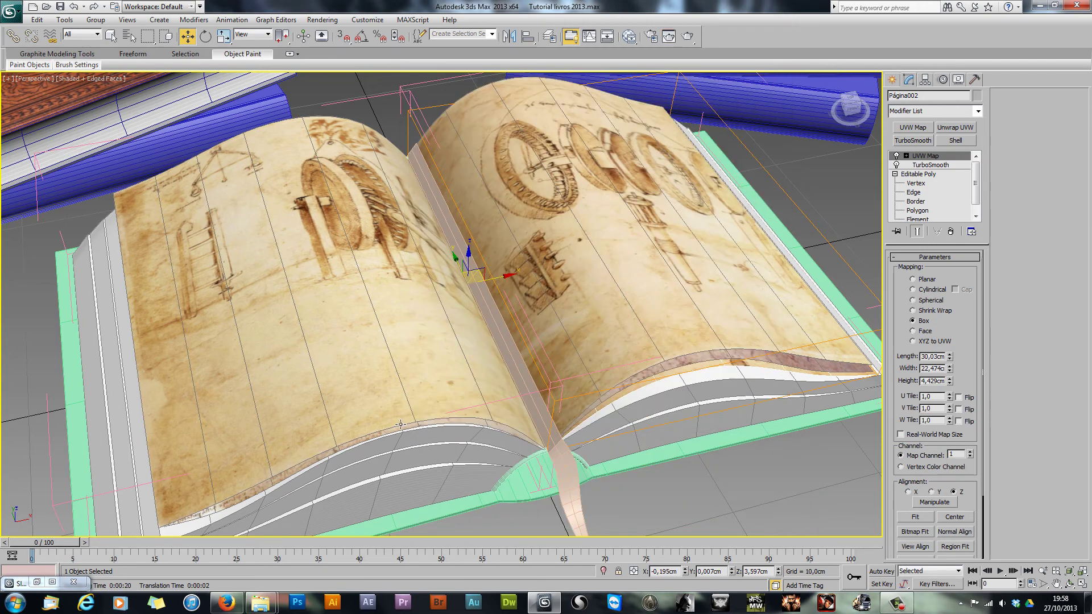
click(391, 485)
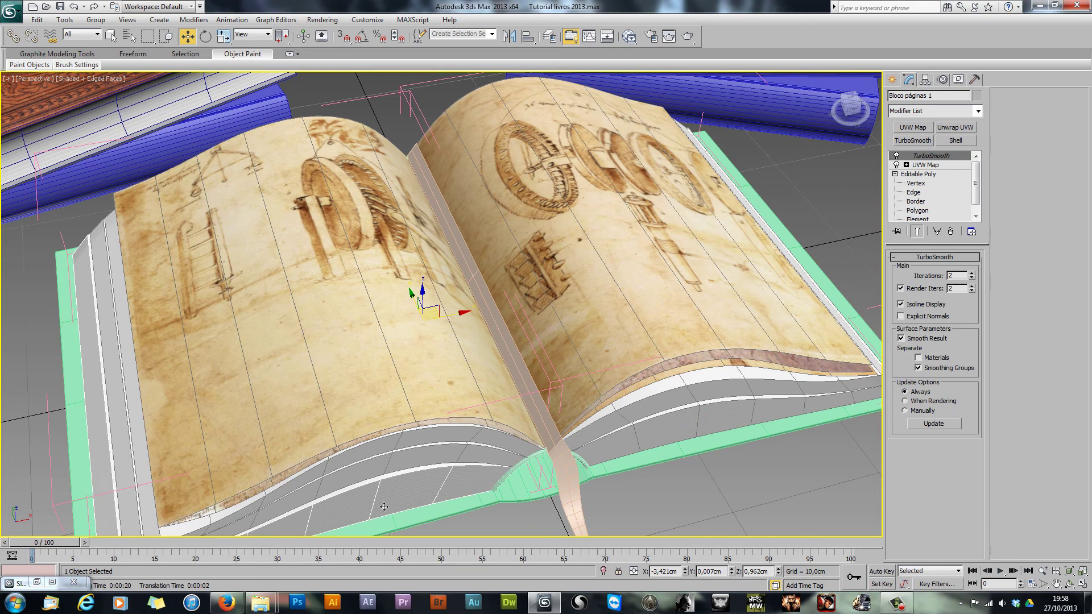
scroll(384, 506, down, 3)
alt+middle_drag(361, 476, 429, 366)
ctrl+click(429, 366)
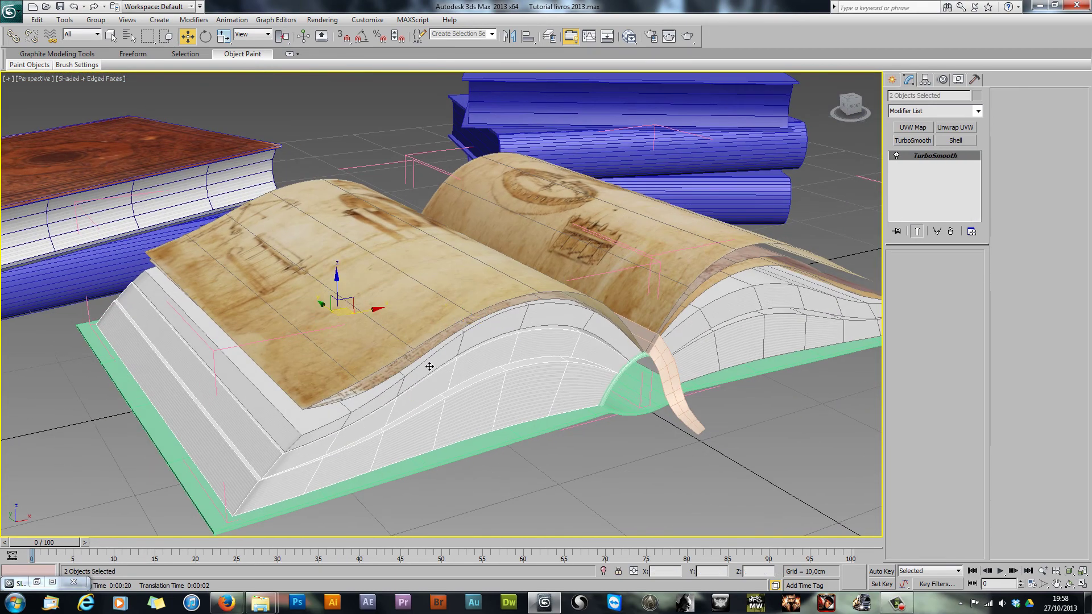
click(430, 366)
click(463, 401)
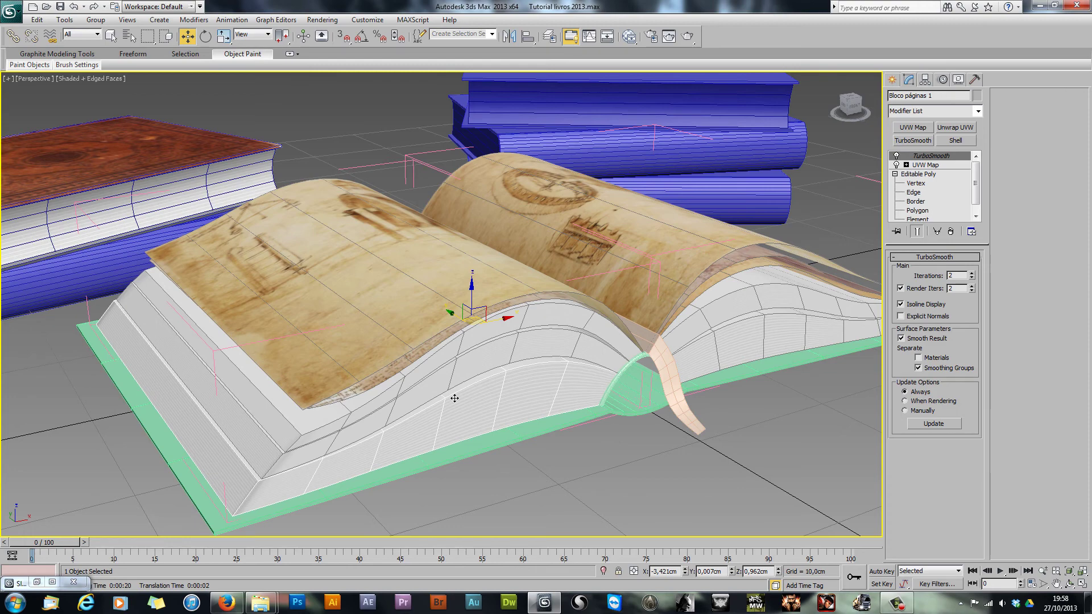
key(alt+q)
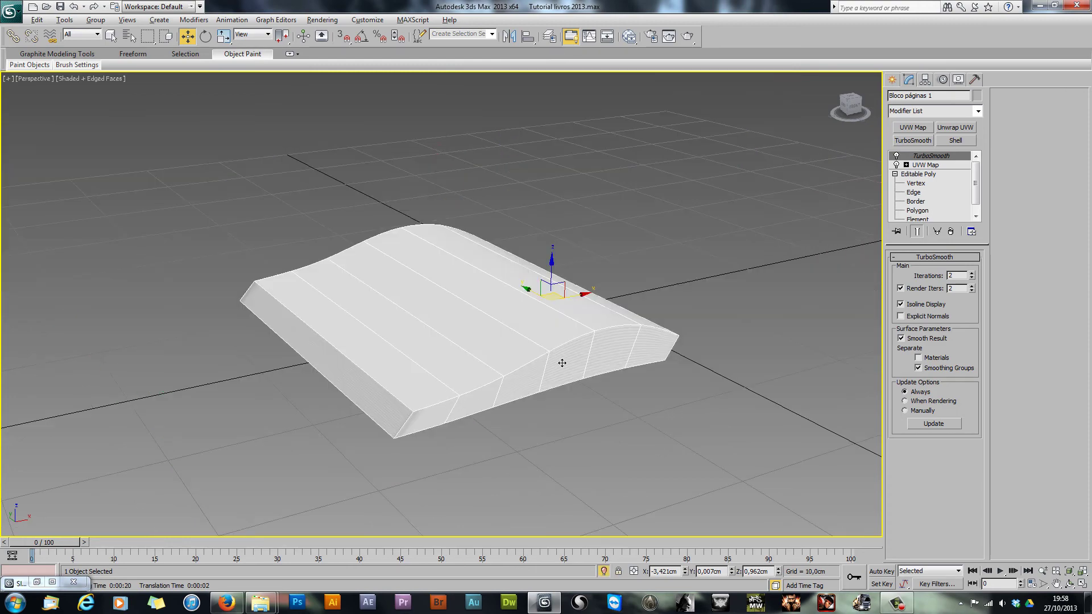
scroll(537, 390, up, 3)
mouse_move(561, 361)
alt+middle_down()
mouse_move(537, 390)
mouse_move(579, 370)
alt+middle_up()
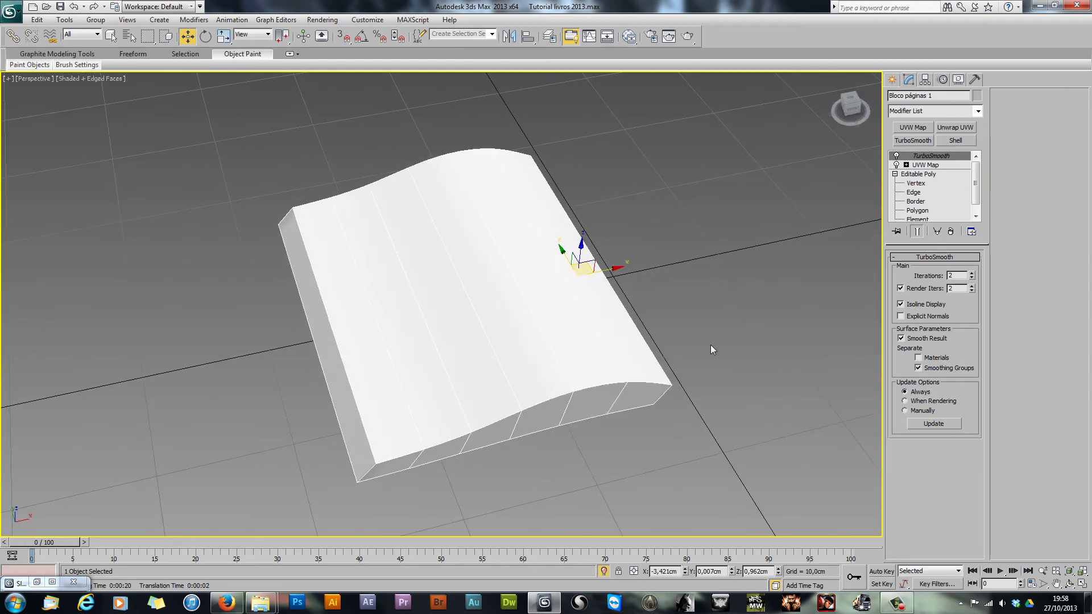
Step: Load vitruvianman_leonardo_a1 from the Texturas folder as the diffuse color map of Material #69, feeding slot 1 of Paginas abertas
key(m)
double_click(292, 335)
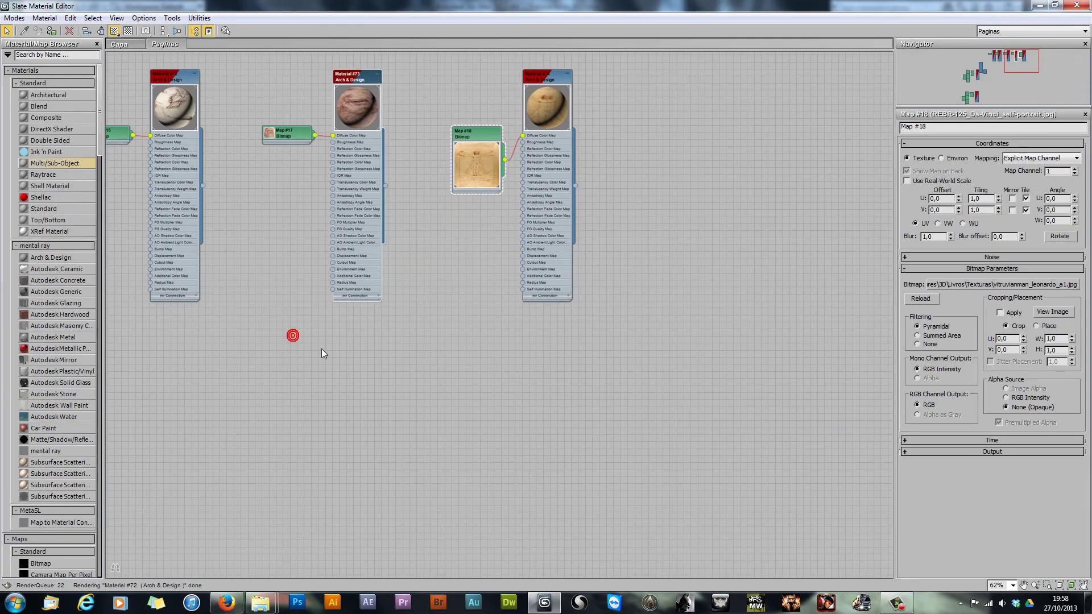
middle_drag(321, 354, 485, 233)
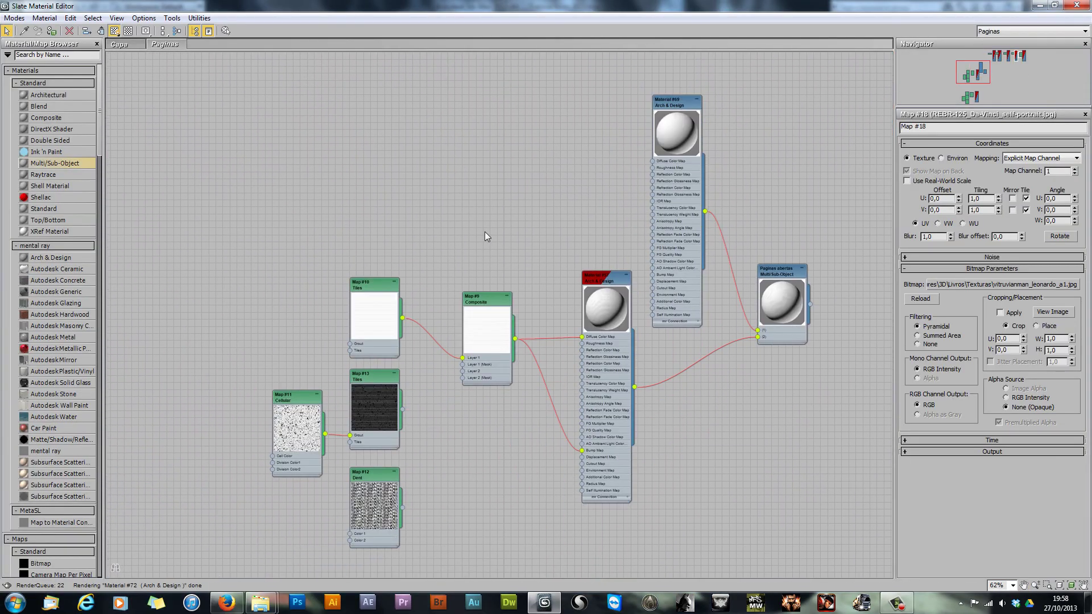
scroll(380, 208, down, 4)
scroll(370, 226, up, 2)
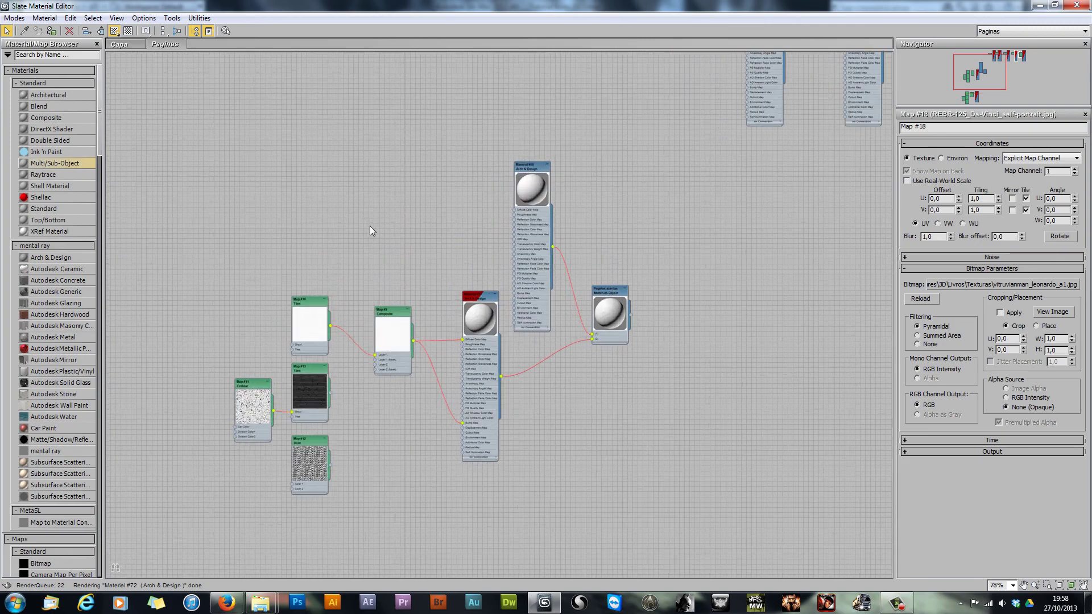
scroll(370, 227, up, 3)
middle_drag(563, 158, 579, 115)
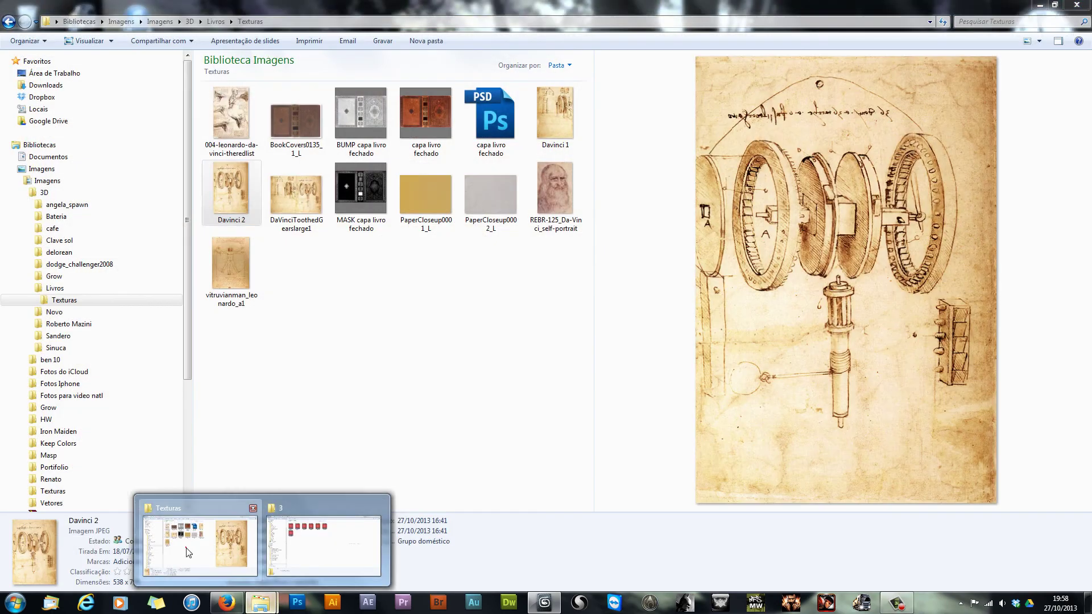
click(192, 543)
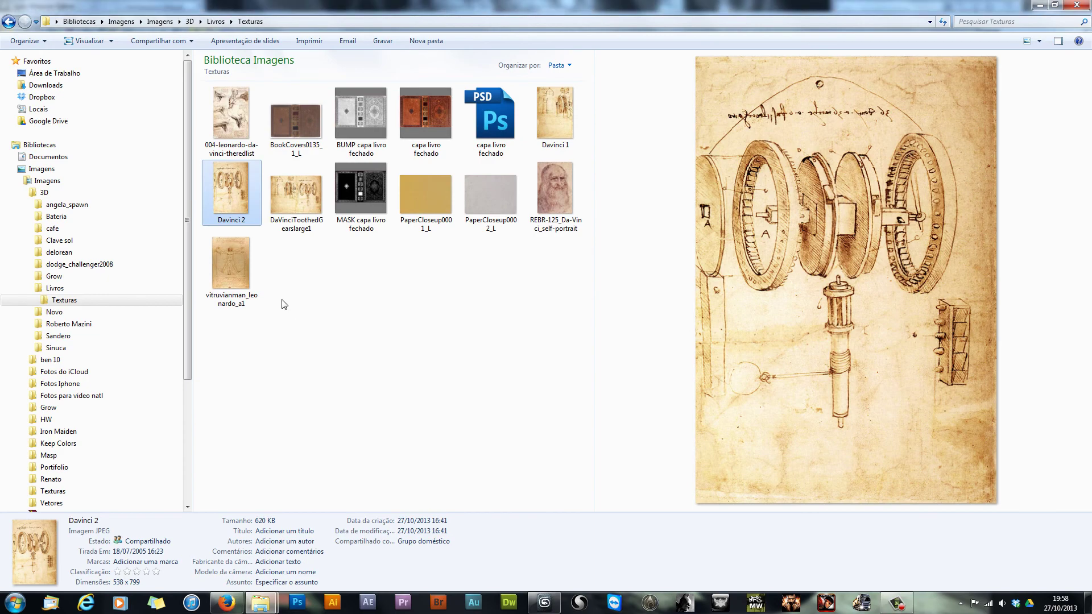
click(239, 271)
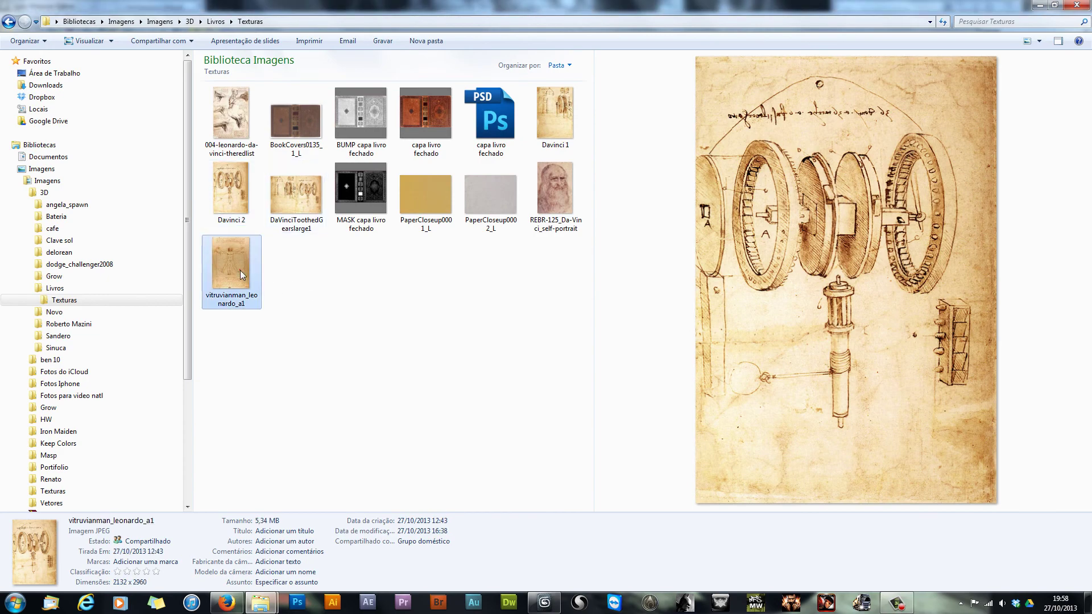
drag(225, 273, 536, 158)
drag(652, 153, 650, 151)
Step: Update the Material #69 preview and show the material shaded in the viewport, then minimize the material editor
right_click(693, 131)
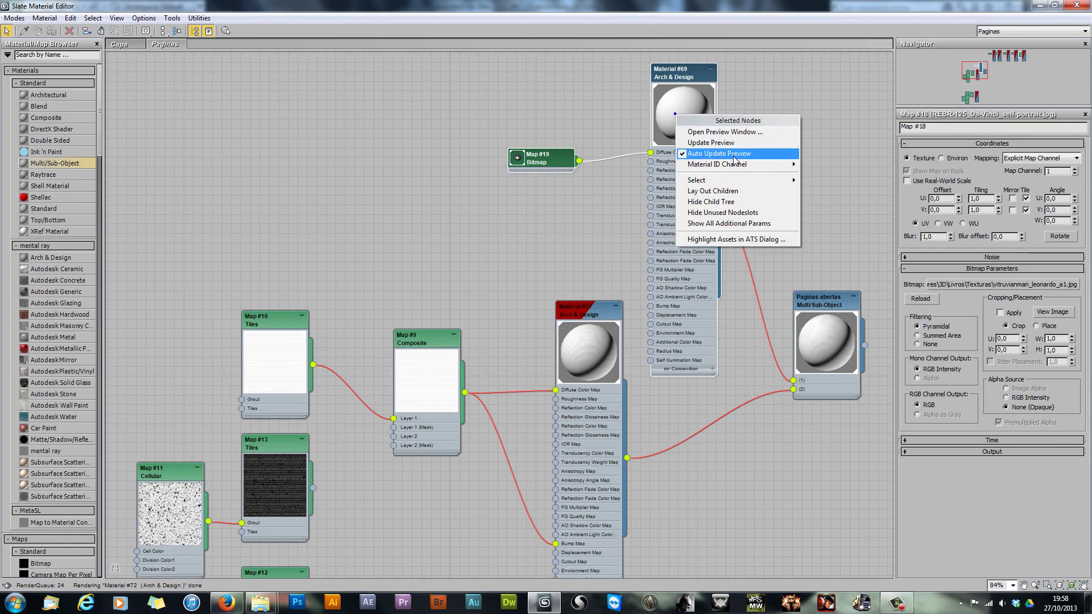
click(708, 145)
middle_drag(591, 121, 531, 136)
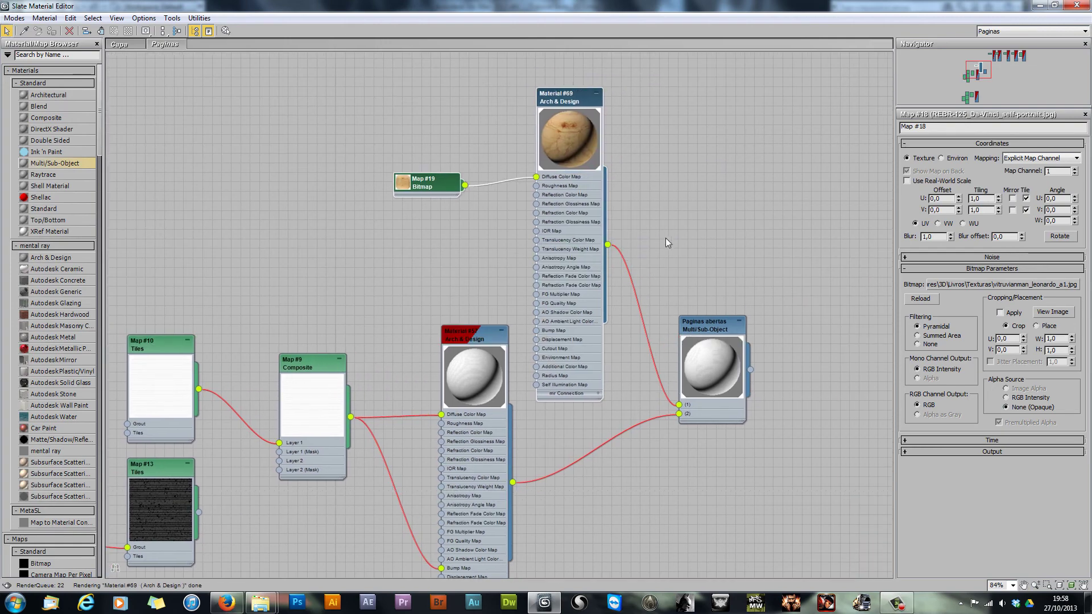
drag(687, 8, 398, 265)
middle_drag(382, 367, 240, 368)
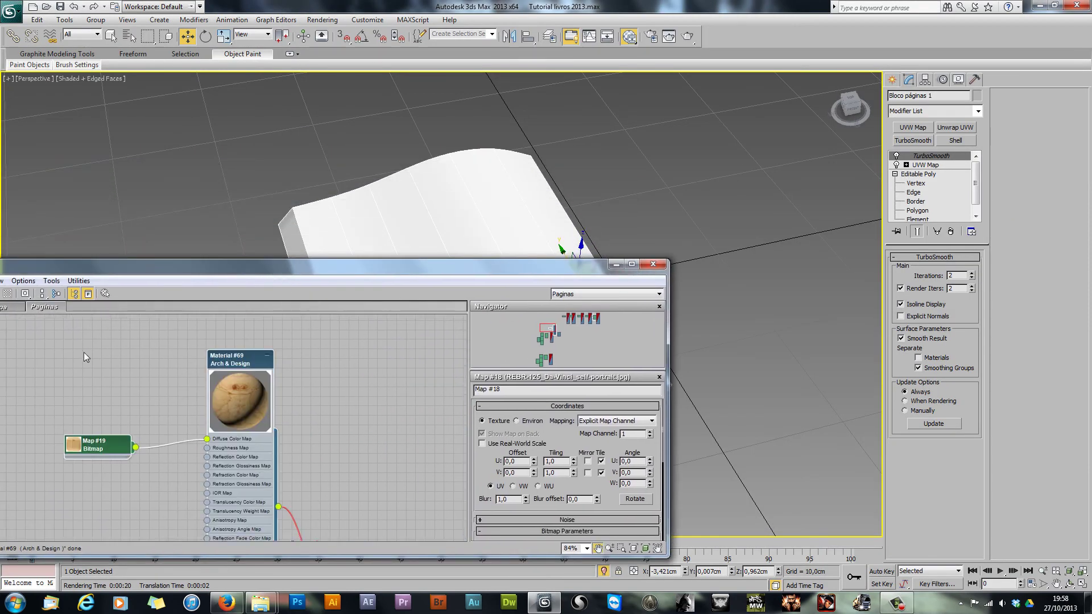
right_click(240, 368)
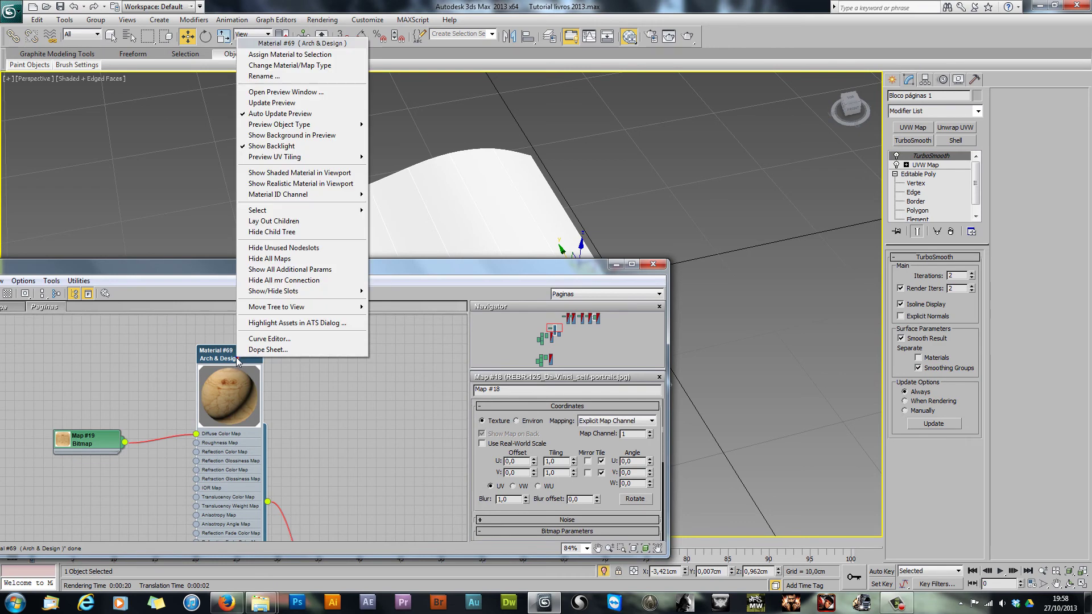
click(277, 176)
click(616, 264)
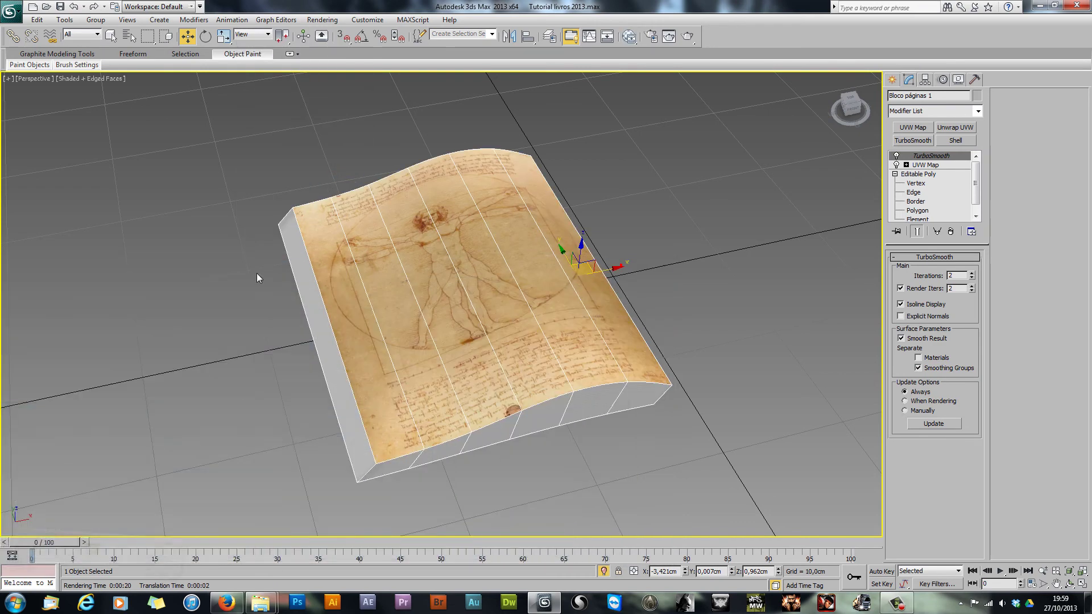
Step: Exit isolation and inspect the page blocks on both sides of the open book
key(alt+q)
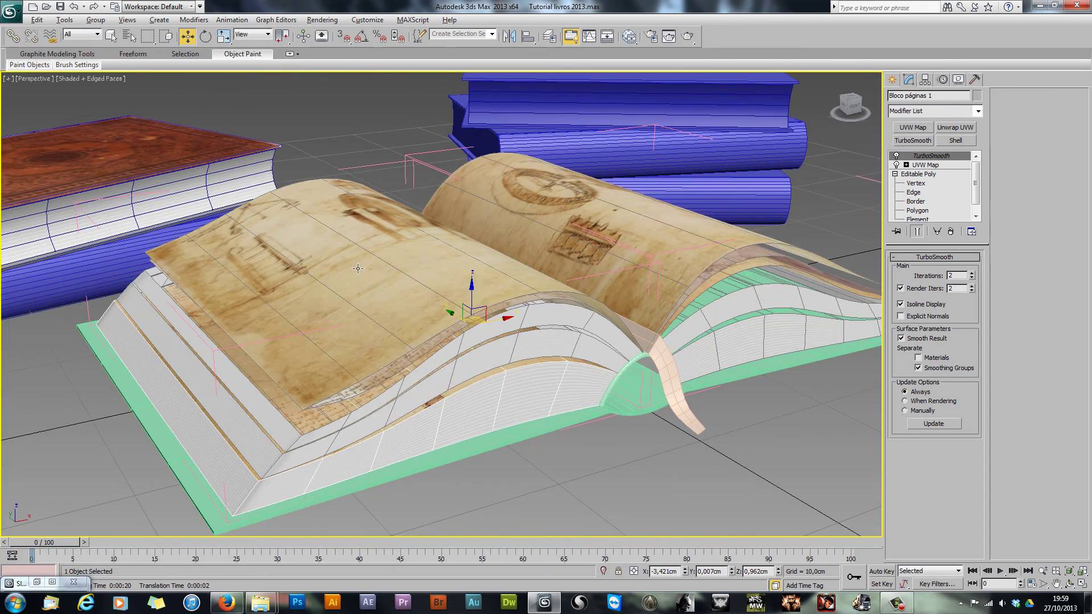
alt+middle_drag(481, 263, 394, 284)
click(428, 346)
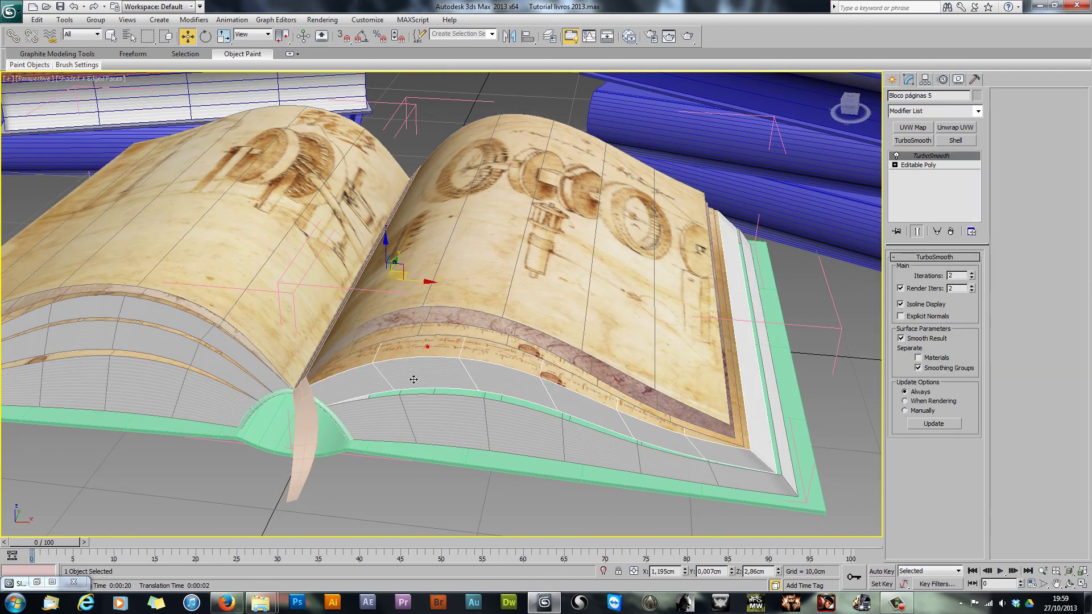
click(442, 394)
alt+middle_drag(442, 399, 337, 358)
click(543, 298)
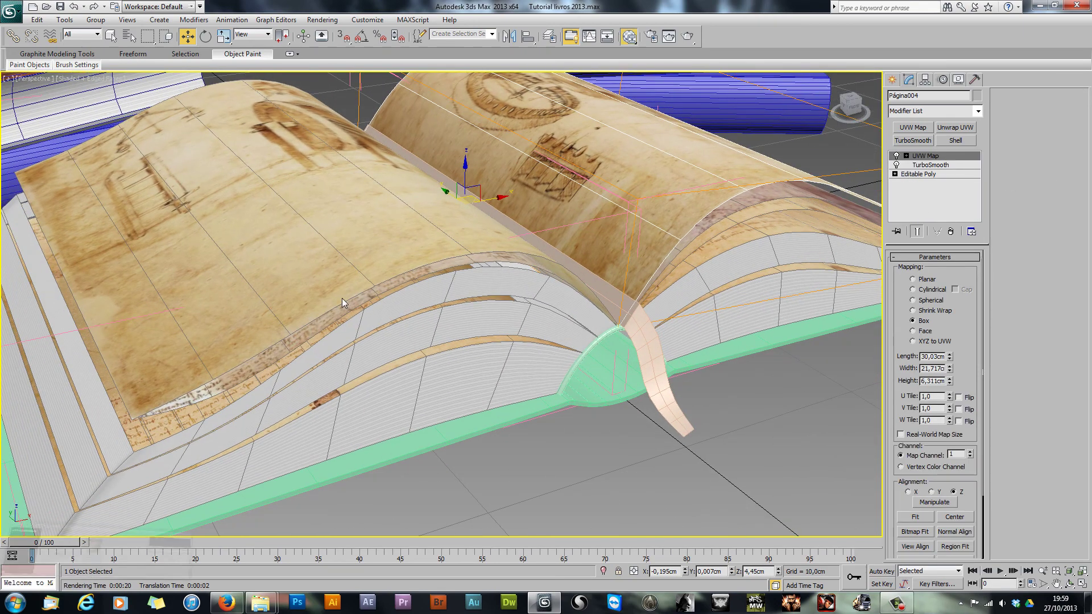
Step: Set the tile texture color of Map #10 in the Paginas abertas material to a tan orange, about RGB 201, 121, 40
key(m)
double_click(278, 273)
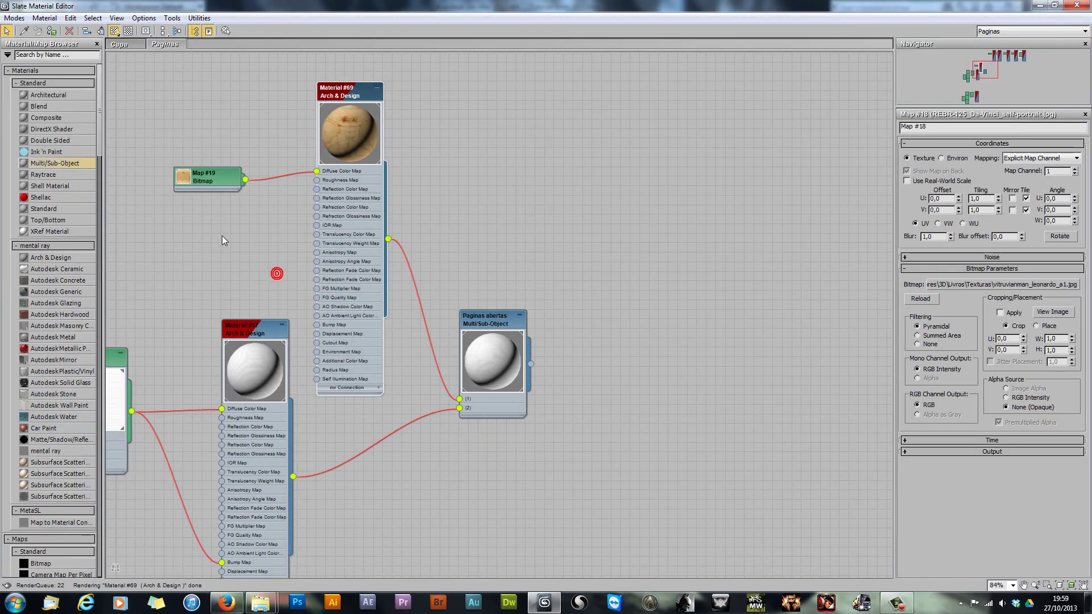
middle_drag(221, 235, 545, 152)
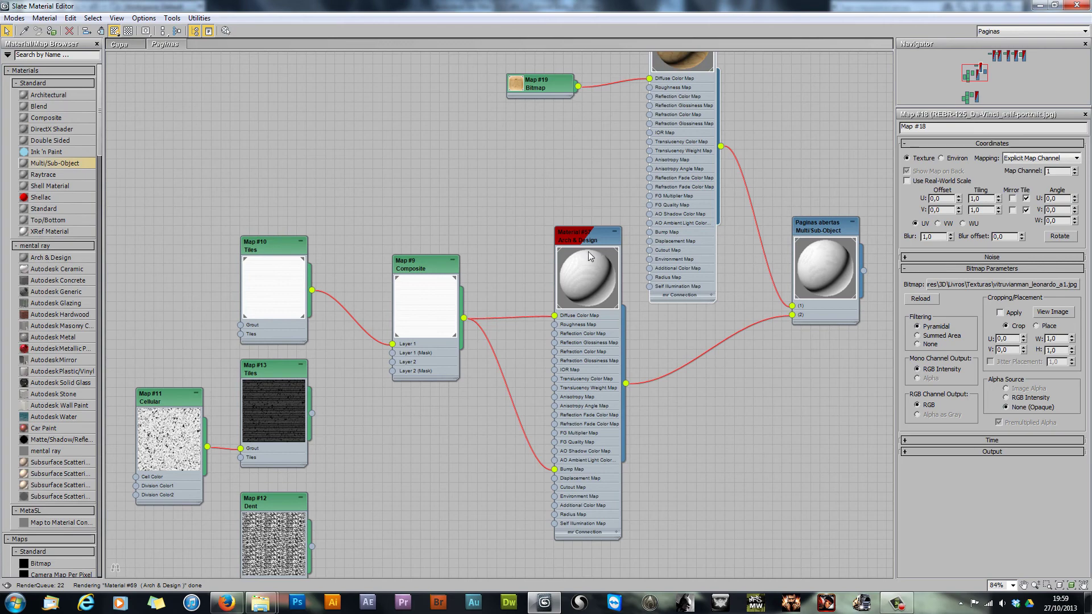
double_click(265, 245)
middle_drag(453, 226, 414, 172)
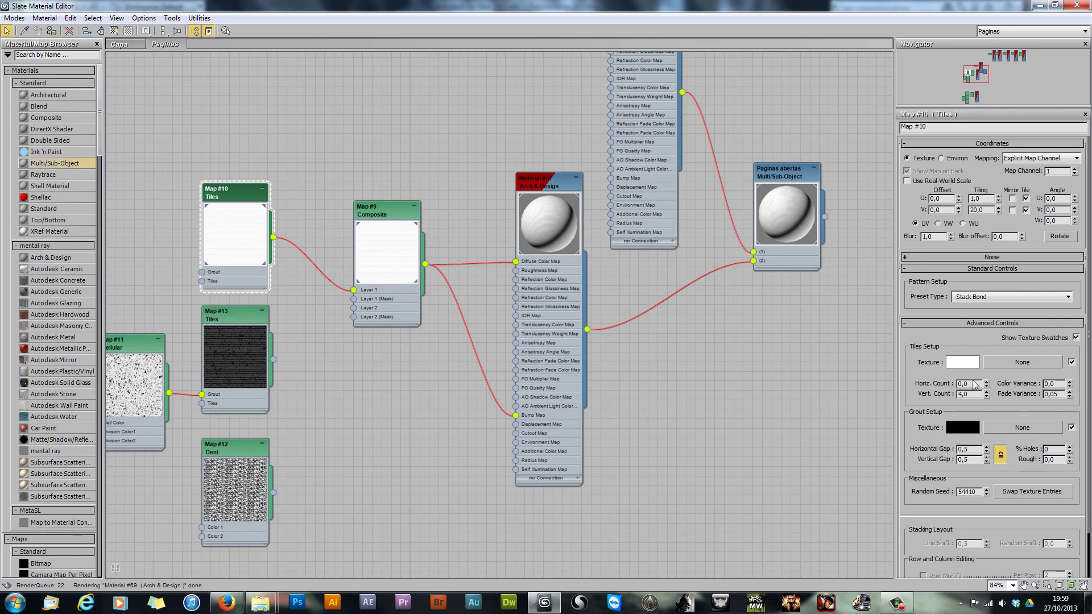
click(958, 364)
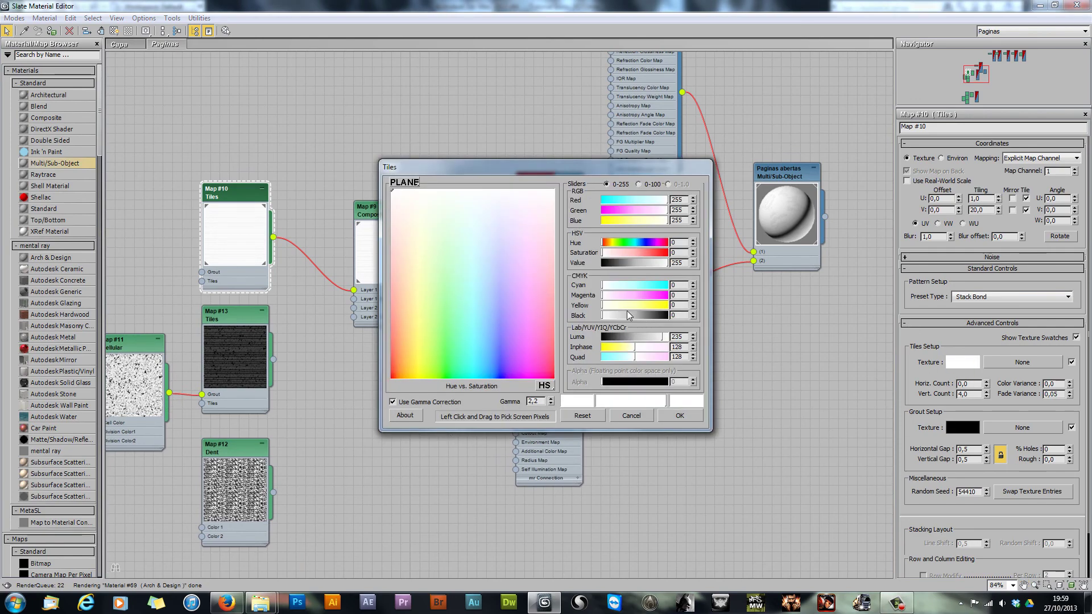
mouse_move(628, 306)
mouse_down()
mouse_move(647, 305)
mouse_move(619, 285)
mouse_move(611, 297)
mouse_move(658, 308)
mouse_move(628, 295)
mouse_move(615, 316)
mouse_up()
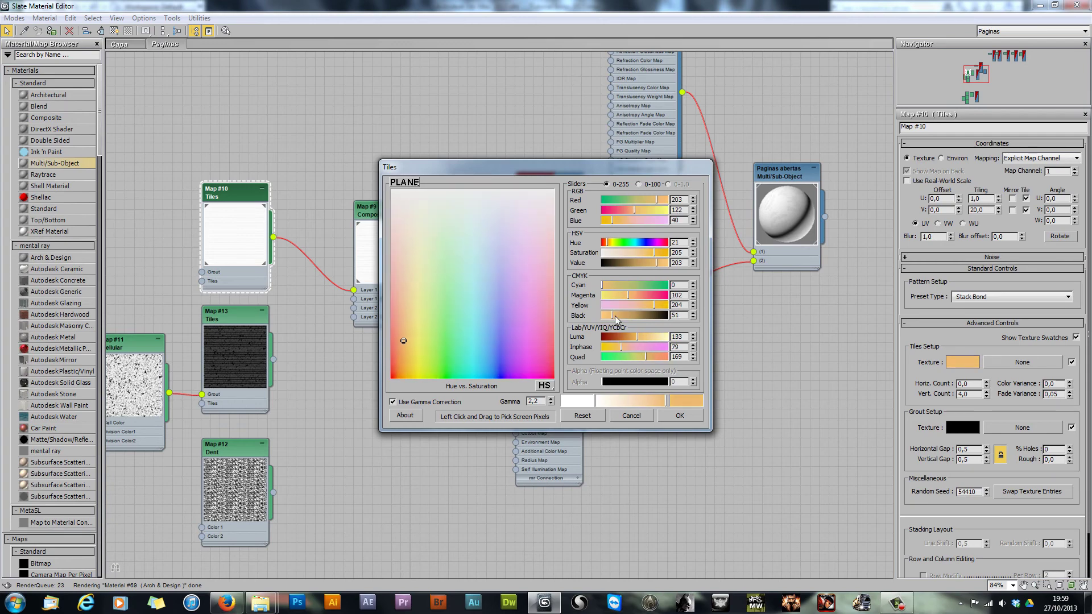
click(681, 414)
Step: Update the previews of the Paginas abertas material and its connected page-edge nodes
middle_drag(589, 188, 568, 261)
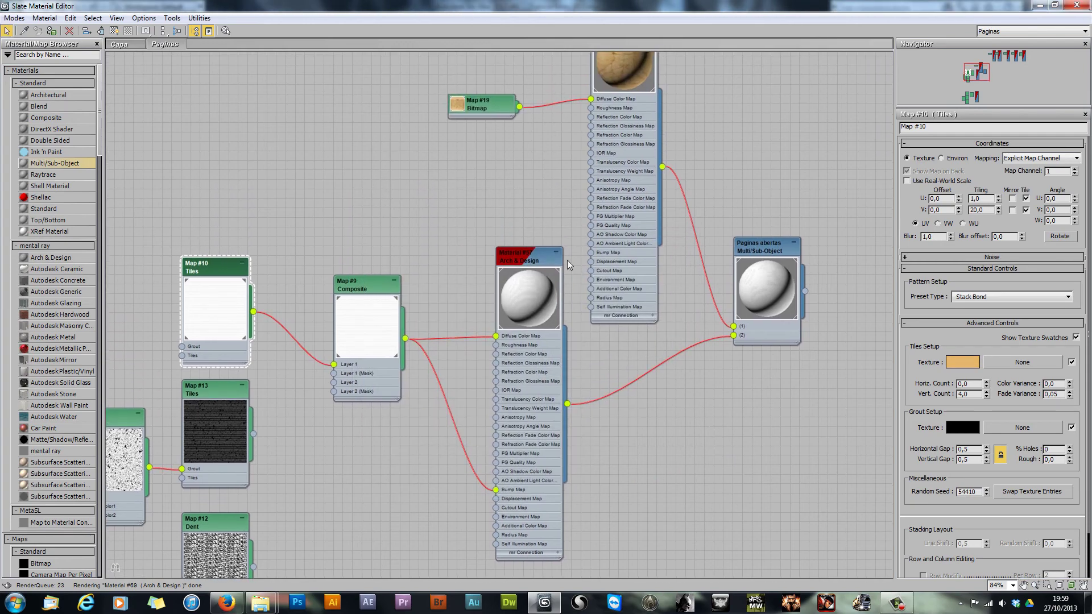
right_click(784, 262)
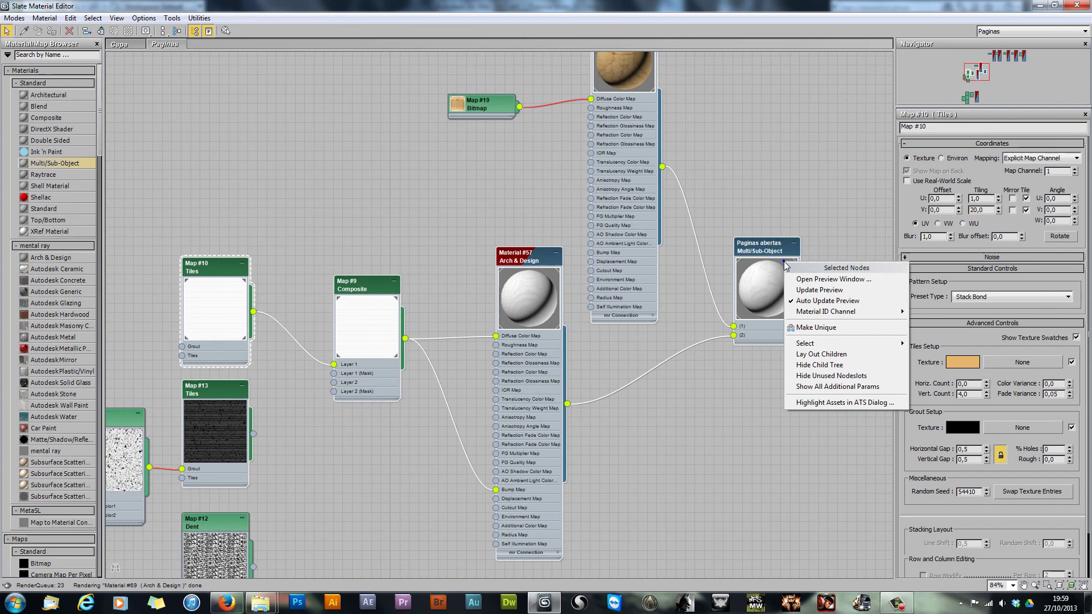
click(844, 291)
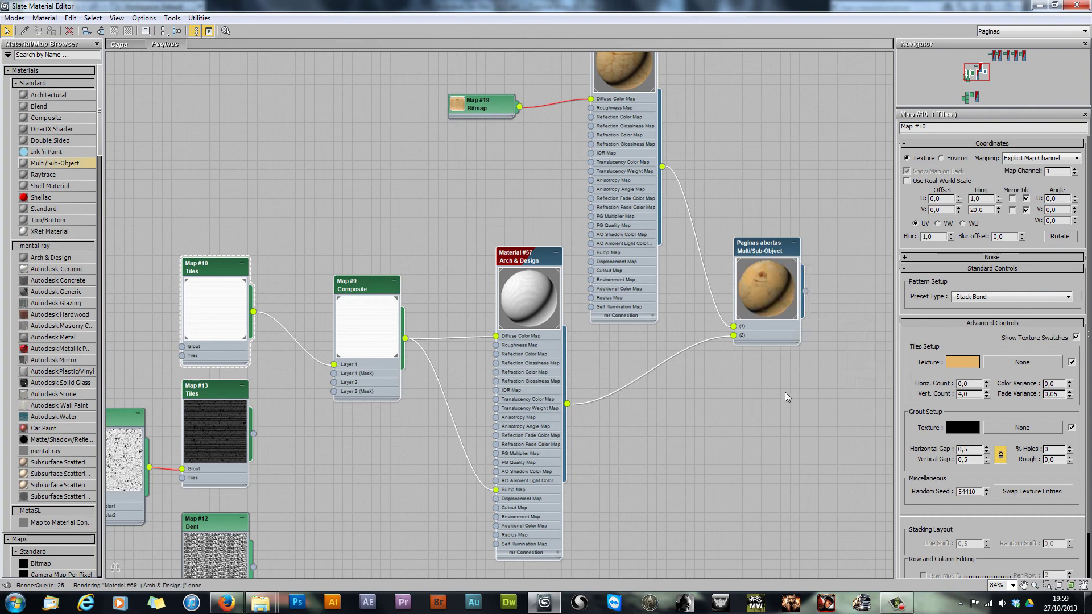
click(725, 385)
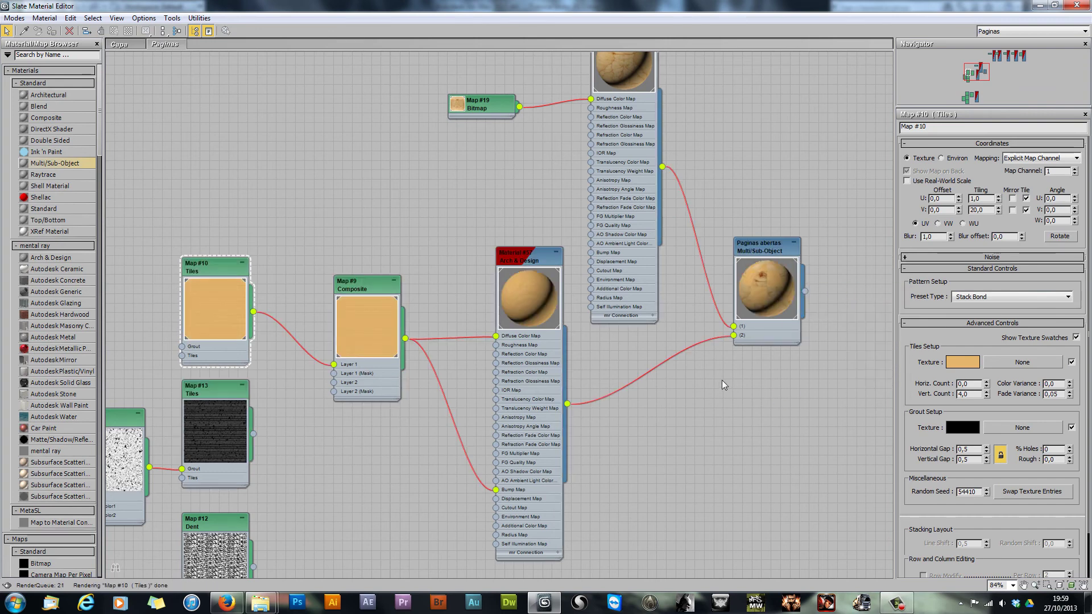
Step: Lighten the Map #10 tile texture color to RGB 233, 152, 77 with the book in view, and render the perspective view
drag(580, 6, 382, 364)
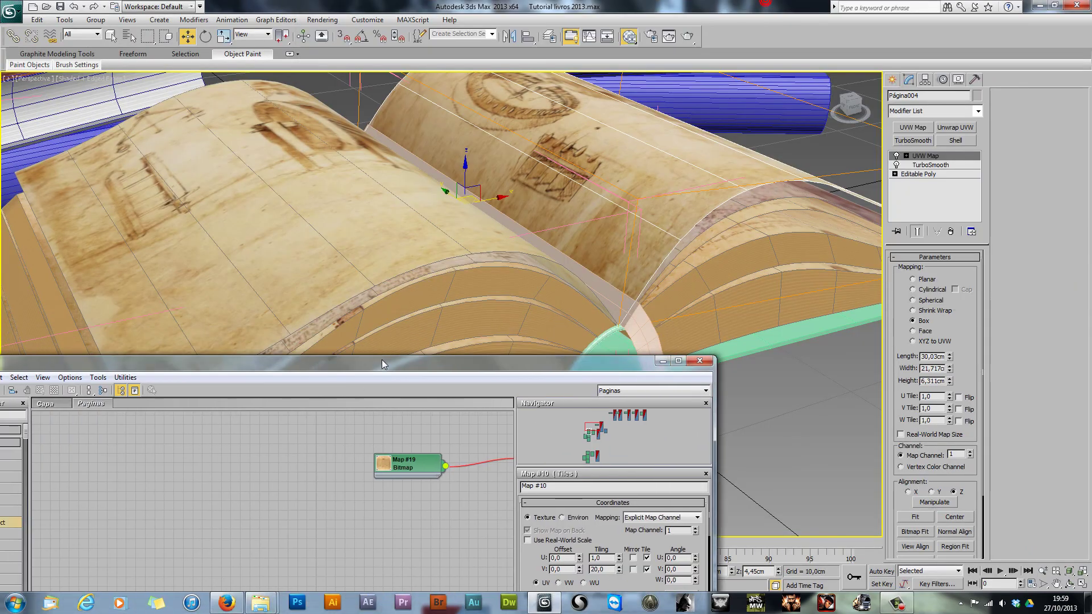
drag(559, 370, 929, 246)
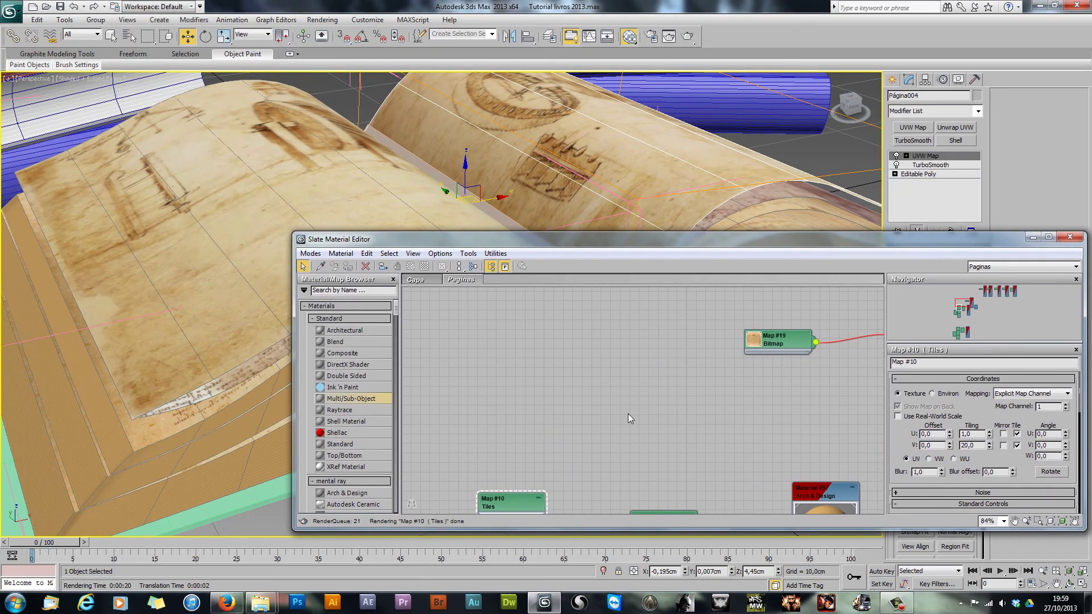
click(510, 405)
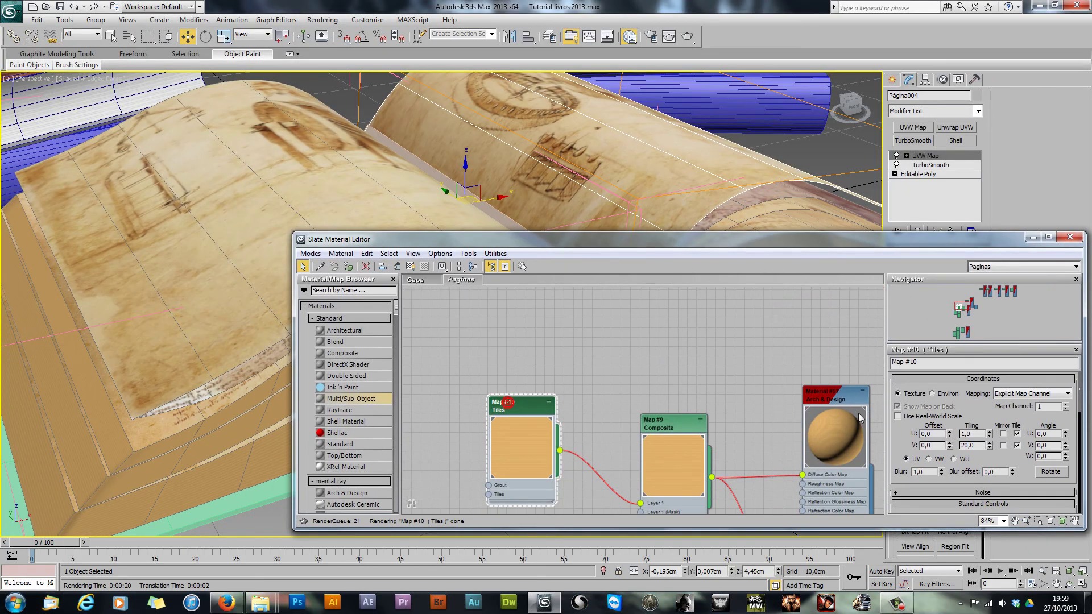
scroll(895, 455, down, 4)
click(954, 501)
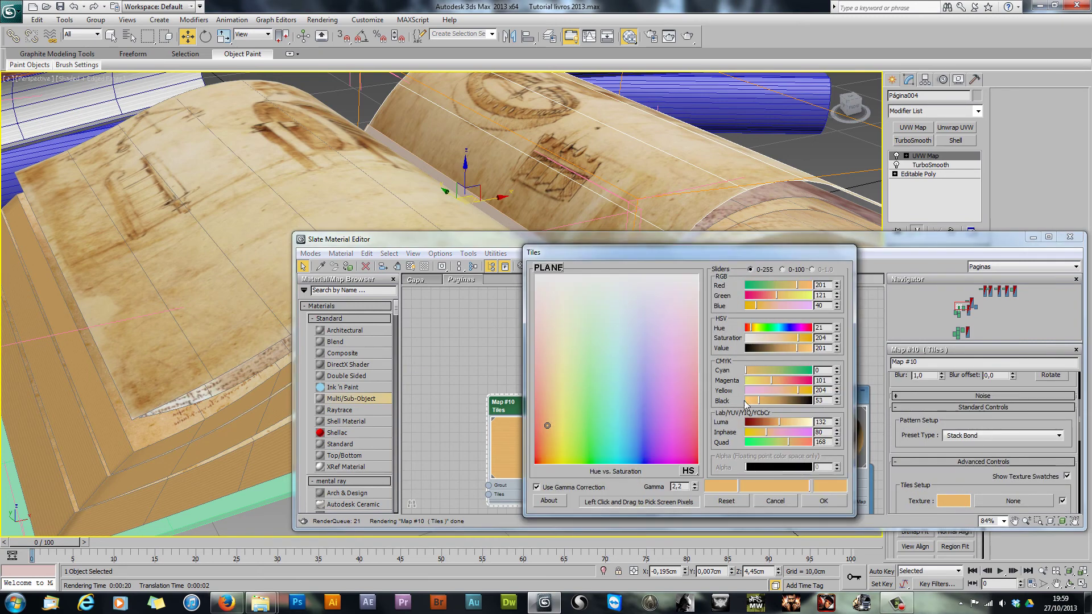
drag(758, 405, 770, 386)
click(823, 501)
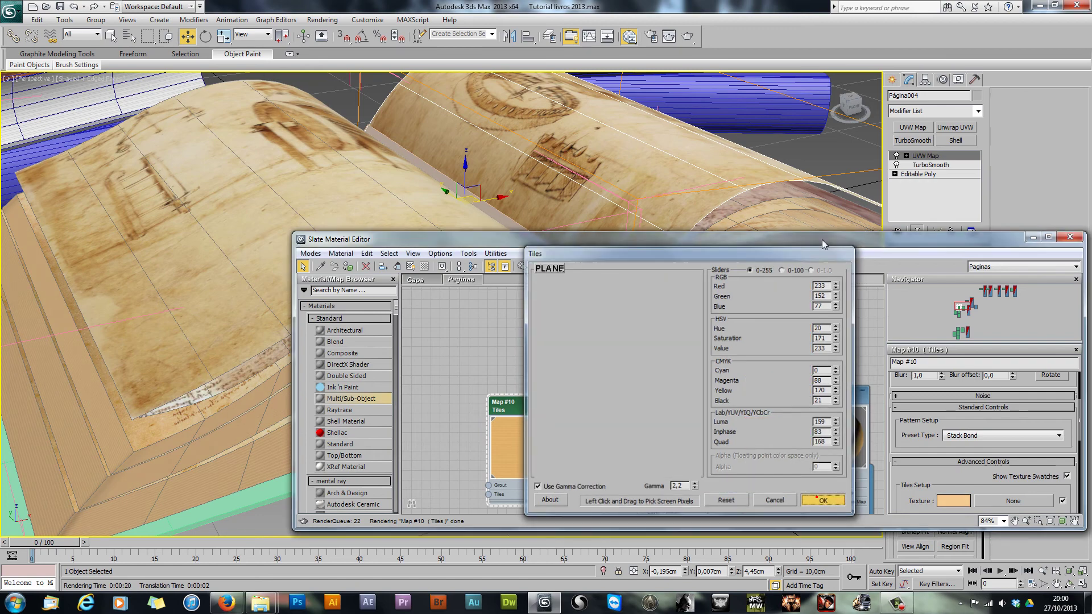
click(687, 38)
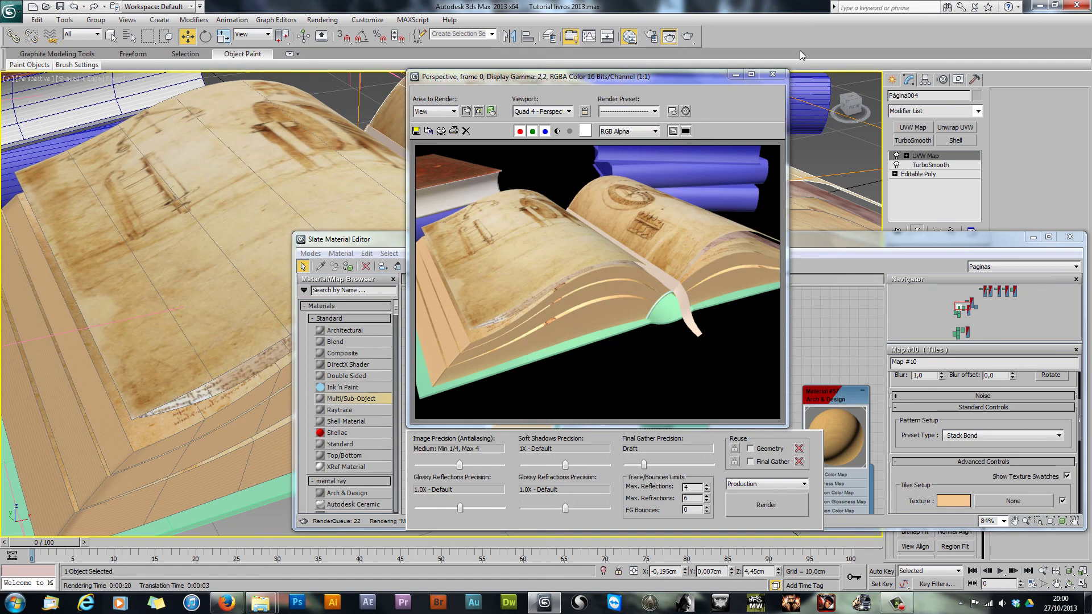
Step: Disable Back Face Culling in the advanced rendering options of Material #70, the first loose-page material
click(772, 74)
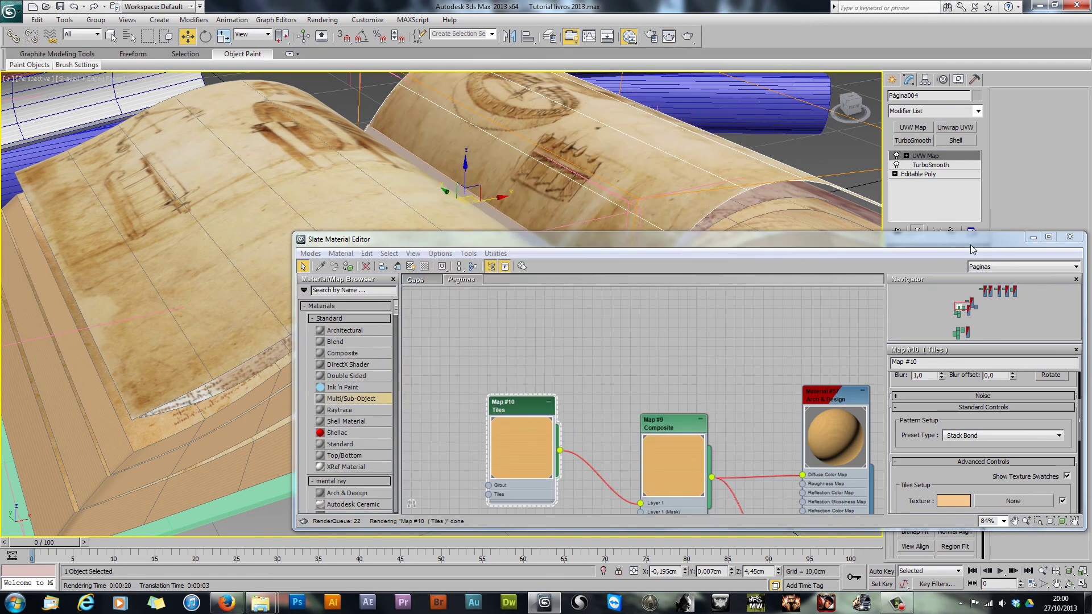
double_click(912, 239)
middle_drag(486, 101, 448, 356)
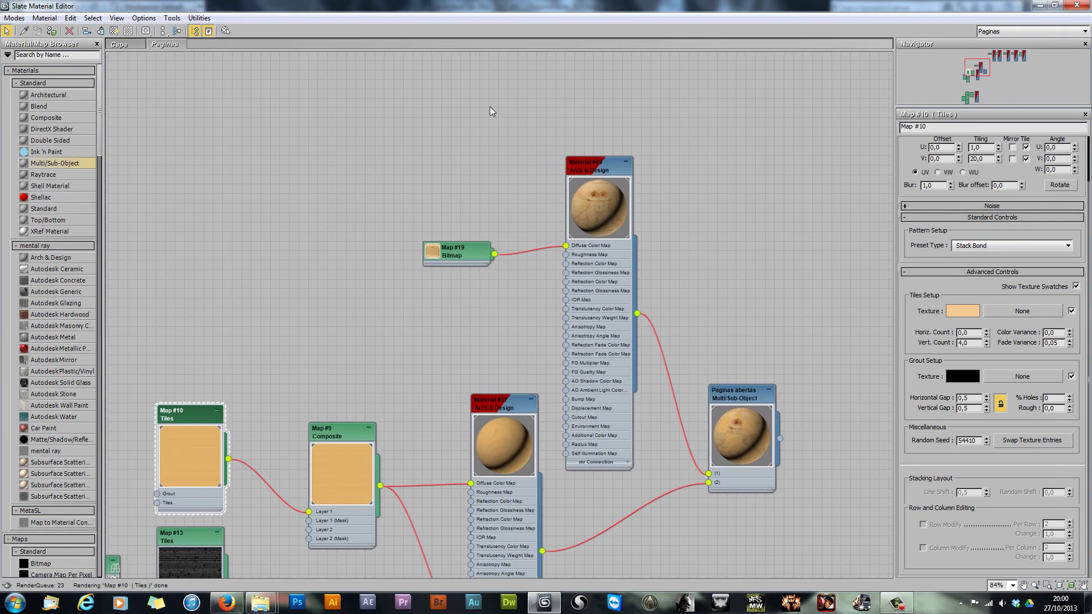
middle_drag(489, 107, 649, 241)
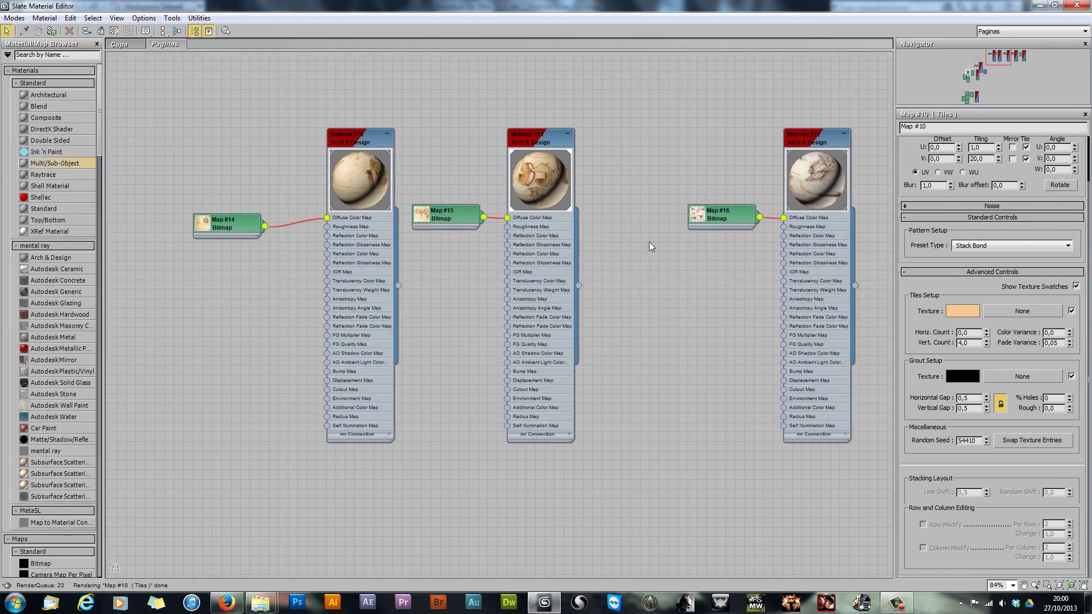
click(330, 140)
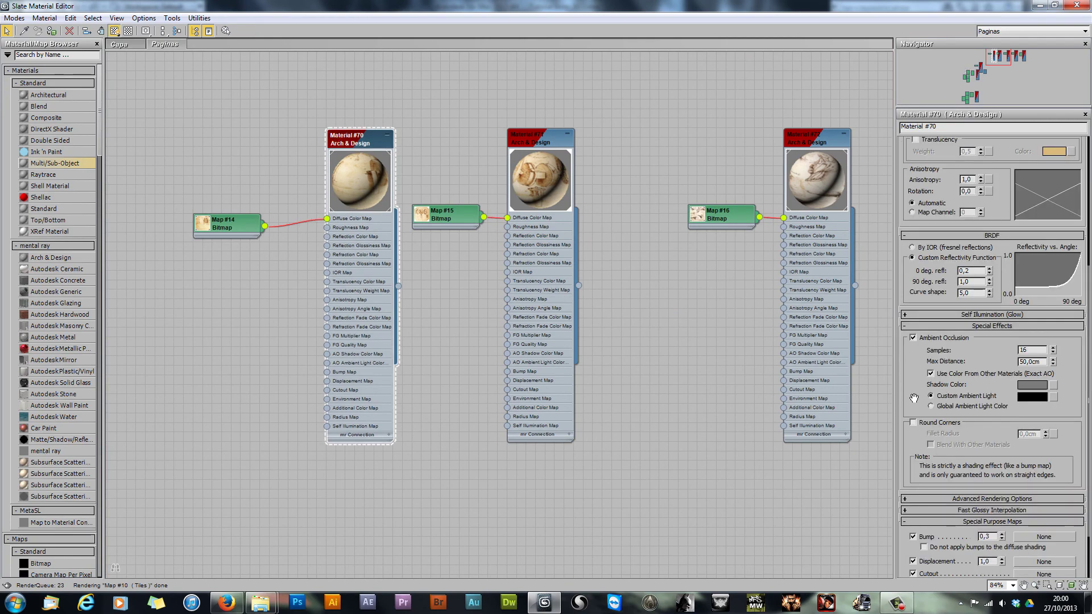
drag(914, 398, 910, 370)
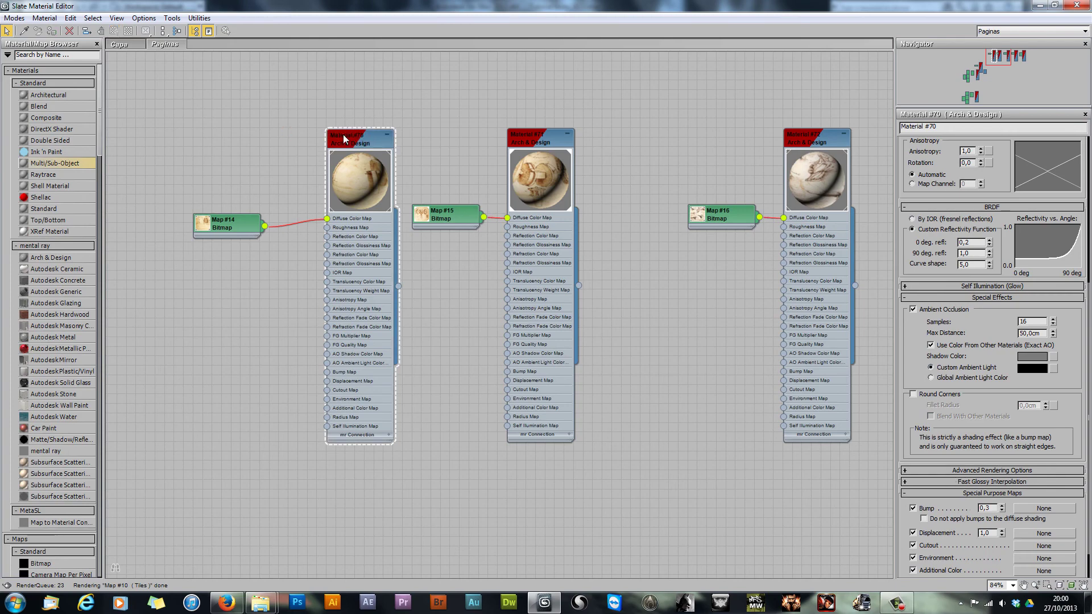
drag(353, 142, 327, 151)
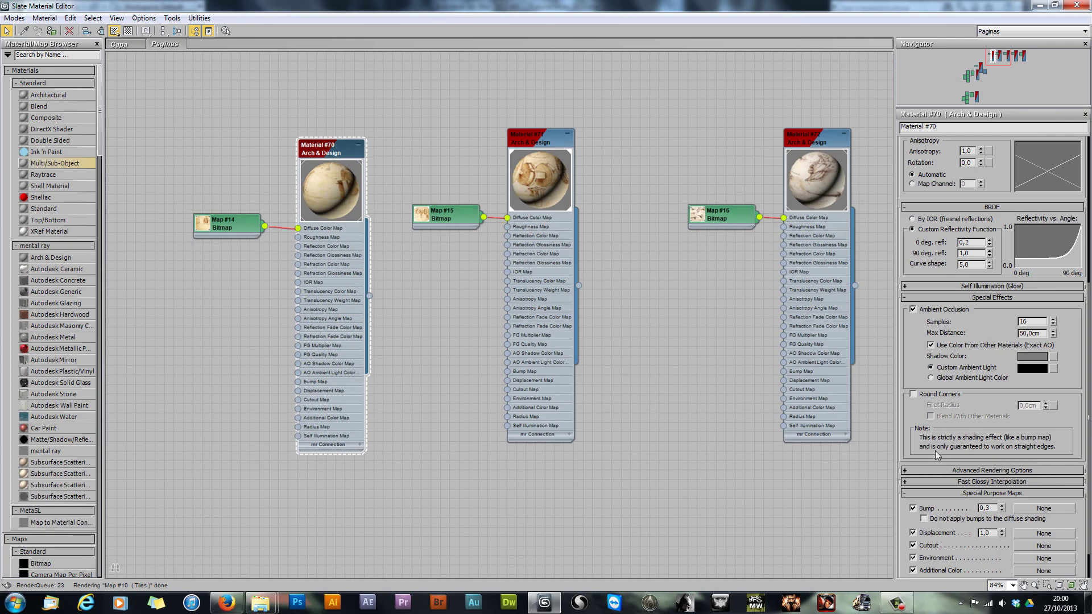
scroll(1001, 245, up, 5)
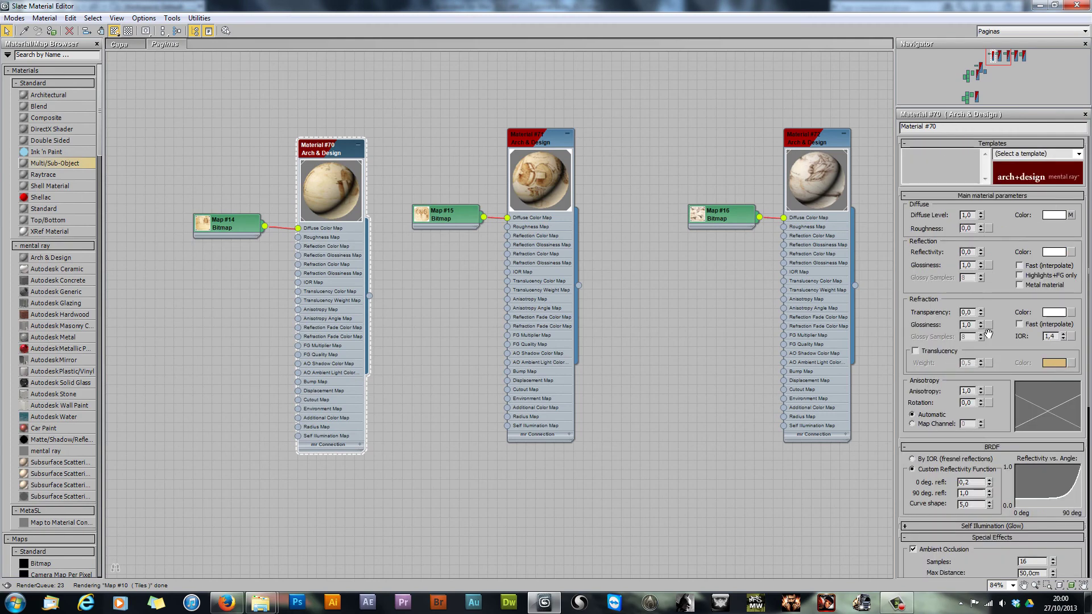
scroll(975, 391, down, 4)
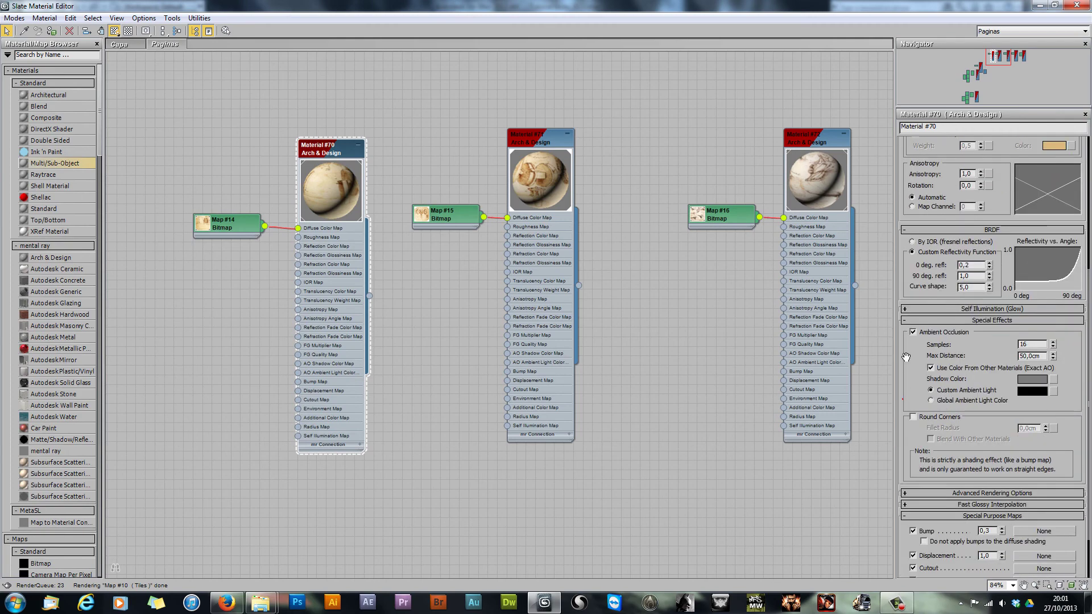
scroll(927, 488, down, 2)
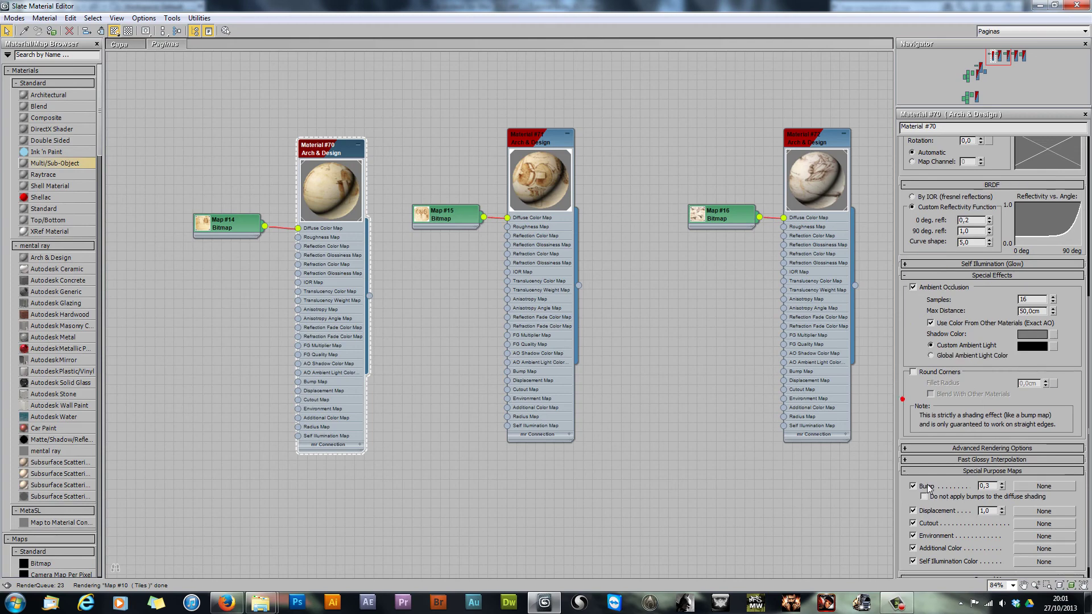
click(967, 448)
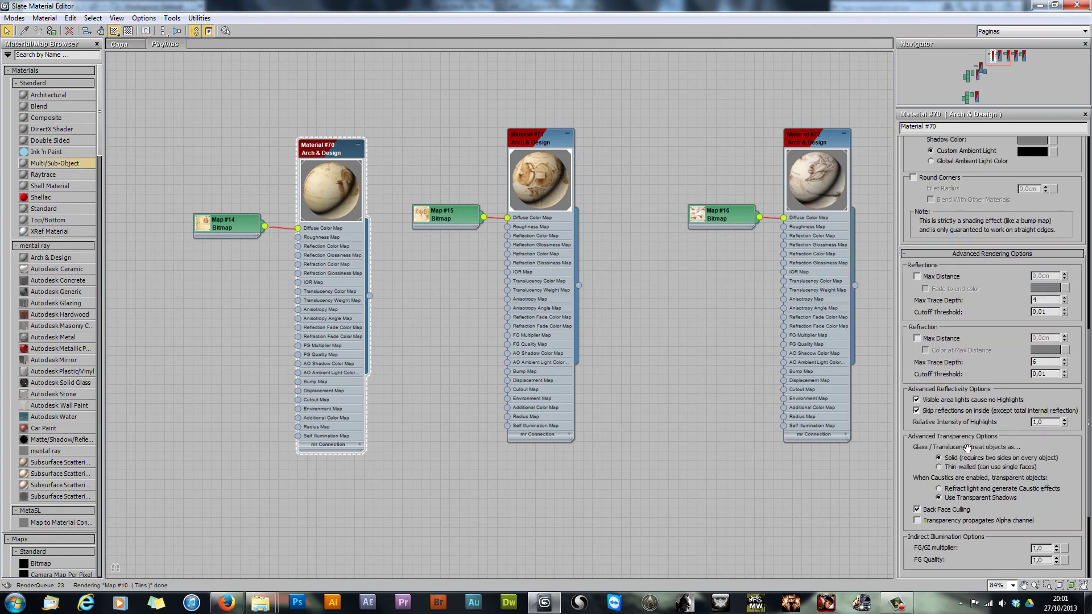
click(932, 510)
Step: Disable Back Face Culling in the remaining loose-page materials, Material #71 to Material #74, and close the material editor
double_click(515, 139)
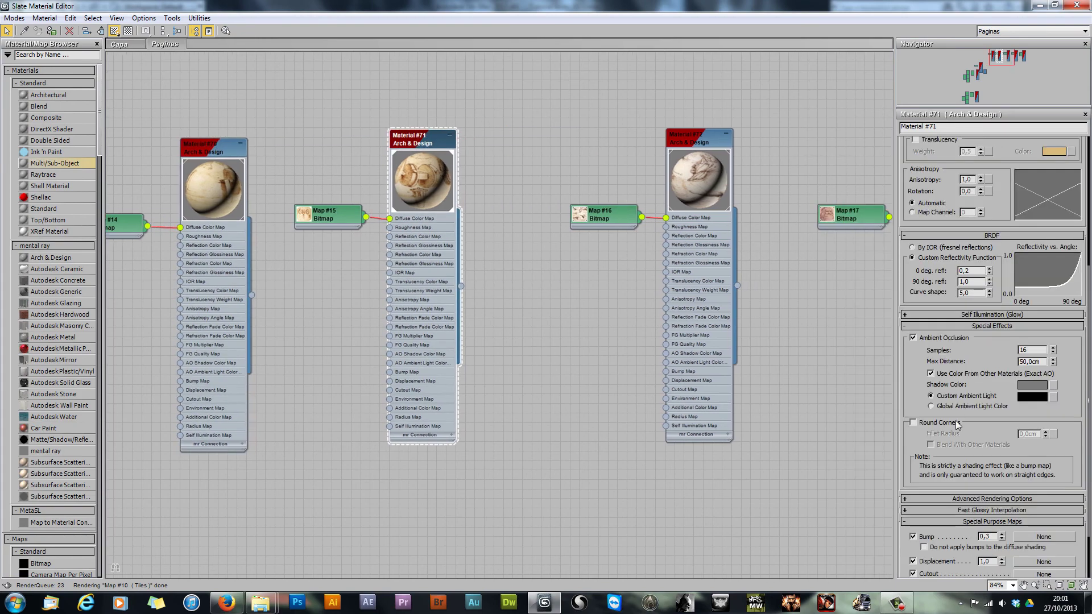
click(923, 498)
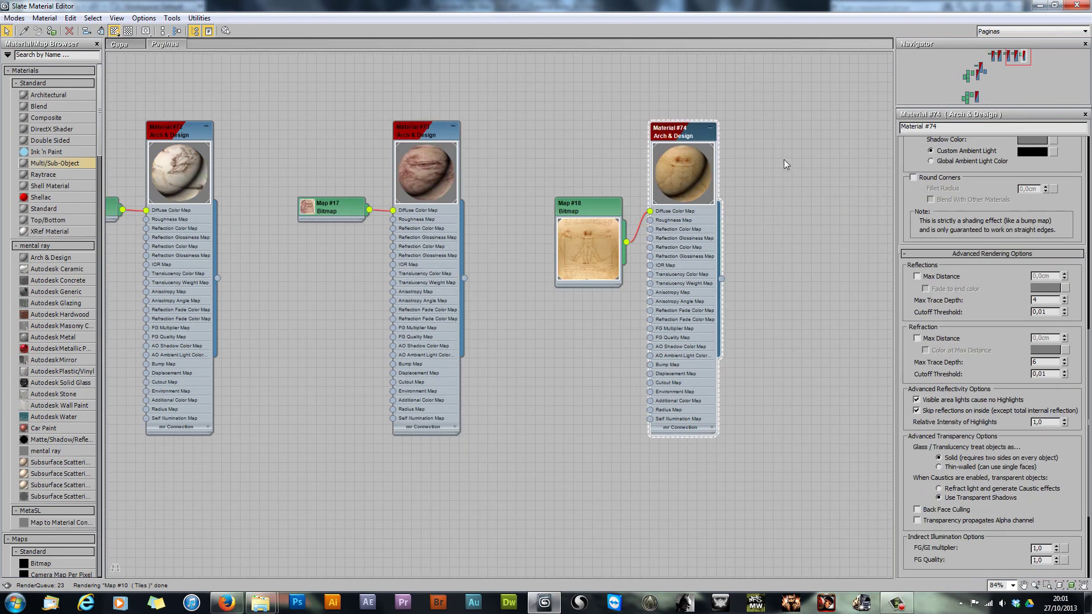
double_click(800, 3)
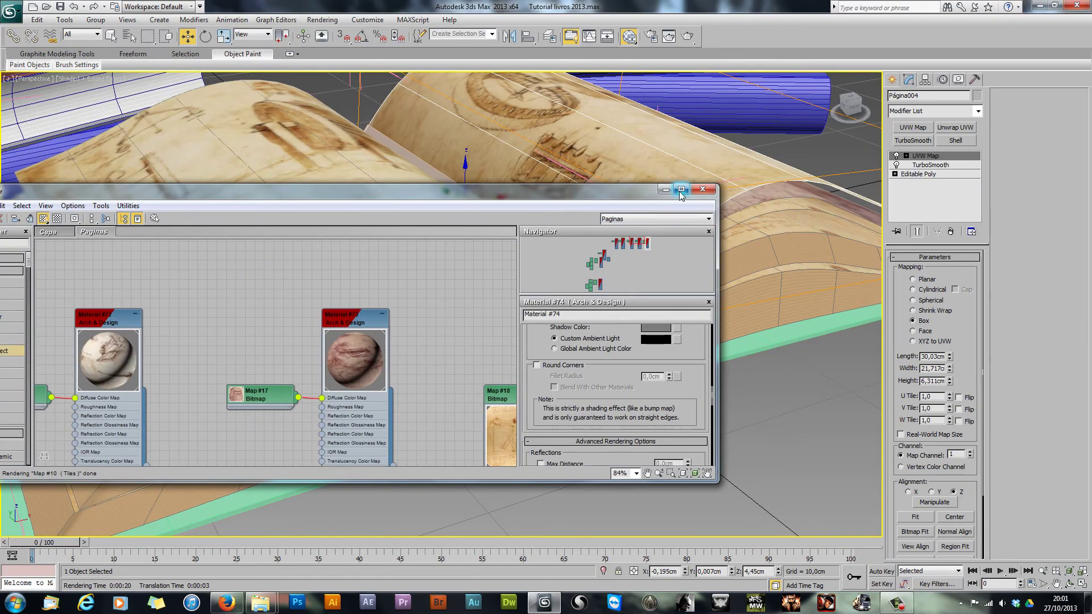
click(703, 188)
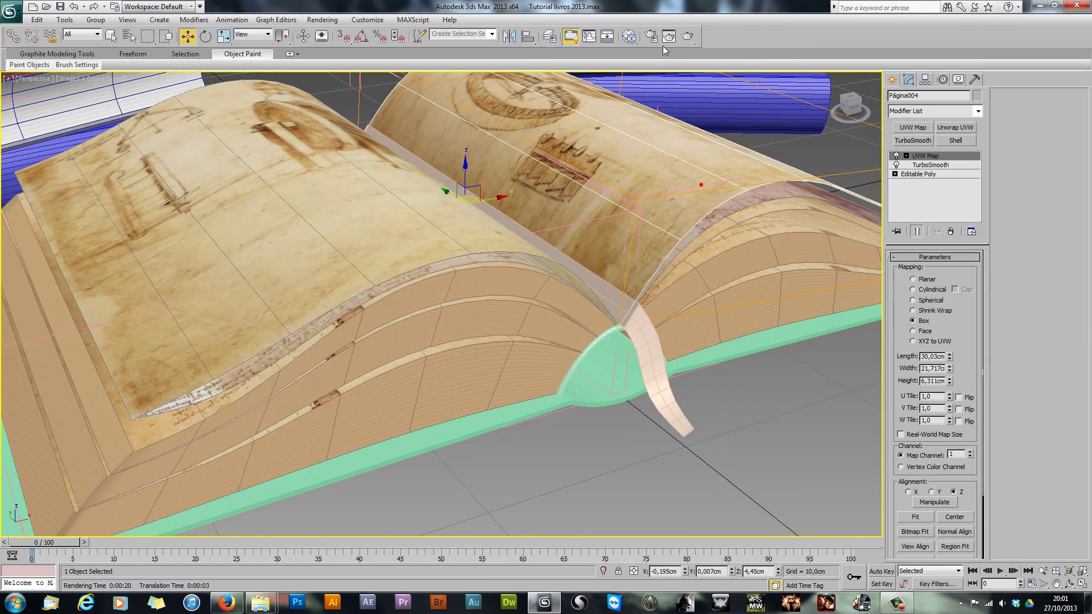
Step: Clone the previous render for reference, render the perspective view again, and compare the two images
click(668, 37)
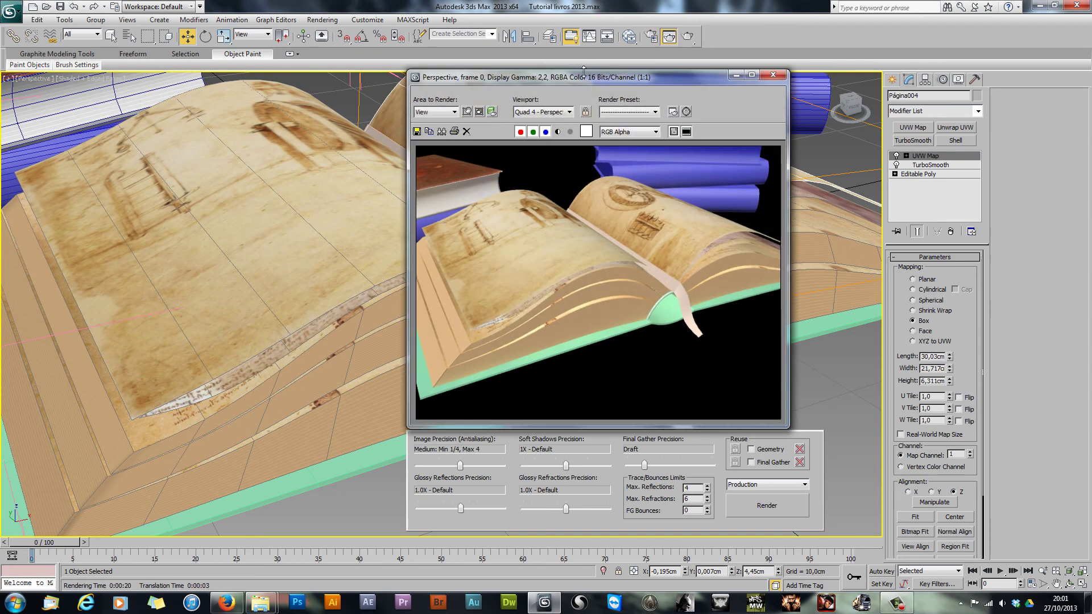
drag(587, 79, 194, 39)
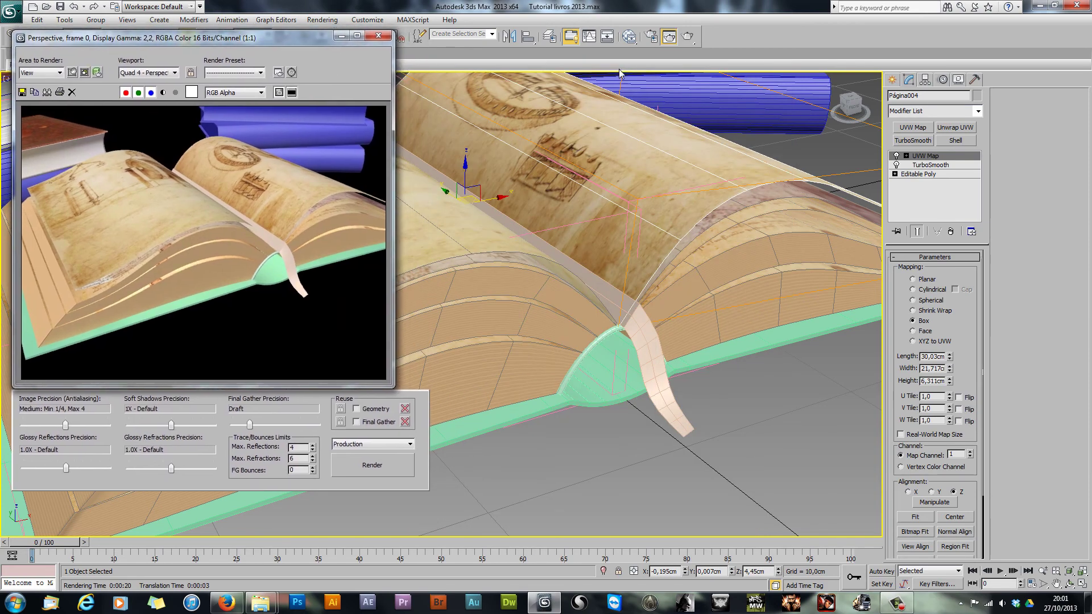
click(46, 92)
mouse_move(401, 170)
mouse_down()
mouse_move(509, 71)
mouse_move(458, 55)
mouse_move(451, 66)
mouse_up()
click(349, 465)
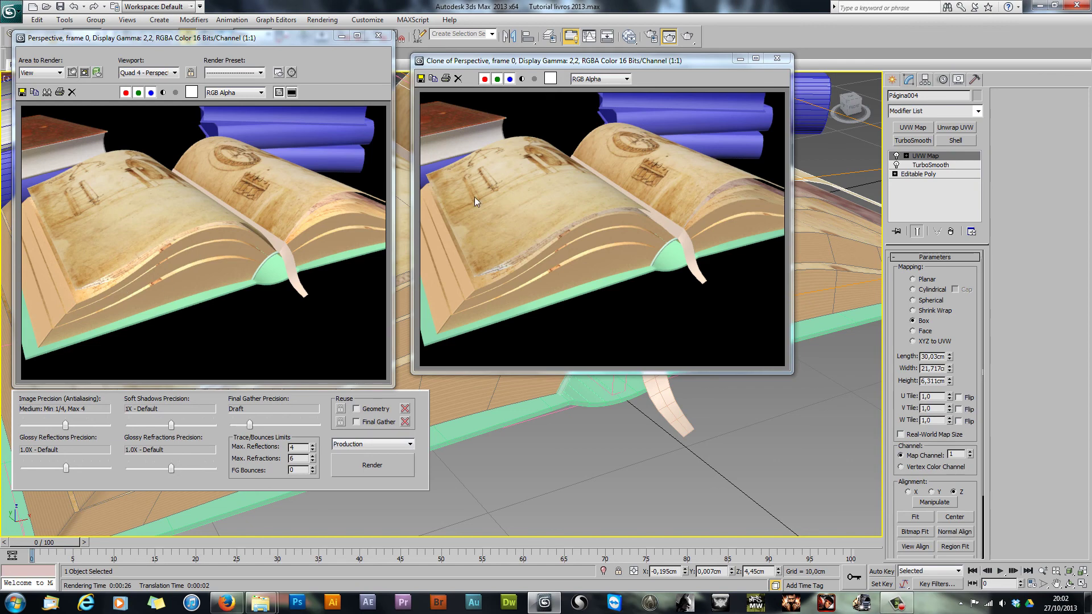
click(777, 59)
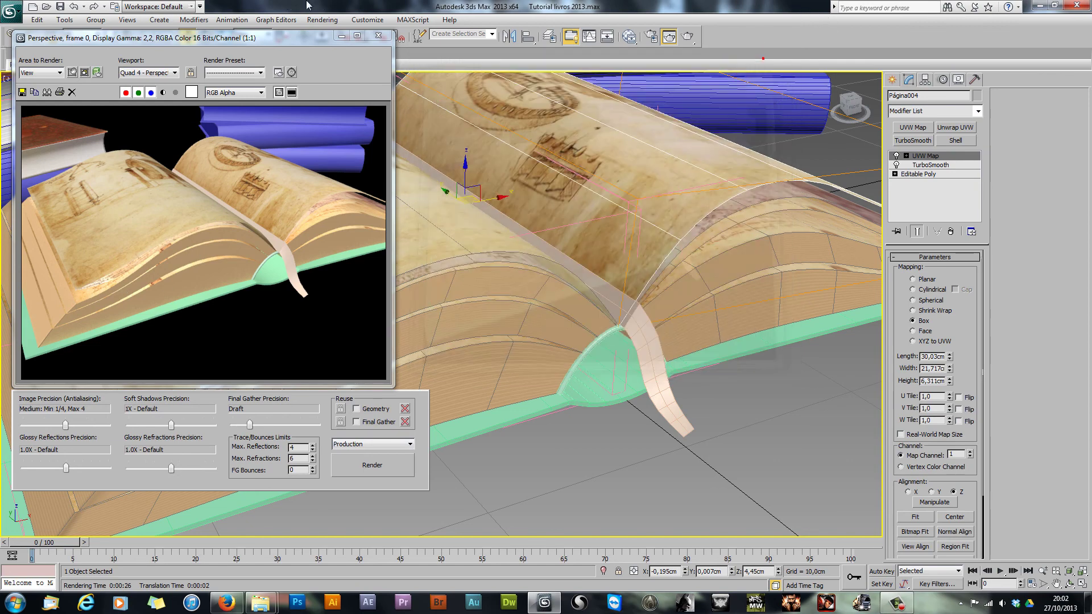
click(378, 35)
Step: Select the open book's cover, Capa livro aberto, and isolate it
alt+middle_drag(314, 352, 421, 415)
click(373, 396)
key(alt+q)
scroll(444, 296, up, 3)
middle_drag(351, 405, 337, 371)
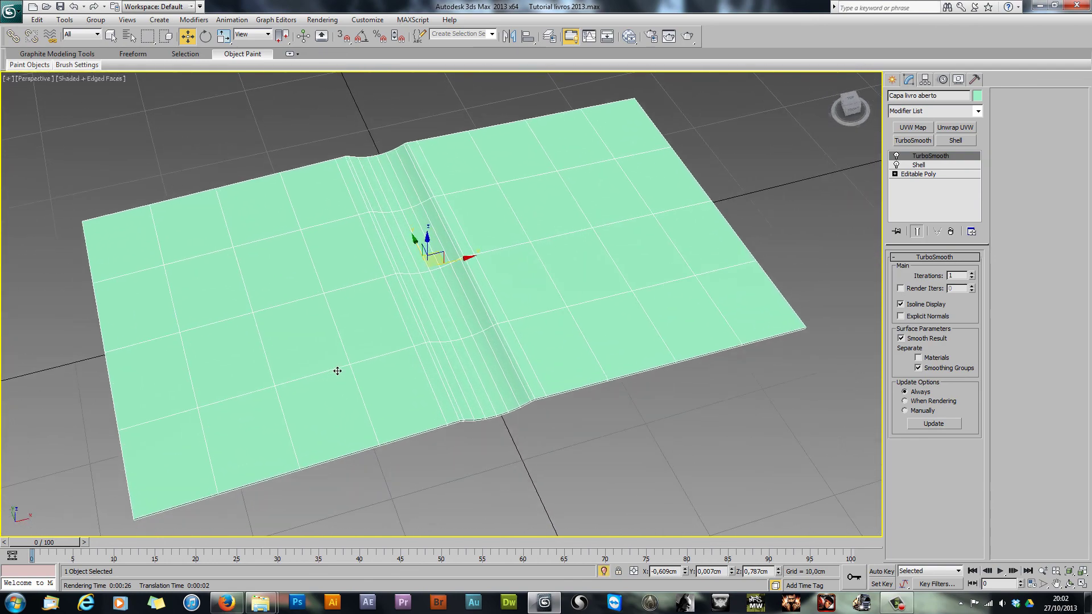
Step: Add a UVW Map with Box mapping directly above the cover's Shell modifier and fit it to the object
click(896, 156)
click(896, 165)
click(896, 165)
click(911, 165)
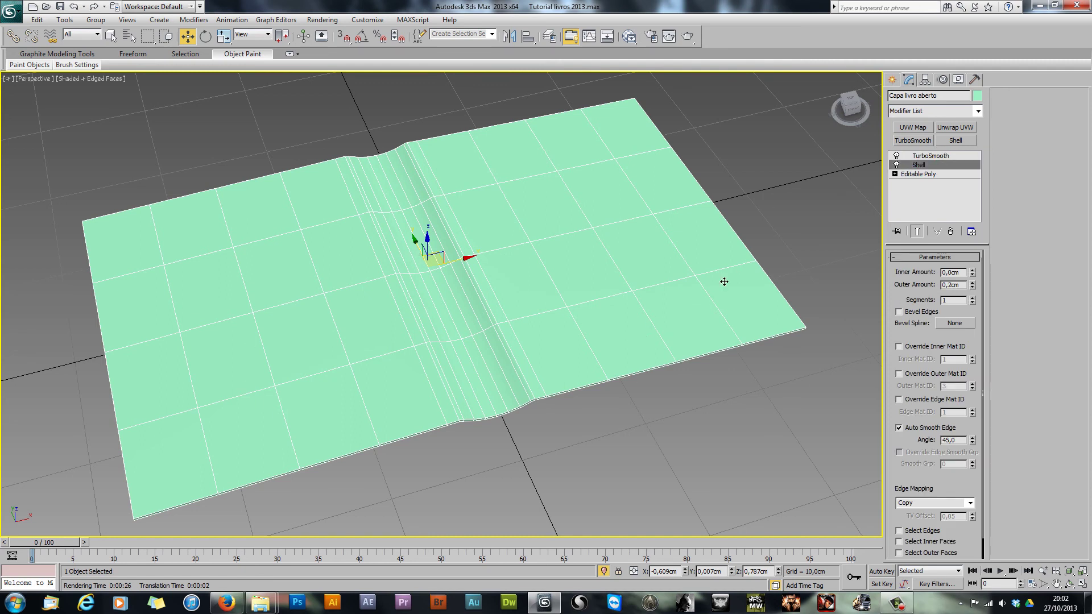
click(912, 127)
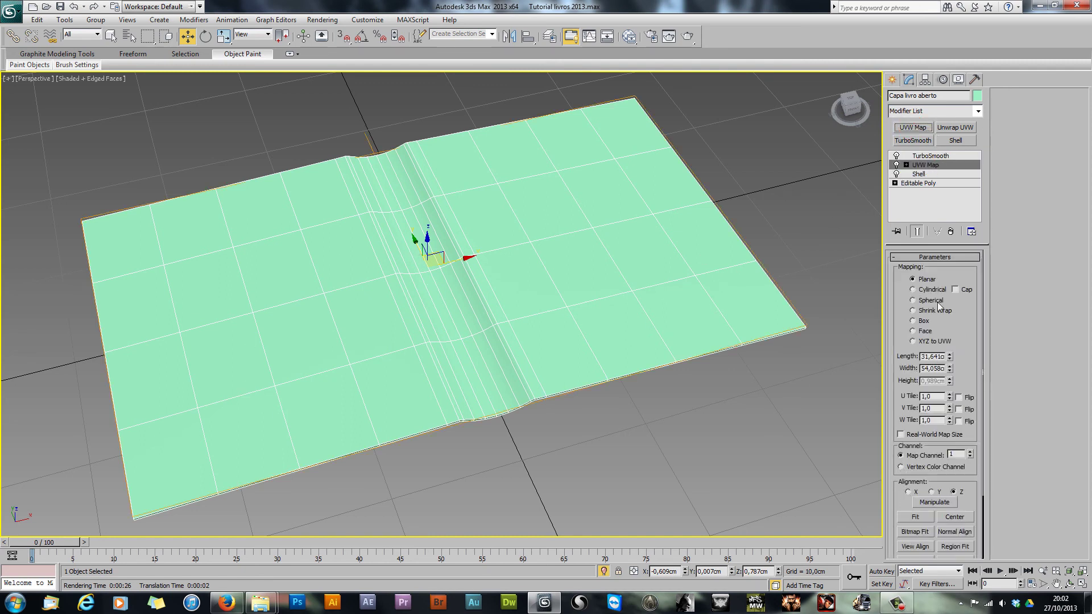
click(913, 321)
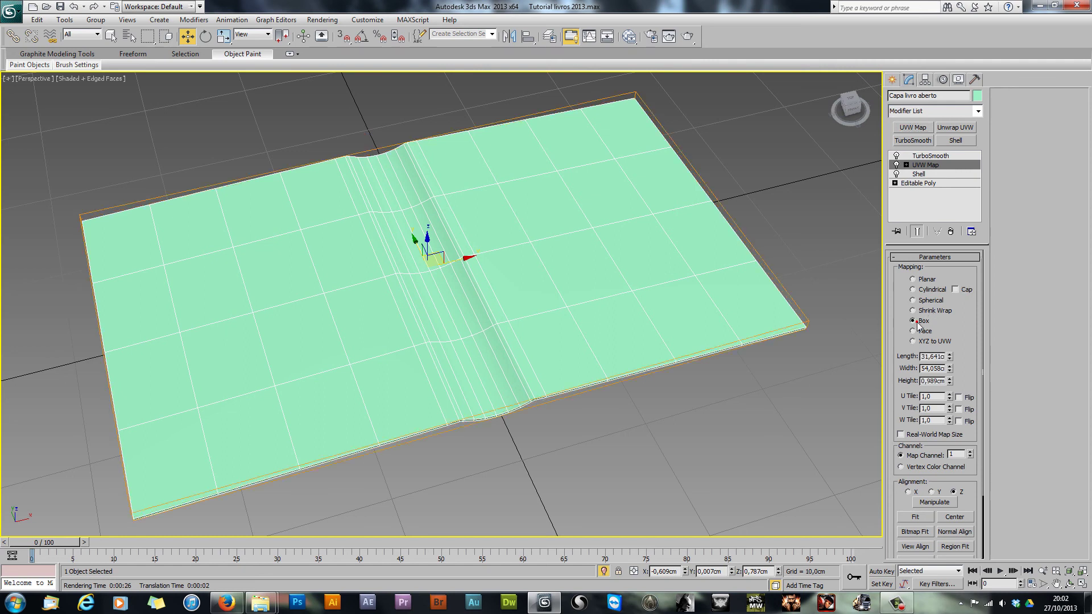
click(915, 516)
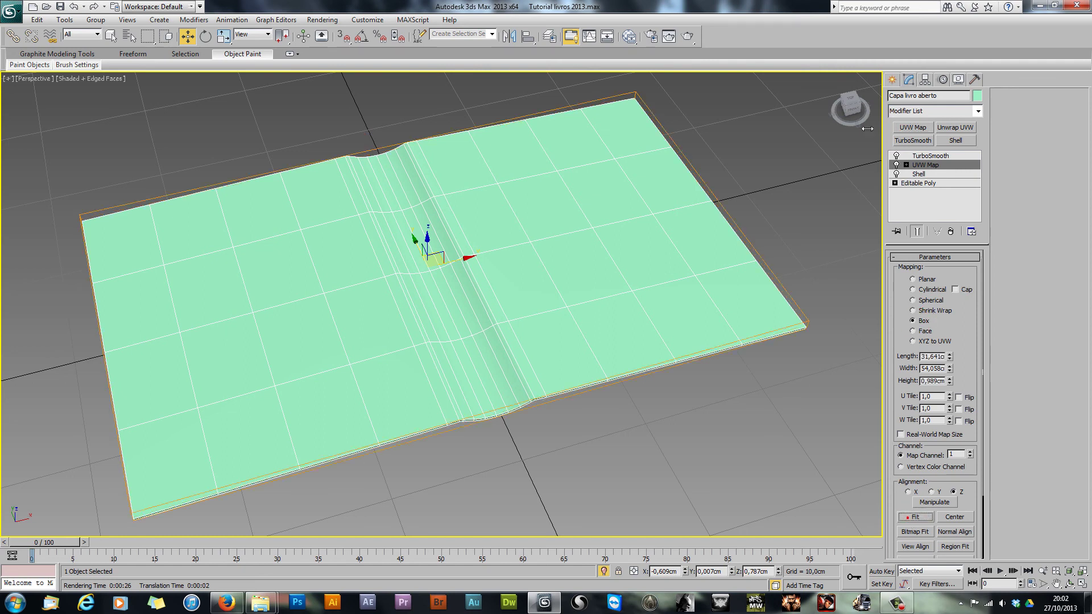
Step: Add an Unwrap UVW above the cover's UVW Map and set up polygon-level UV editing without the checker background or Ignore Backfacing
click(946, 128)
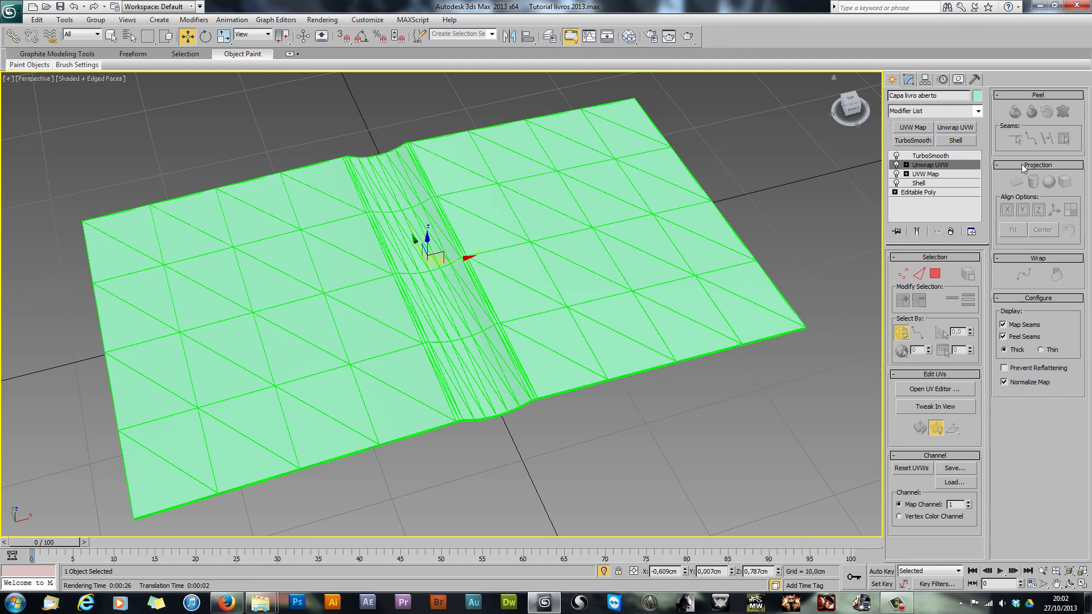
click(903, 392)
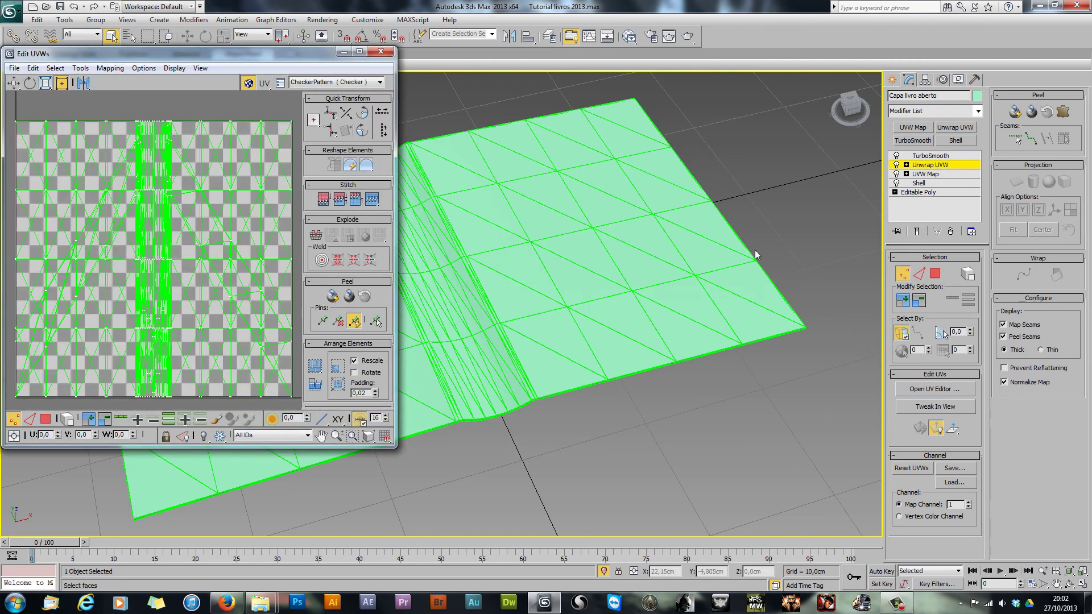
click(248, 83)
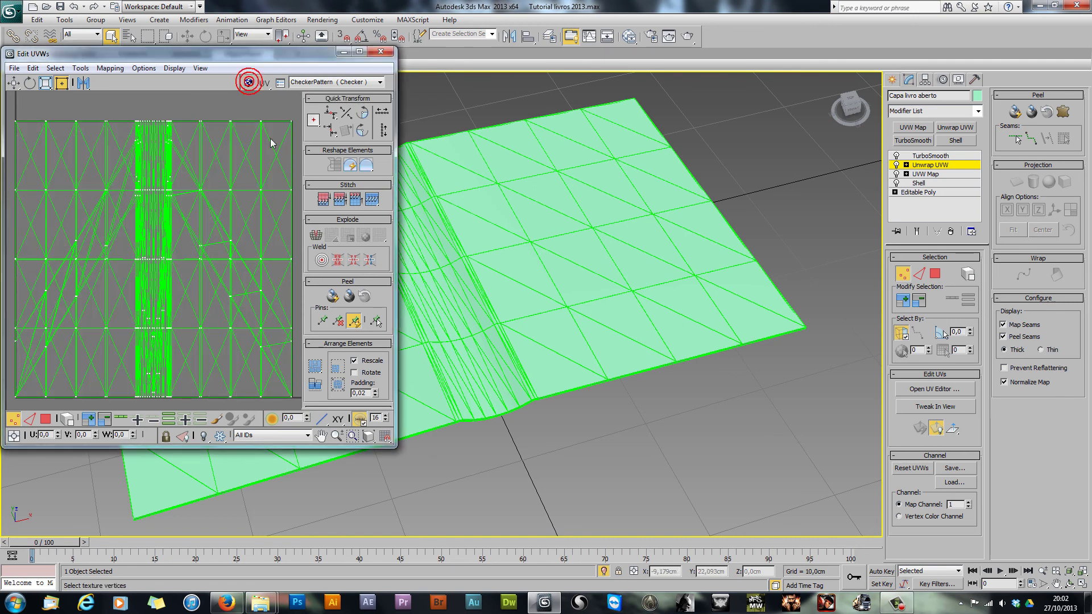
click(248, 84)
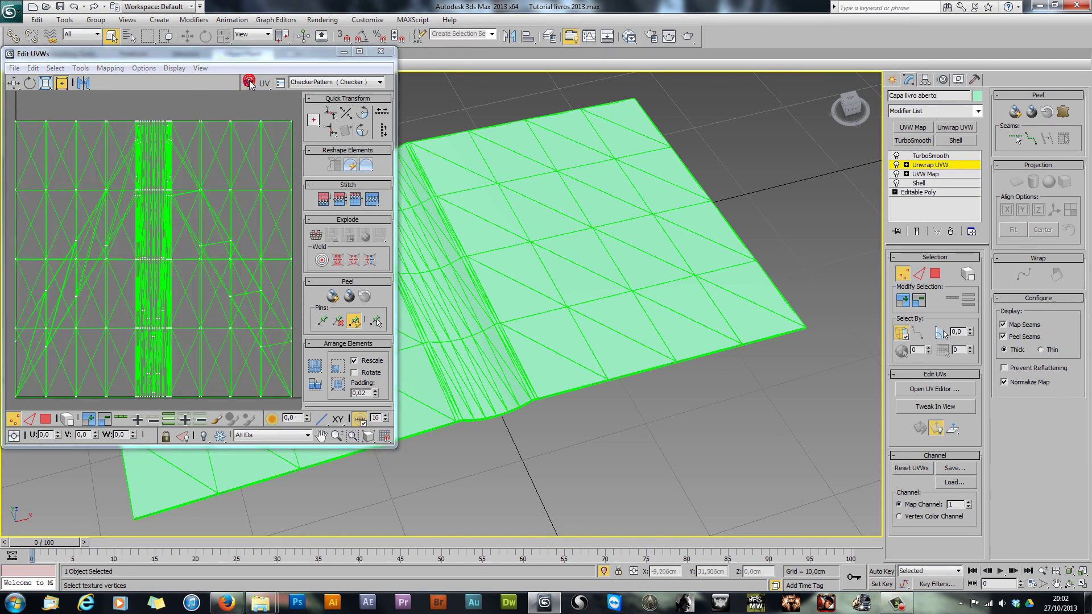
click(902, 336)
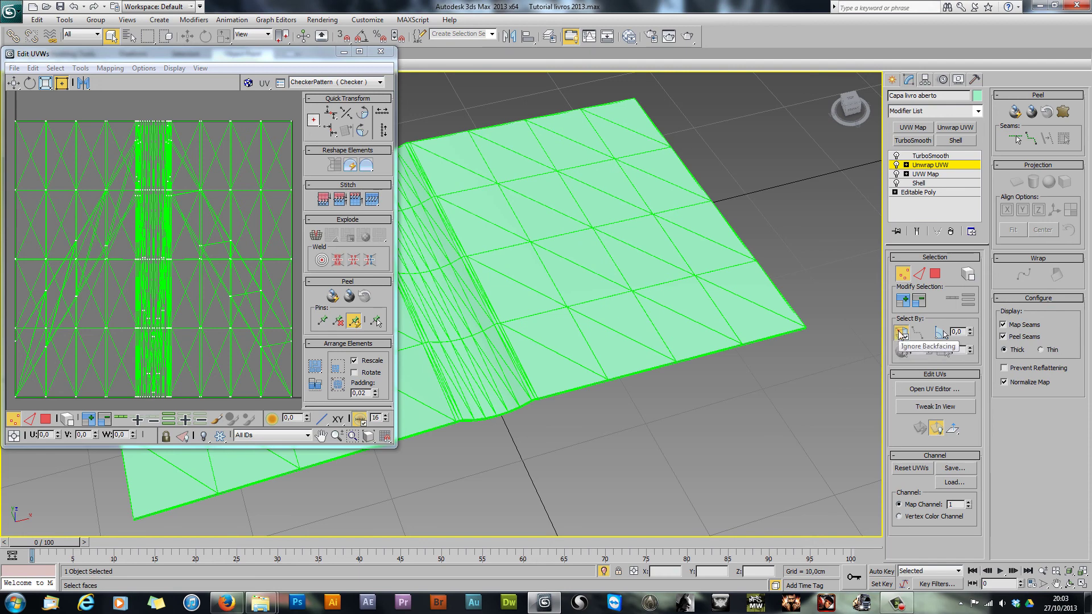
click(936, 274)
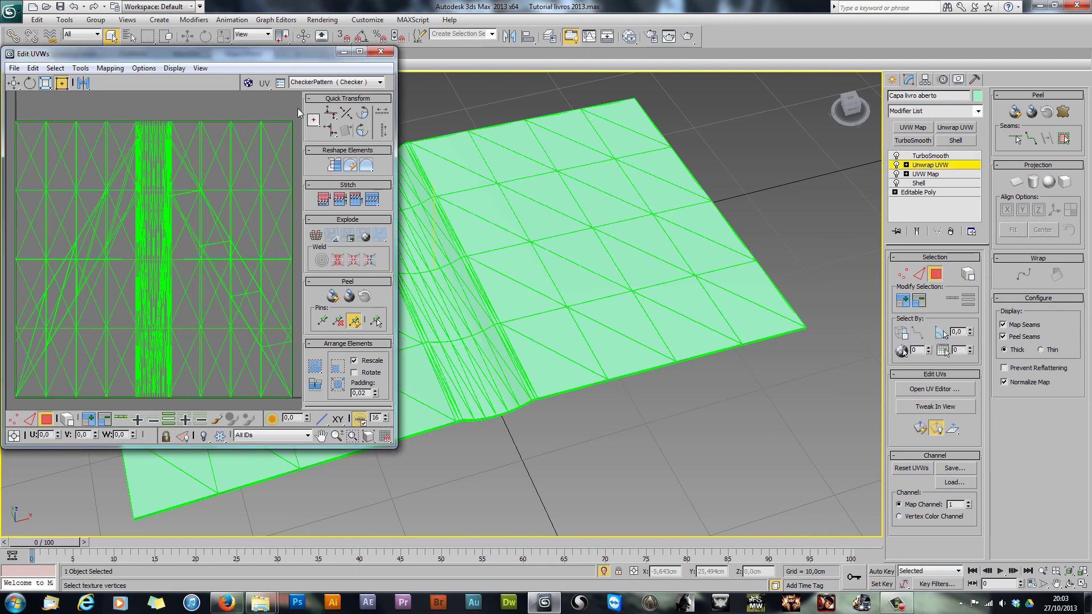
Step: Flatten the UVs of all cover faces with a face angle threshold of 45,0 and spacing of 0,02, and close the UV editor
key(ctrl+a)
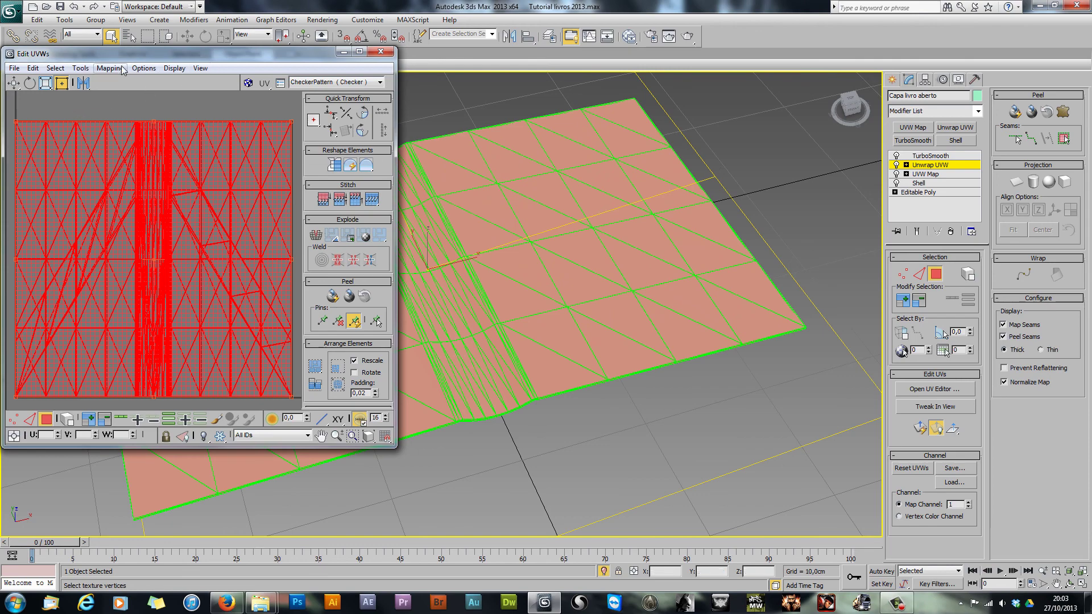
double_click(145, 55)
click(105, 17)
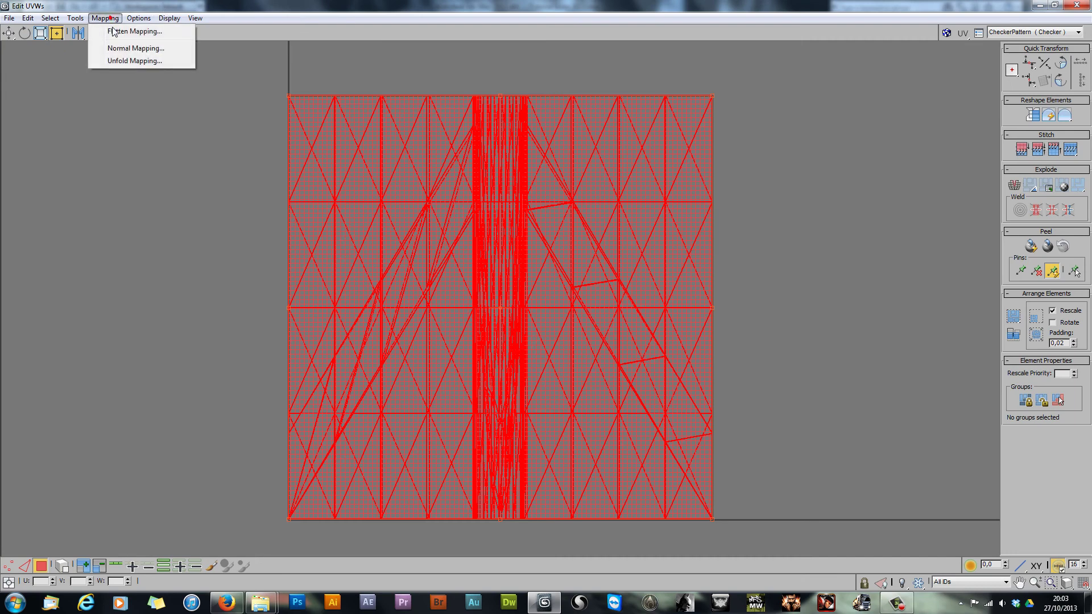
click(115, 33)
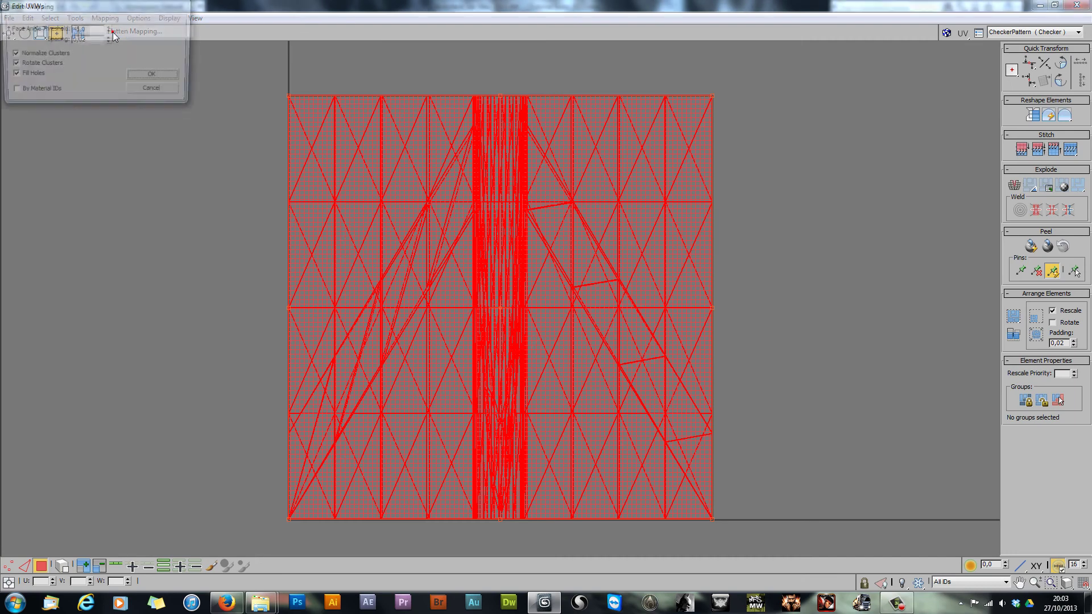
click(171, 79)
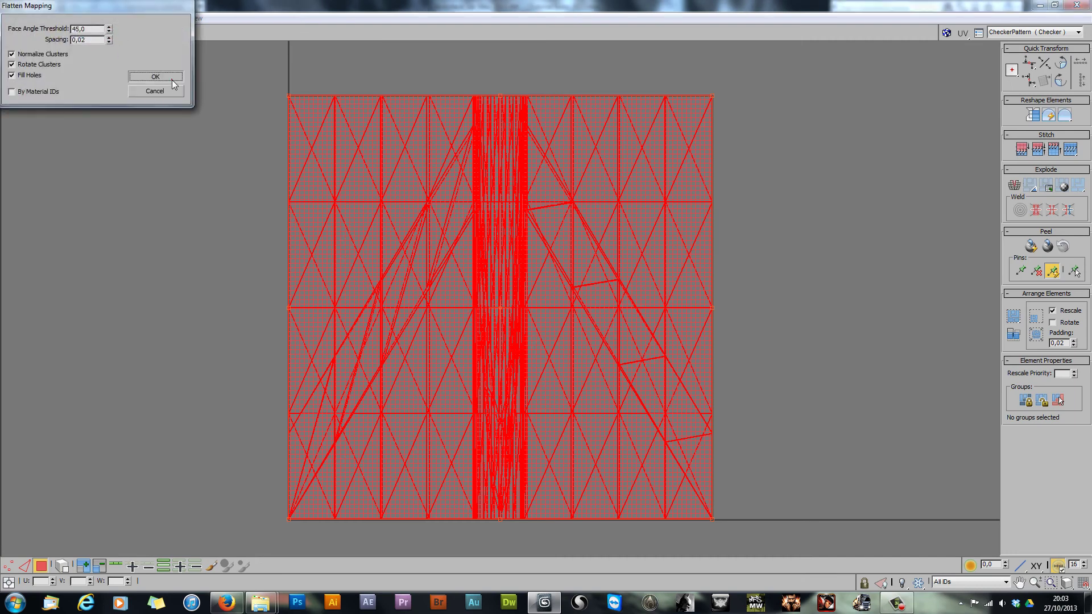
click(126, 176)
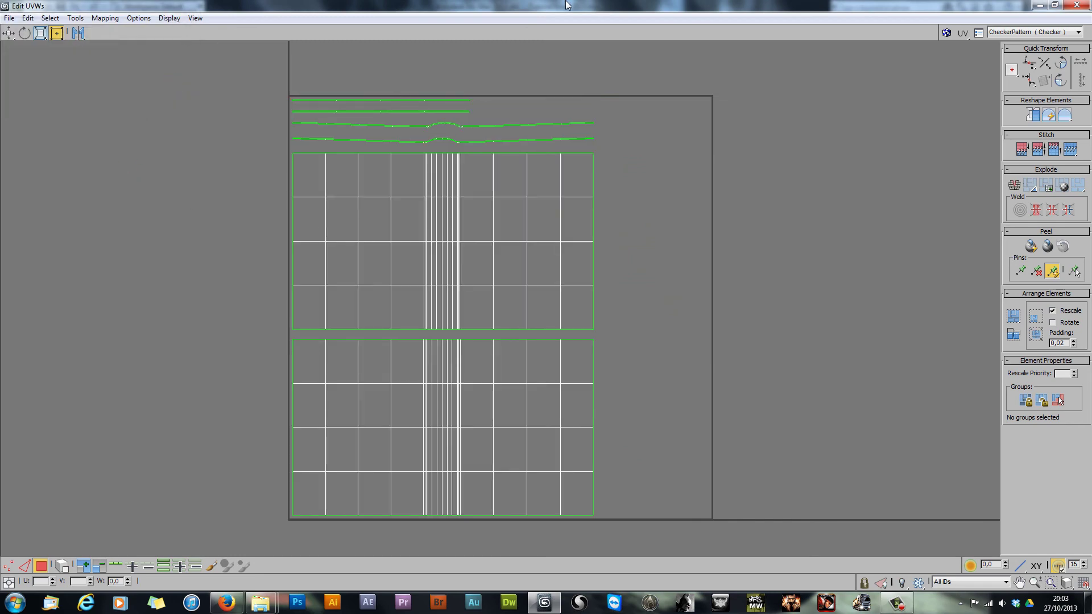
drag(496, 6, 504, 74)
click(666, 73)
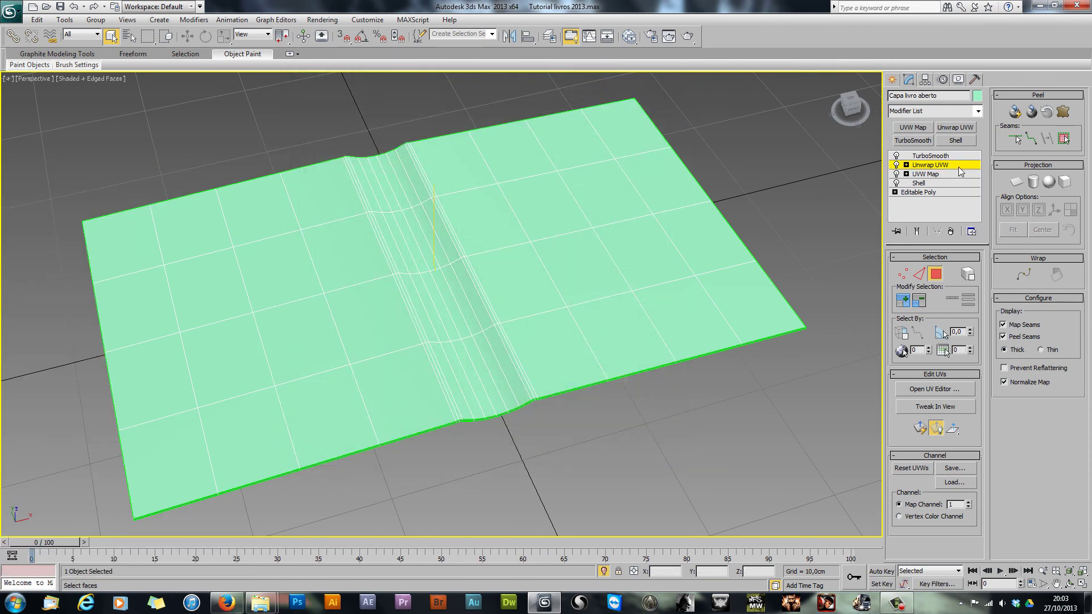
Step: Delete the Unwrap UVW modifier from the open cover's stack
click(938, 165)
right_click(936, 165)
click(966, 185)
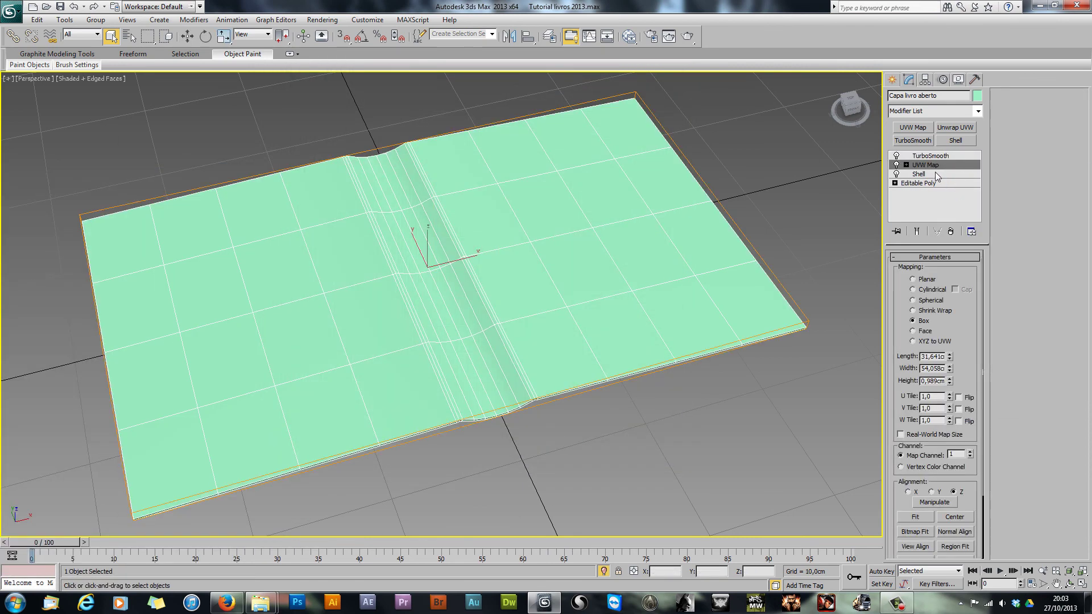
Step: Move the cover's UVW Map below its Shell modifier and fit the Box mapping to the object again
drag(931, 166, 934, 184)
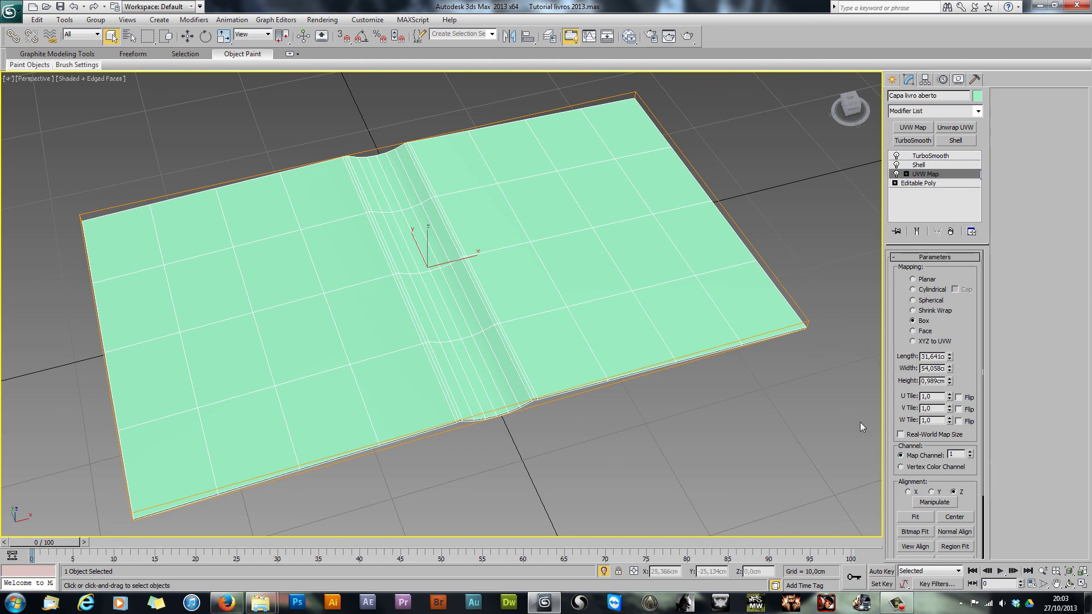
click(912, 520)
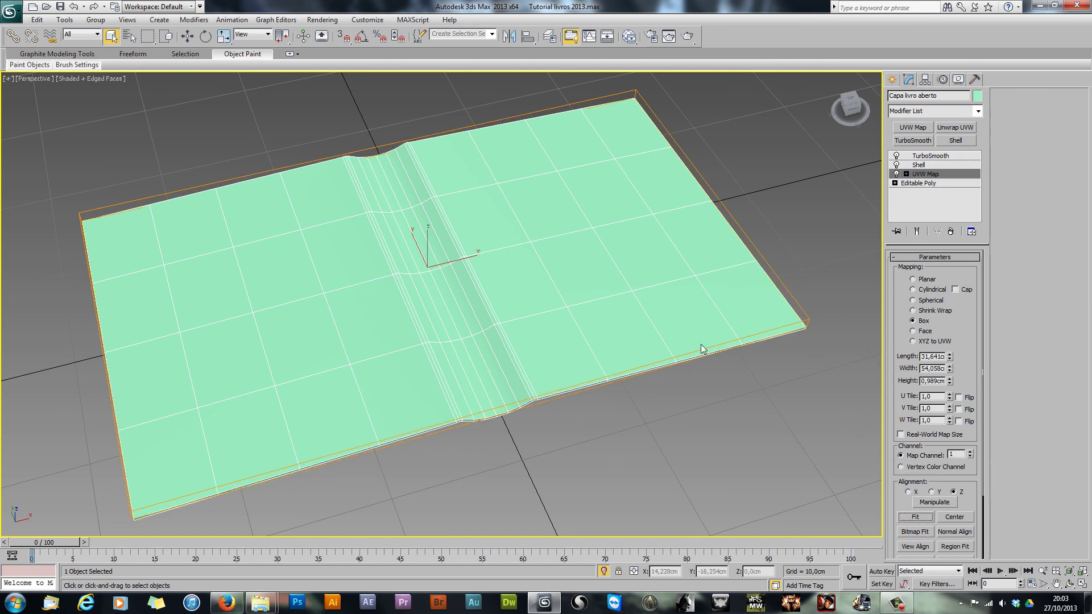
middle_drag(687, 380, 661, 344)
scroll(661, 344, up, 5)
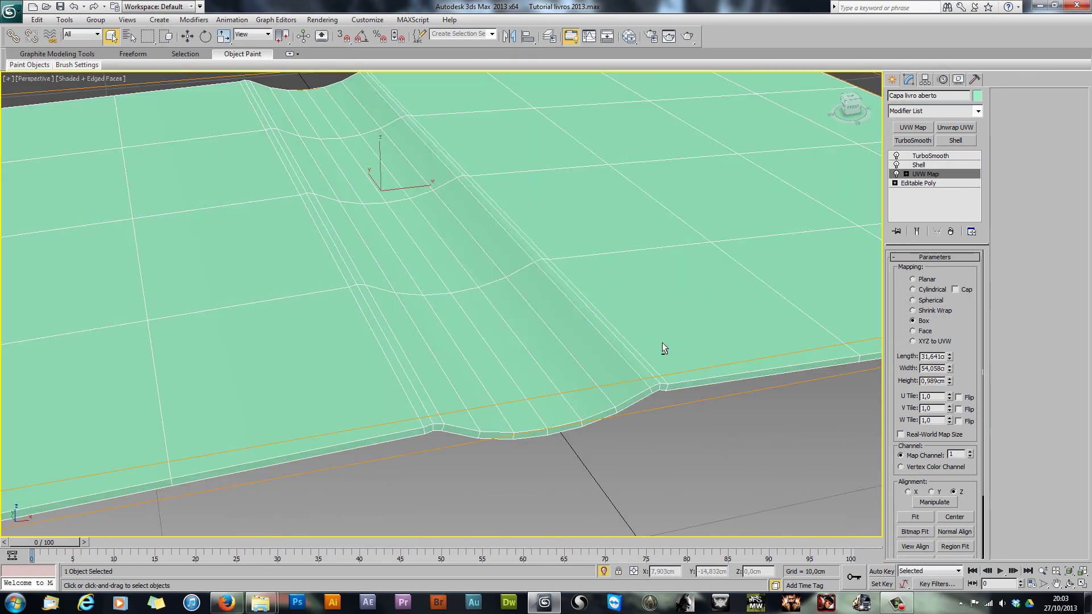
scroll(588, 373, up, 1)
scroll(569, 370, down, 6)
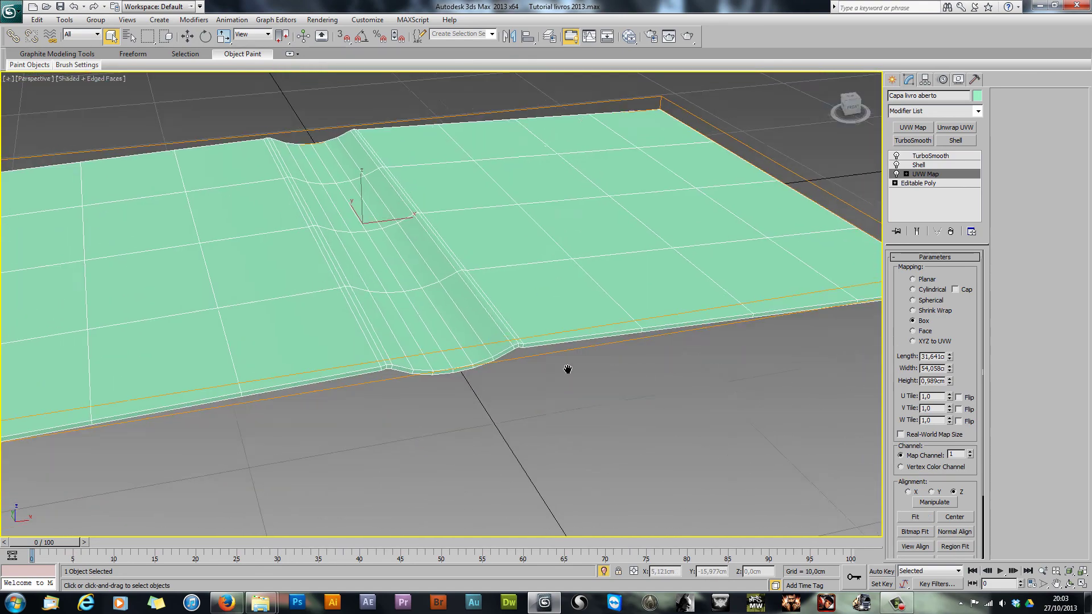
scroll(811, 349, up, 4)
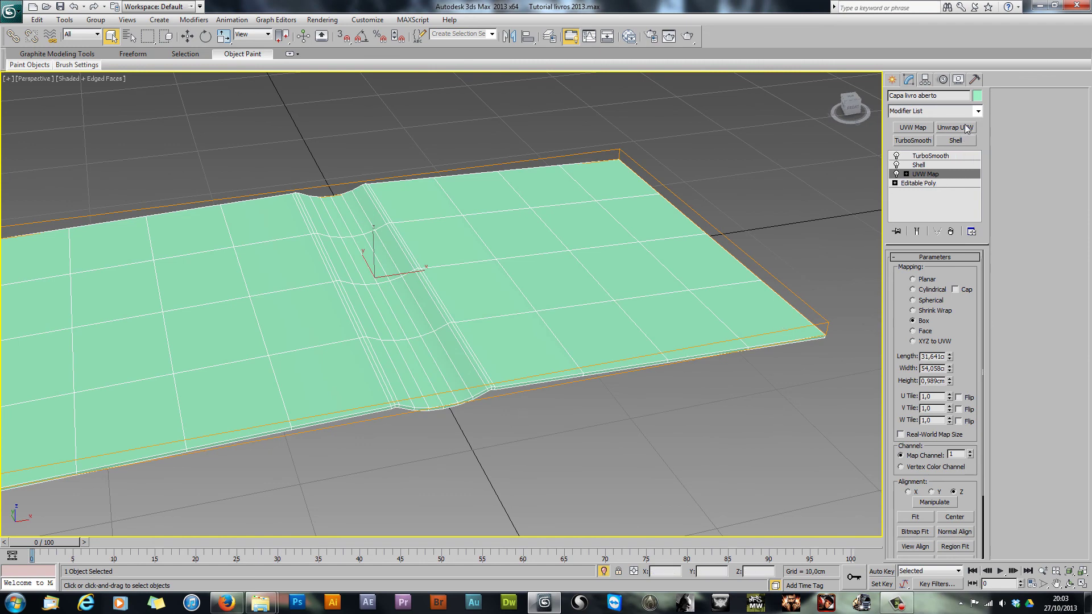
Step: Add an Unwrap UVW directly above the cover's UVW Map and set up polygon-level UV editing without the checker background
click(965, 125)
middle_drag(340, 415, 414, 387)
scroll(413, 387, down, 1)
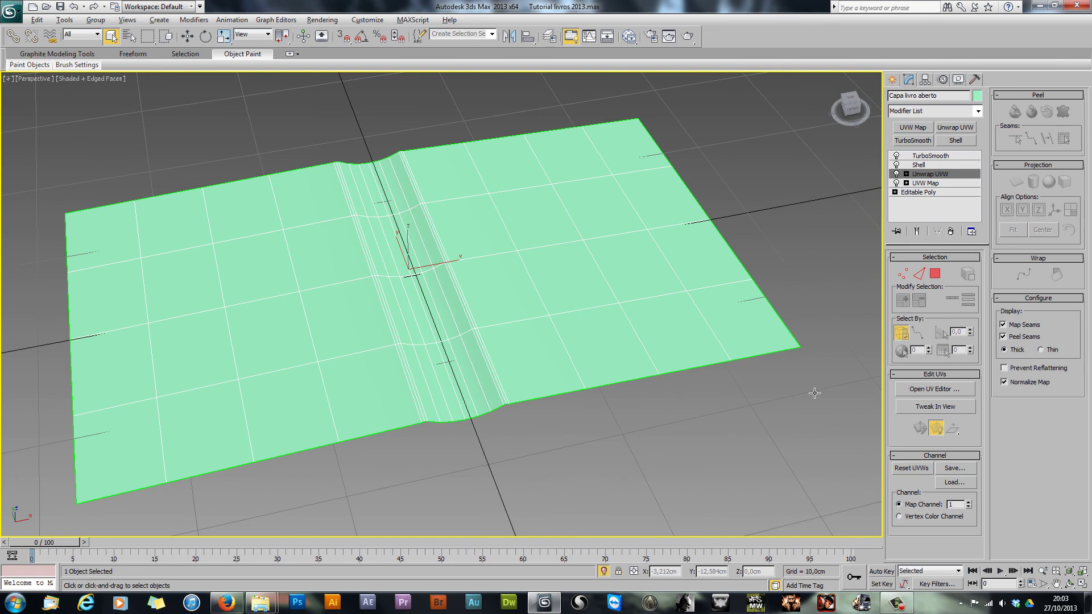
click(927, 390)
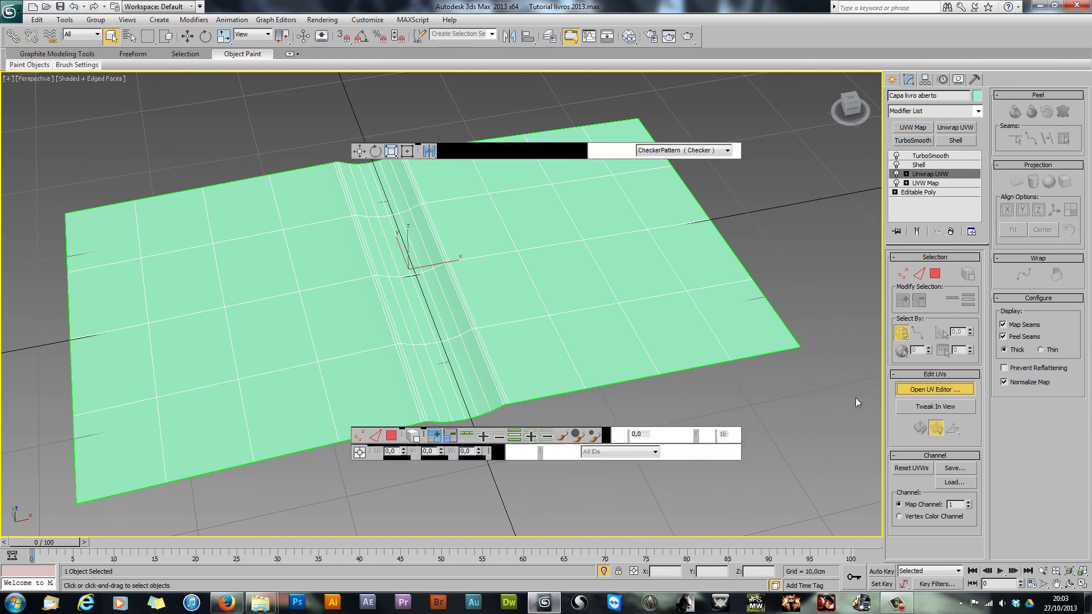
click(245, 84)
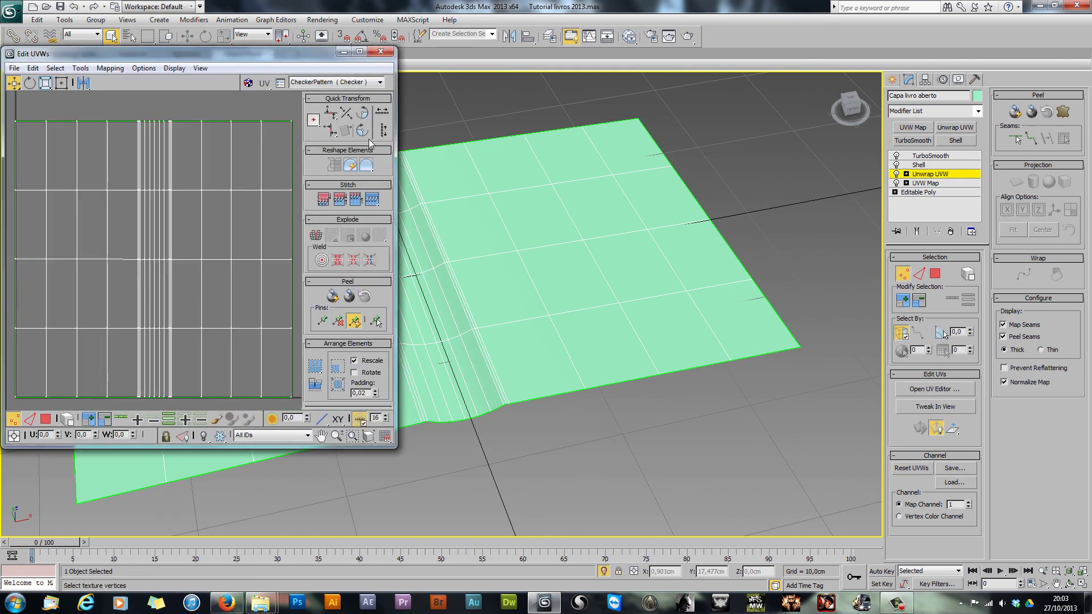
key(3)
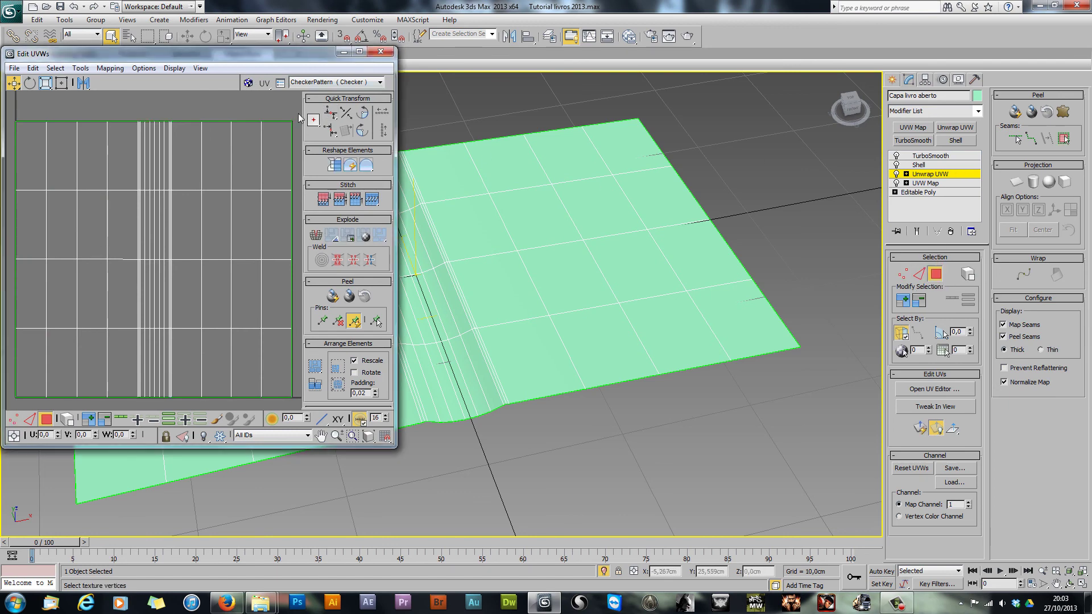
Step: Select all of the cover's faces and flatten their UVs with Flatten Mapping
drag(298, 113, 7, 396)
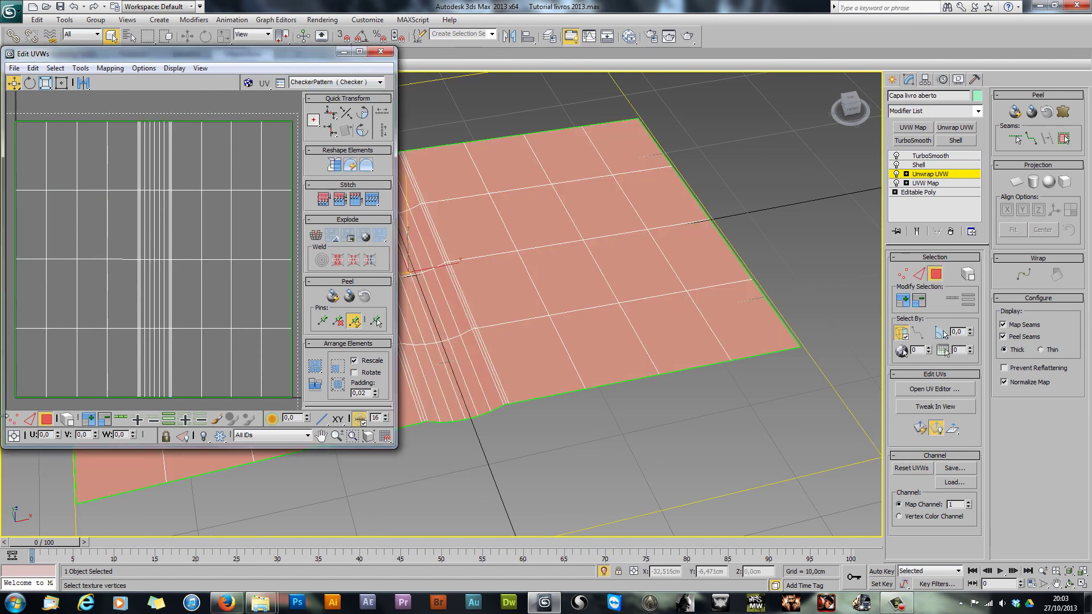
click(109, 67)
click(131, 85)
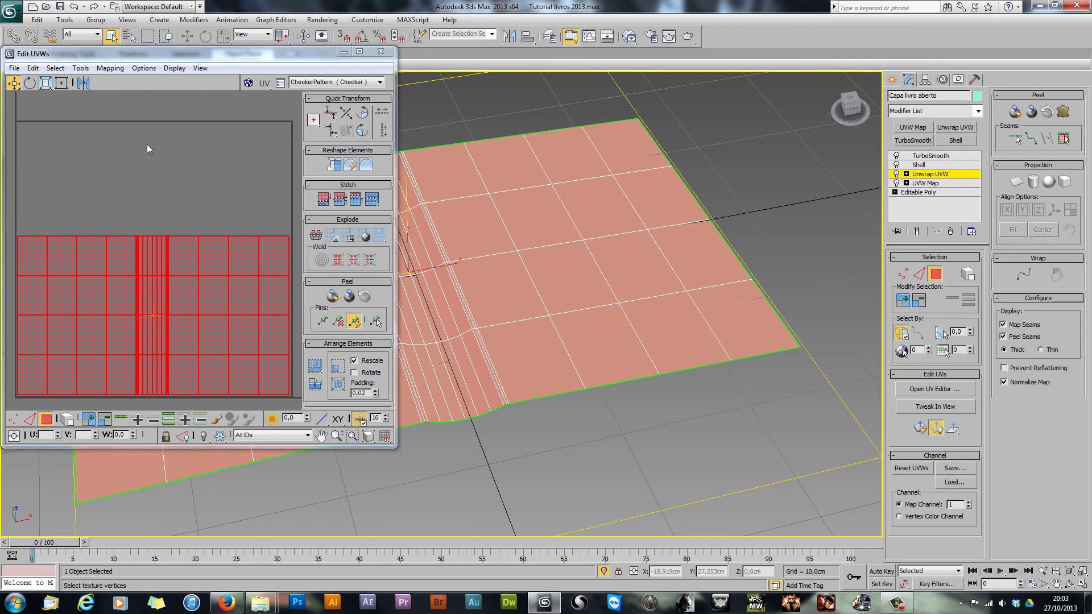
Step: Centre the flattened cover UVs vertically within the UV square, keeping all faces selected
drag(105, 262, 101, 197)
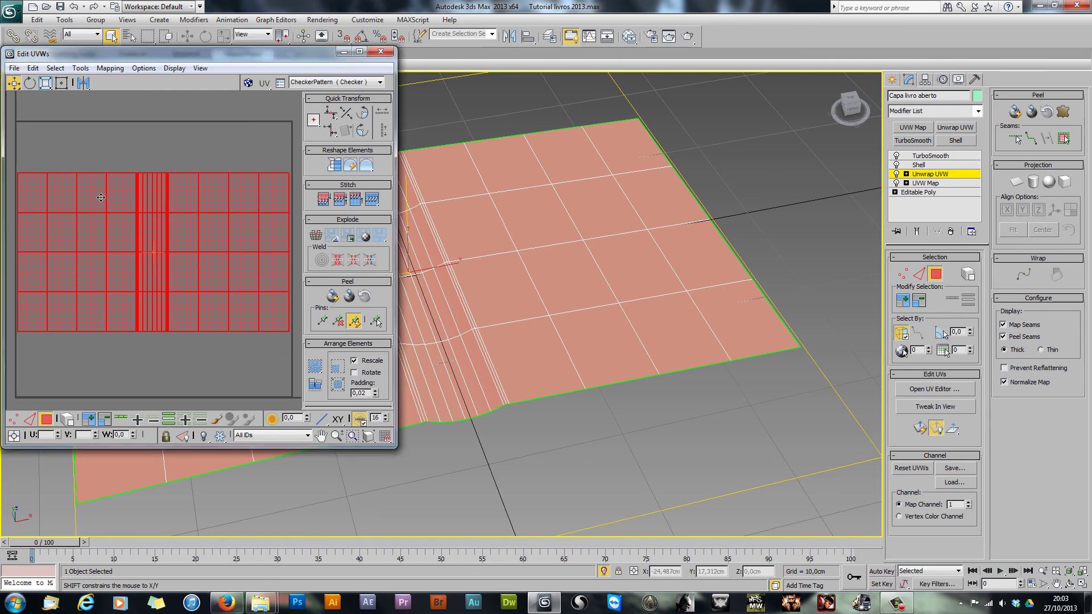
click(116, 145)
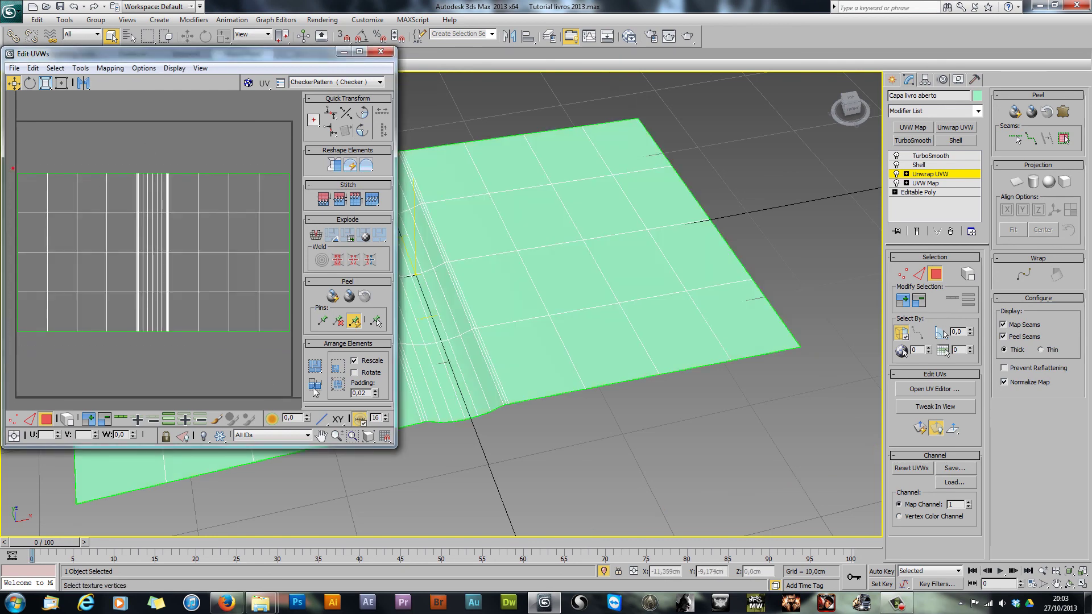
drag(311, 380, 12, 171)
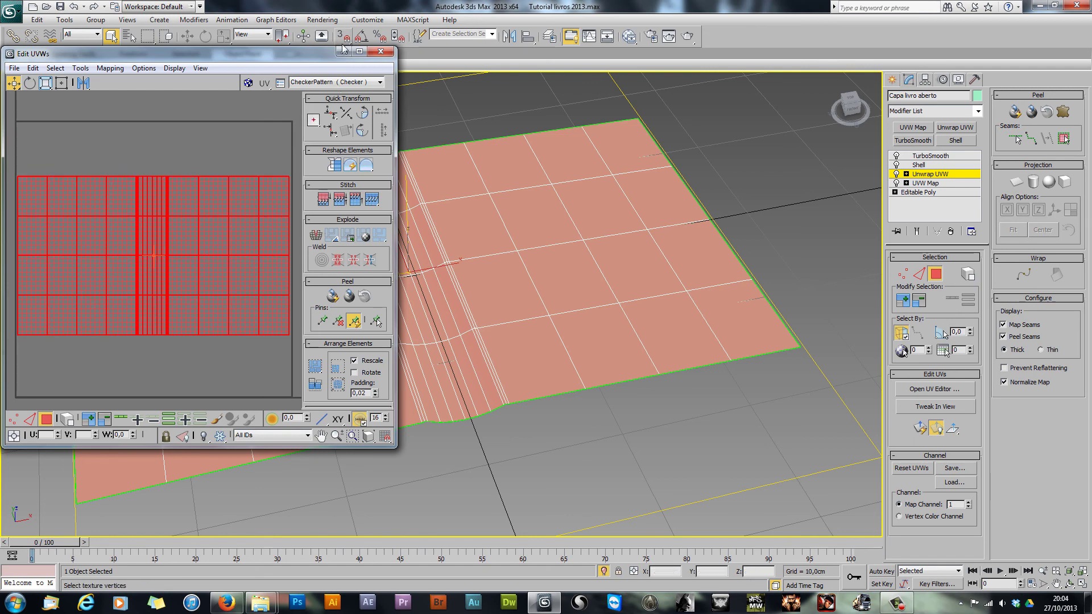
Step: Maximize the UV editor and examine the cover's flattened layout, including the spine faces, inside the UV square
click(359, 51)
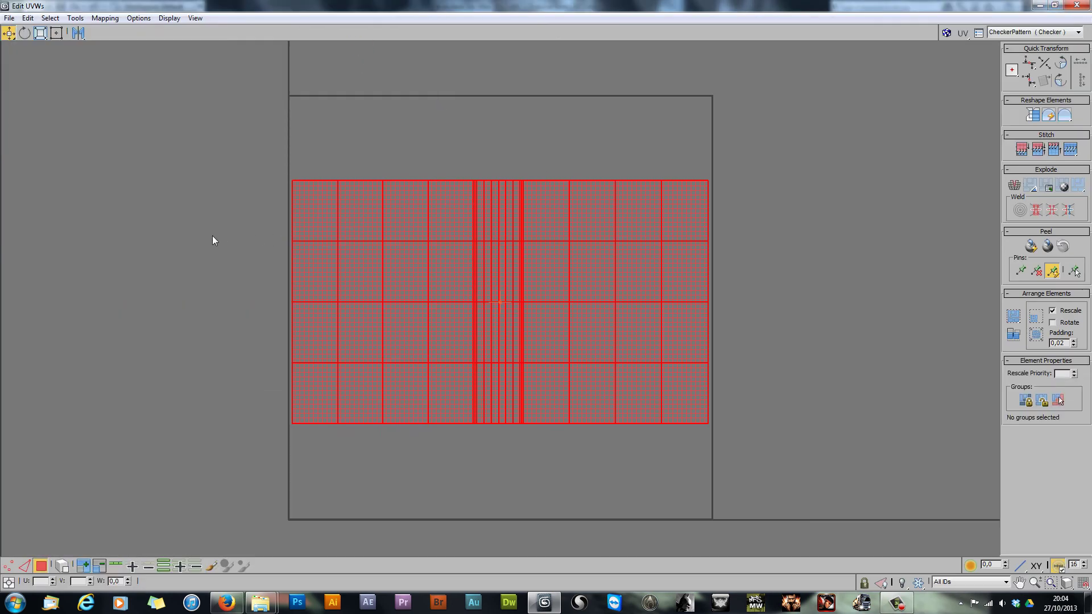
scroll(236, 254, up, 2)
middle_drag(236, 254, 189, 238)
scroll(203, 238, up, 1)
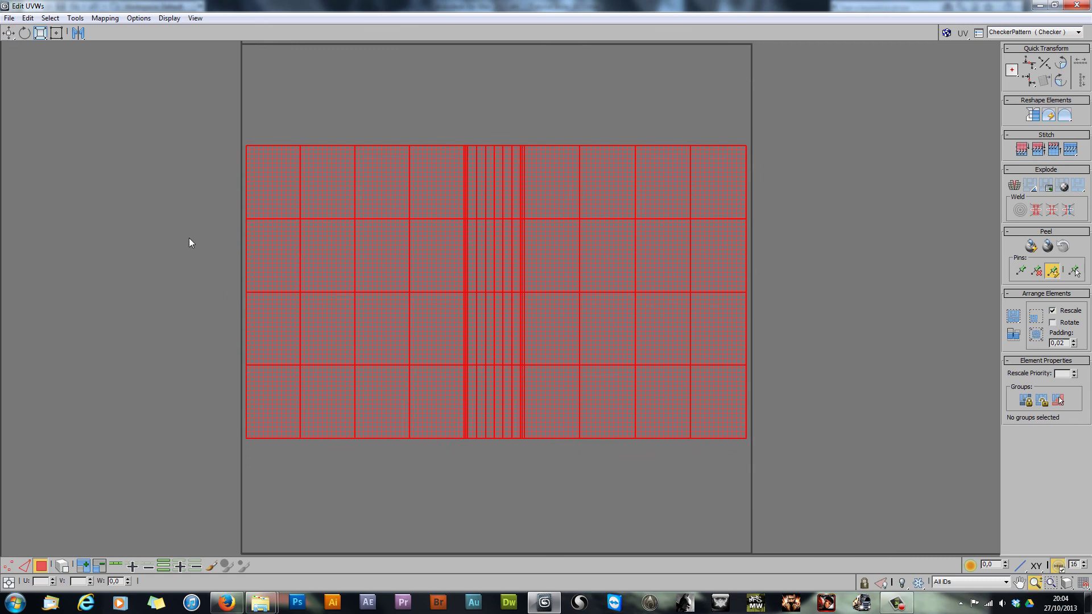
scroll(189, 238, up, 1)
scroll(185, 240, up, 1)
middle_drag(188, 238, 184, 237)
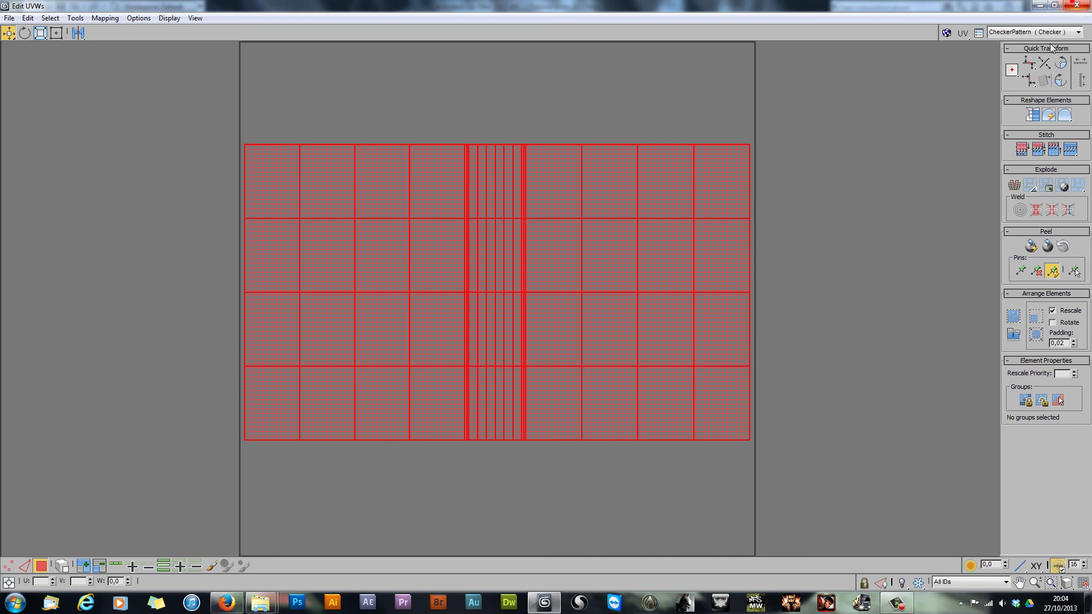
Step: Leave UV editing at the cover's TurboSmooth level and end isolation to bring back the whole book scene
click(1044, 5)
click(929, 173)
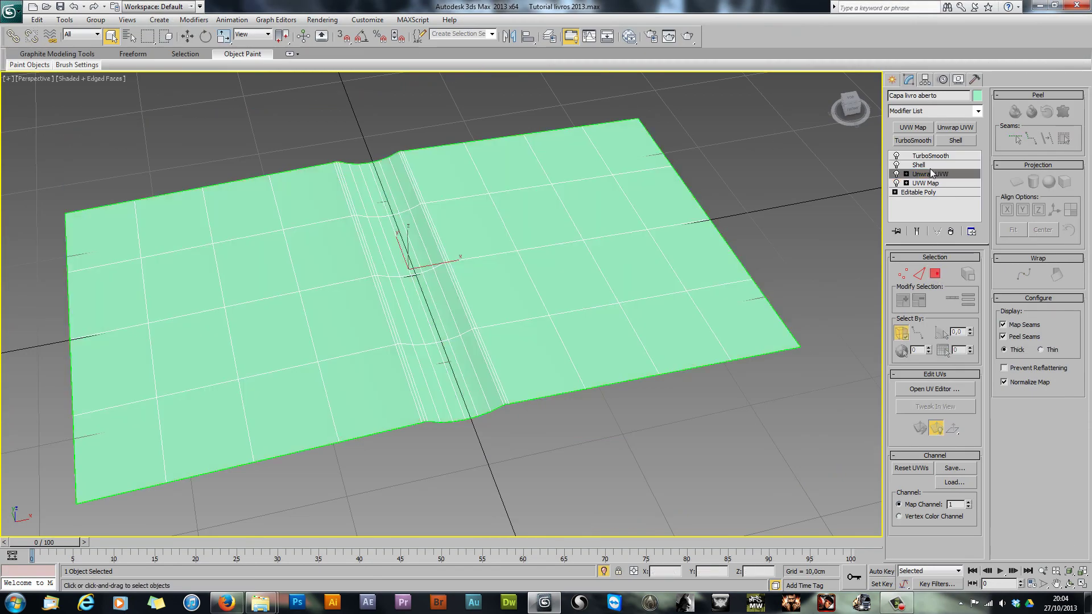
click(927, 159)
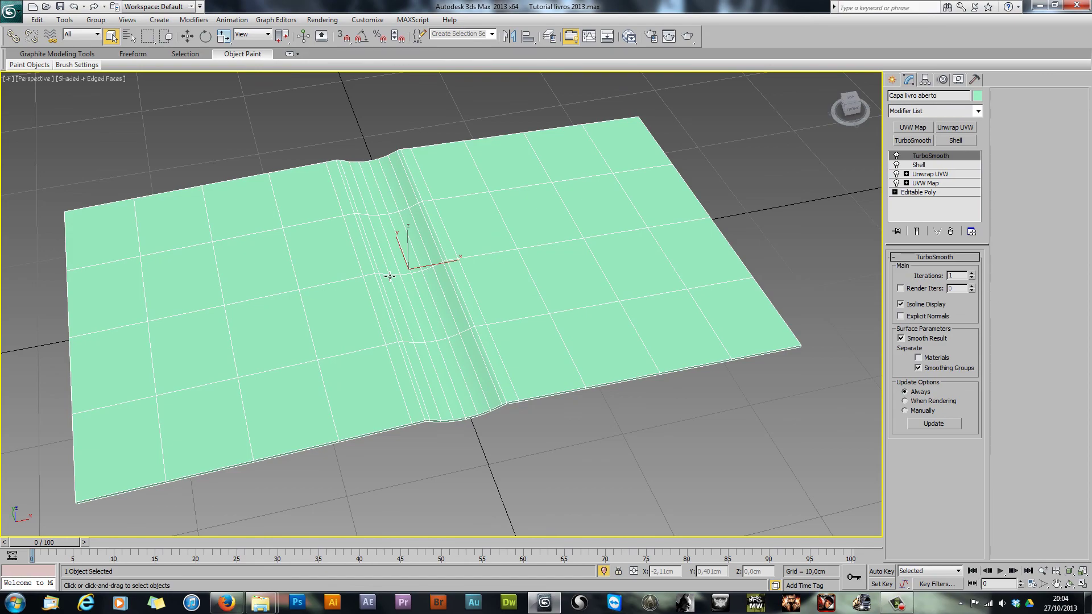
key(alt+q)
alt+middle_drag(390, 277, 639, 394)
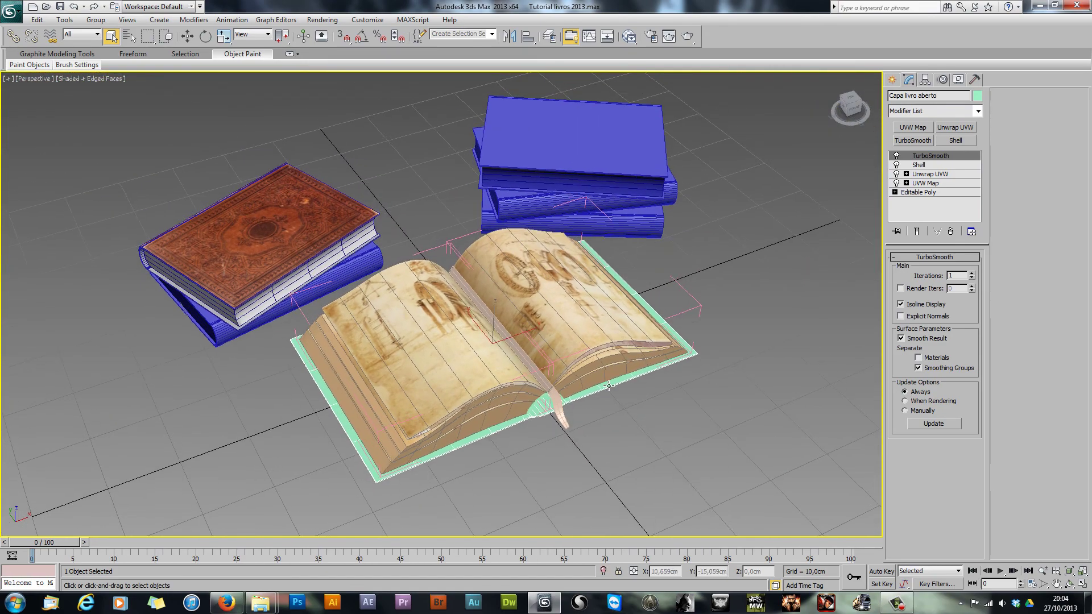
scroll(608, 386, up, 5)
scroll(609, 386, down, 6)
scroll(373, 246, up, 2)
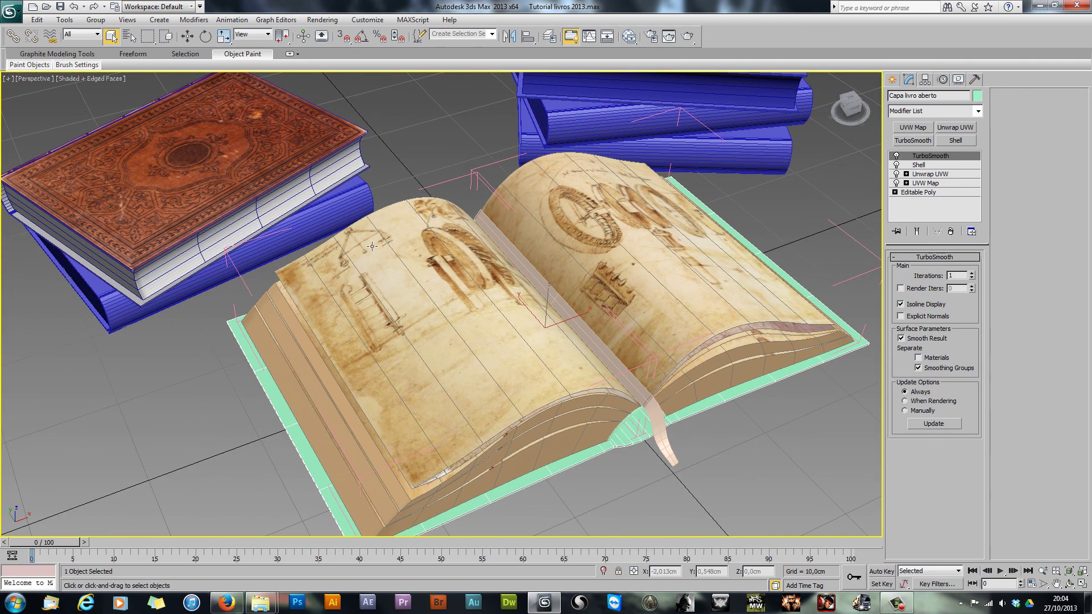
Step: Examine the textured closed book, the open book's cover and the untextured closed books in the stack, selecting them in turn
click(260, 186)
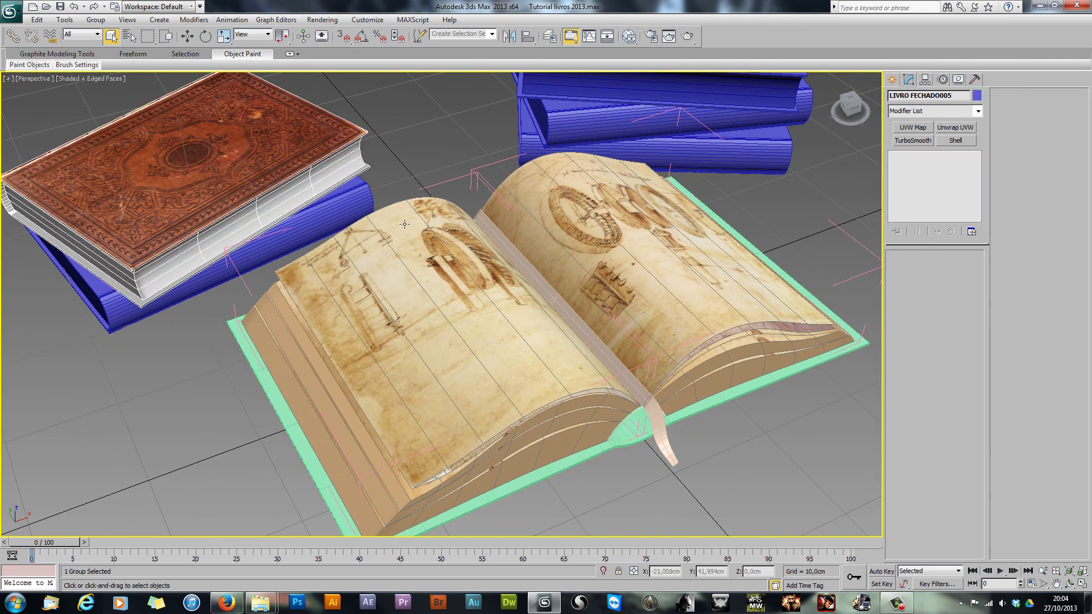
click(625, 440)
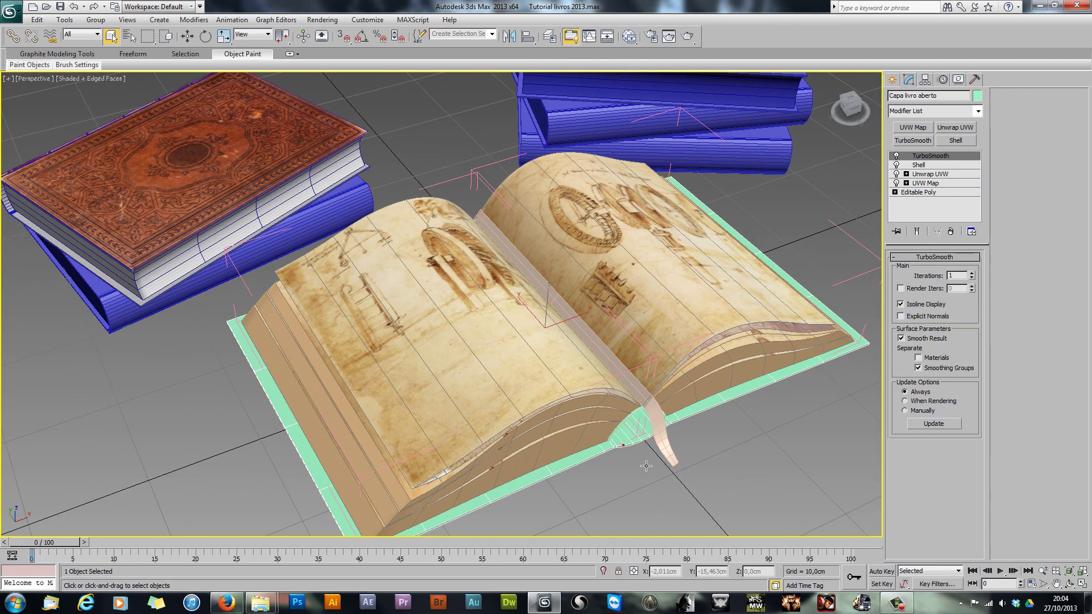
click(812, 452)
middle_drag(677, 468, 597, 181)
click(597, 181)
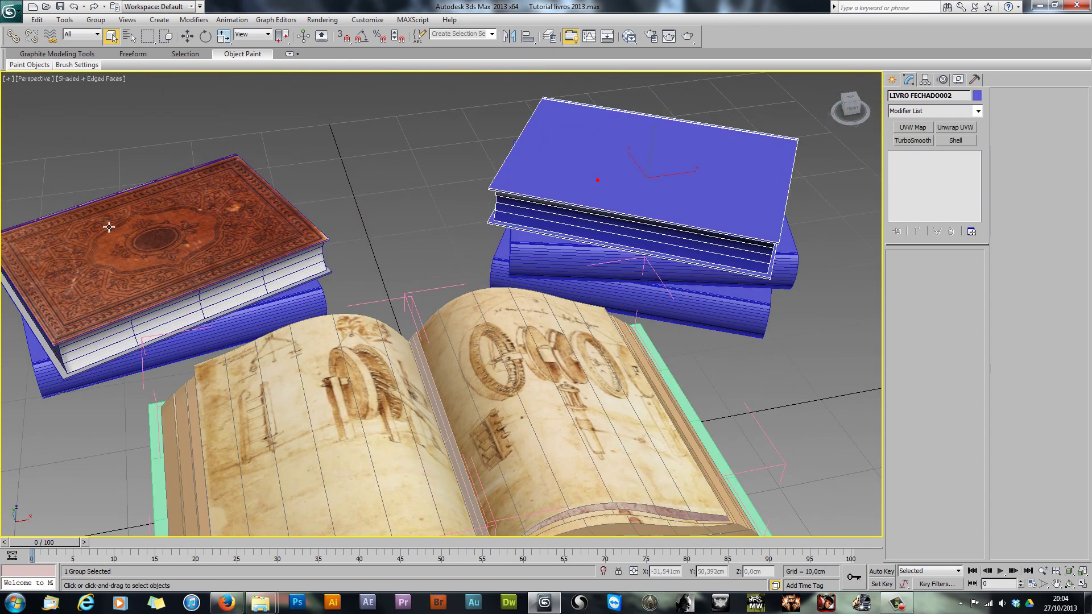
click(108, 227)
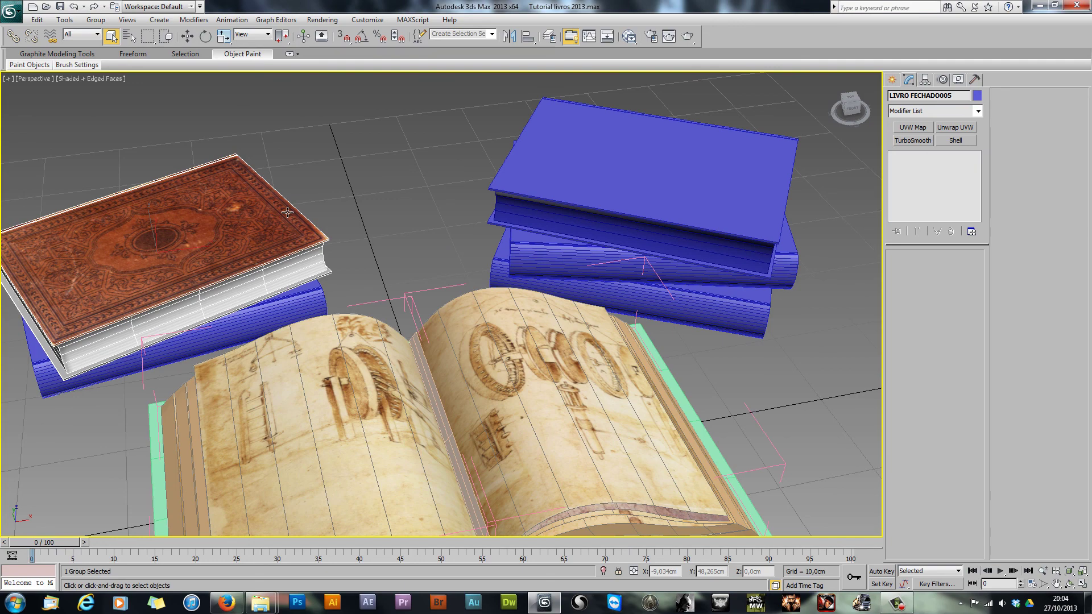
click(731, 164)
click(789, 245)
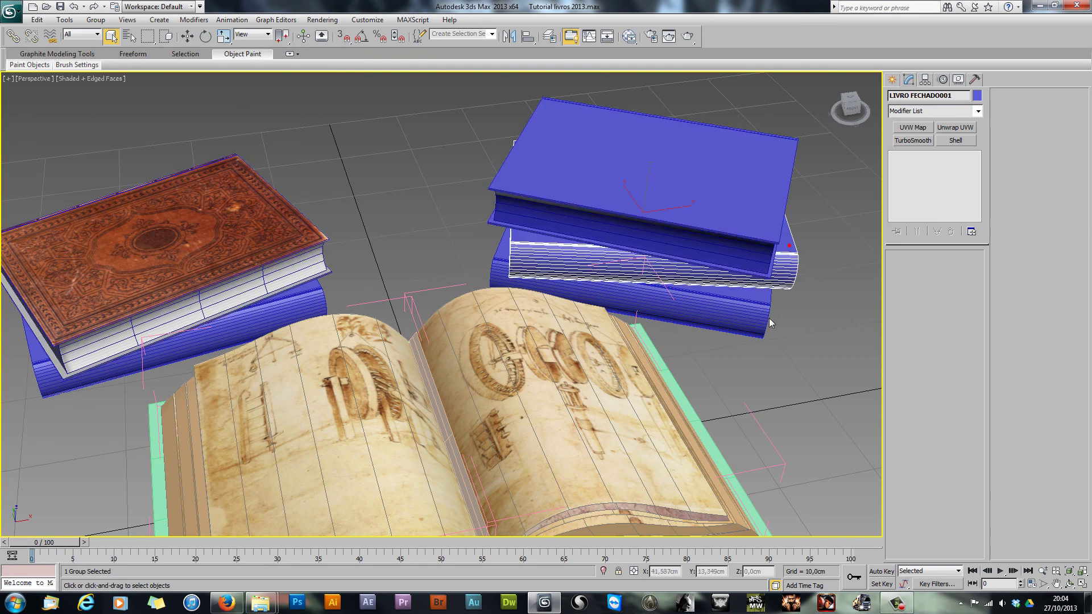
click(770, 321)
click(754, 316)
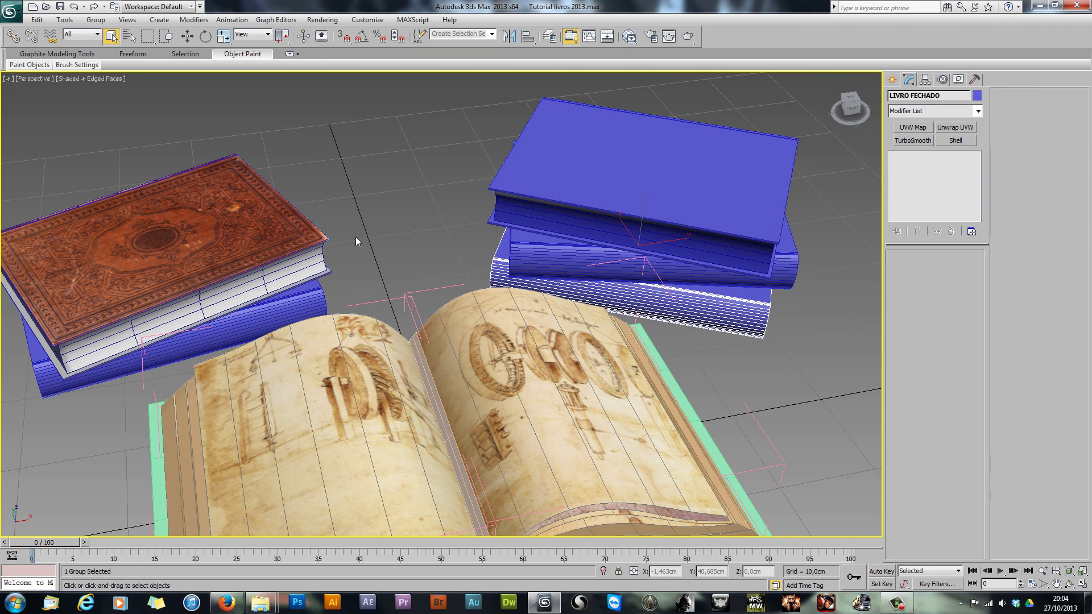
click(551, 168)
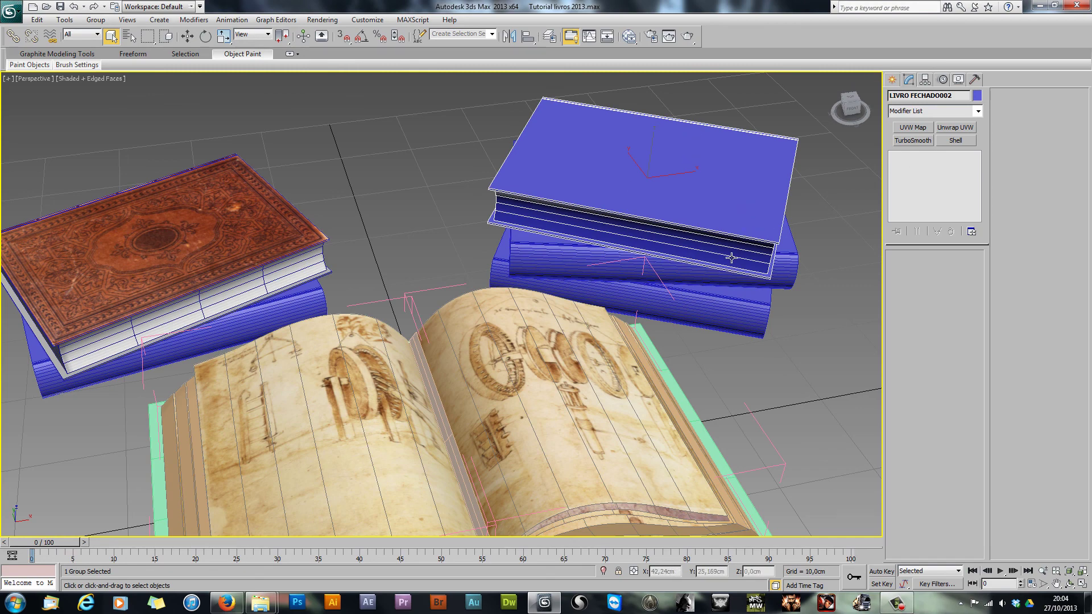
alt+middle_drag(235, 297, 337, 245)
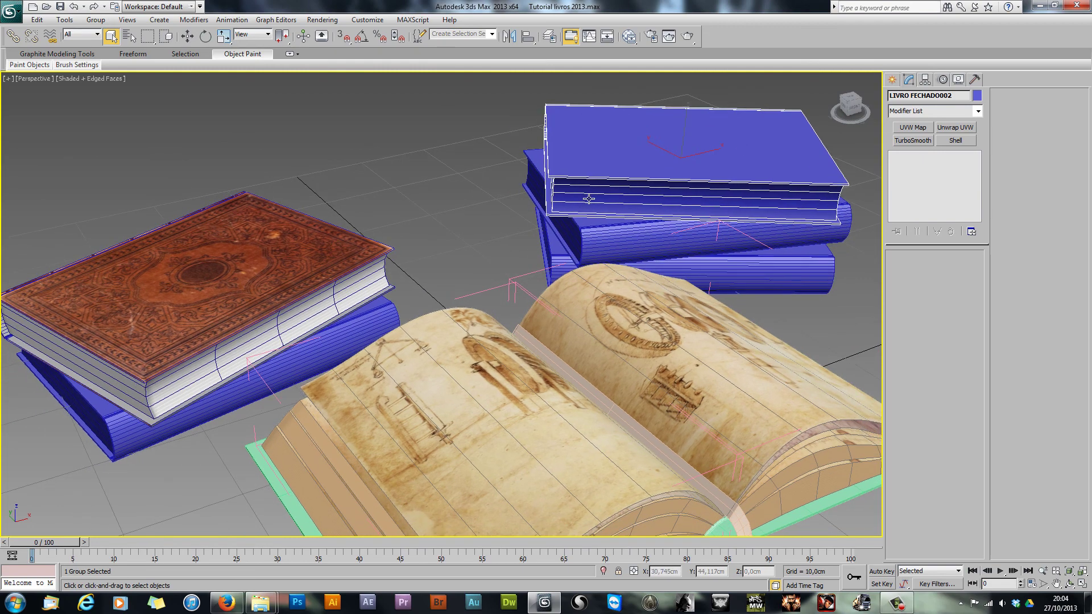
alt+middle_drag(299, 299, 479, 278)
middle_drag(617, 288, 460, 309)
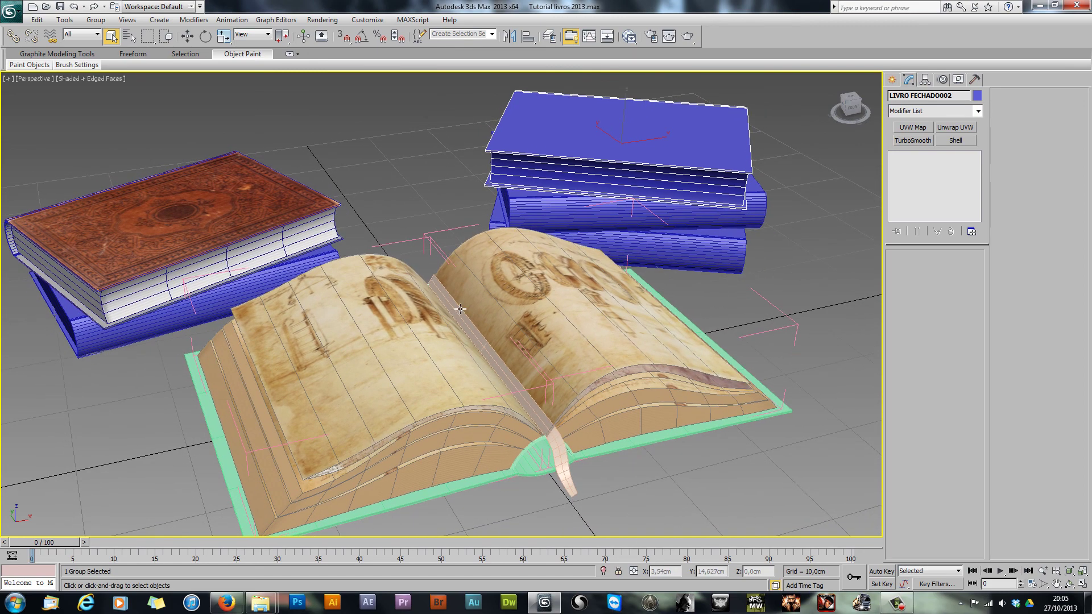